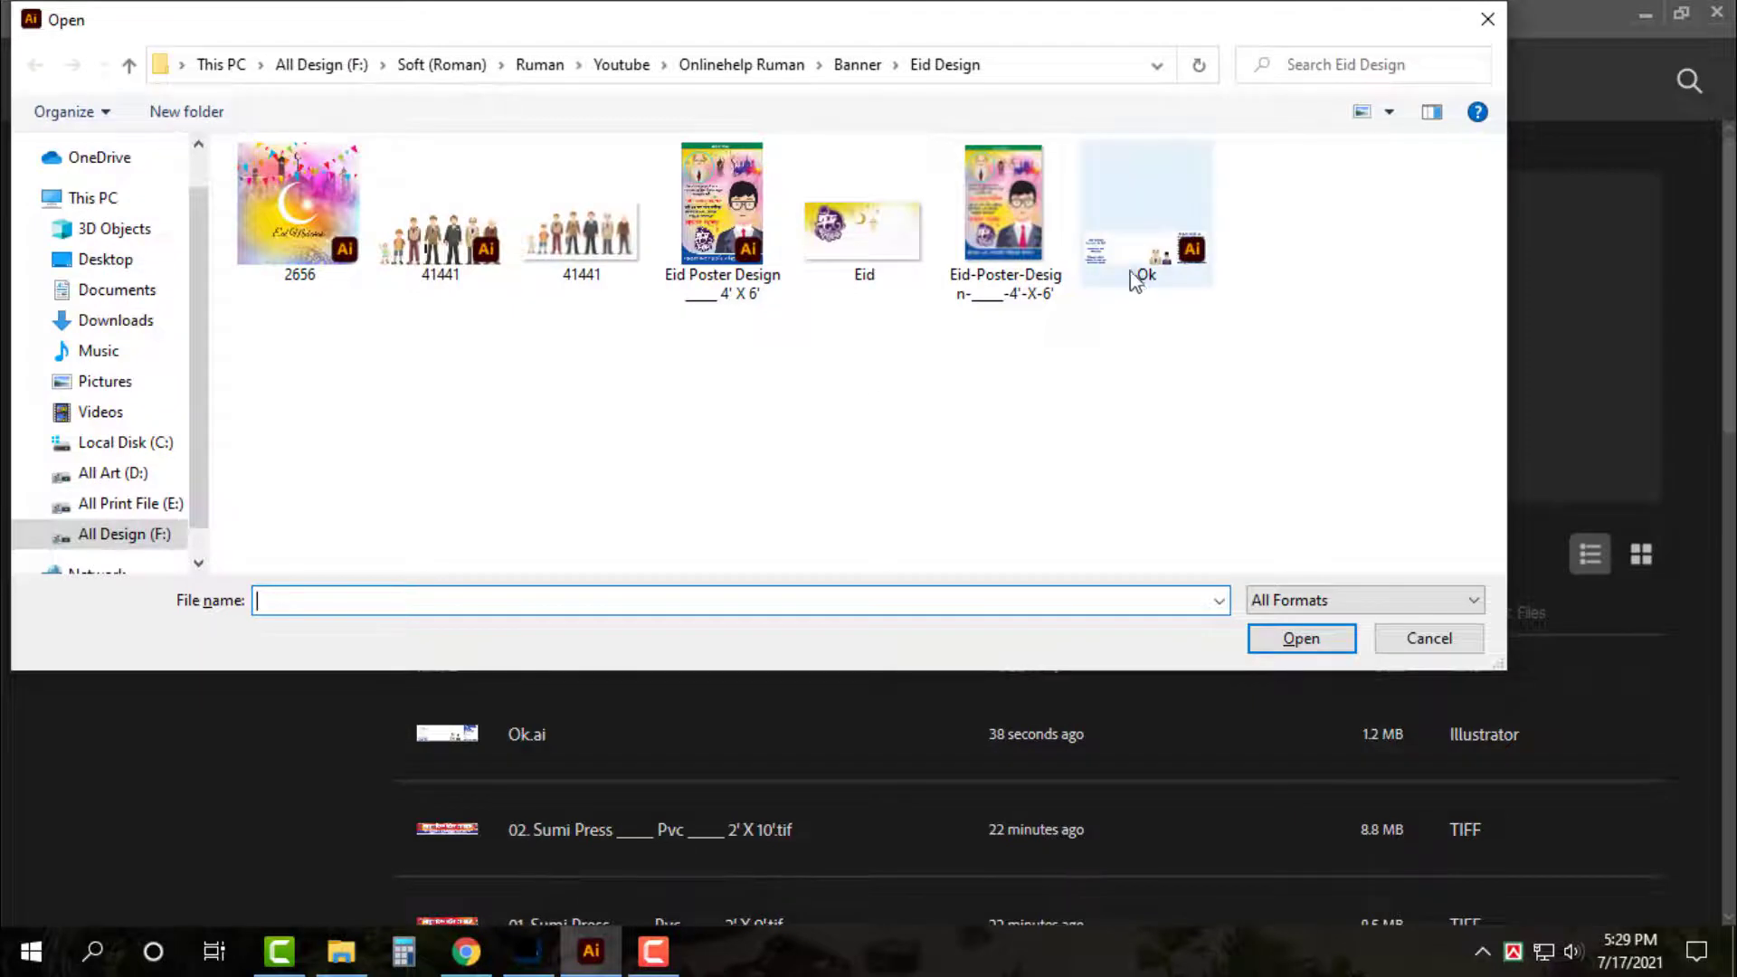
Open the Ok.ai file from the Eid Design folder
{"action": "double_click", "coordinate": [1133, 273]}
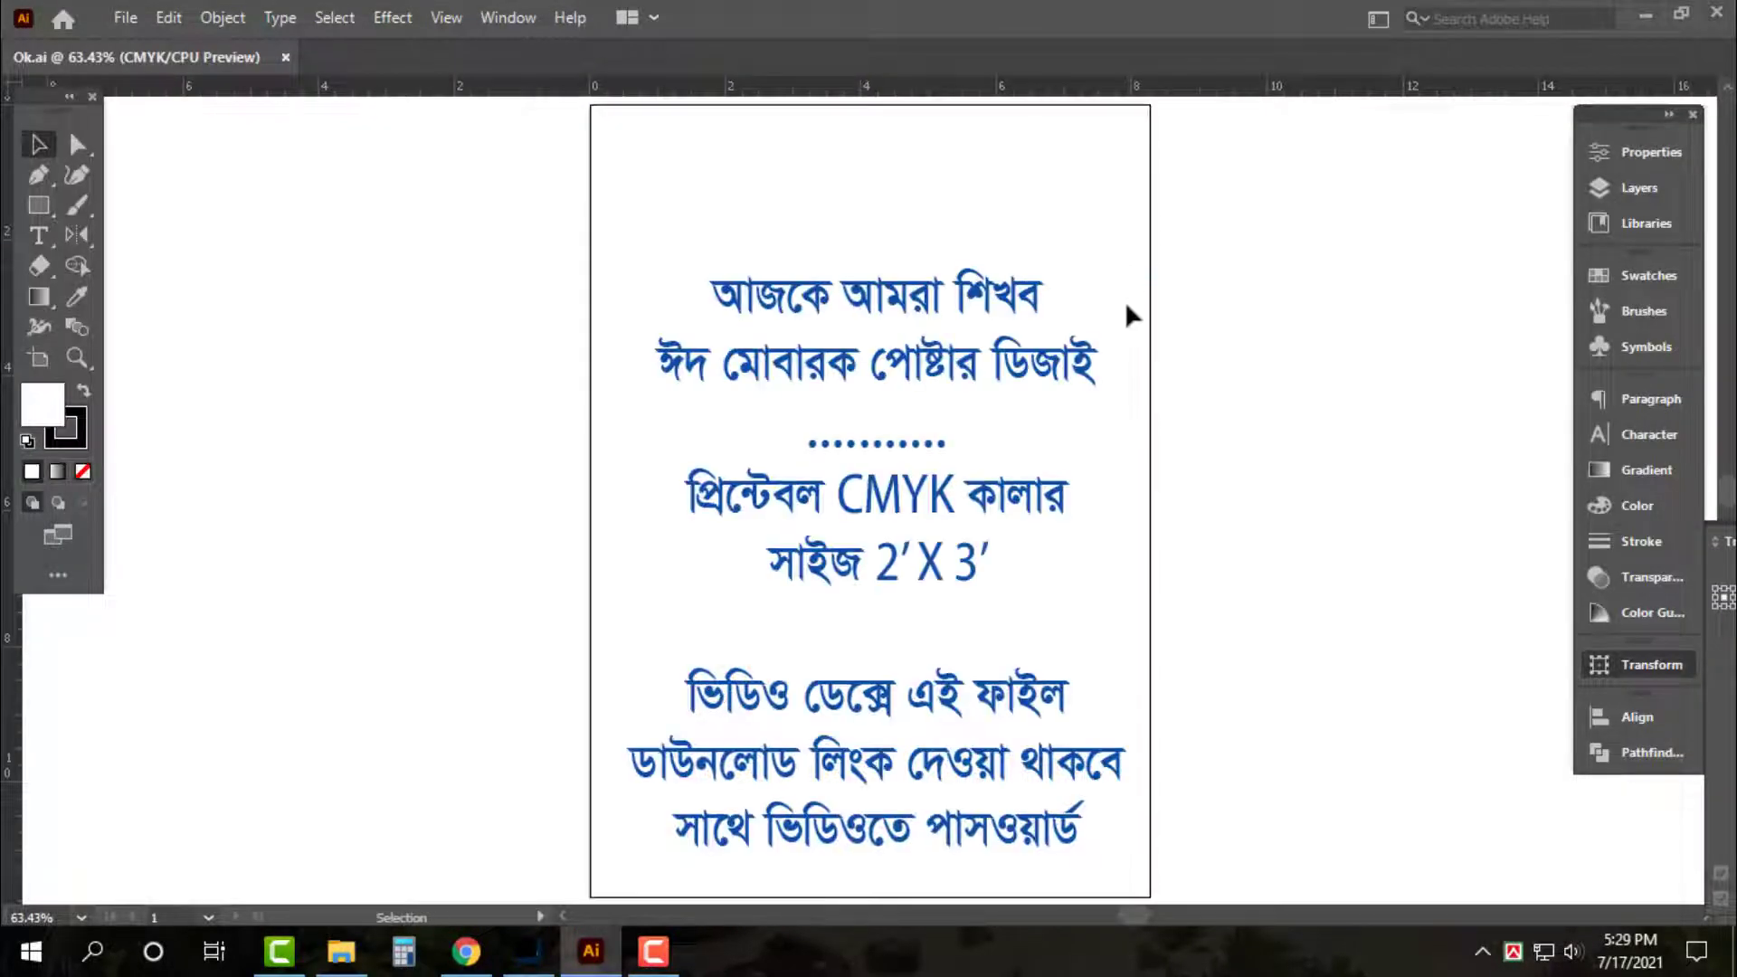
Move the whole Bengali intro text block higher on the artboard
{"action": "left_click_drag", "start_coordinate": [512, 198], "coordinate": [1104, 547]}
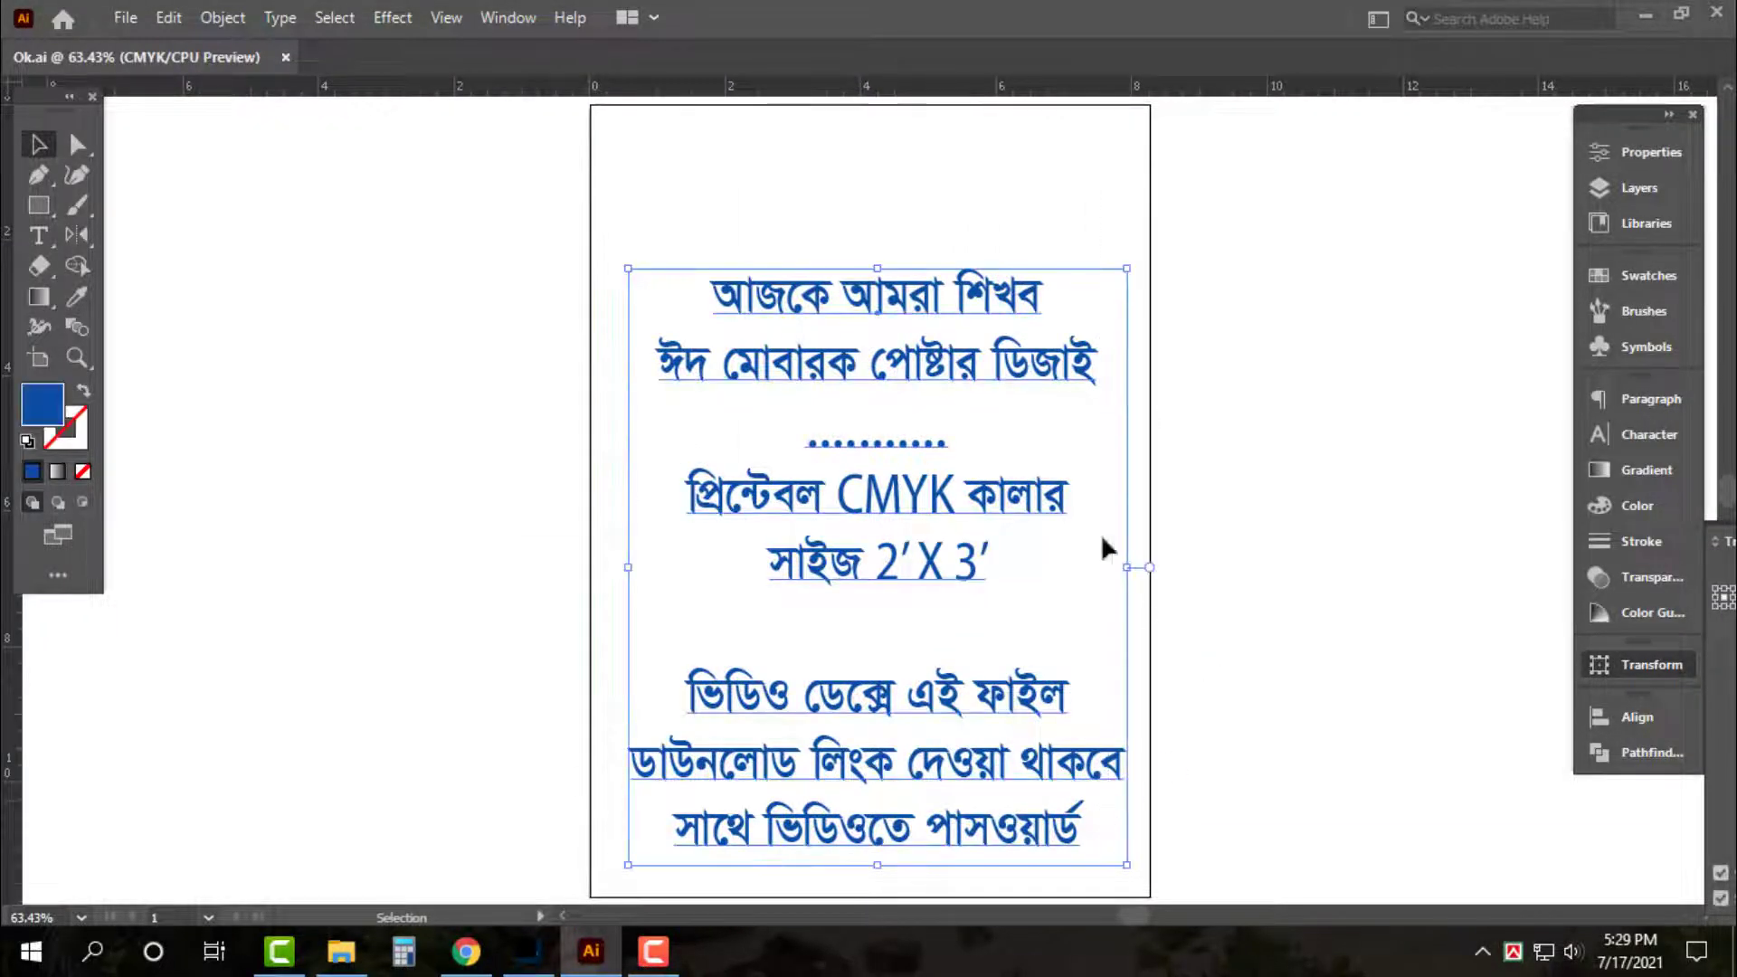
{"action": "left_click_drag", "start_coordinate": [1040, 349], "coordinate": [1040, 247]}
{"action": "left_click", "coordinate": [1295, 353]}
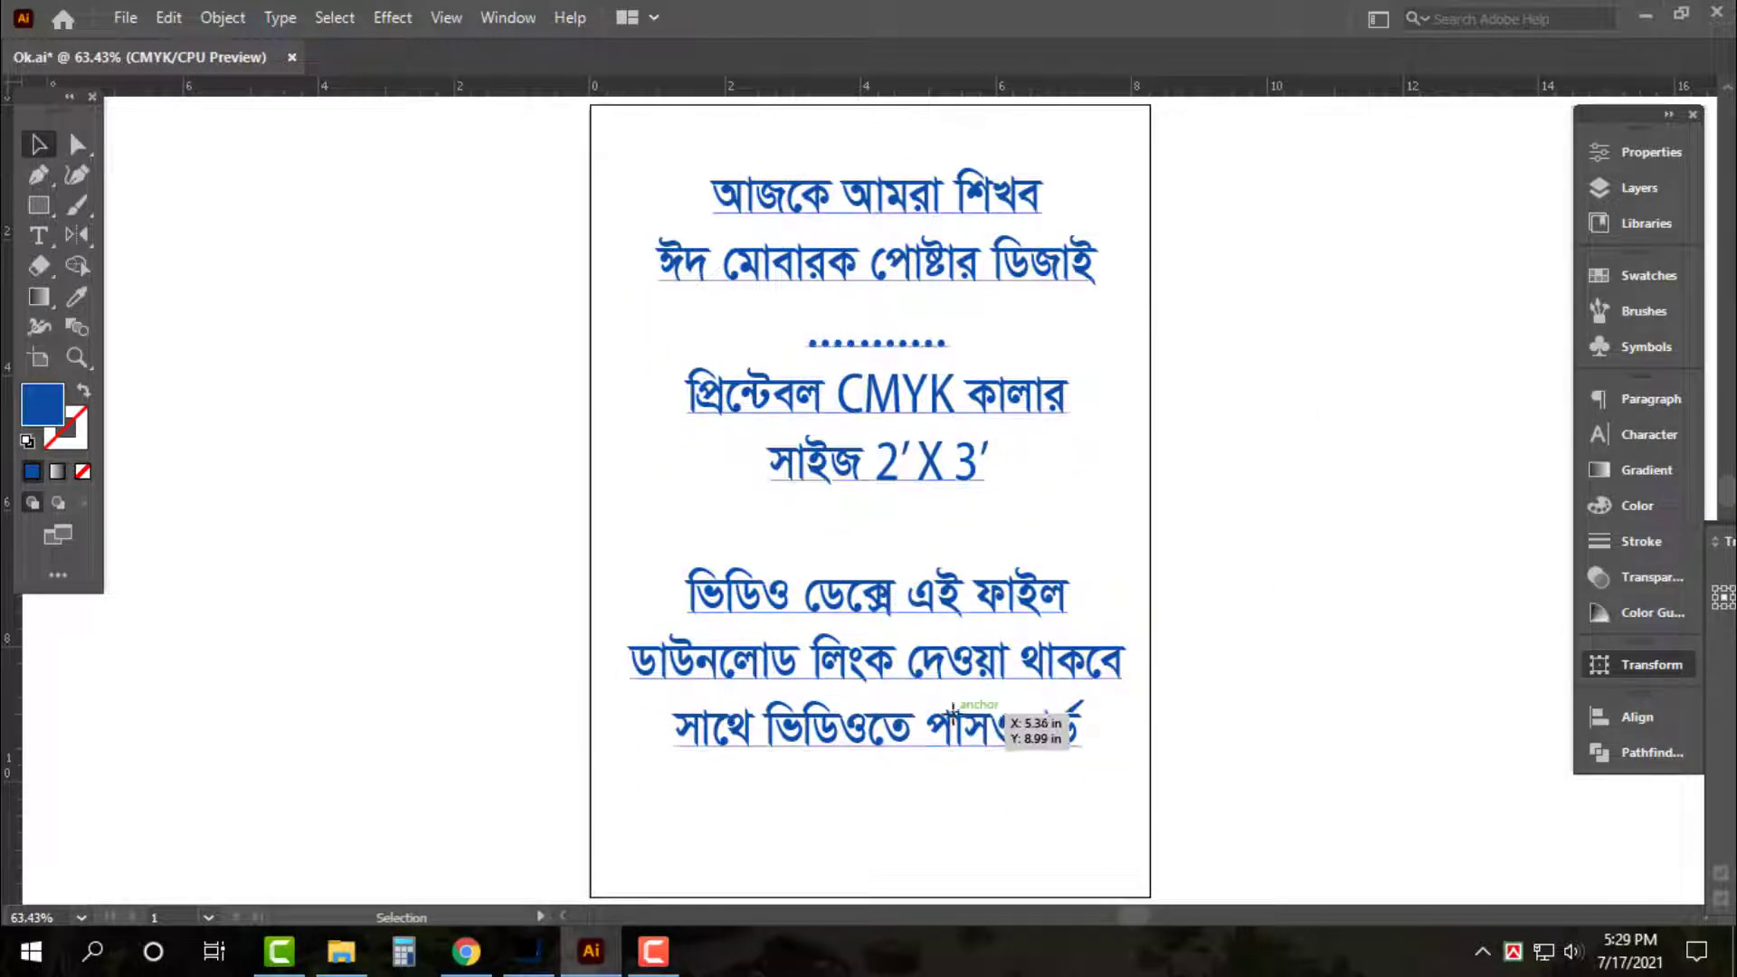
Add the new line ফটোশপ সিসি"তে at the end of the text
{"action": "triple_click", "coordinate": [1003, 718]}
{"action": "key", "text": "ctrl+a"}
{"action": "key", "text": "Right"}
{"action": "key", "text": "Return"}
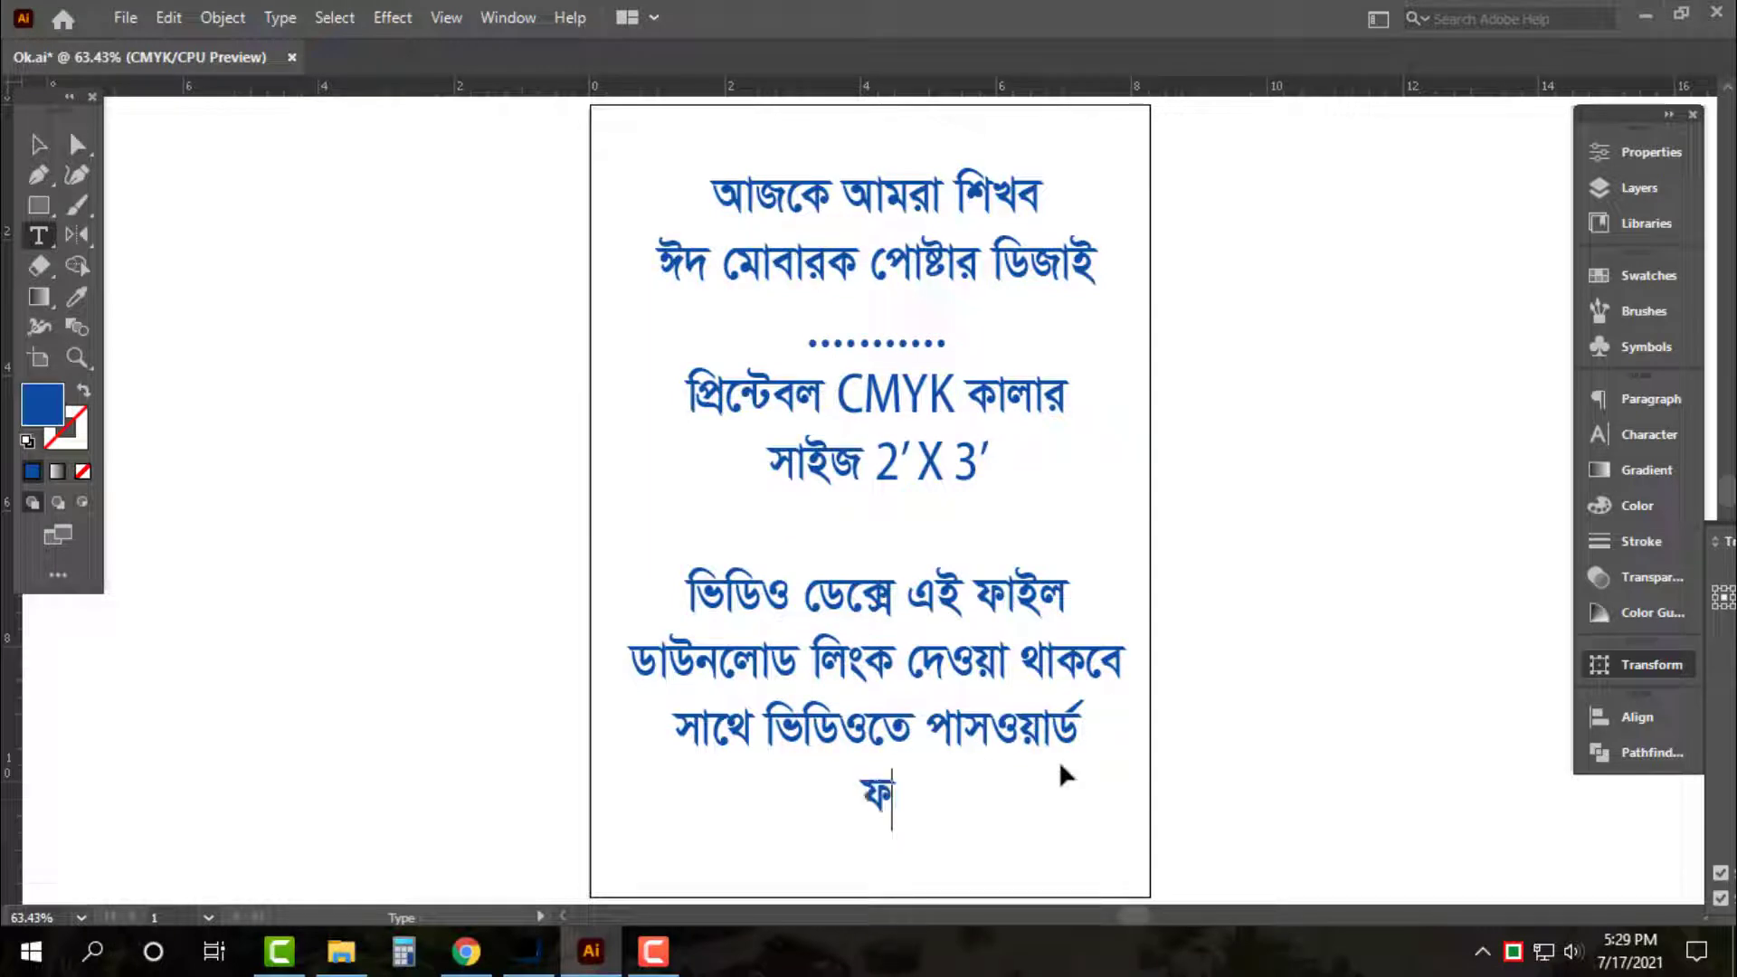
{"action": "type", "text": "ফটোশপ"}
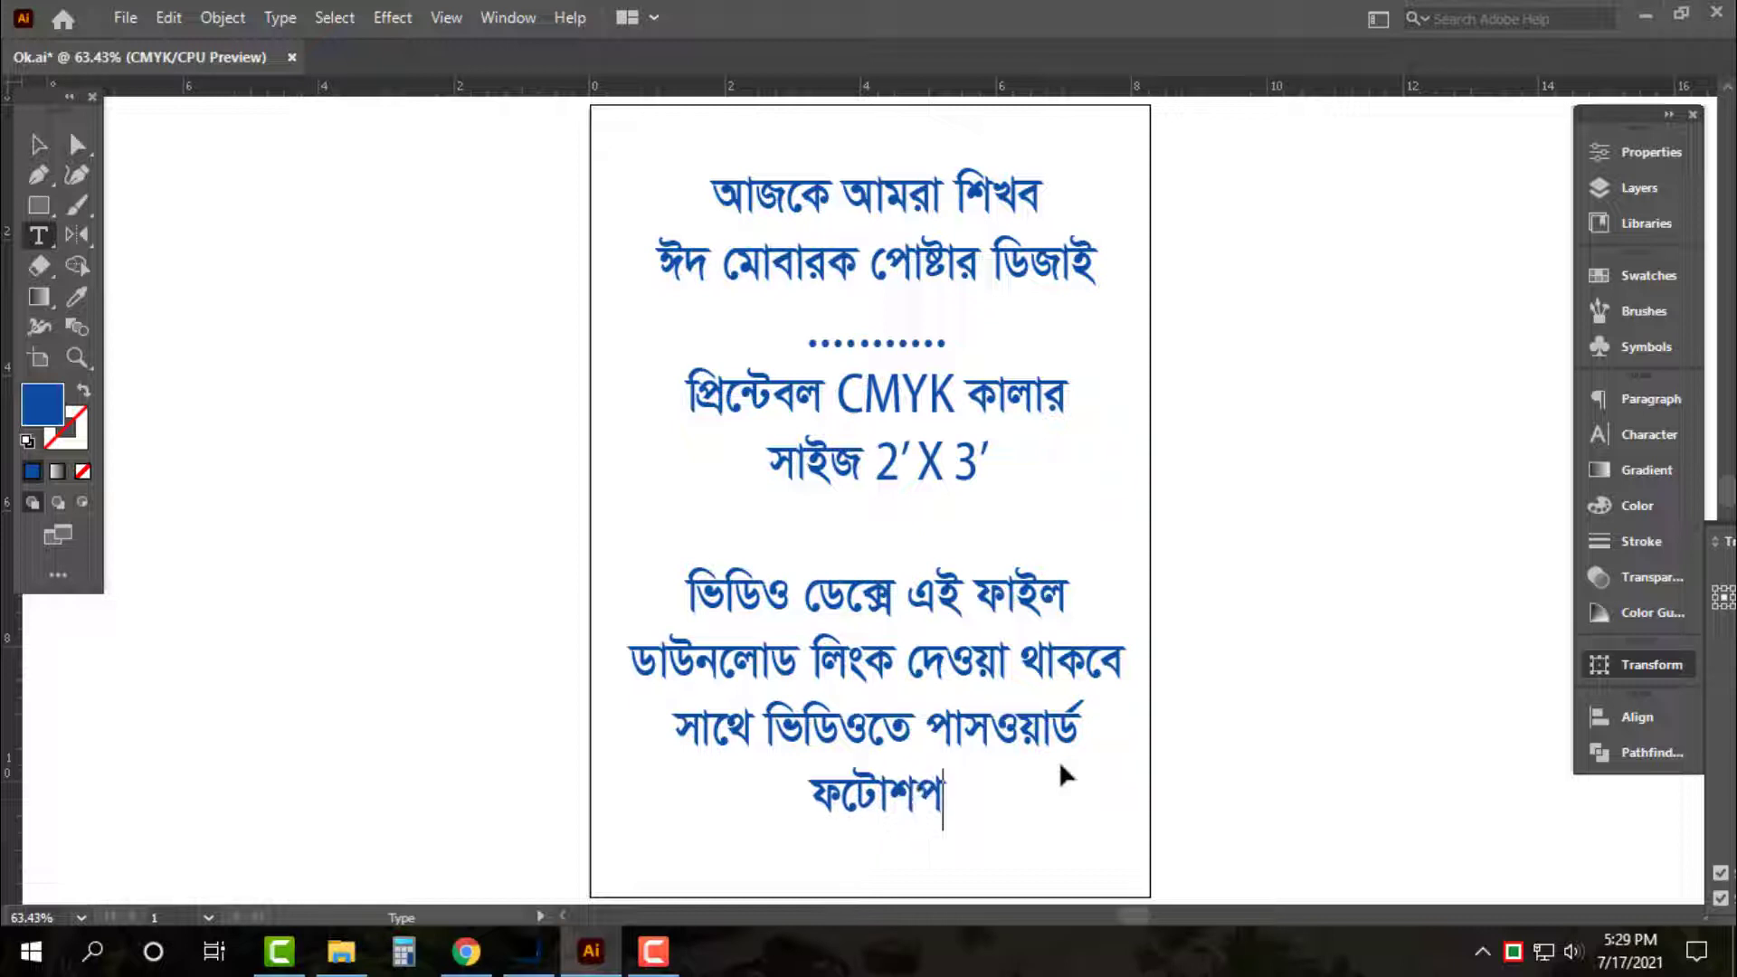
{"action": "type", "text": " সিসি"}
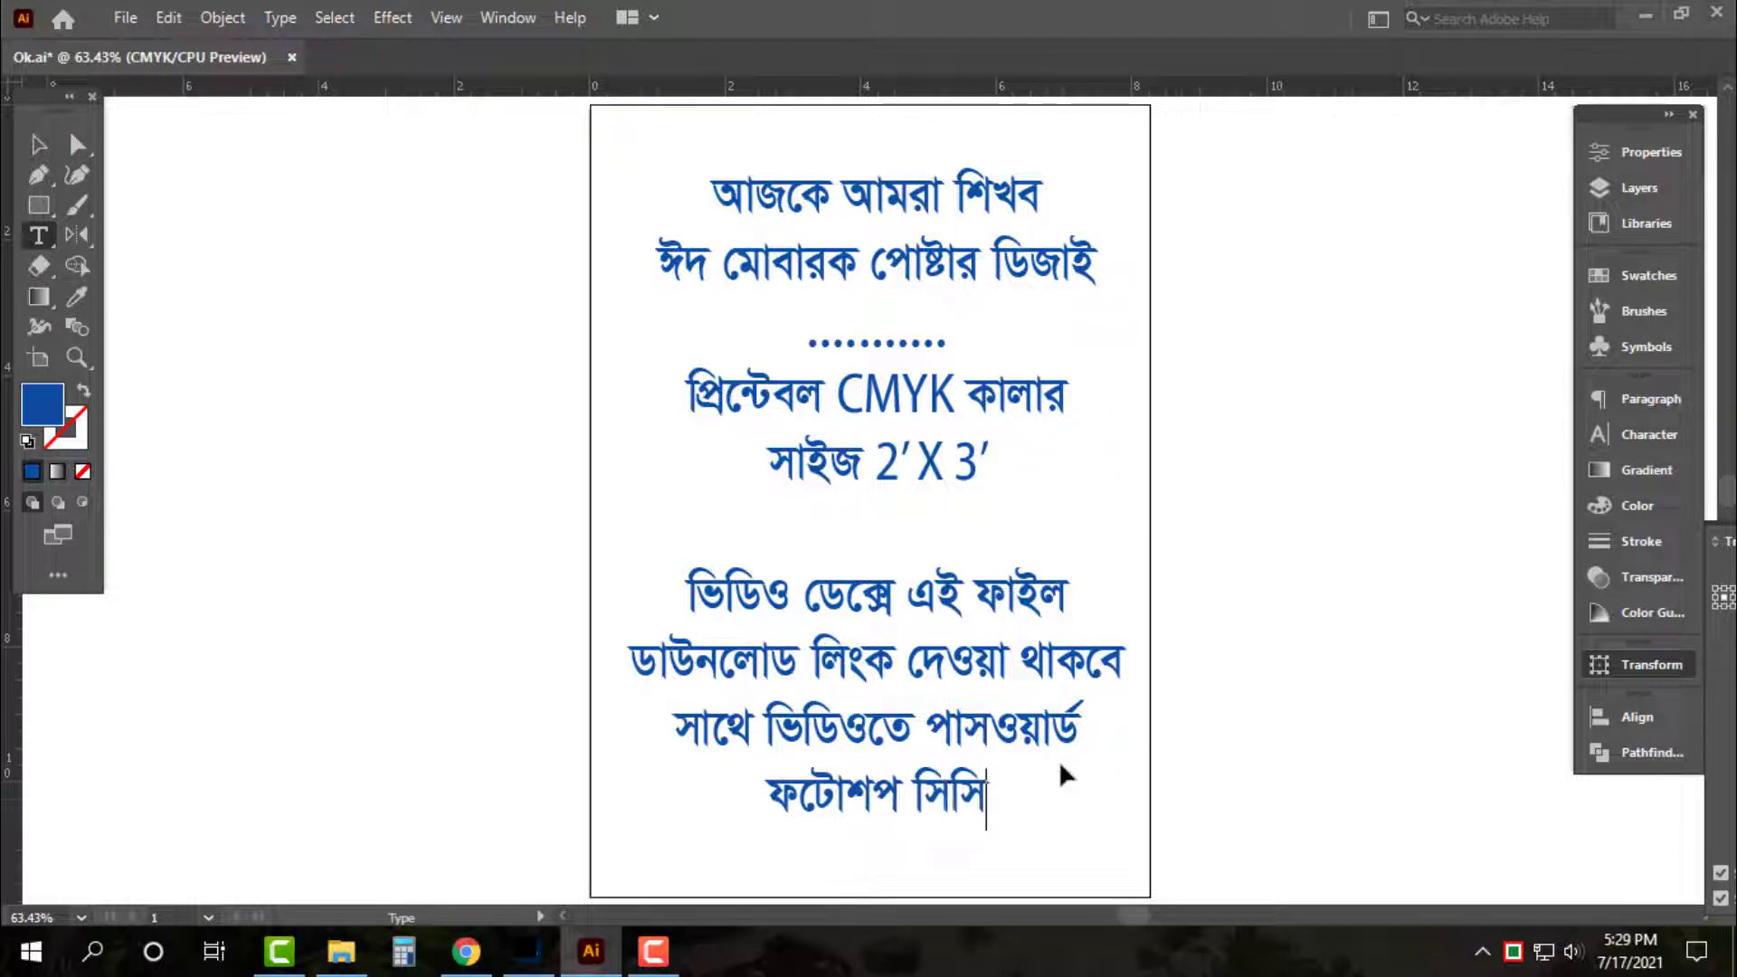
{"action": "type", "text": "তে"}
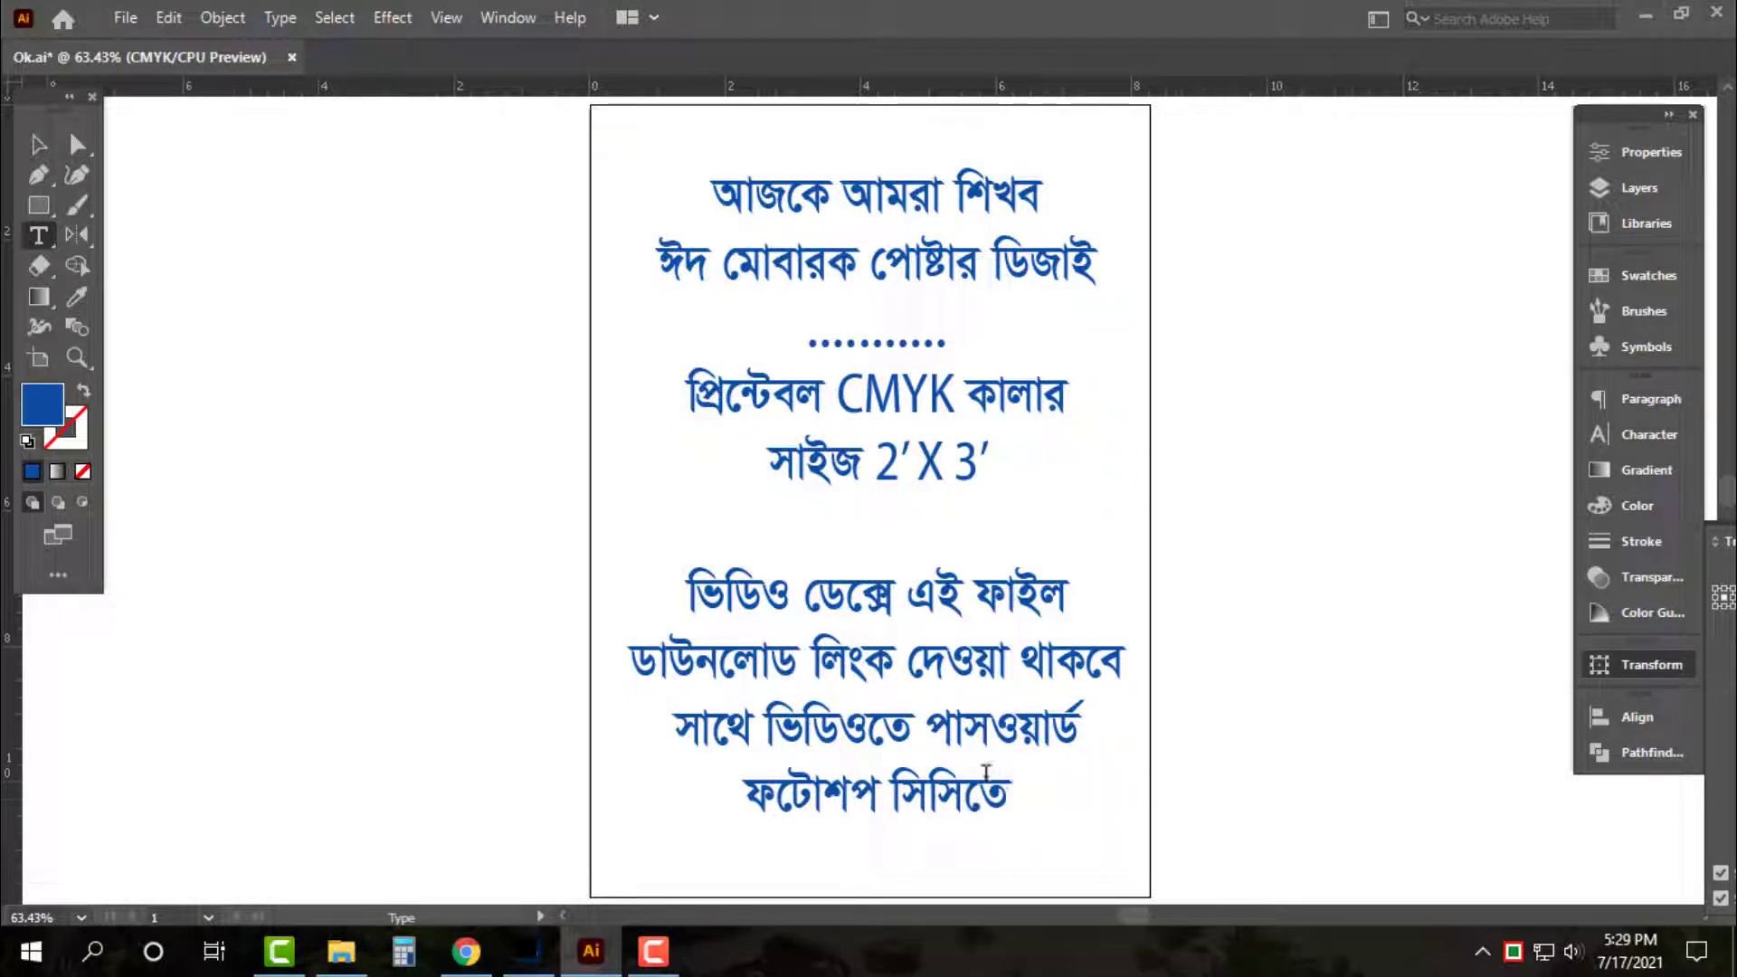
{"action": "left_click", "coordinate": [972, 795]}
{"action": "type", "text": "\""}
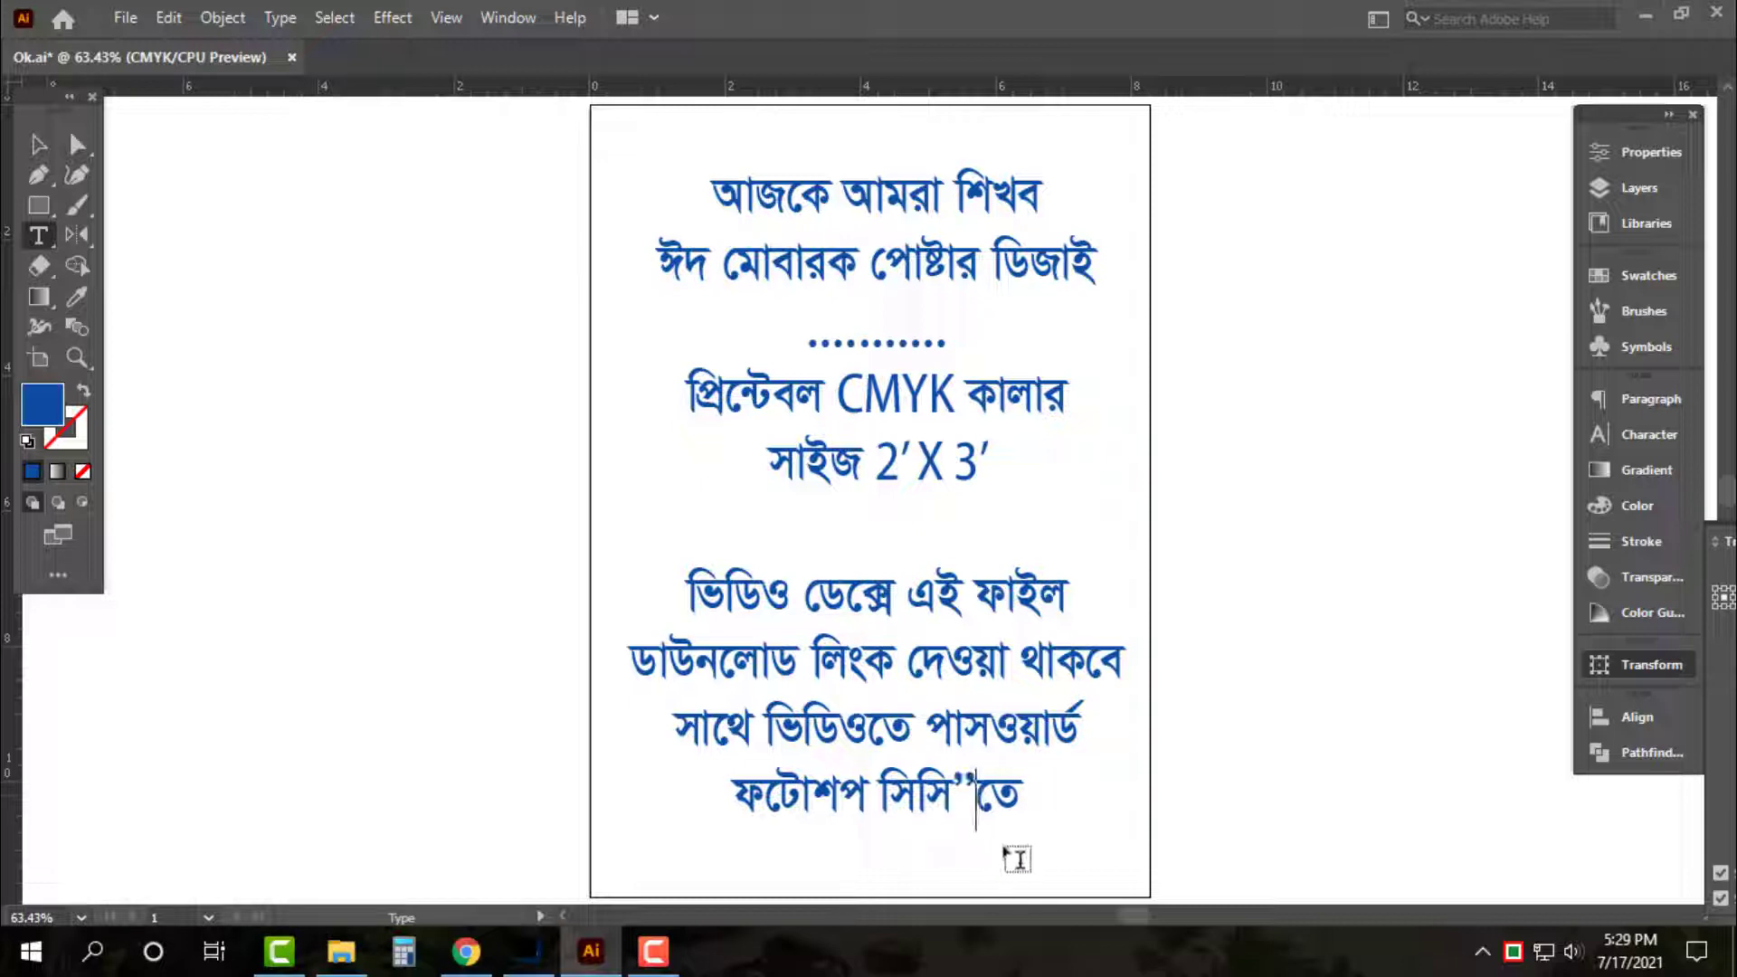
{"action": "key", "text": "Escape"}
{"action": "left_click", "coordinate": [1196, 703]}
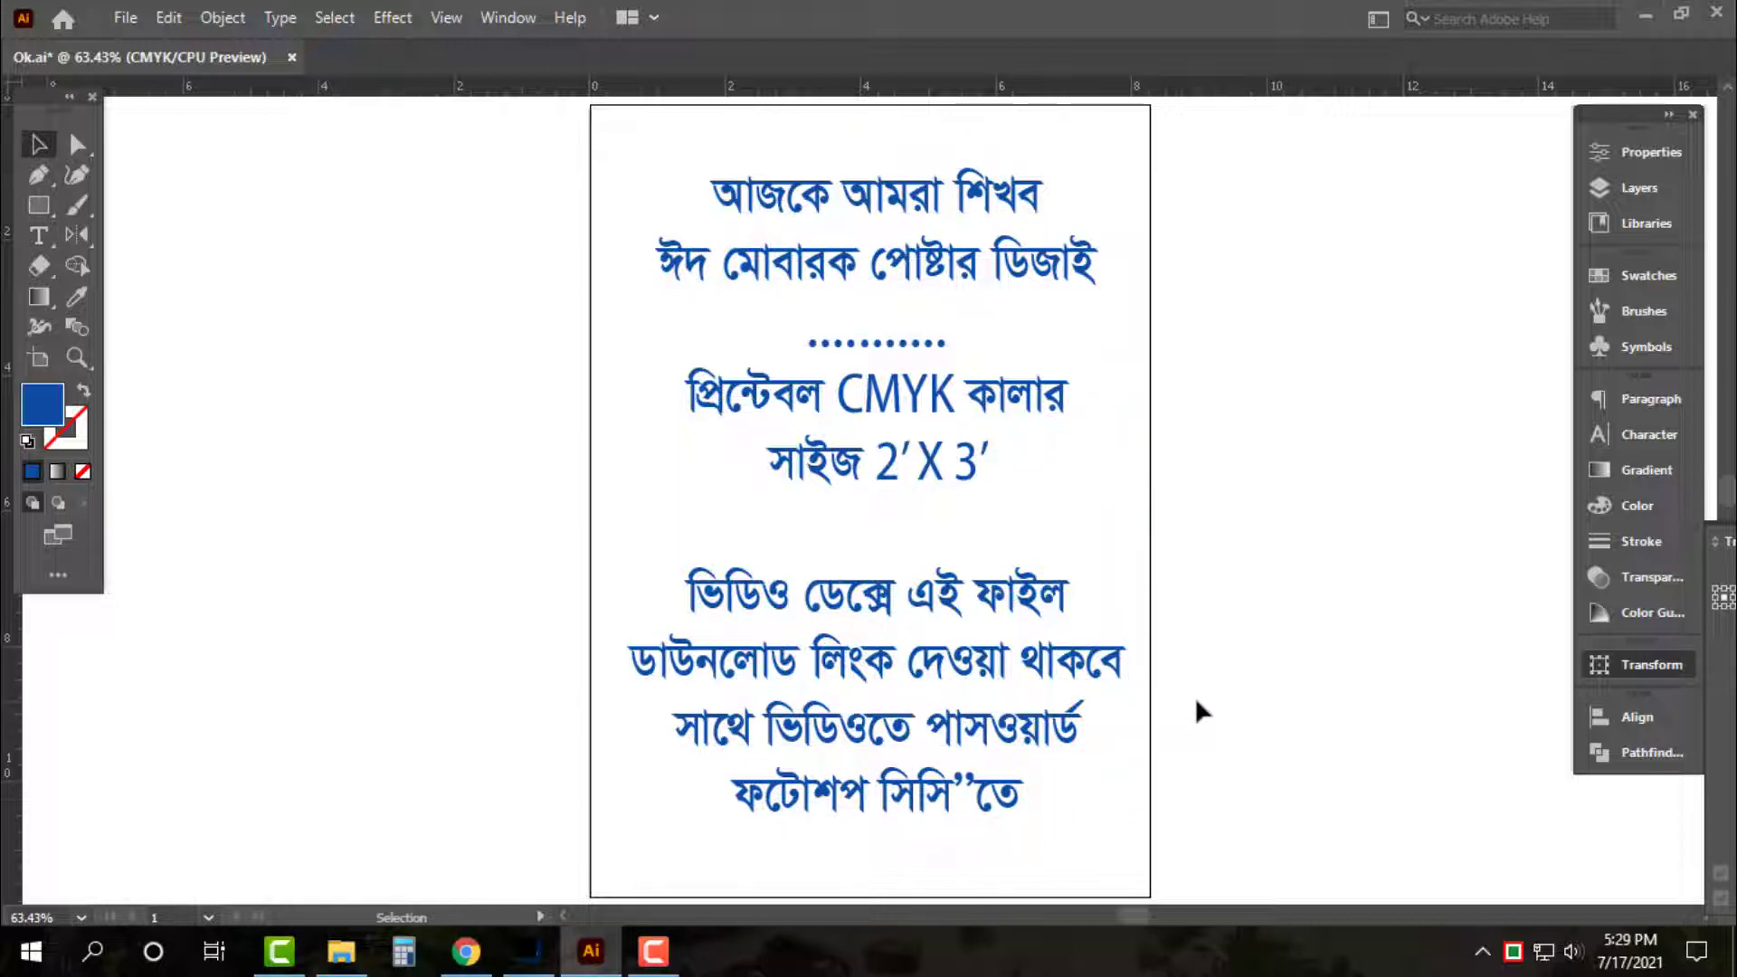
Add the line চলো শুরু করি below it and drag a copy of the text left of the artboard
{"action": "double_click", "coordinate": [954, 818]}
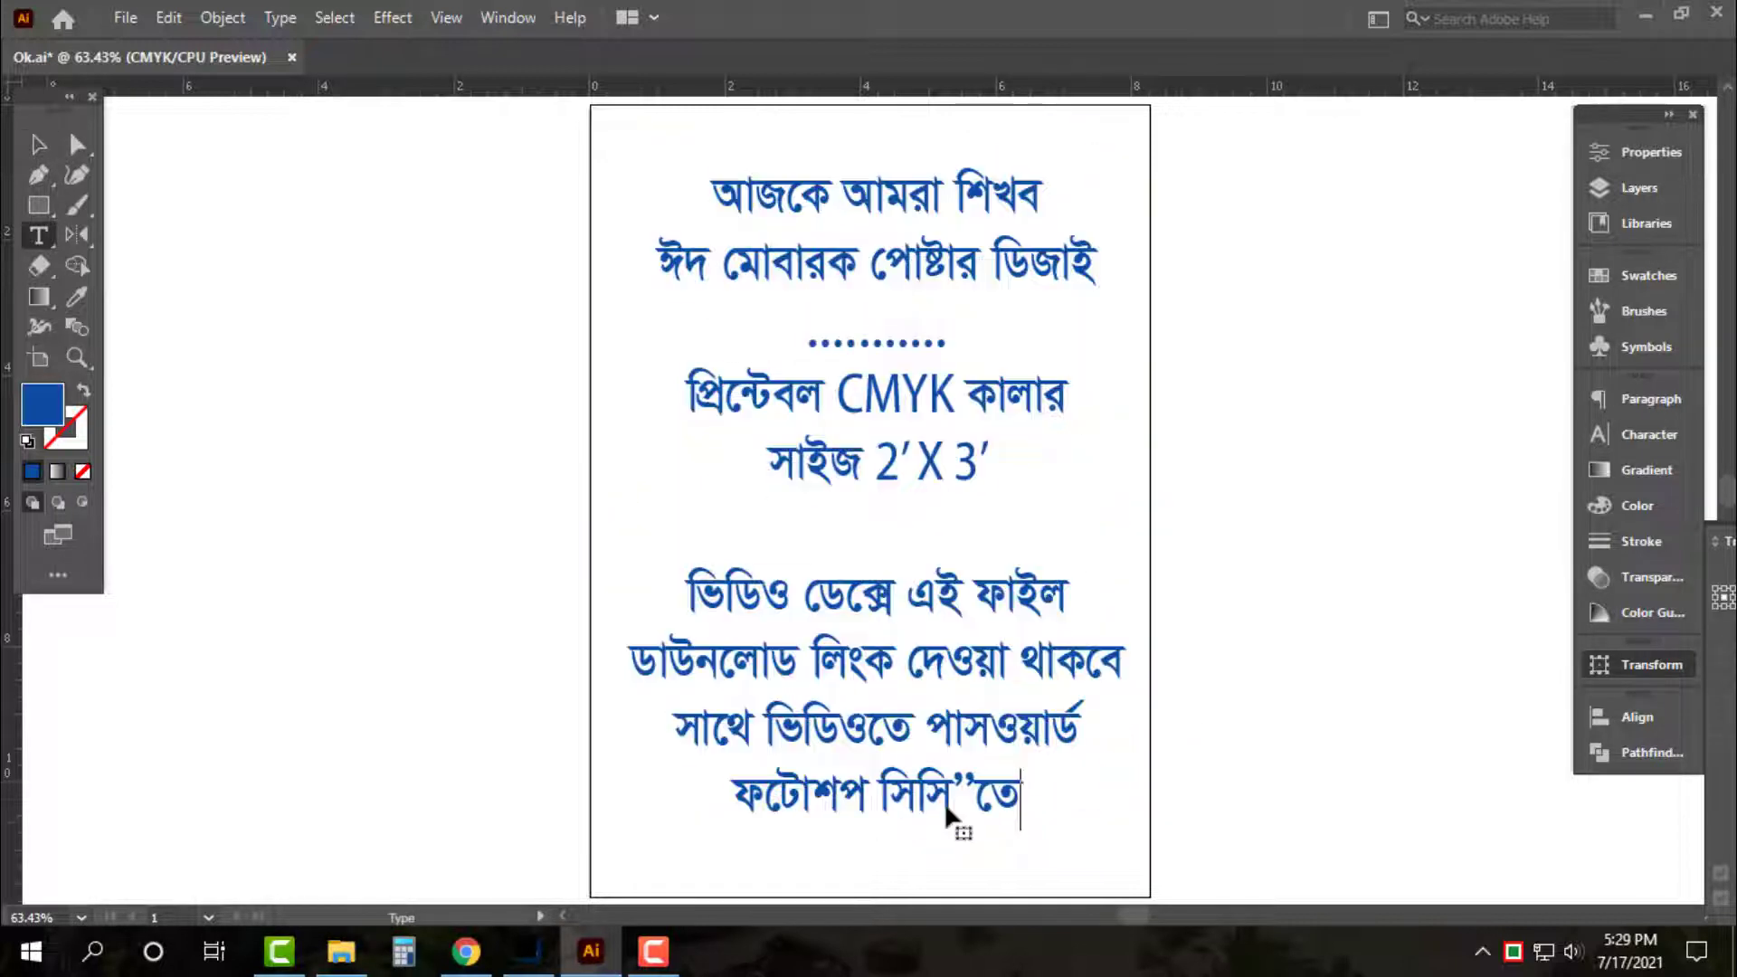
{"action": "key", "text": "Return"}
{"action": "type", "text": "চলো"}
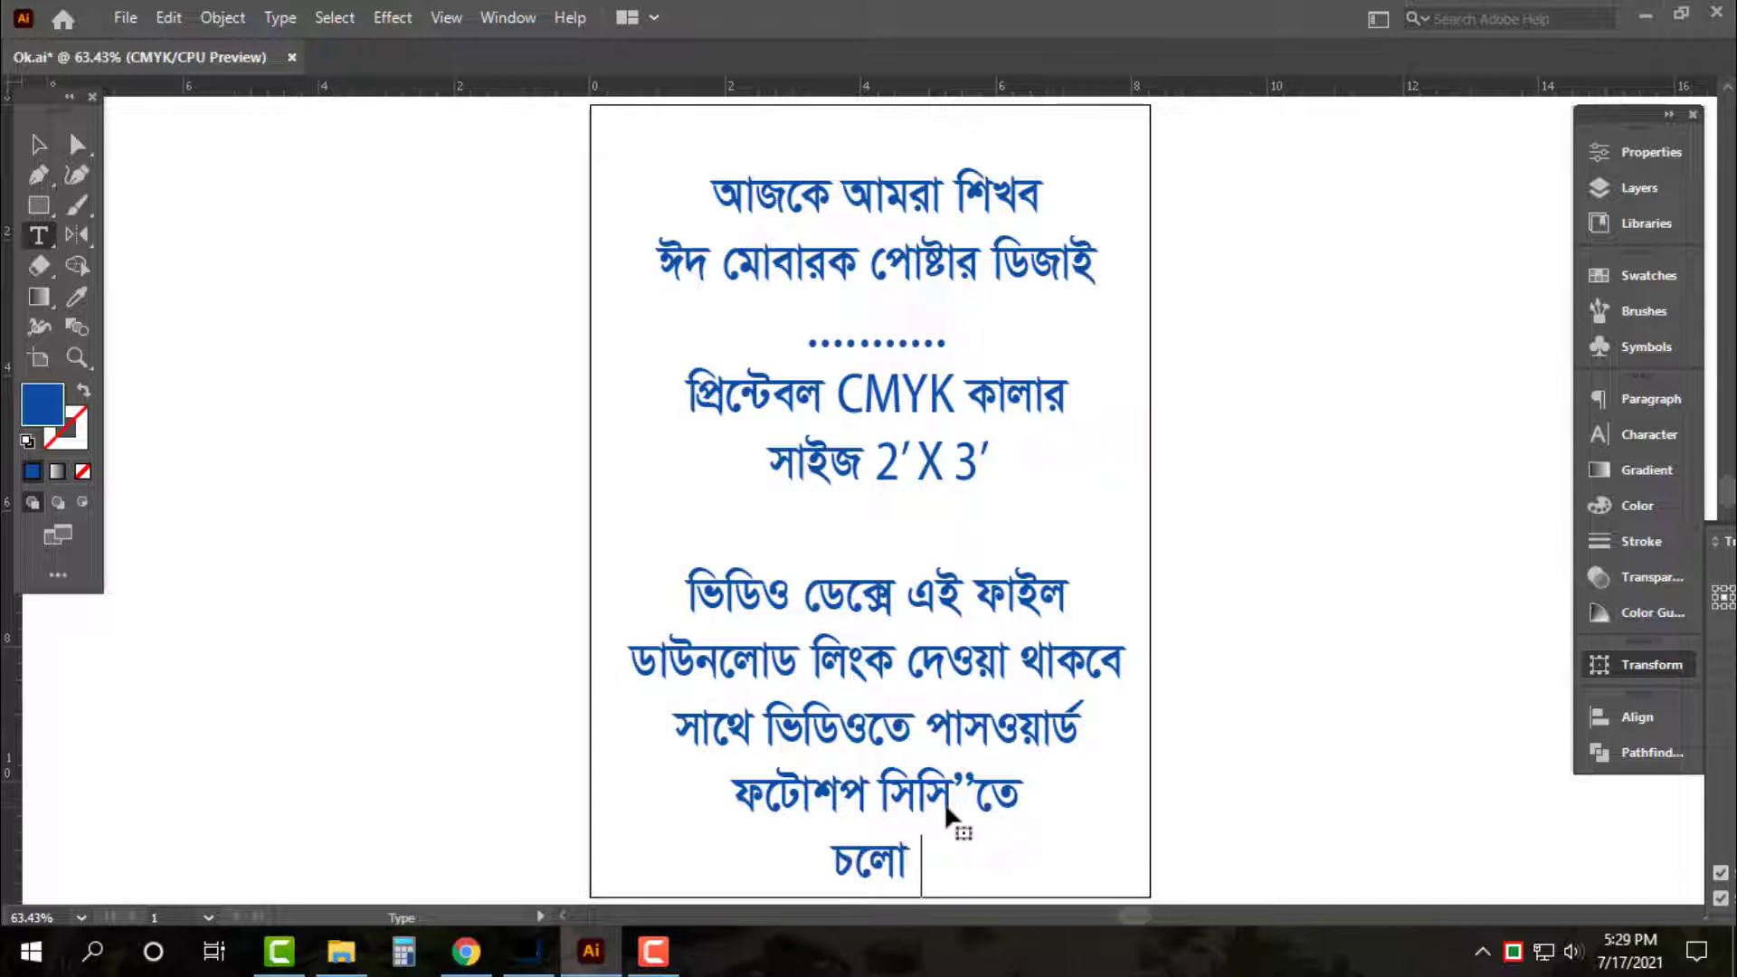
{"action": "type", "text": " শুরু করি"}
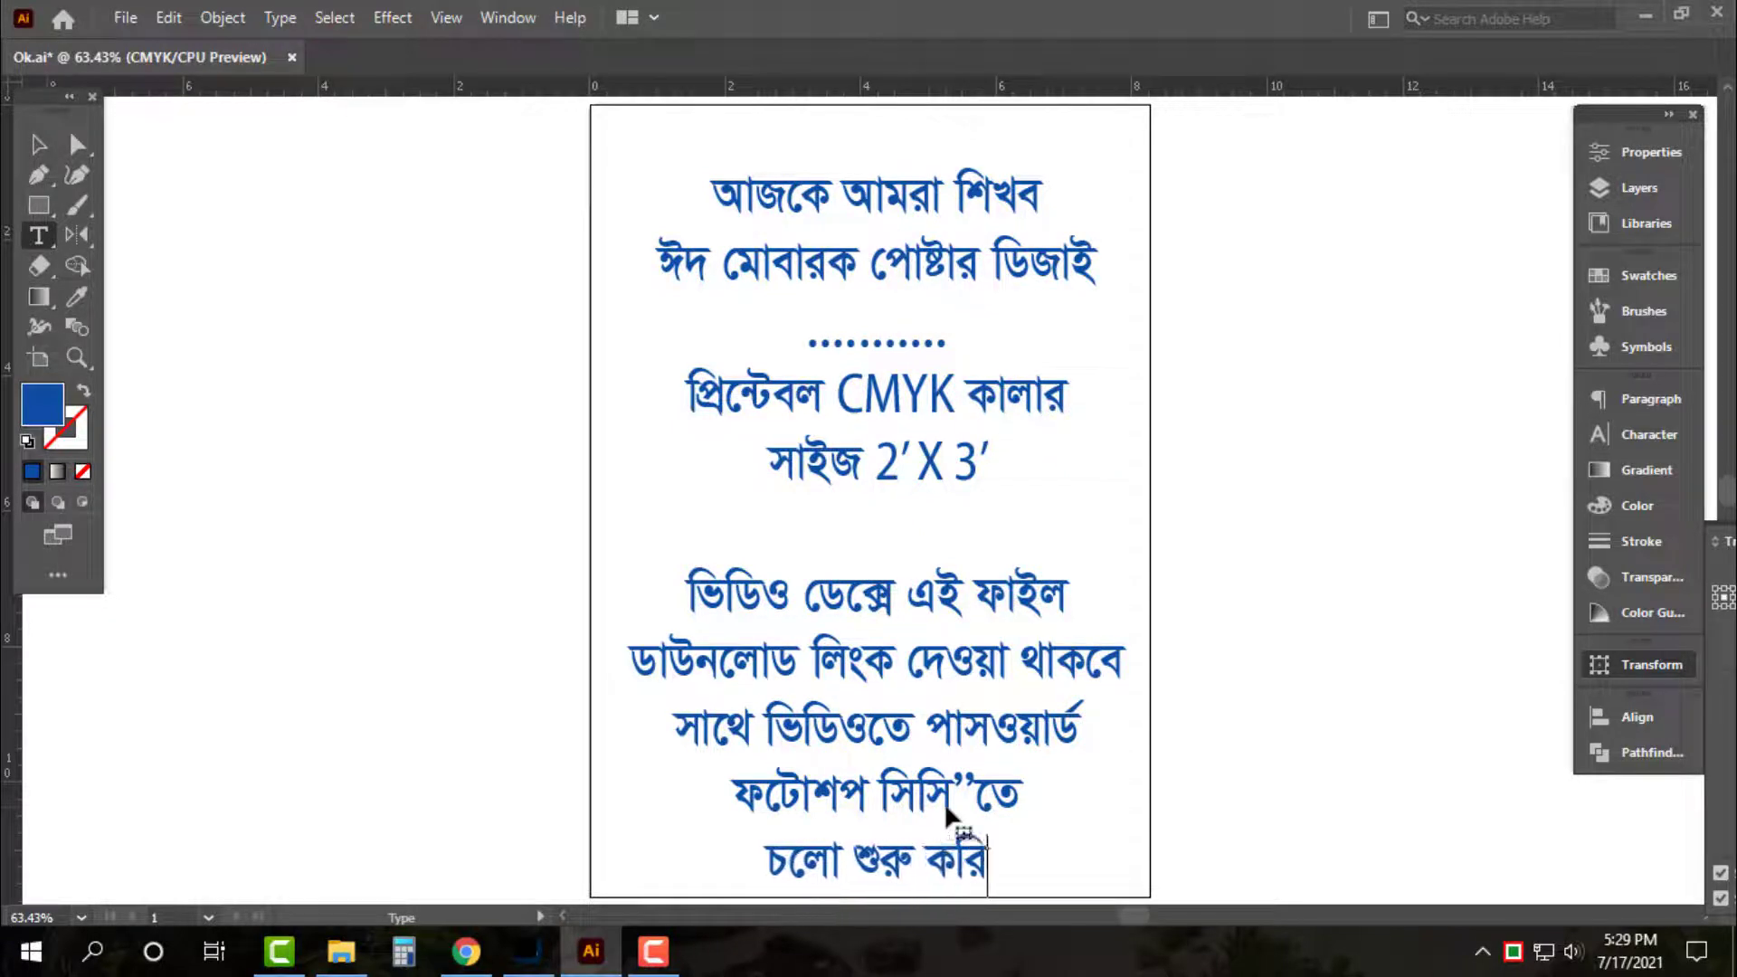
{"action": "key", "text": "Escape"}
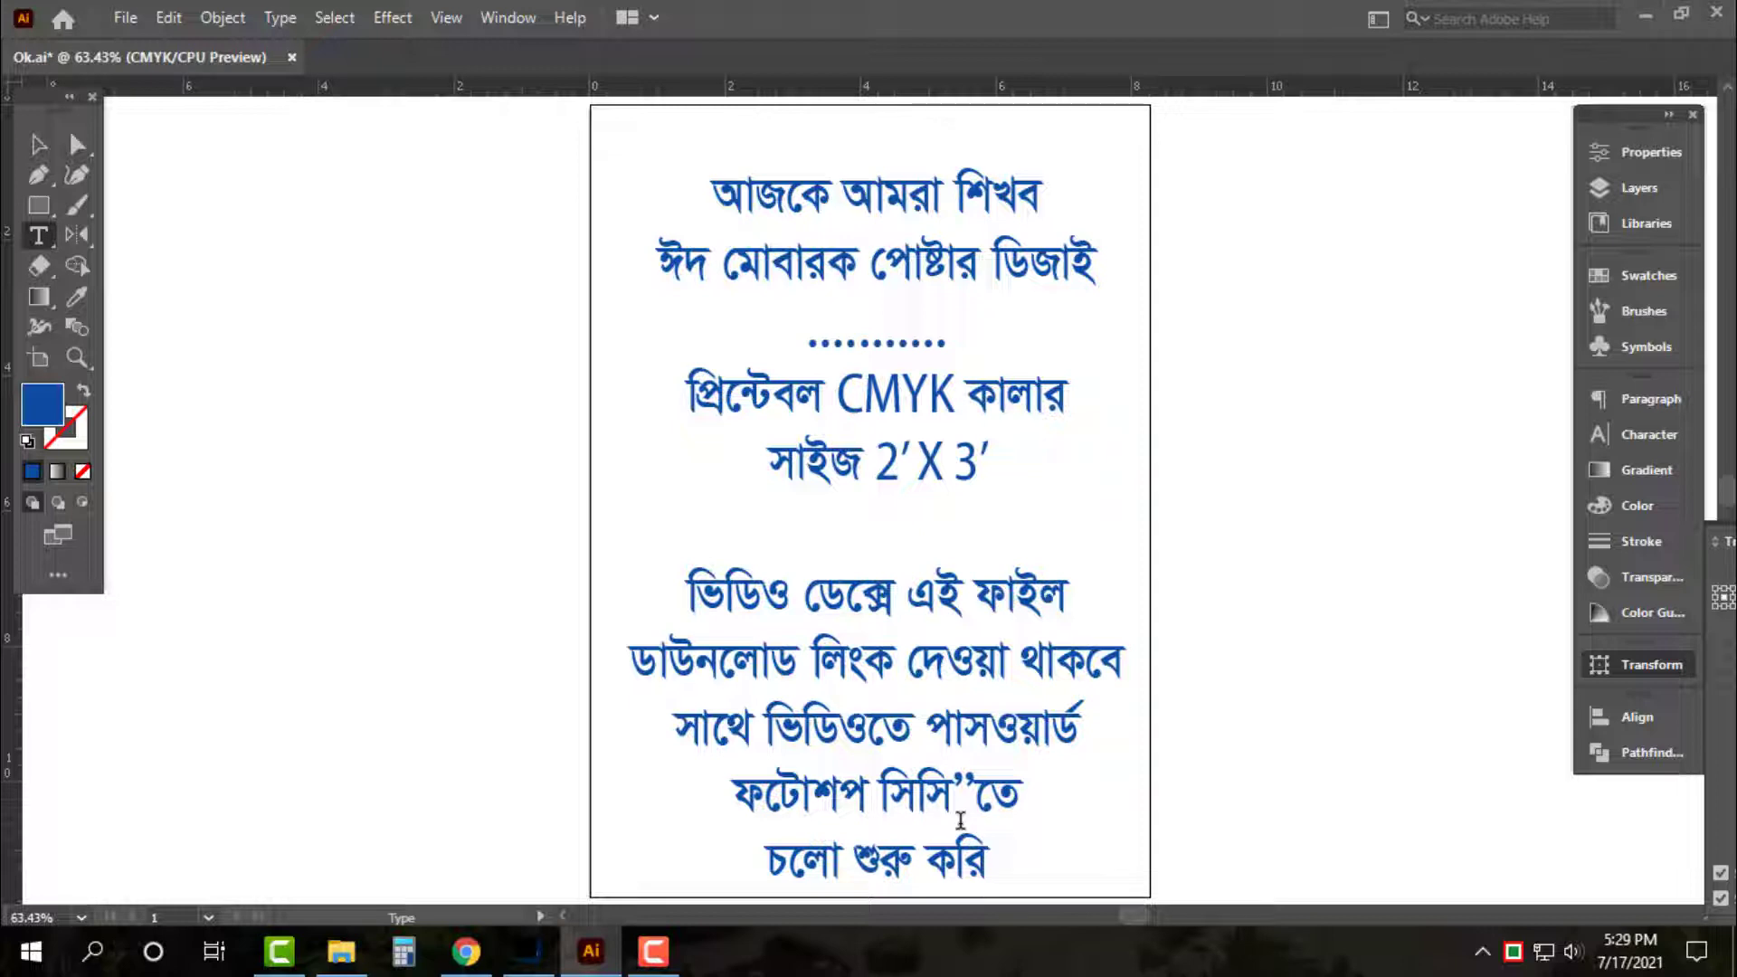
{"action": "key", "text": "v"}
{"action": "left_click_drag", "start_coordinate": [995, 602], "coordinate": [496, 604]}
Retype the left copy as 'যে লিখা এবং চবি হবে' with second line 'তা আমি আগেই সংগ্রহ করে'
{"action": "key", "text": "t"}
{"action": "key", "text": "ctrl+a"}
{"action": "key", "text": "h"}
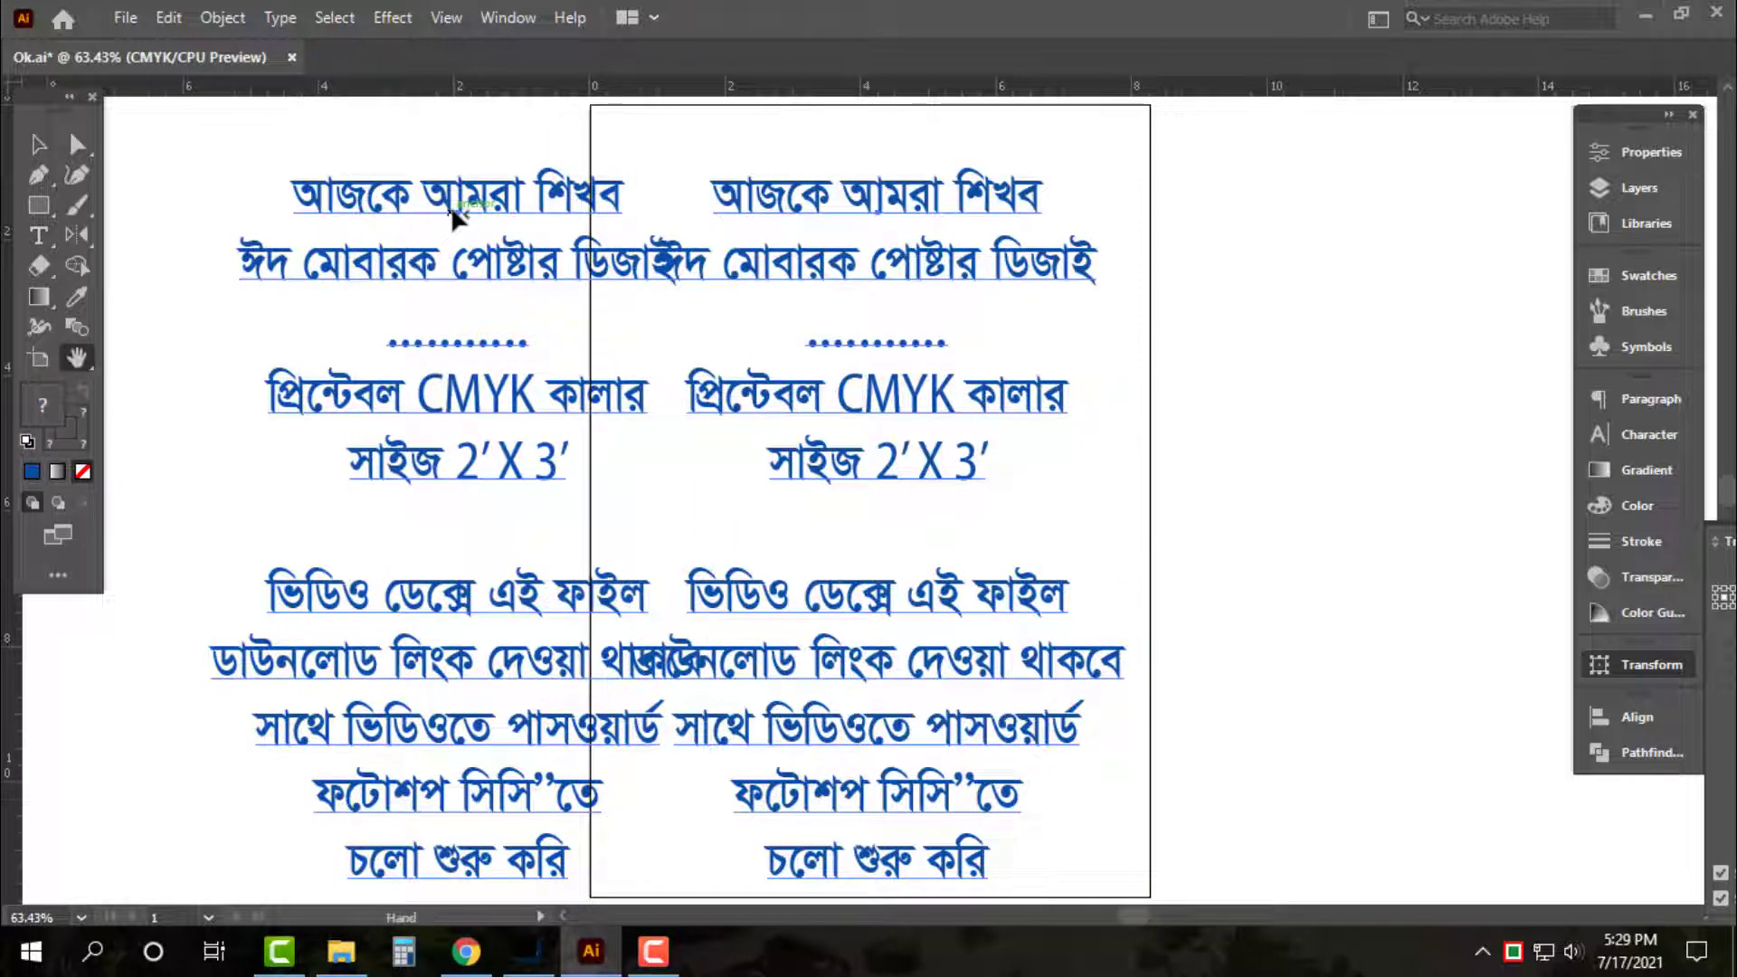
{"action": "key", "text": "v"}
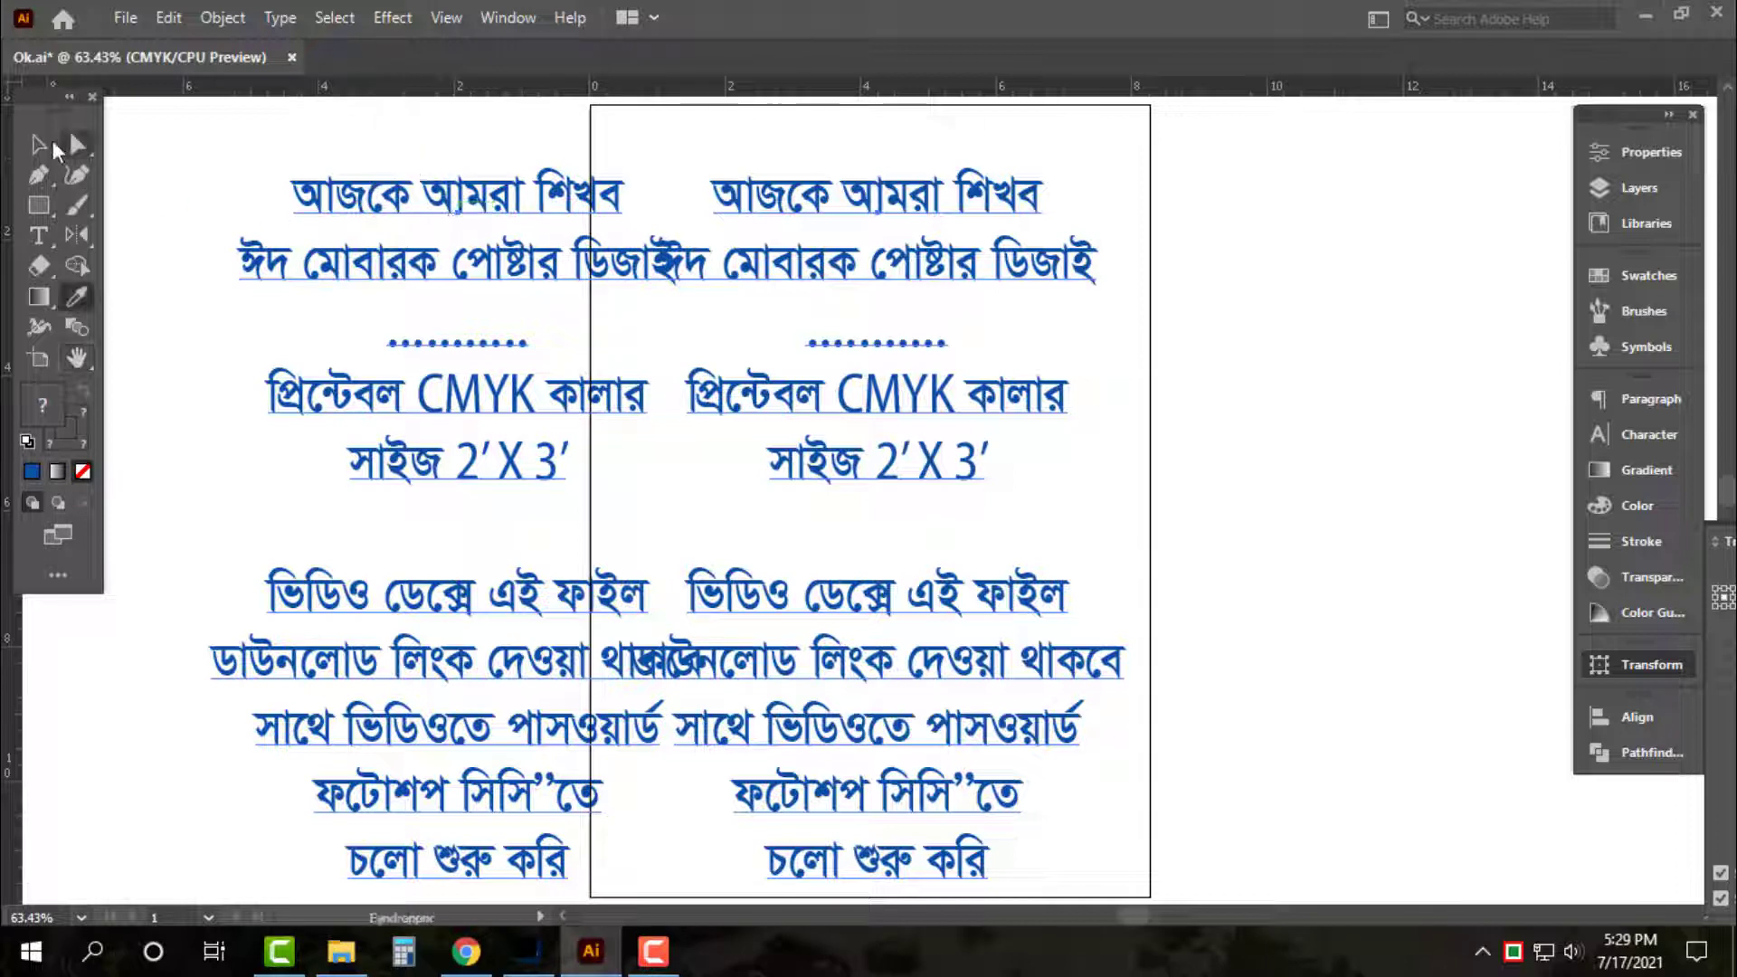
{"action": "key", "text": "t"}
{"action": "left_click", "coordinate": [457, 206]}
{"action": "key", "text": "ctrl+a"}
{"action": "type", "text": "যে"}
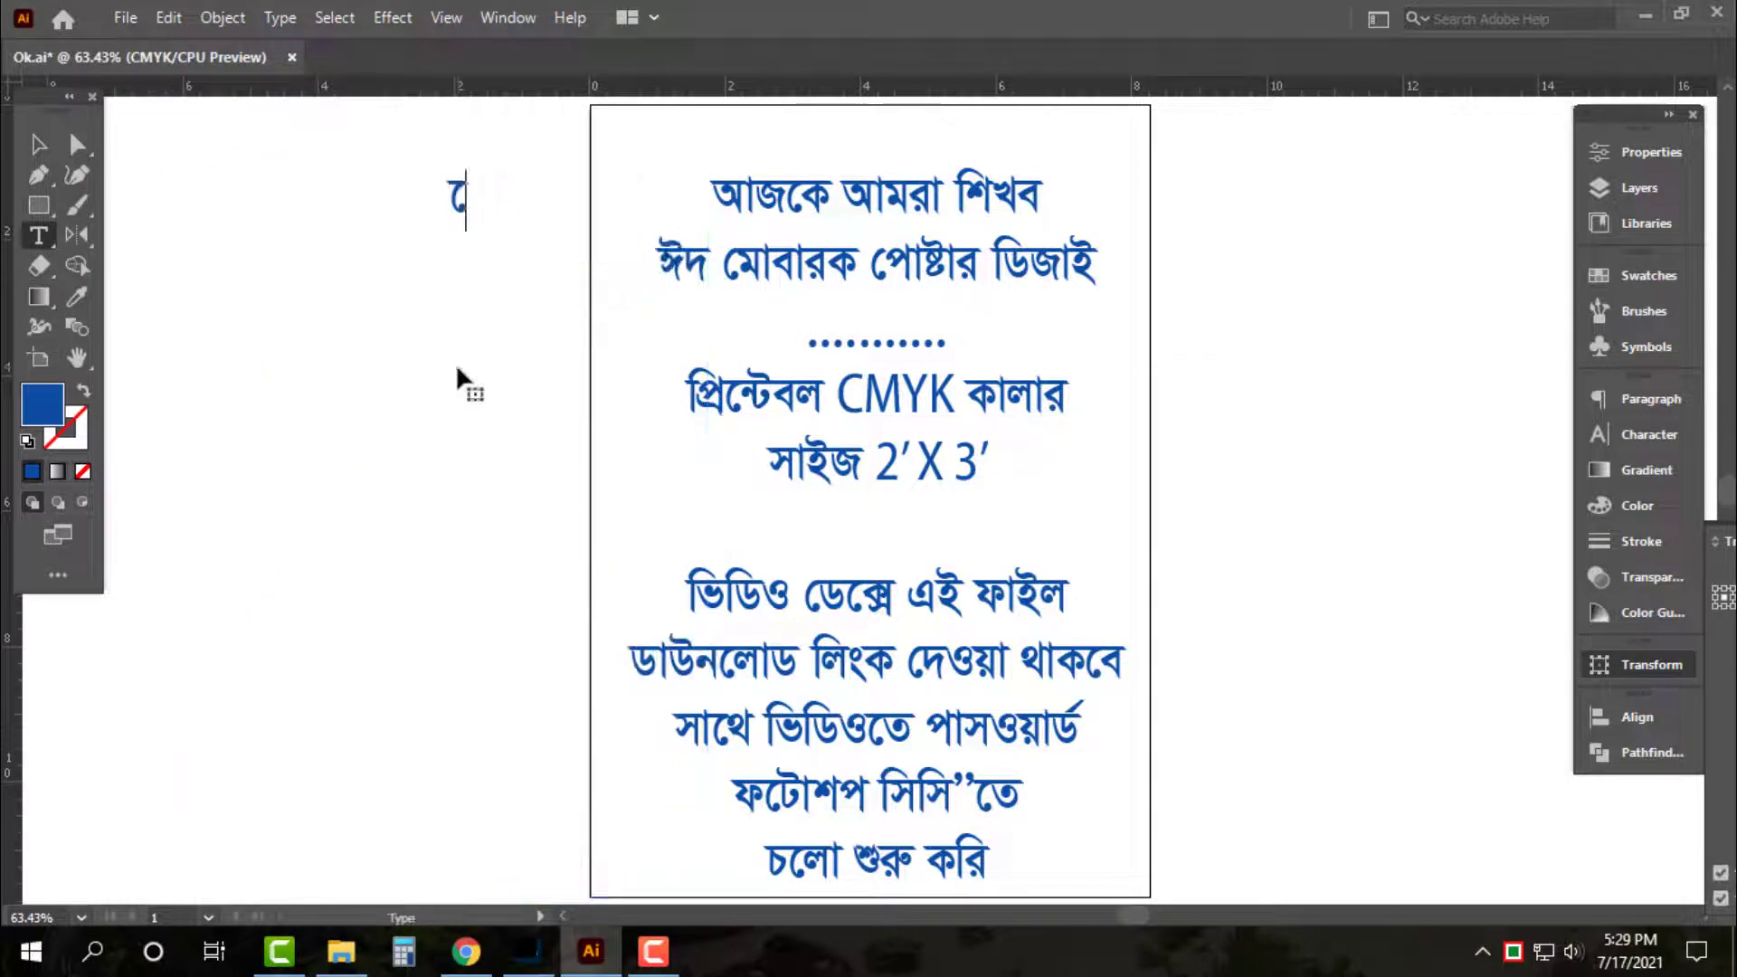
{"action": "type", "text": " লিখা "}
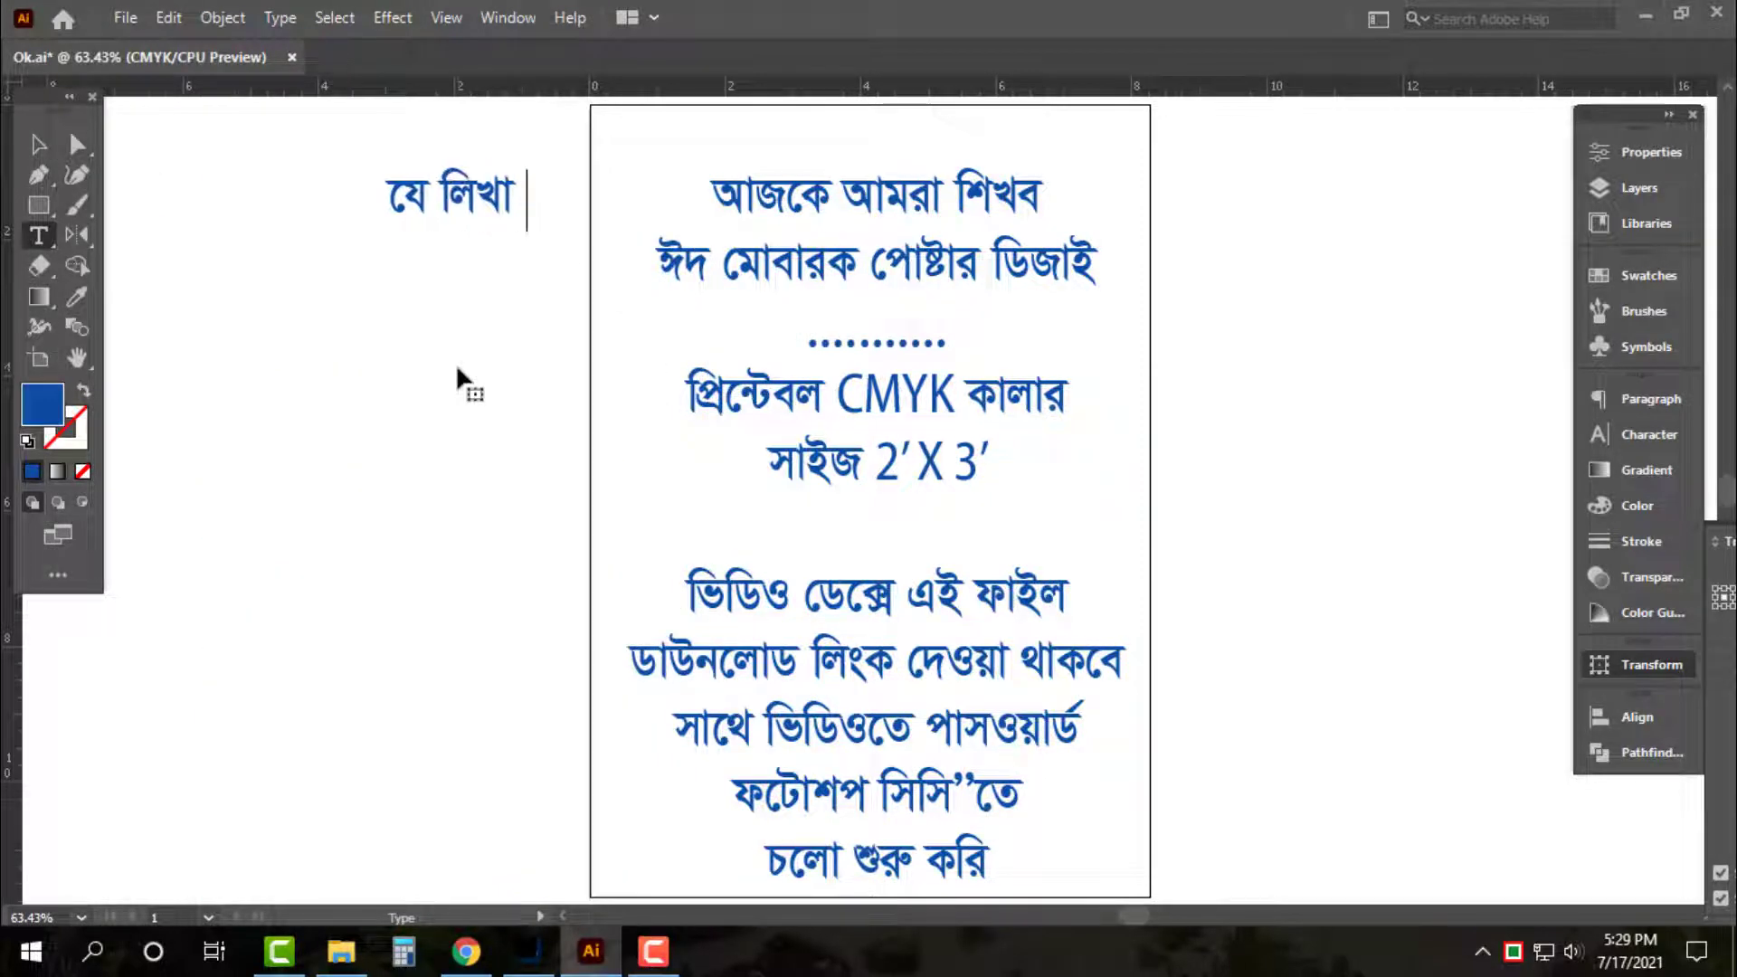
{"action": "type", "text": "এবং চবি"}
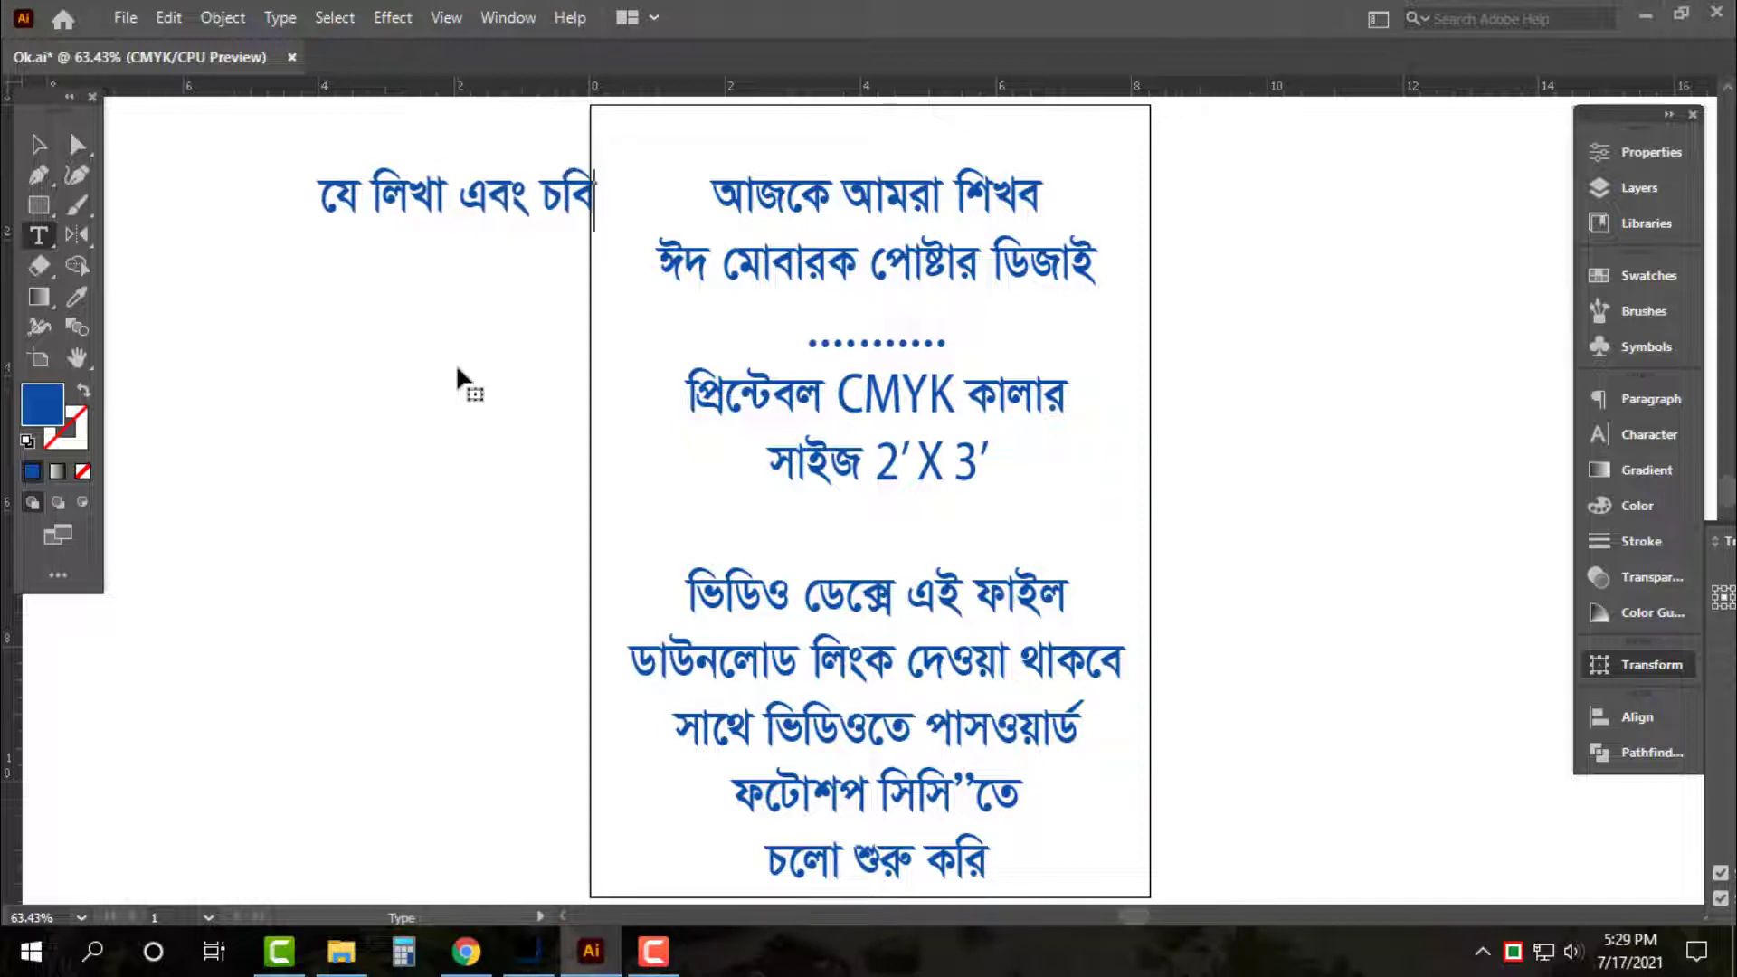
{"action": "key", "text": "BackSpace"}
{"action": "key", "text": "BackSpace"}
{"action": "key", "text": "BackSpace"}
{"action": "type", "text": "চবি হ"}
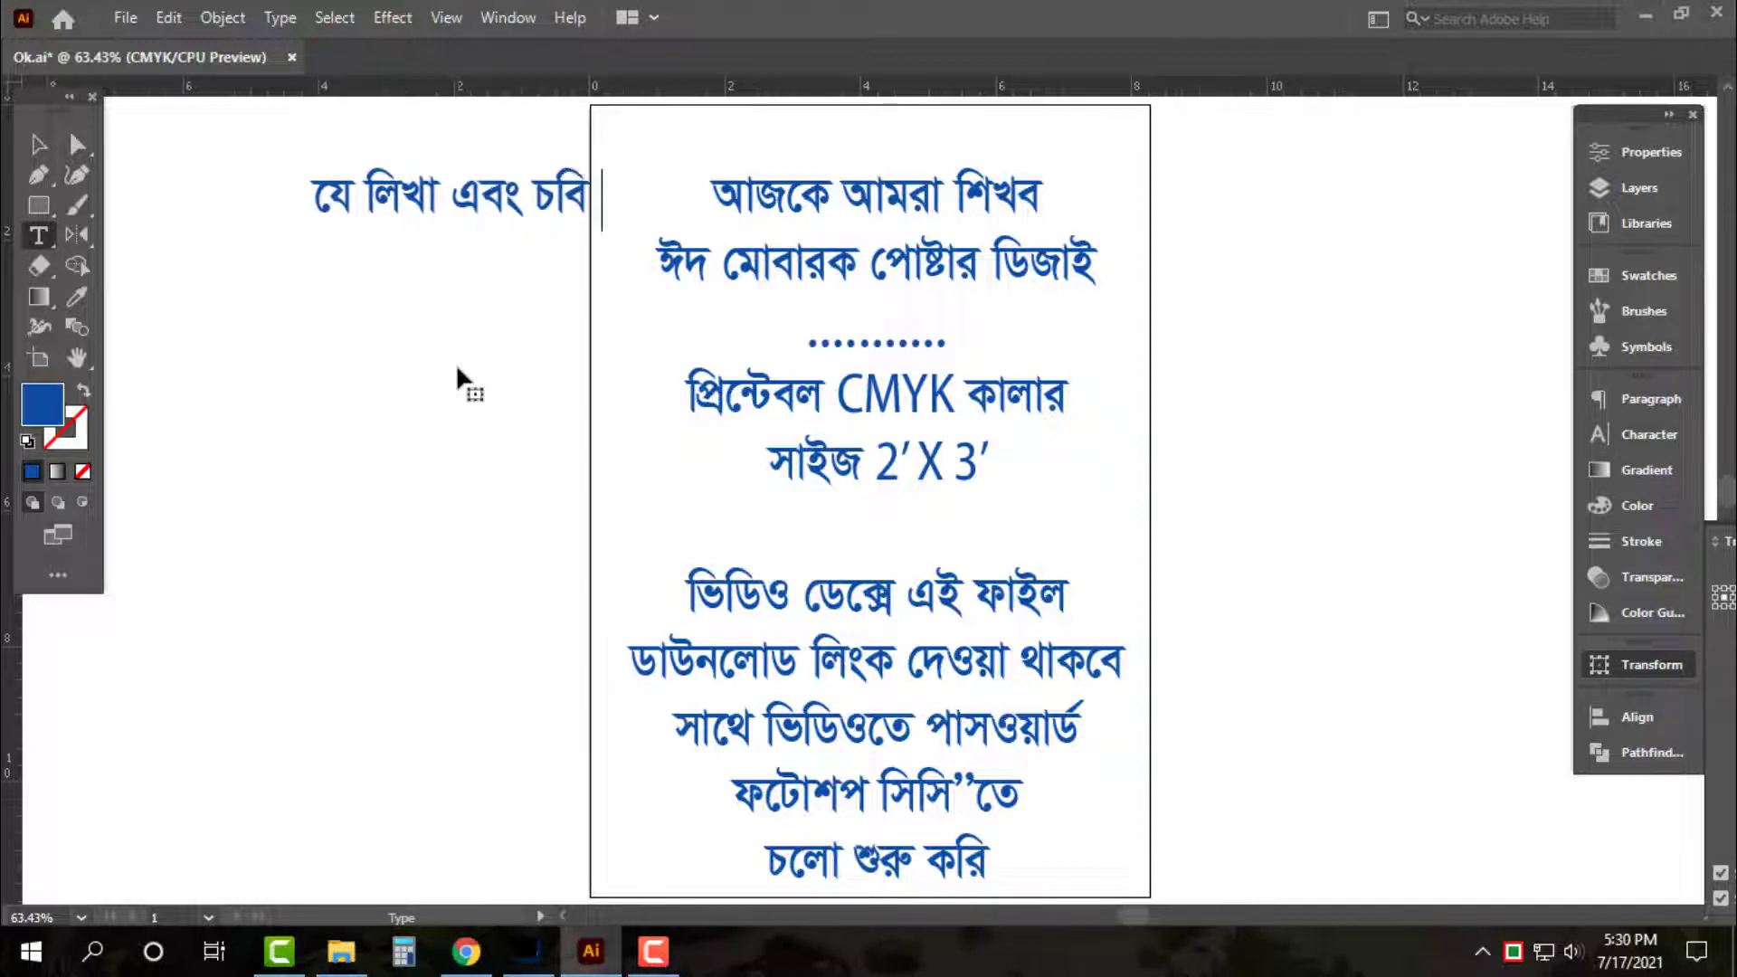
{"action": "type", "text": "বে"}
{"action": "key", "text": "Return"}
{"action": "type", "text": "তা "}
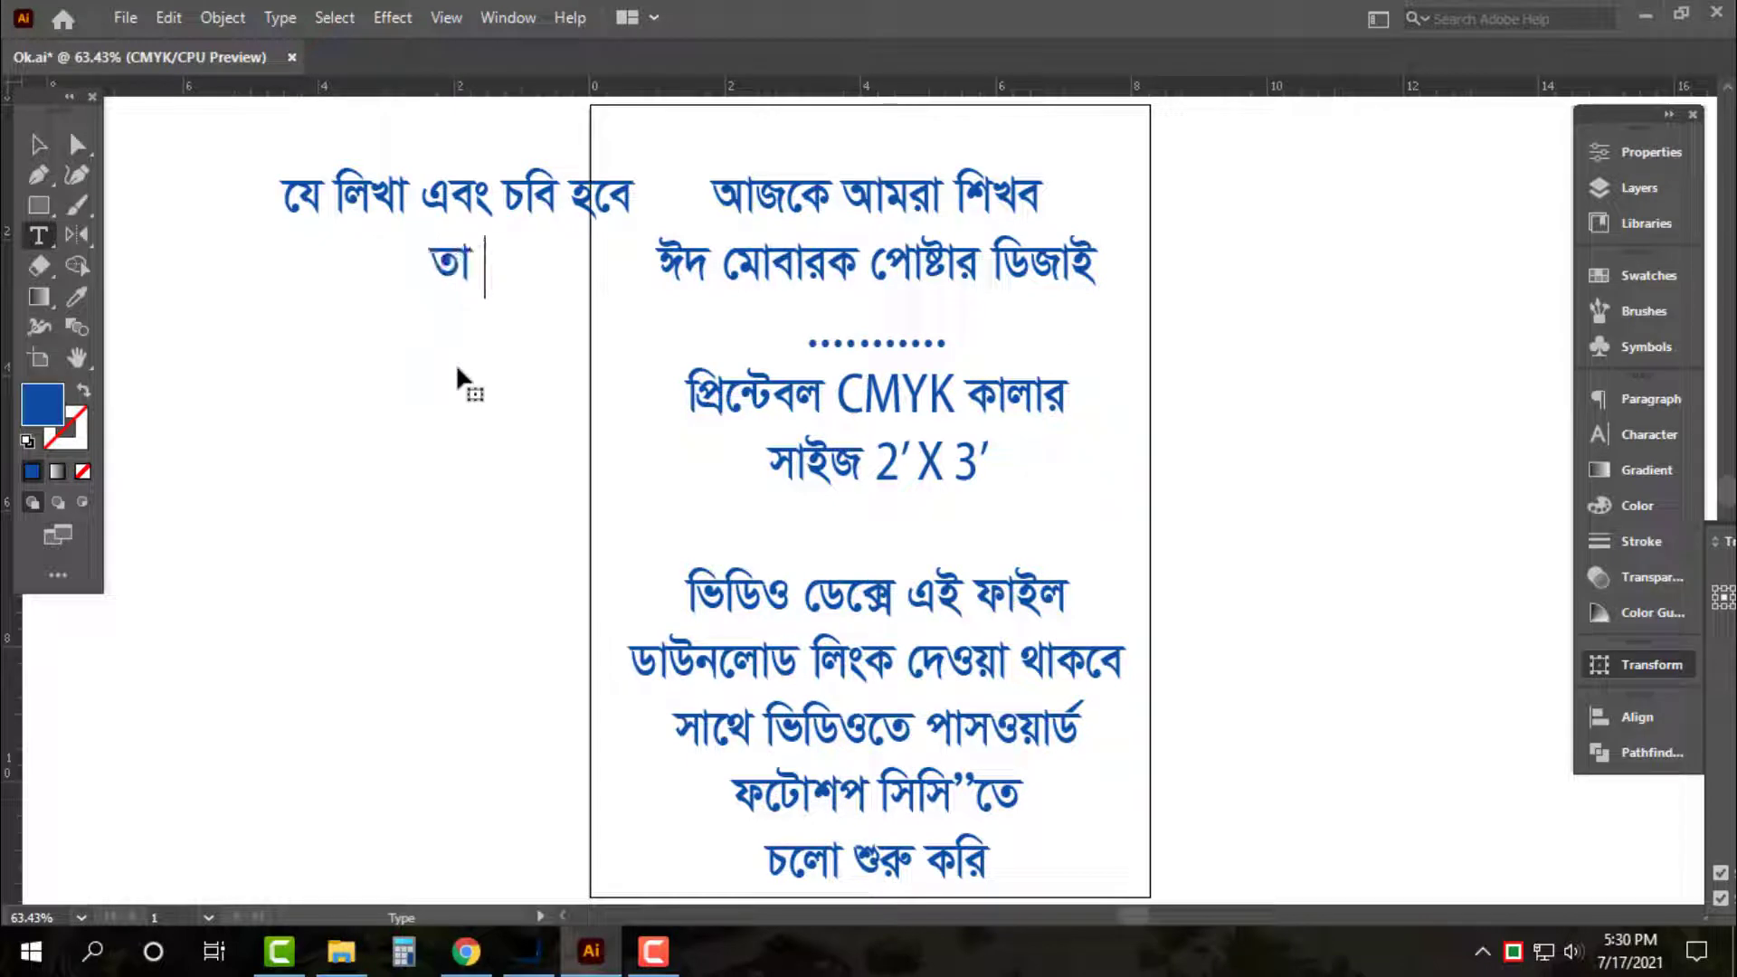
{"action": "type", "text": "আমি আগে"}
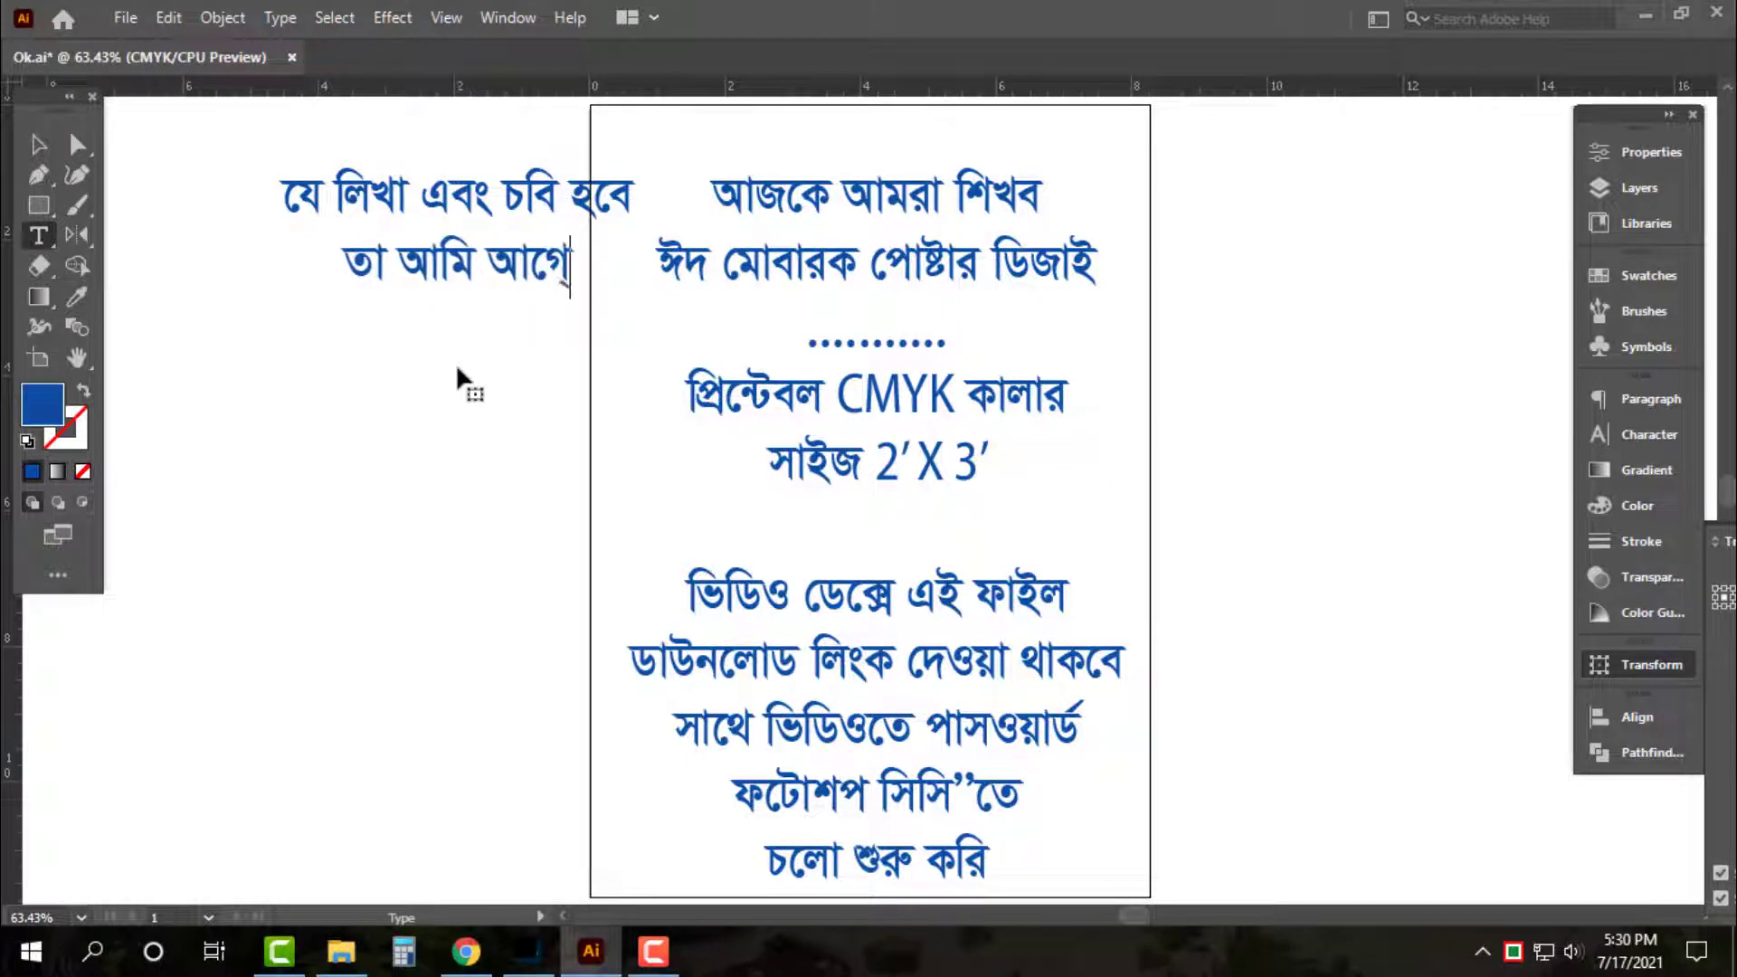
{"action": "type", "text": "ই সংগ্র"}
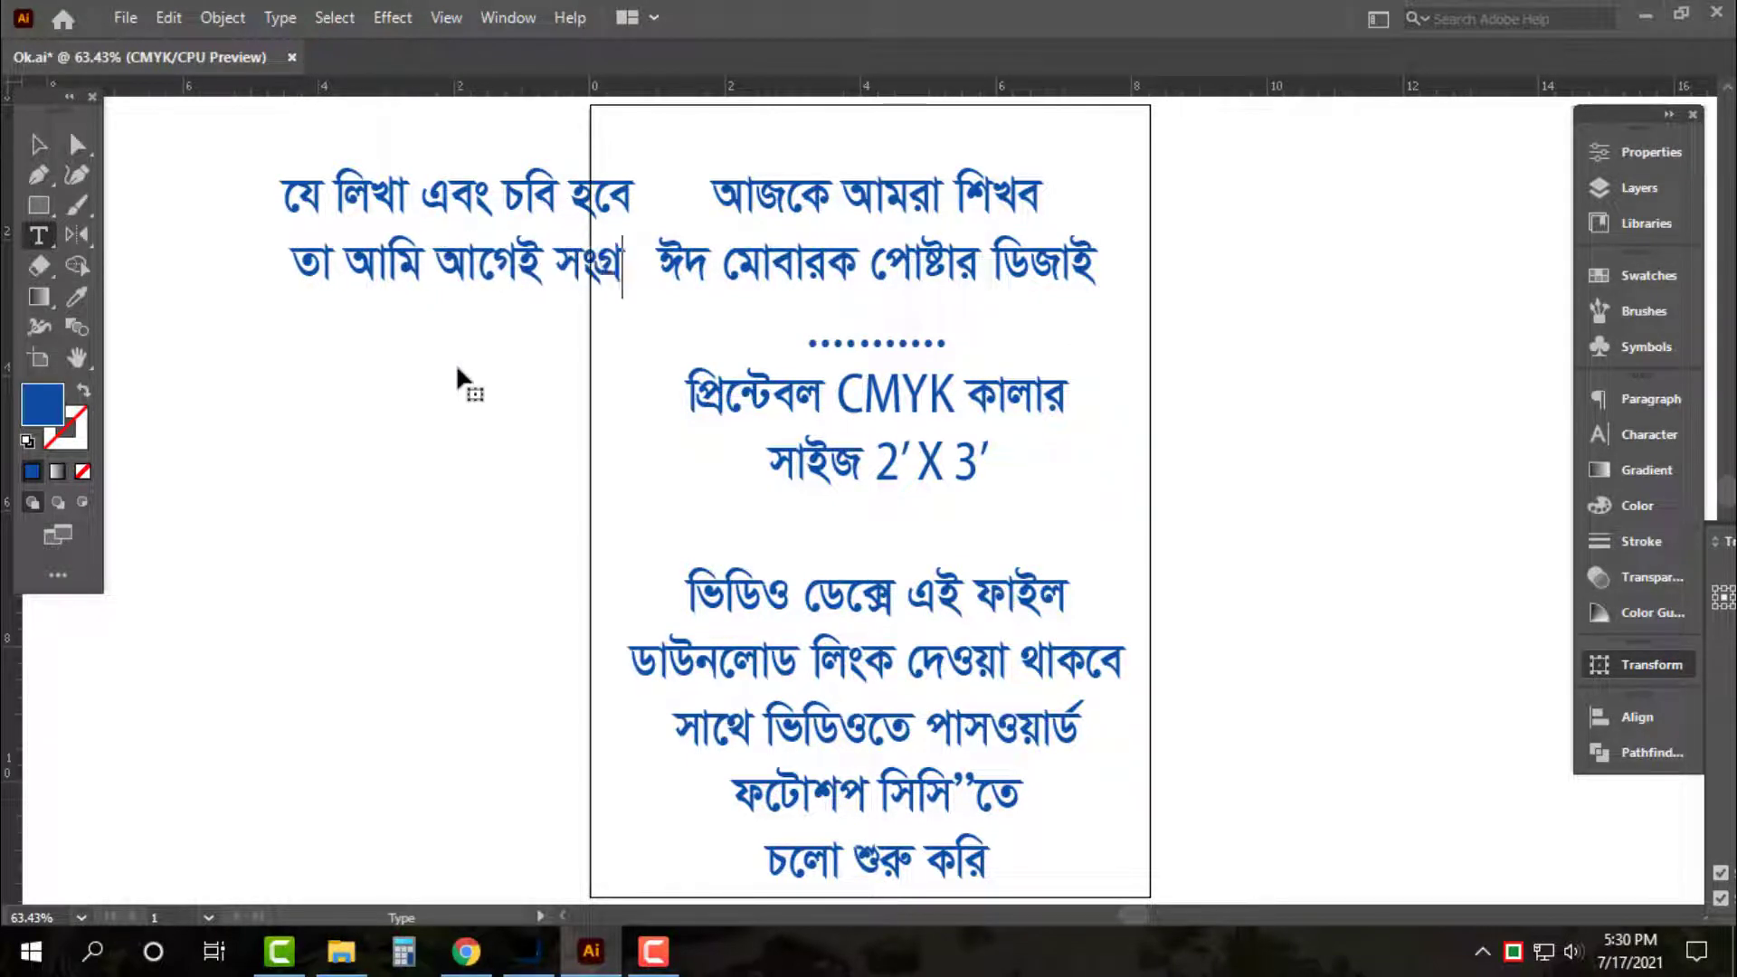
{"action": "type", "text": "হ করে"}
Append 'রেখেছি..' to the note and reposition it beside the artboard
{"action": "key", "text": "Escape"}
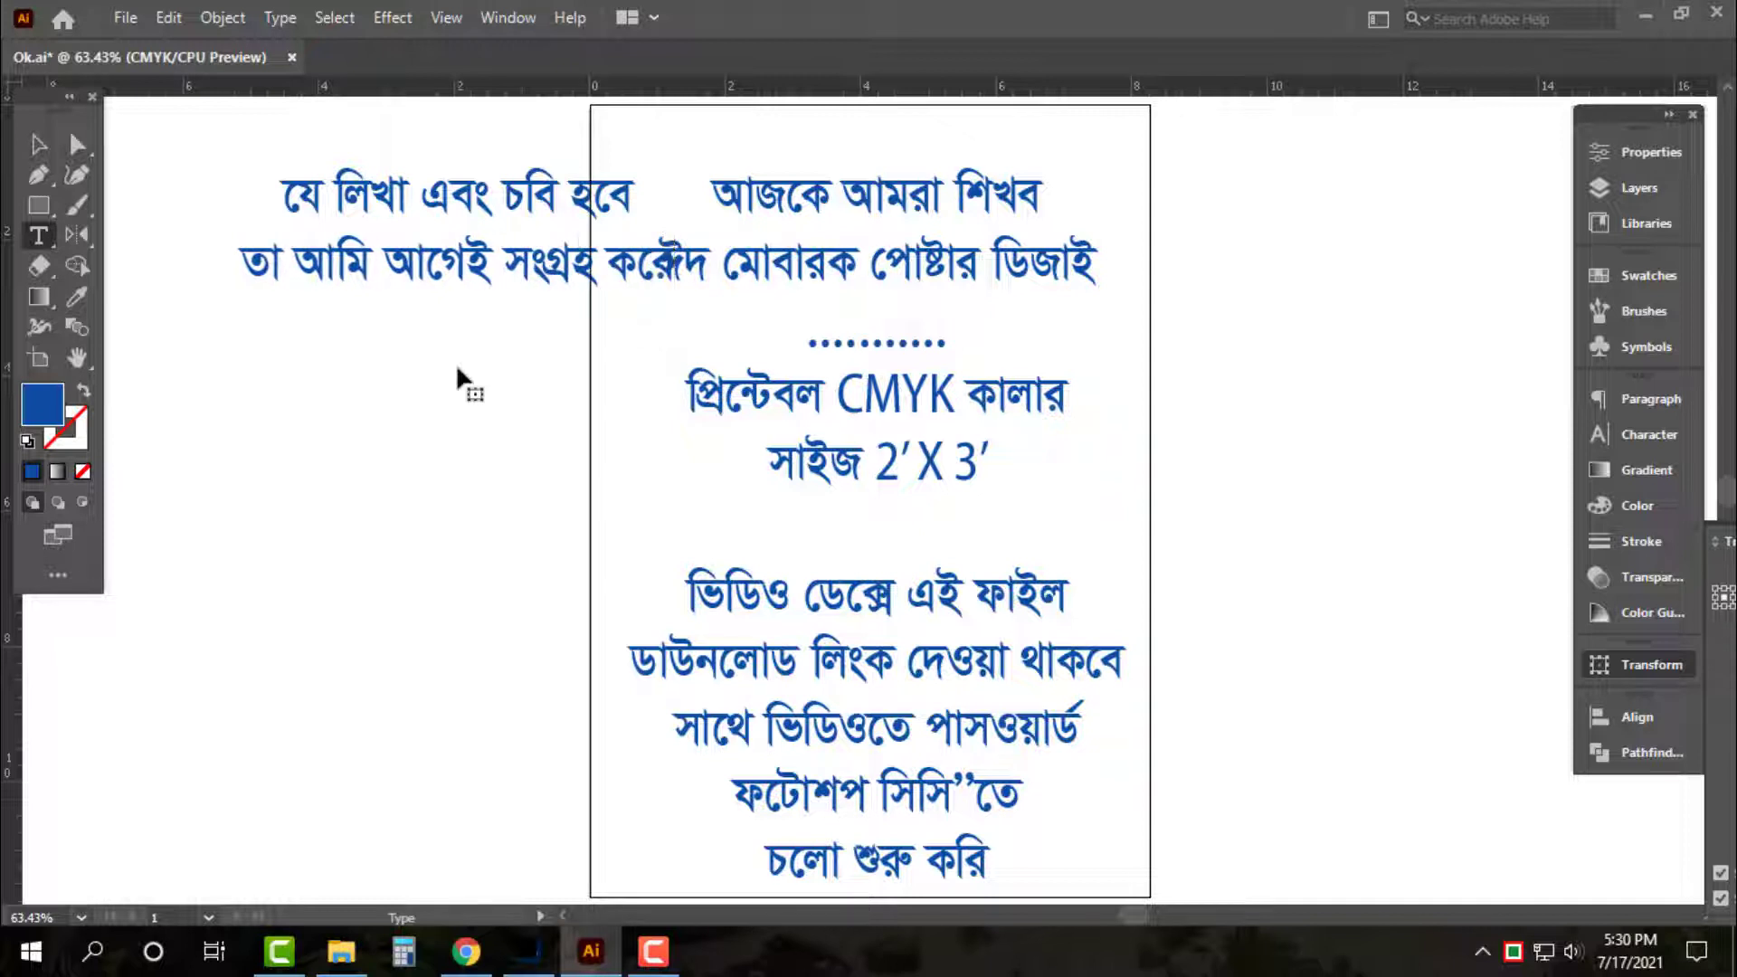
{"action": "left_click_drag", "start_coordinate": [545, 288], "coordinate": [426, 466]}
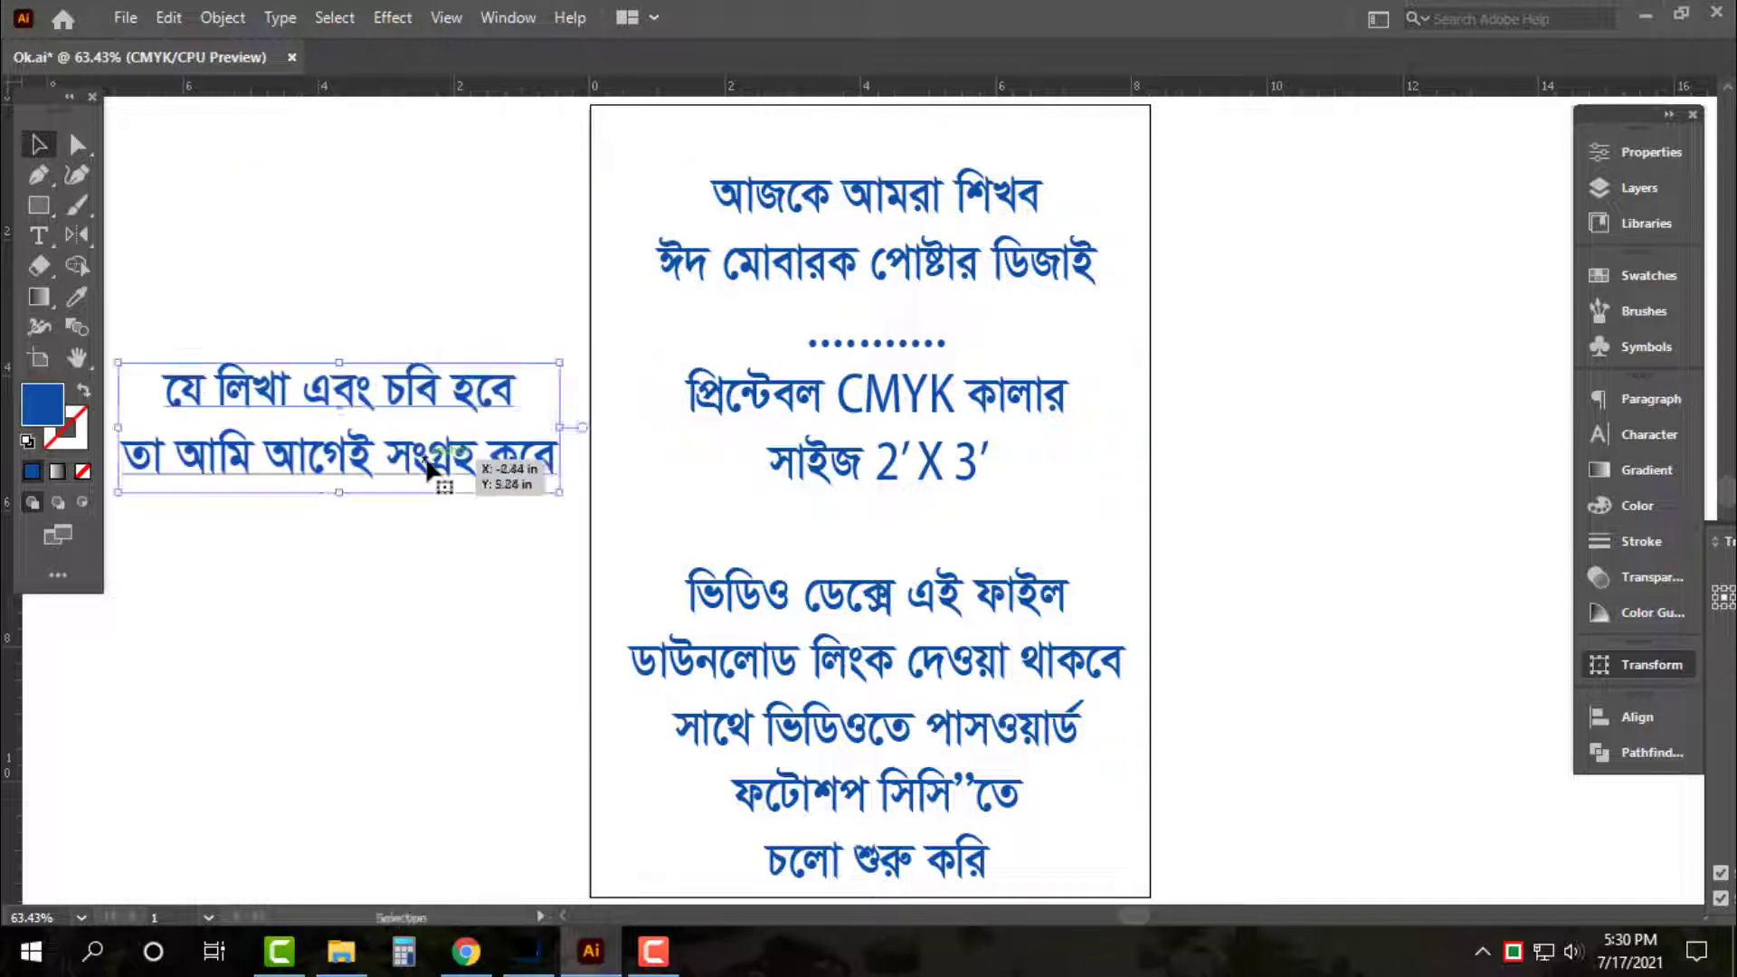
{"action": "triple_click", "coordinate": [442, 470]}
{"action": "key", "text": "ctrl+a"}
{"action": "key", "text": "Right"}
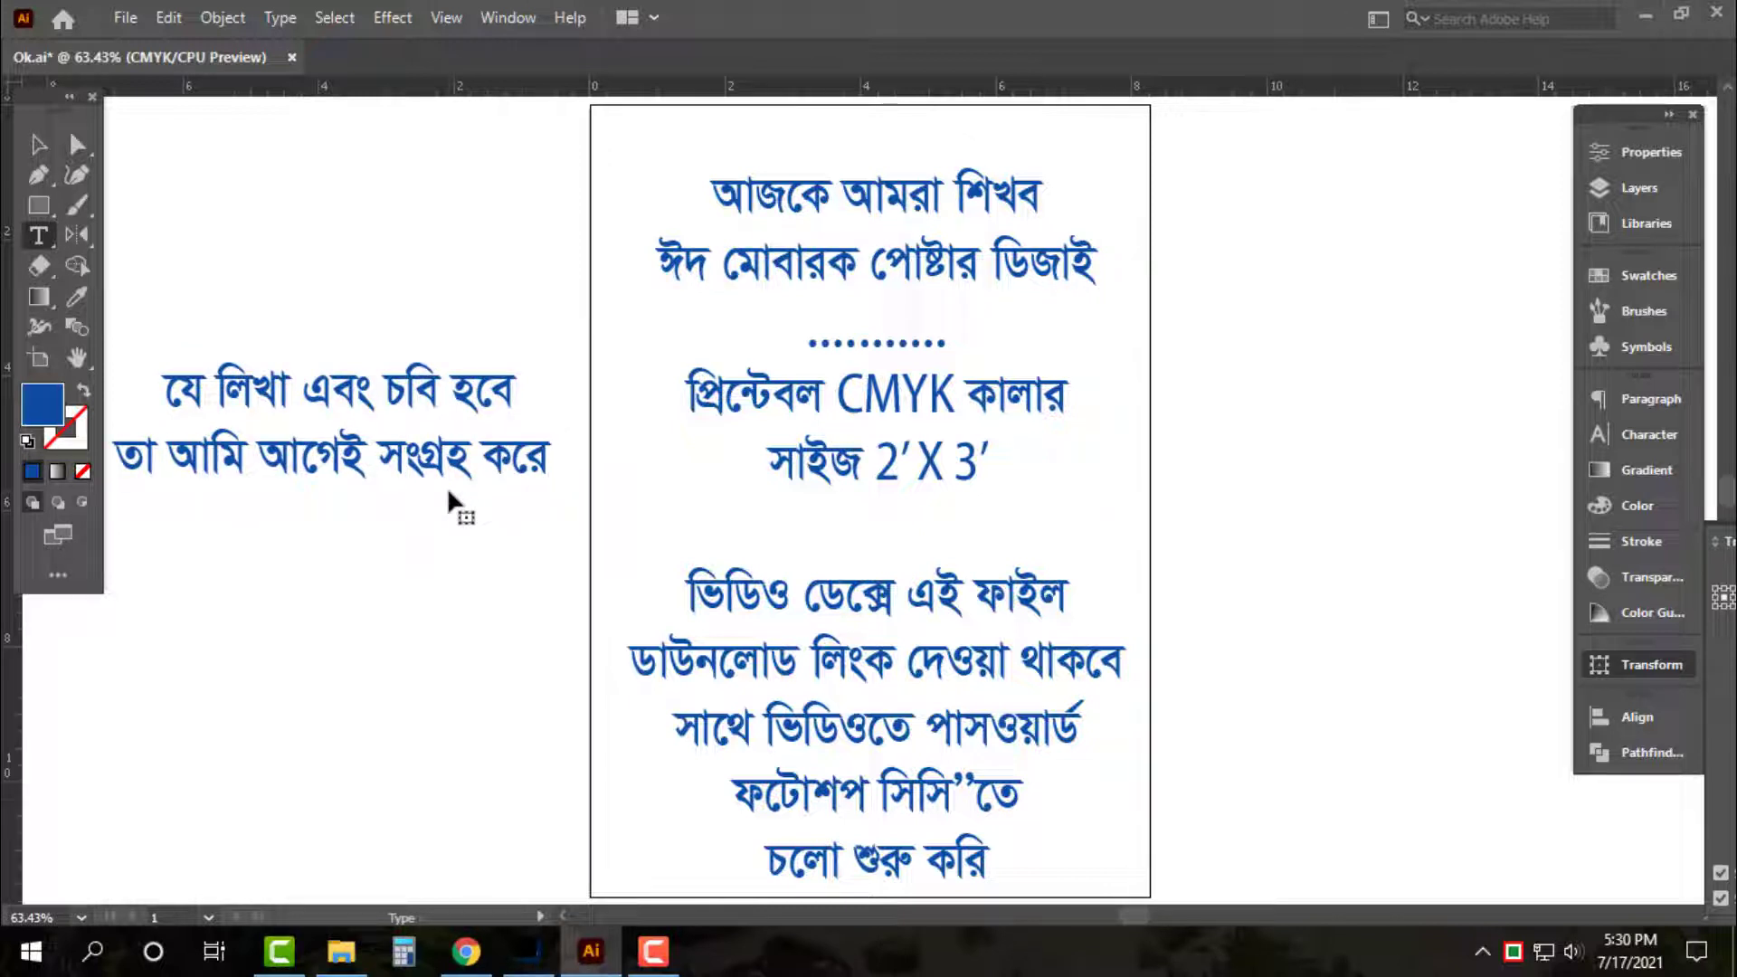
{"action": "type", "text": "রেখে"}
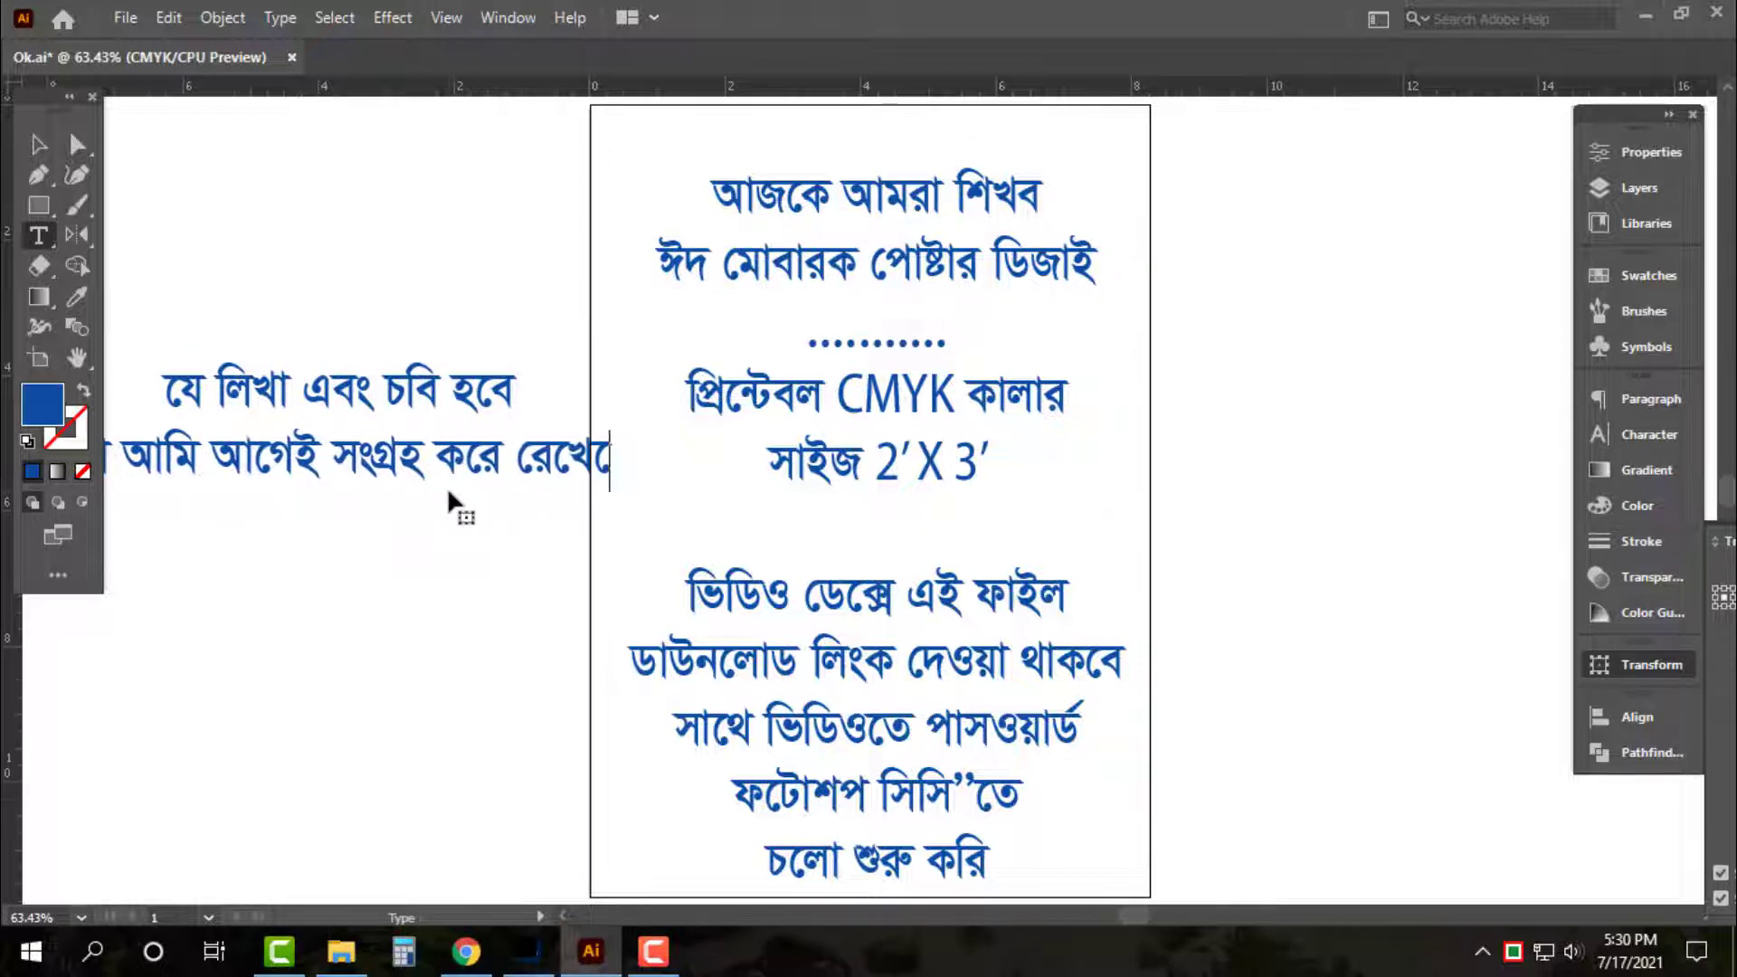
{"action": "type", "text": "ছি.."}
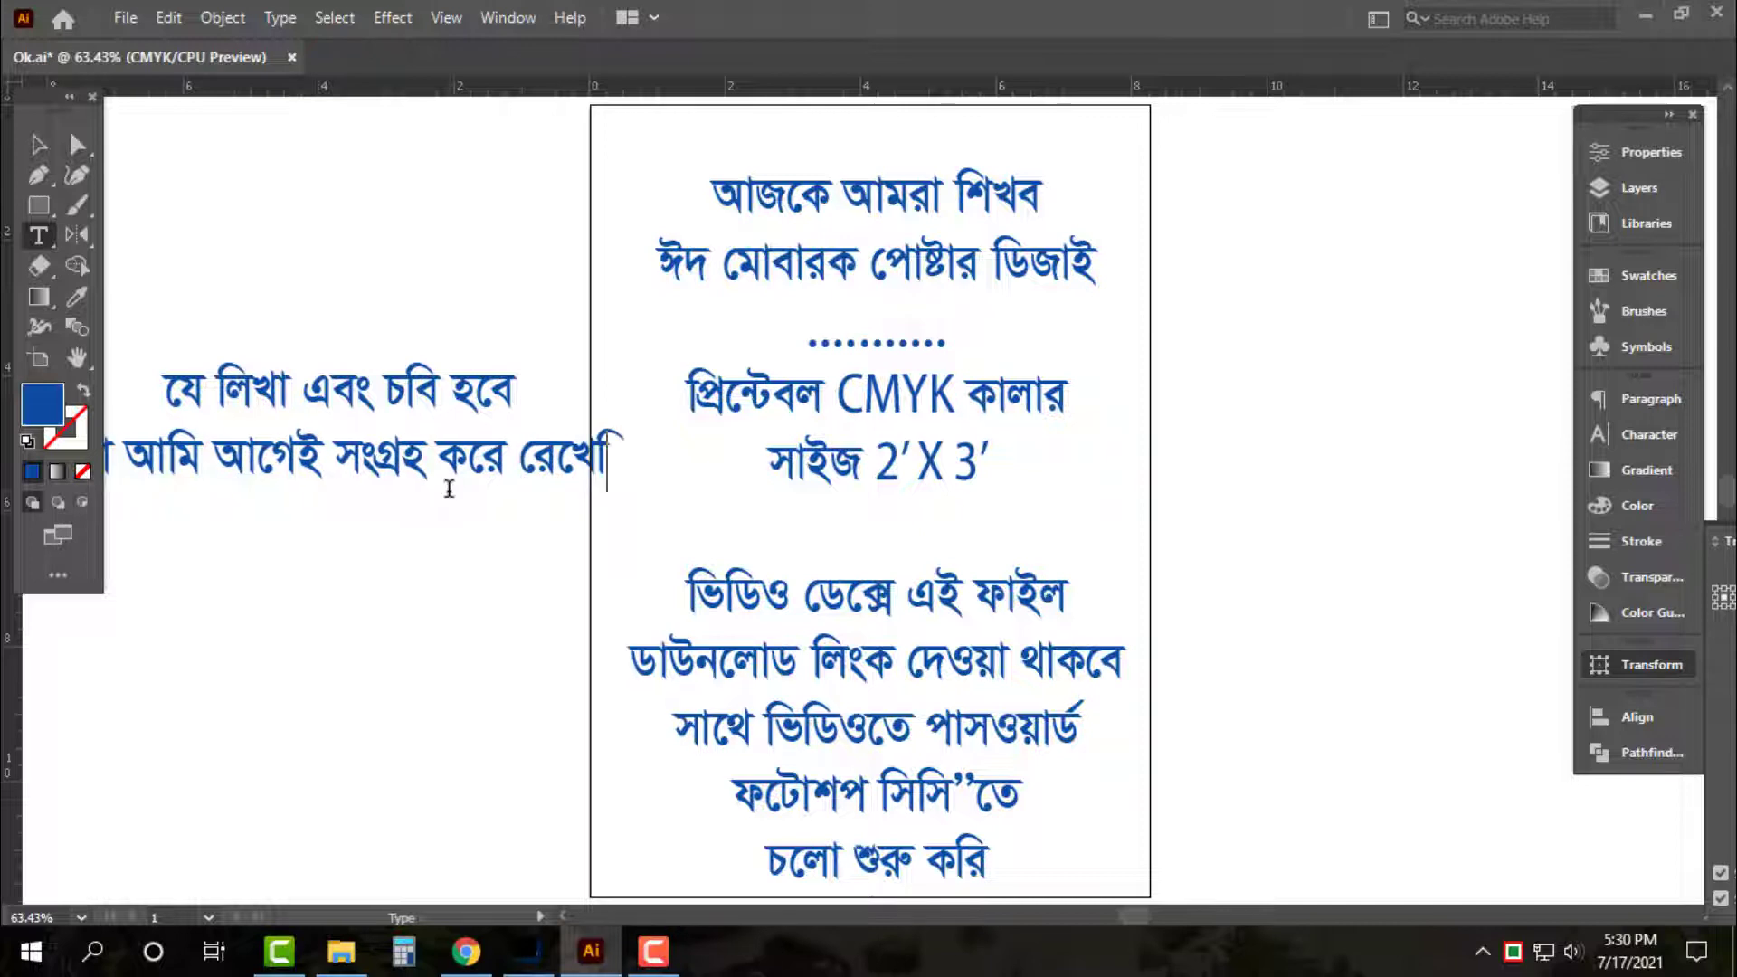
{"action": "key", "text": "Escape"}
{"action": "left_click_drag", "start_coordinate": [472, 478], "coordinate": [541, 518]}
{"action": "left_click", "coordinate": [822, 507]}
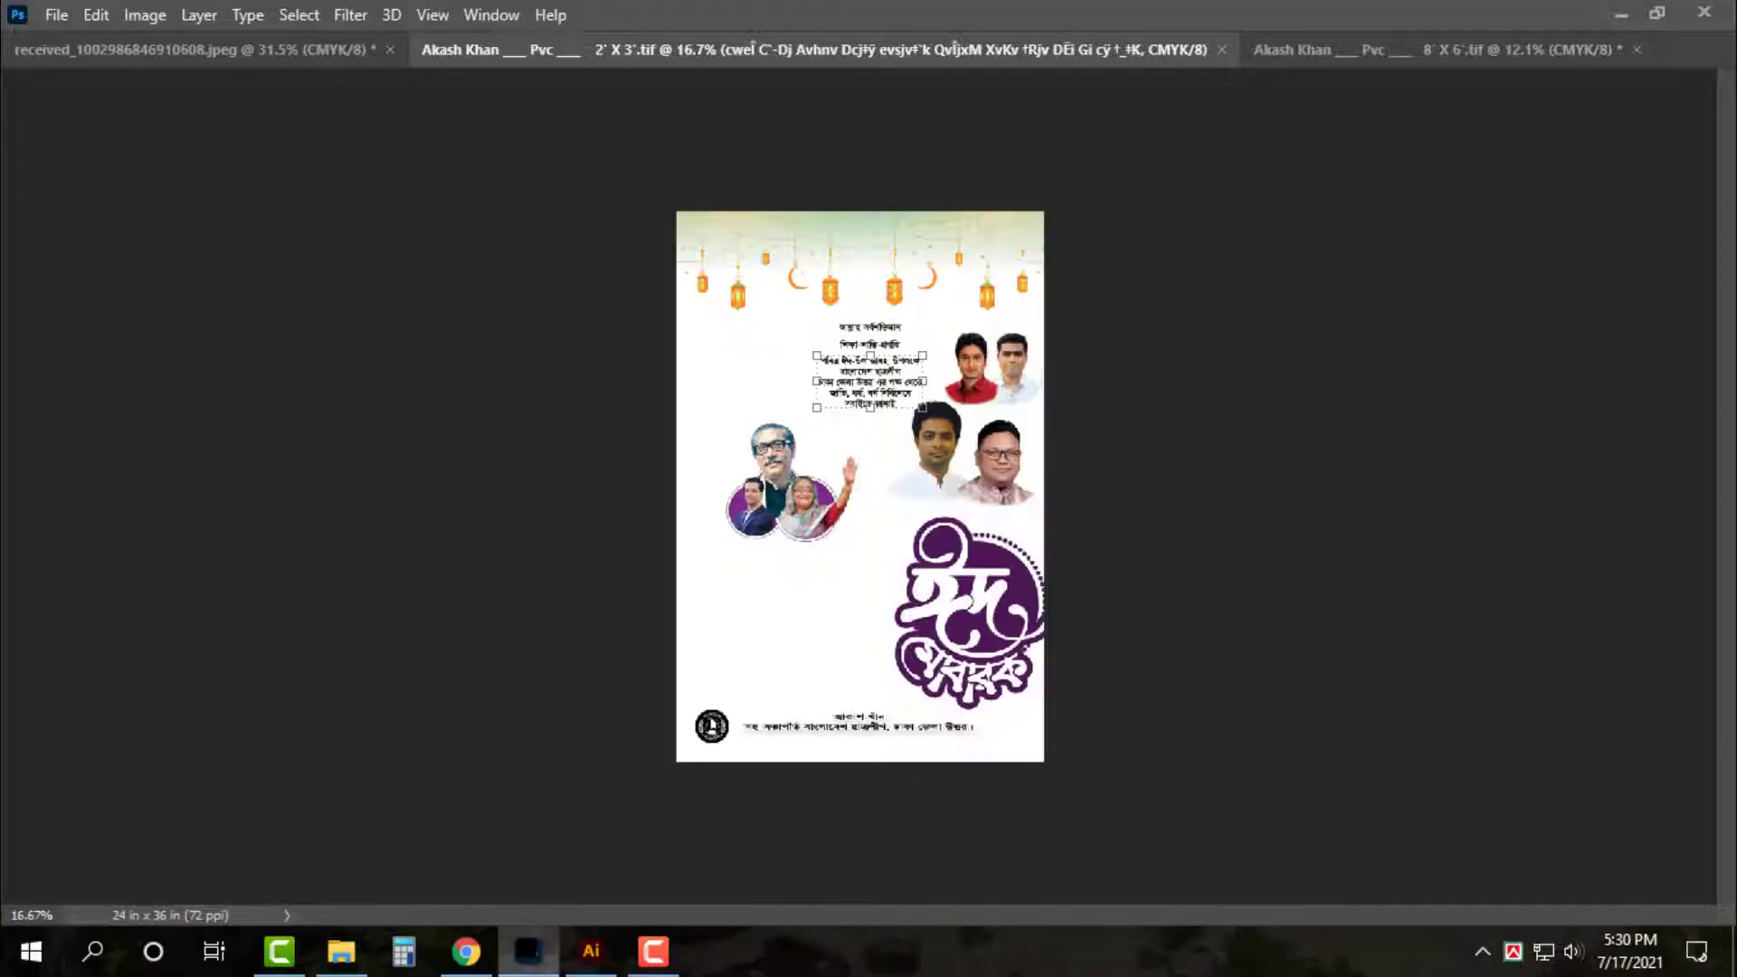
Deselect the text layer and fit the whole 2'×3' Eid poster on screen
{"action": "left_click", "coordinate": [1316, 319]}
{"action": "key", "text": "ctrl+0"}
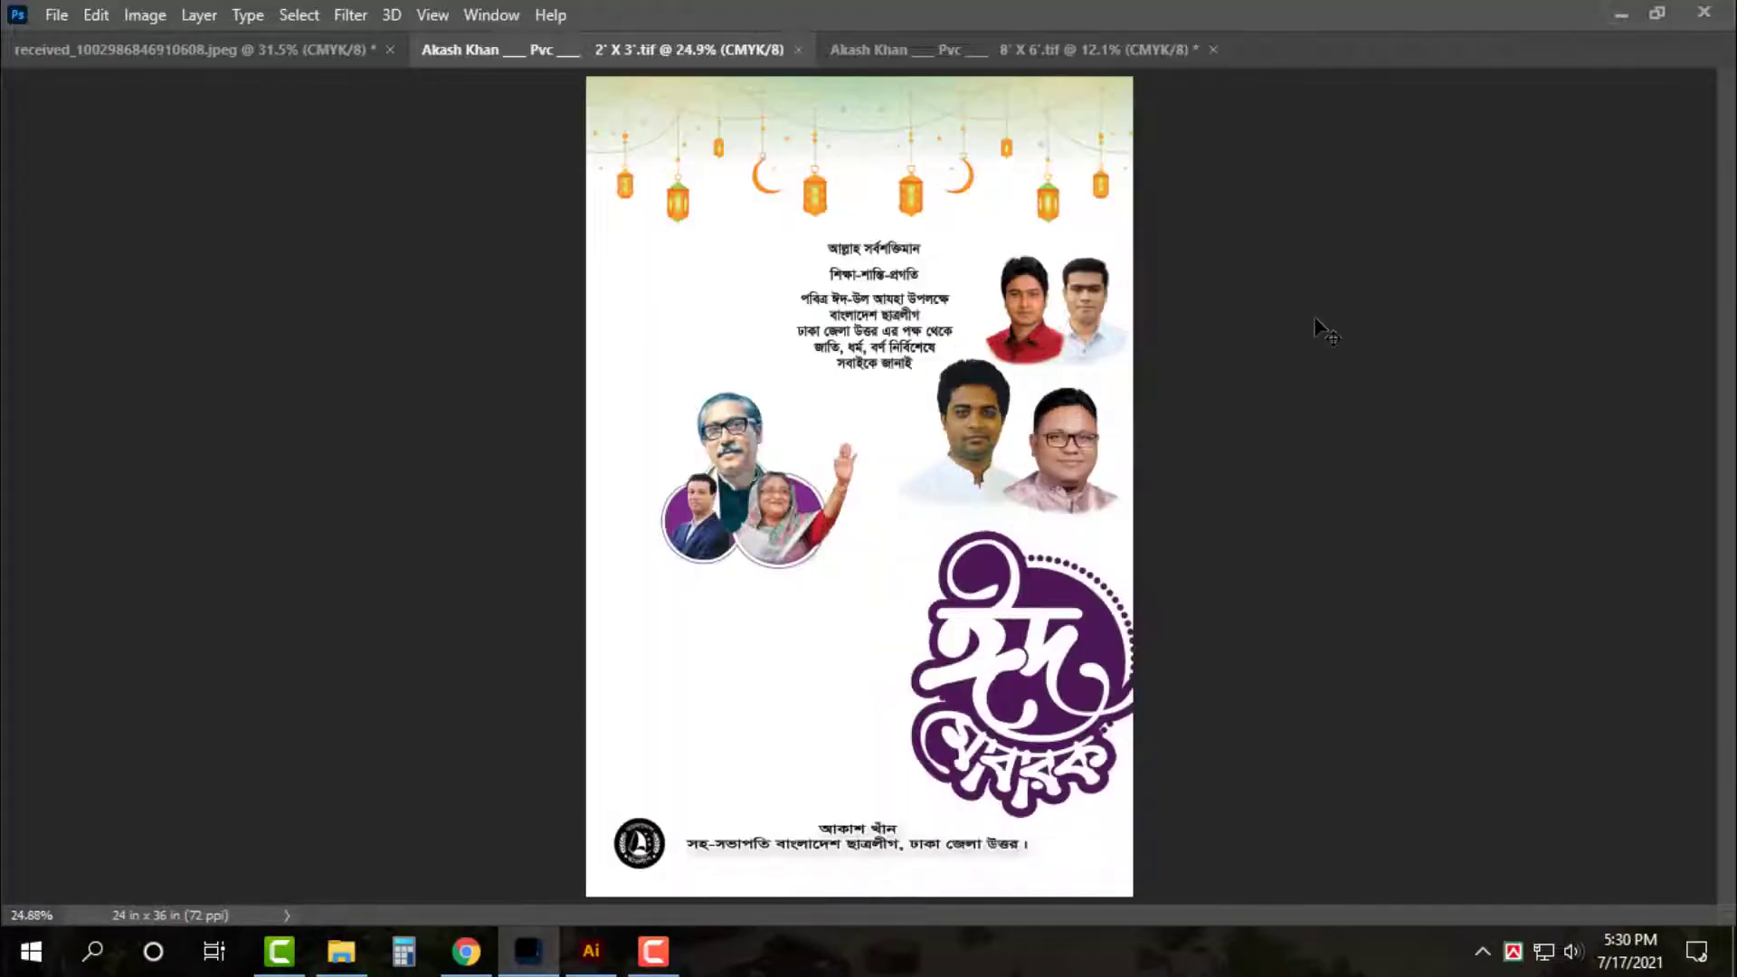
Move the heading আল্লাহ সর্বশক্তিমান up to the poster's top edge
{"action": "scroll", "coordinate": [1285, 538], "scroll_direction": "up", "scroll_amount": 5}
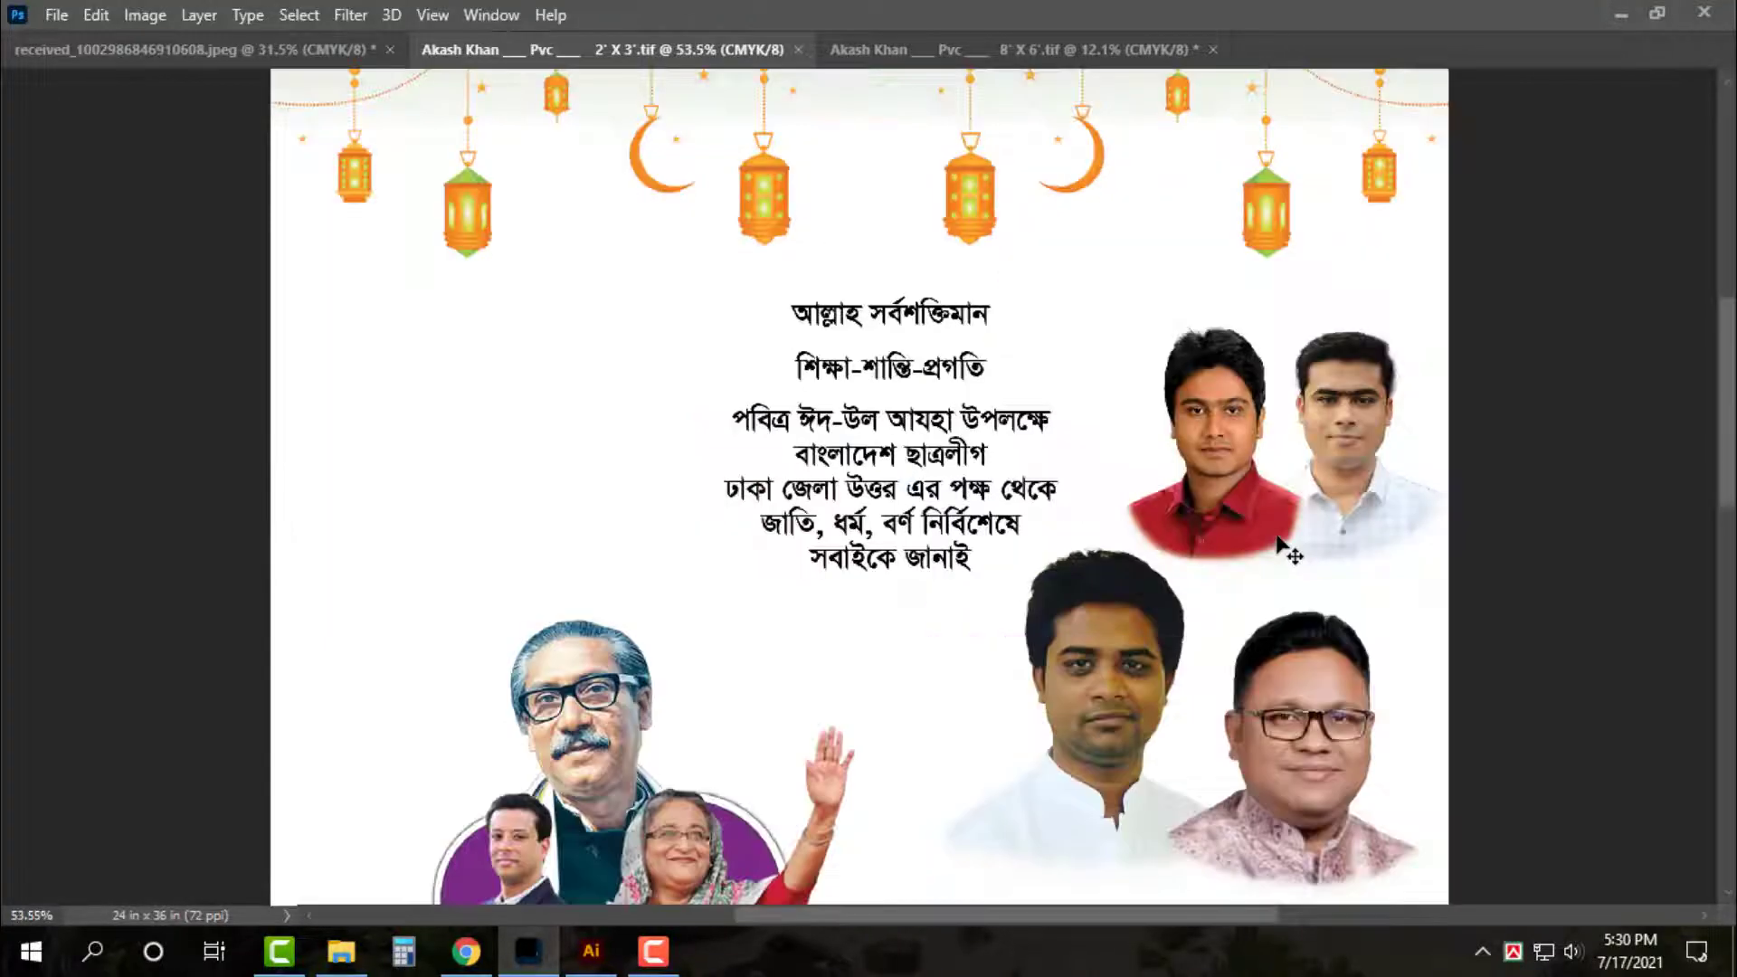
{"action": "scroll", "coordinate": [1285, 549], "scroll_direction": "down", "scroll_amount": 10}
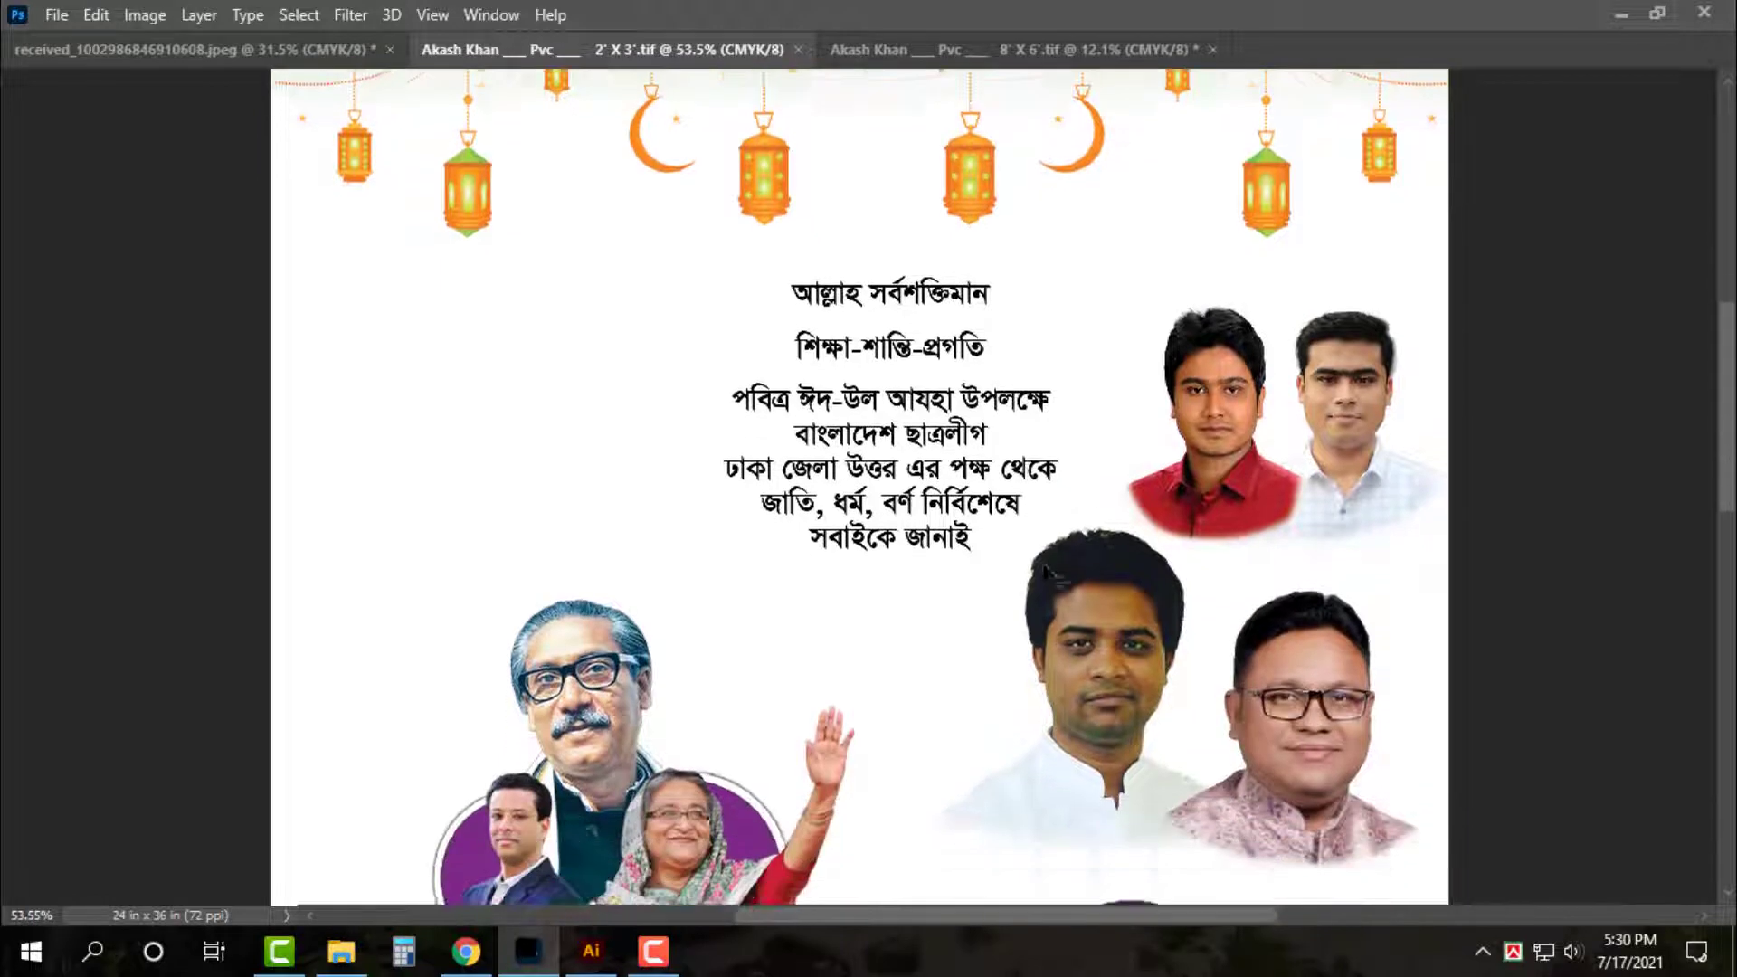
{"action": "key", "text": "ctrl+0"}
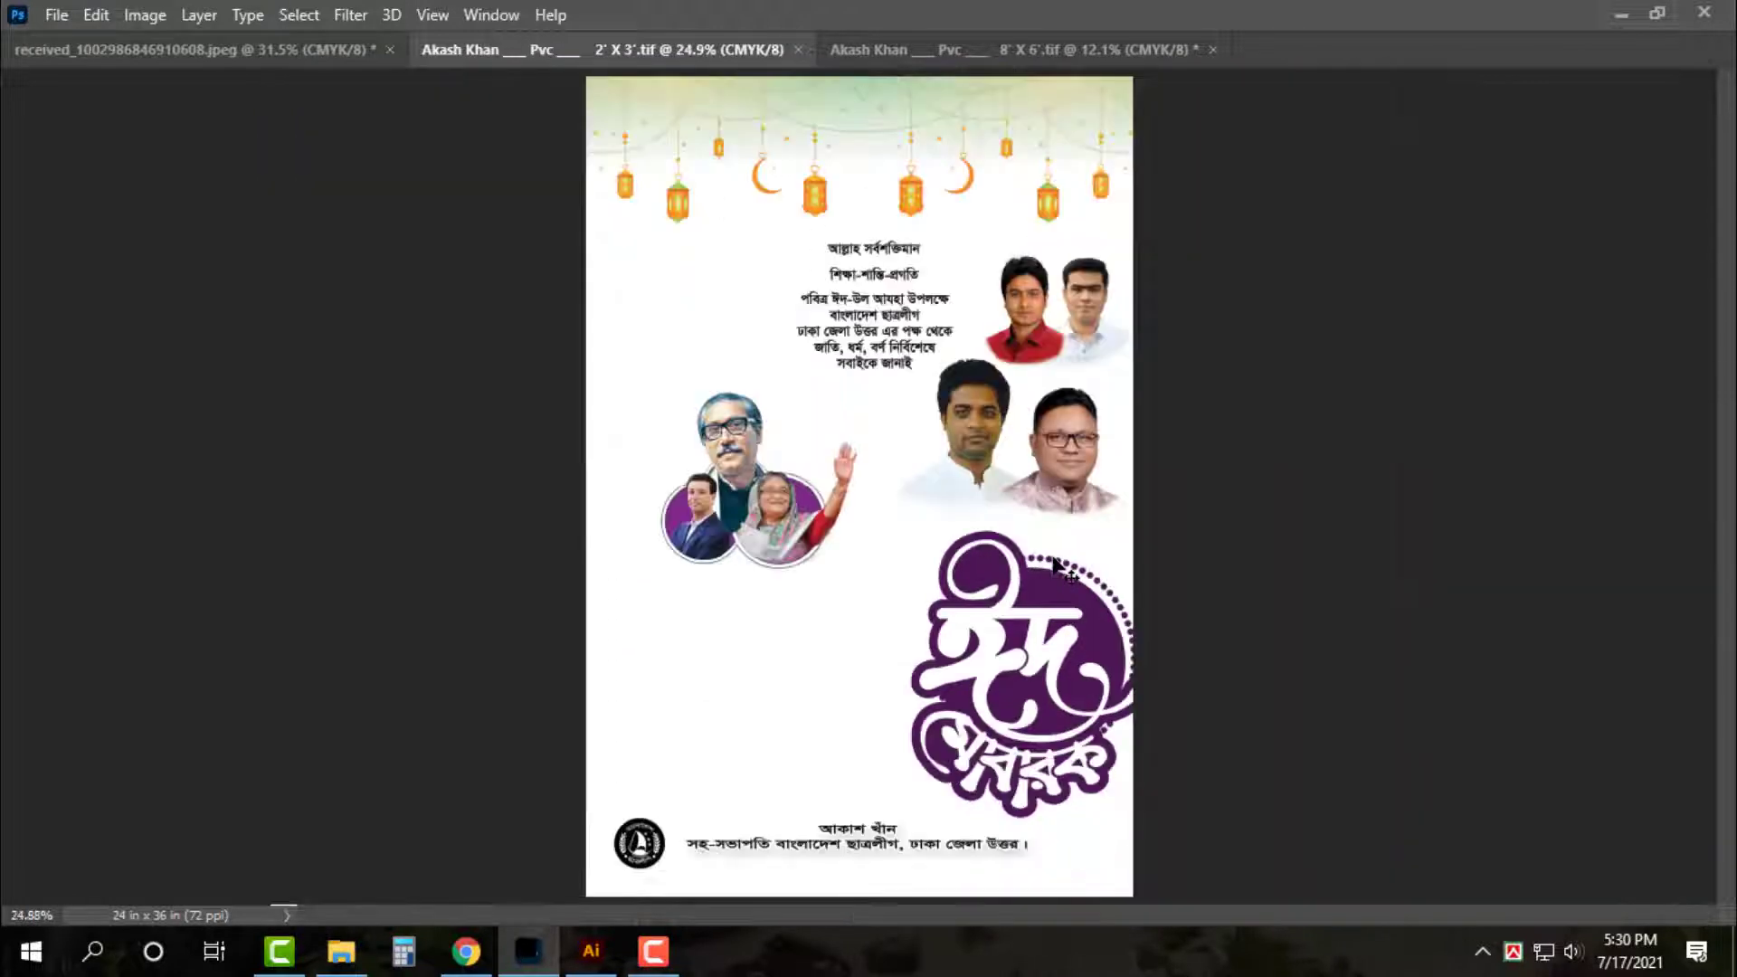
{"action": "key", "text": "Tab"}
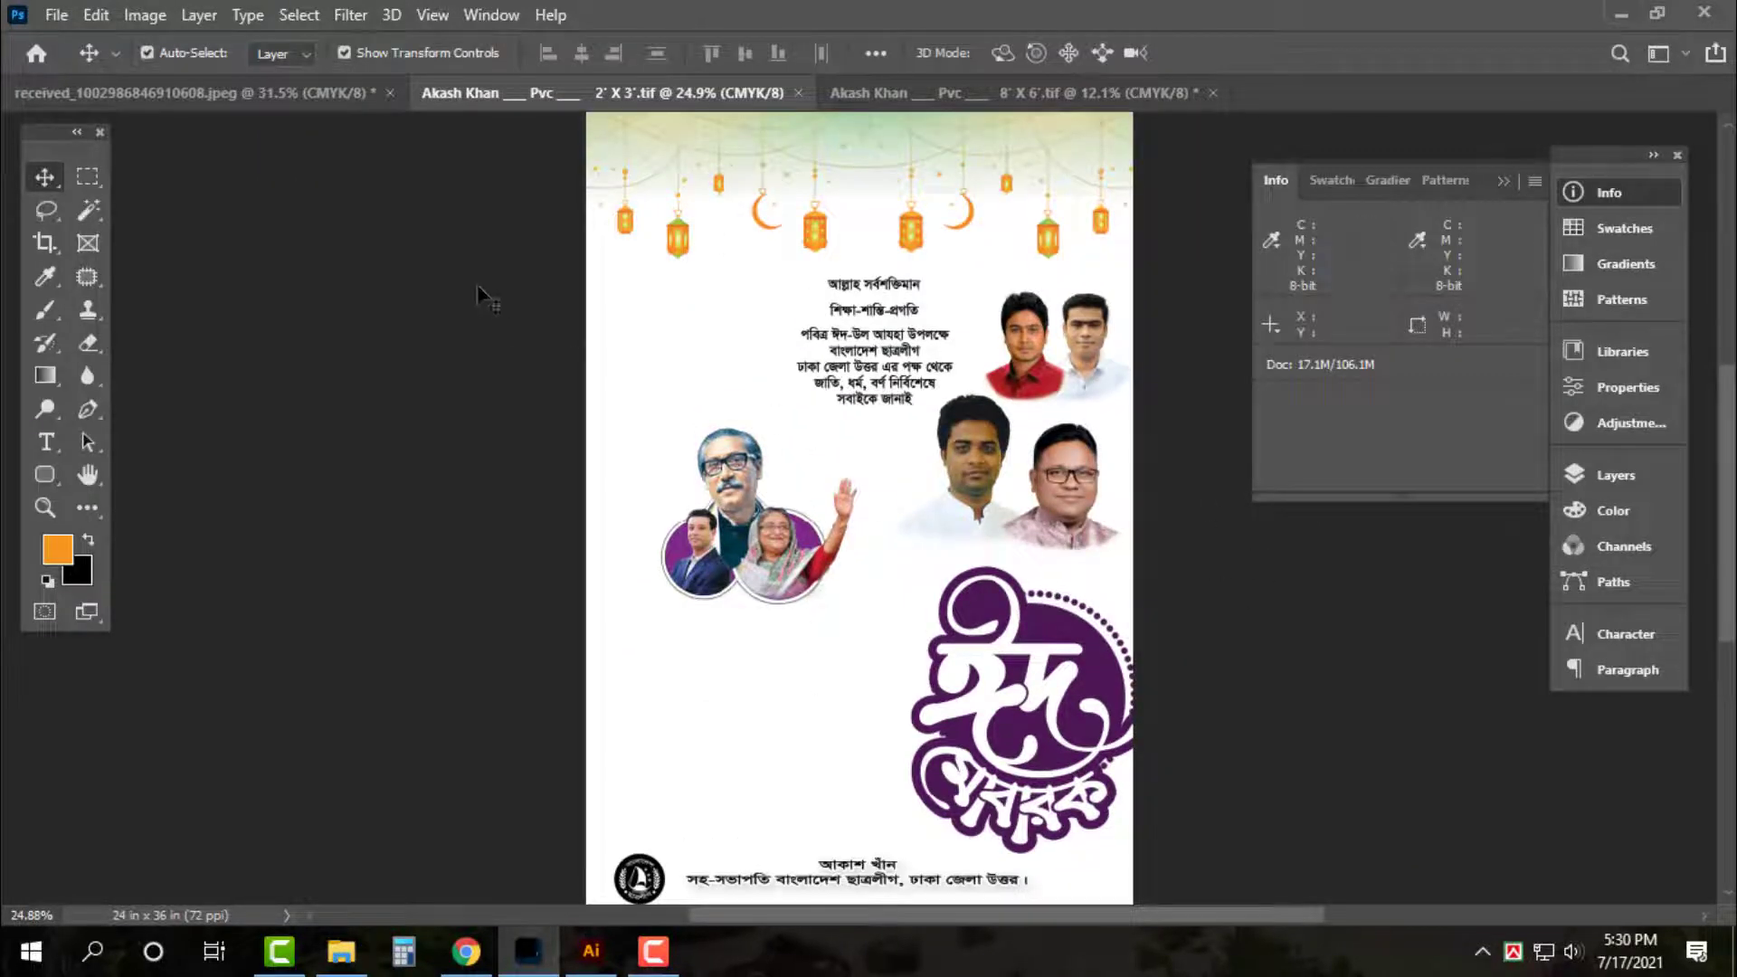
{"action": "scroll", "coordinate": [1031, 421], "scroll_direction": "up", "scroll_amount": 7}
{"action": "key", "text": "ctrl+0"}
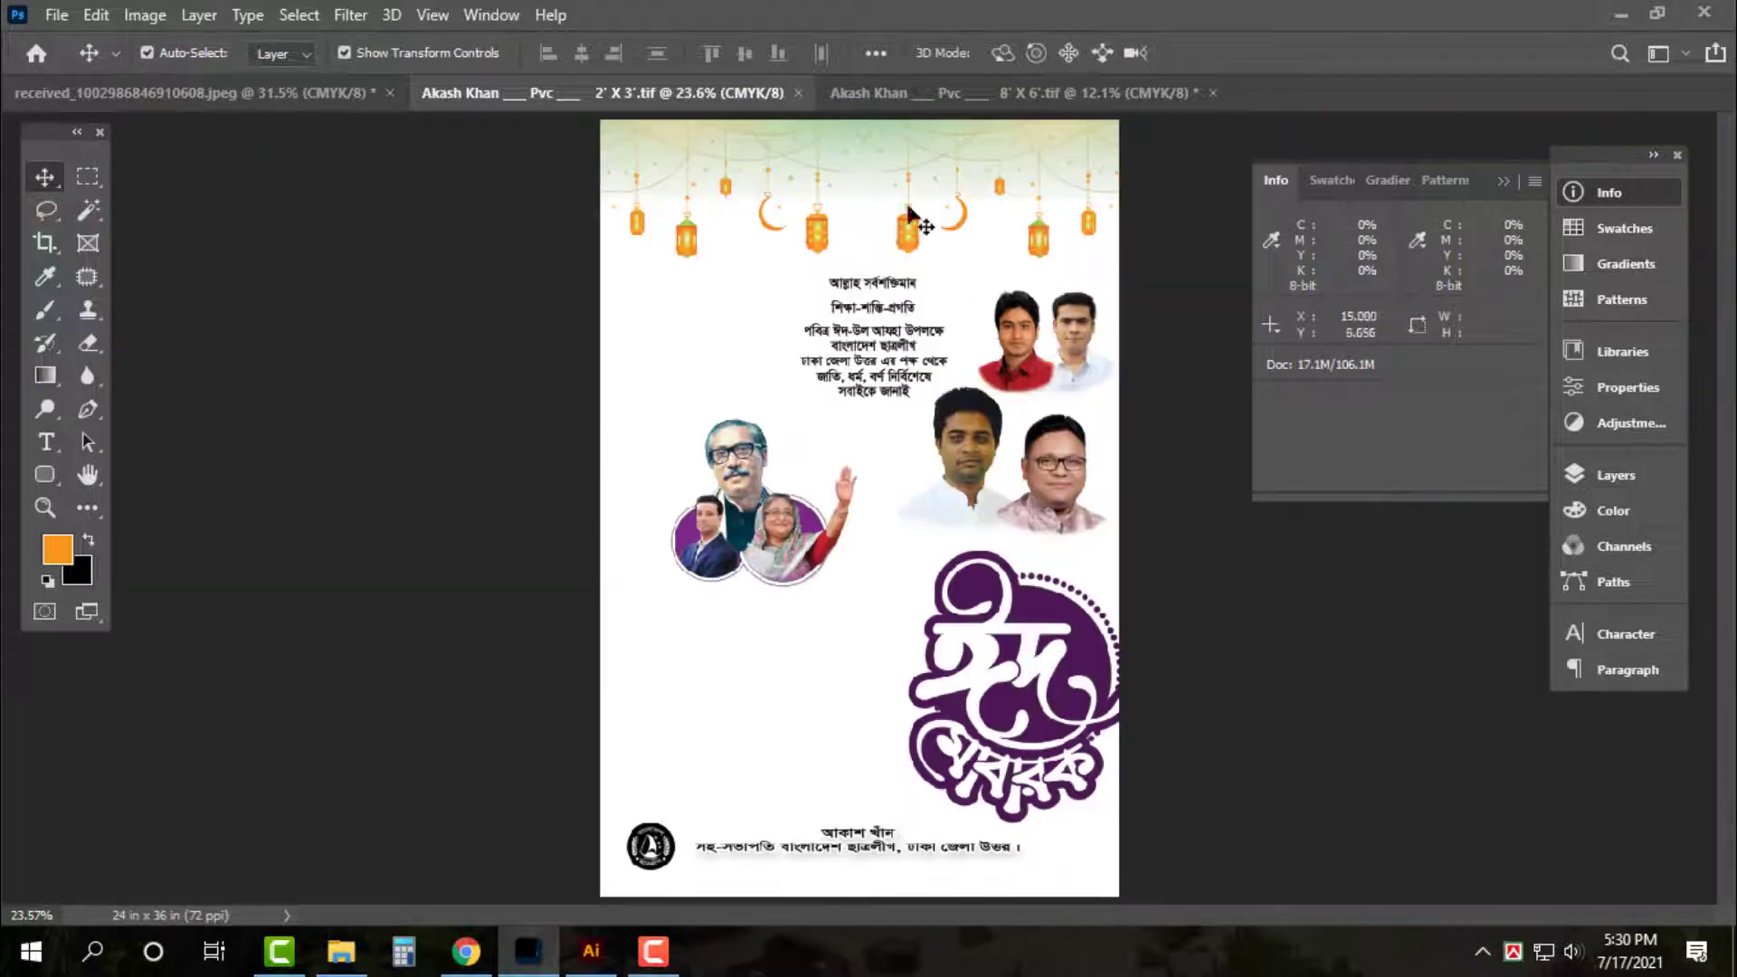
{"action": "scroll", "coordinate": [909, 212], "scroll_direction": "up", "scroll_amount": 2}
{"action": "scroll", "coordinate": [911, 181], "scroll_direction": "up", "scroll_amount": 3}
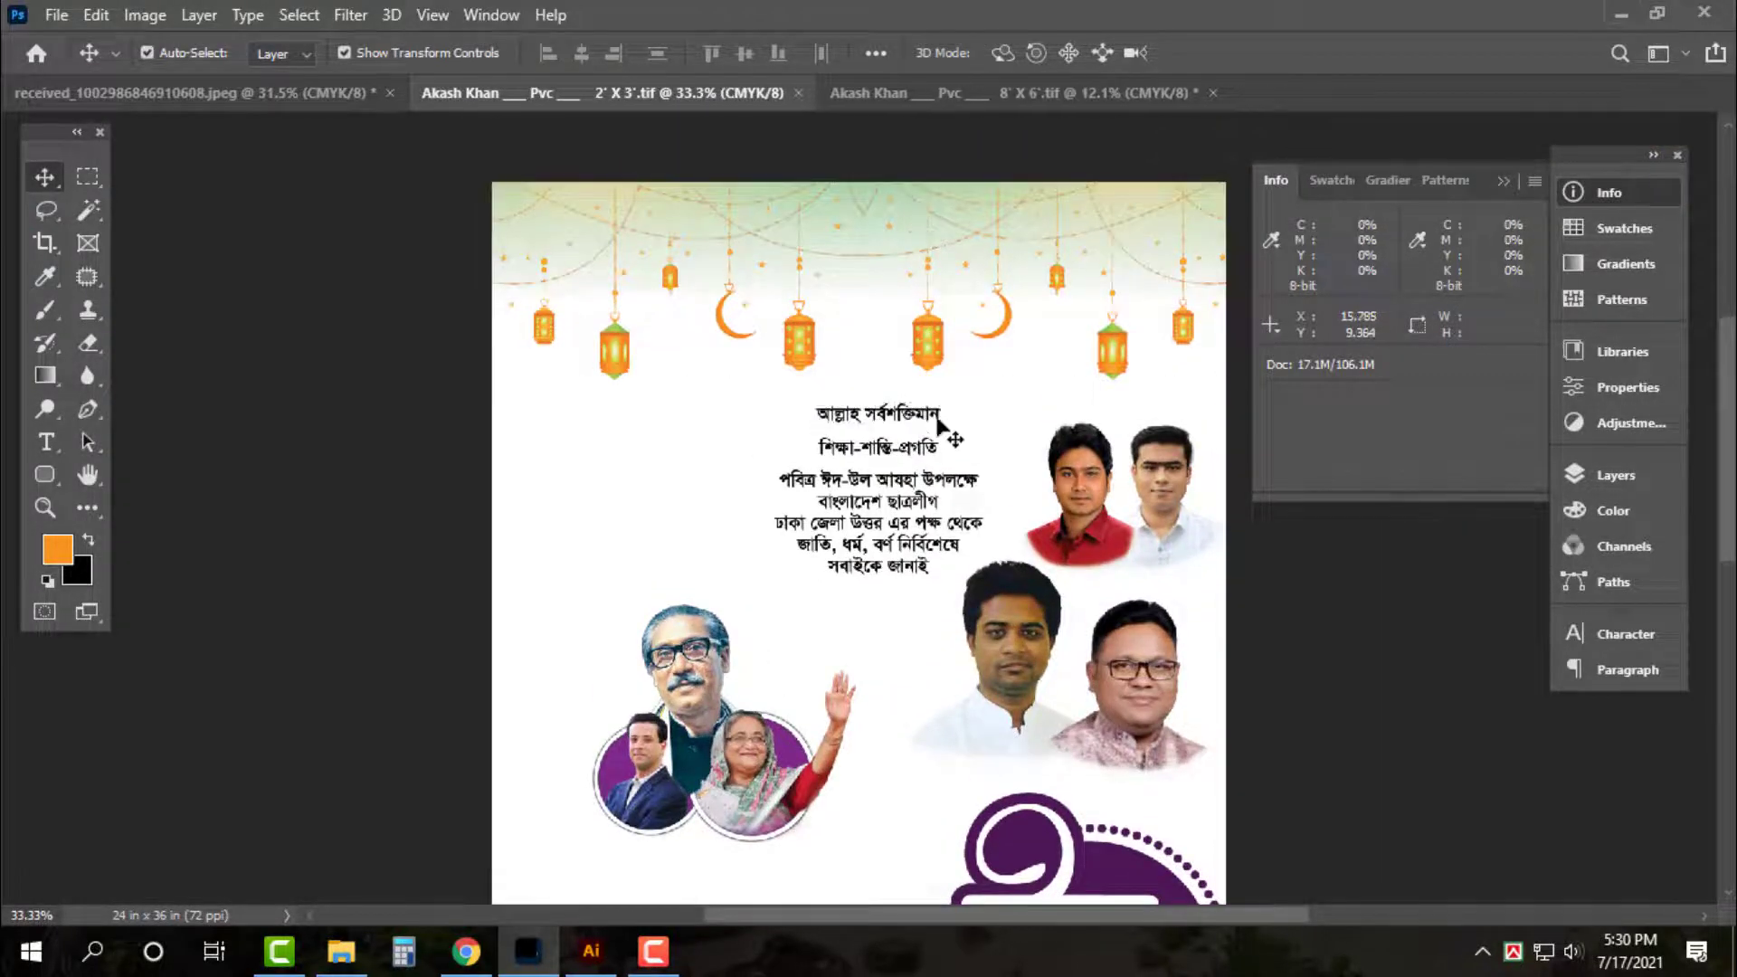
{"action": "left_click_drag", "start_coordinate": [916, 419], "coordinate": [916, 209]}
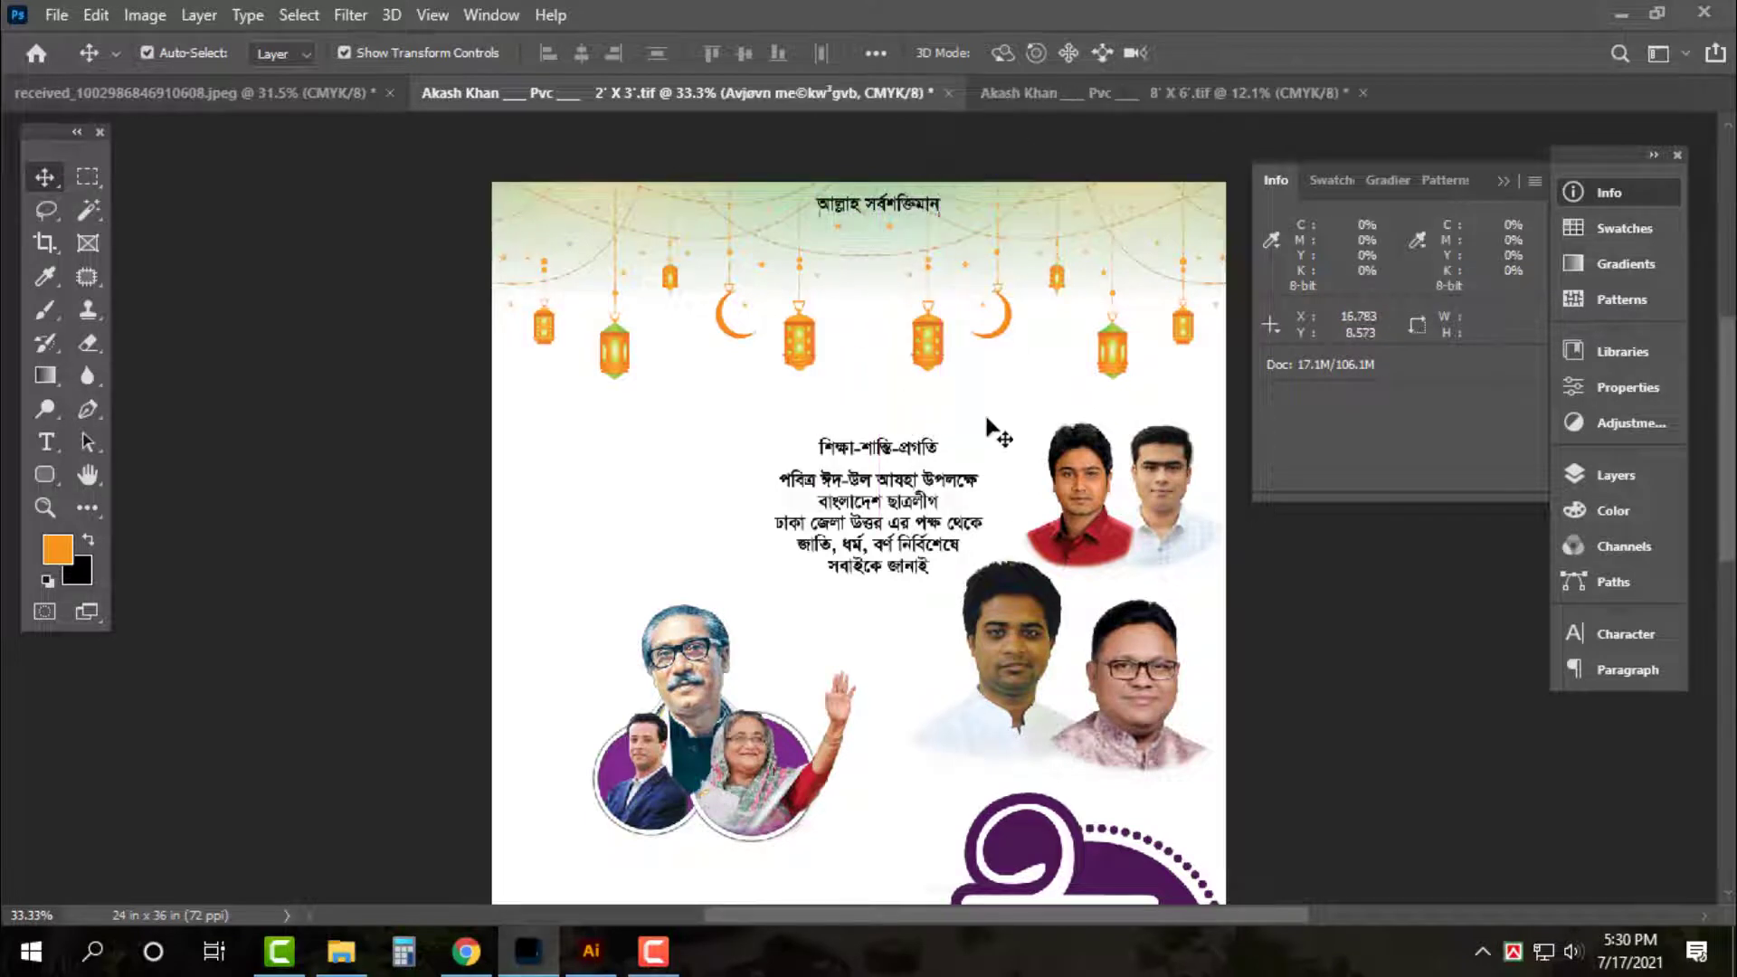
Move the শিক্ষা-শান্তি-প্রগতি line beneath the heading and enlarge it
{"action": "left_click", "coordinate": [909, 452]}
{"action": "left_click_drag", "start_coordinate": [908, 448], "coordinate": [985, 230]}
{"action": "key", "text": "ctrl+t"}
{"action": "key", "text": "Return"}
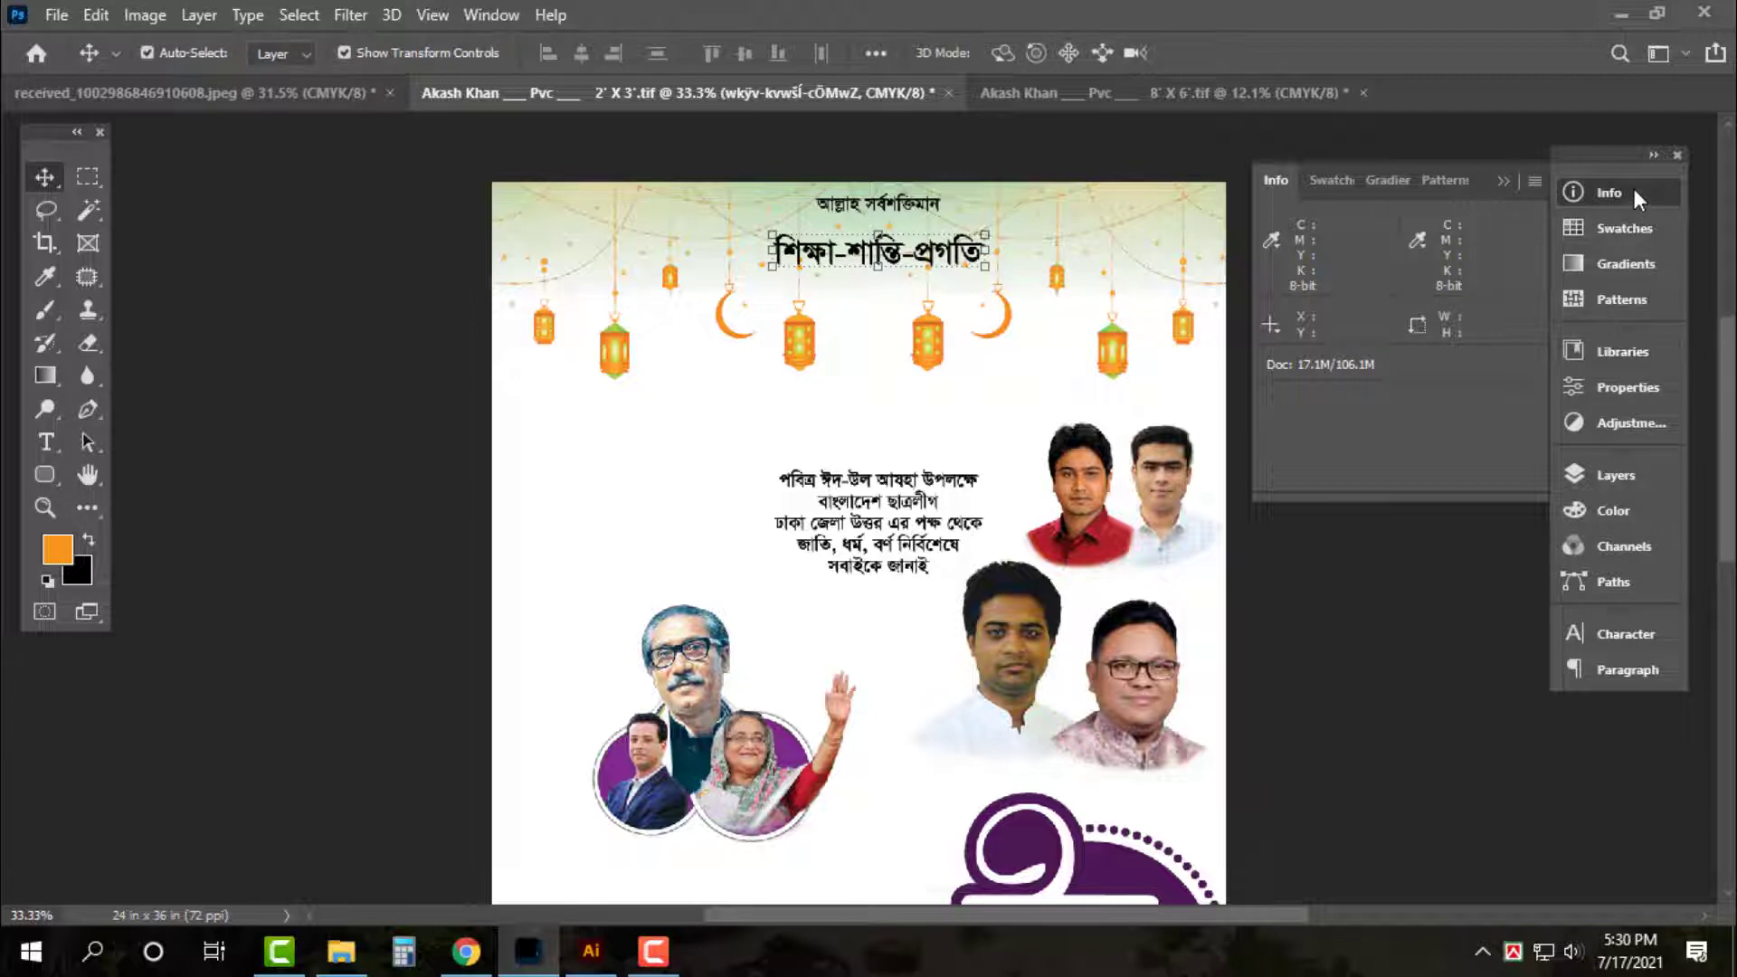
{"action": "left_click", "coordinate": [1636, 194]}
{"action": "key", "text": "ctrl+0"}
{"action": "key", "text": "ctrl+plus"}
{"action": "key", "text": "ctrl+plus"}
{"action": "key", "text": "ctrl+plus"}
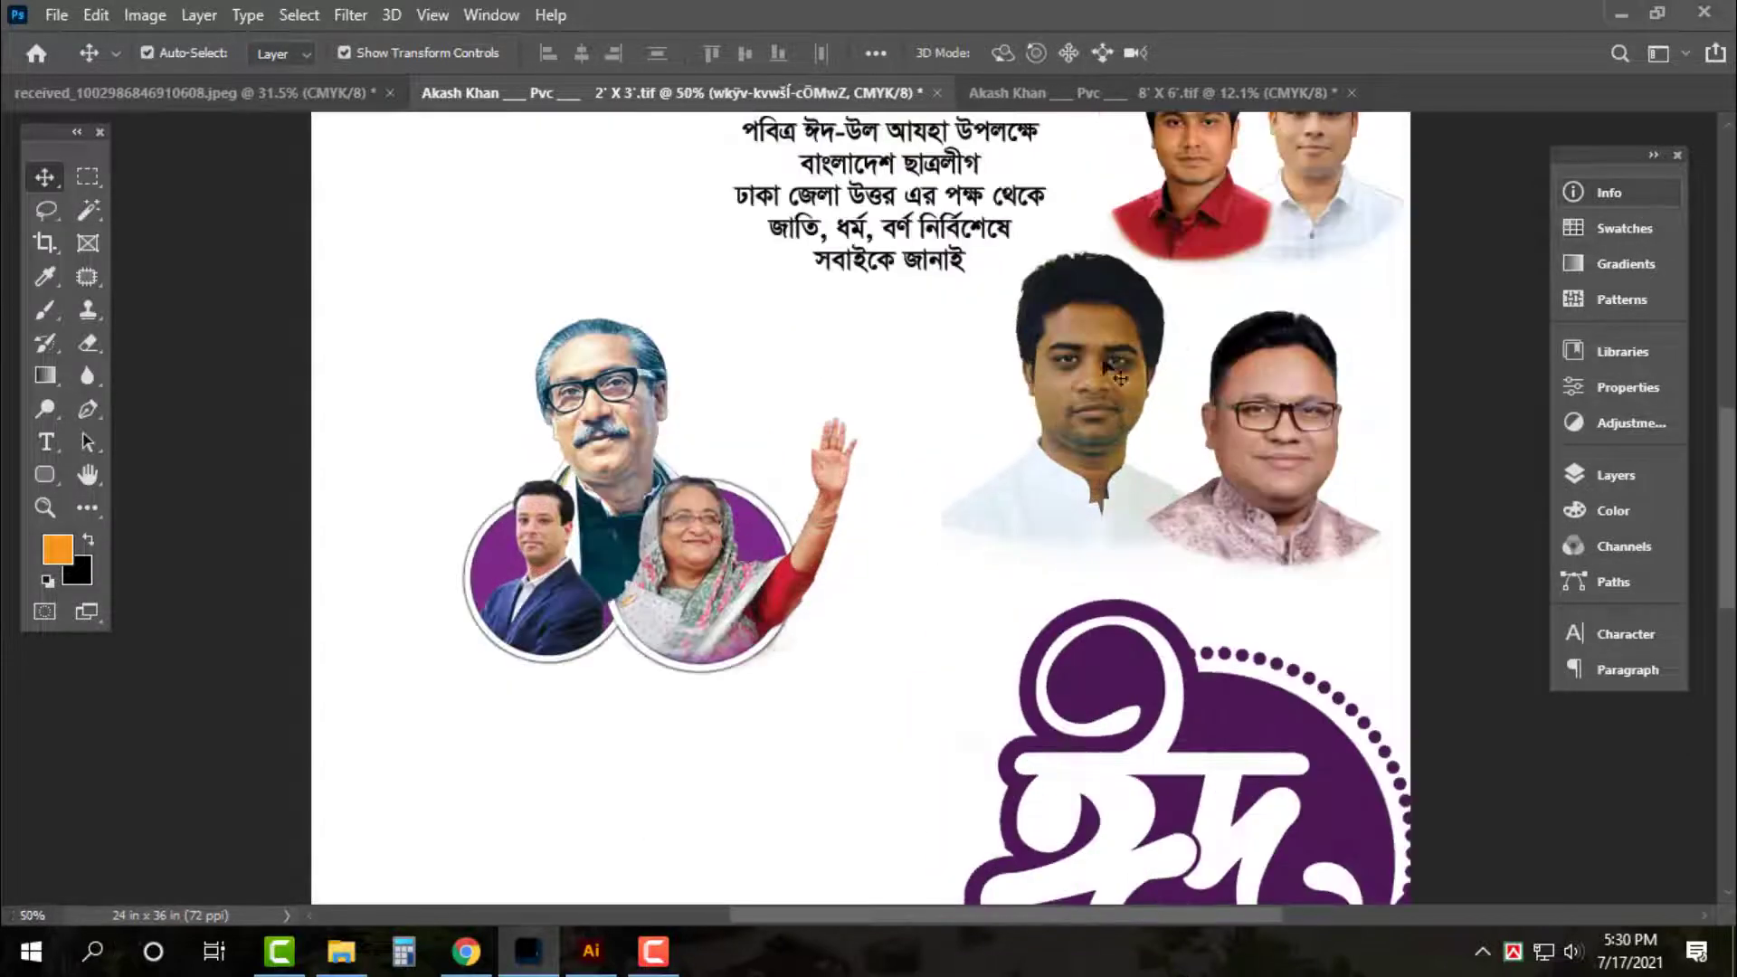
{"action": "scroll", "coordinate": [762, 729], "scroll_direction": "up", "scroll_amount": 5}
{"action": "scroll", "coordinate": [762, 729], "scroll_direction": "up", "scroll_amount": 3}
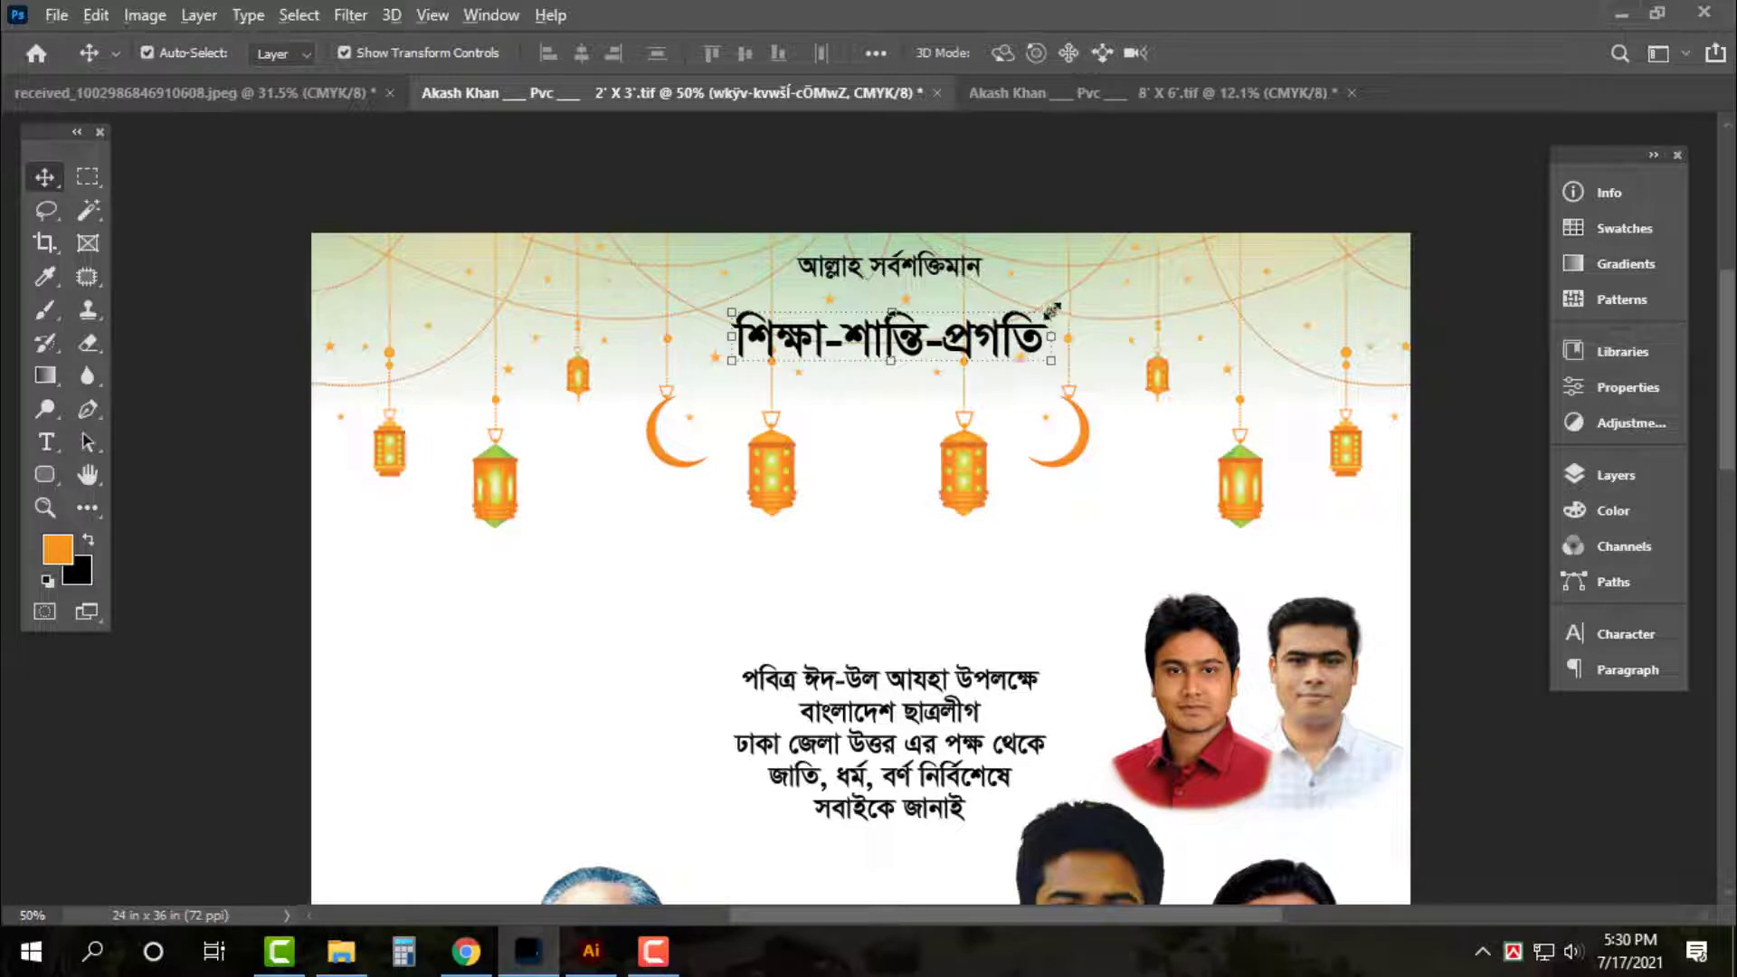
Shrink the শিক্ষা-শান্তি-প্রগতি line and make a top-right copy reading 'জয় বাংলা / জয় বঙ্গবন্ধু'
{"action": "left_click_drag", "start_coordinate": [1052, 310], "coordinate": [1300, 314]}
{"action": "key", "text": "t"}
{"action": "left_click", "coordinate": [1241, 307]}
{"action": "key", "text": "ctrl+a"}
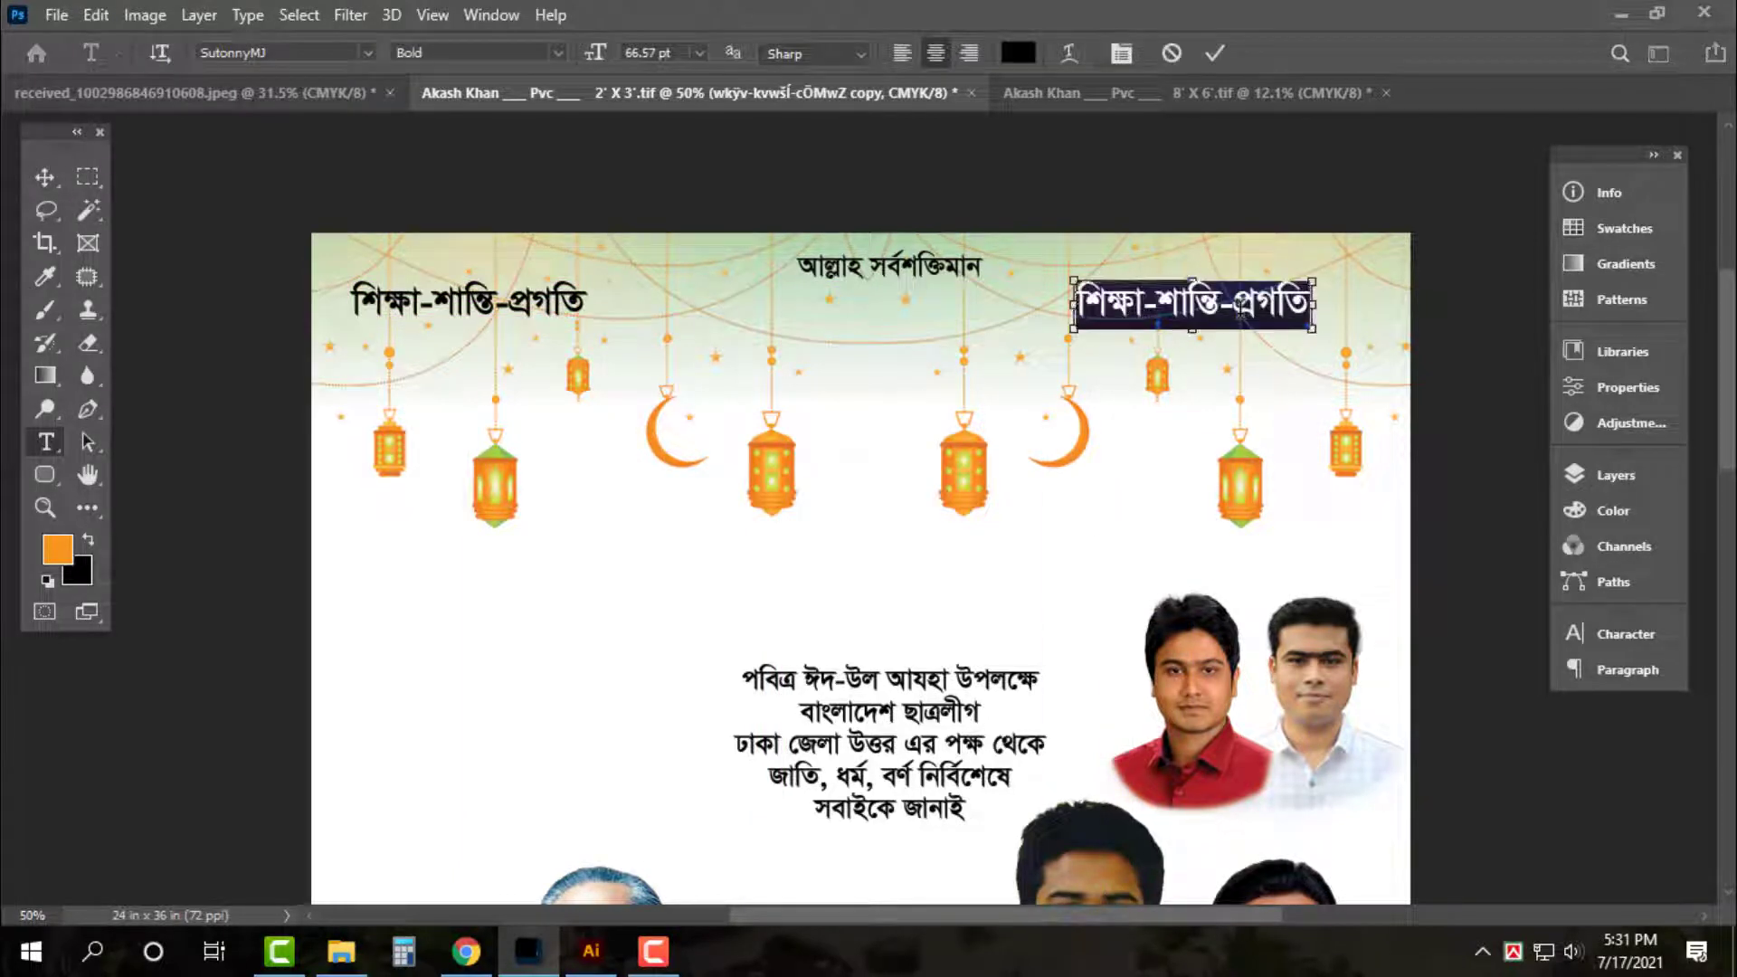
{"action": "type", "text": "জয় বা"}
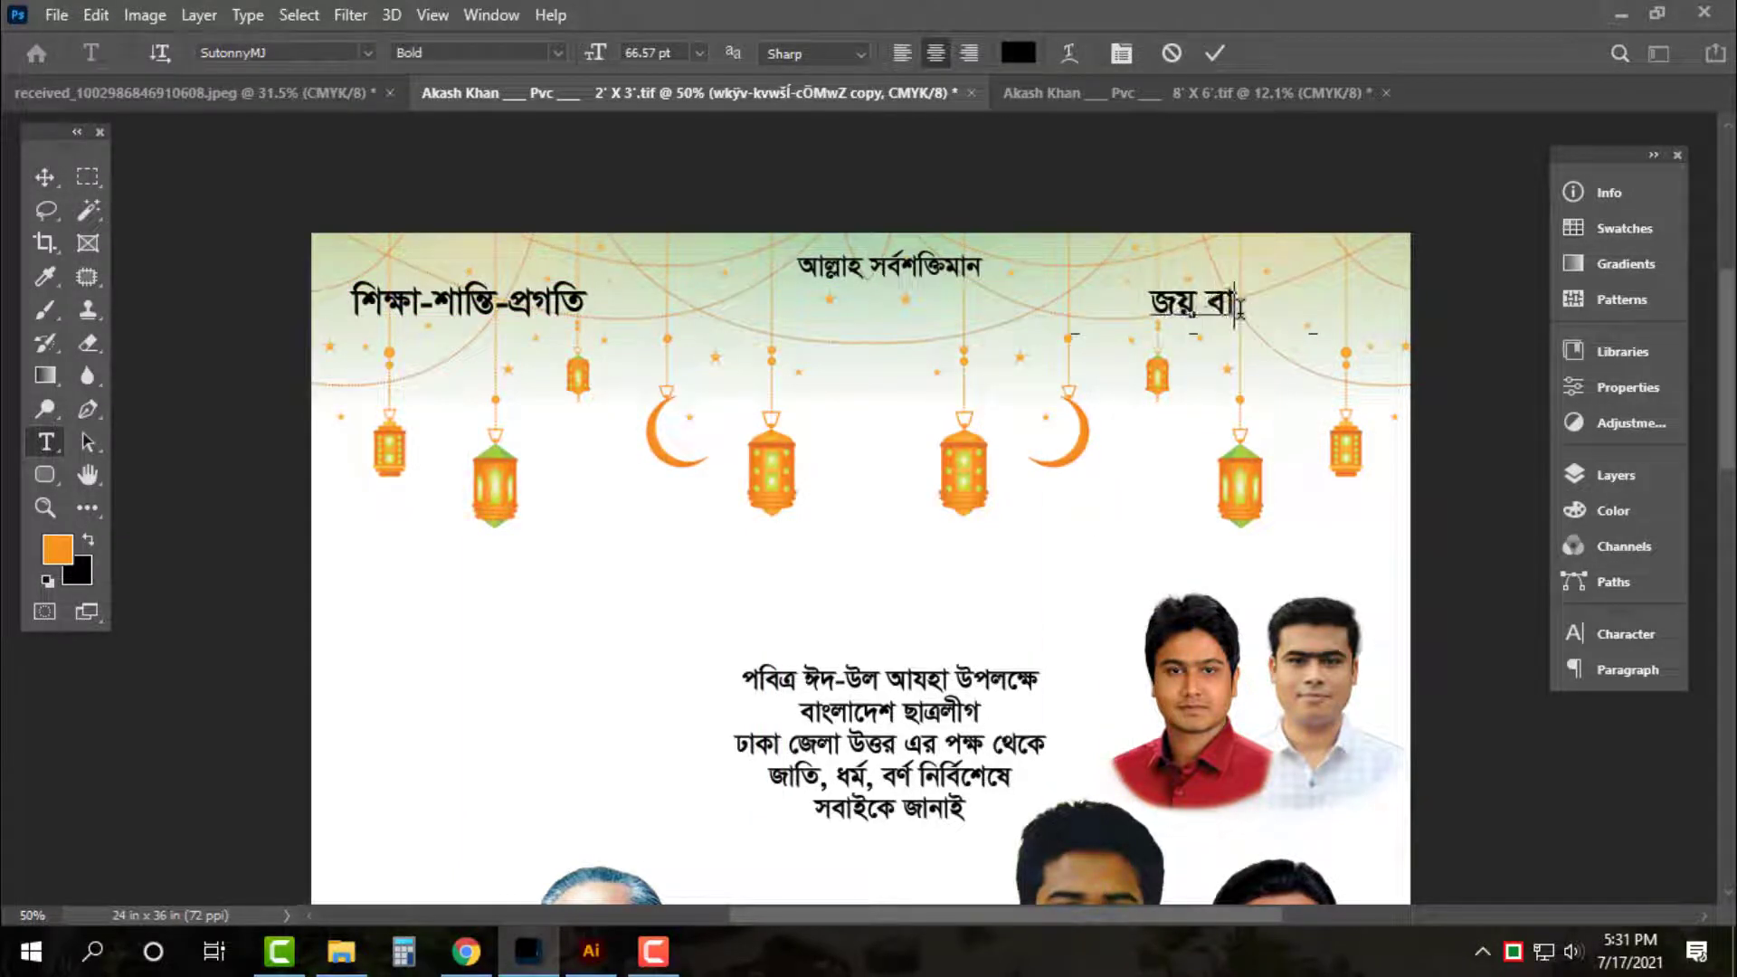
{"action": "type", "text": "ংলা-"}
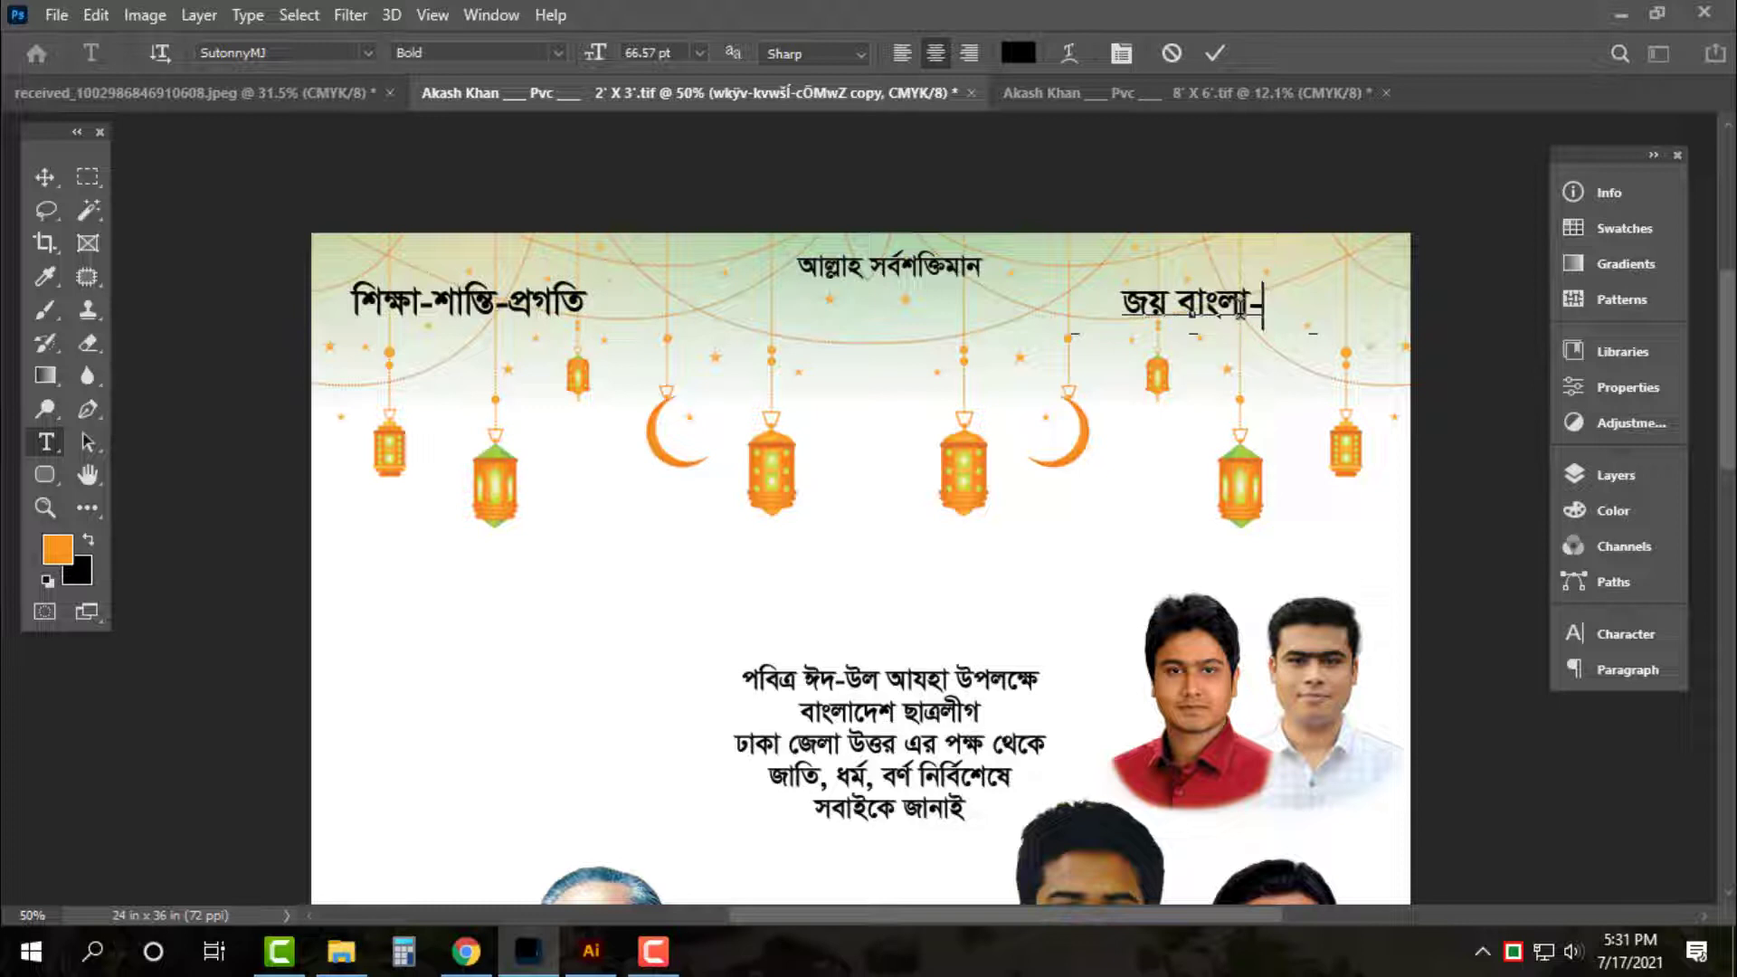
{"action": "type", "text": "জ"}
{"action": "key", "text": "BackSpace"}
{"action": "key", "text": "BackSpace"}
{"action": "type", "text": "জ"}
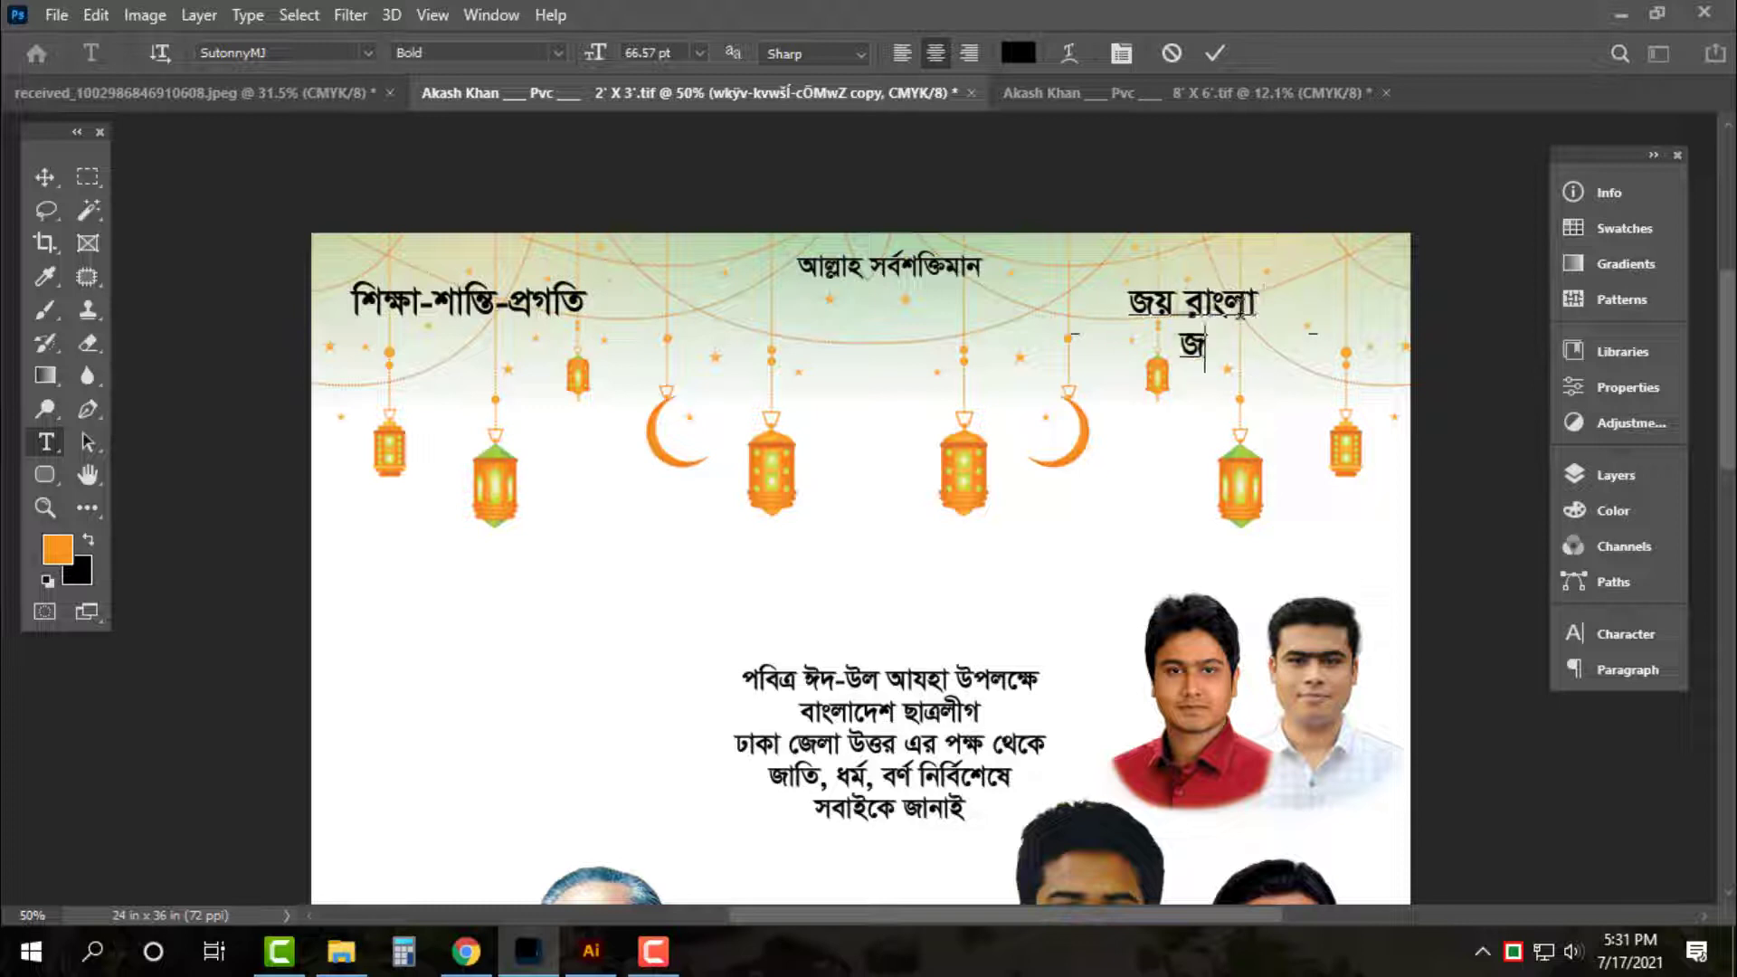
{"action": "type", "text": "য় বঙ্গব"}
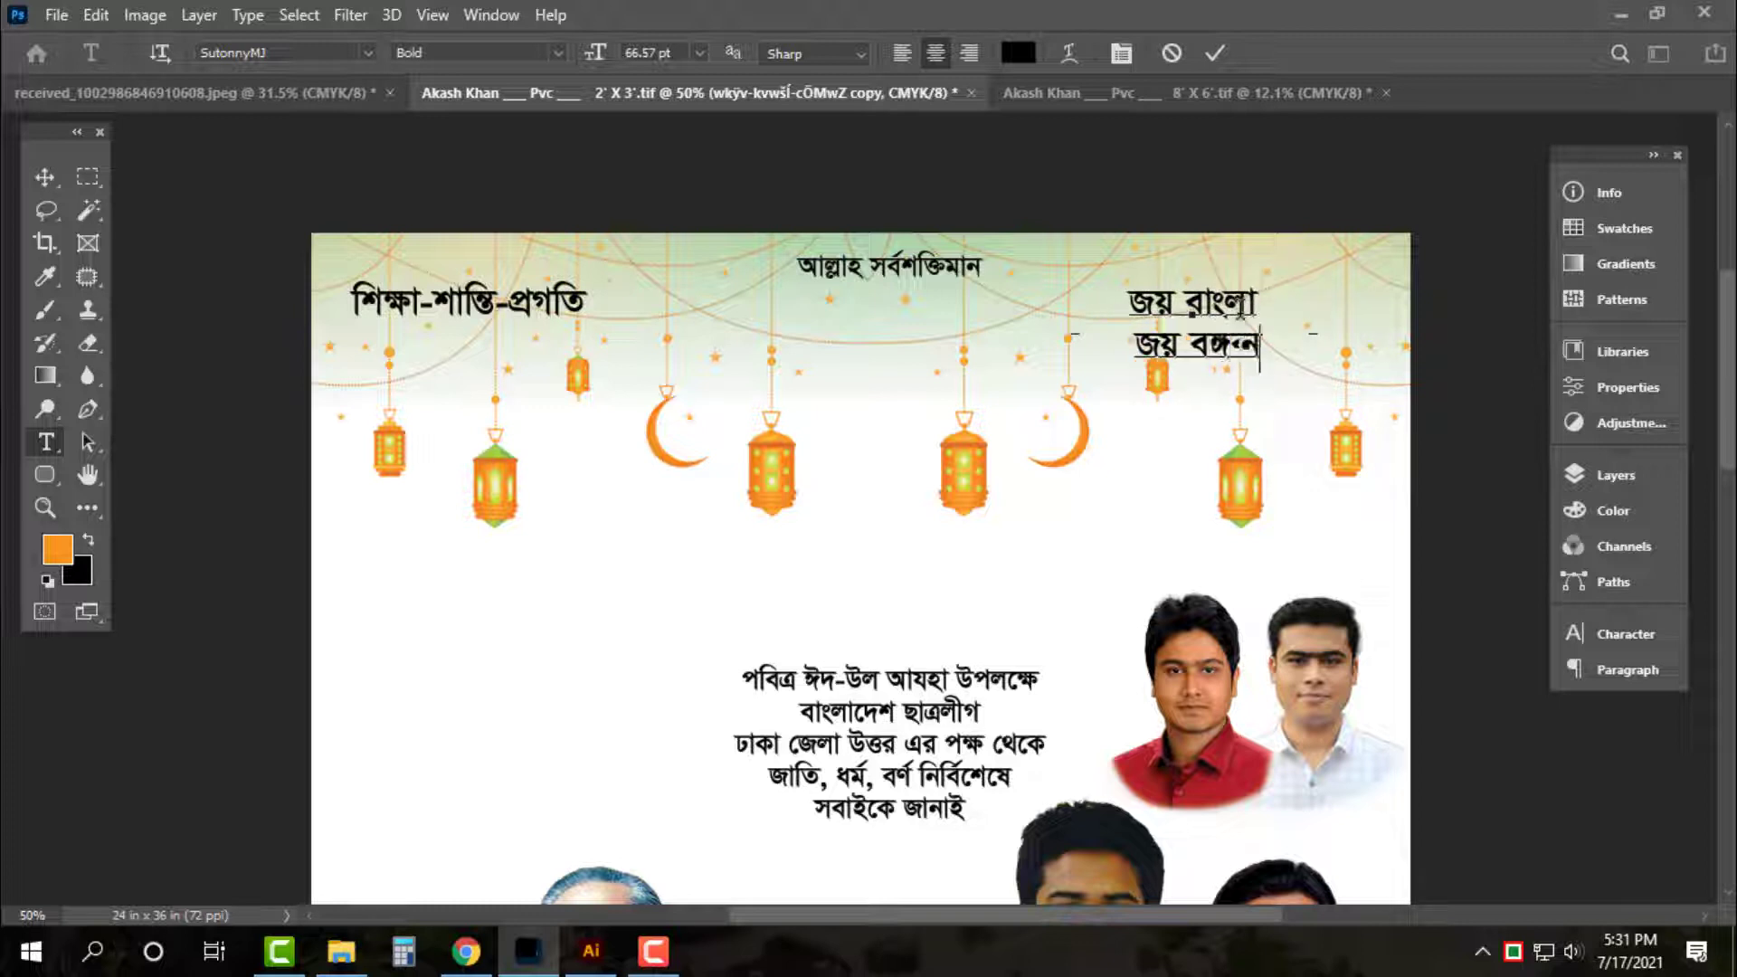
{"action": "type", "text": "ন্ধু"}
{"action": "key", "text": "ctrl+Return"}
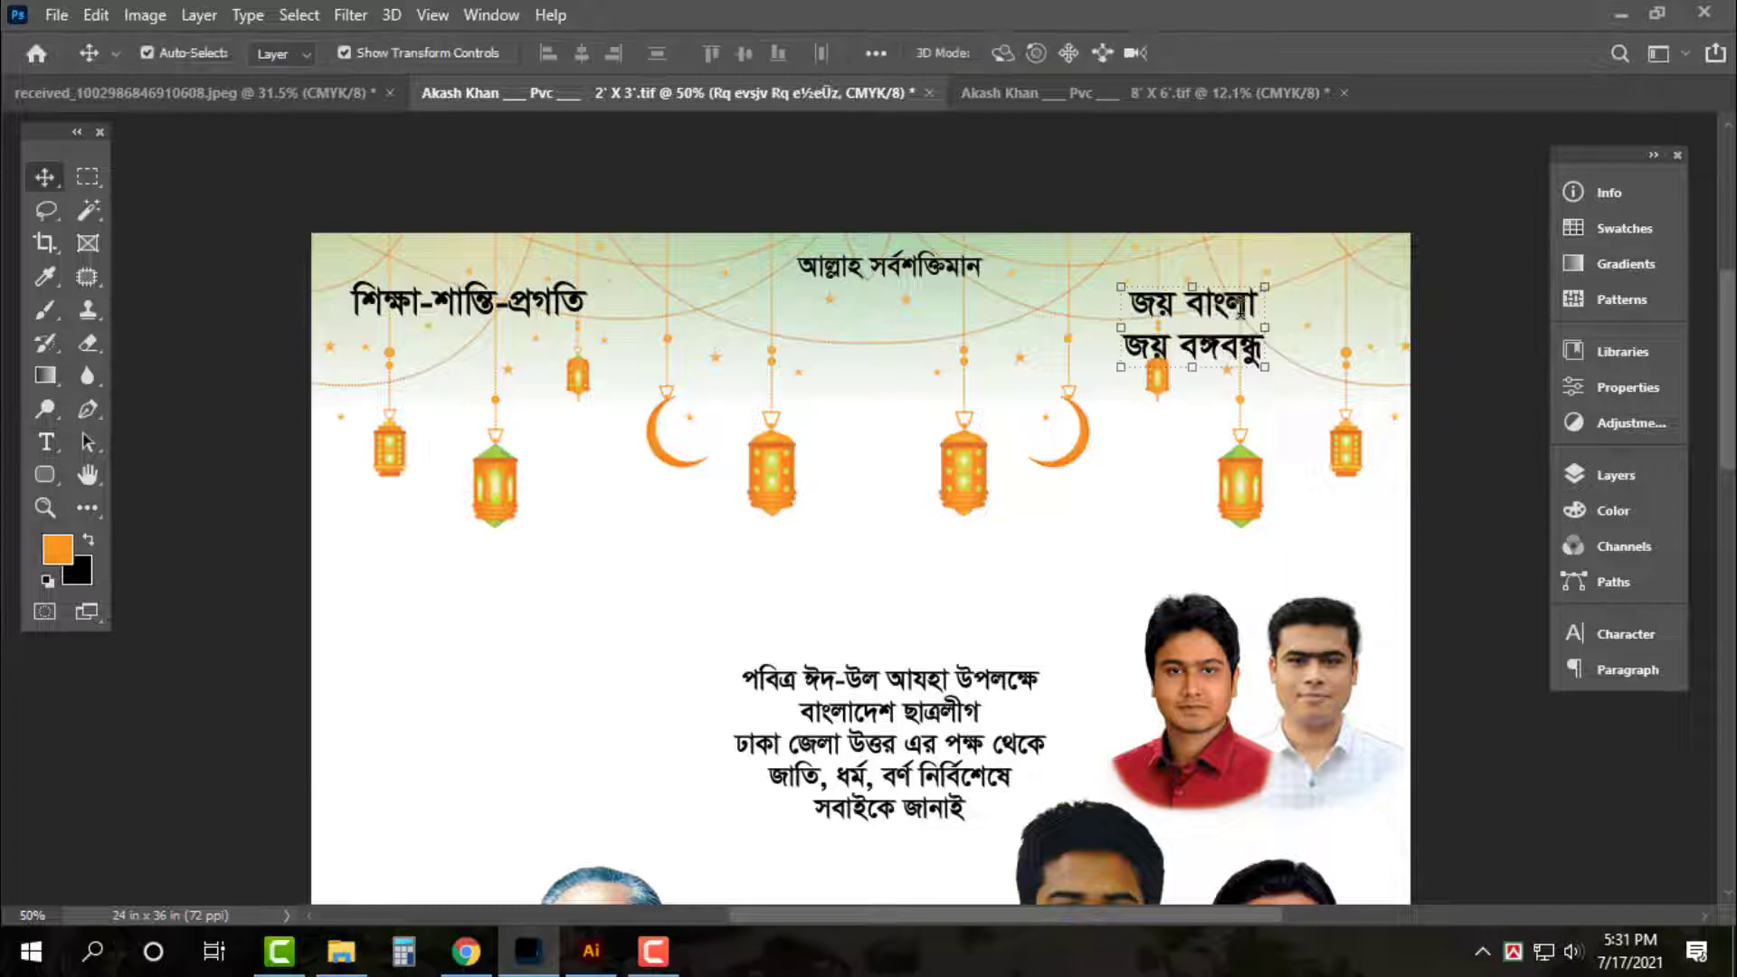
{"action": "left_click_drag", "start_coordinate": [1219, 297], "coordinate": [1322, 297]}
{"action": "left_click", "coordinate": [1265, 257]}
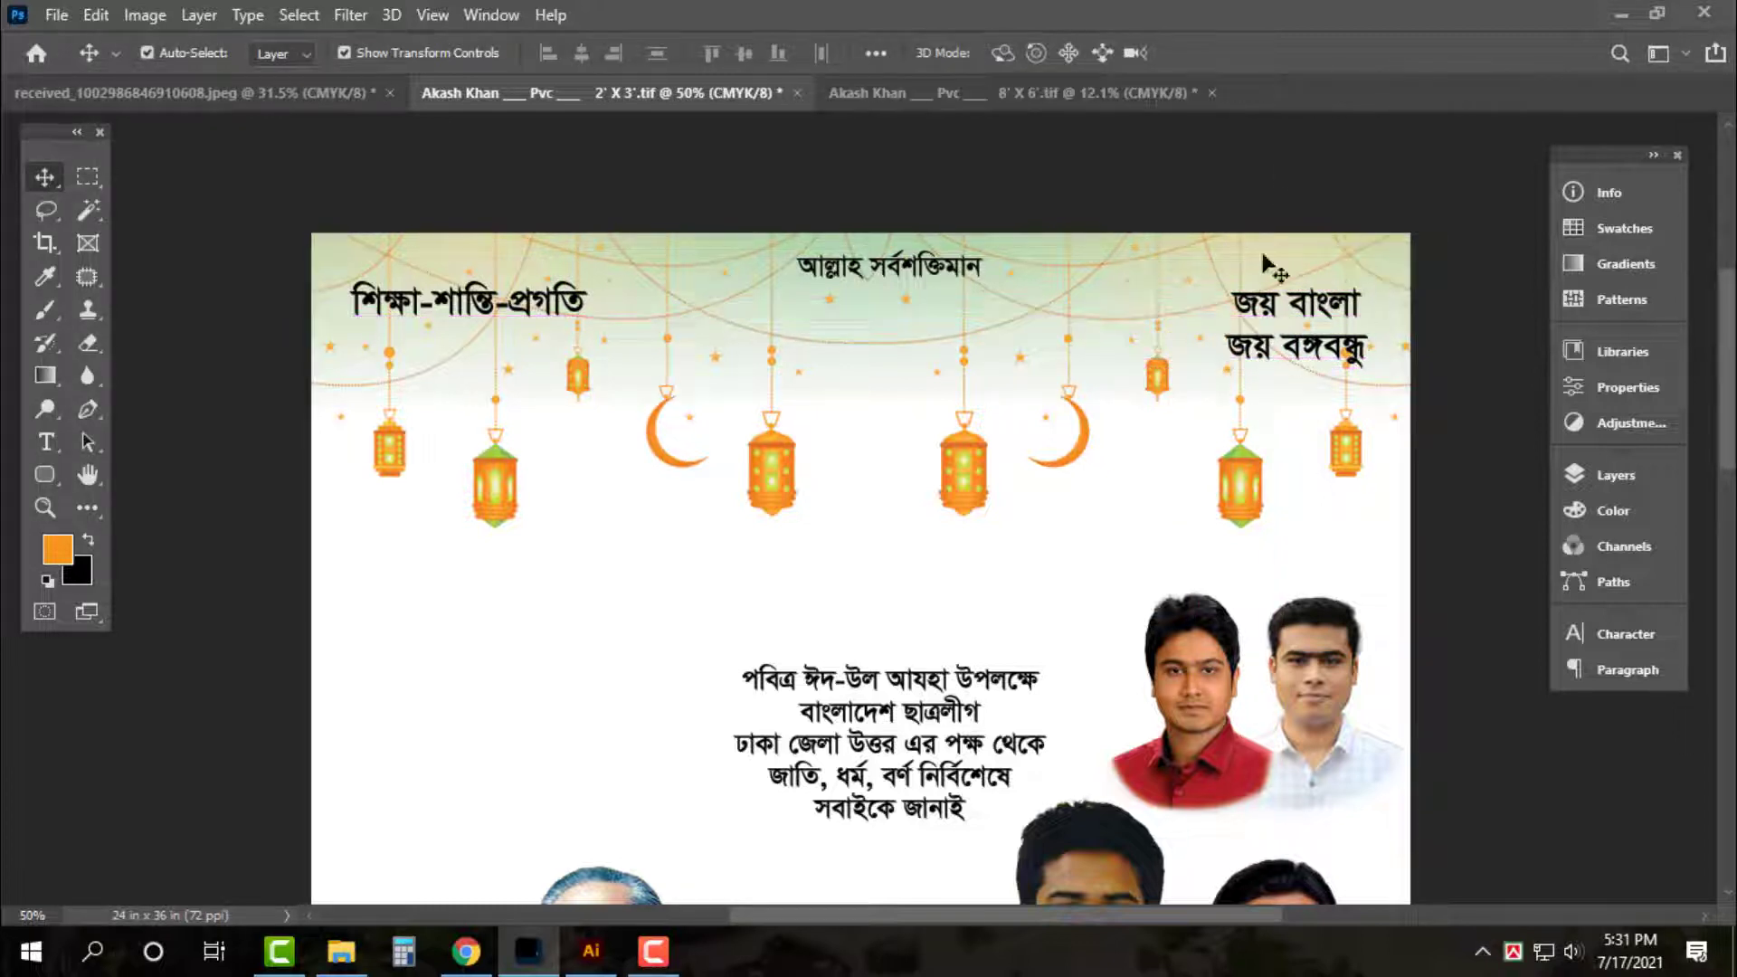
Try shifting the জয় বাংলা part of the slogan left, then undo it and clear the selection
{"action": "key", "text": "m"}
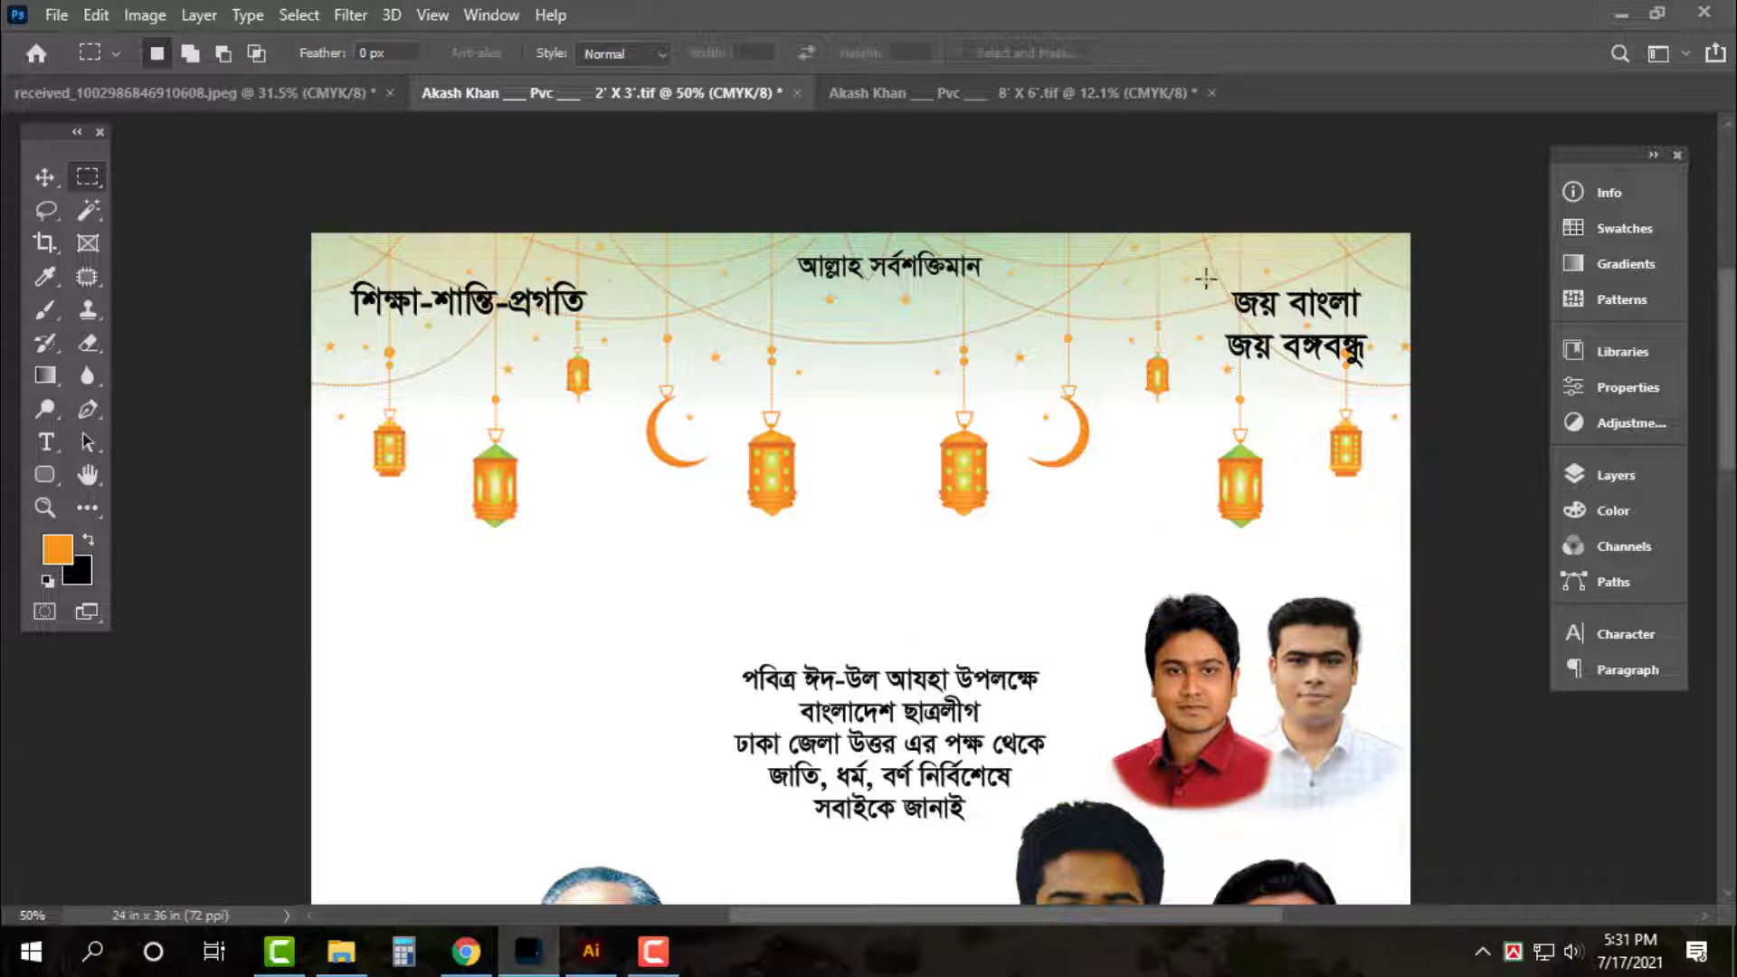
{"action": "left_click_drag", "start_coordinate": [1206, 278], "coordinate": [1254, 300]}
{"action": "key", "text": "v"}
{"action": "left_click", "coordinate": [1128, 272]}
{"action": "key", "text": "ctrl+z"}
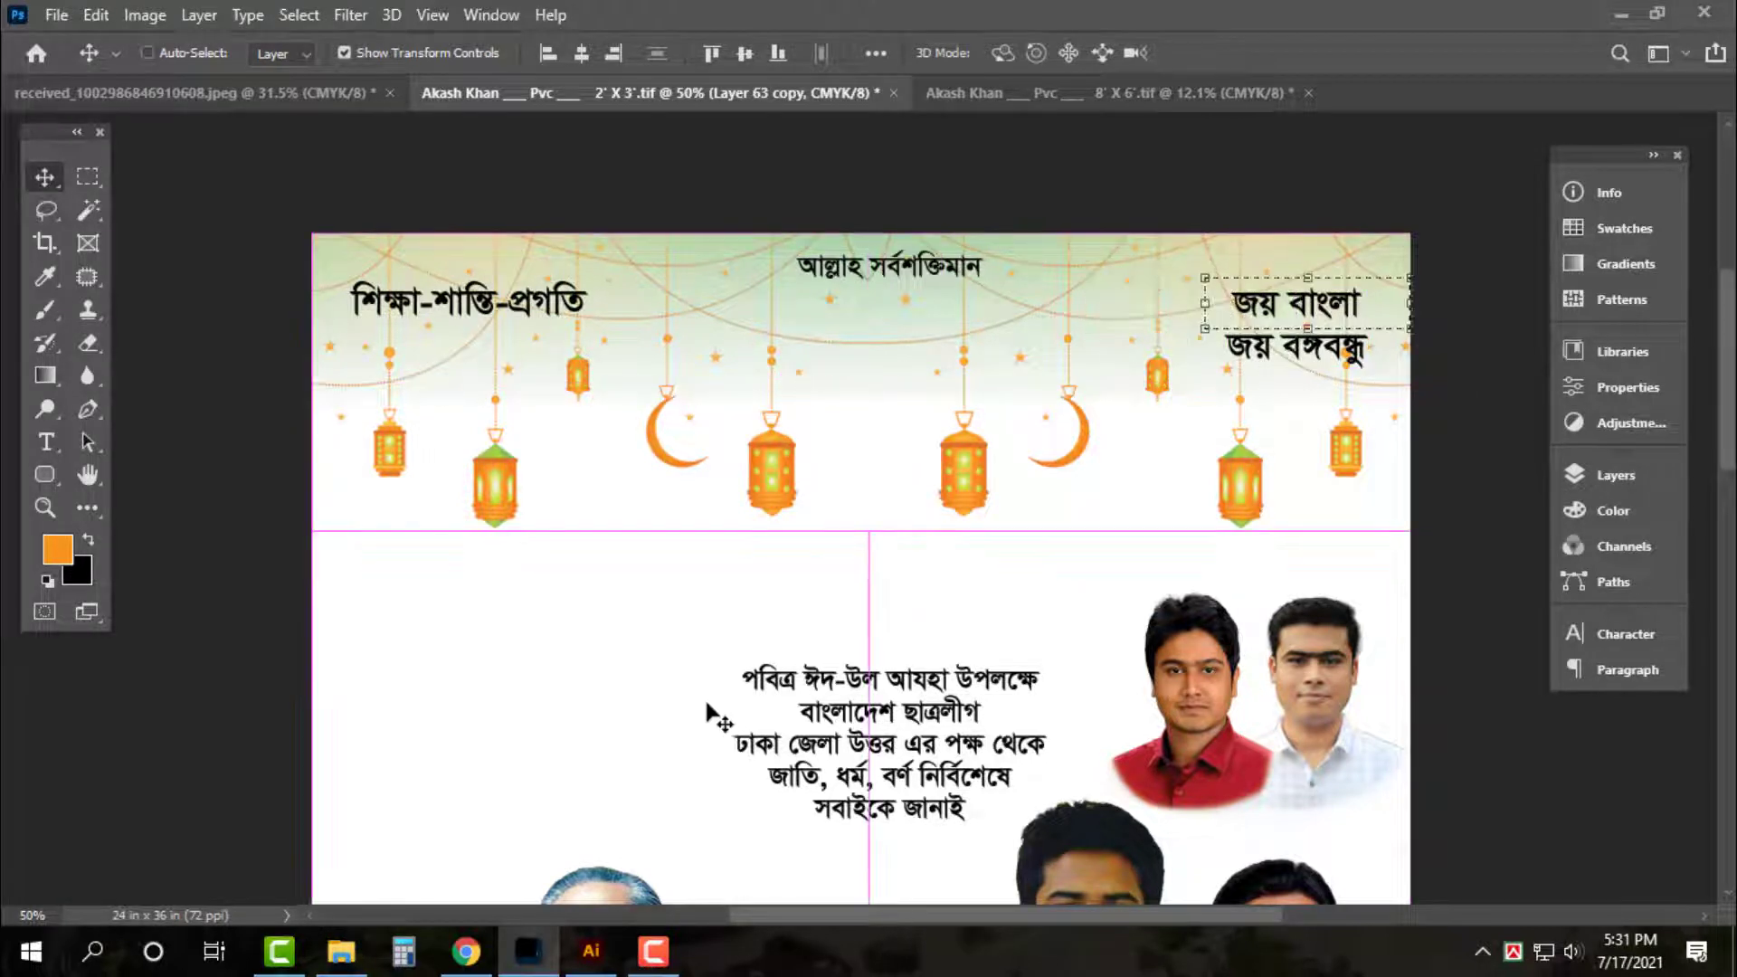
{"action": "key", "text": "ctrl+d"}
{"action": "key", "text": "m"}
{"action": "key", "text": "v"}
Mark a rectangle at the poster's left edge and unlock the Background as Layer 0
{"action": "mouse_move", "coordinate": [303, 713]}
{"action": "left_mouse_down"}
{"action": "mouse_move", "coordinate": [507, 772]}
{"action": "mouse_move", "coordinate": [557, 742]}
{"action": "left_mouse_up"}
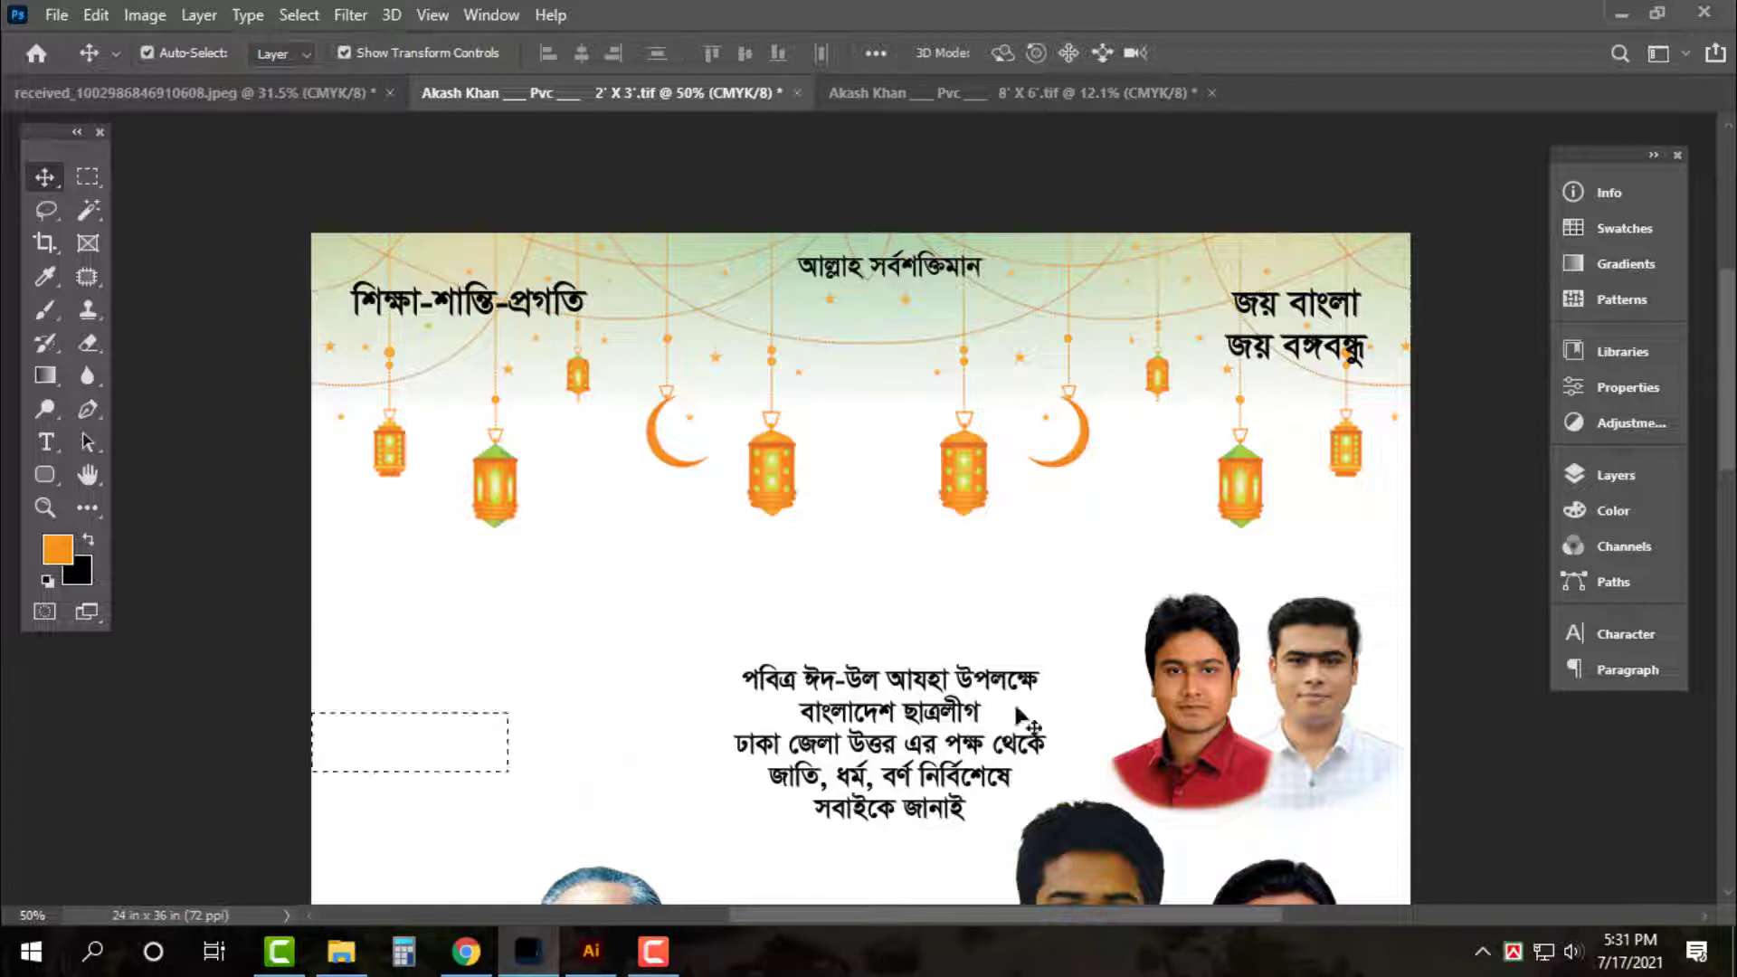
{"action": "left_click", "coordinate": [1602, 475]}
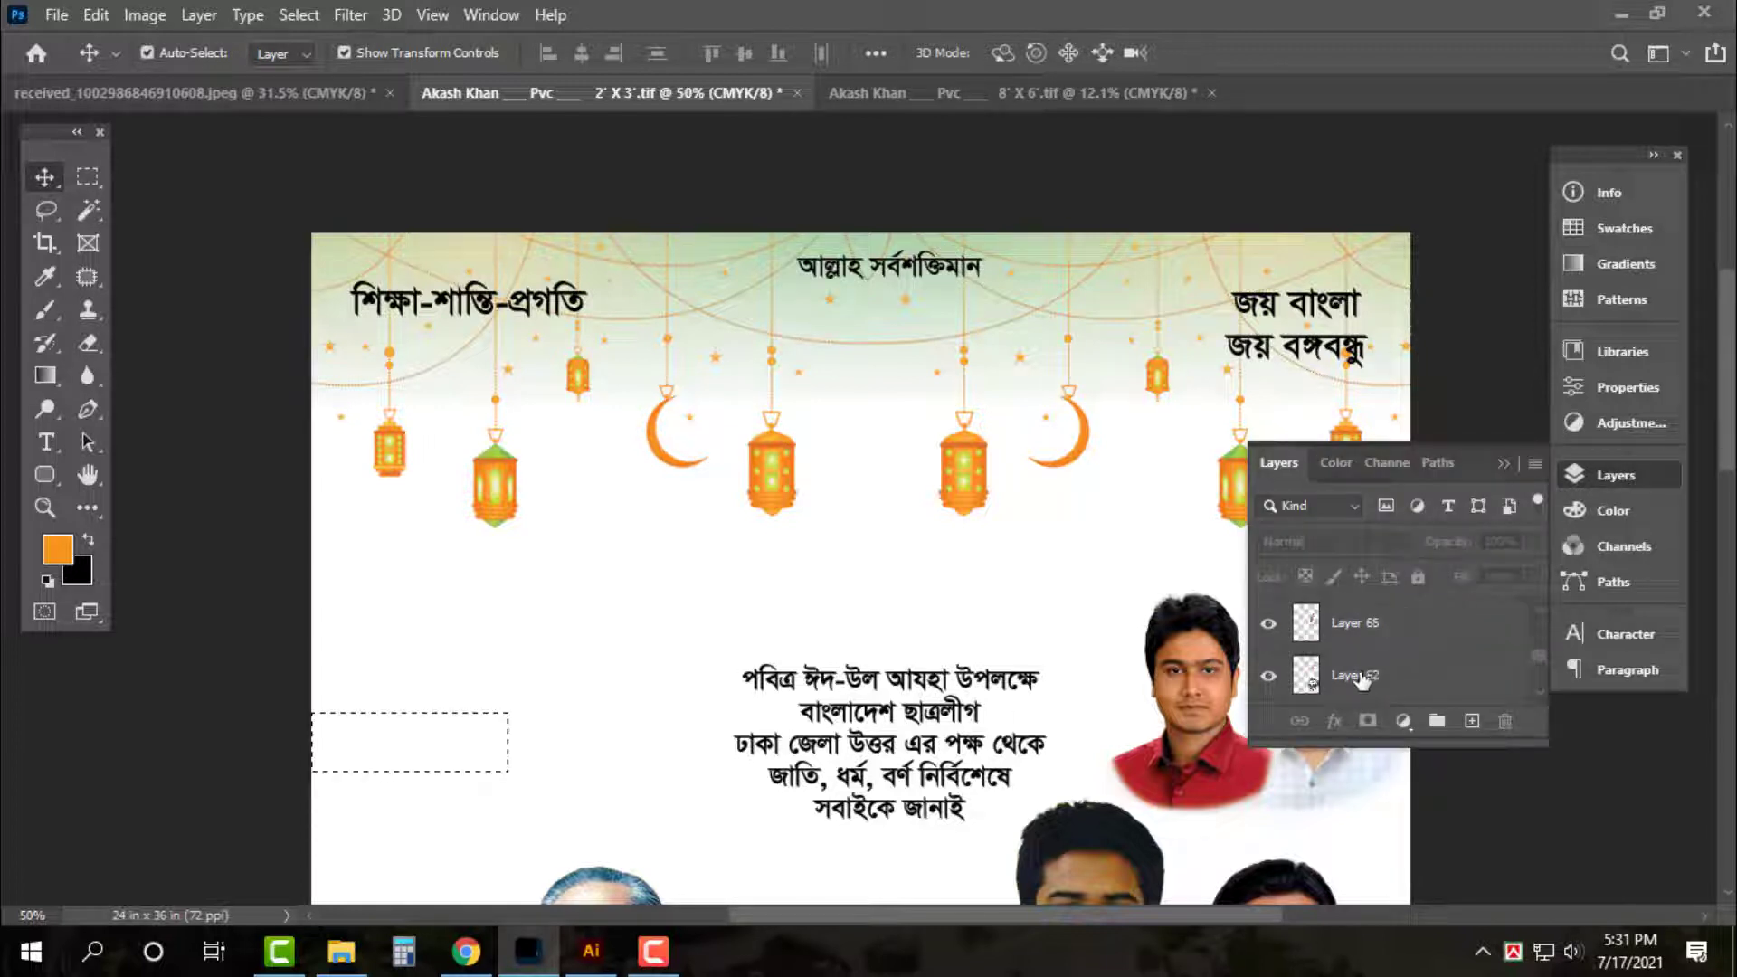
{"action": "scroll", "coordinate": [1362, 678], "scroll_direction": "down", "scroll_amount": 5}
{"action": "double_click", "coordinate": [1362, 679]}
{"action": "key", "text": "Return"}
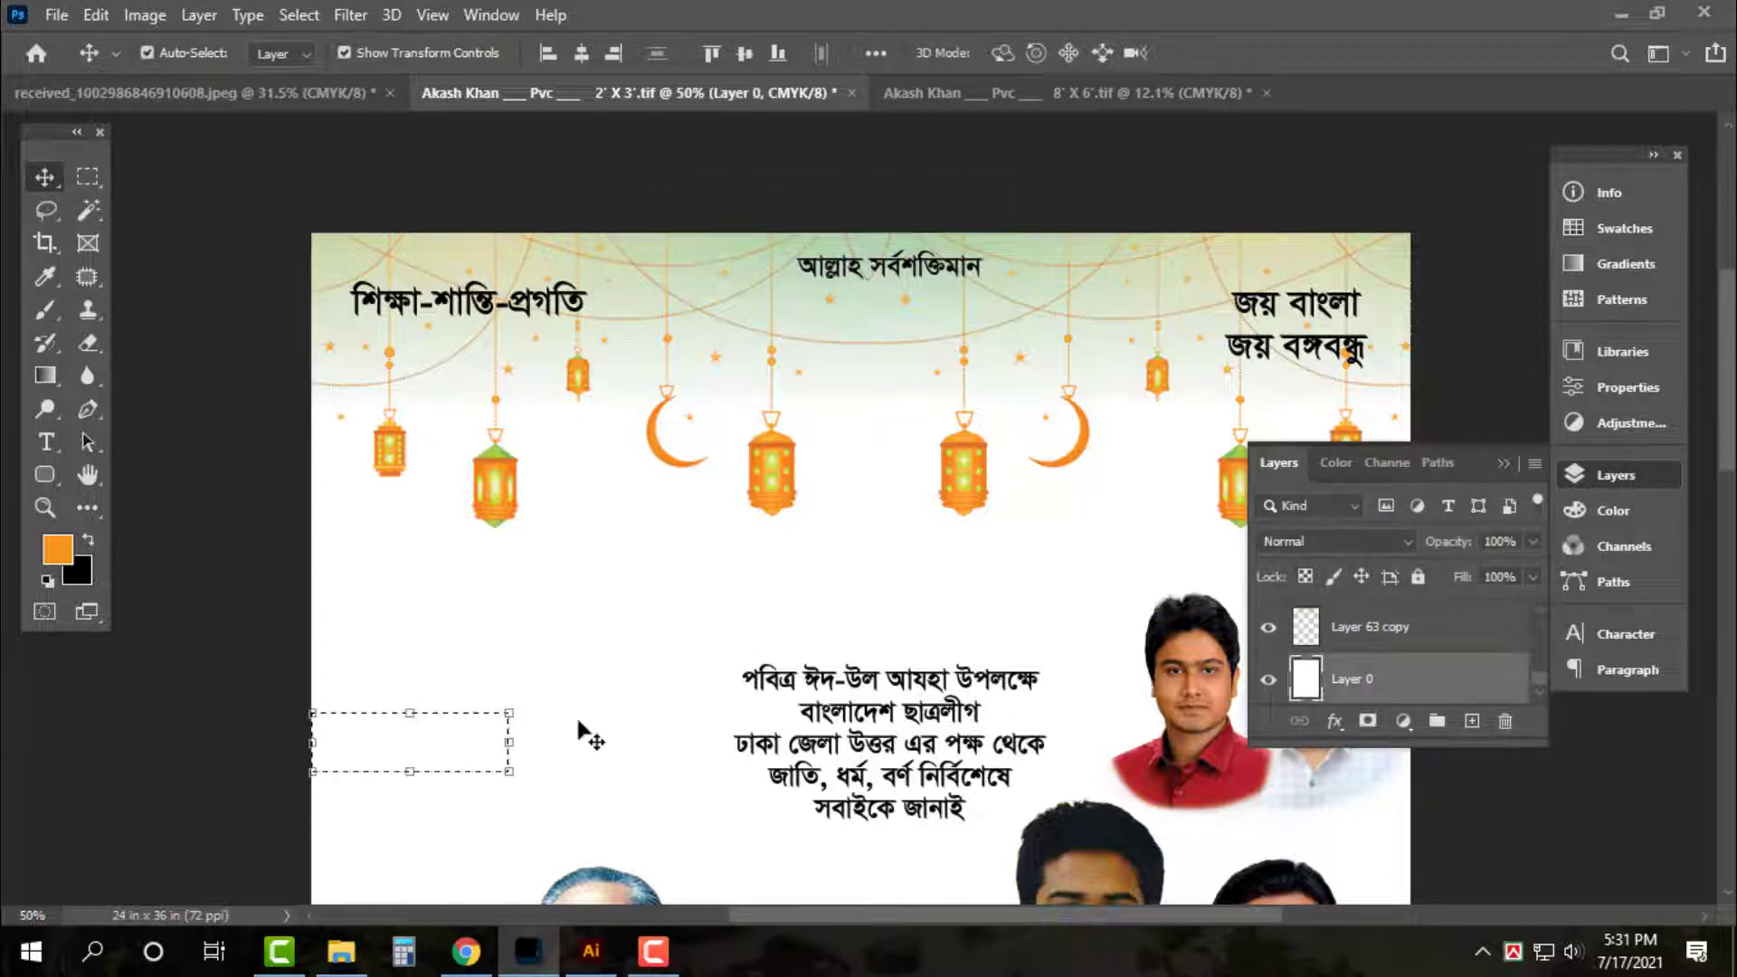
{"action": "left_click_drag", "start_coordinate": [493, 757], "coordinate": [461, 710]}
On a new layer, fill the rectangle with green C100 M30 Y100 K0
{"action": "key", "text": "ctrl+v"}
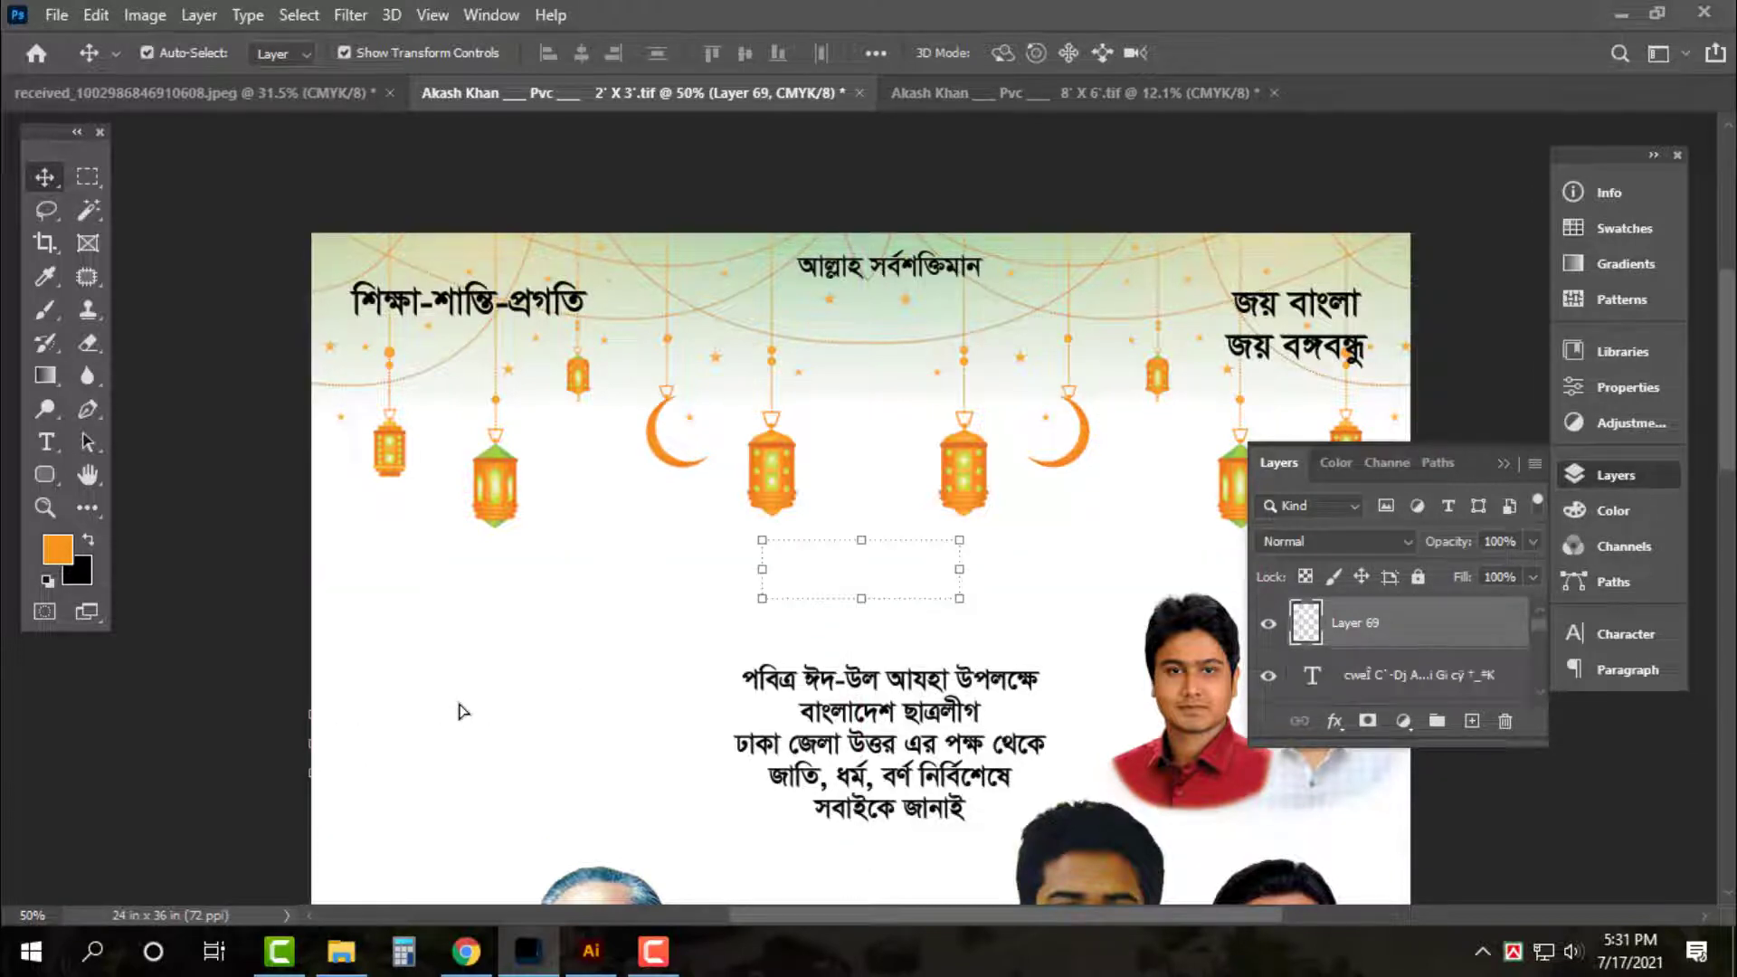
{"action": "left_click", "coordinate": [83, 575]}
{"action": "type", "text": "100"}
{"action": "key", "text": "Tab"}
{"action": "type", "text": "30"}
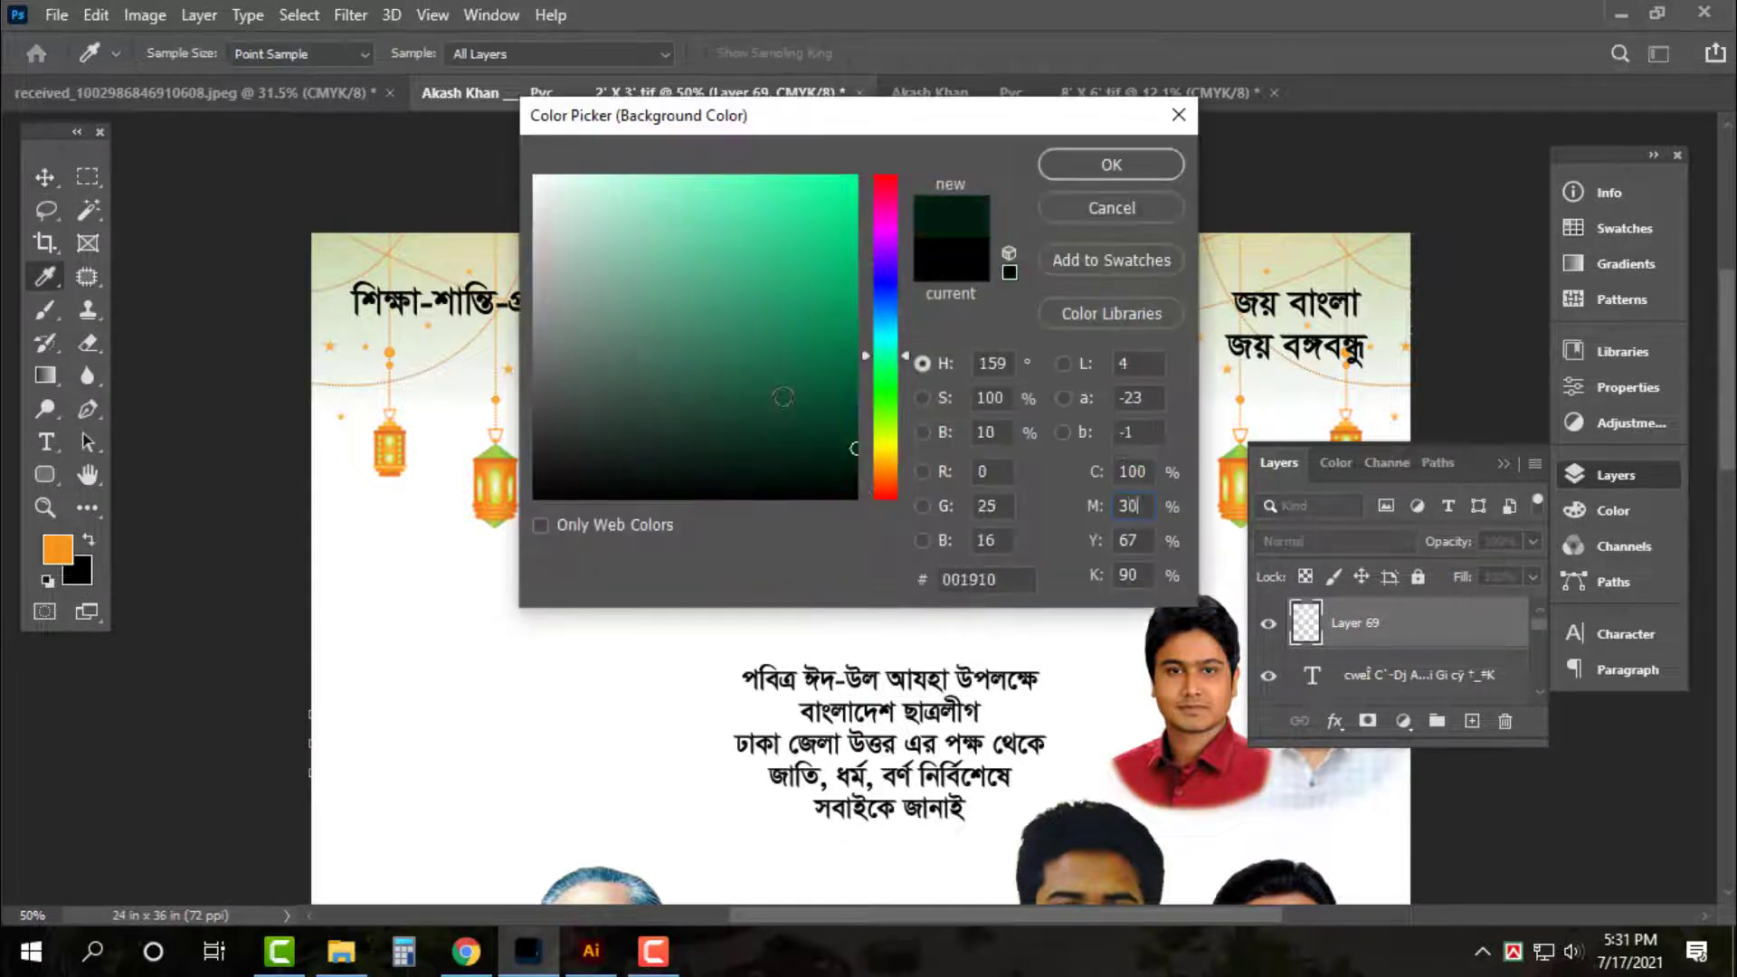
{"action": "key", "text": "Tab"}
{"action": "type", "text": "100"}
{"action": "key", "text": "Tab"}
{"action": "type", "text": "0"}
{"action": "key", "text": "Return"}
{"action": "key", "text": "ctrl+shift+BackSpace"}
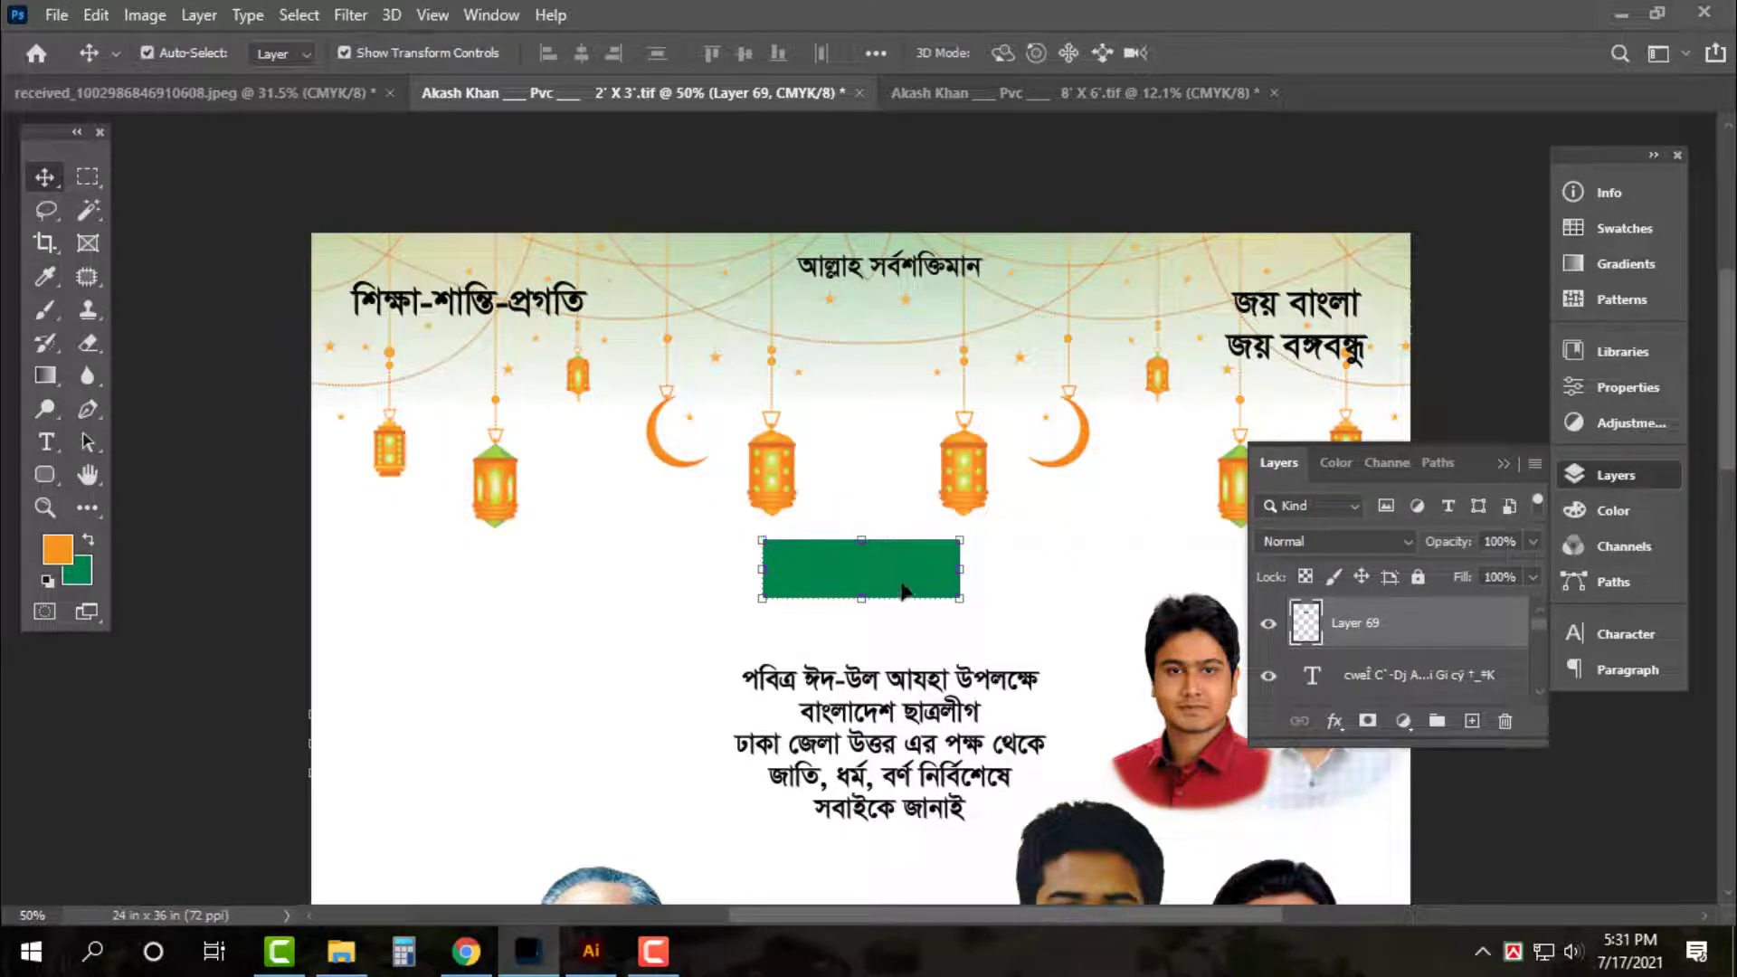
Resize the green rectangle into a banner at the poster's top-right
{"action": "left_click_drag", "start_coordinate": [963, 567], "coordinate": [1341, 322]}
{"action": "mouse_move", "coordinate": [1114, 304]}
{"action": "left_mouse_down"}
{"action": "mouse_move", "coordinate": [1158, 304]}
{"action": "mouse_move", "coordinate": [1139, 305]}
{"action": "left_mouse_up"}
{"action": "key", "text": "Return"}
{"action": "left_click_drag", "start_coordinate": [1287, 331], "coordinate": [1285, 318]}
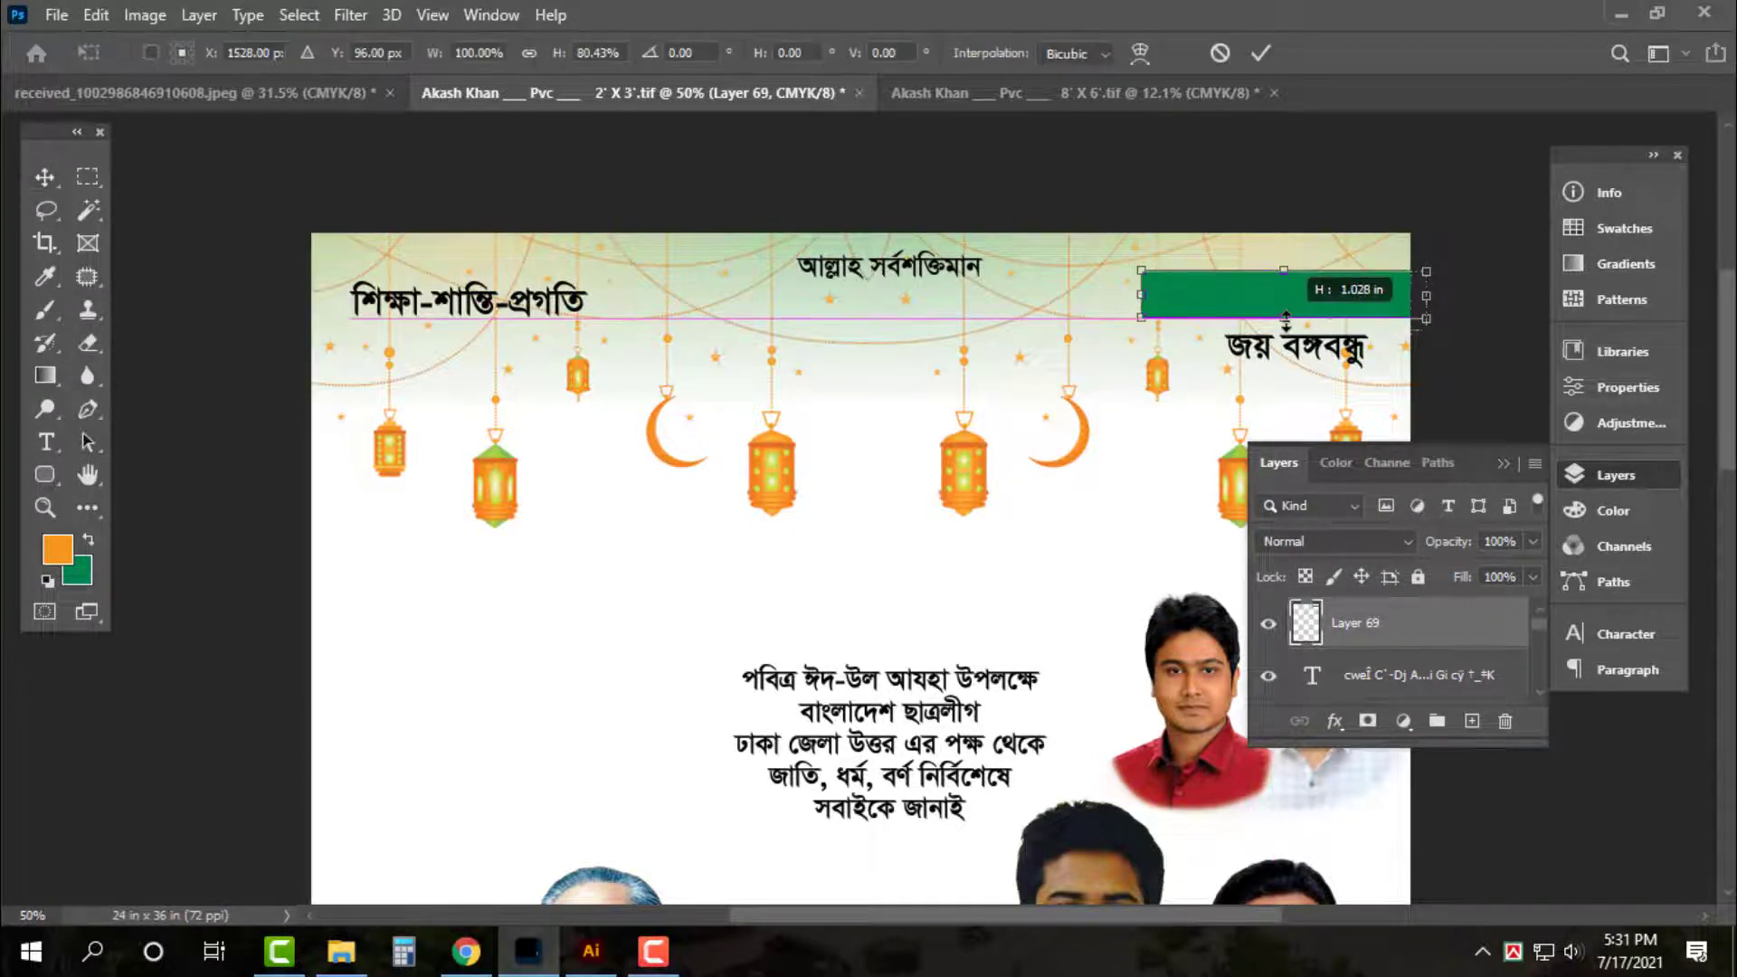
{"action": "key", "text": "Return"}
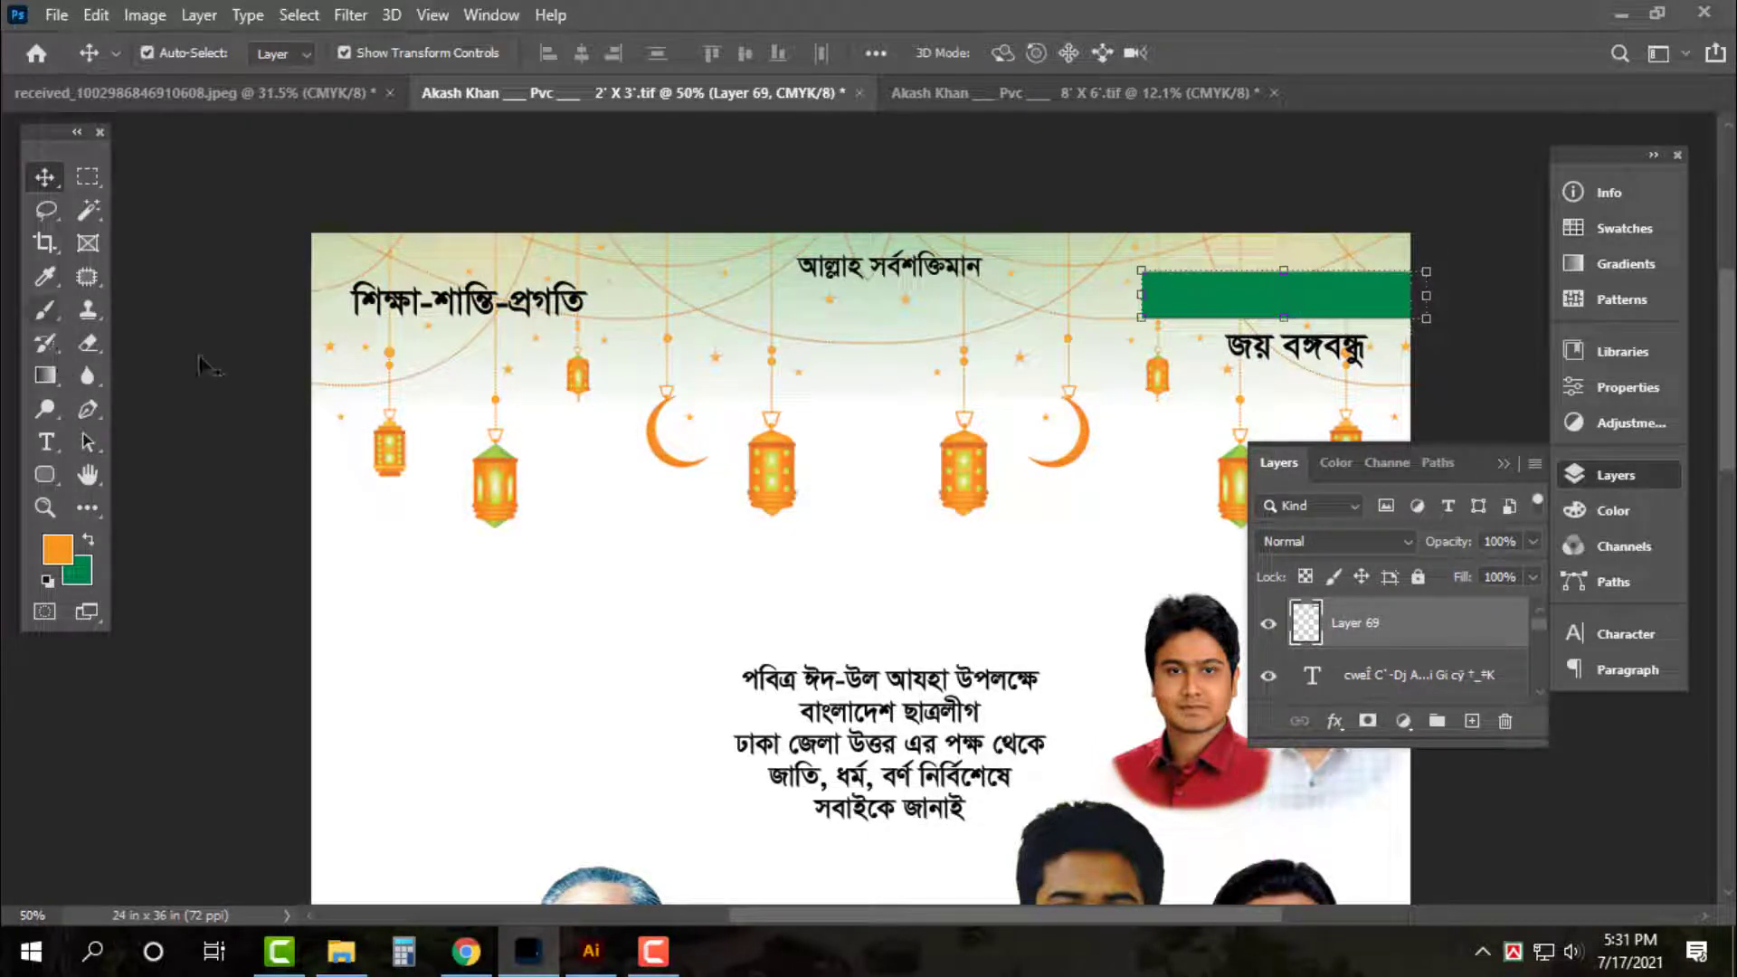
Cut a triangular corner off the banner's left end to slant it
{"action": "key", "text": "p"}
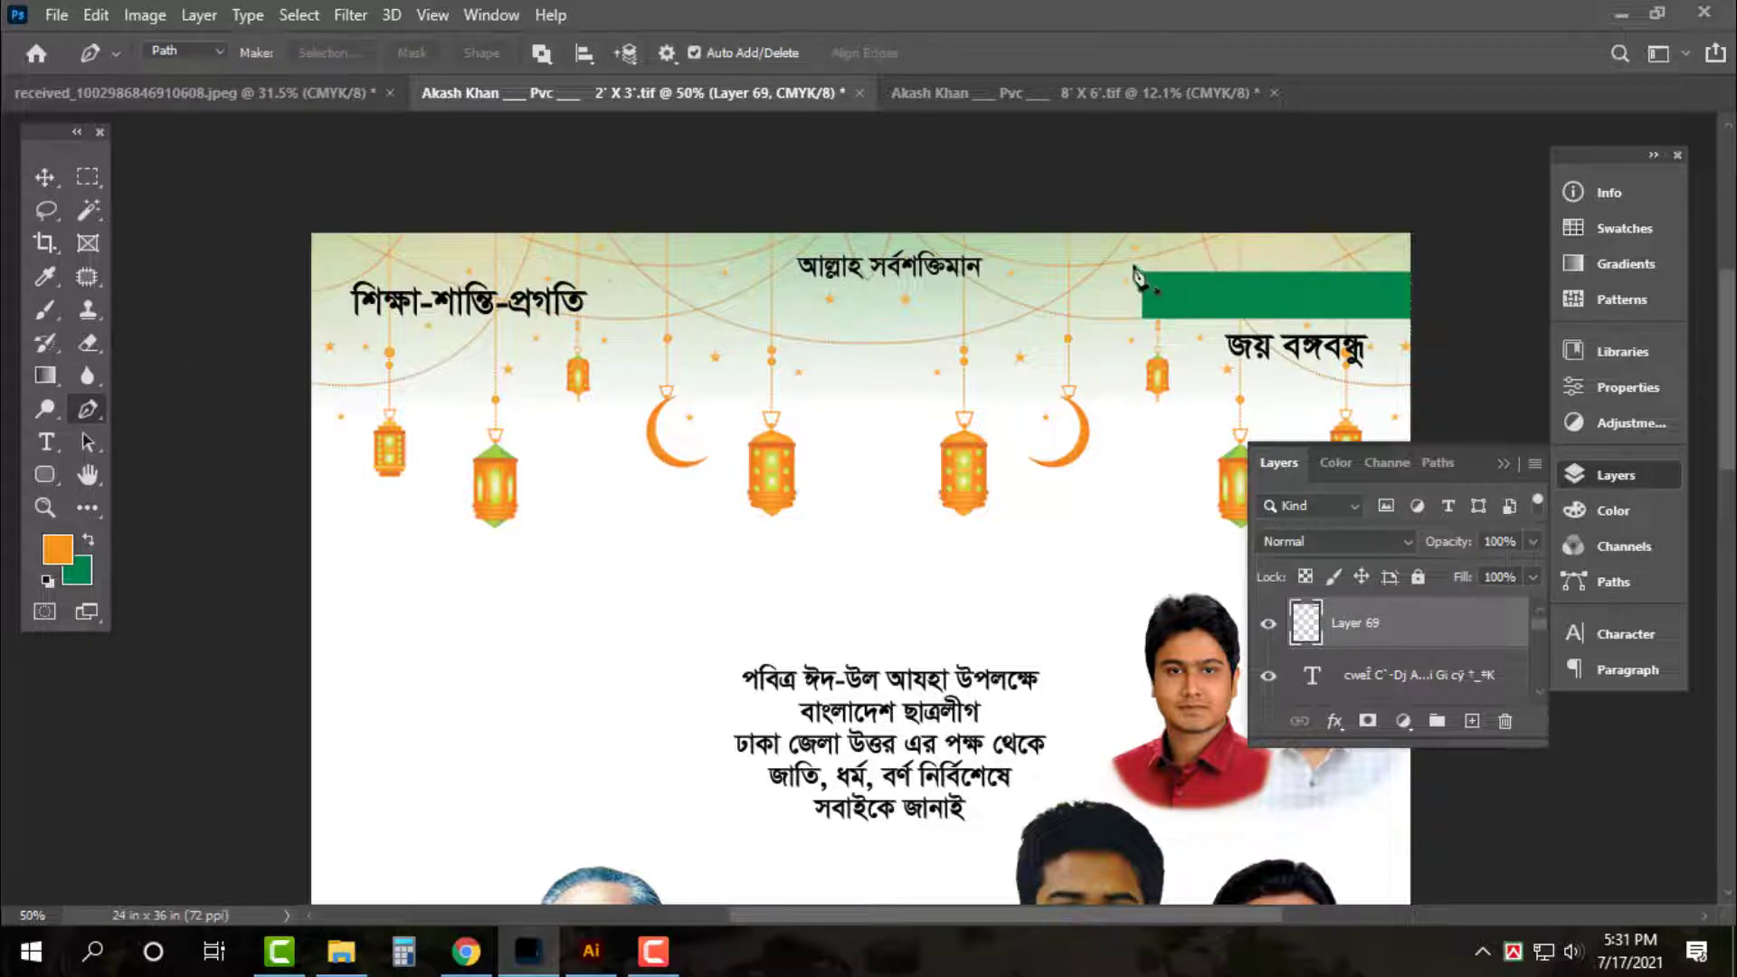
{"action": "left_click", "coordinate": [1134, 267]}
{"action": "left_click_drag", "start_coordinate": [1206, 344], "coordinate": [1172, 369]}
{"action": "left_click", "coordinate": [1127, 387]}
{"action": "key", "text": "ctrl+Return"}
{"action": "key", "text": "Delete"}
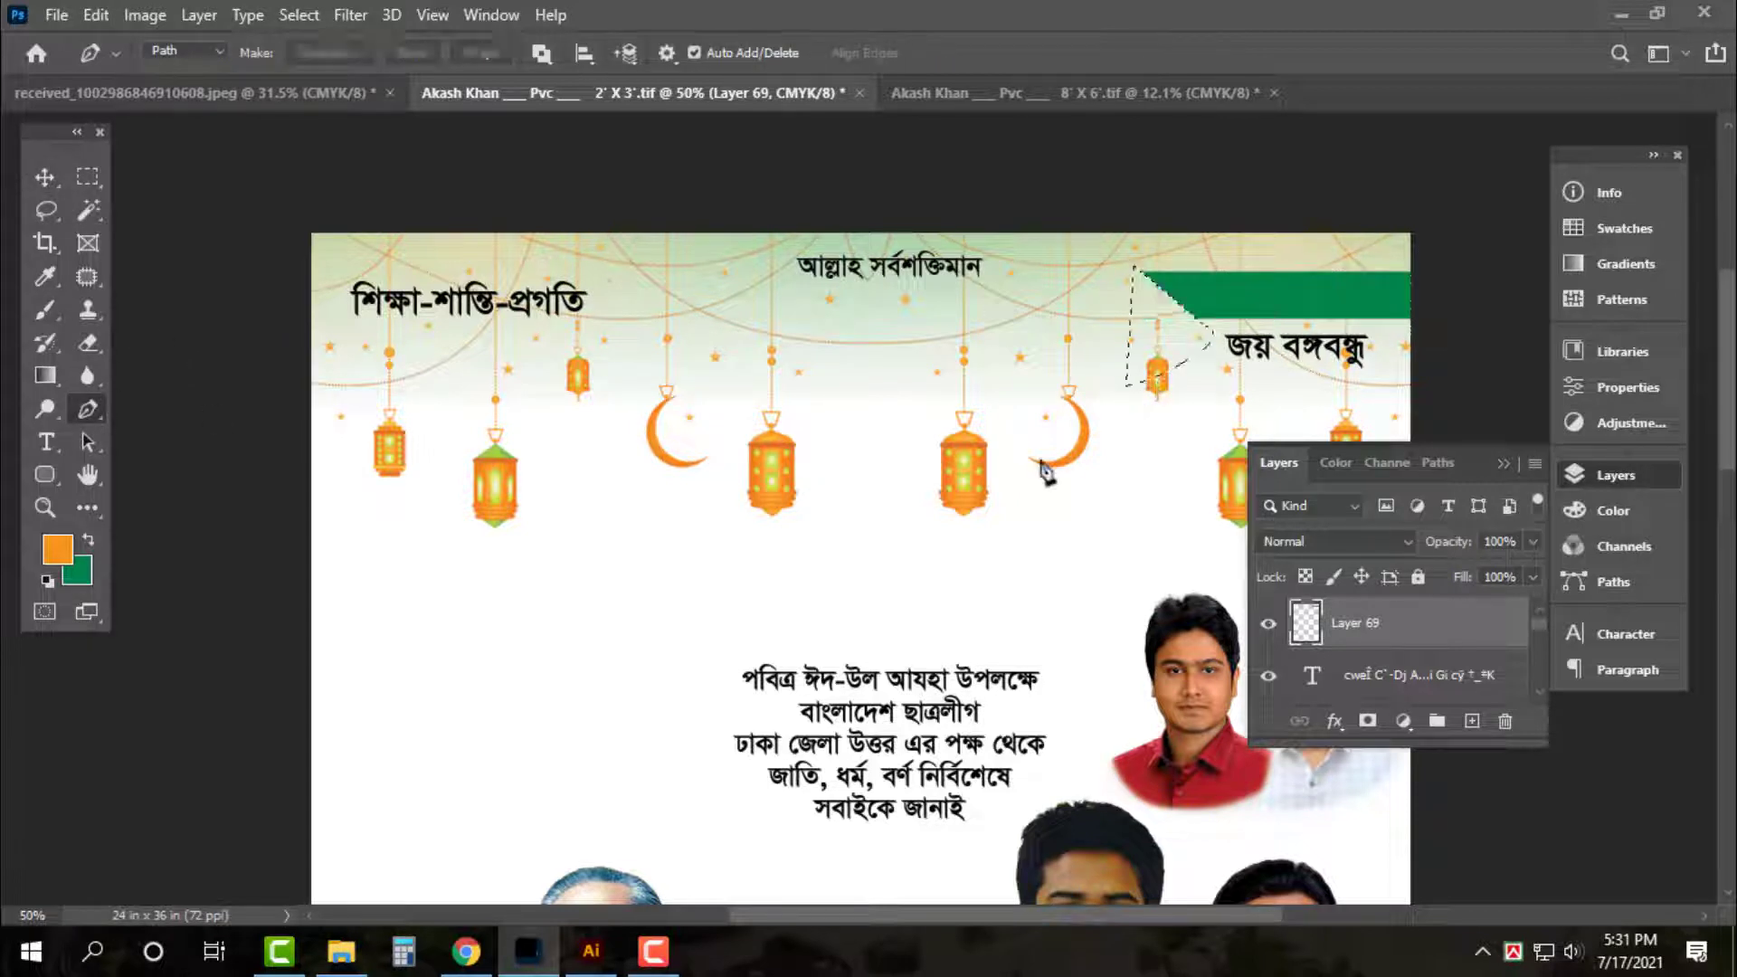
{"action": "key", "text": "v"}
{"action": "key", "text": "ctrl+d"}
Bring the slogan text layer above the green banner
{"action": "left_click", "coordinate": [1338, 352], "text": "ctrl"}
{"action": "key", "text": "ctrl+shift+bracketright"}
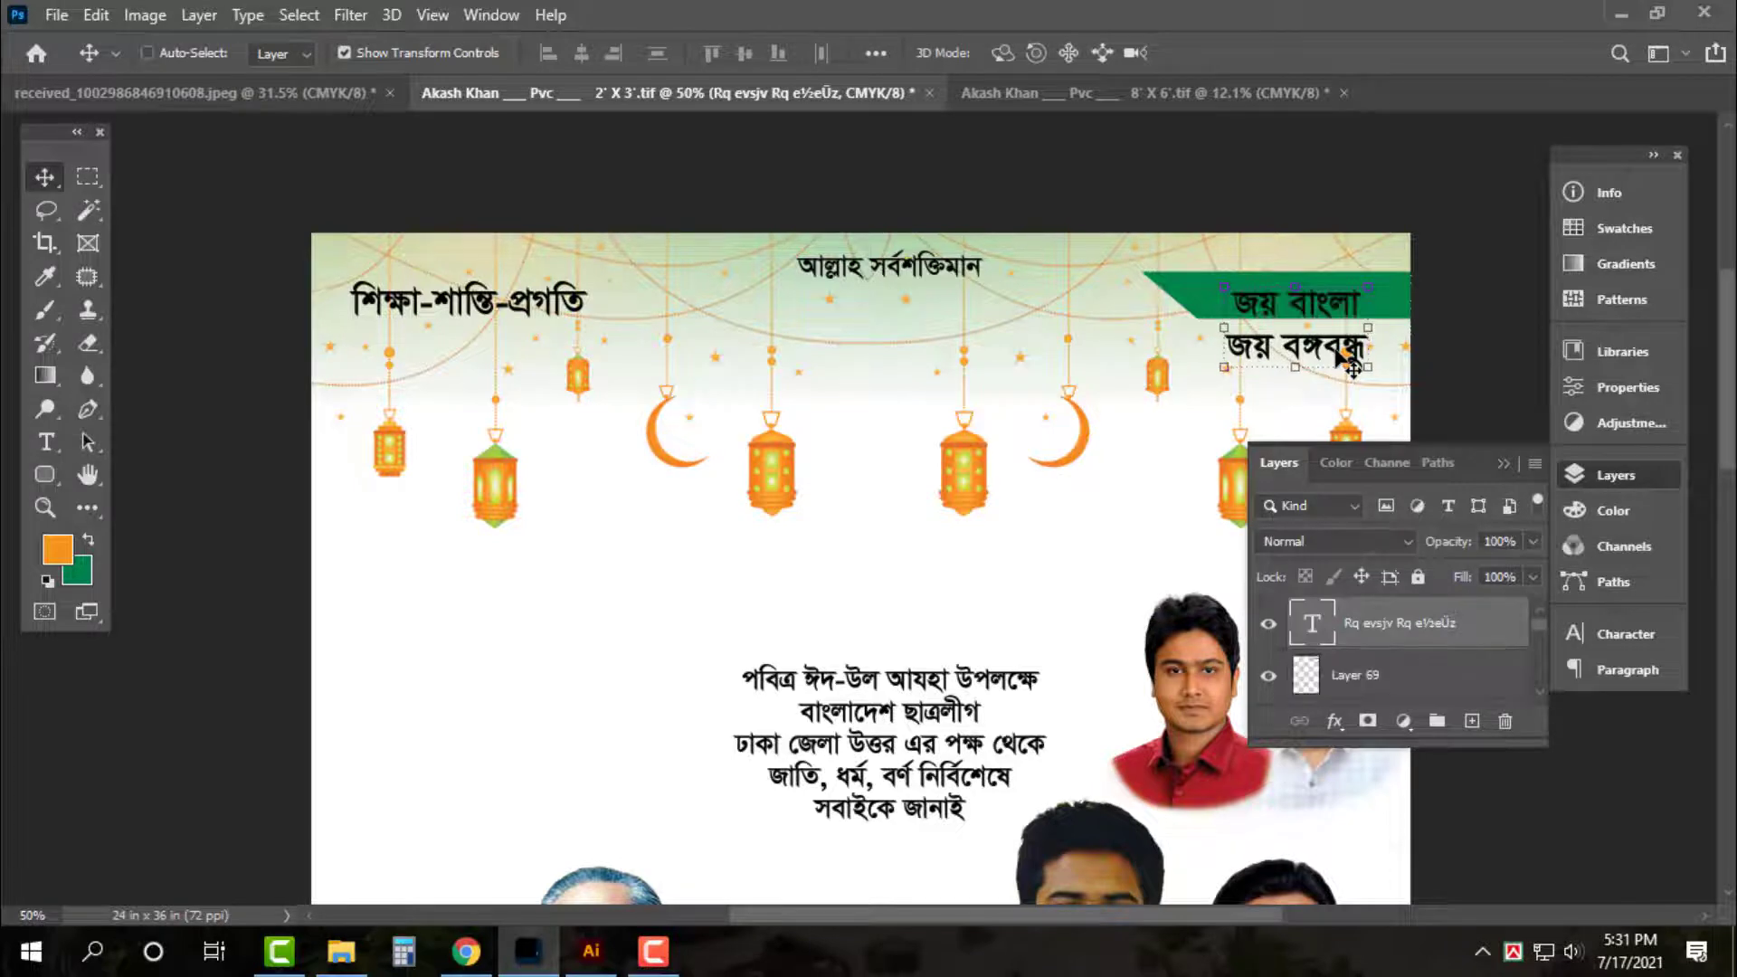
{"action": "key", "text": "ctrl+plus"}
Nudge the slogan up and stretch it wider to about 121%
{"action": "left_click", "coordinate": [1576, 475]}
{"action": "scroll", "coordinate": [1312, 523], "scroll_direction": "up", "scroll_amount": 2}
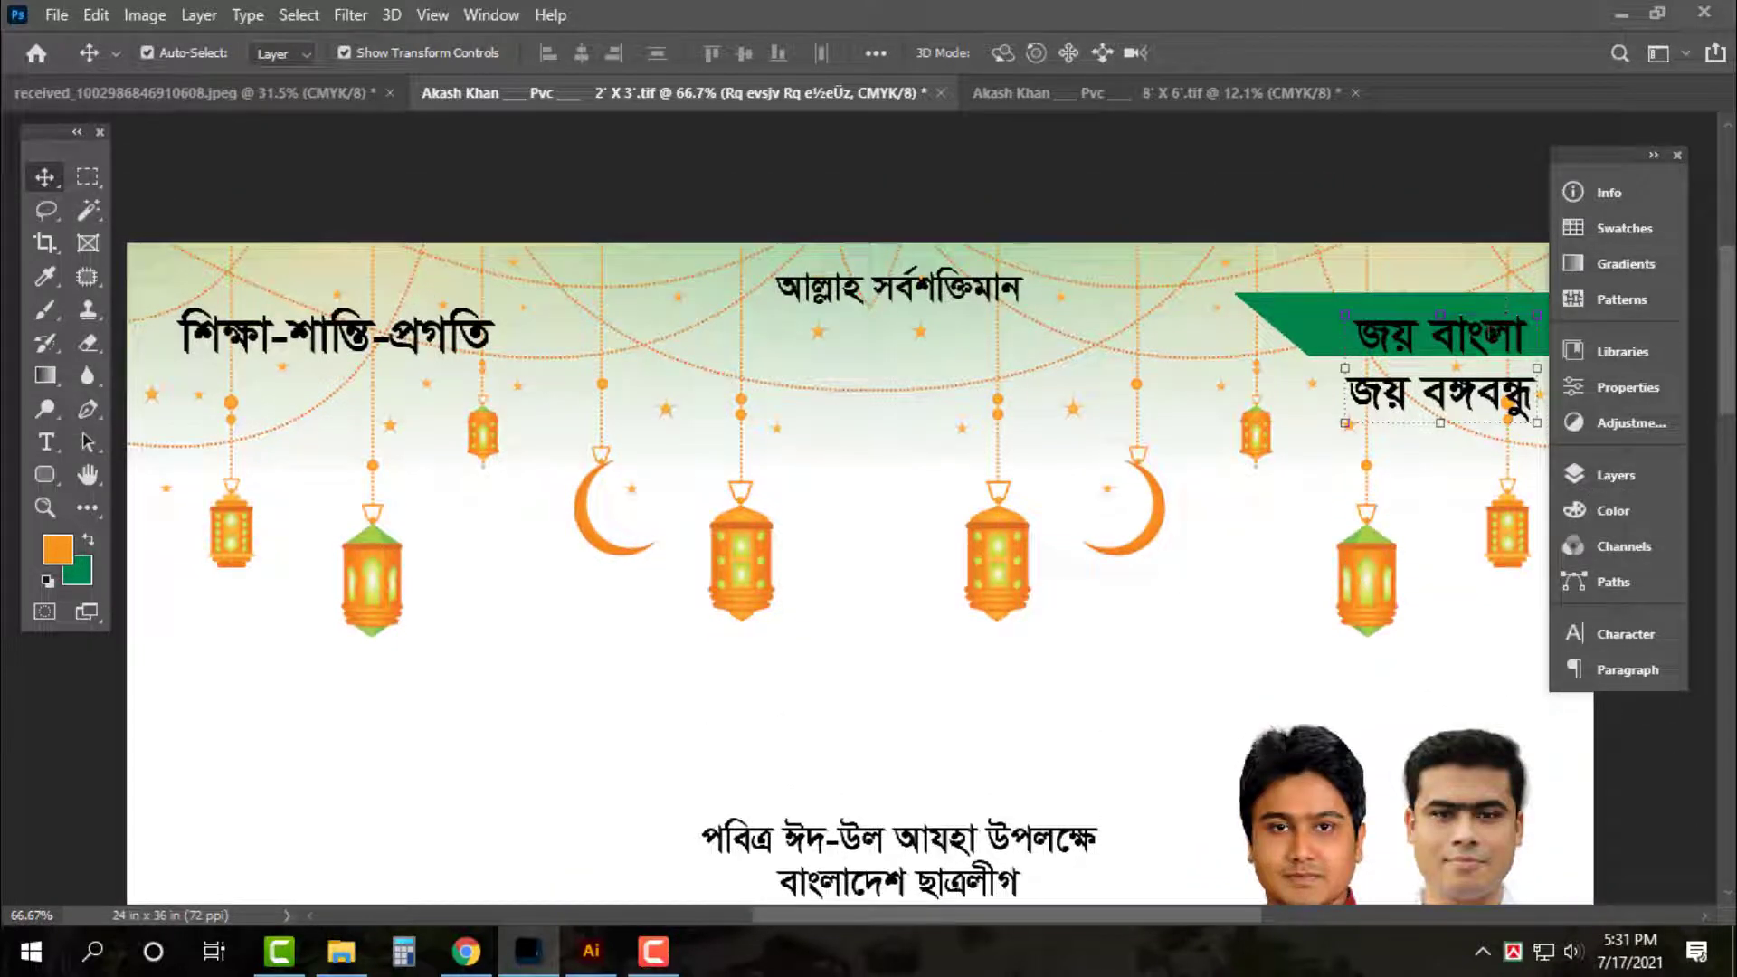
{"action": "key", "text": "Up"}
{"action": "key", "text": "Up"}
{"action": "key", "text": "Up"}
{"action": "key", "text": "Up"}
{"action": "key", "text": "Up"}
{"action": "key", "text": "Up"}
{"action": "key", "text": "Up"}
{"action": "key", "text": "Up"}
{"action": "key", "text": "Up"}
{"action": "key", "text": "Up"}
{"action": "key", "text": "Up"}
{"action": "key", "text": "Up"}
{"action": "key", "text": "ctrl+t"}
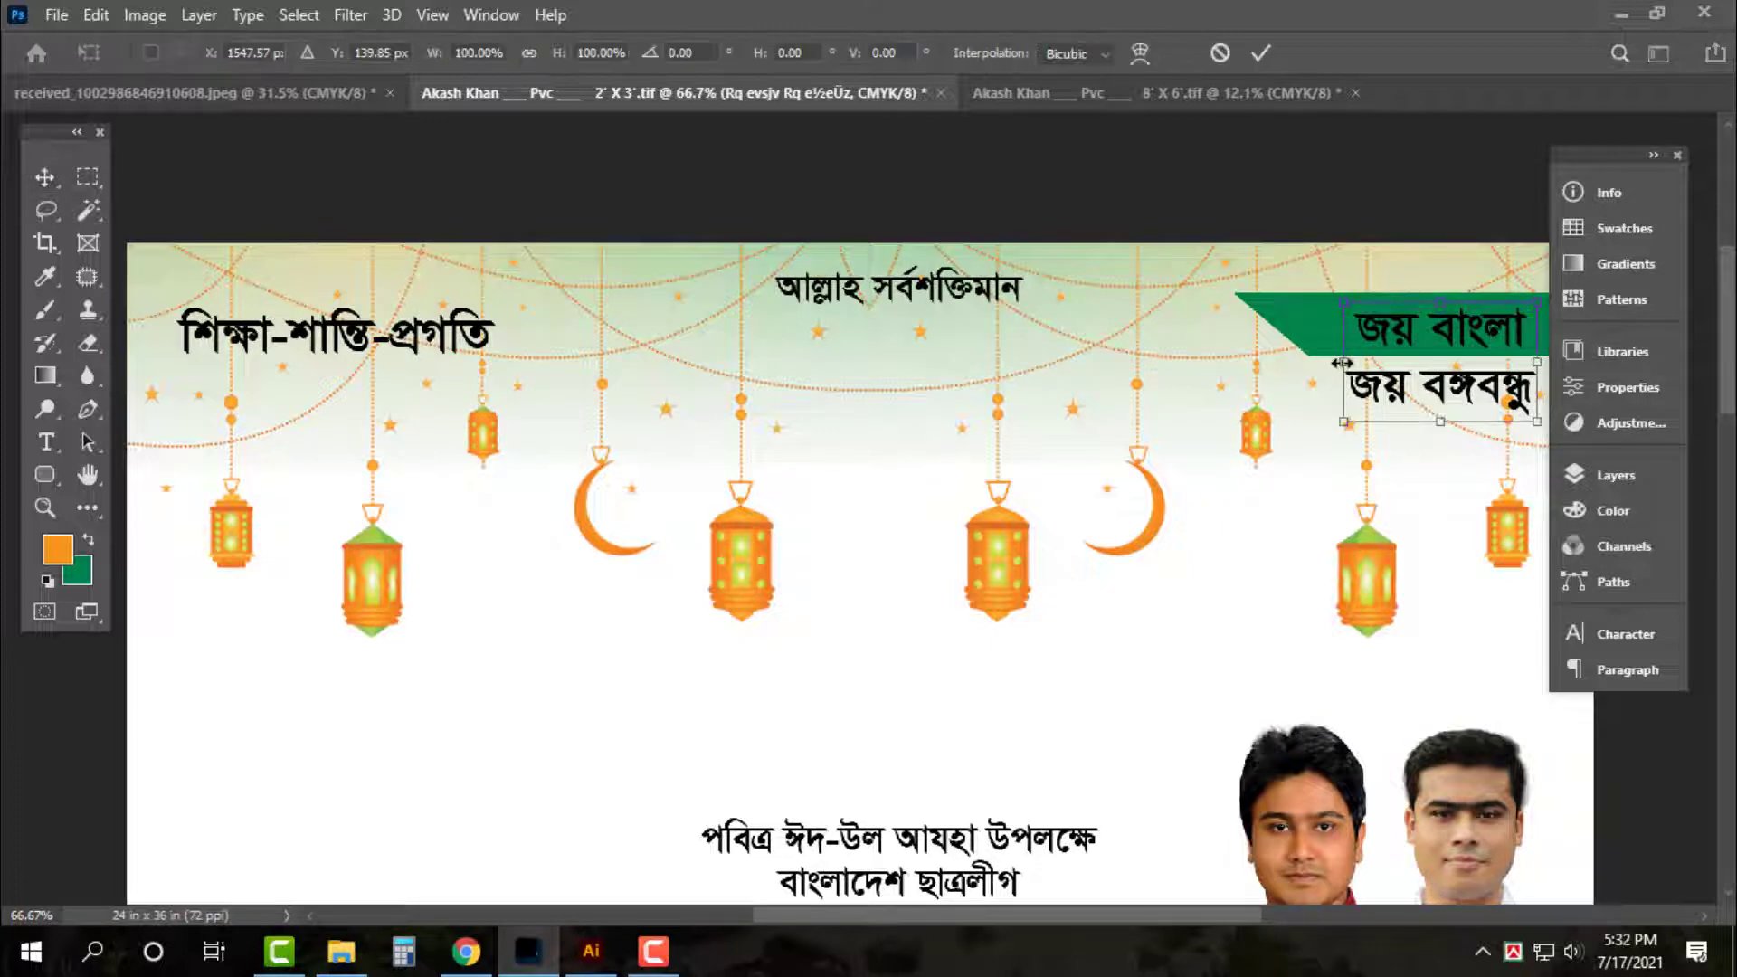
{"action": "left_click_drag", "start_coordinate": [1345, 362], "coordinate": [1295, 363]}
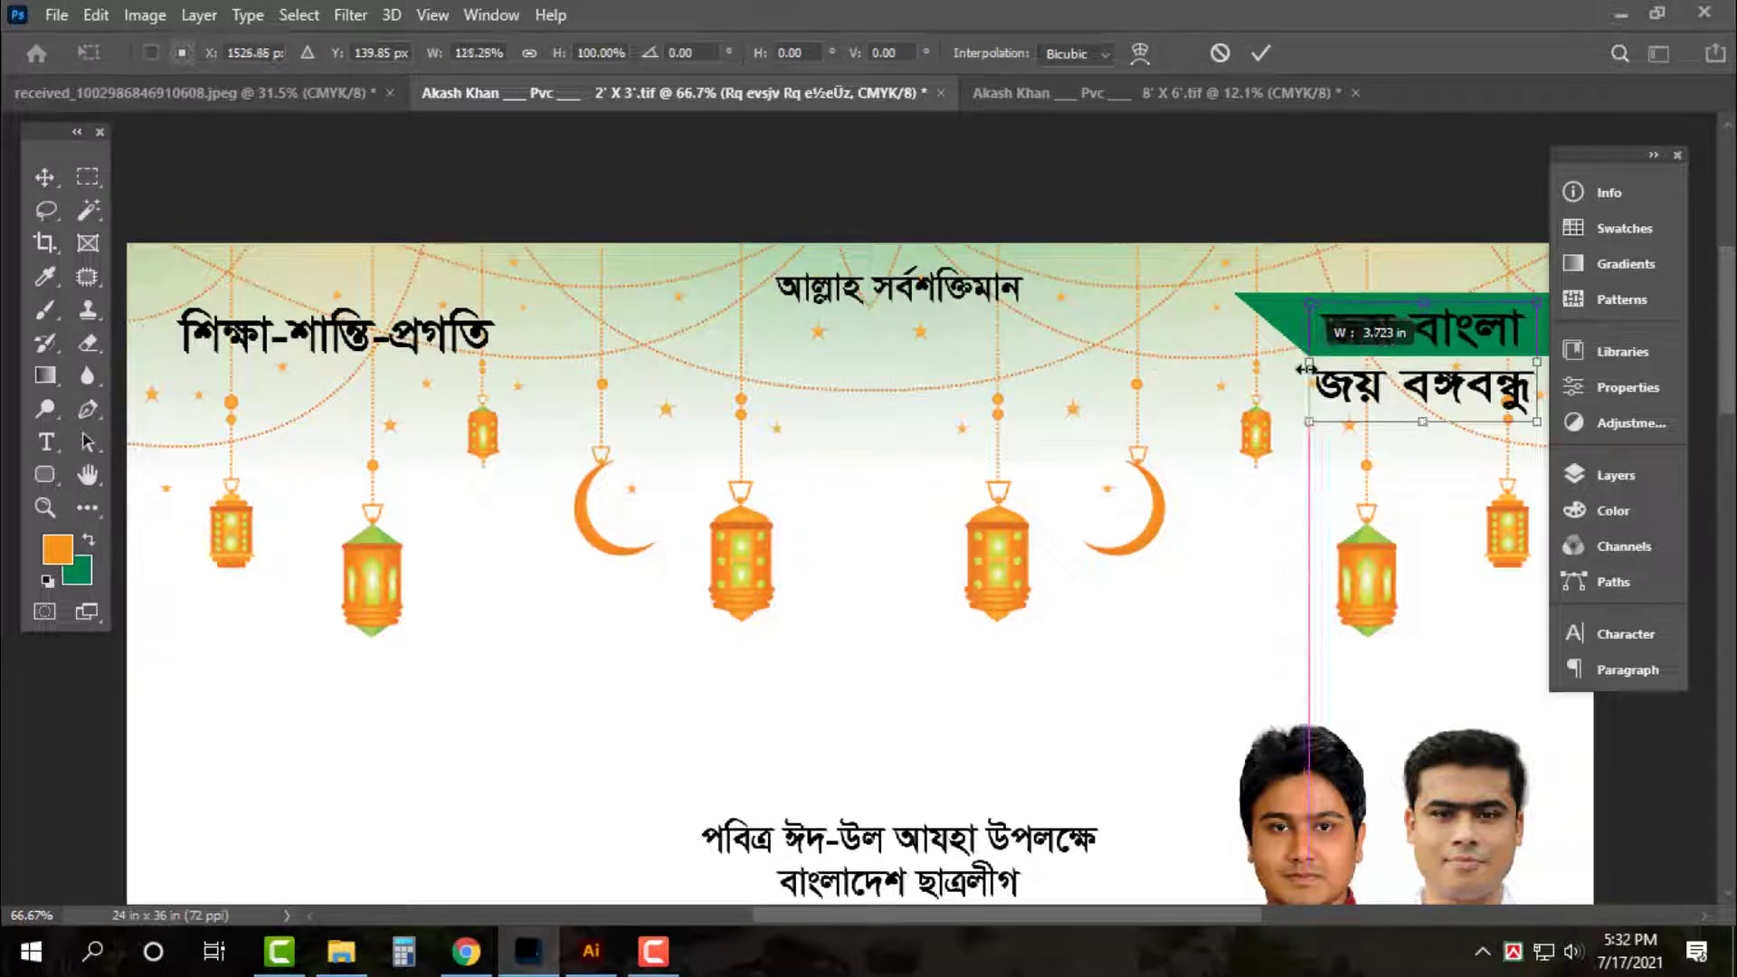
{"action": "key", "text": "Return"}
Fill the slogan text with white
{"action": "left_click", "coordinate": [85, 570]}
{"action": "left_click_drag", "start_coordinate": [588, 272], "coordinate": [212, 11]}
{"action": "key", "text": "Return"}
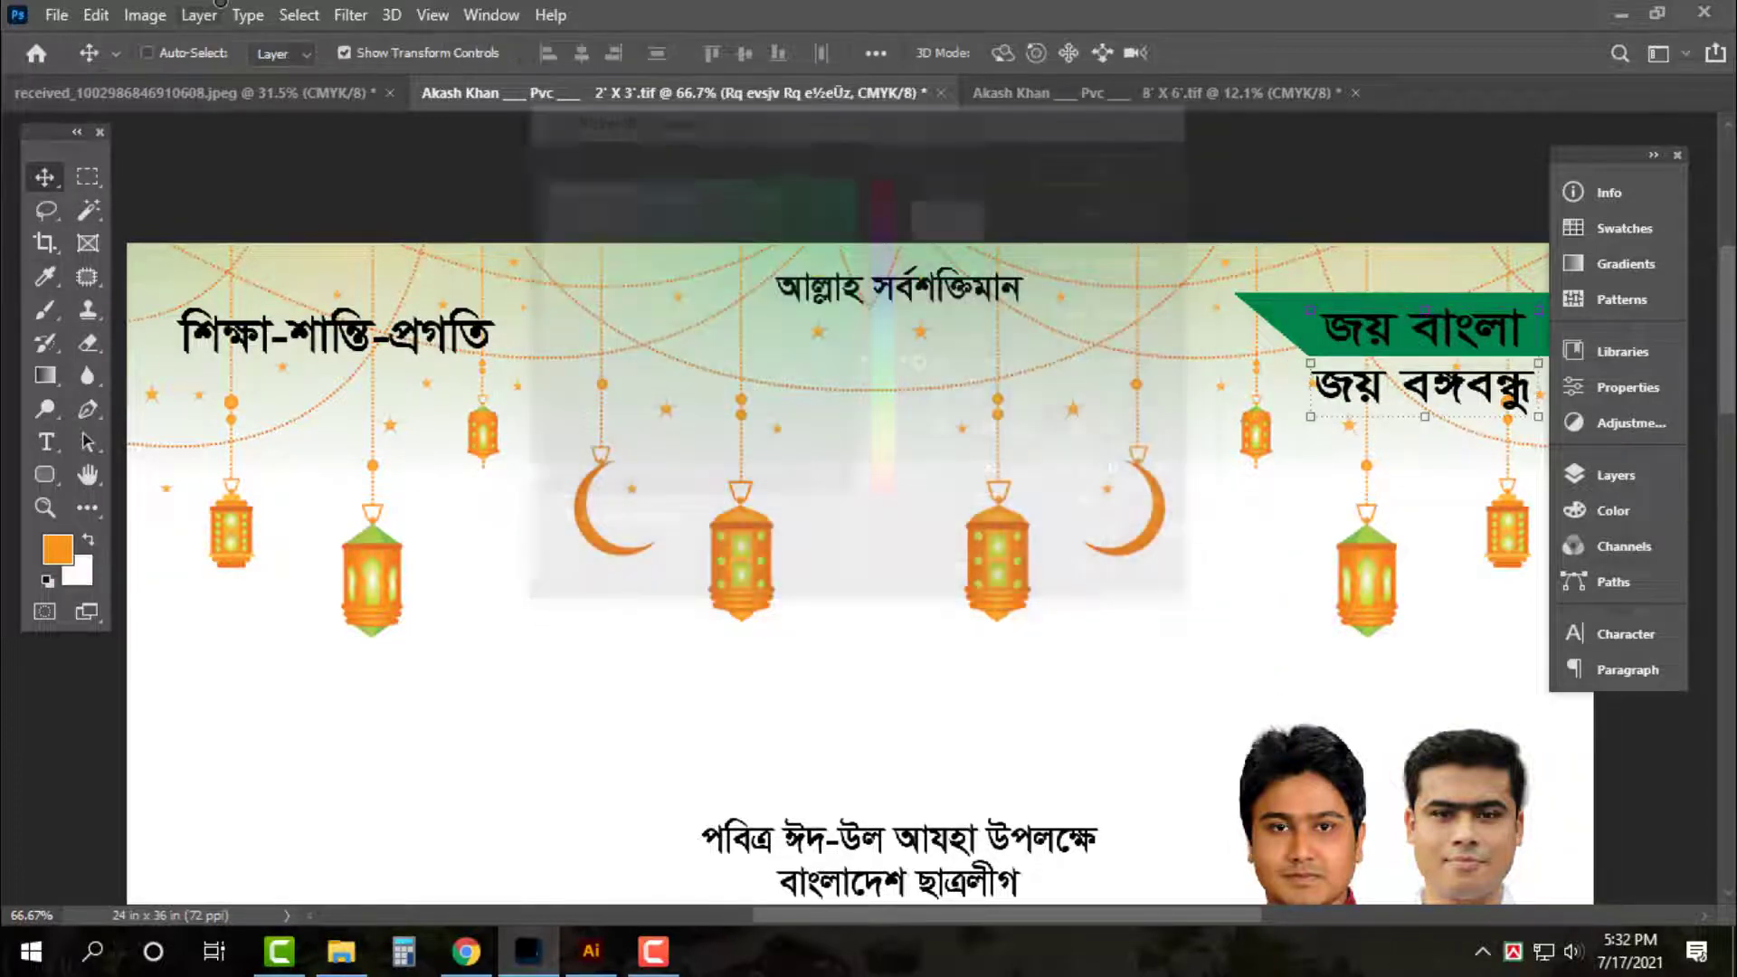
{"action": "key", "text": "ctrl+Delete"}
{"action": "left_click", "coordinate": [1346, 201]}
Duplicate the green banner below and fill the copy magenta M100 K5
{"action": "left_click_drag", "start_coordinate": [1285, 309], "coordinate": [1287, 387], "text": "alt"}
{"action": "left_click", "coordinate": [77, 576]}
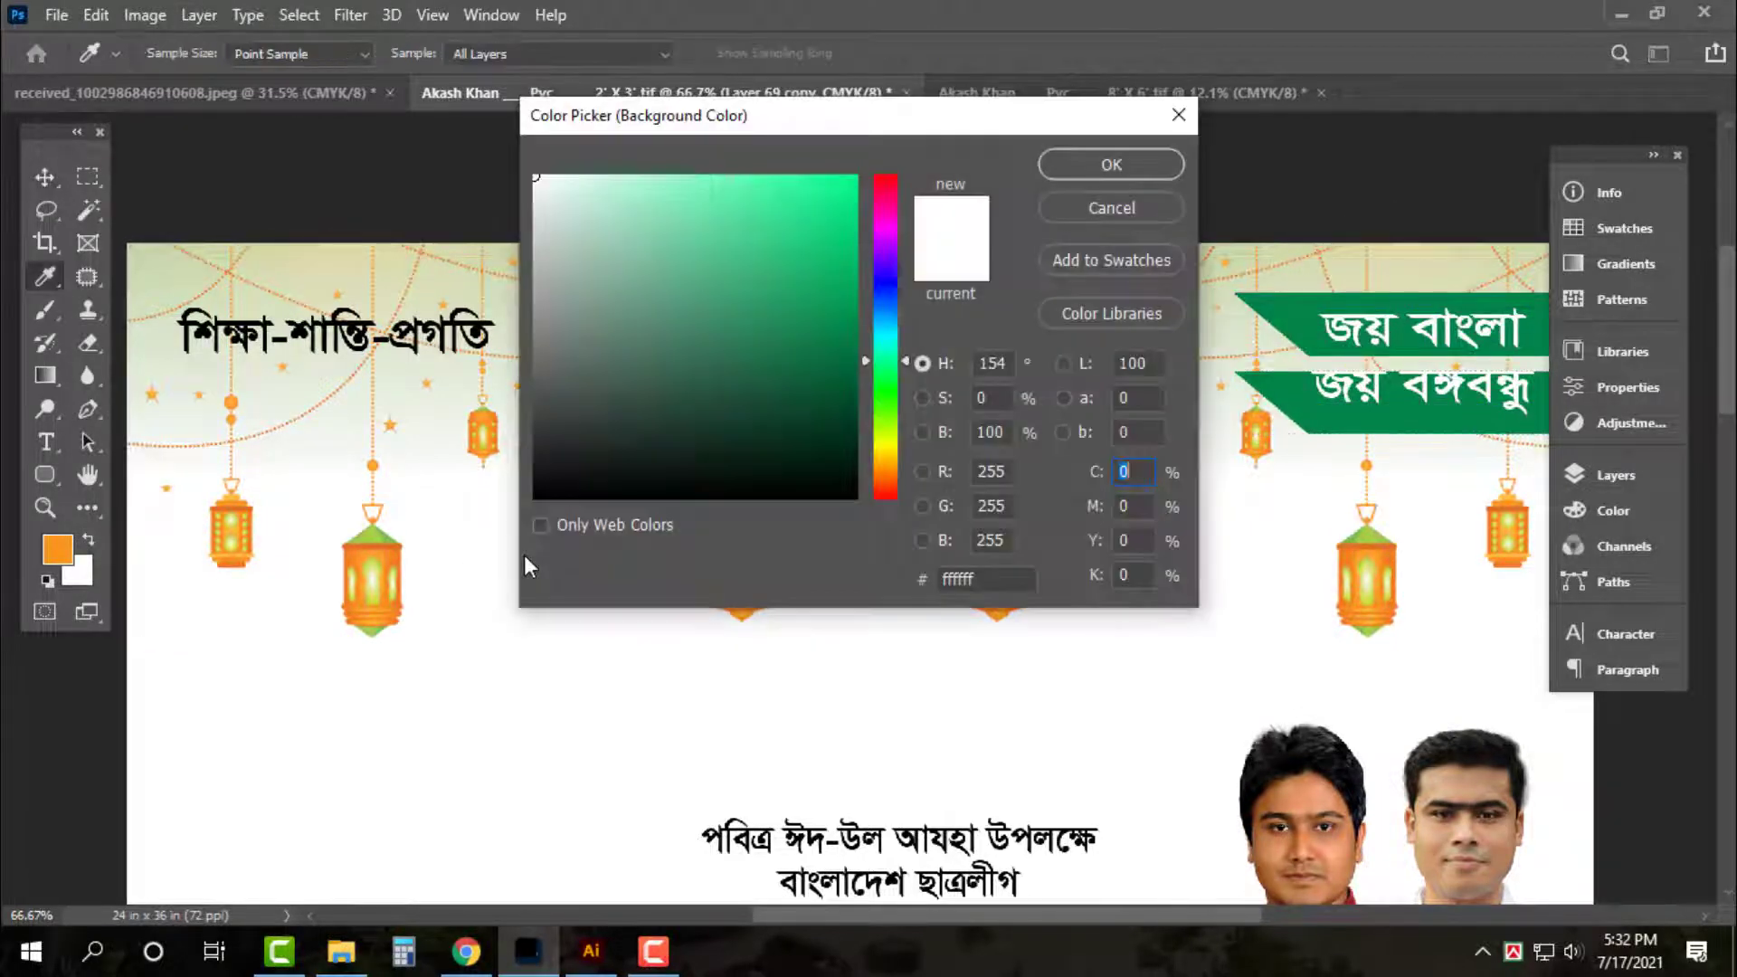
{"action": "key", "text": "Tab"}
{"action": "type", "text": "100"}
{"action": "key", "text": "Tab"}
{"action": "key", "text": "Tab"}
{"action": "type", "text": "5"}
{"action": "key", "text": "Return"}
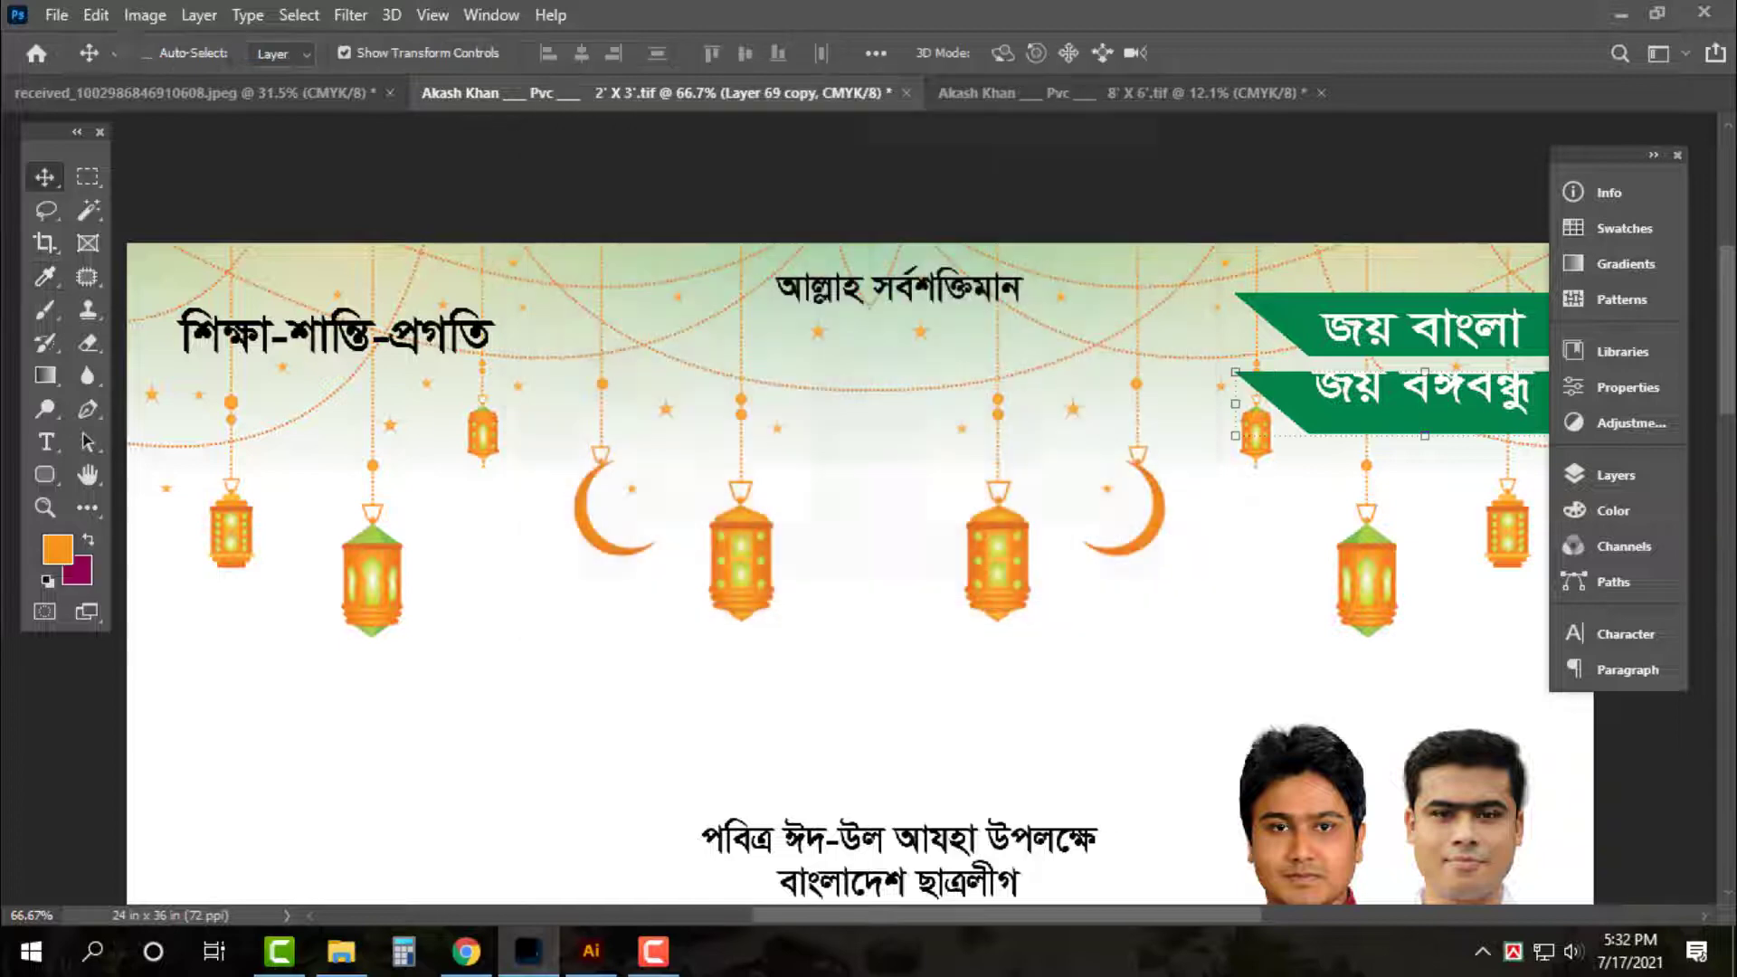
{"action": "key", "text": "ctrl+Delete"}
Set the slogan's leading to 80 pt
{"action": "left_click", "coordinate": [1416, 333]}
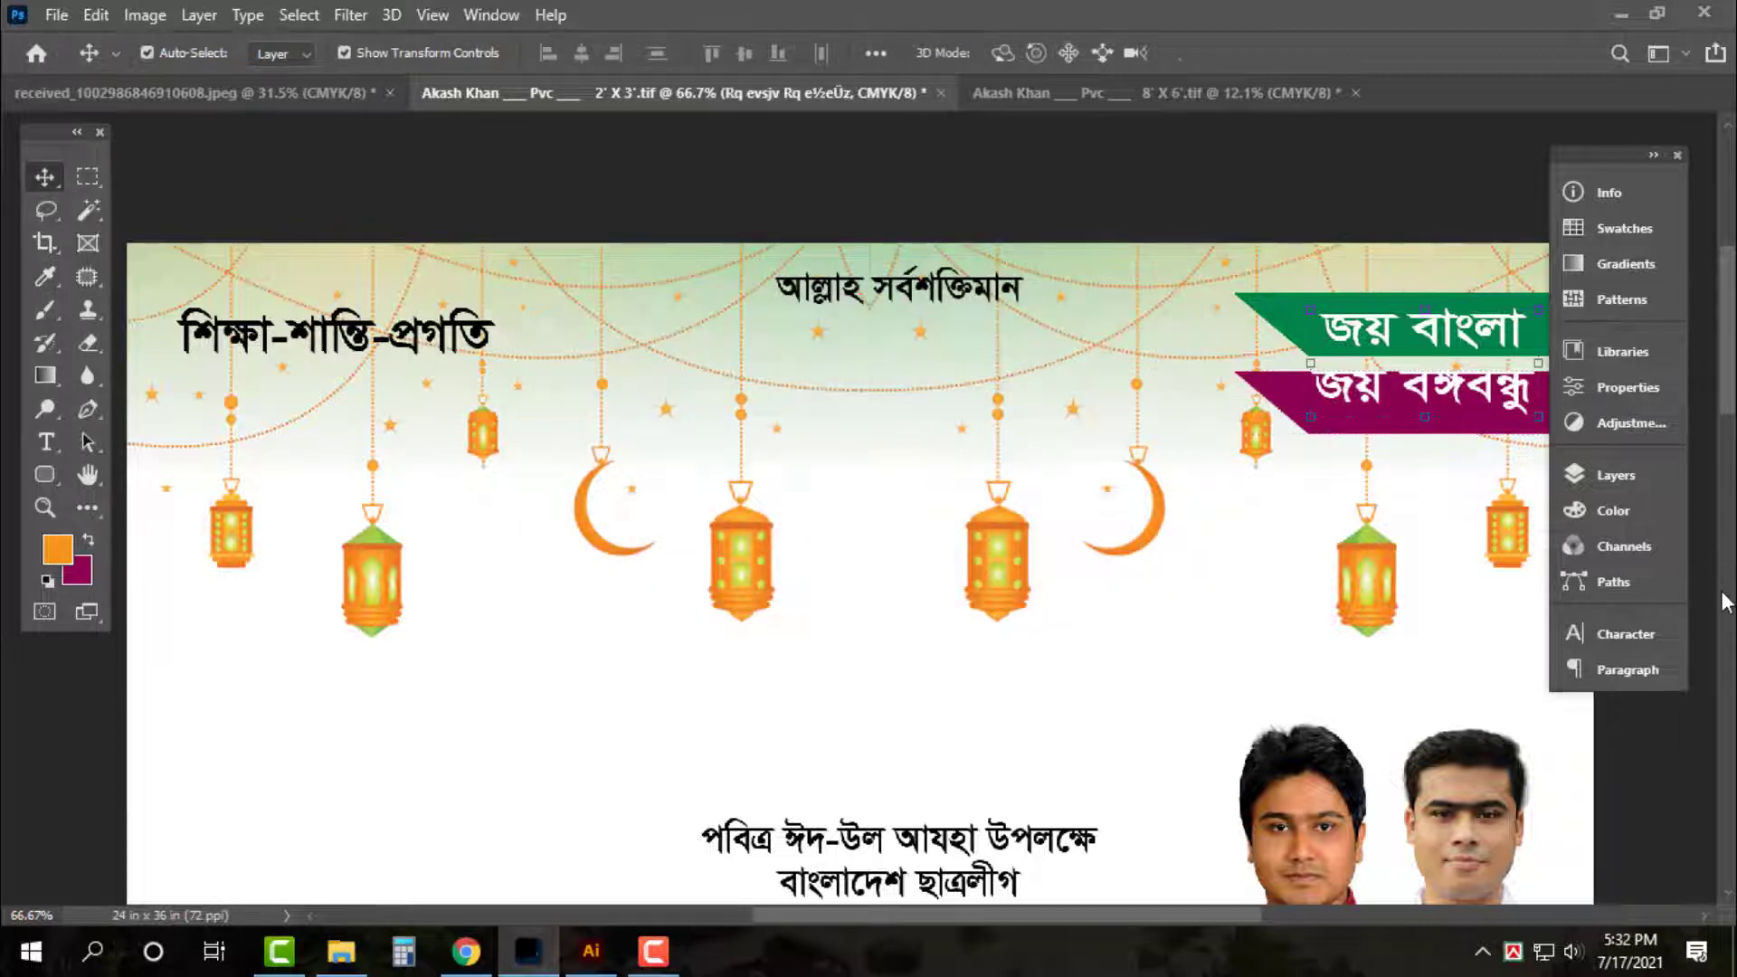
{"action": "left_click", "coordinate": [1621, 635]}
{"action": "type", "text": "12"}
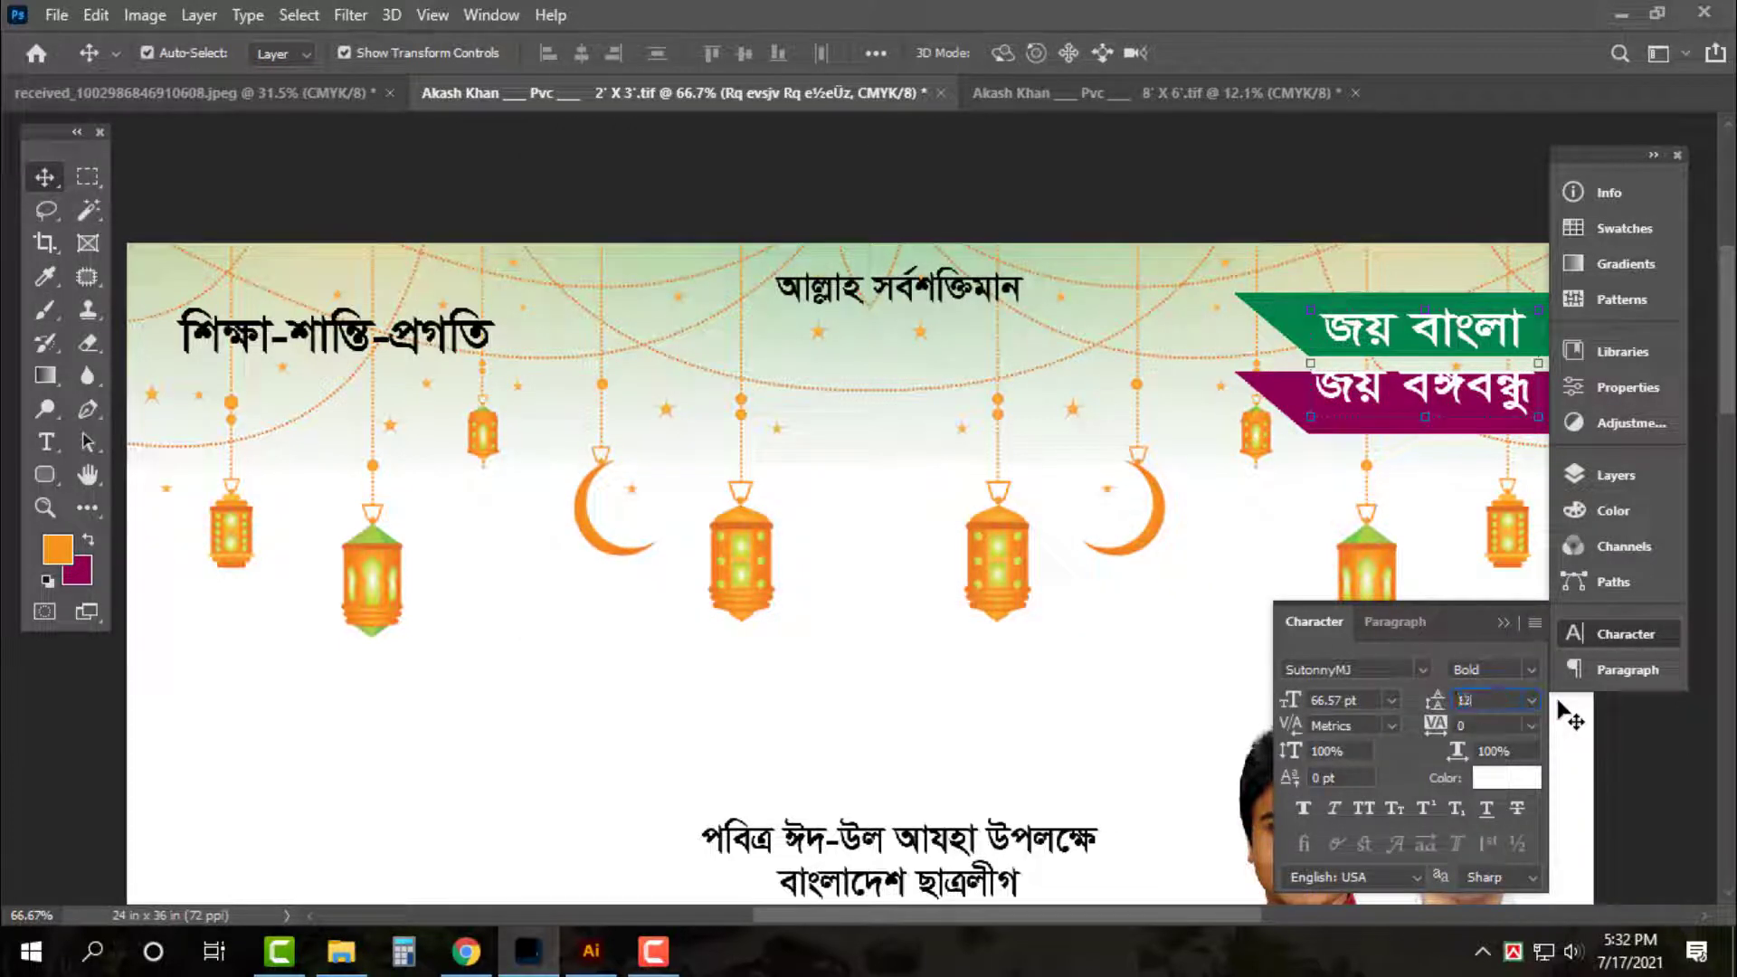
{"action": "type", "text": "0"}
{"action": "key", "text": "Return"}
{"action": "type", "text": "8"}
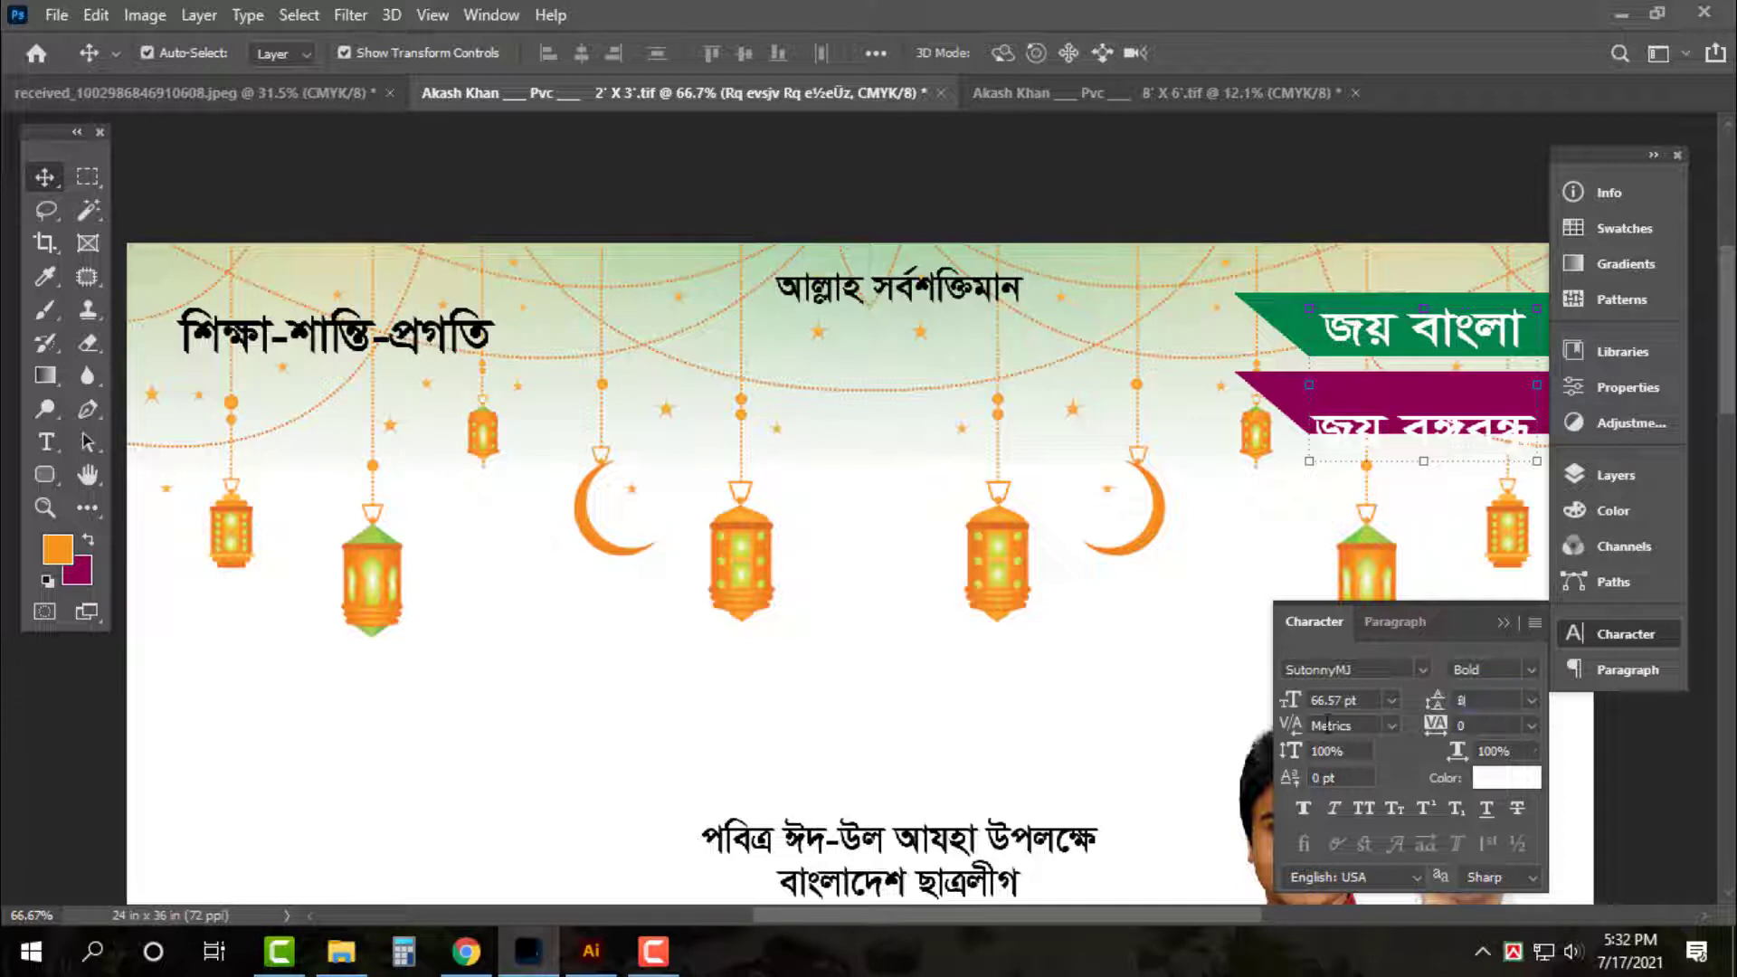
{"action": "type", "text": "0"}
{"action": "key", "text": "Return"}
{"action": "left_click_drag", "start_coordinate": [1427, 440], "coordinate": [1427, 445]}
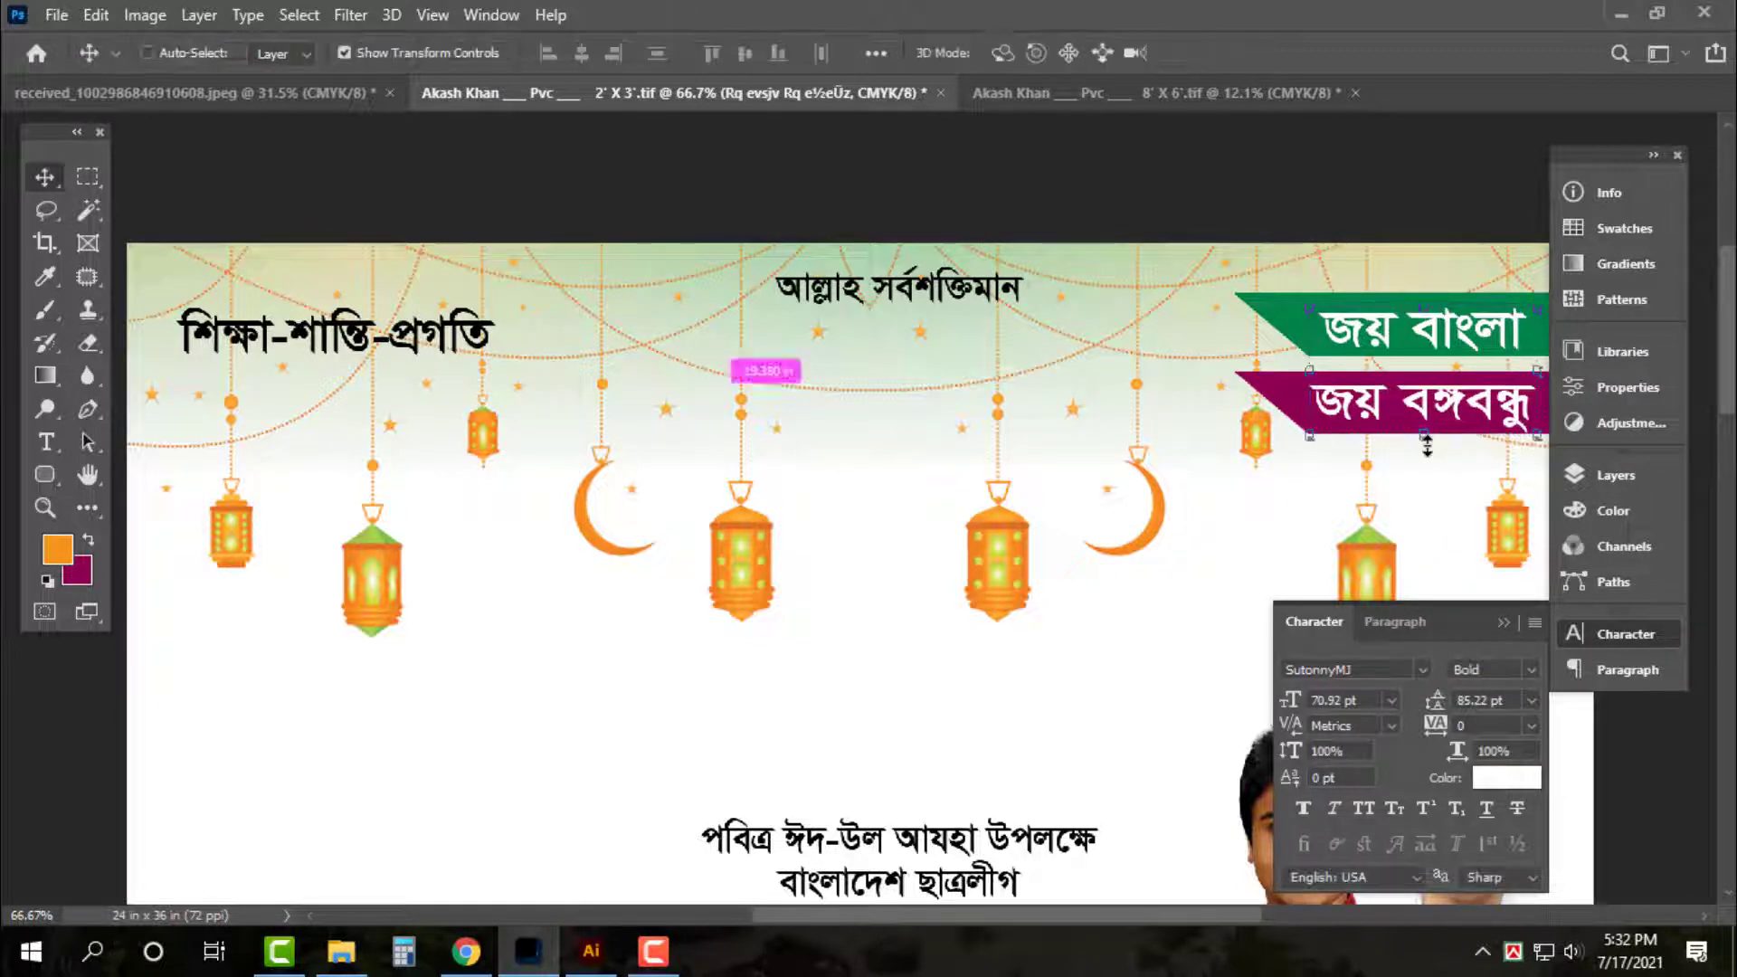
{"action": "key", "text": "ctrl+z"}
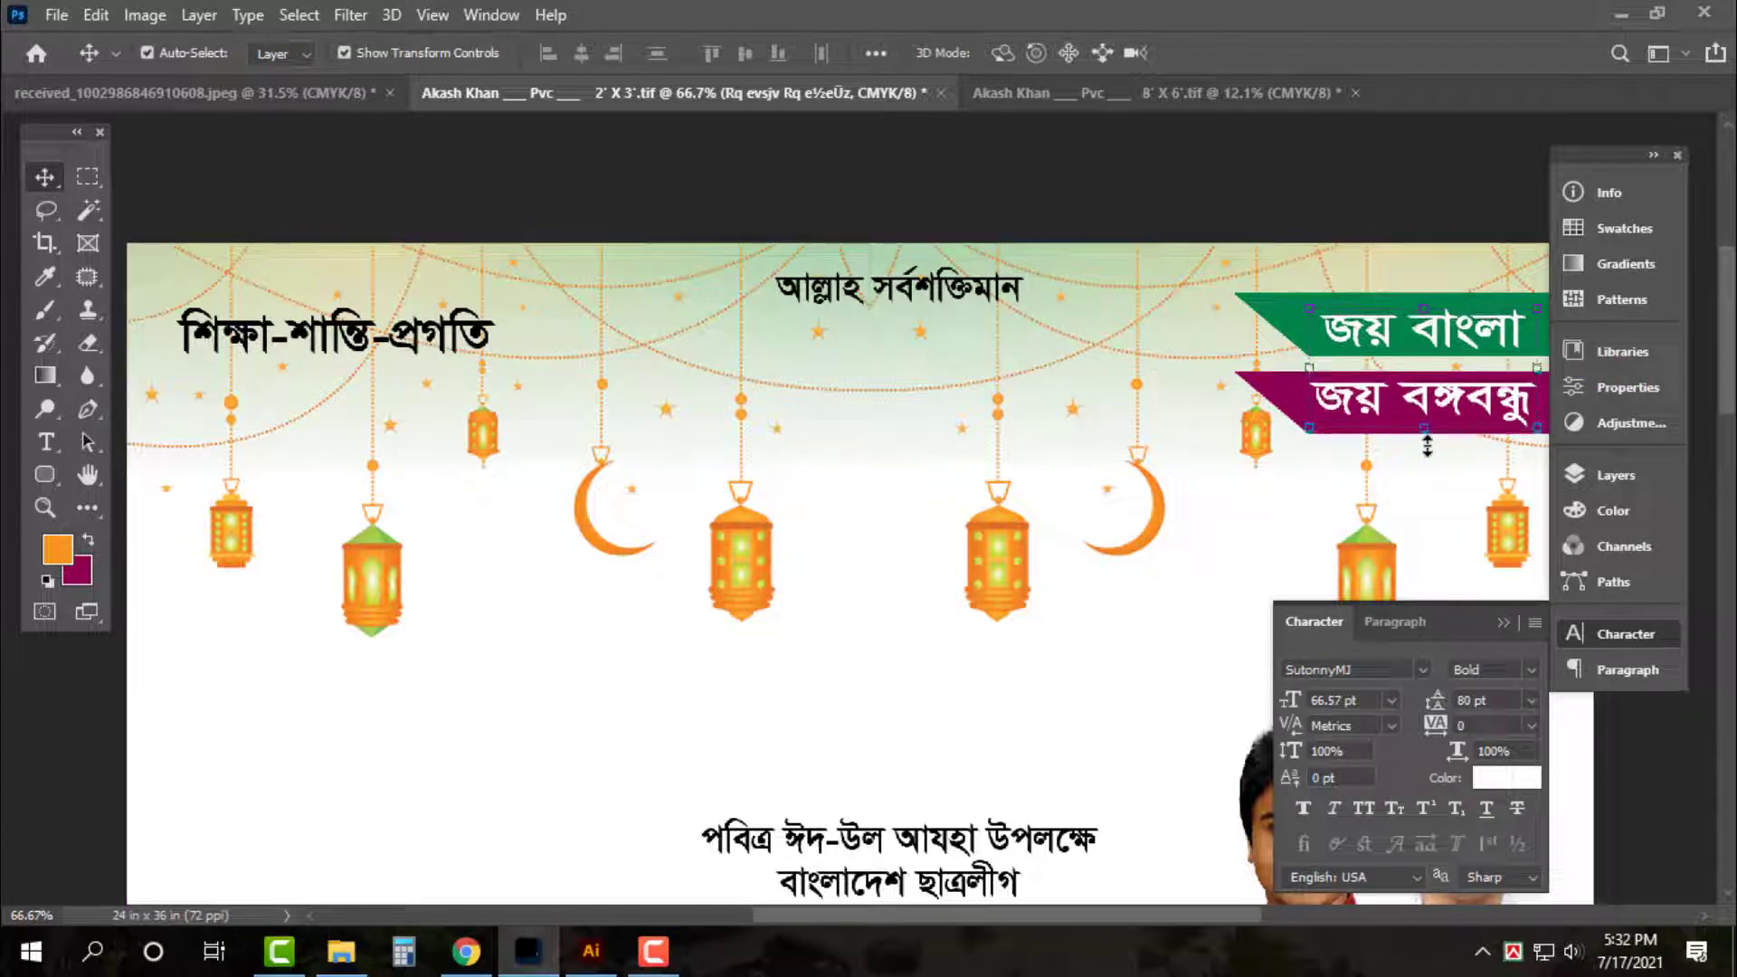
{"action": "left_click", "coordinate": [1115, 201]}
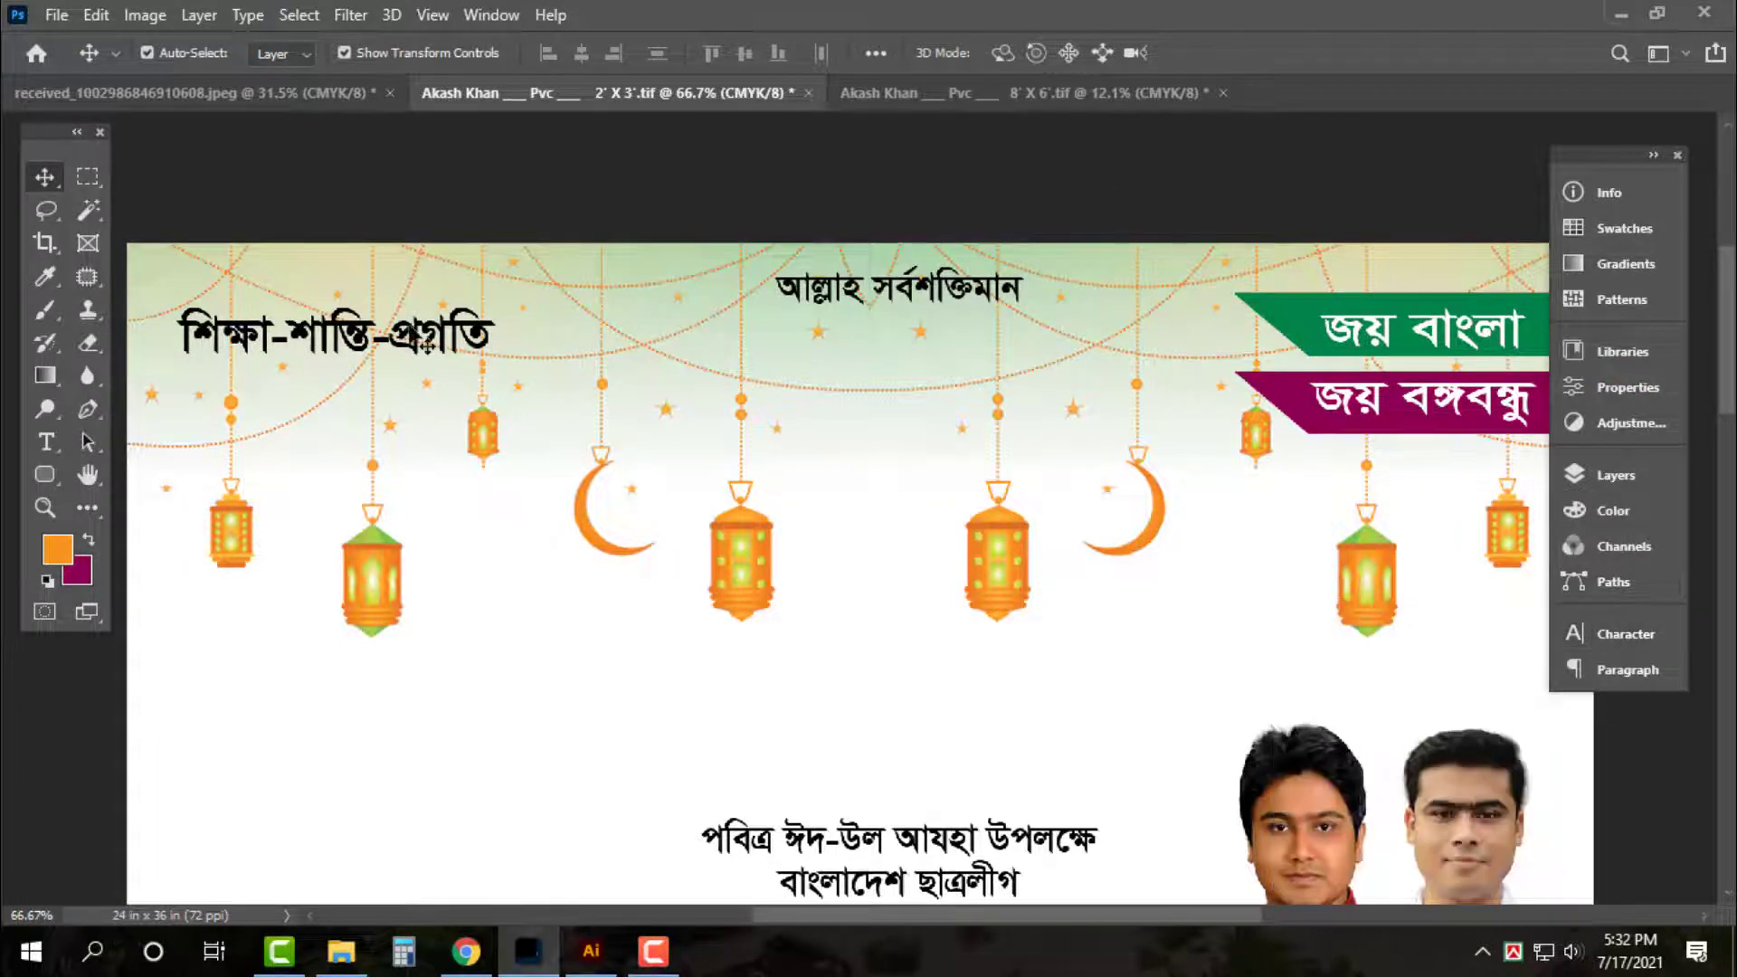
Add a 6 px white outside stroke to the শিক্ষা-শান্তি-প্রগতি heading layer
{"action": "left_click", "coordinate": [427, 345]}
{"action": "left_click", "coordinate": [1659, 485]}
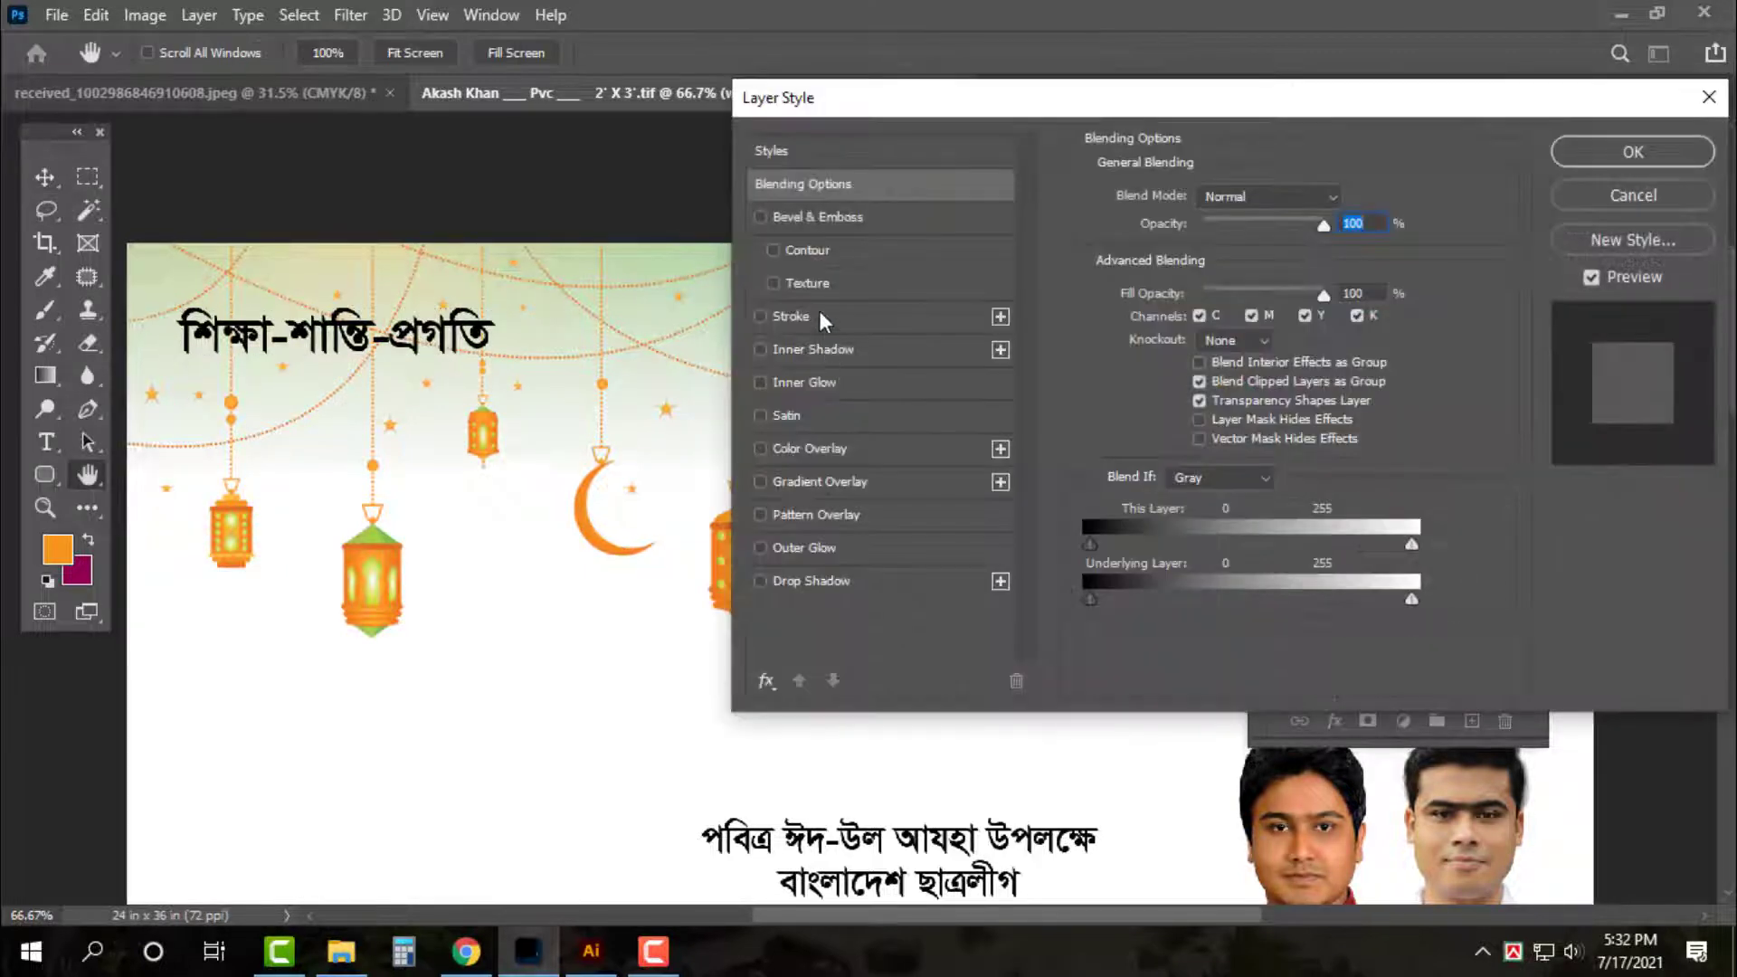
{"action": "left_click", "coordinate": [819, 316]}
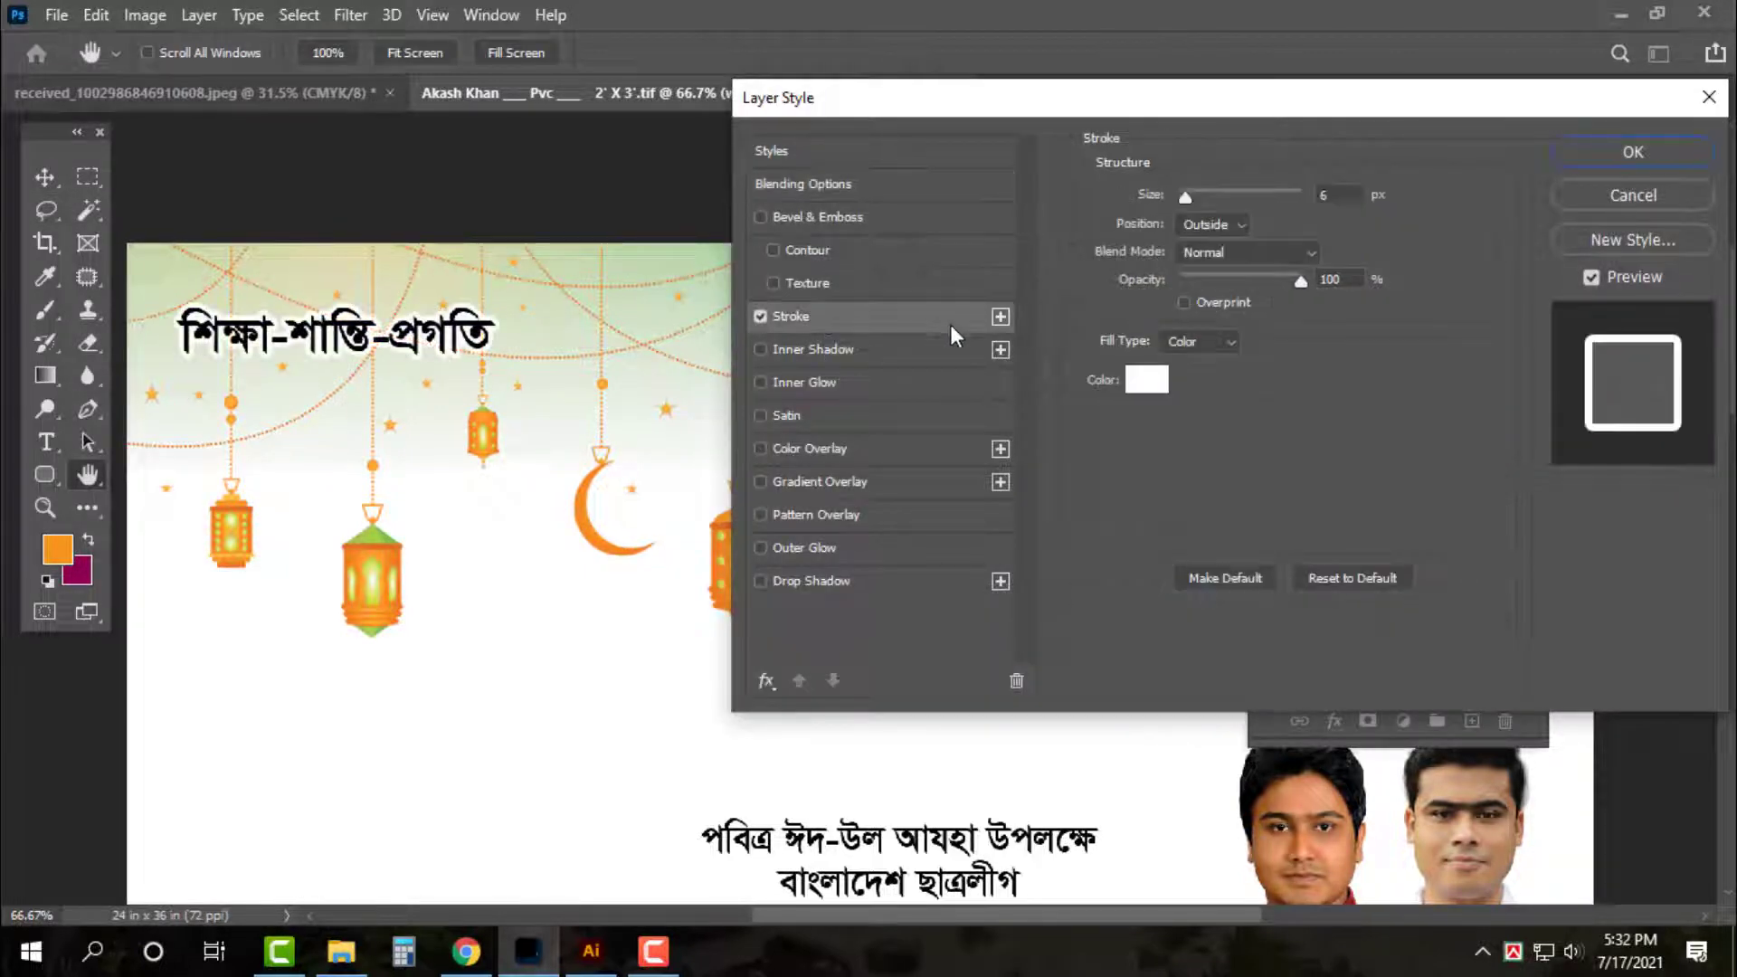
{"action": "key", "text": "Return"}
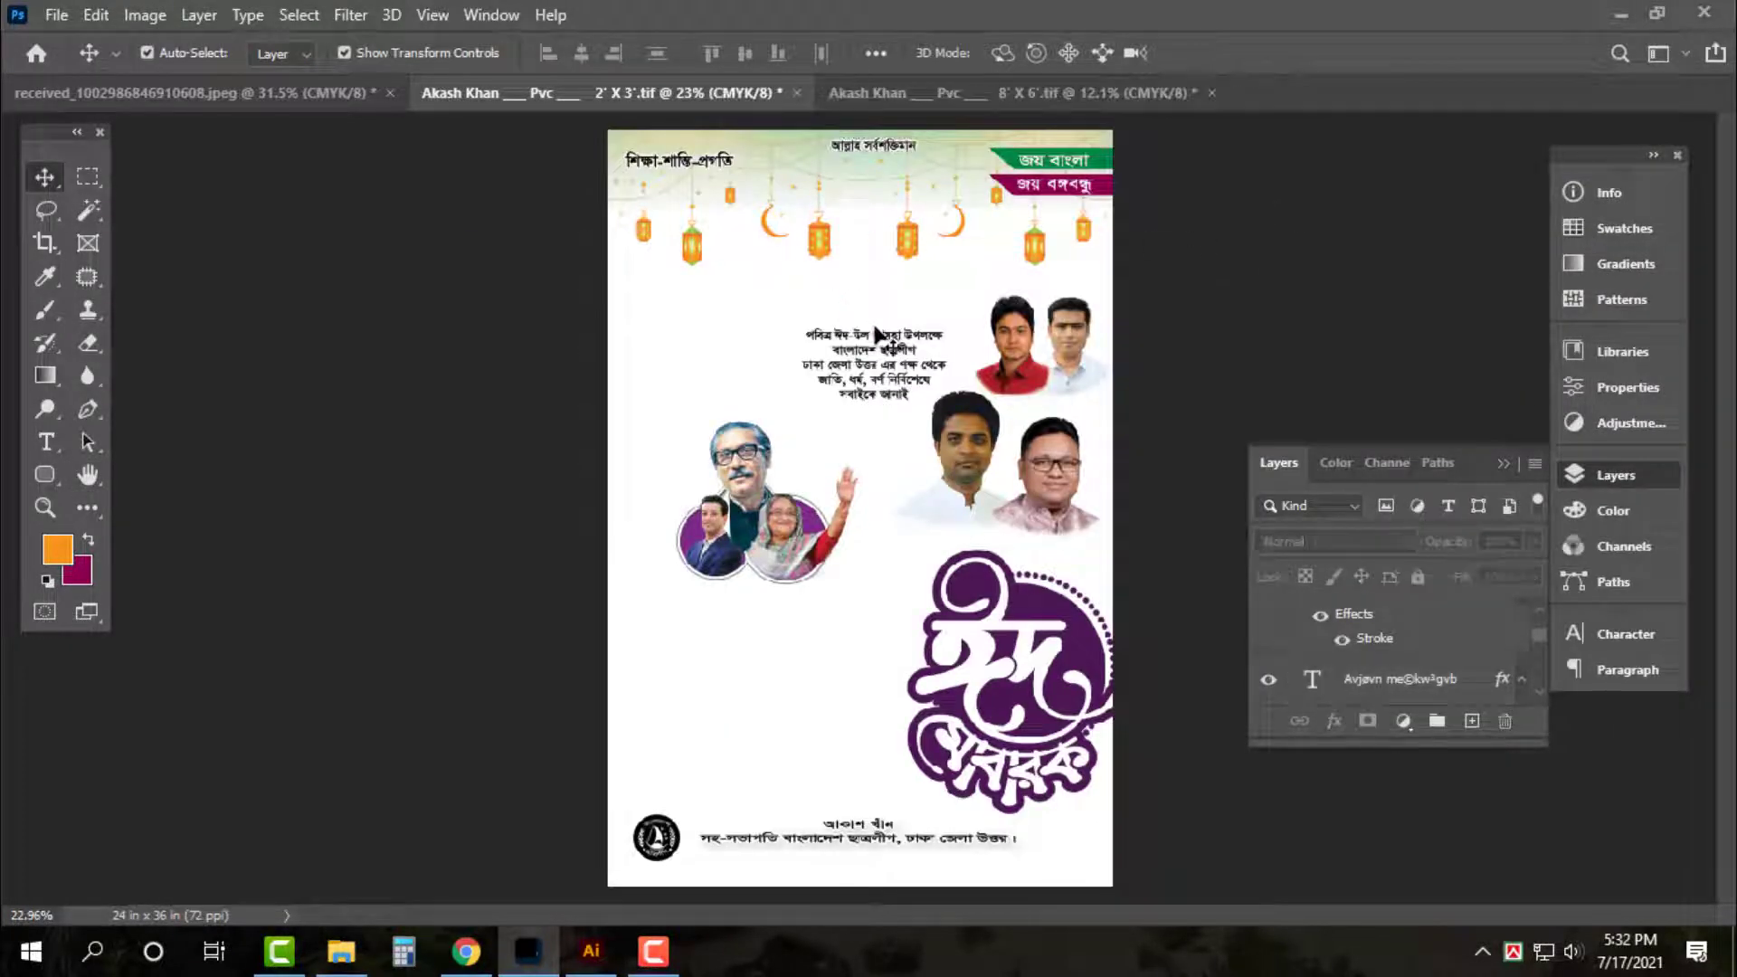
Move the leaders' photo group up to the poster's top-left
{"action": "left_click_drag", "start_coordinate": [776, 525], "coordinate": [778, 319]}
{"action": "left_click", "coordinate": [1248, 255]}
{"action": "key", "text": "ctrl+0"}
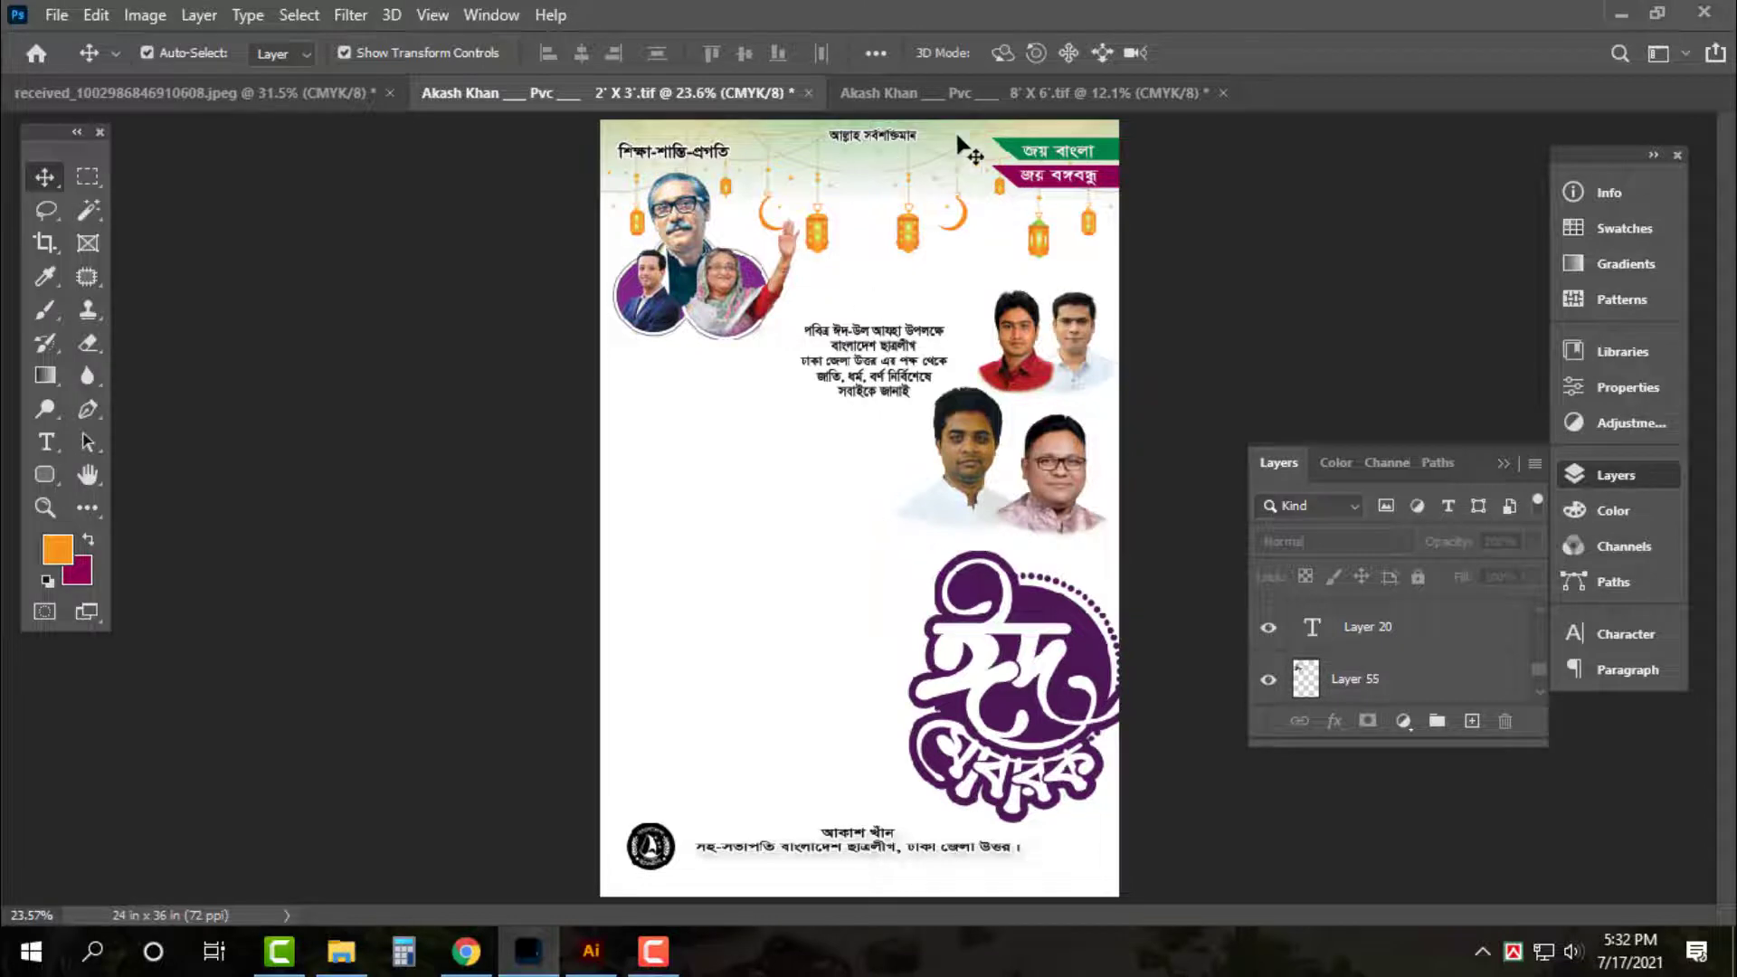
Drag the bearded man's portrait in from the 8'×6' poster, then close that file without saving
{"action": "left_click_drag", "start_coordinate": [961, 144], "coordinate": [756, 686]}
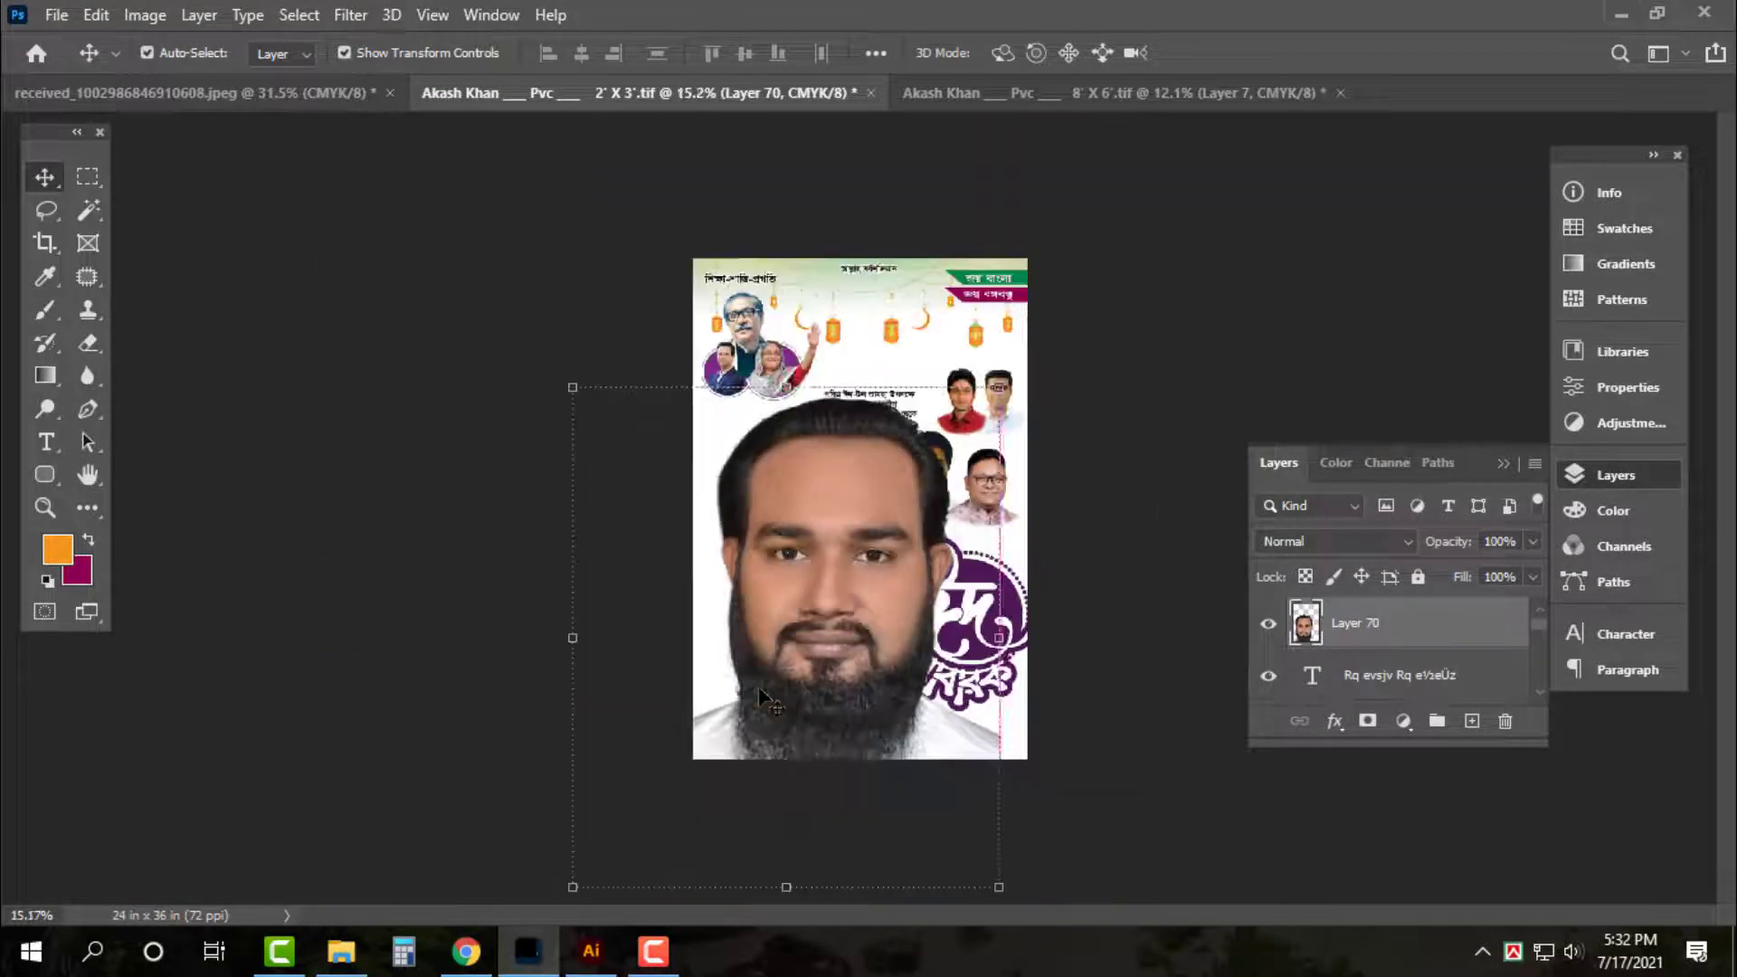
{"action": "left_click", "coordinate": [1084, 94]}
{"action": "key", "text": "ctrl+w"}
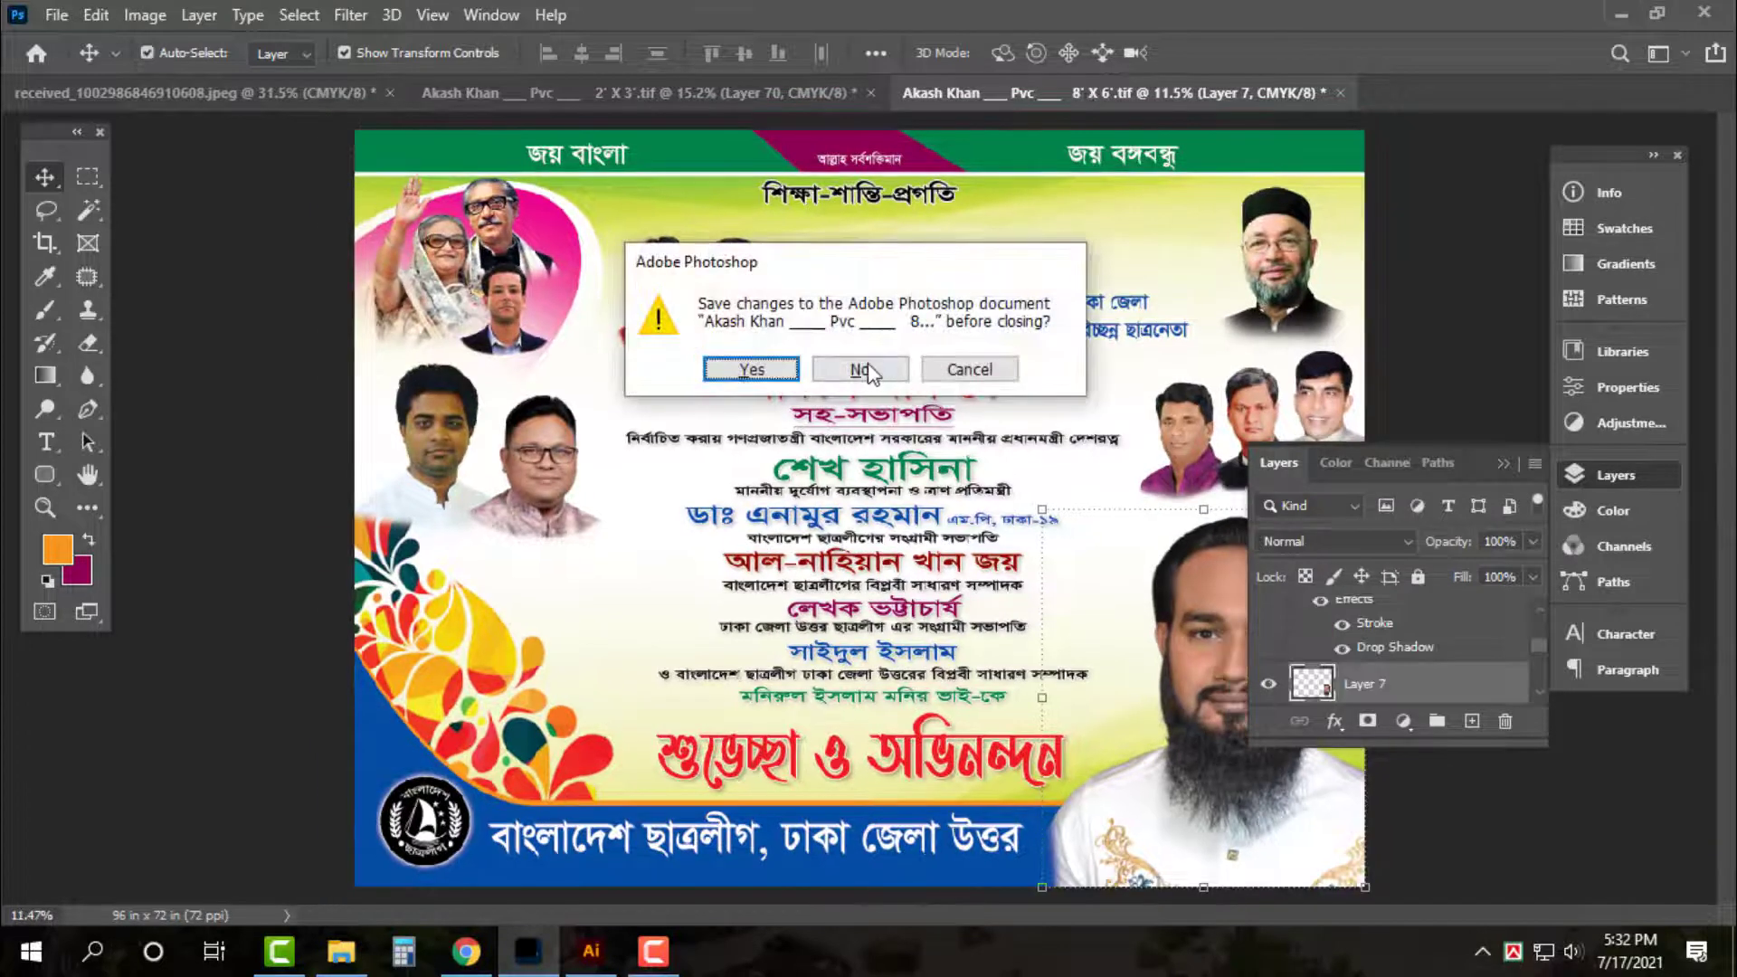
{"action": "left_click", "coordinate": [864, 370]}
Free Transform the portrait to about 56% and place it at the bottom-right
{"action": "key", "text": "ctrl+t"}
{"action": "left_click_drag", "start_coordinate": [999, 389], "coordinate": [899, 506]}
{"action": "right_click", "coordinate": [800, 639]}
{"action": "left_click", "coordinate": [868, 601]}
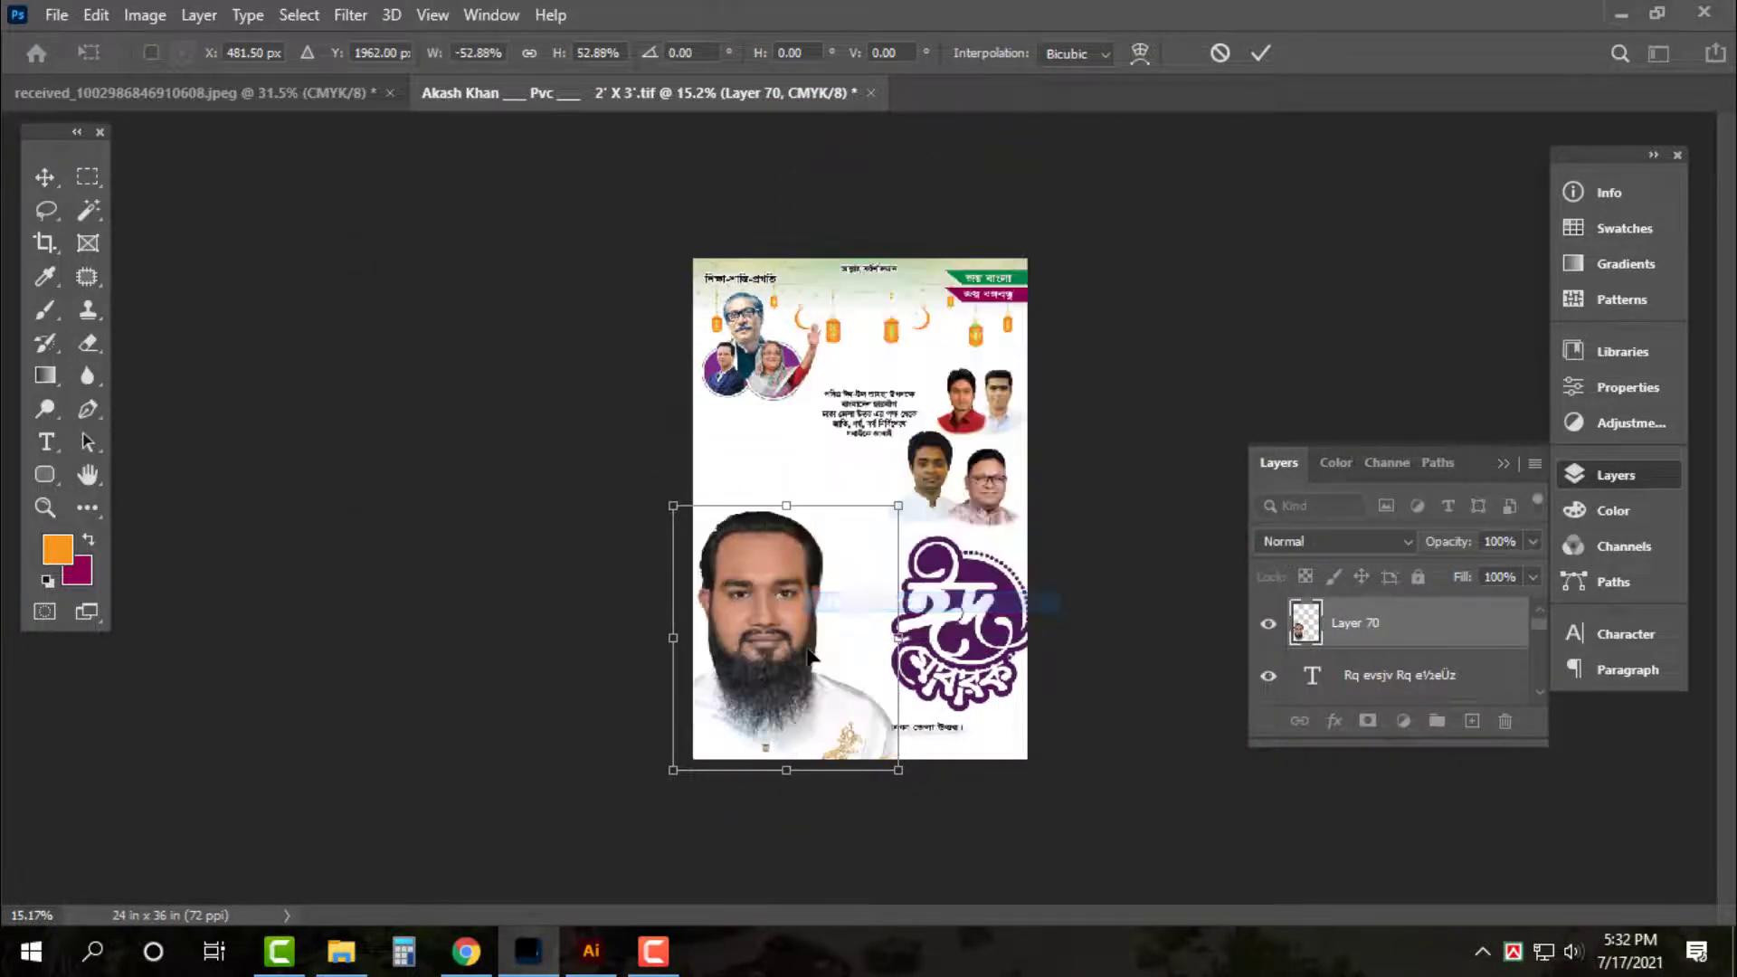
{"action": "left_click_drag", "start_coordinate": [811, 658], "coordinate": [831, 579]}
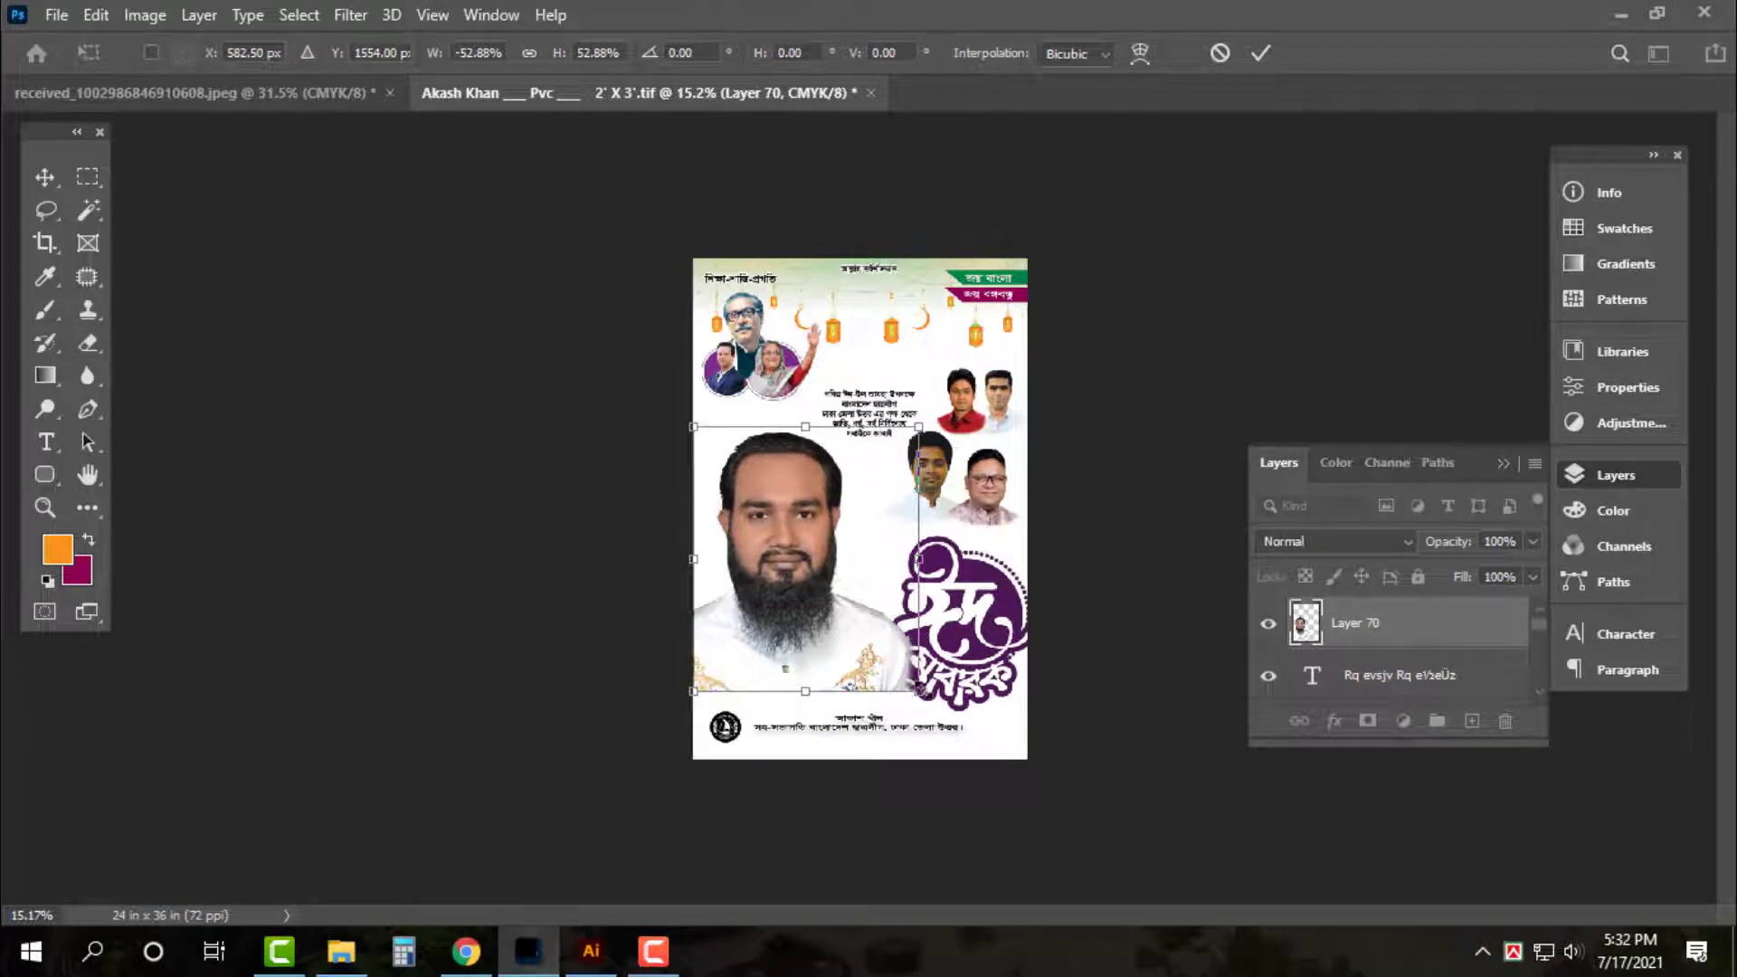
{"action": "left_click_drag", "start_coordinate": [920, 691], "coordinate": [931, 704]}
{"action": "right_click", "coordinate": [770, 547]}
{"action": "left_click", "coordinate": [805, 496]}
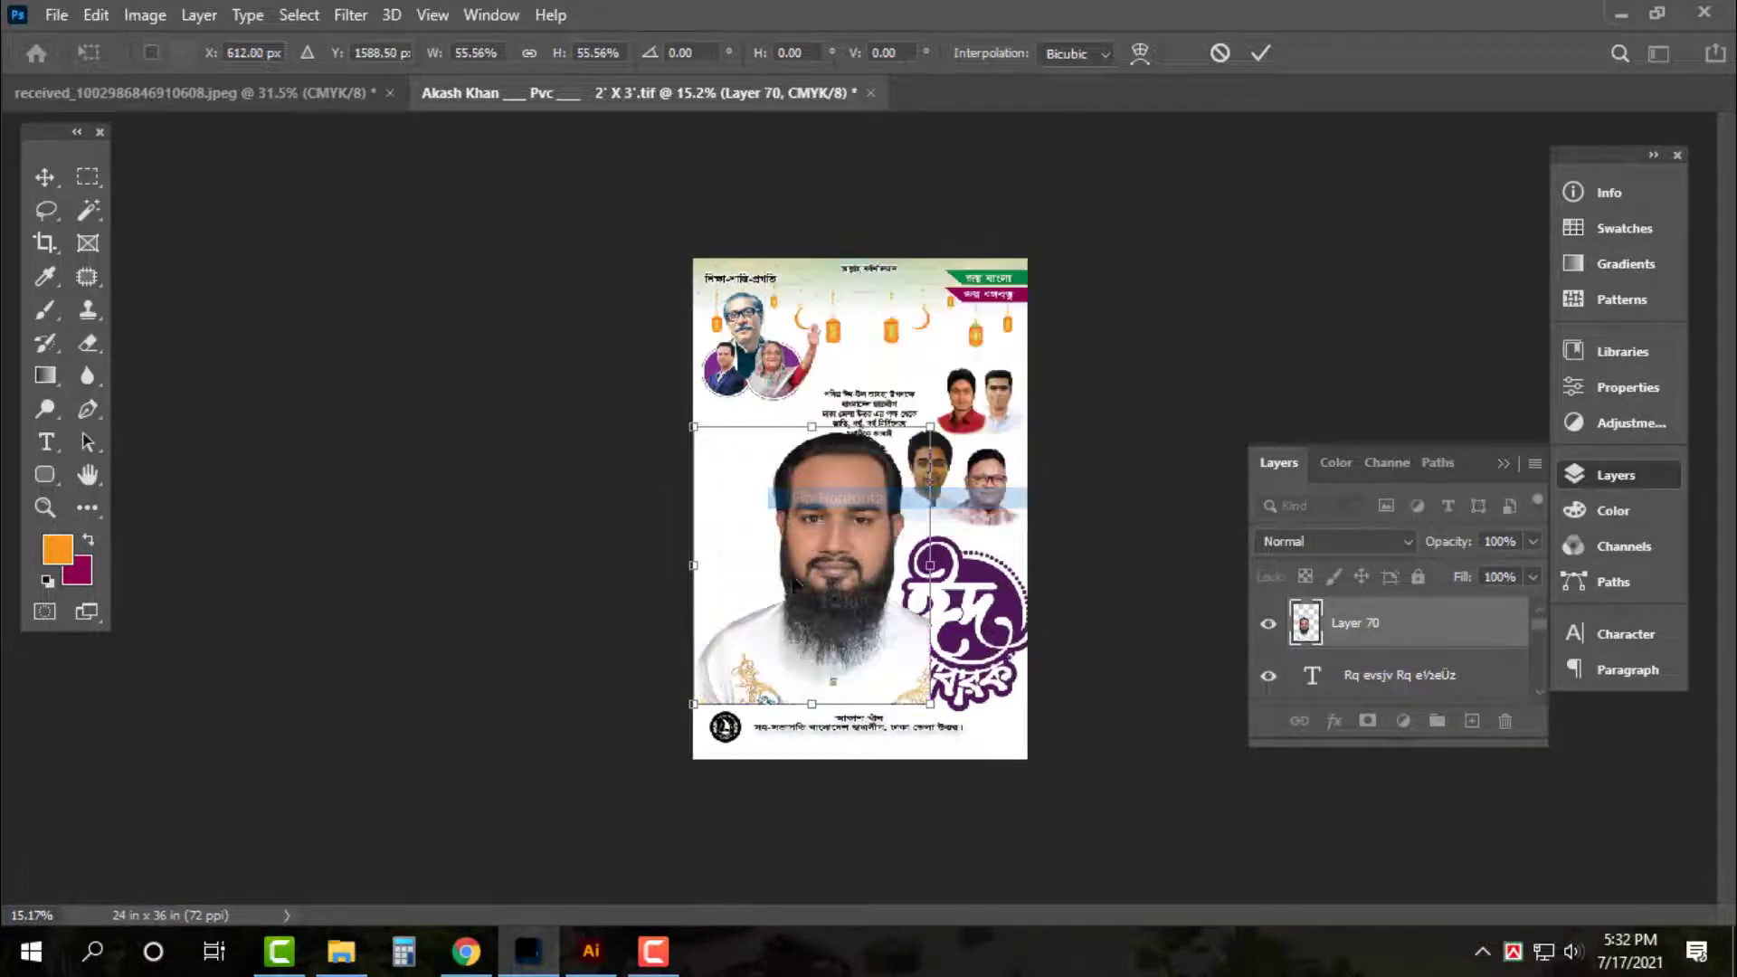
{"action": "left_click_drag", "start_coordinate": [814, 514], "coordinate": [828, 560]}
{"action": "key", "text": "Return"}
Restack the portrait layer to sit just above the background
{"action": "key", "text": "ctrl+shift+bracketleft"}
{"action": "key", "text": "ctrl+bracketright"}
{"action": "key", "text": "ctrl+0"}
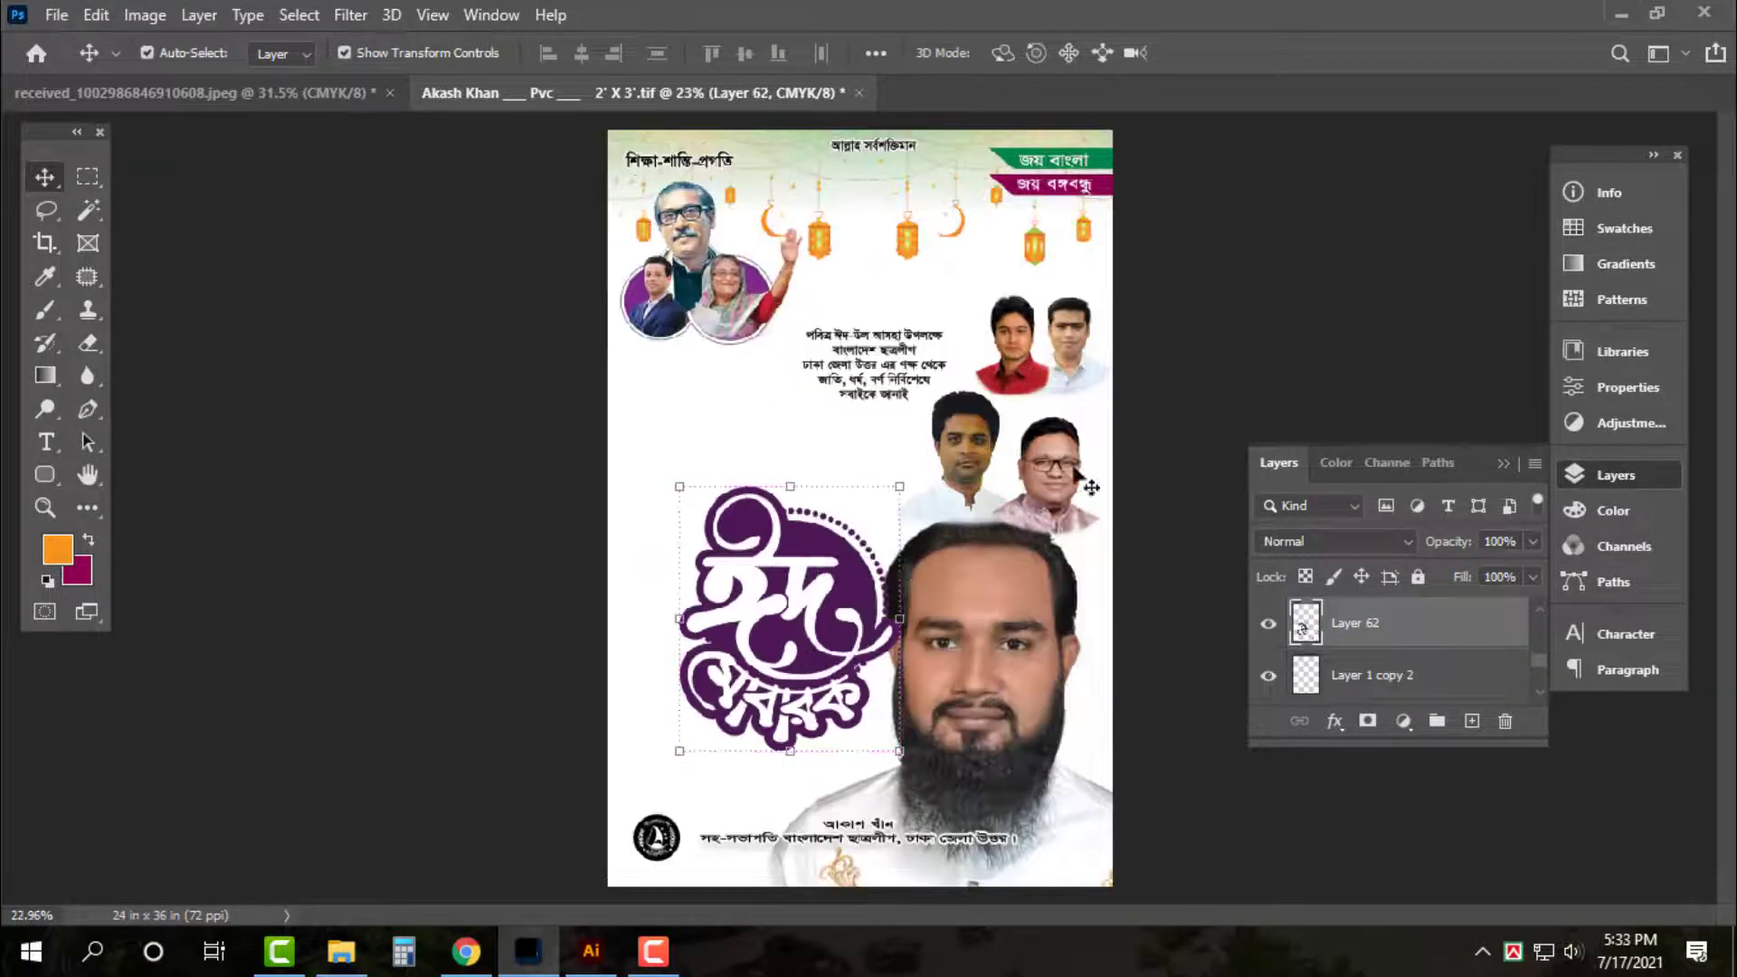
Move the top two-man photo pair up under the banners and scale it to about 107%
{"action": "left_click", "coordinate": [1208, 276]}
{"action": "key", "text": "ctrl+plus"}
{"action": "key", "text": "ctrl+plus"}
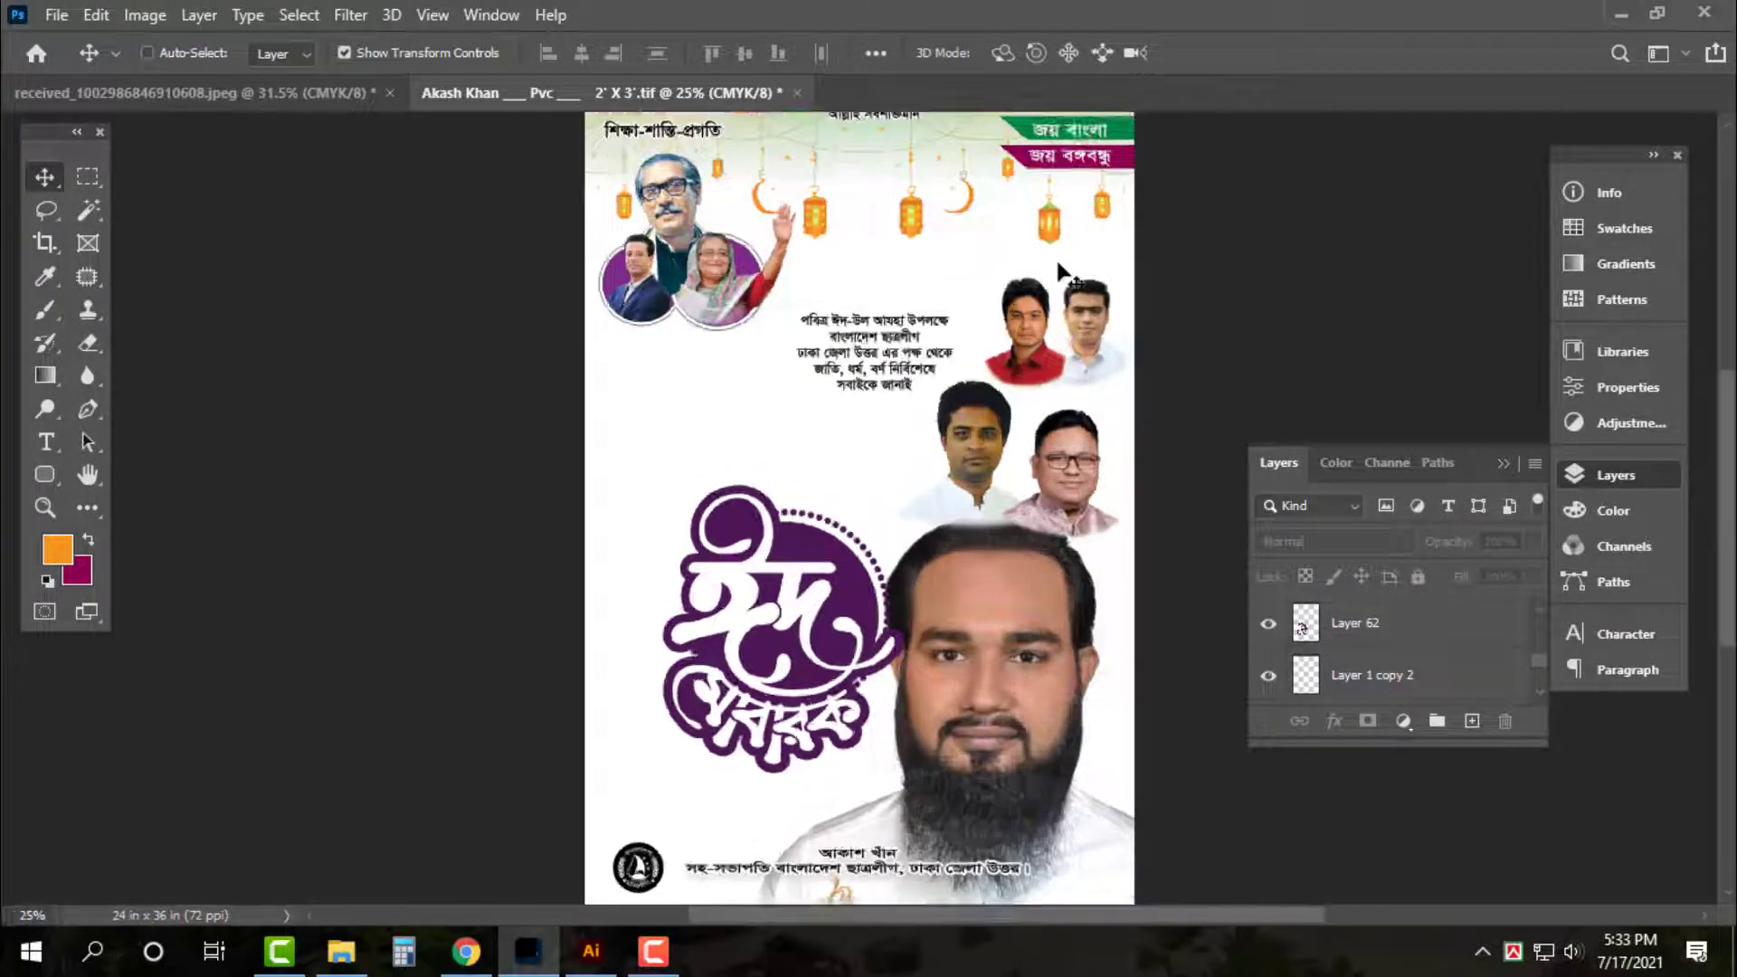
{"action": "scroll", "coordinate": [1072, 330], "scroll_direction": "up", "scroll_amount": 2}
{"action": "left_click", "coordinate": [1161, 430], "text": "ctrl"}
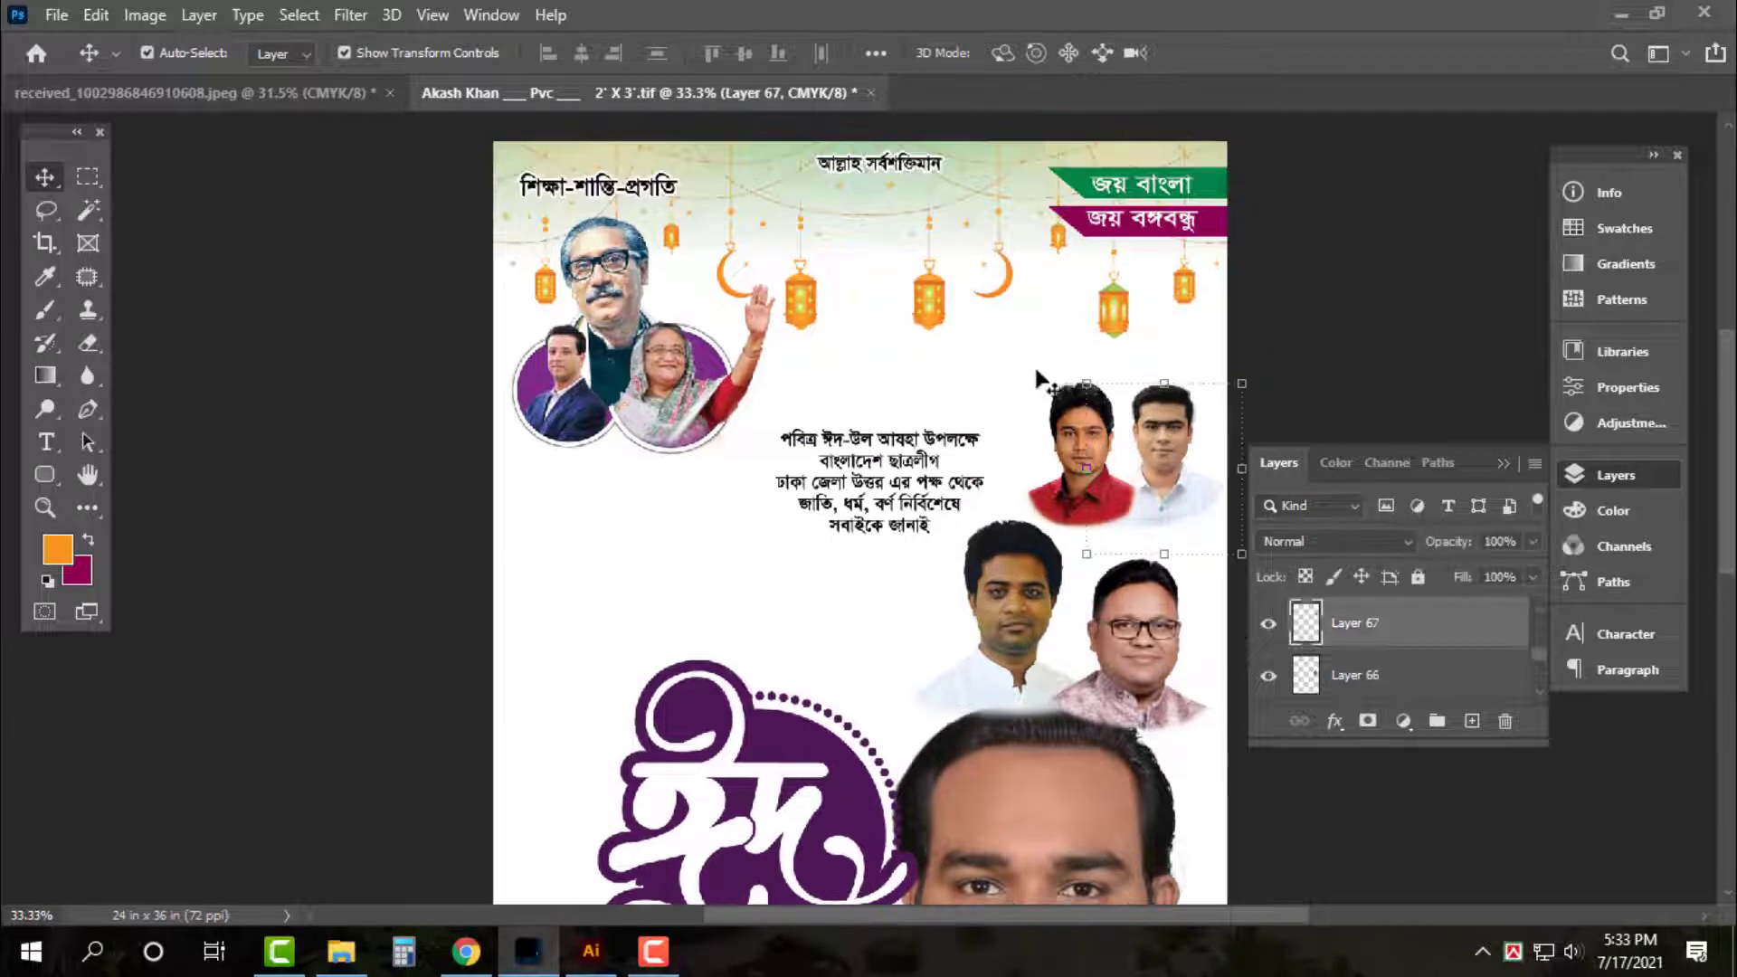
{"action": "key", "text": "ctrl+v"}
{"action": "left_click_drag", "start_coordinate": [1178, 495], "coordinate": [1178, 370]}
{"action": "left_click_drag", "start_coordinate": [1038, 426], "coordinate": [1027, 458]}
{"action": "key", "text": "Return"}
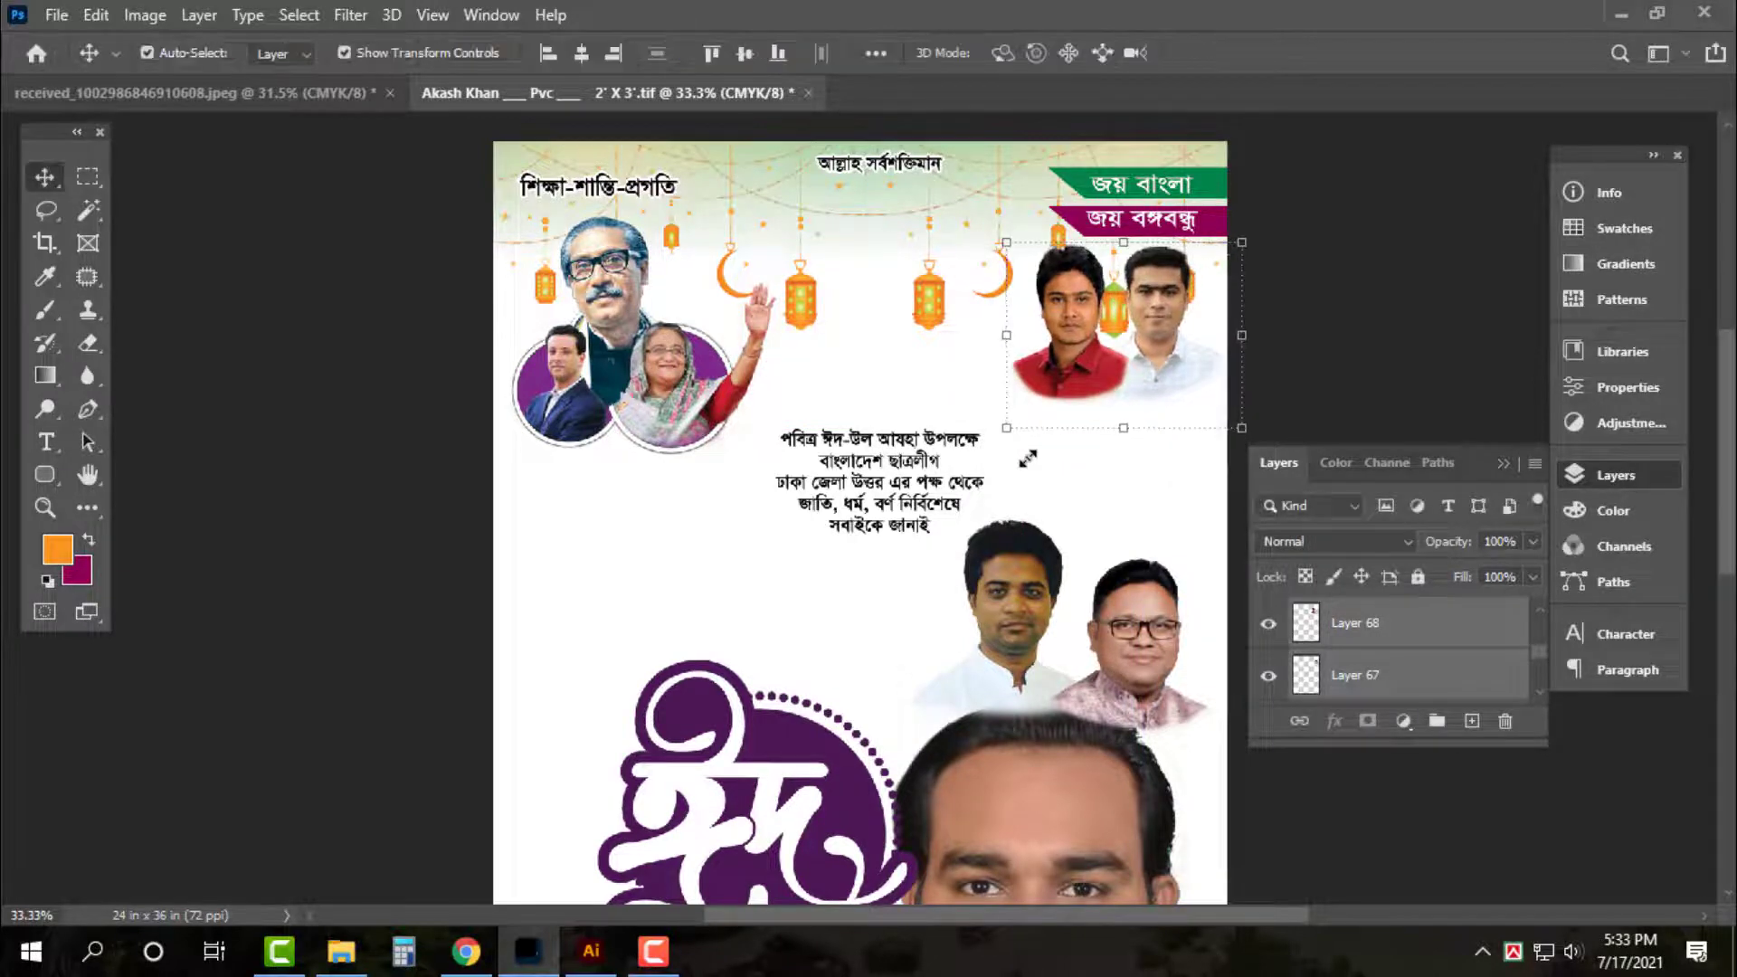
Enlarge the leaders' photo group slightly
{"action": "left_click", "coordinate": [740, 324]}
{"action": "left_click_drag", "start_coordinate": [776, 217], "coordinate": [784, 209]}
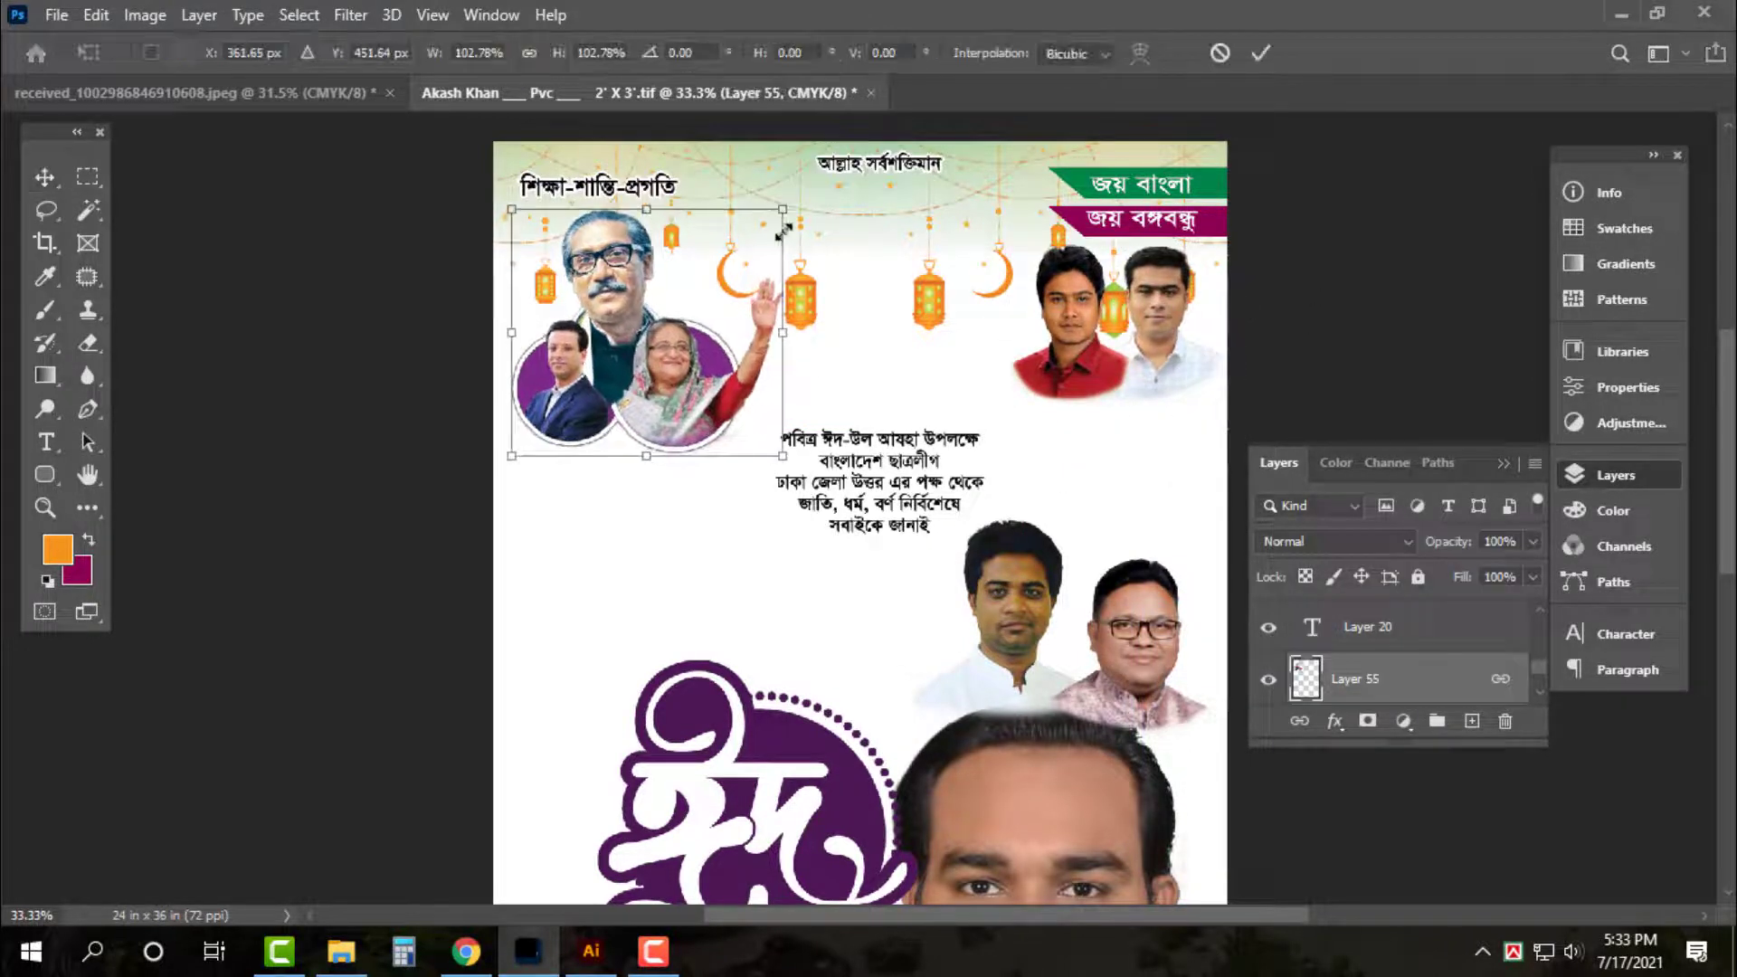
{"action": "key", "text": "Return"}
Move the lower photo pair left under the circle photos and shrink it to about 92%
{"action": "left_click", "coordinate": [1012, 584]}
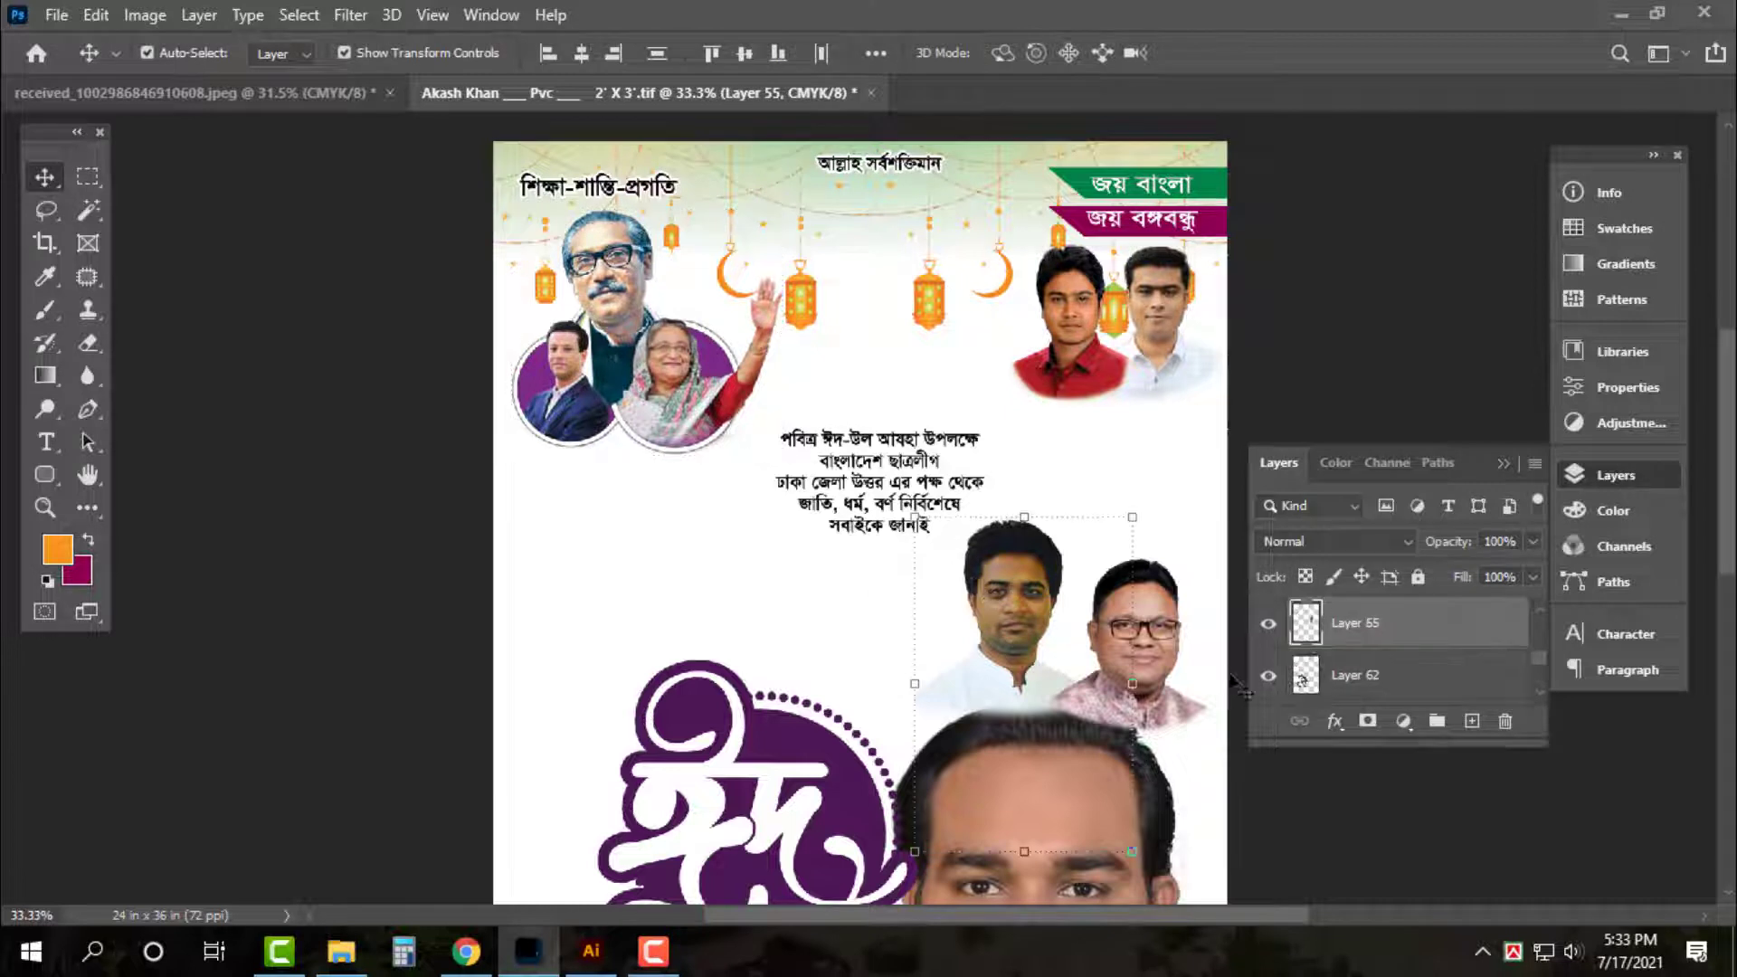
{"action": "left_click_drag", "start_coordinate": [1126, 599], "coordinate": [702, 547]}
{"action": "left_click_drag", "start_coordinate": [805, 791], "coordinate": [779, 765]}
{"action": "key", "text": "Return"}
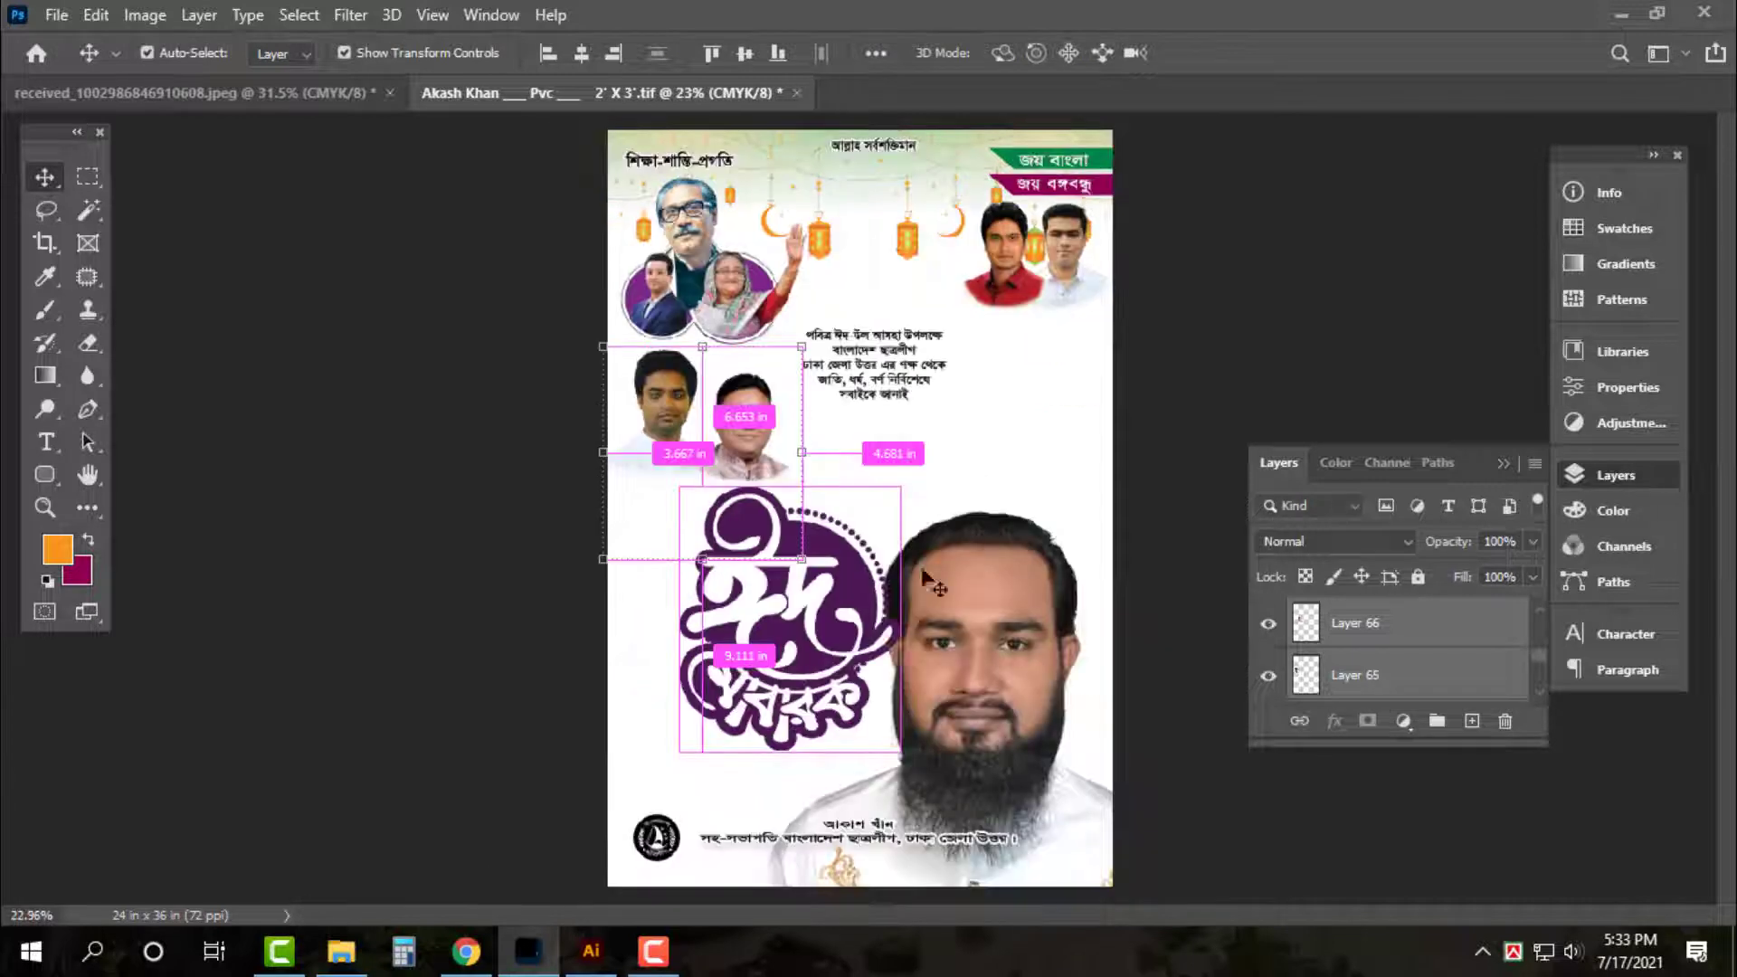
{"action": "key", "text": "ctrl+0"}
{"action": "left_click", "coordinate": [1060, 419]}
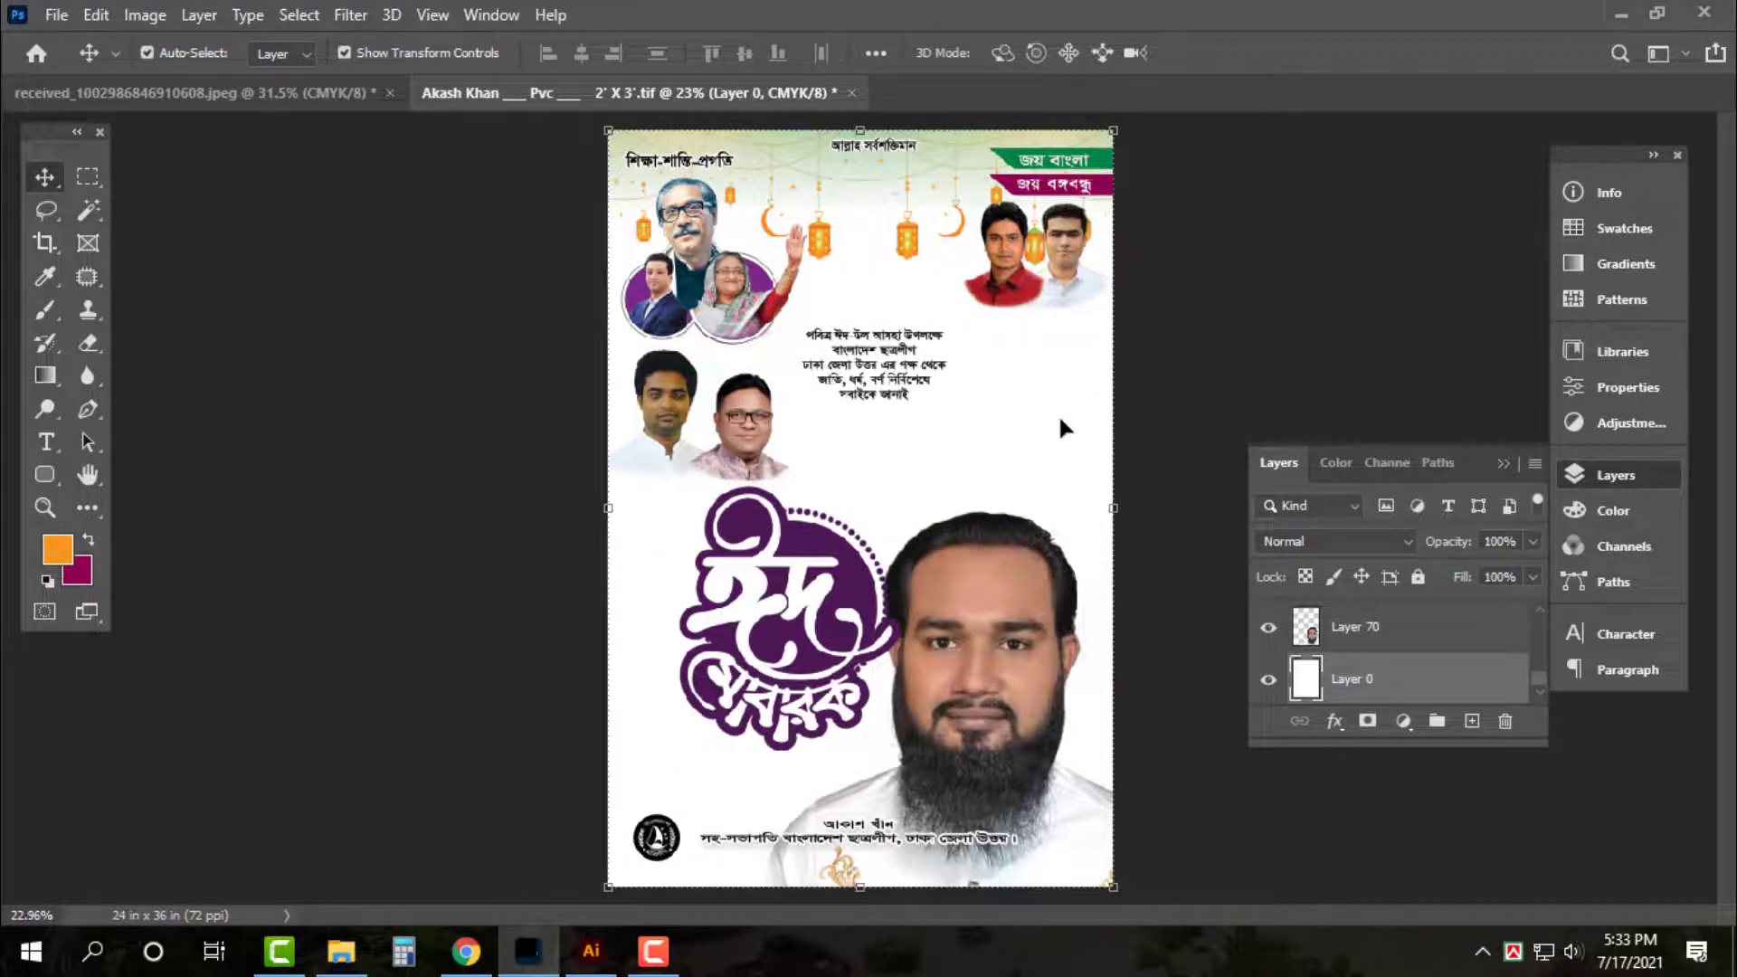
Shrink the man's photo slightly, to about 89%
{"action": "key", "text": "ctrl+minus"}
{"action": "key", "text": "ctrl+0"}
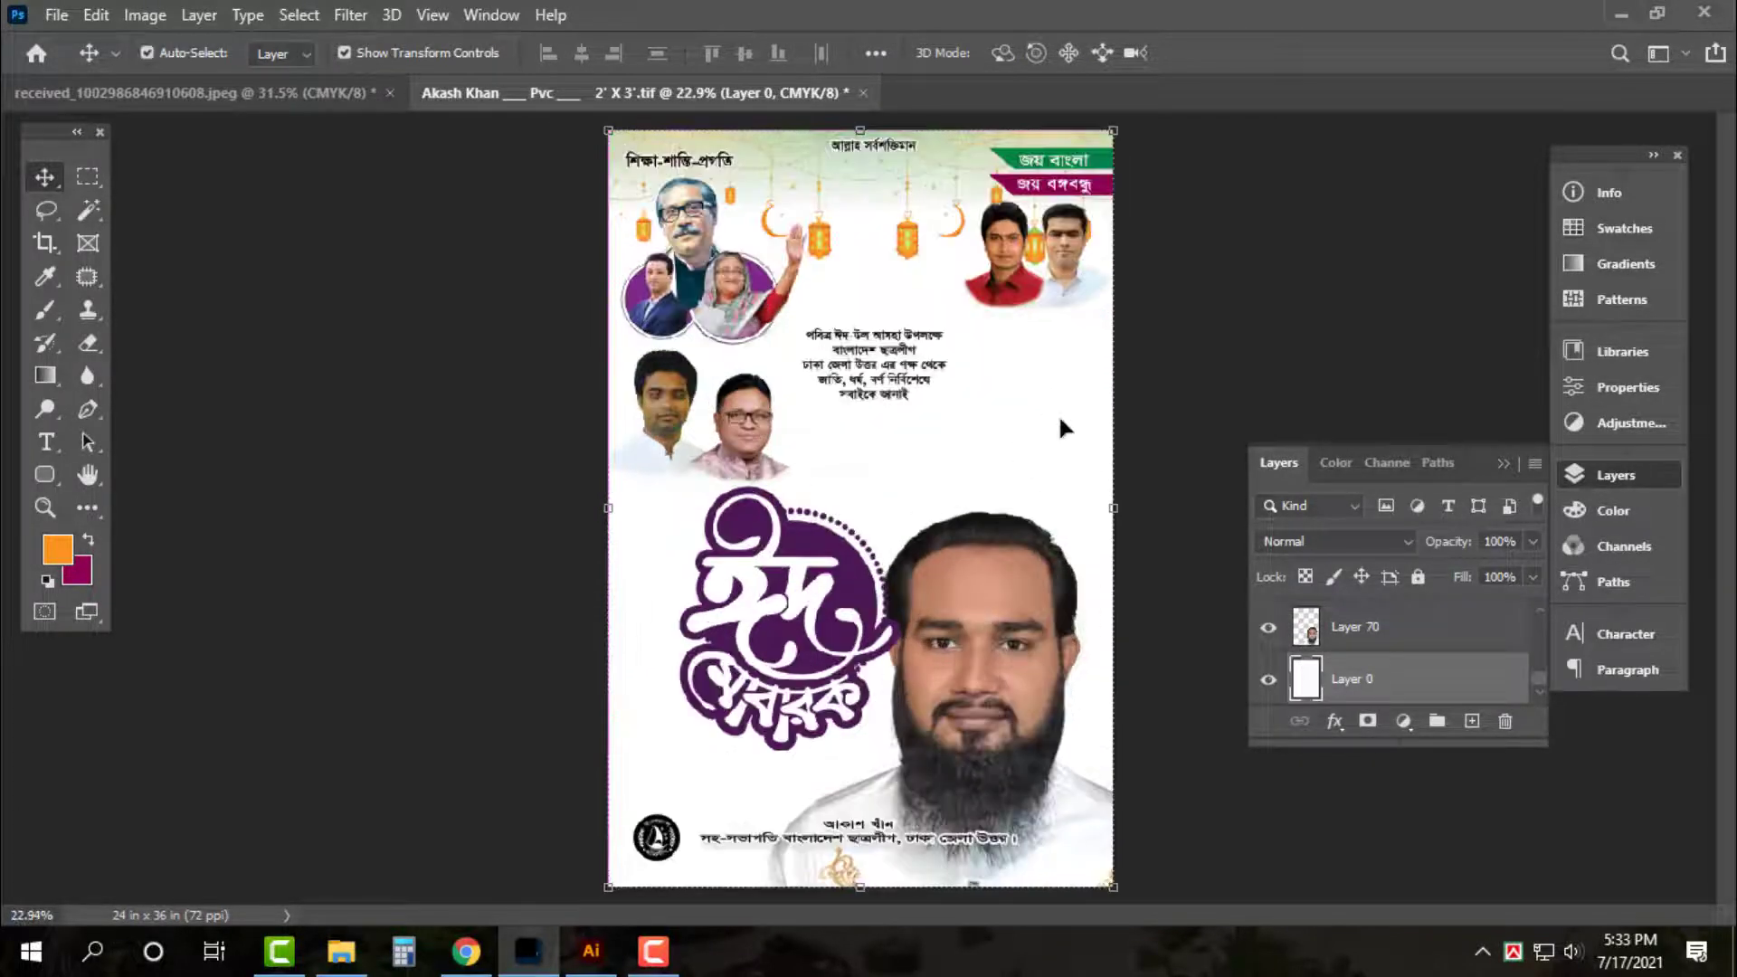
{"action": "left_click", "coordinate": [1612, 478]}
{"action": "left_click", "coordinate": [1332, 349]}
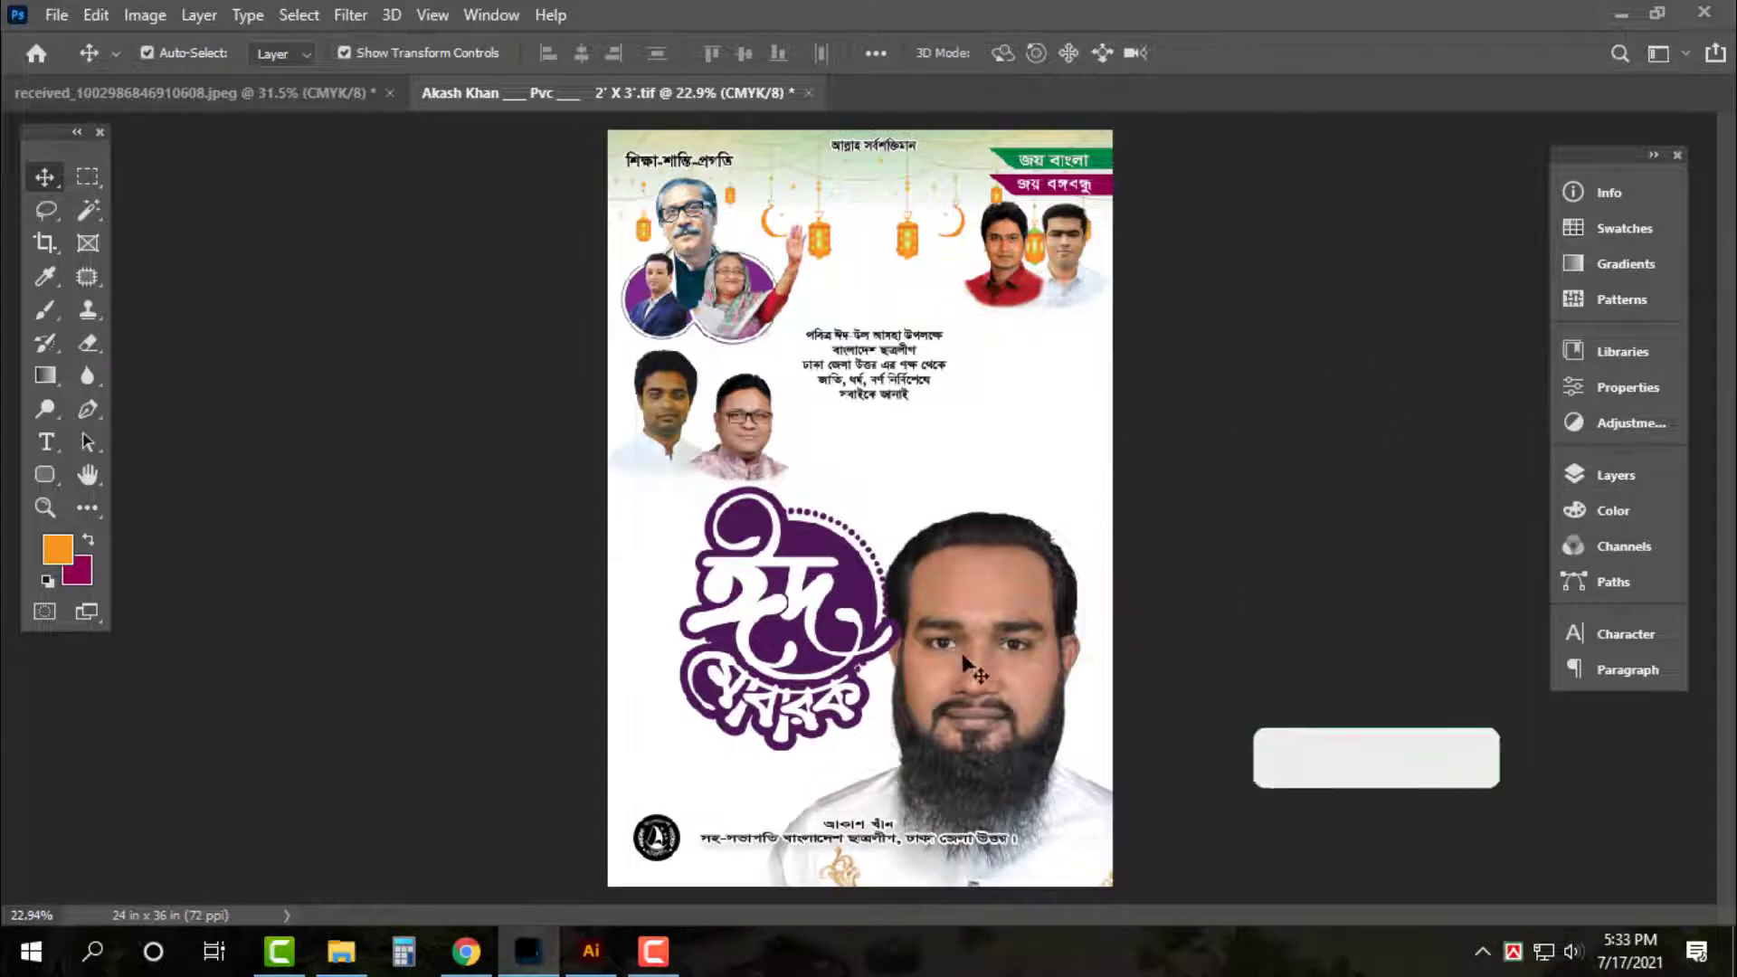
{"action": "left_click", "coordinate": [977, 673]}
{"action": "mouse_move", "coordinate": [1120, 503]}
{"action": "left_mouse_down"}
{"action": "mouse_move", "coordinate": [1137, 523]}
{"action": "mouse_move", "coordinate": [1108, 518]}
{"action": "mouse_move", "coordinate": [1127, 507]}
{"action": "left_mouse_up"}
{"action": "key", "text": "Return"}
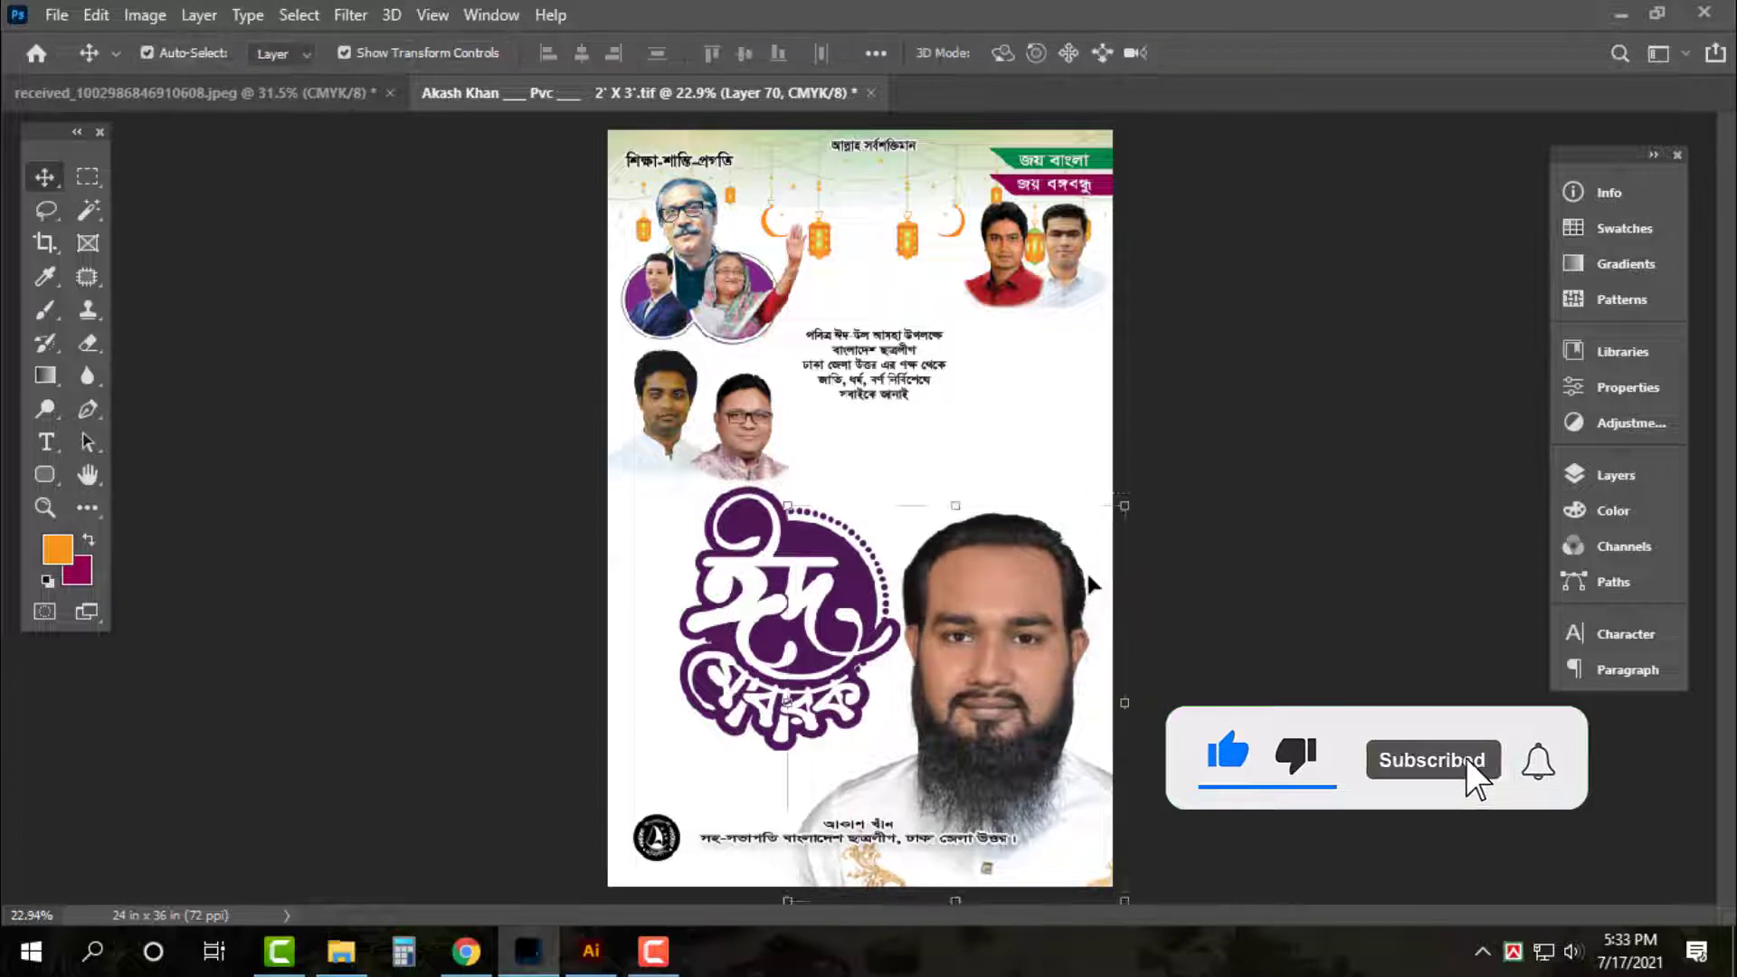
Draw a diagonal Pen path across the poster's lower part and turn it into a selection
{"action": "left_click", "coordinate": [93, 418]}
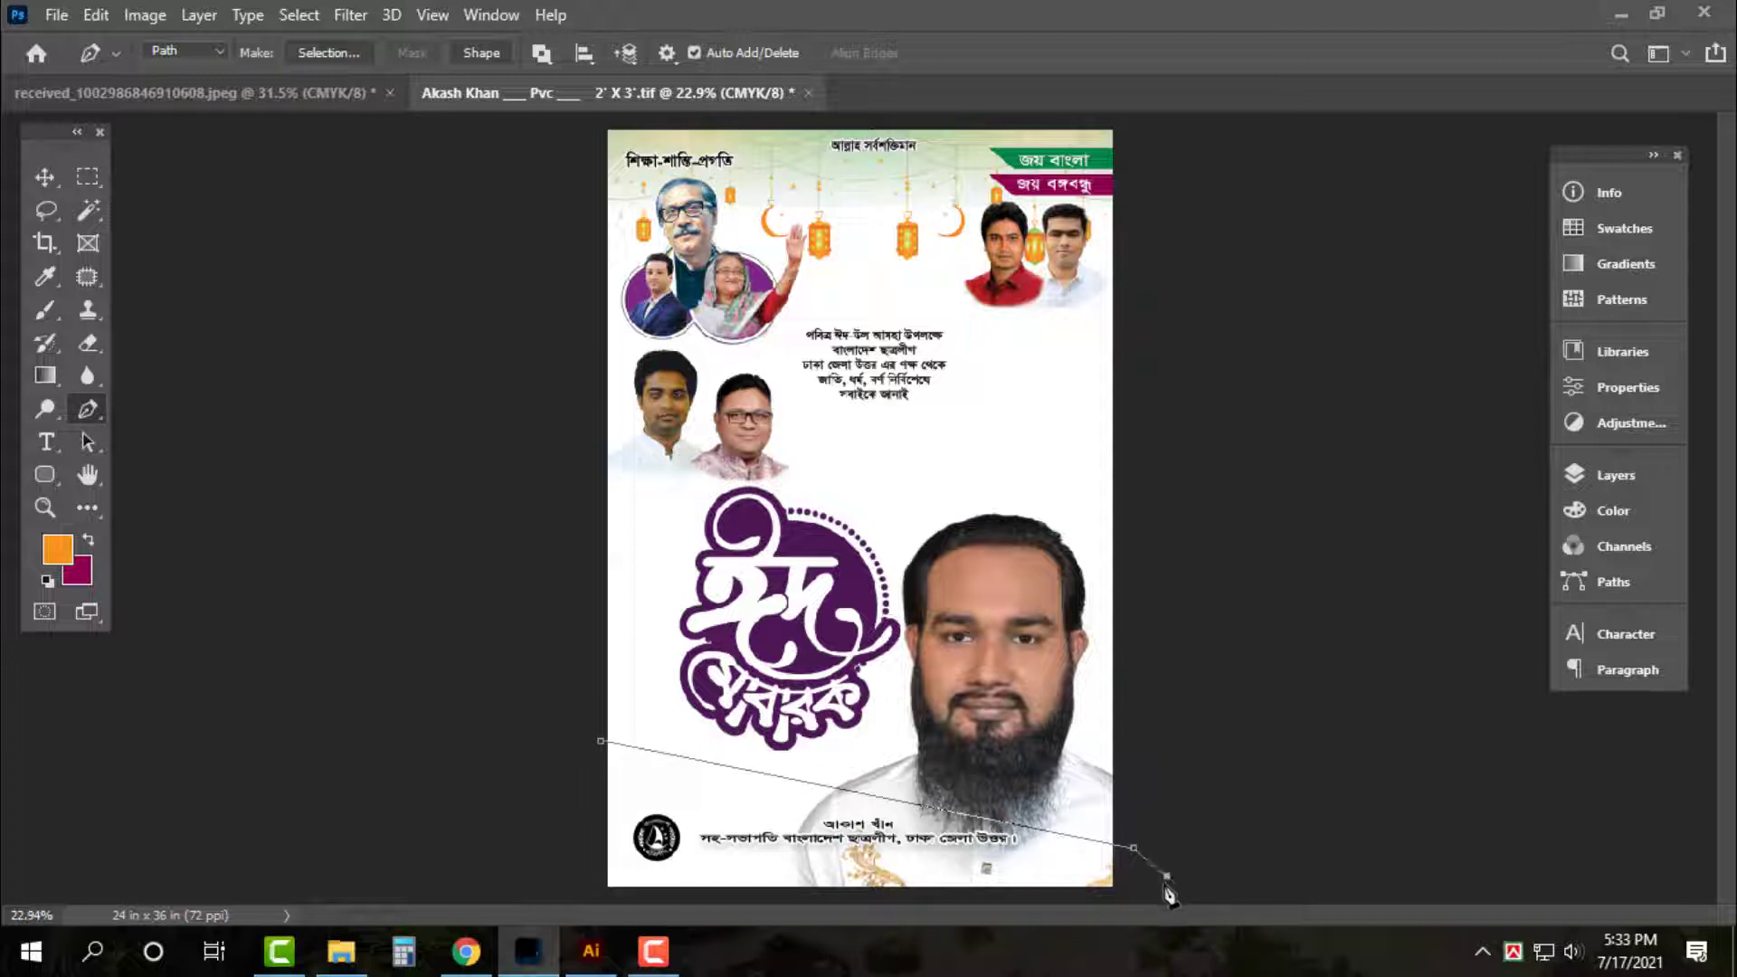
{"action": "key", "text": "ctrl+minus"}
{"action": "left_click_drag", "start_coordinate": [749, 831], "coordinate": [668, 830]}
{"action": "left_click_drag", "start_coordinate": [576, 825], "coordinate": [449, 772]}
{"action": "key", "text": "ctrl+Return"}
{"action": "key", "text": "ctrl+0"}
{"action": "key", "text": "v"}
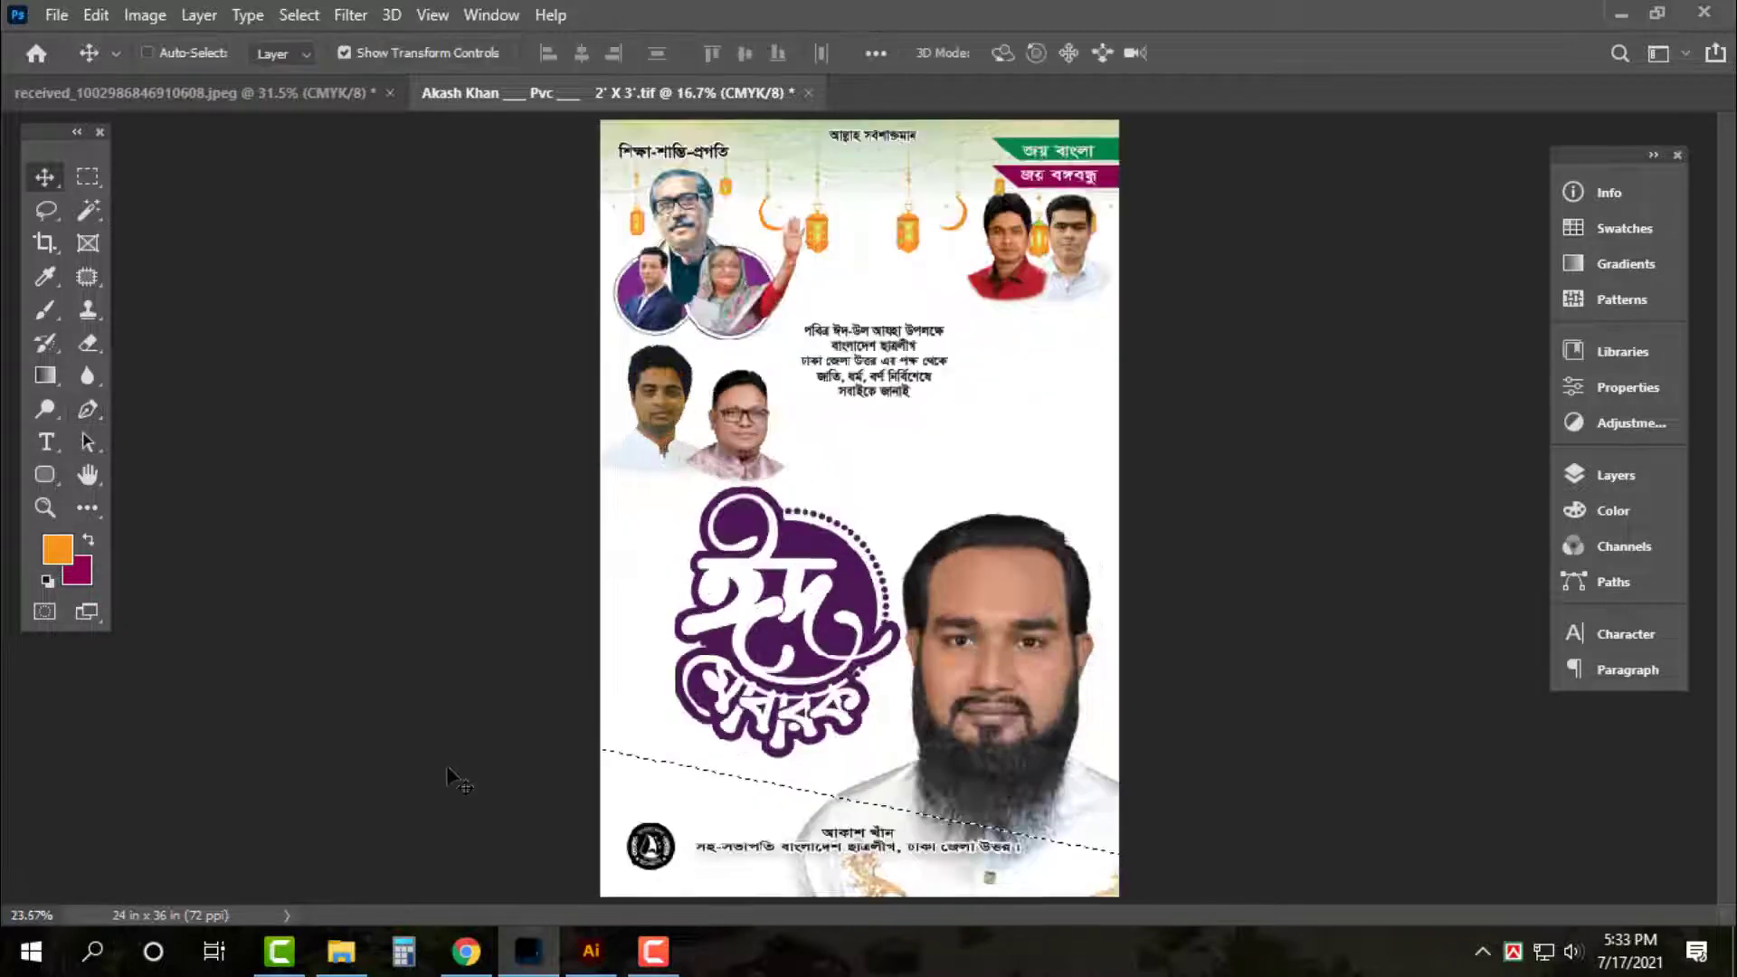
Cut the selected slice from the white background and paste it as Layer 71
{"action": "left_click", "coordinate": [641, 559]}
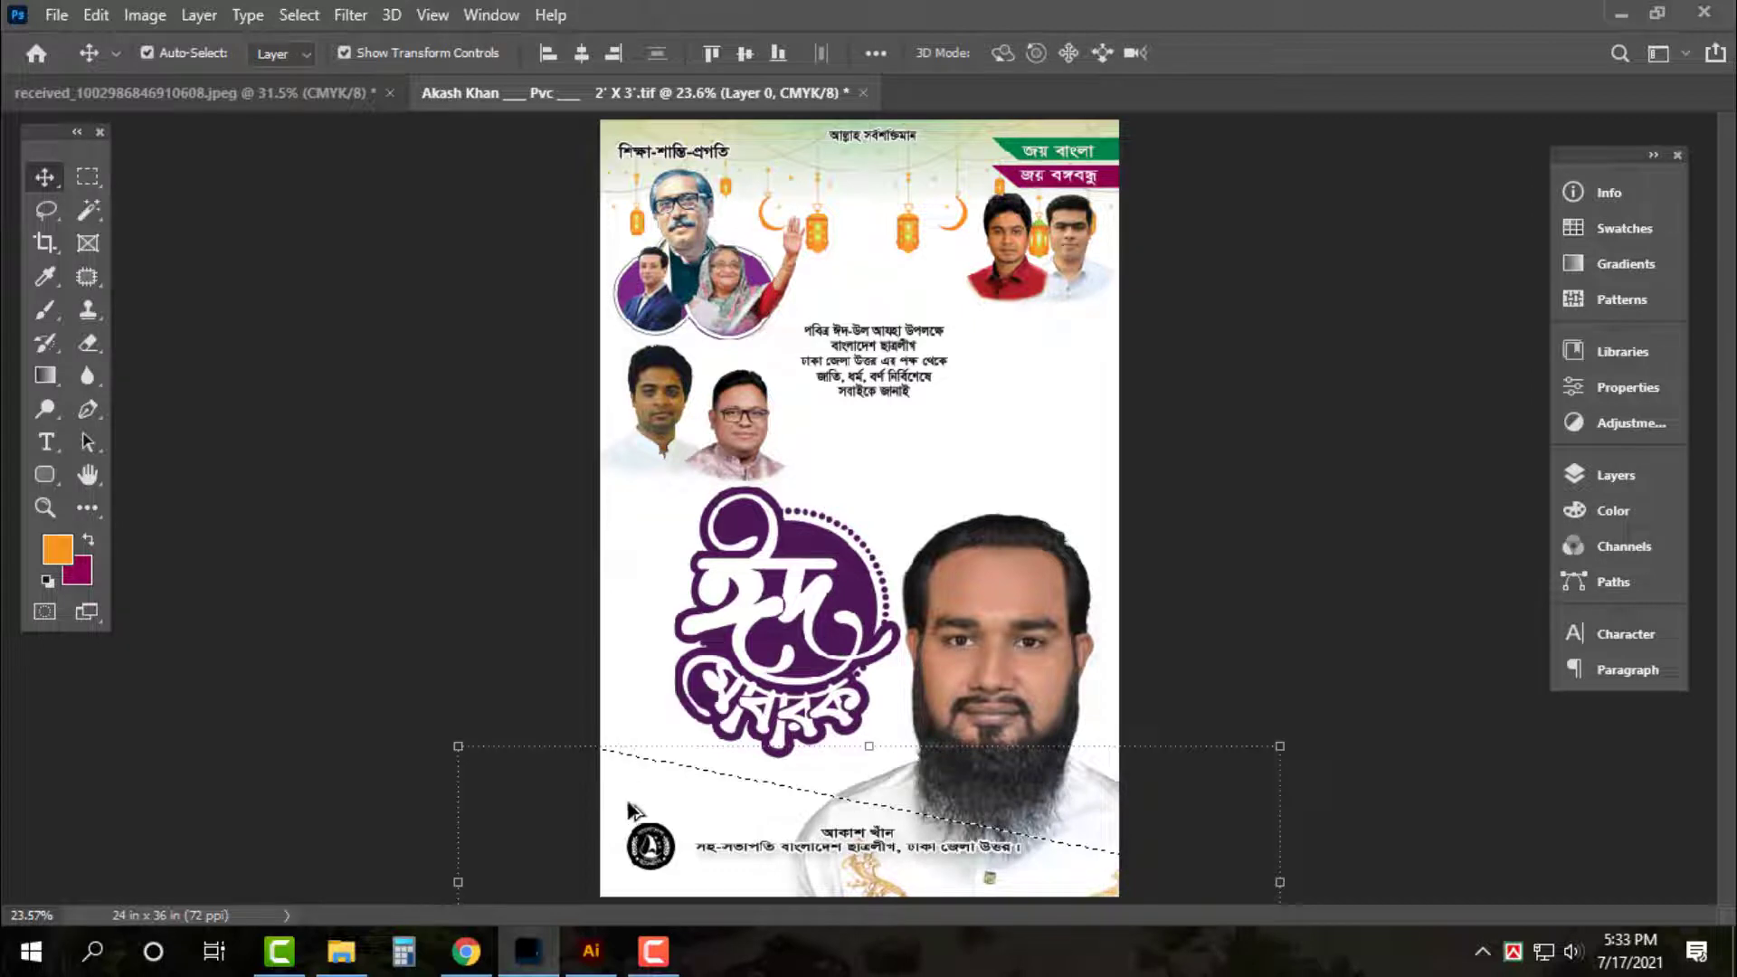
{"action": "left_click_drag", "start_coordinate": [639, 769], "coordinate": [632, 715]}
{"action": "key", "text": "ctrl+x"}
{"action": "key", "text": "ctrl+v"}
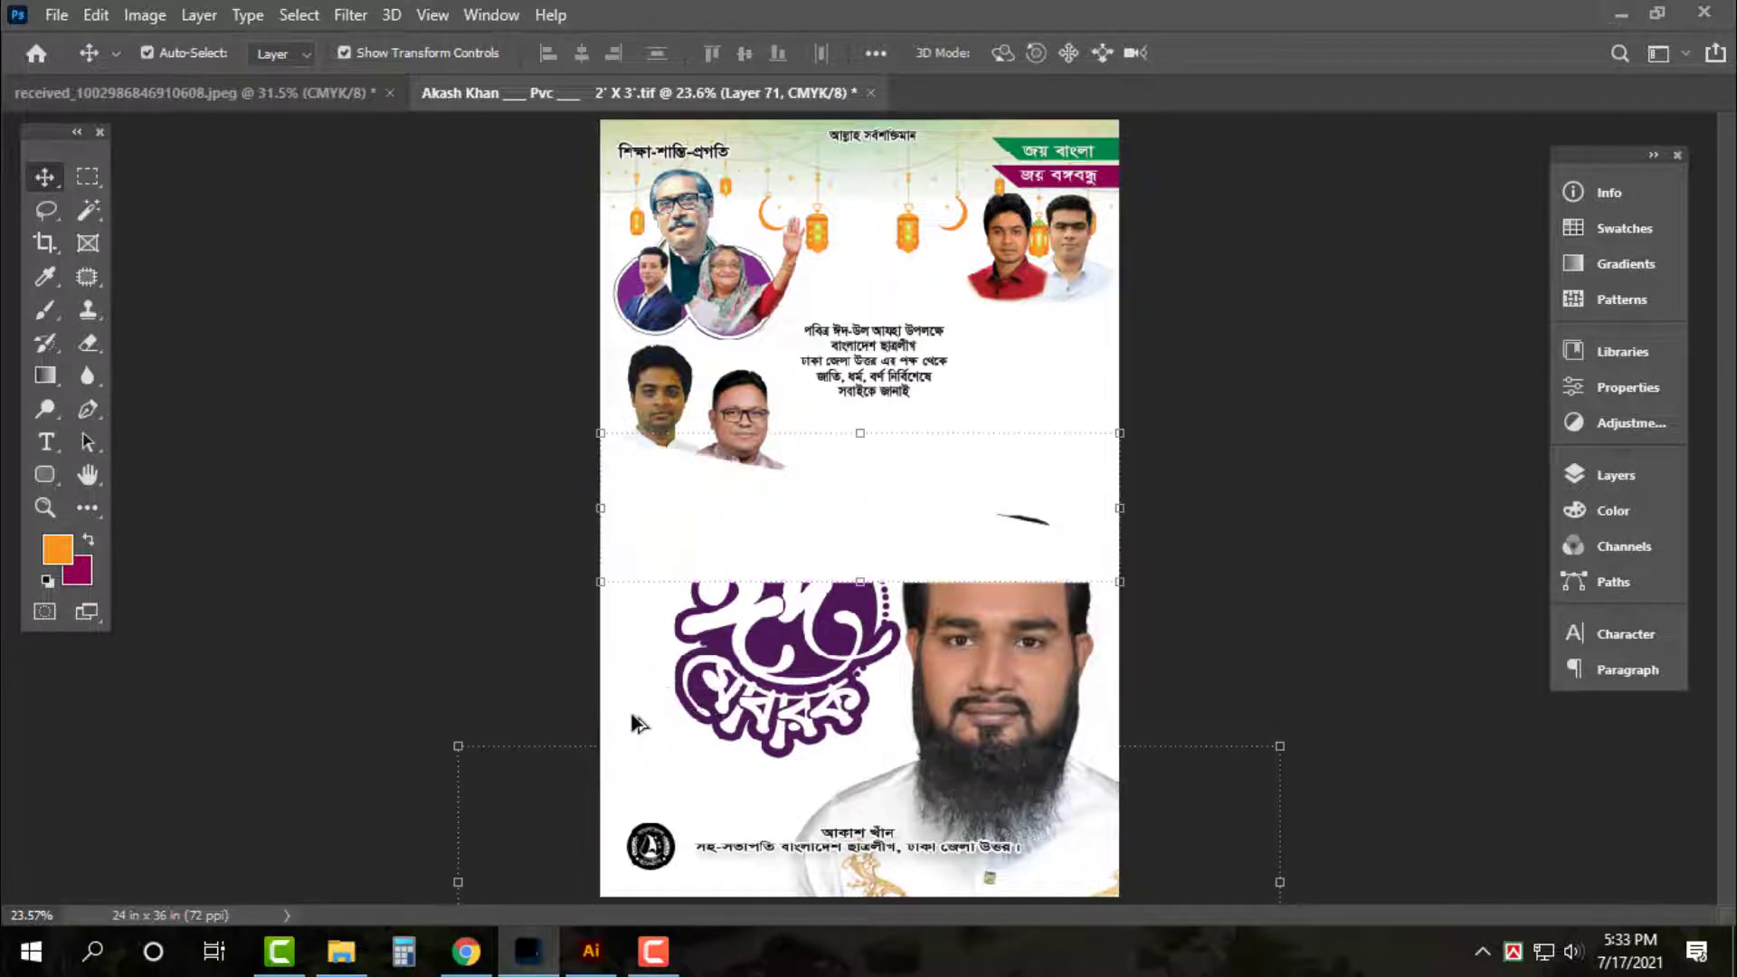
Set the background colour to CMYK 0/100/100/0 red and fill the slice with it
{"action": "left_click", "coordinate": [84, 572]}
{"action": "key", "text": "Tab"}
{"action": "type", "text": "100"}
{"action": "key", "text": "Tab"}
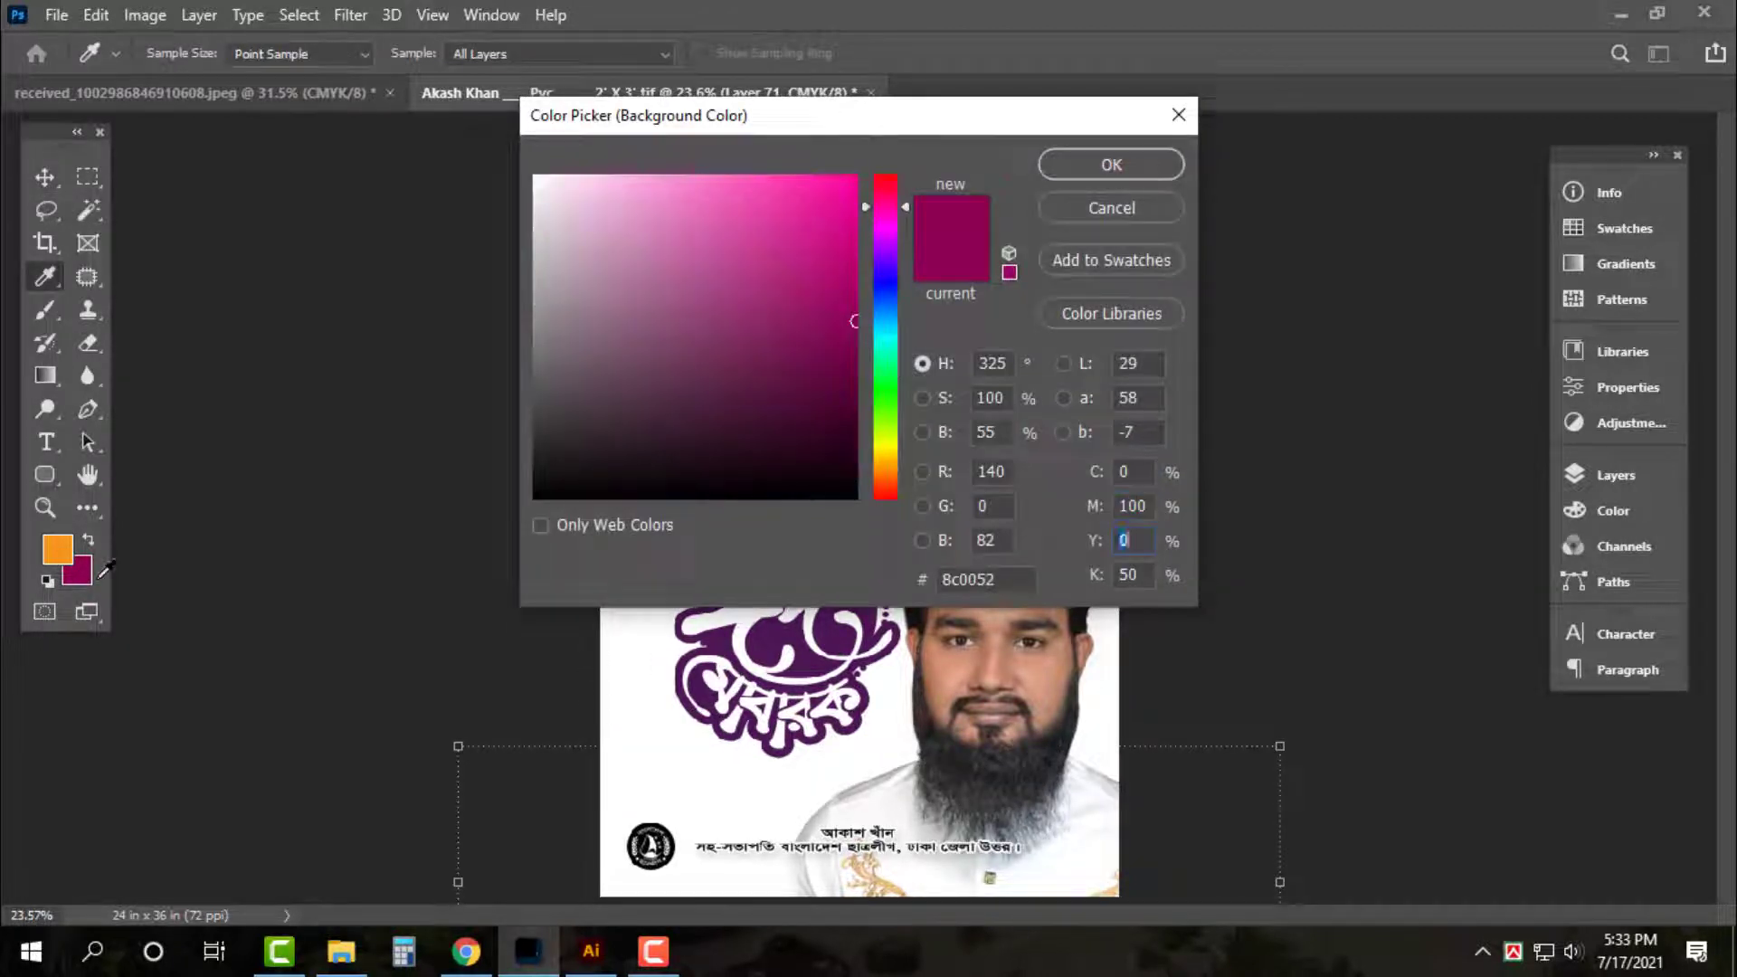
{"action": "type", "text": "100"}
{"action": "key", "text": "Tab"}
{"action": "type", "text": "0"}
{"action": "key", "text": "Return"}
{"action": "key", "text": "ctrl+BackSpace"}
Drag the red band to the canvas bottom and send the man's photo behind it
{"action": "key", "text": "ctrl+minus"}
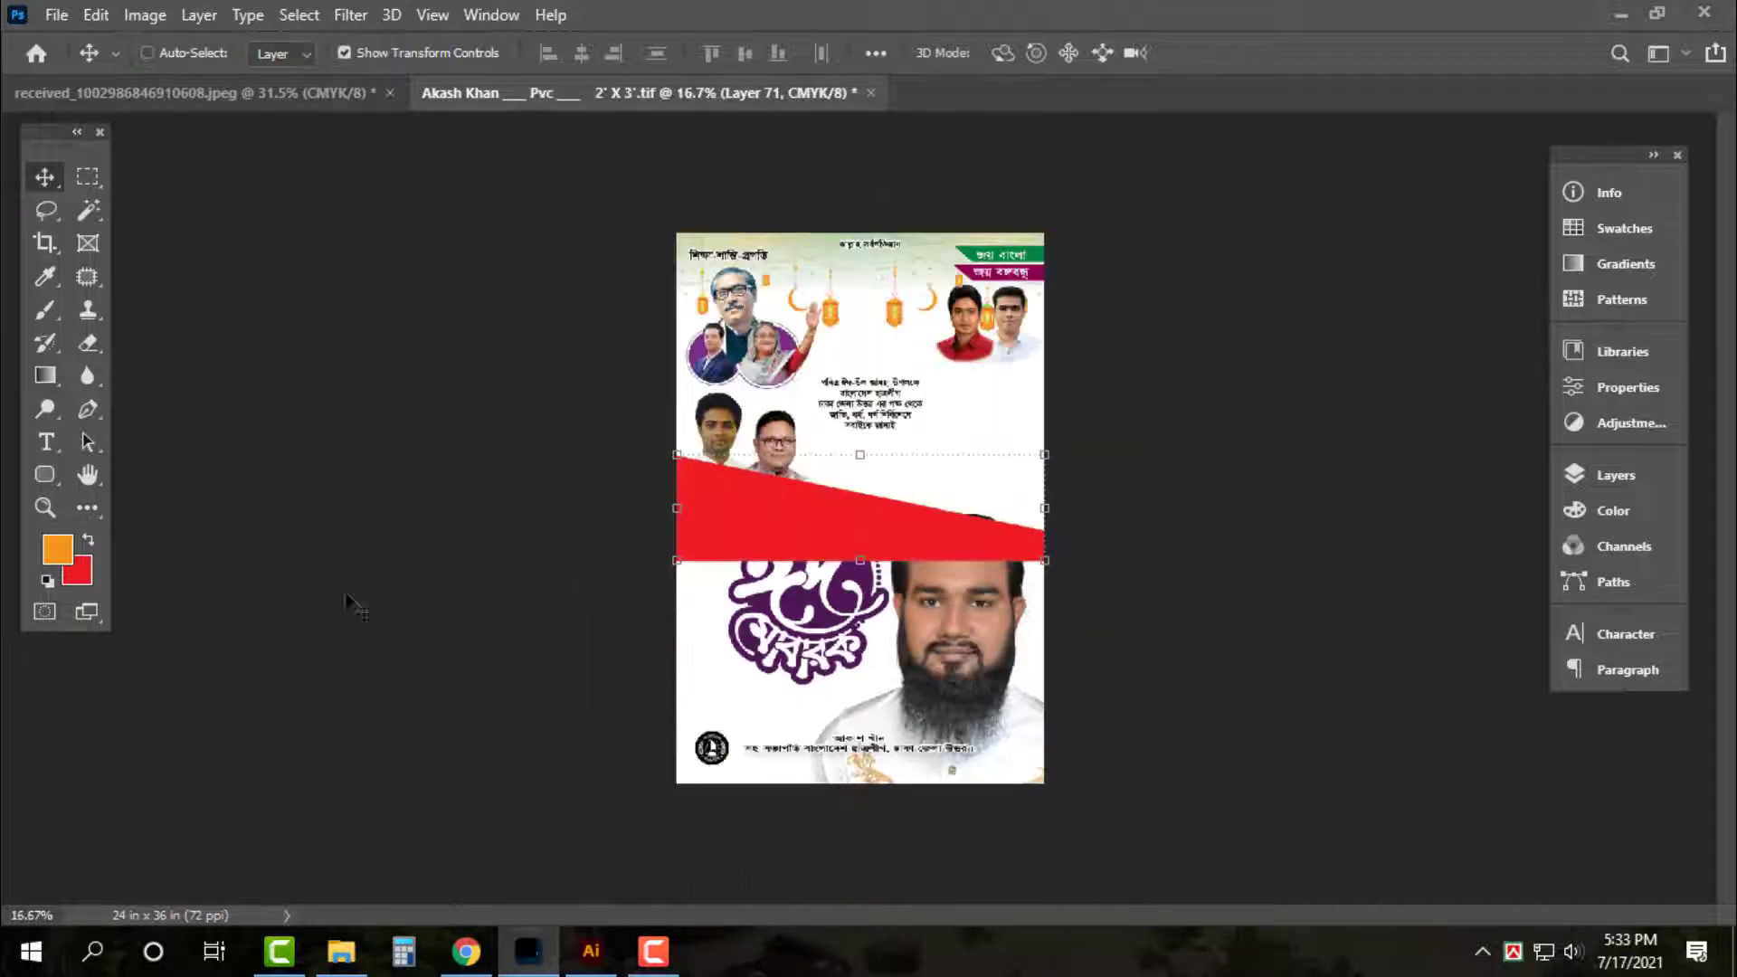
{"action": "key", "text": "ctrl+plus"}
{"action": "key", "text": "ctrl+plus"}
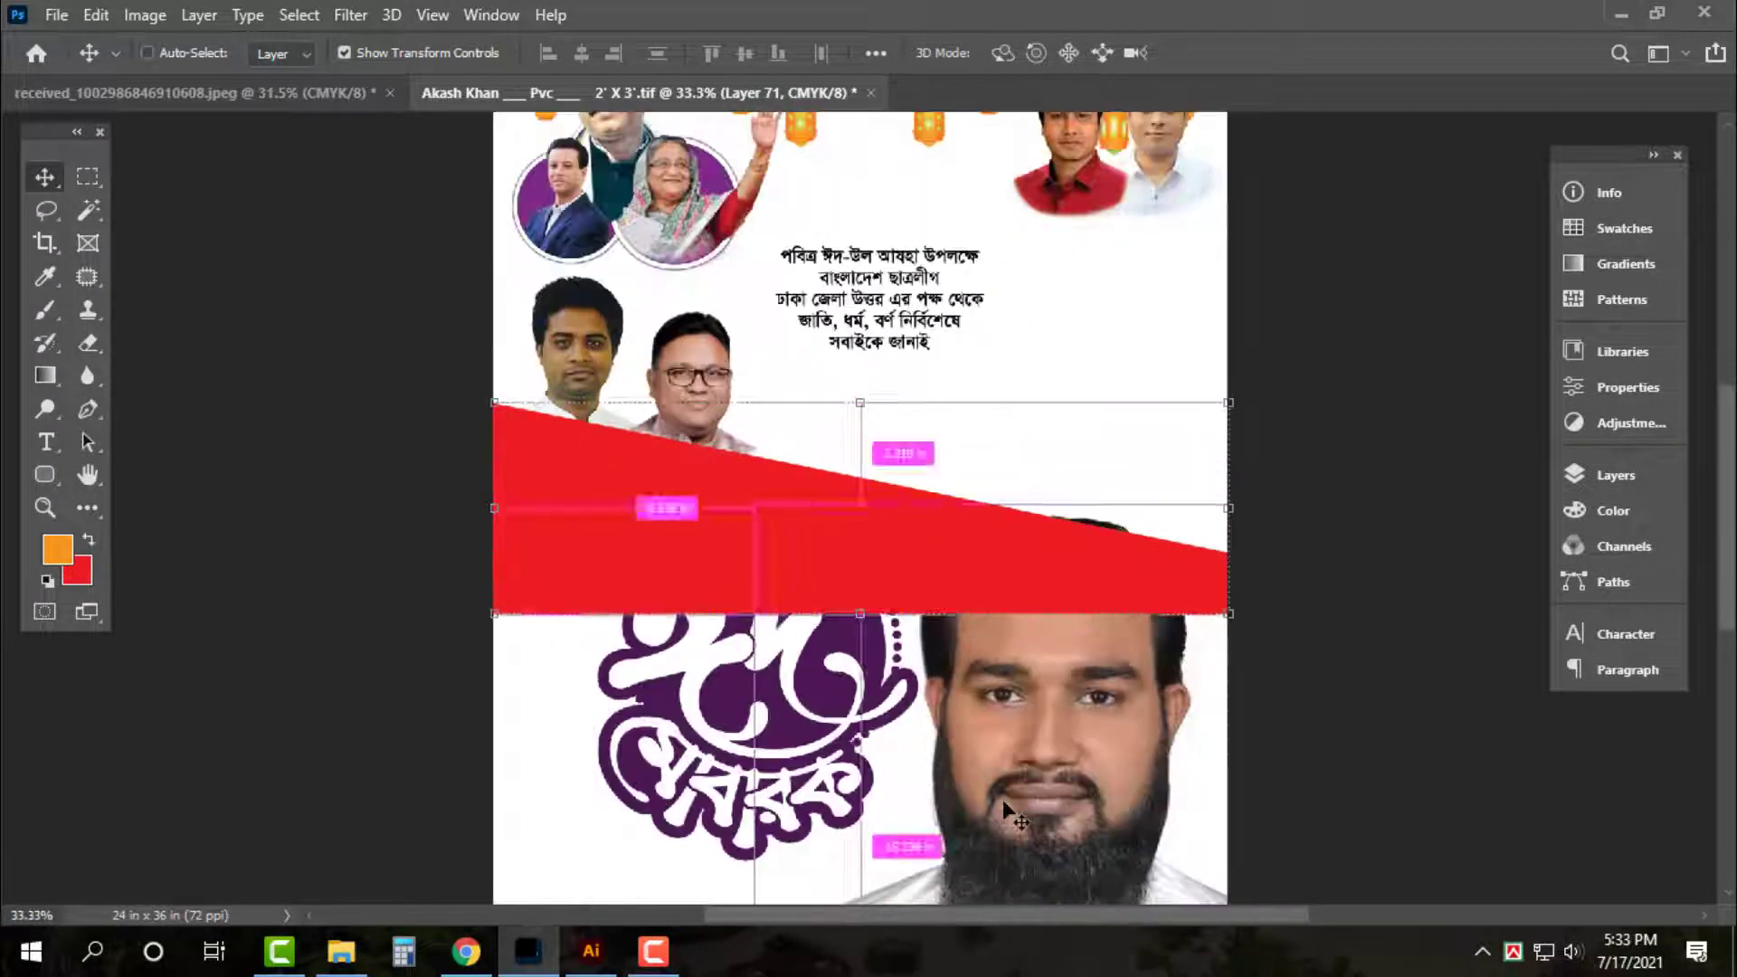
{"action": "scroll", "coordinate": [1046, 651], "scroll_direction": "down", "scroll_amount": 5}
{"action": "left_click_drag", "start_coordinate": [958, 251], "coordinate": [985, 785]}
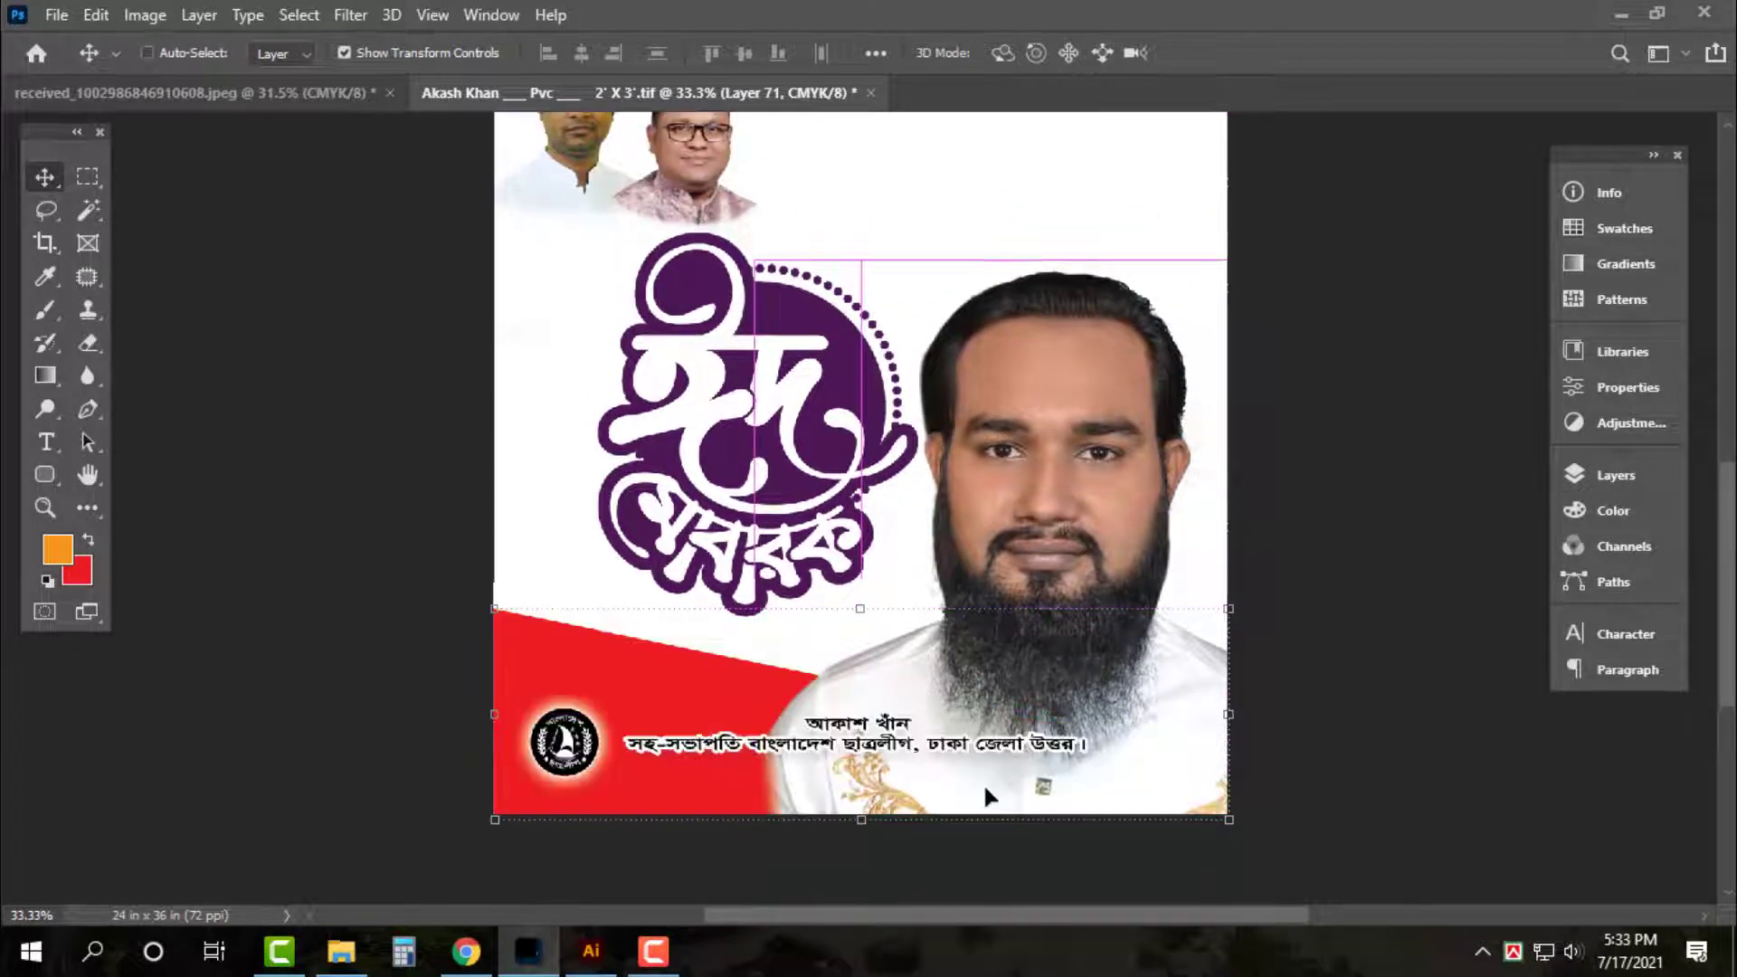
{"action": "left_click", "coordinate": [1132, 387]}
{"action": "key", "text": "ctrl+bracketleft"}
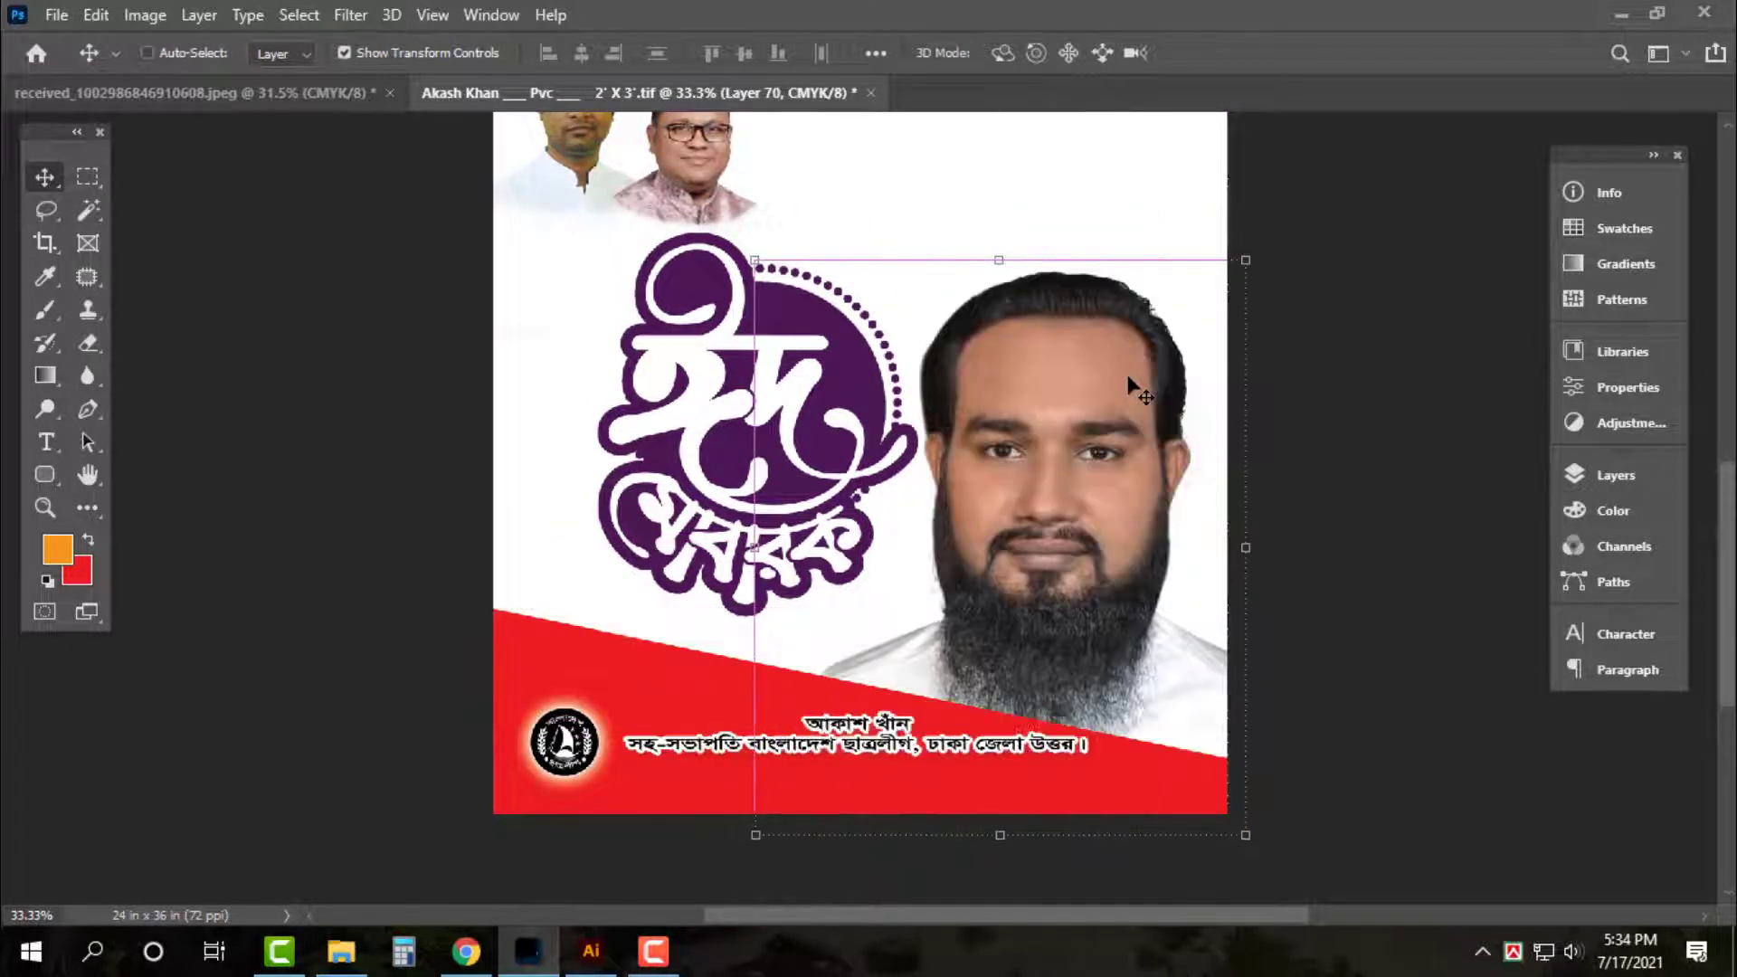
Select the caption, round logo, and then the red band copy for transforming
{"action": "left_click", "coordinate": [704, 744]}
{"action": "key", "text": "ctrl+plus"}
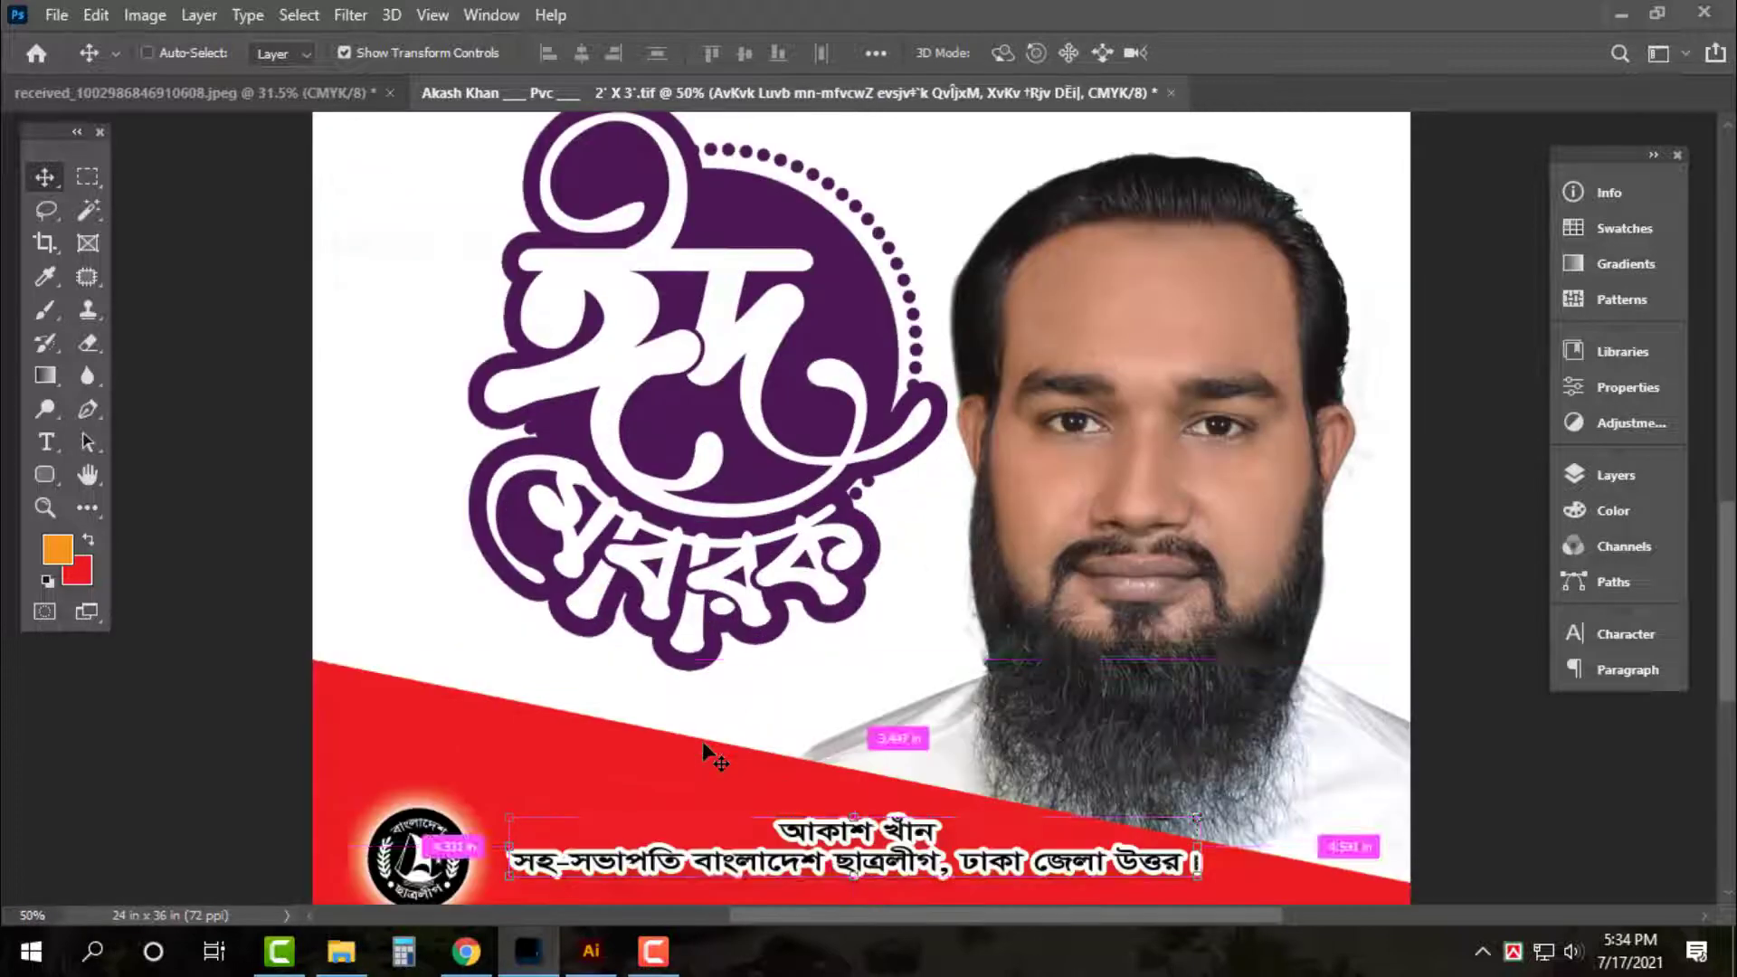
{"action": "scroll", "coordinate": [702, 741], "scroll_direction": "down", "scroll_amount": 2}
{"action": "left_click", "coordinate": [466, 692]}
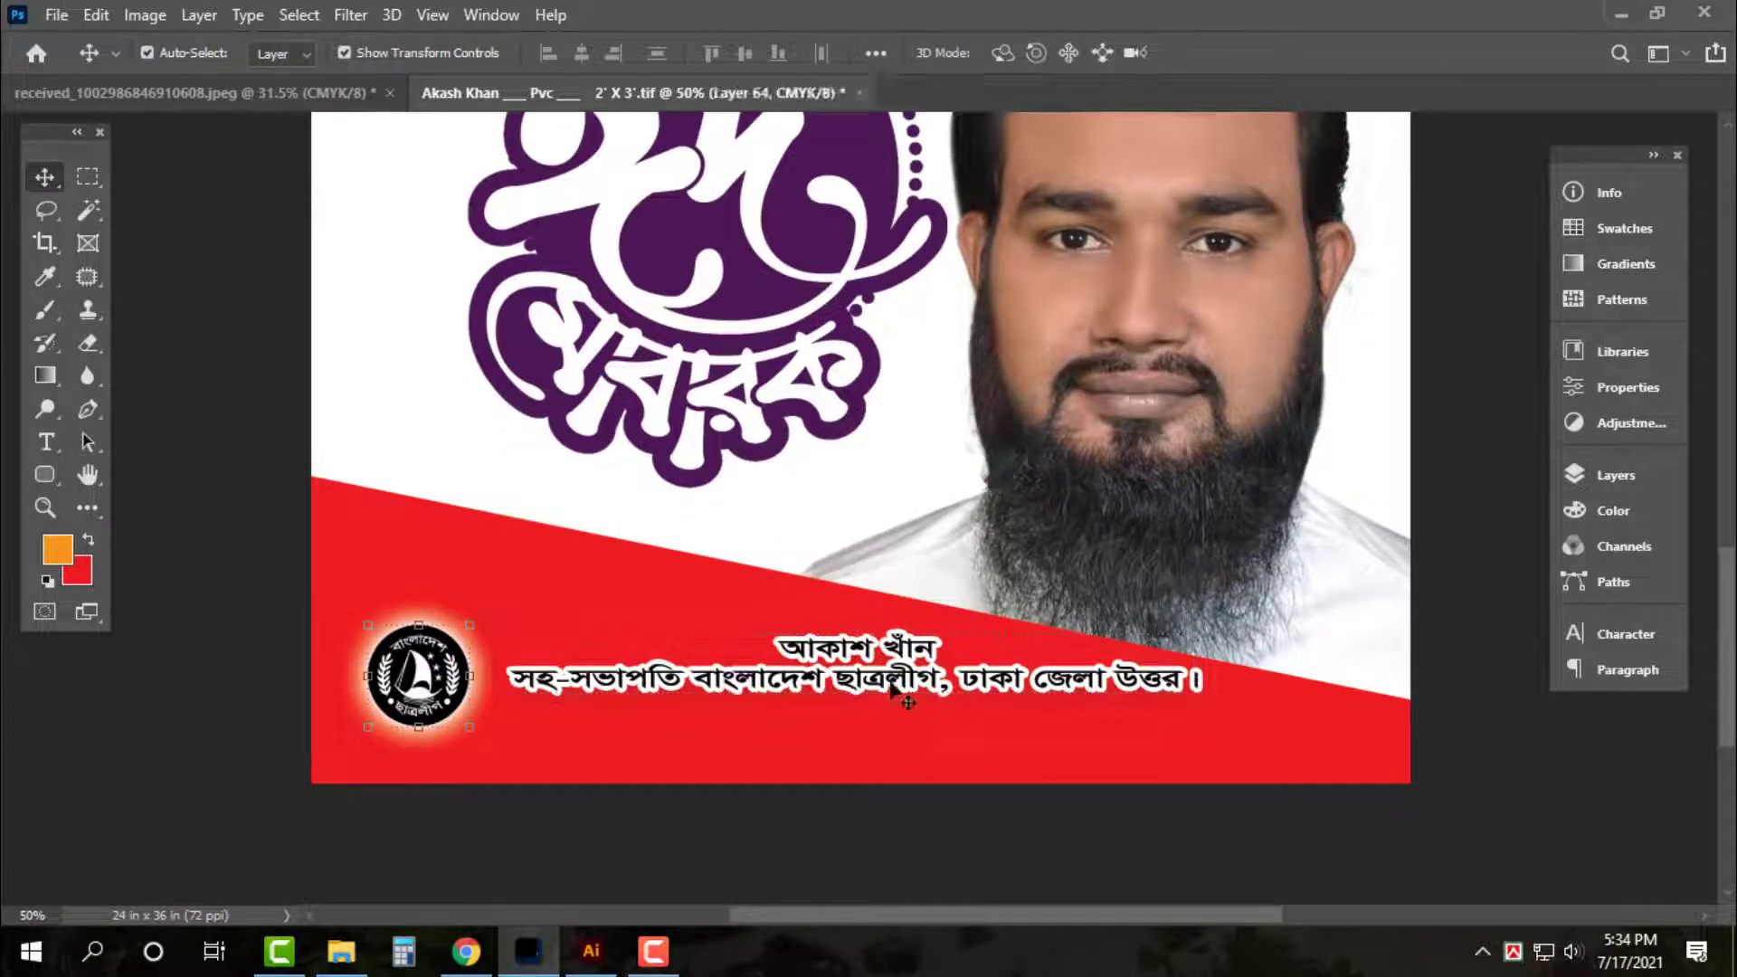
{"action": "left_click", "coordinate": [536, 574]}
{"action": "key", "text": "ctrl+t"}
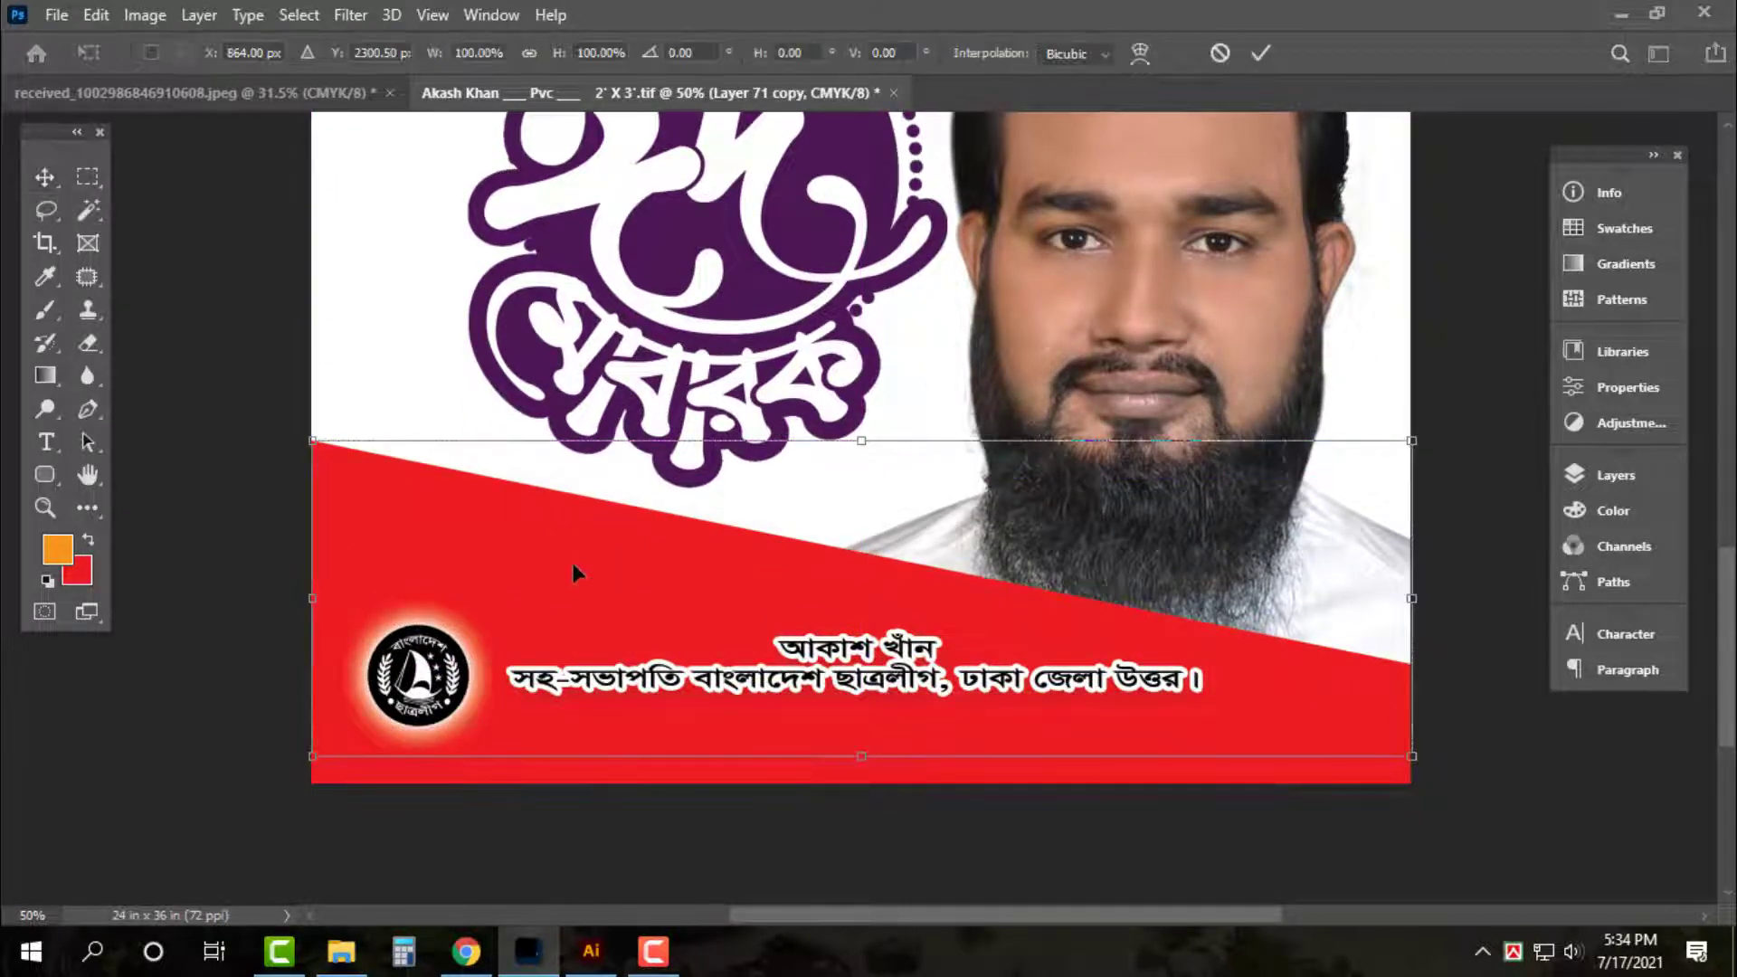
Flip the red band copy horizontally and shrink it toward the bottom-right
{"action": "right_click", "coordinate": [573, 563]}
{"action": "left_click", "coordinate": [693, 527]}
{"action": "left_click_drag", "start_coordinate": [401, 467], "coordinate": [953, 624]}
{"action": "key", "text": "ctrl+z"}
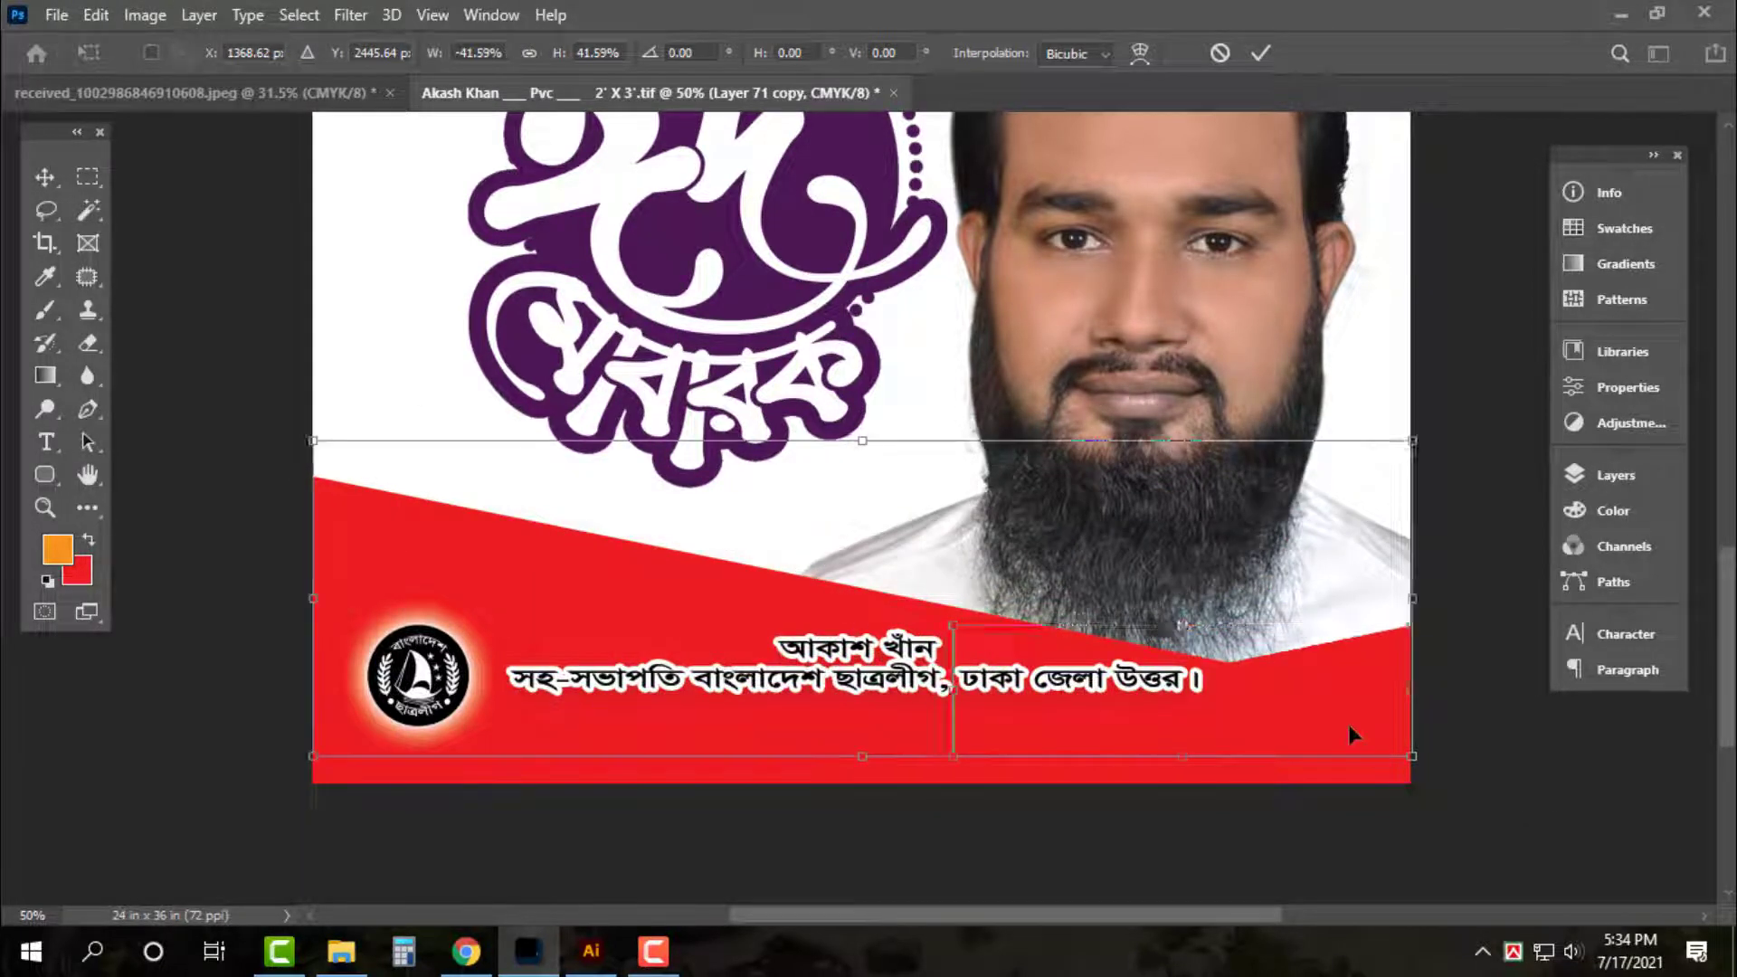
{"action": "left_click_drag", "start_coordinate": [312, 467], "coordinate": [718, 583]}
{"action": "key", "text": "Tab"}
{"action": "key", "text": "Tab"}
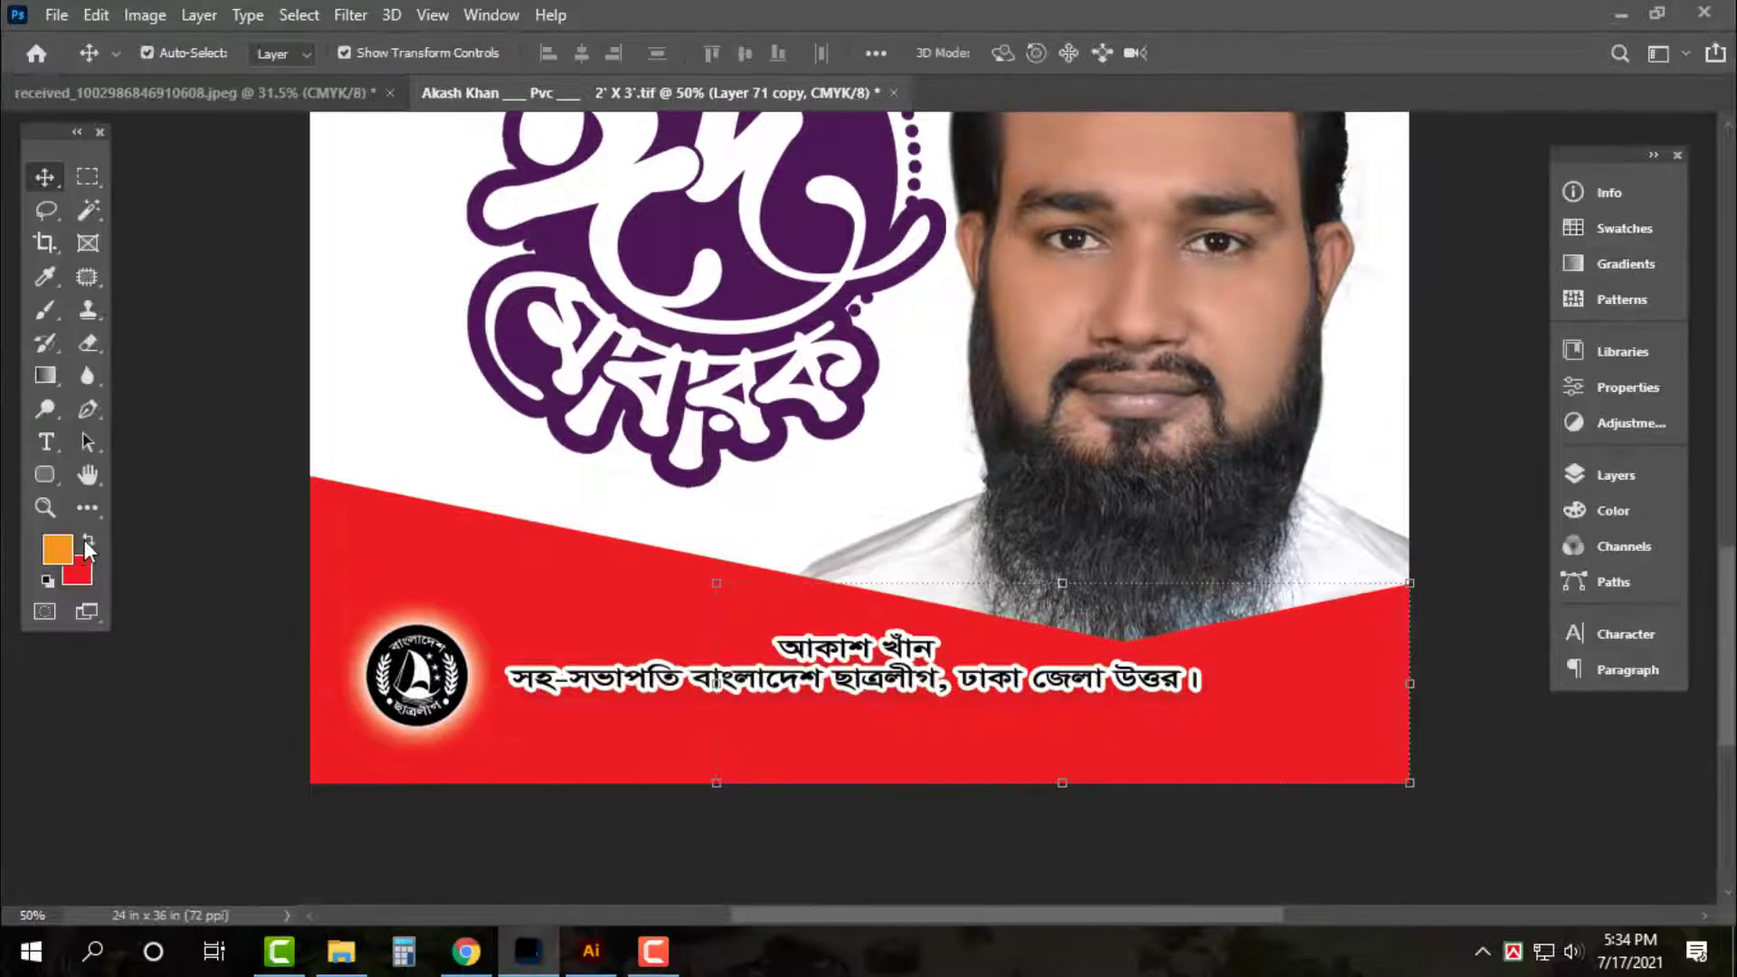
Fill the flipped band orange, then tilt, enlarge and fit it into the bottom-right corner
{"action": "key", "text": "ctrl+shift+BackSpace"}
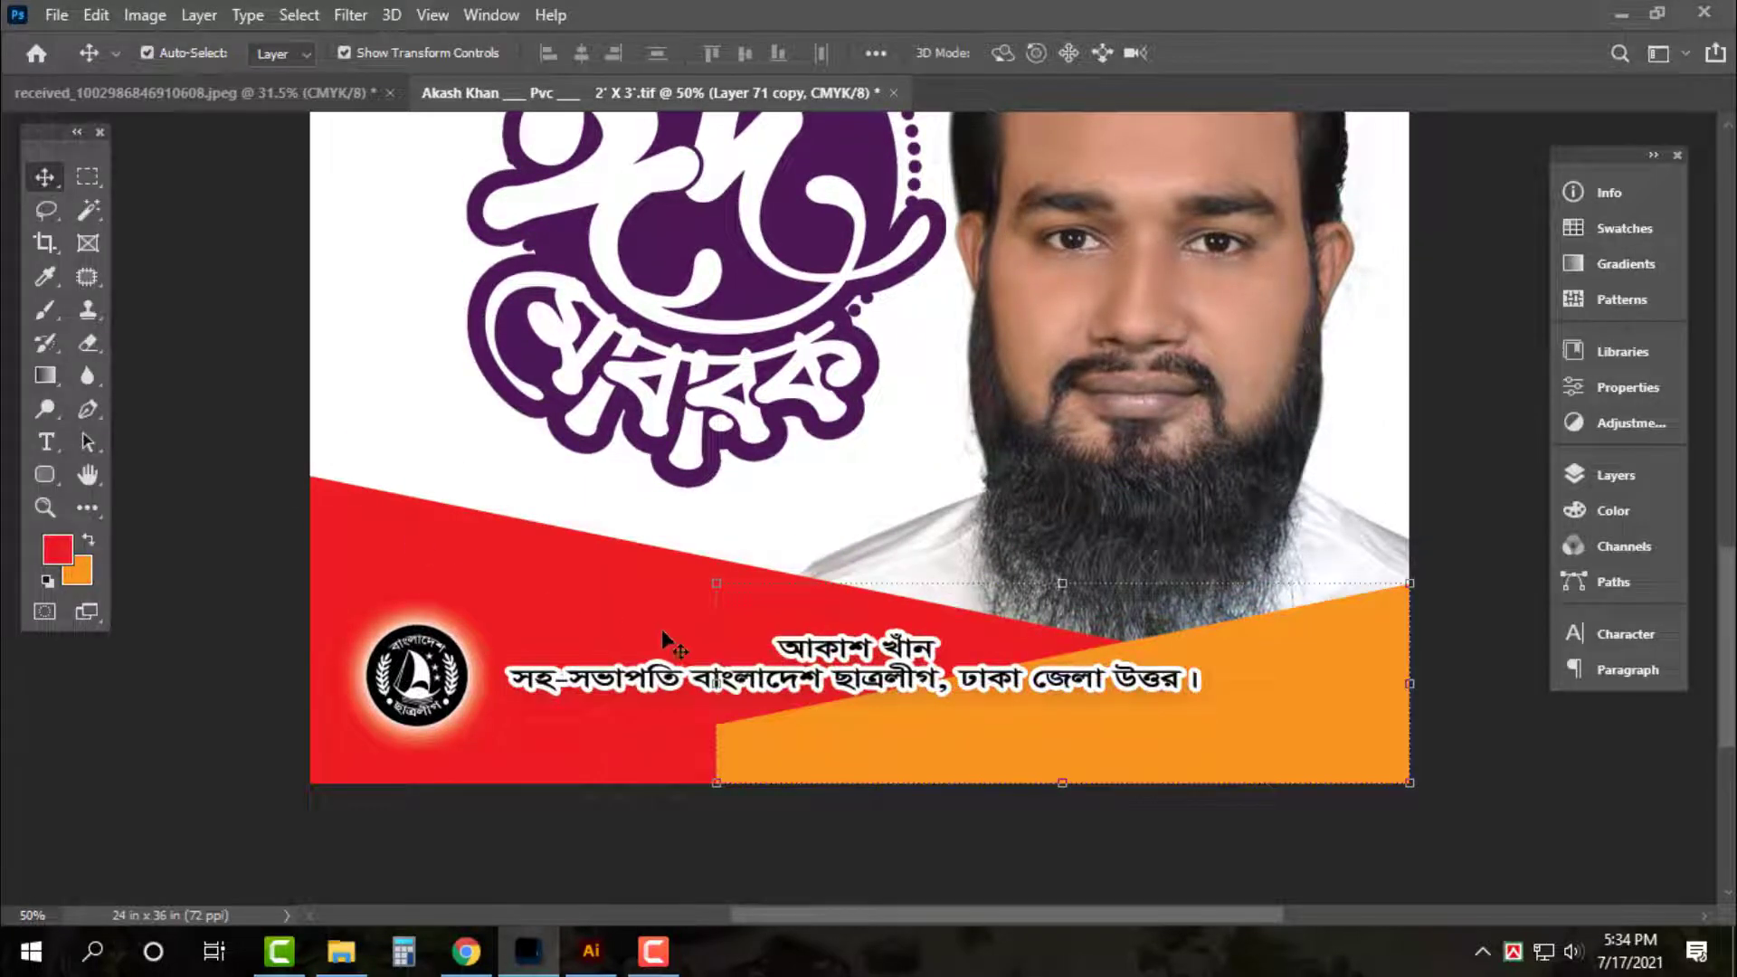
{"action": "key", "text": "ctrl+z"}
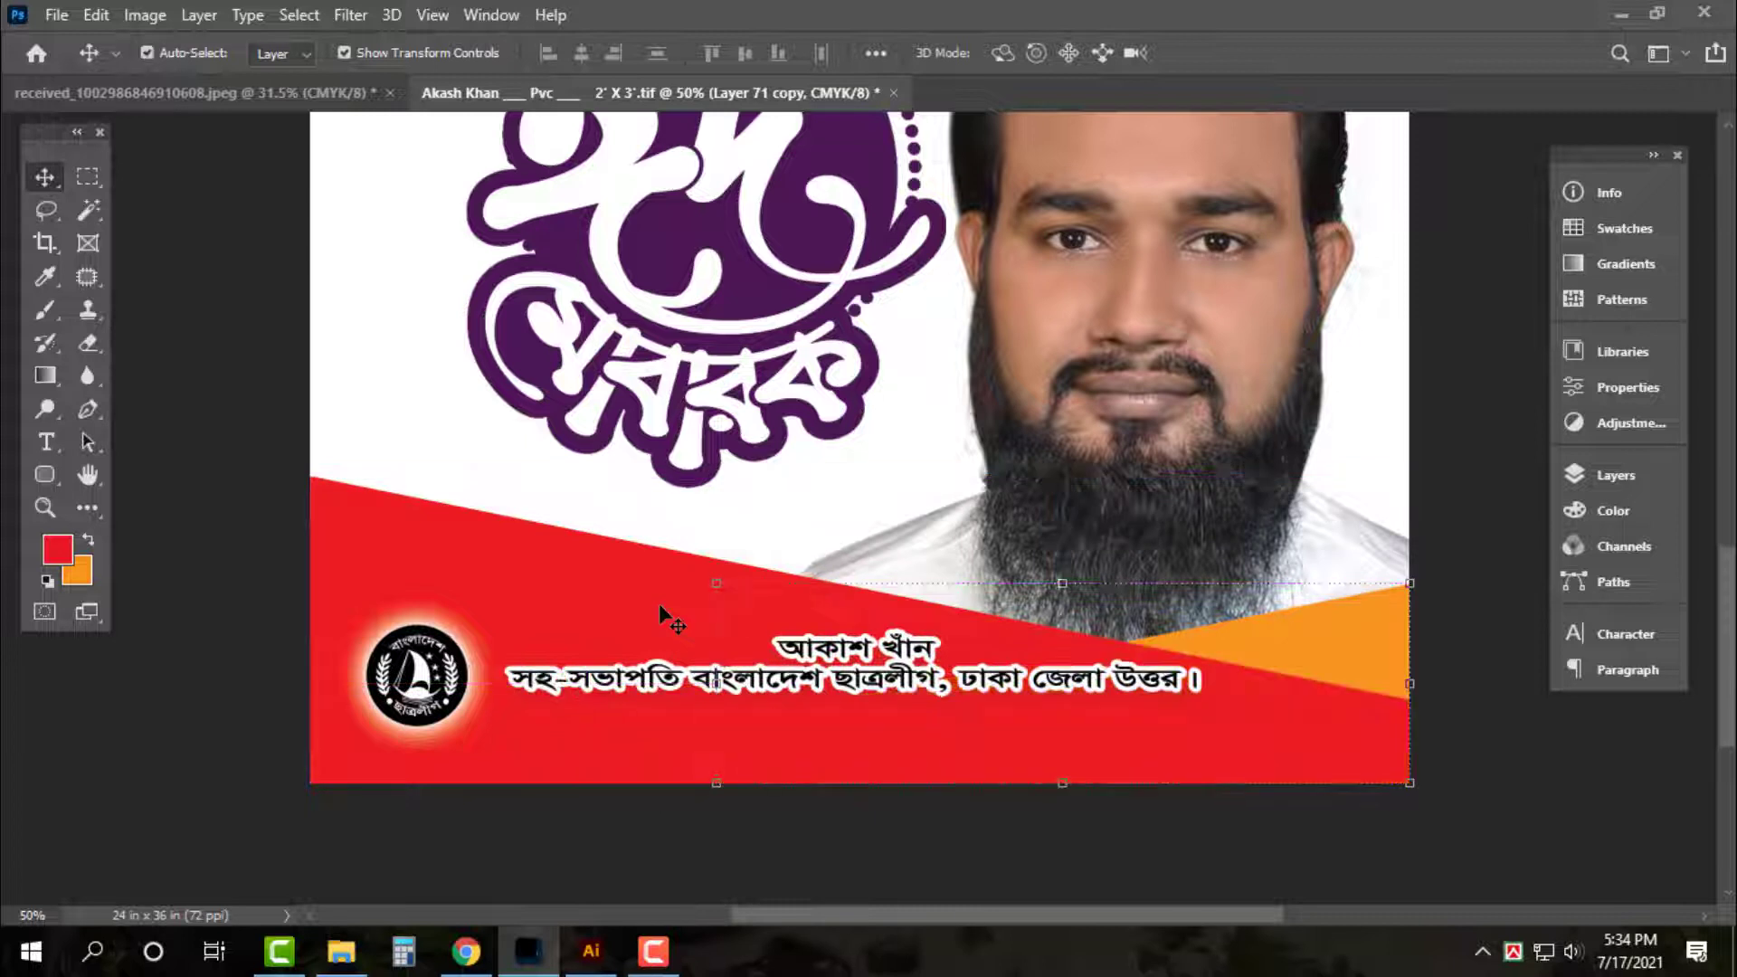
{"action": "key", "text": "ctrl+shift+BackSpace"}
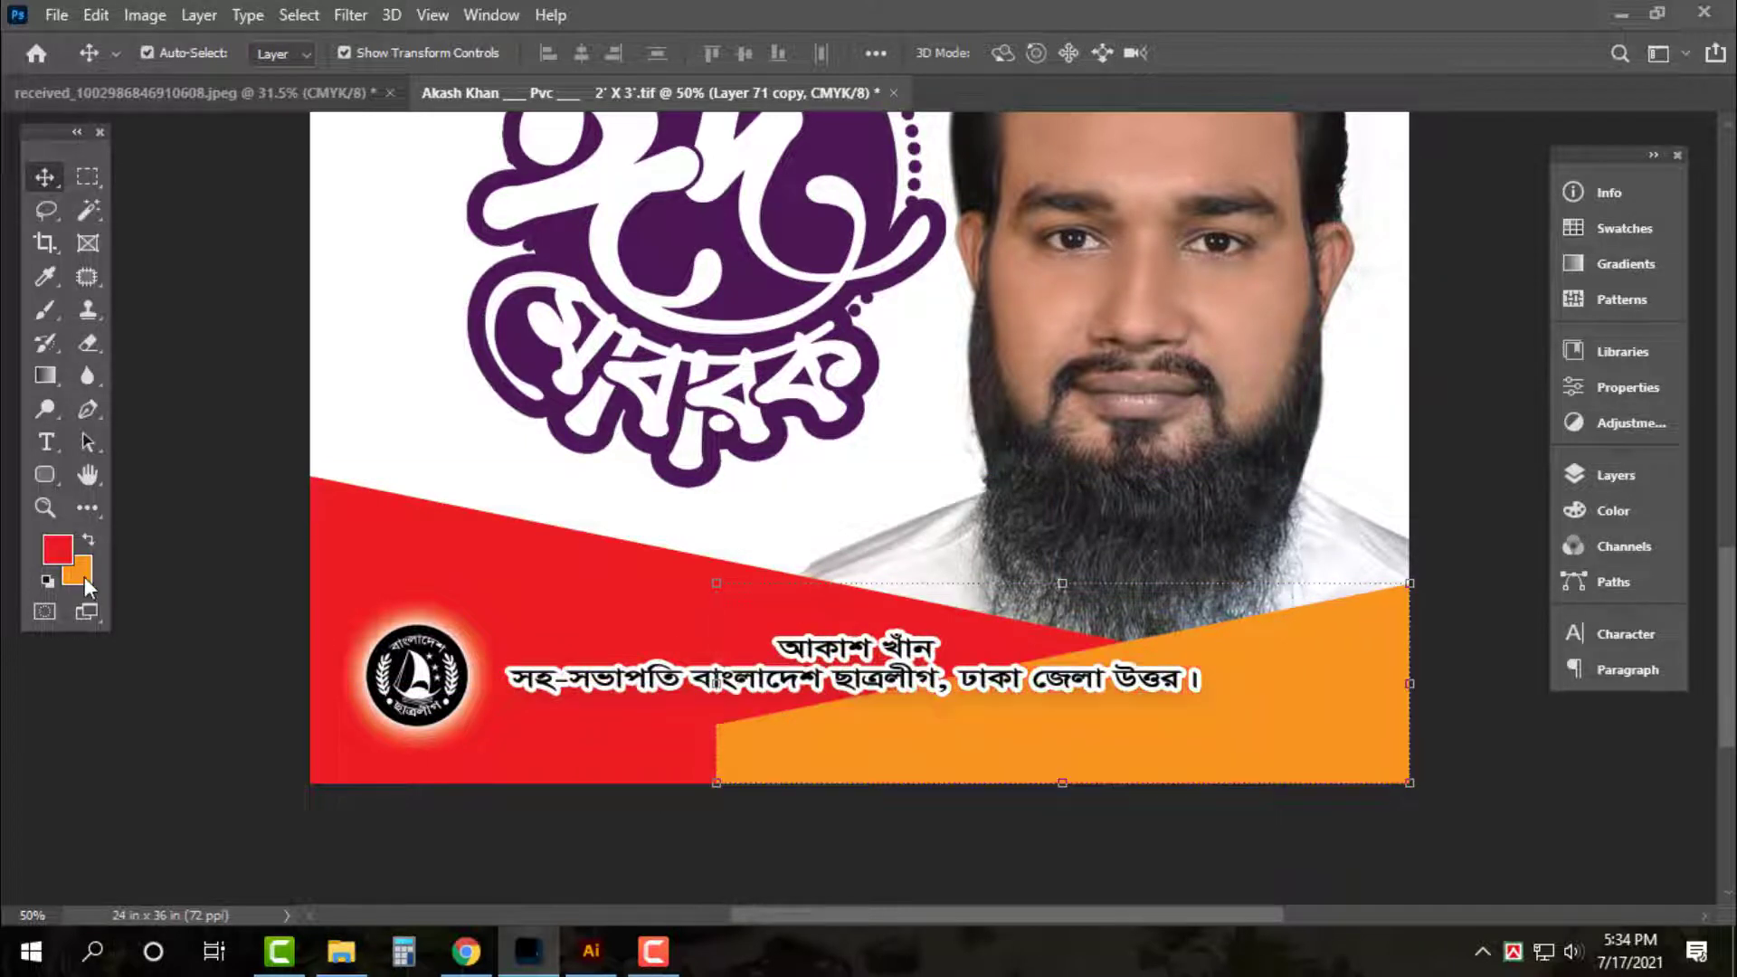
{"action": "left_click_drag", "start_coordinate": [1439, 686], "coordinate": [1393, 624]}
{"action": "left_click_drag", "start_coordinate": [1392, 520], "coordinate": [1425, 507]}
{"action": "left_click_drag", "start_coordinate": [1301, 683], "coordinate": [1343, 722]}
{"action": "key", "text": "Return"}
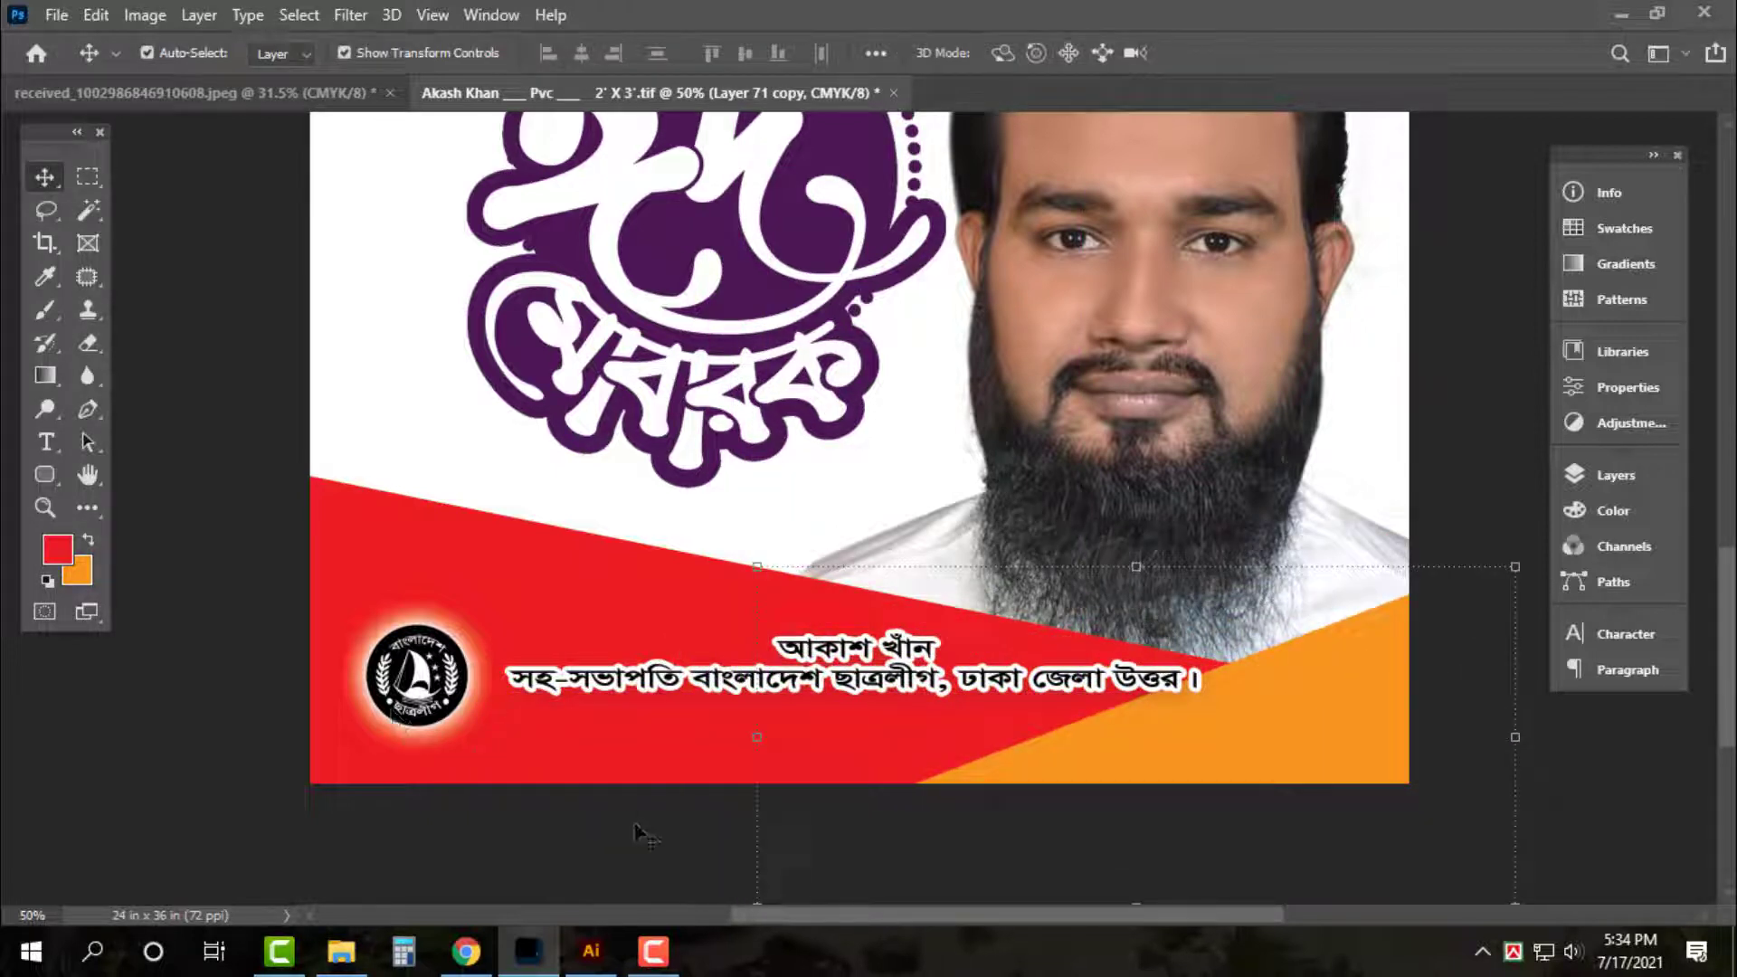
Delete the name line from the caption text, leaving only the title line
{"action": "left_click", "coordinate": [614, 819]}
{"action": "key", "text": "t"}
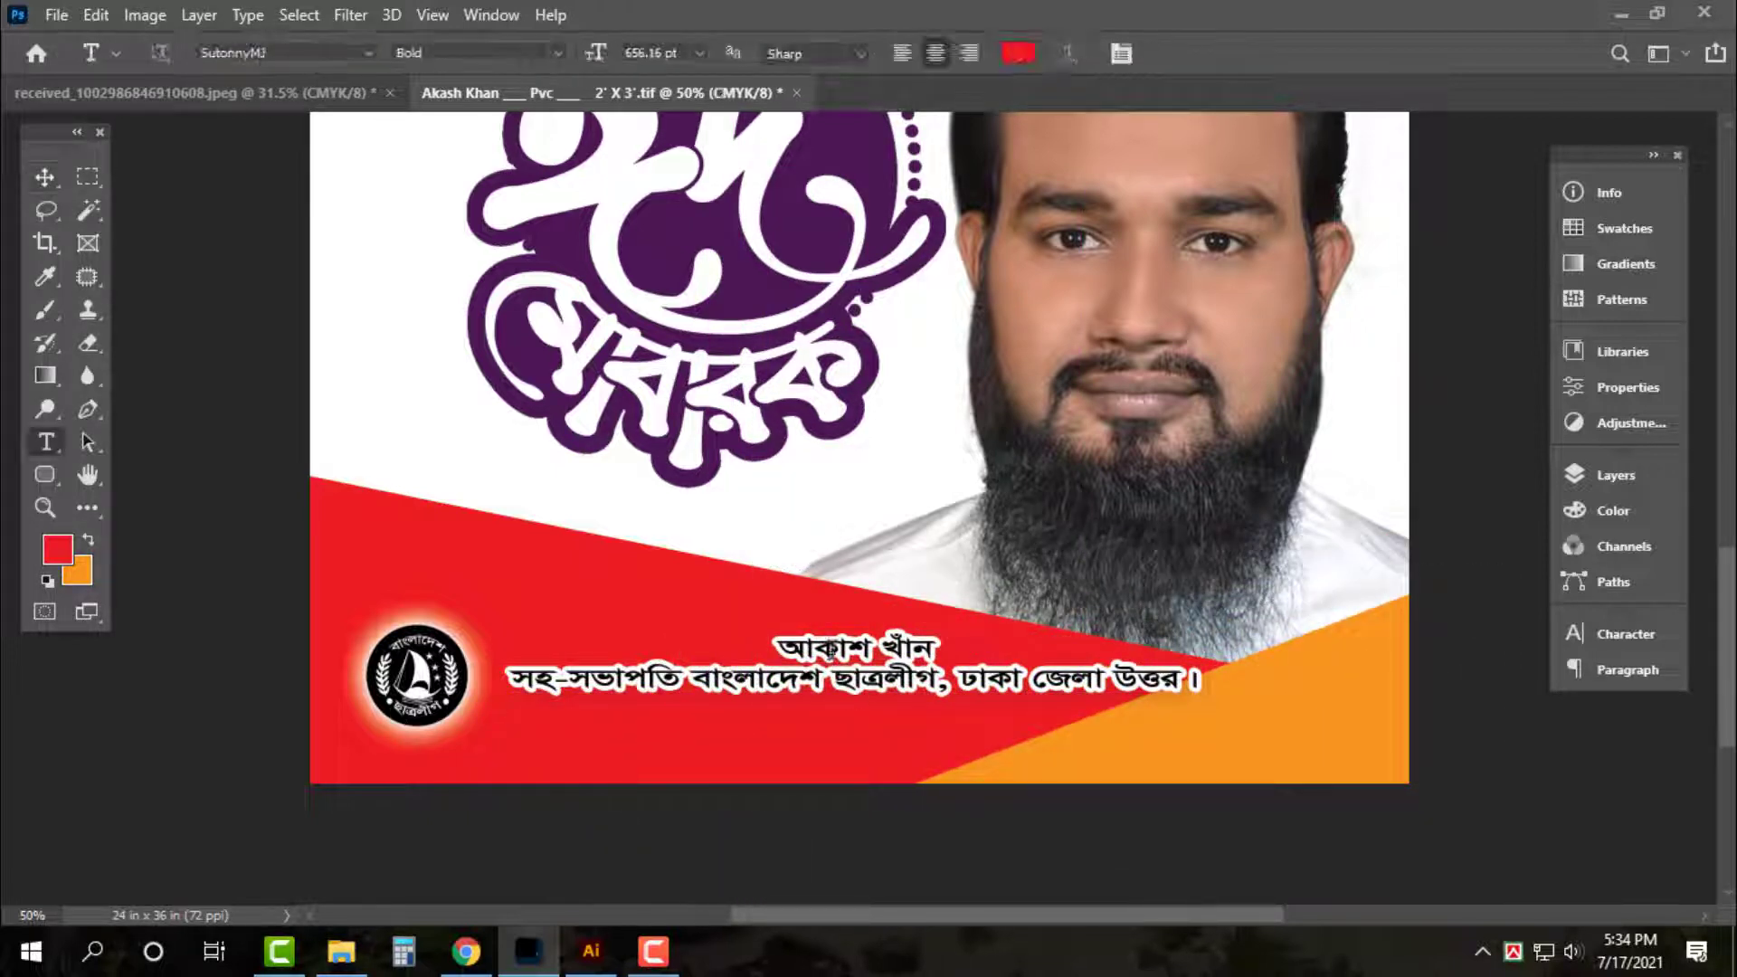
{"action": "triple_click", "coordinate": [828, 650]}
{"action": "key", "text": "BackSpace"}
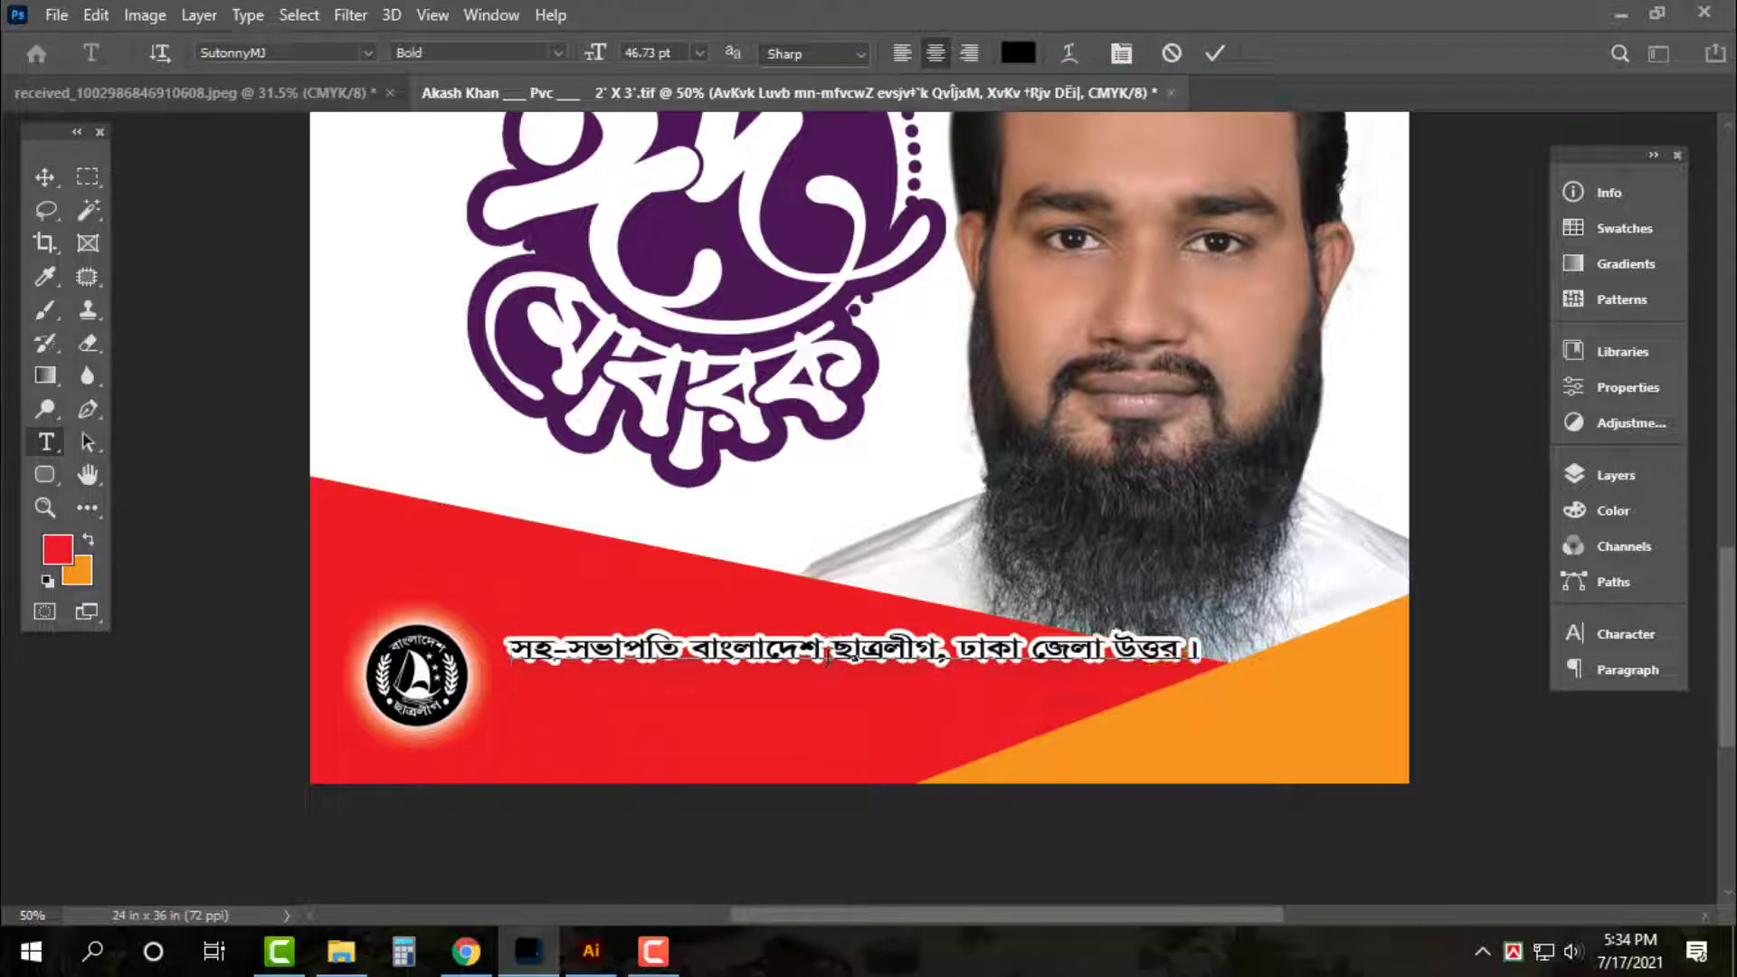
{"action": "key", "text": "ctrl+Return"}
{"action": "key", "text": "v"}
Enlarge the title line to about 111%, set it lower on the band, and shift the logo down-left
{"action": "left_click_drag", "start_coordinate": [877, 661], "coordinate": [876, 704]}
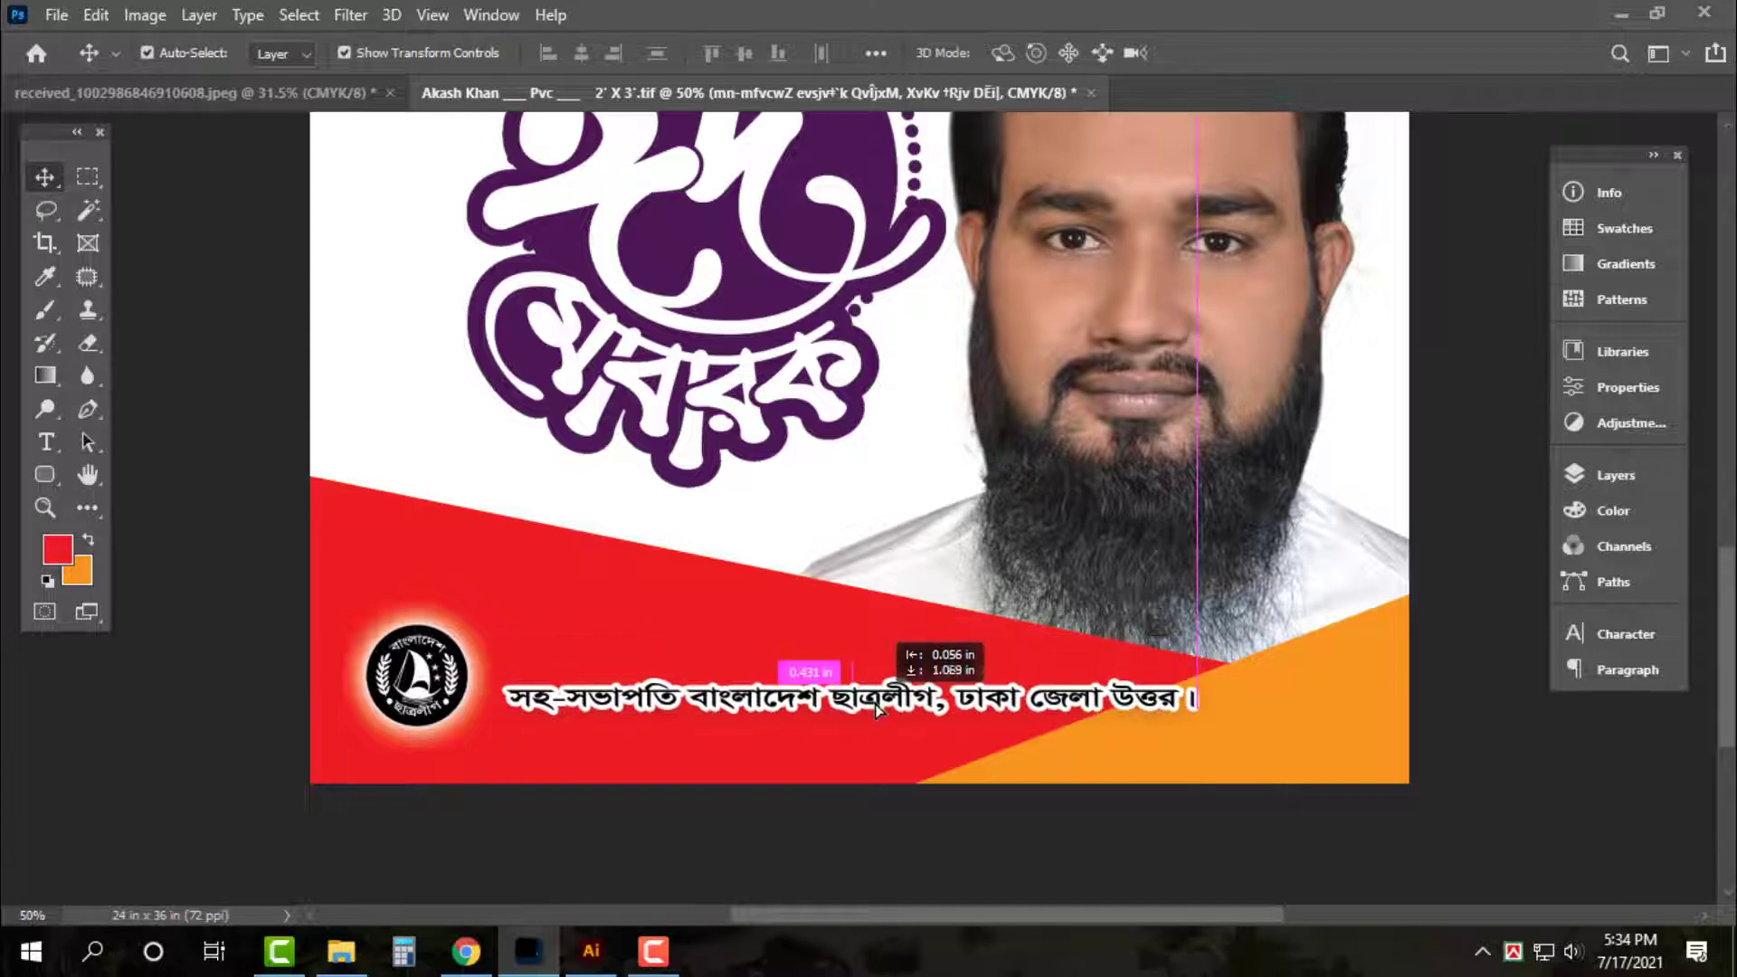
{"action": "key", "text": "ctrl+t"}
{"action": "left_click_drag", "start_coordinate": [1199, 680], "coordinate": [1271, 672]}
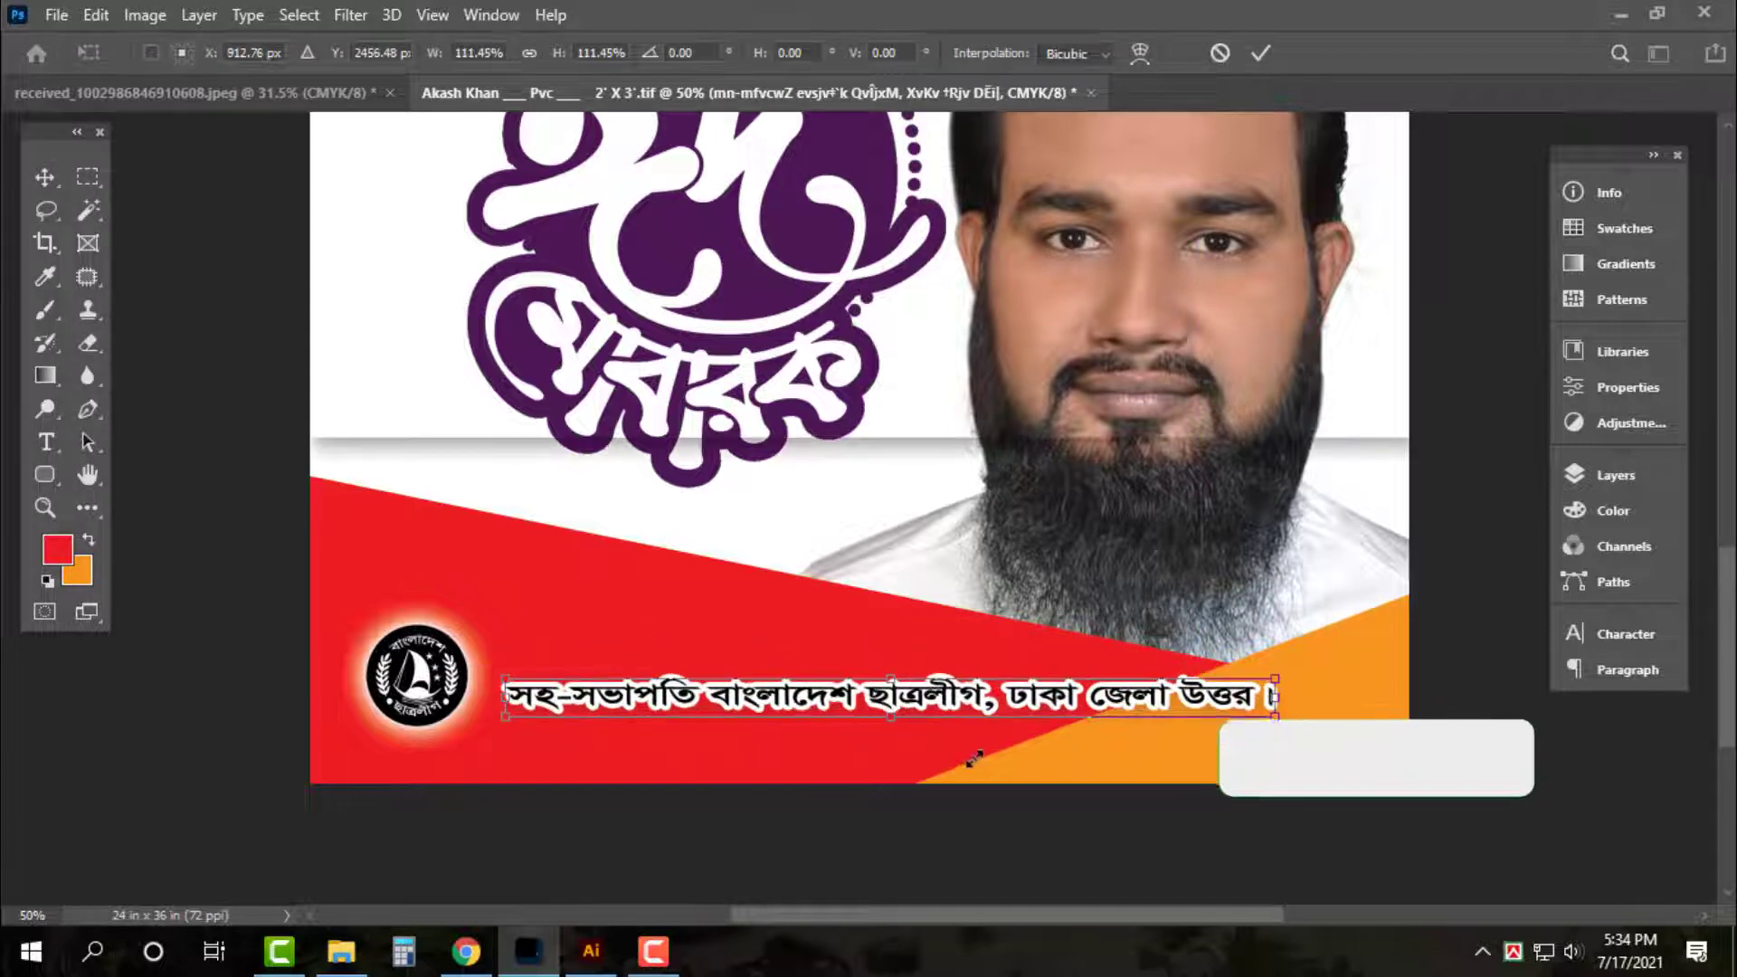
{"action": "left_click_drag", "start_coordinate": [888, 717], "coordinate": [902, 741]}
{"action": "key", "text": "Return"}
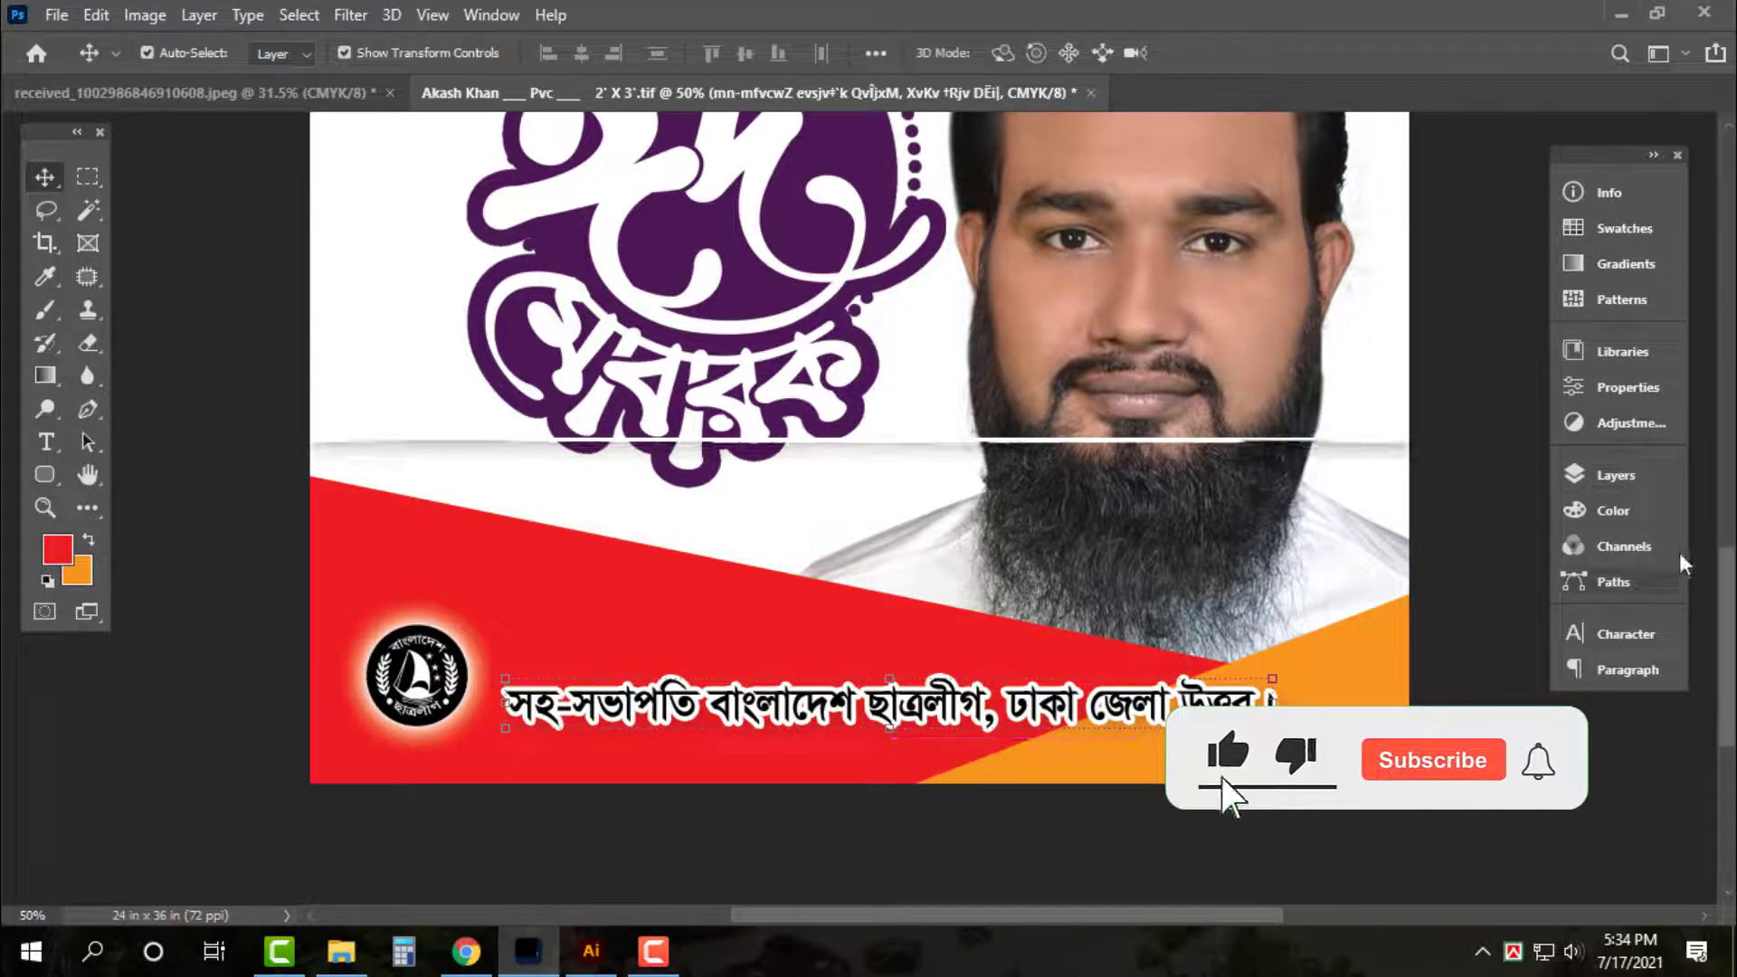
{"action": "key", "text": "shift+Down"}
{"action": "key", "text": "shift+Down"}
{"action": "key", "text": "shift+Down"}
{"action": "key", "text": "shift+Down"}
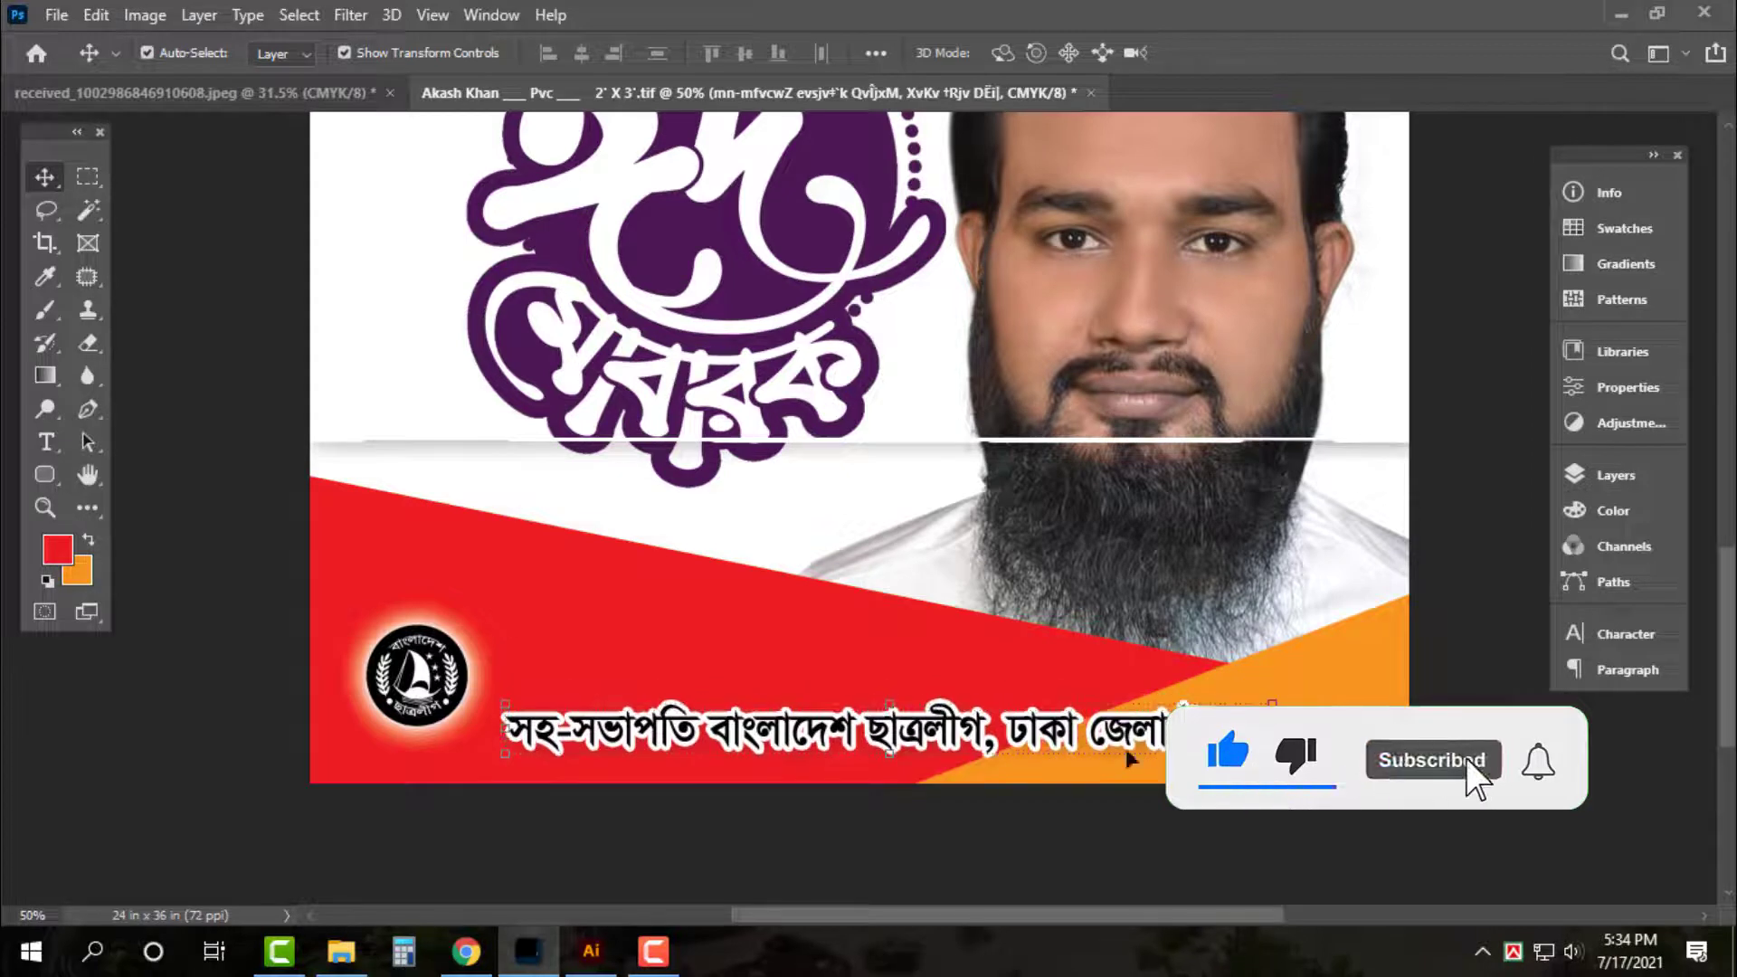
{"action": "key", "text": "Up"}
{"action": "key", "text": "Up"}
{"action": "key", "text": "Up"}
{"action": "key", "text": "Up"}
{"action": "key", "text": "Up"}
{"action": "key", "text": "Up"}
{"action": "key", "text": "Up"}
{"action": "key", "text": "Up"}
{"action": "key", "text": "Up"}
{"action": "key", "text": "Up"}
{"action": "key", "text": "Up"}
{"action": "key", "text": "Up"}
{"action": "key", "text": "Up"}
{"action": "left_click_drag", "start_coordinate": [439, 690], "coordinate": [425, 709]}
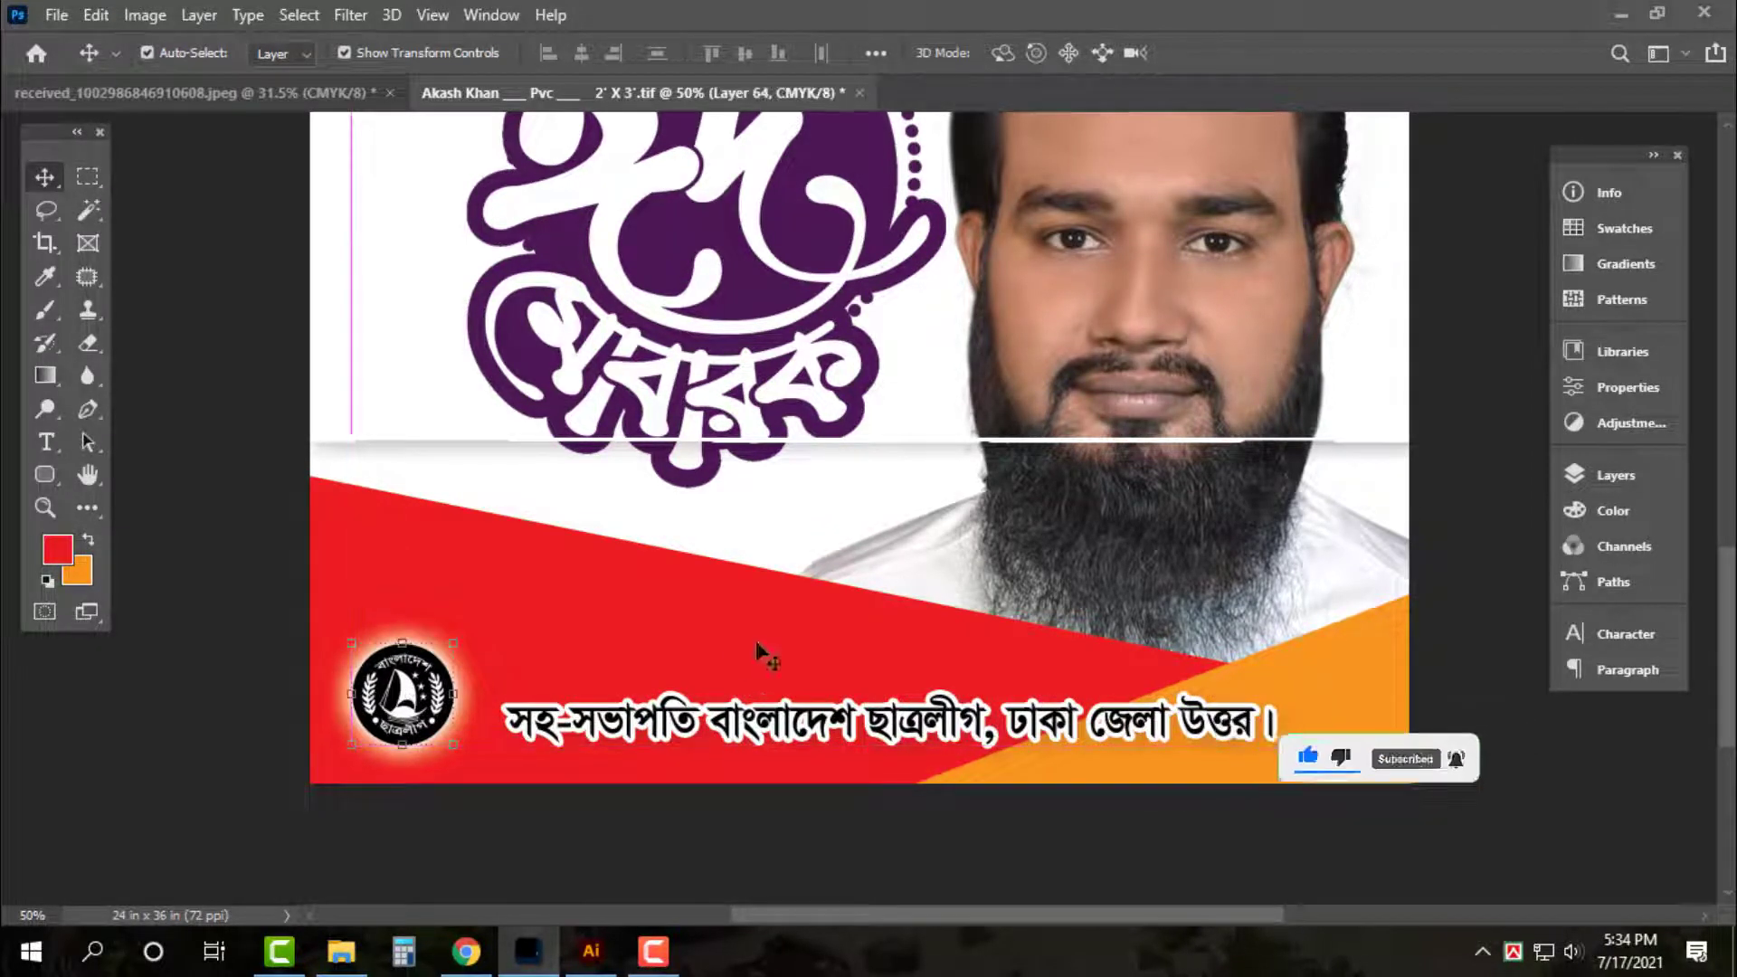
Remove the white outline from the title text, undoing an accidental background move
{"action": "left_click", "coordinate": [774, 731]}
{"action": "left_click", "coordinate": [1669, 478]}
{"action": "left_click", "coordinate": [1416, 766]}
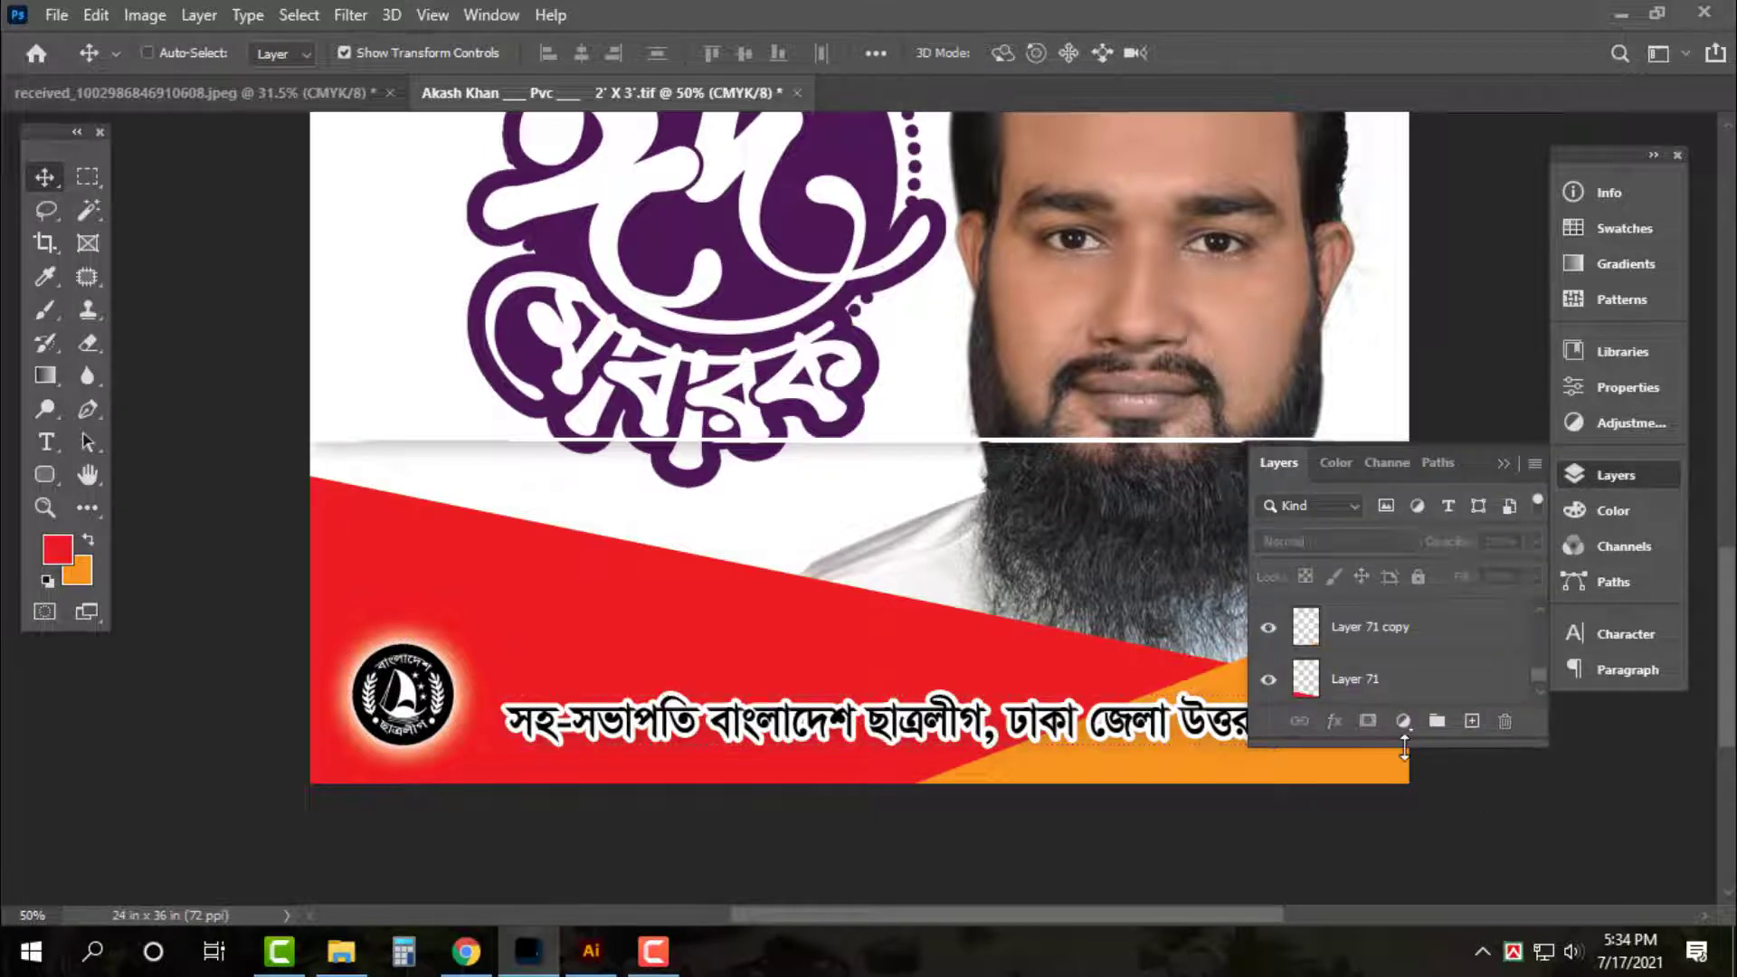
{"action": "key", "text": "ctrl+minus"}
{"action": "left_click_drag", "start_coordinate": [612, 342], "coordinate": [946, 703]}
{"action": "key", "text": "ctrl+z"}
{"action": "key", "text": "ctrl+z"}
{"action": "key", "text": "ctrl+z"}
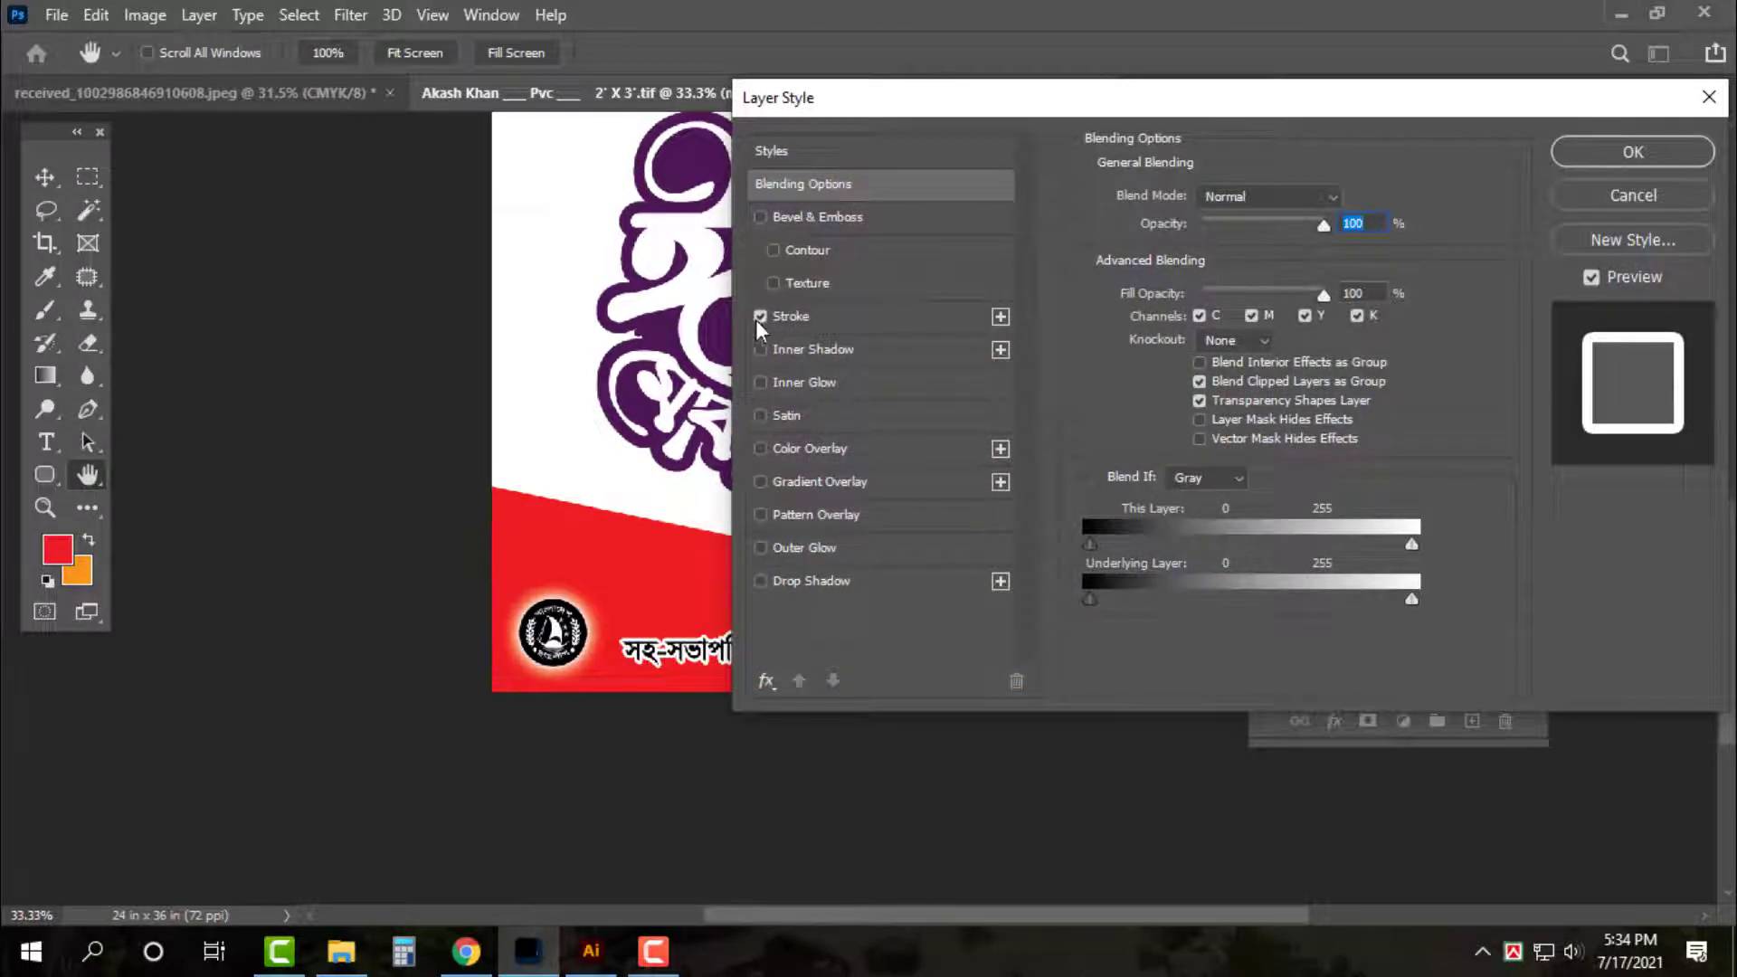
{"action": "left_click", "coordinate": [758, 319]}
{"action": "key", "text": "Return"}
Set the background colour to white and fill the title text with it
{"action": "left_click", "coordinate": [72, 582]}
{"action": "left_click_drag", "start_coordinate": [615, 245], "coordinate": [447, 2]}
{"action": "key", "text": "Return"}
{"action": "key", "text": "ctrl+Delete"}
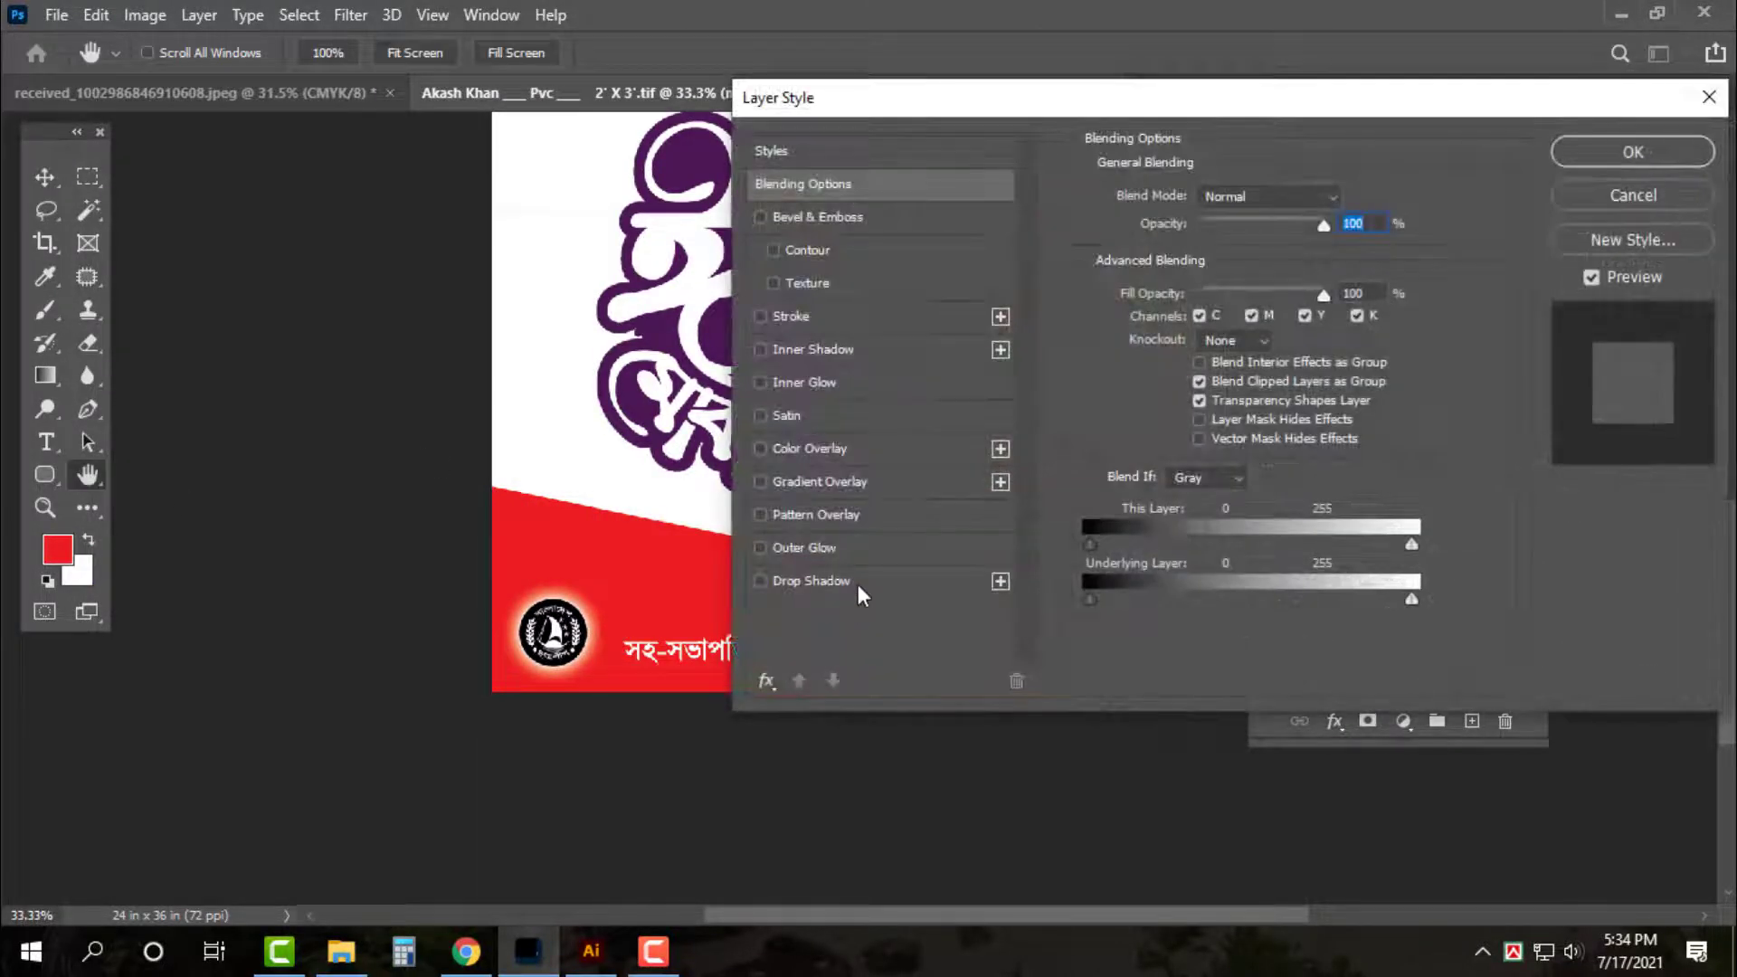
Add a drop shadow (100% opacity, 2 px distance, 6 px size), then Alt-drag a copy upward
{"action": "left_click", "coordinate": [812, 581]}
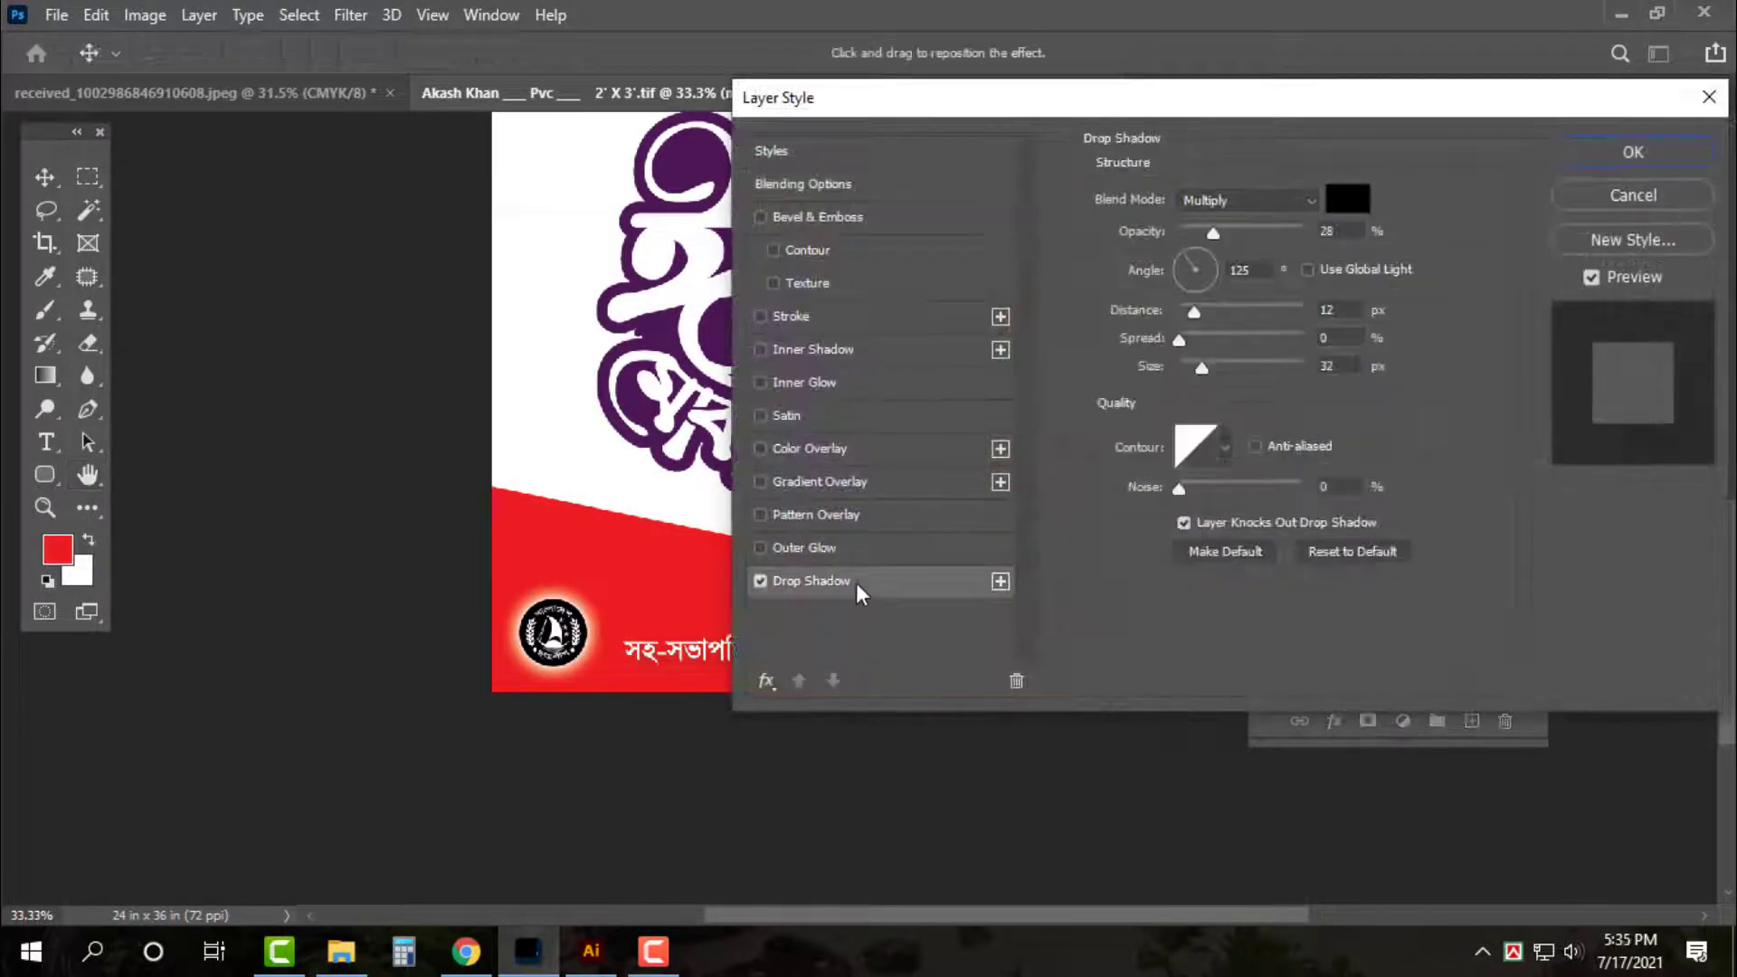
{"action": "left_click_drag", "start_coordinate": [1246, 231], "coordinate": [1303, 232]}
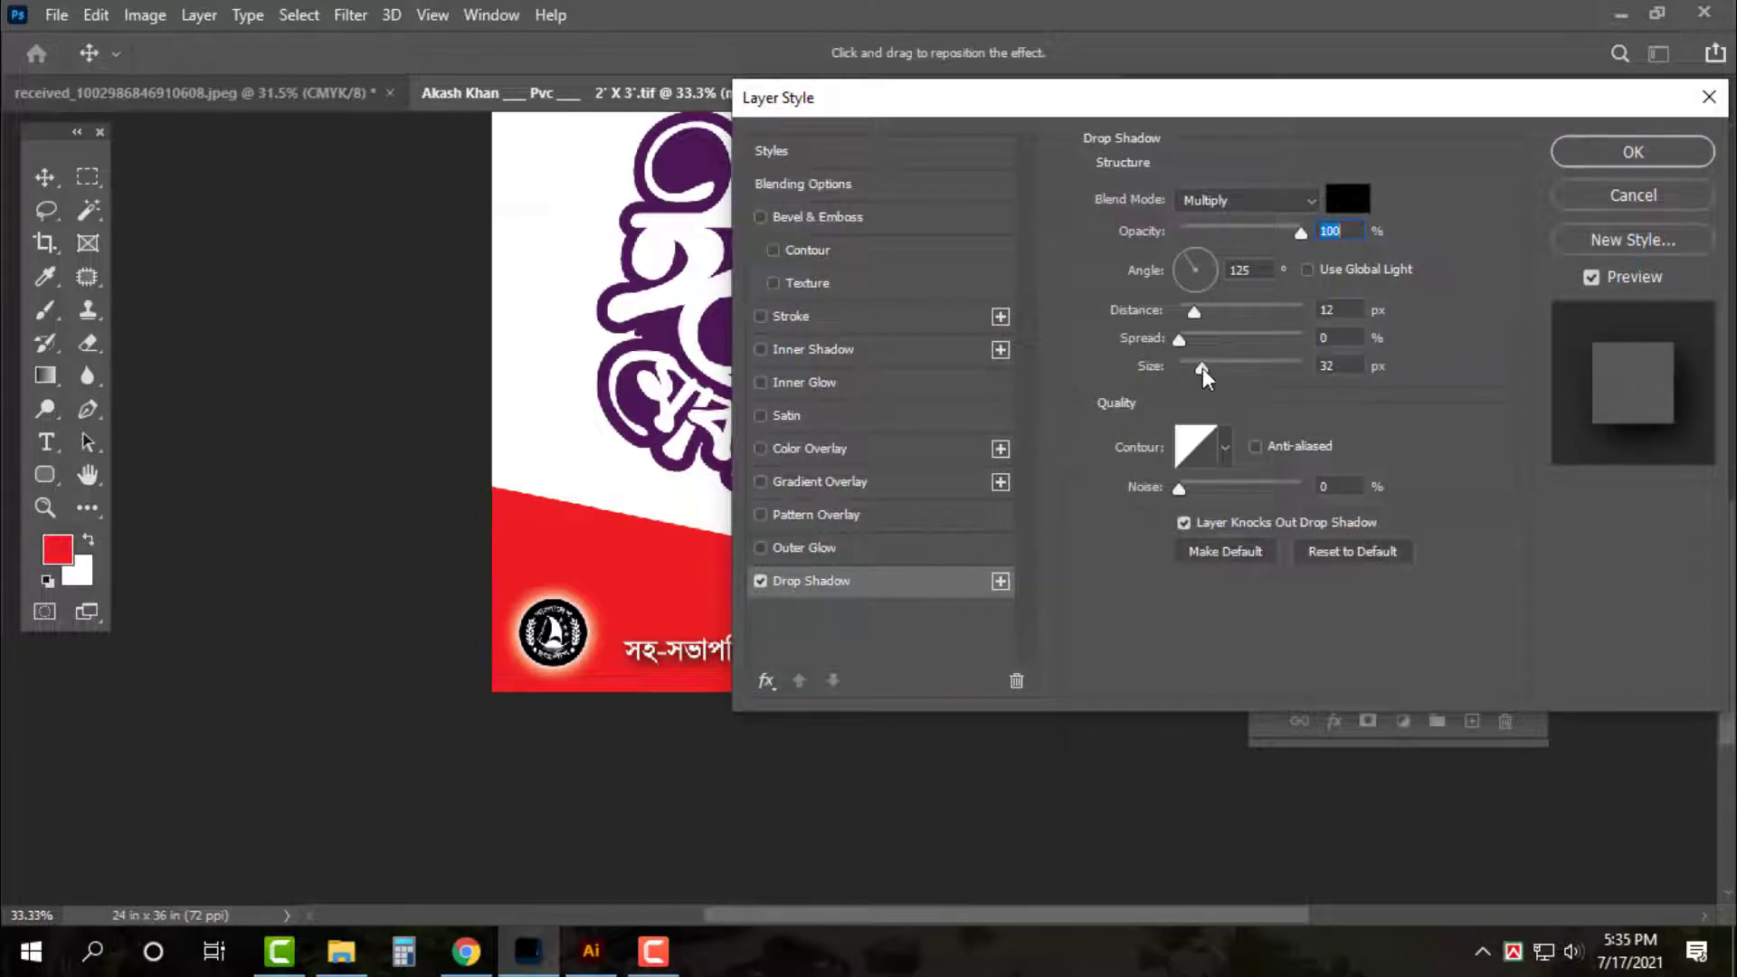
{"action": "left_click_drag", "start_coordinate": [1202, 367], "coordinate": [1187, 311]}
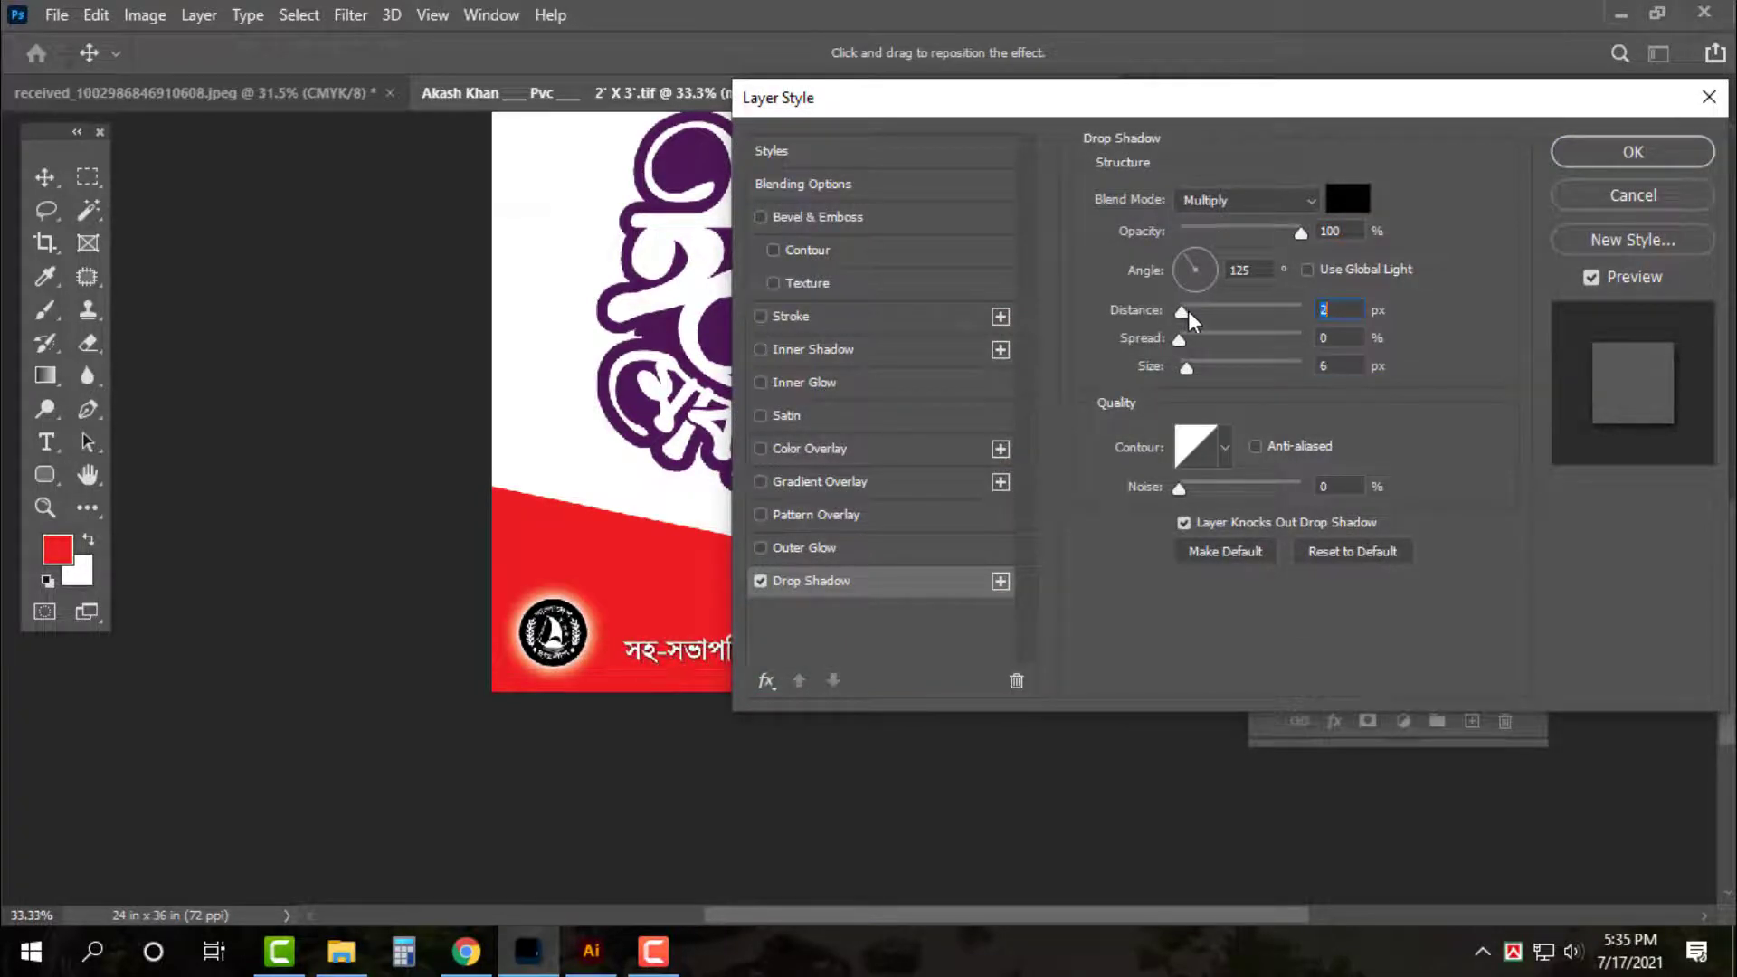
{"action": "key", "text": "Return"}
{"action": "left_click_drag", "start_coordinate": [830, 650], "coordinate": [828, 601]}
Replace the duplicated line's text with the pasted name of the man
{"action": "key", "text": "t"}
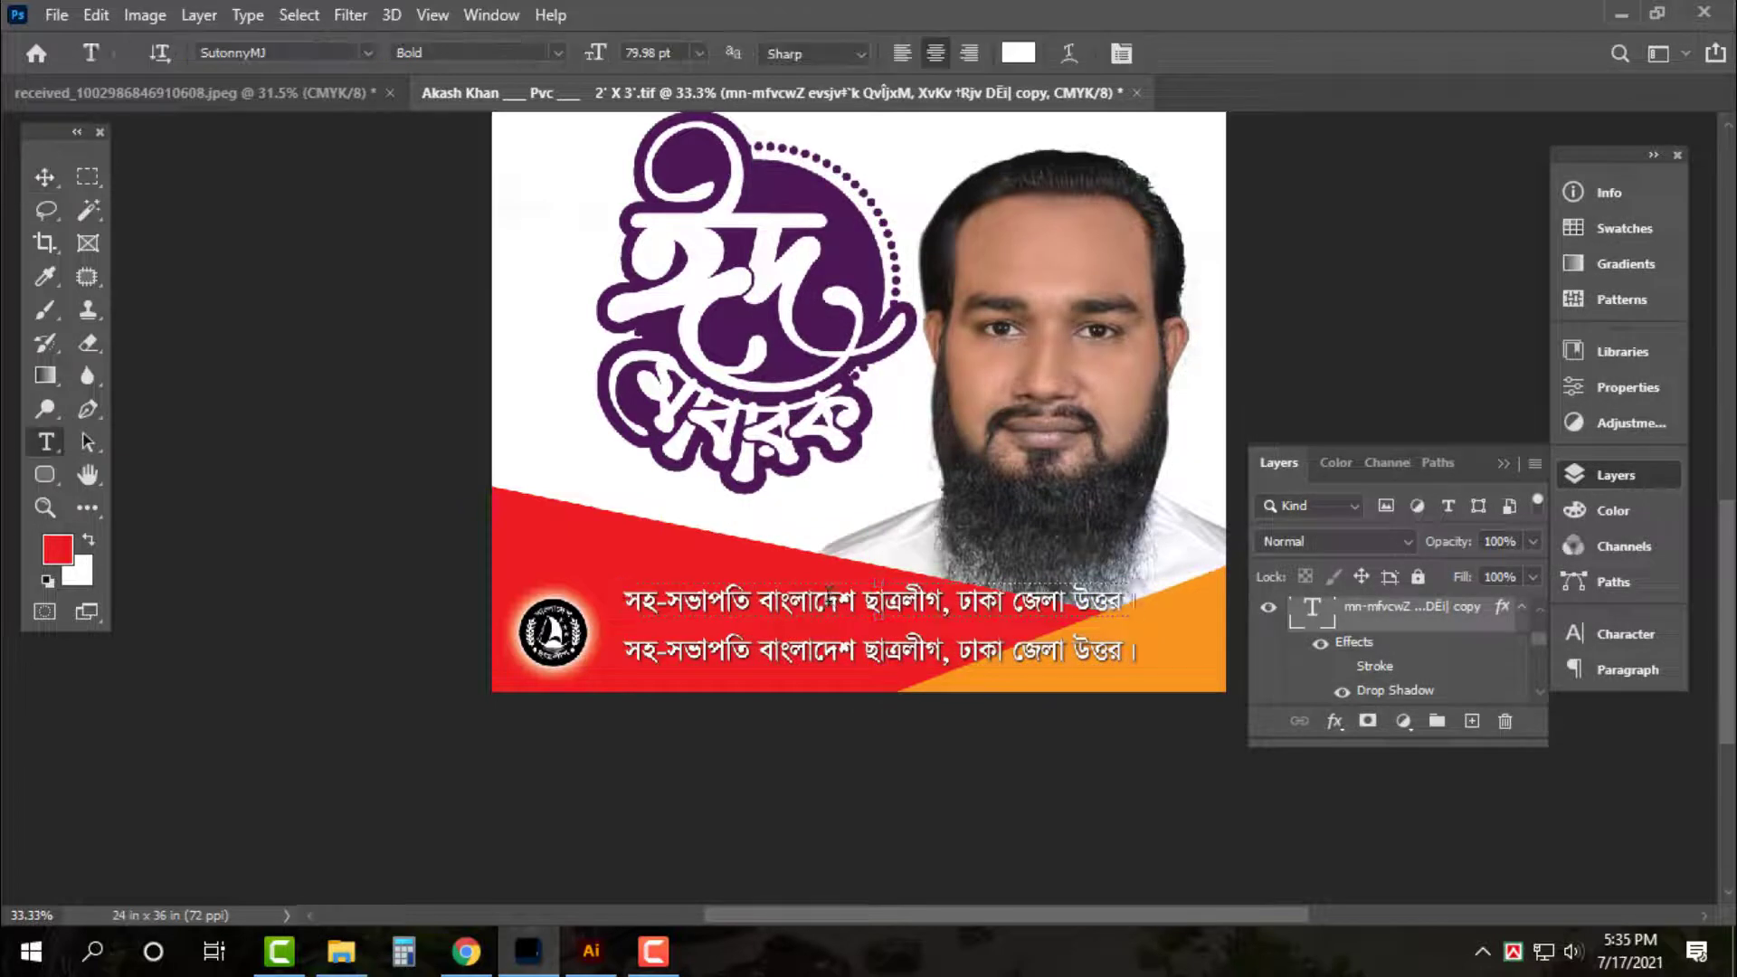
{"action": "left_click", "coordinate": [834, 606]}
{"action": "key", "text": "ctrl+a"}
{"action": "key", "text": "ctrl+Return"}
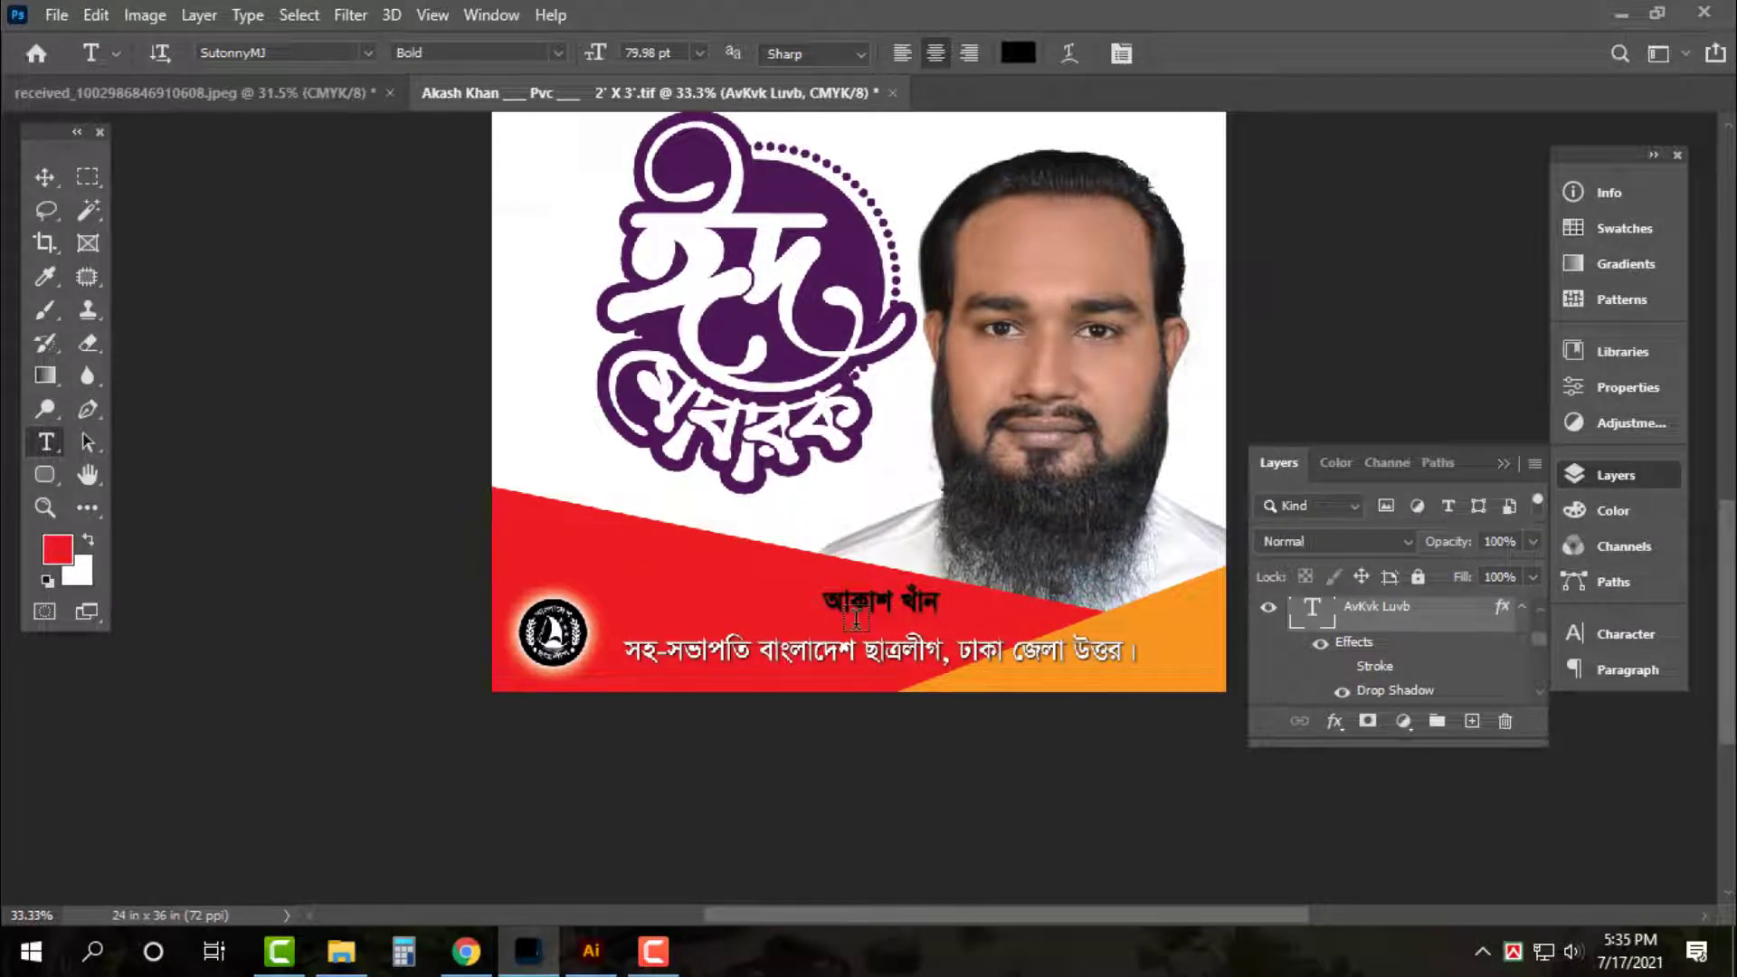
Enlarge the name, position it above the designation line, and fill it white
{"action": "key", "text": "v"}
{"action": "key", "text": "ctrl+t"}
{"action": "key", "text": "ctrl+plus"}
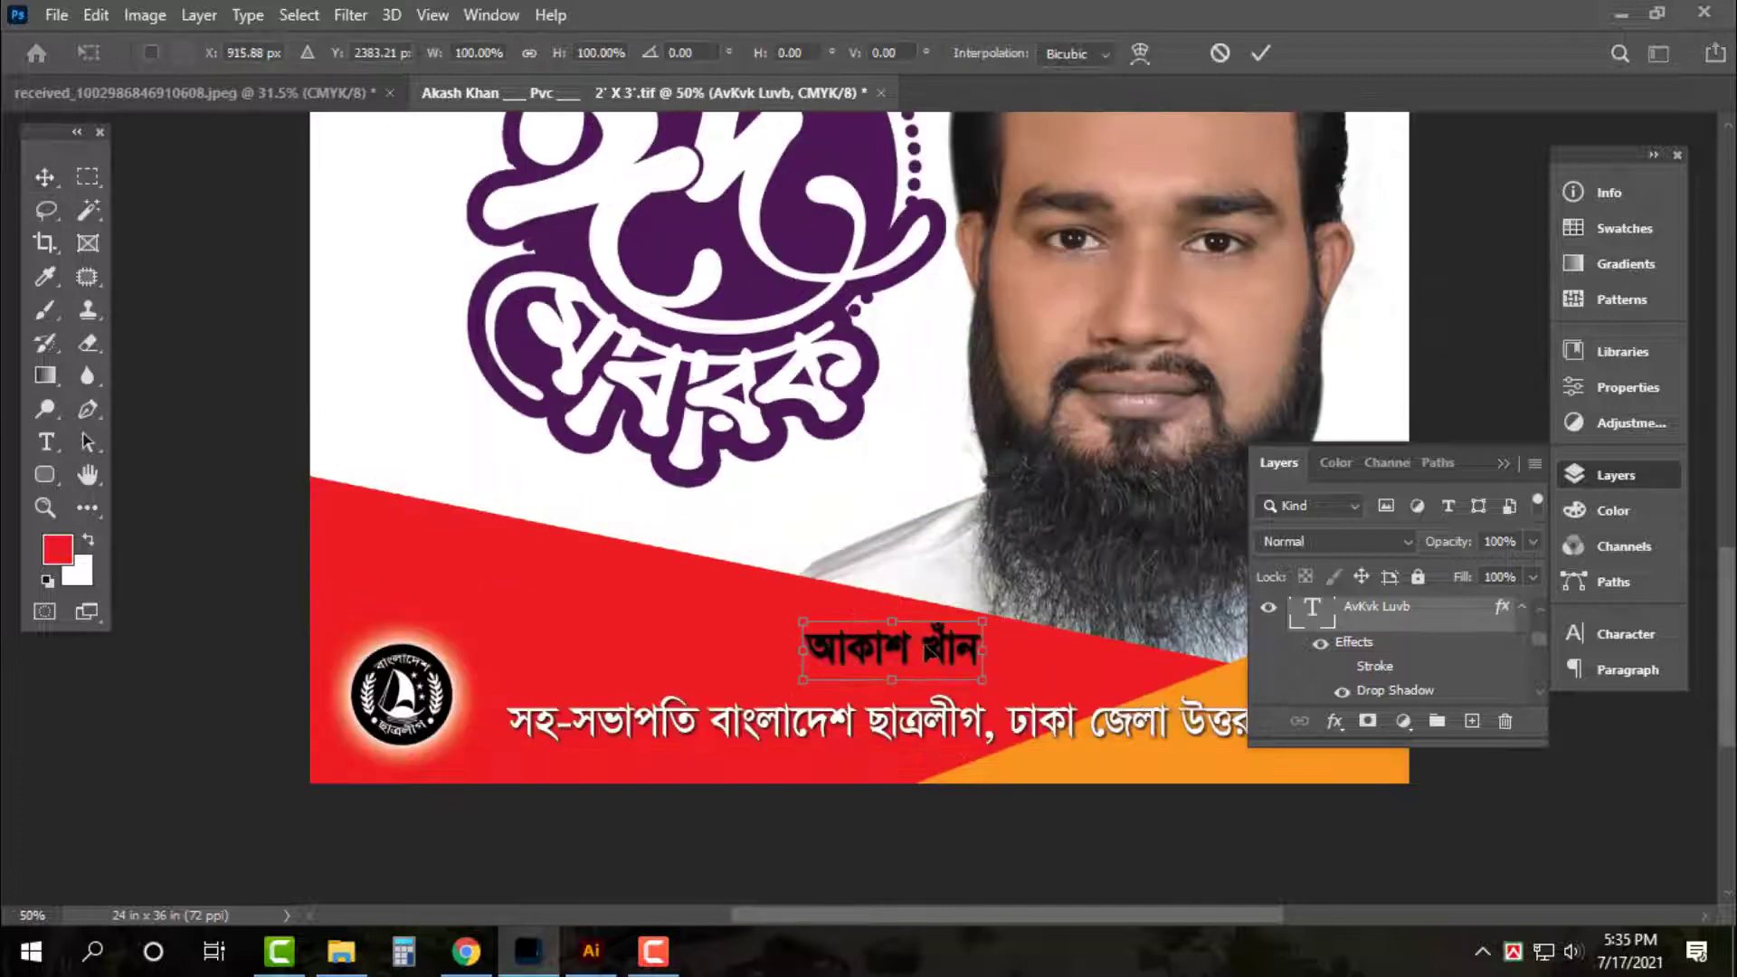
{"action": "left_click_drag", "start_coordinate": [930, 650], "coordinate": [986, 644]}
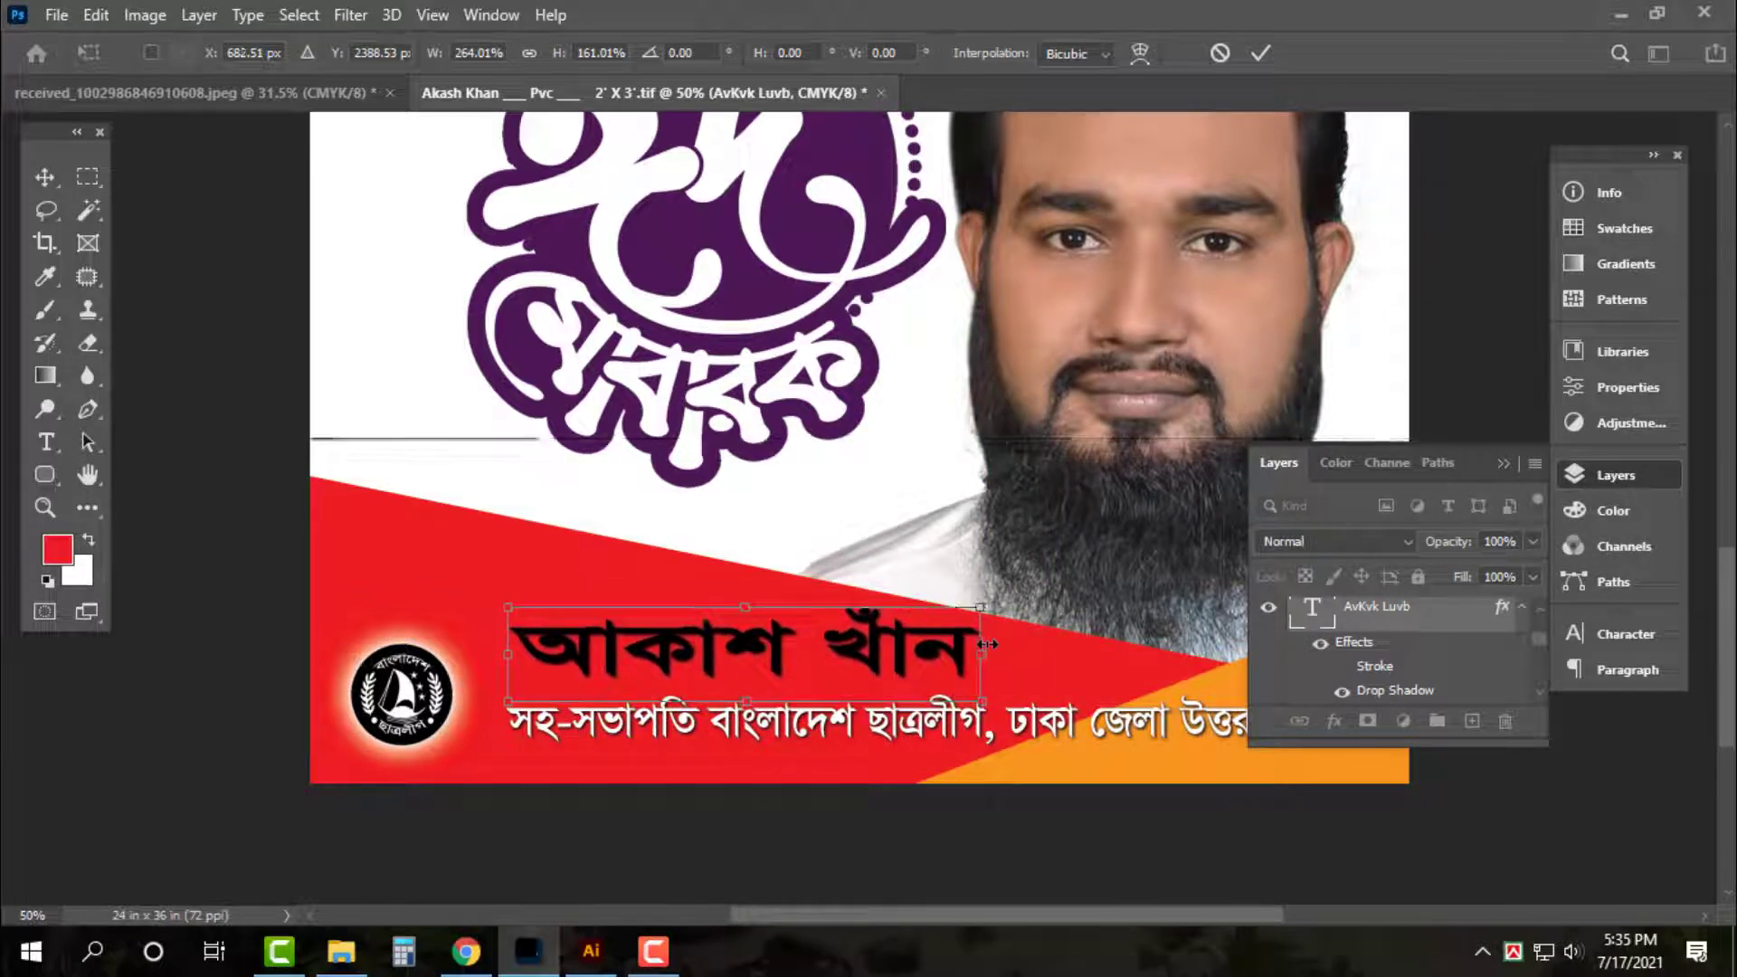
{"action": "key", "text": "Return"}
{"action": "key", "text": "ctrl+BackSpace"}
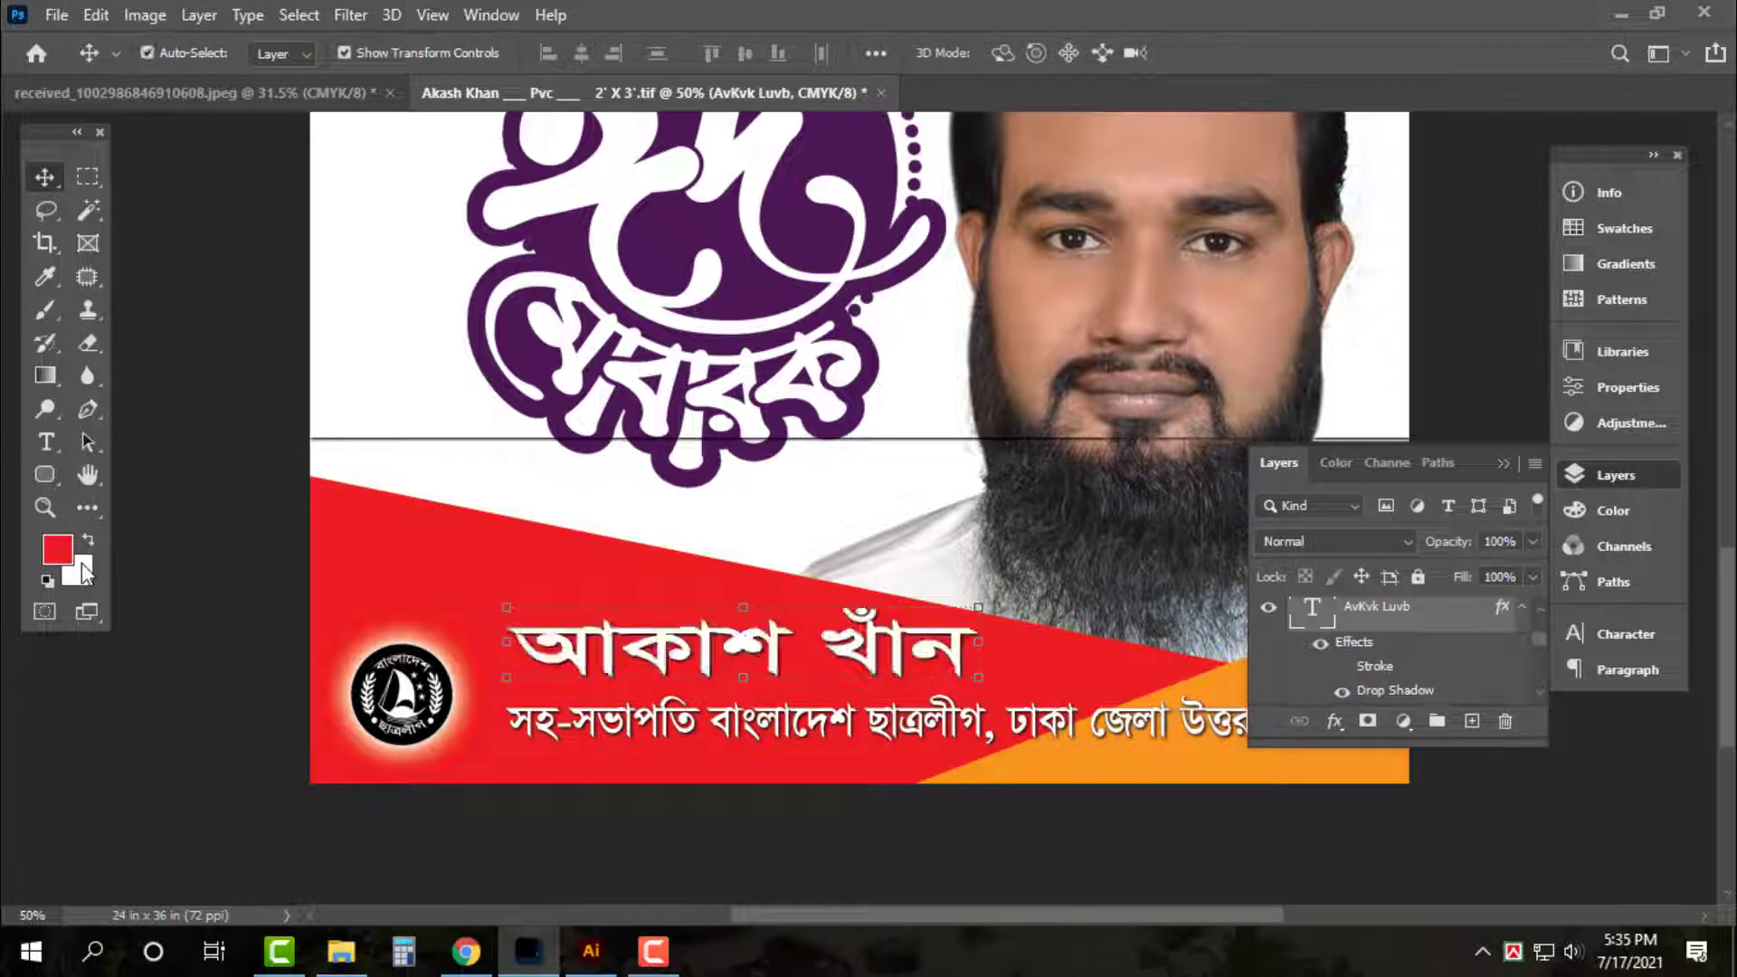
{"action": "left_click", "coordinate": [459, 704]}
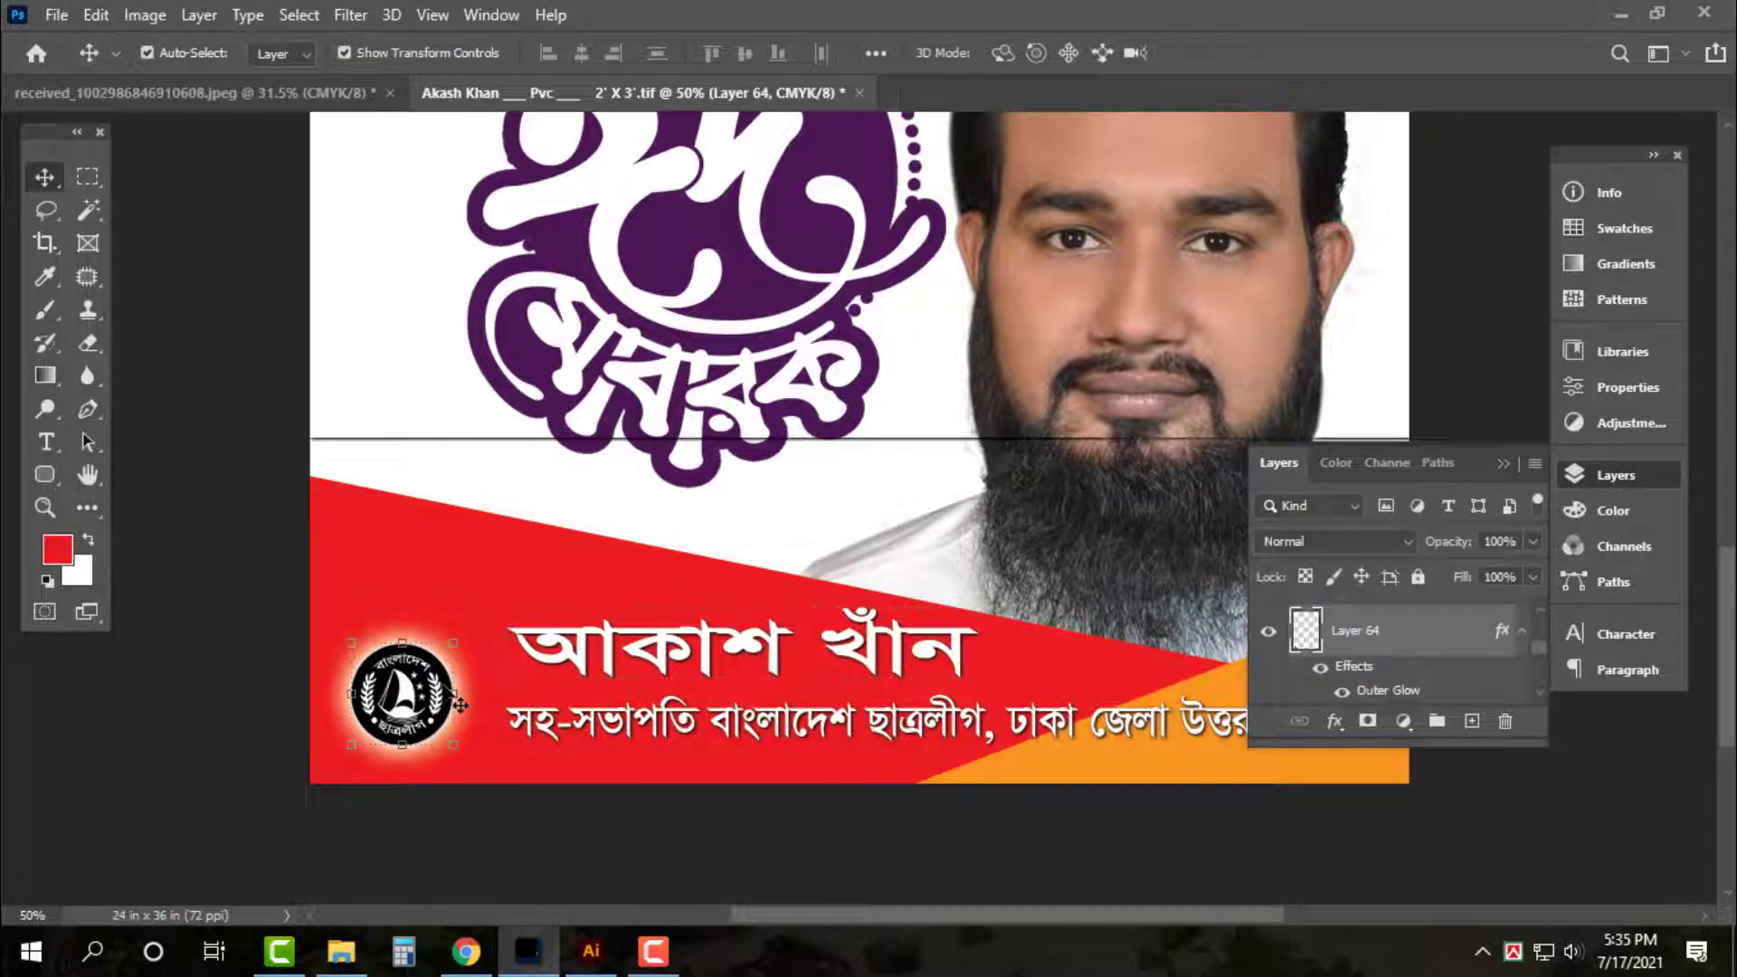
Raise and enlarge the round emblem, set its white outer glow to 40 px, then lower the portrait slightly
{"action": "key", "text": "shift+Up"}
{"action": "key", "text": "shift+Up"}
{"action": "key", "text": "shift+Up"}
{"action": "left_click_drag", "start_coordinate": [445, 622], "coordinate": [488, 618]}
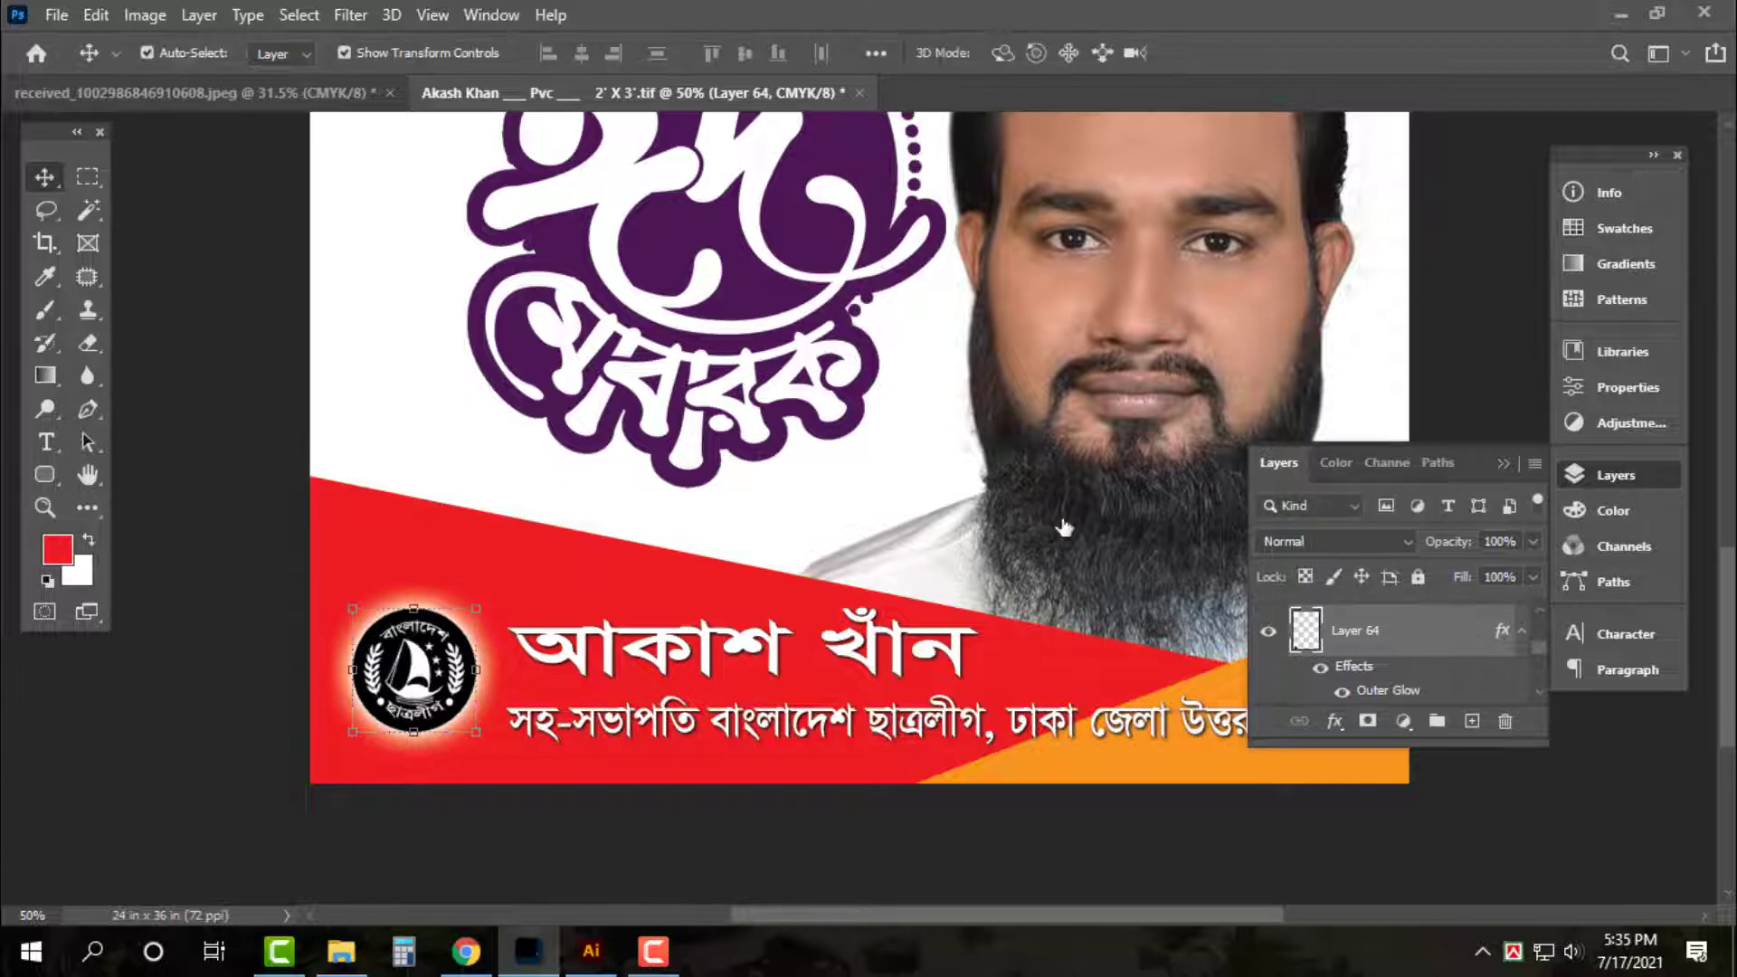
{"action": "left_click", "coordinate": [860, 548]}
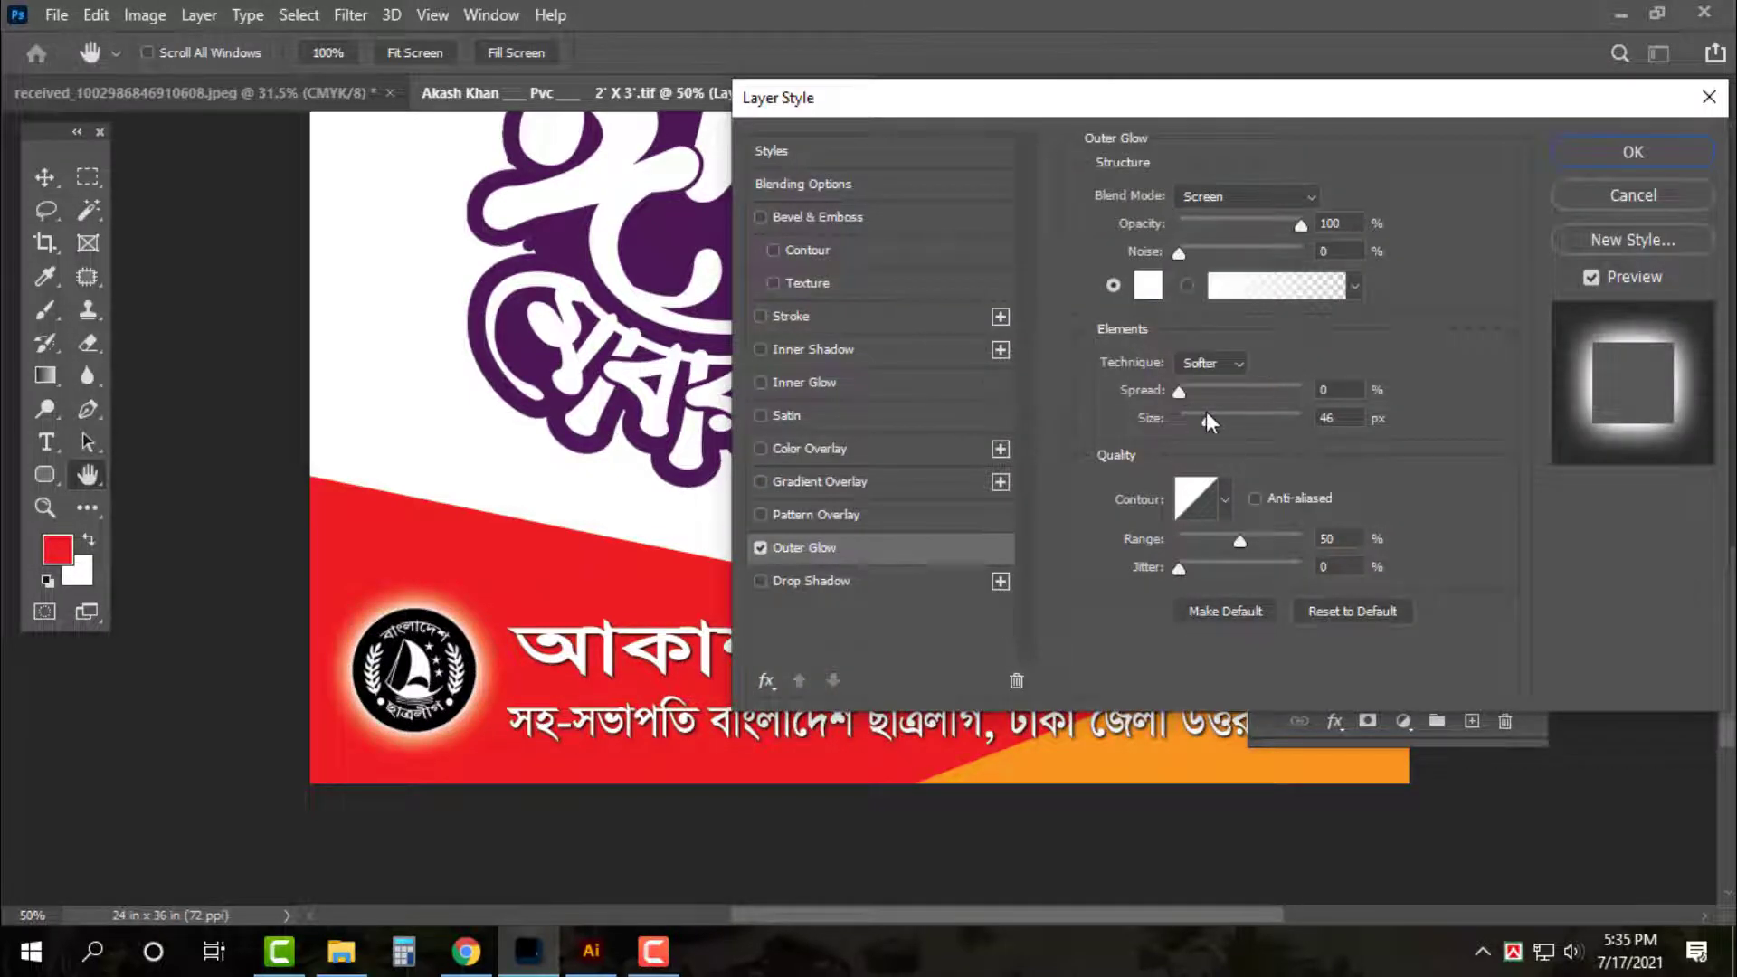
{"action": "left_click_drag", "start_coordinate": [1205, 414], "coordinate": [1209, 423]}
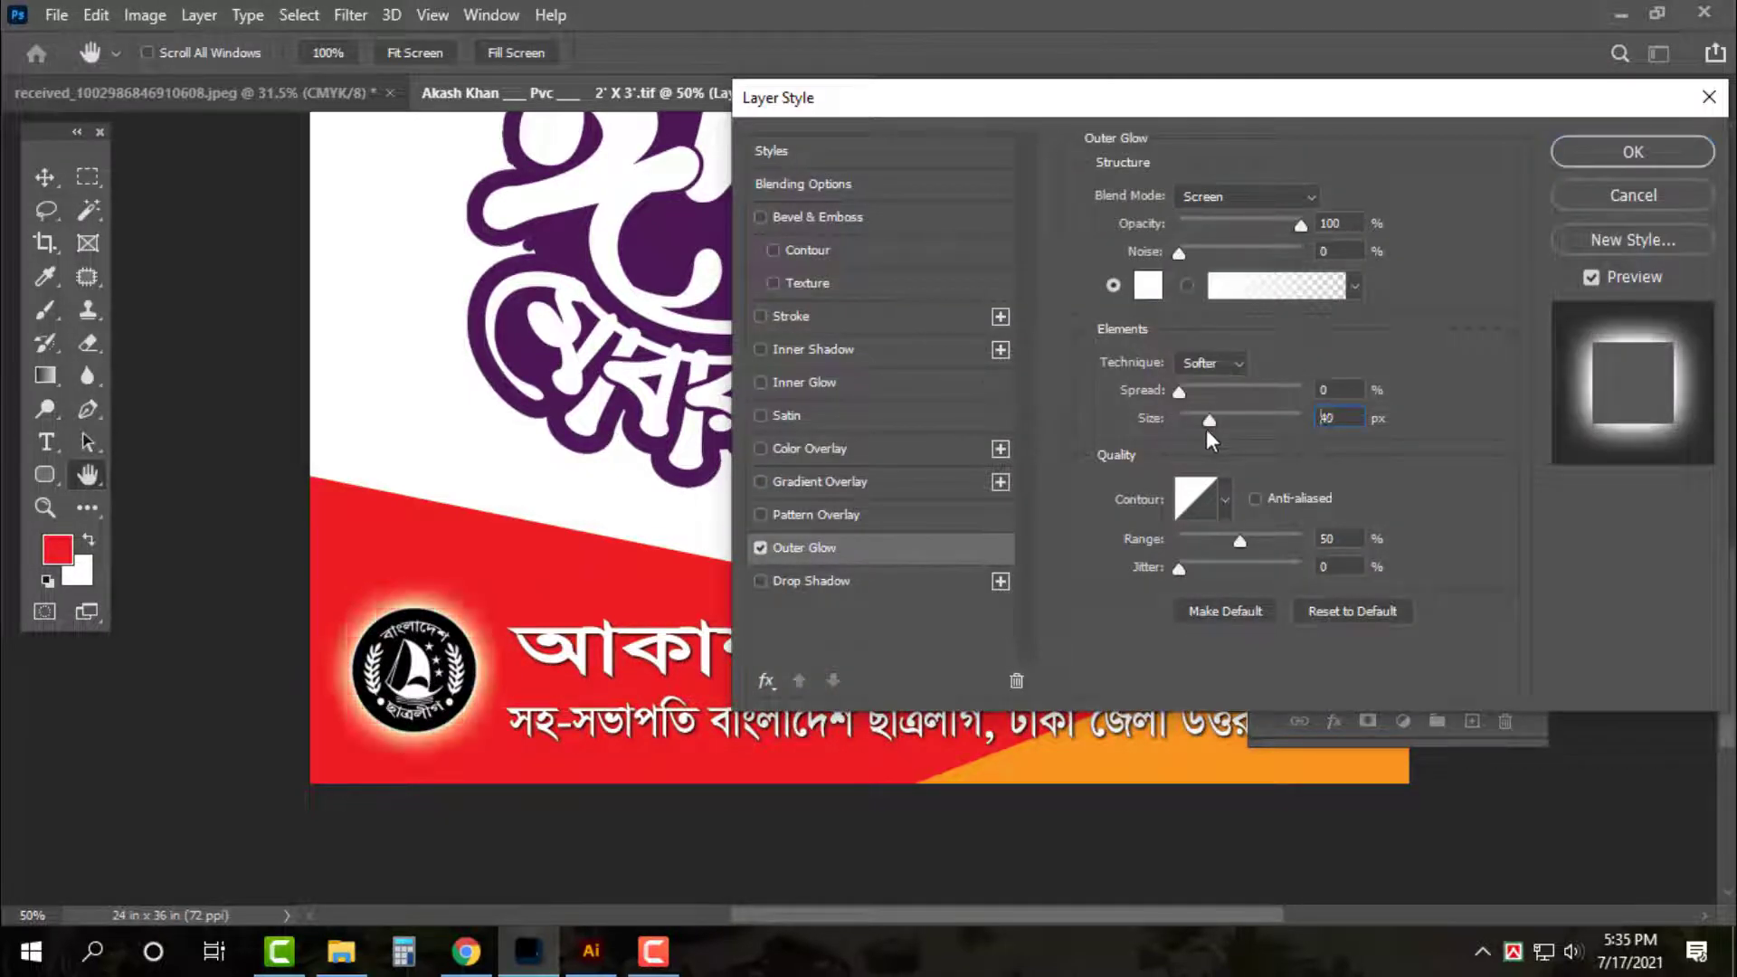
{"action": "key", "text": "Return"}
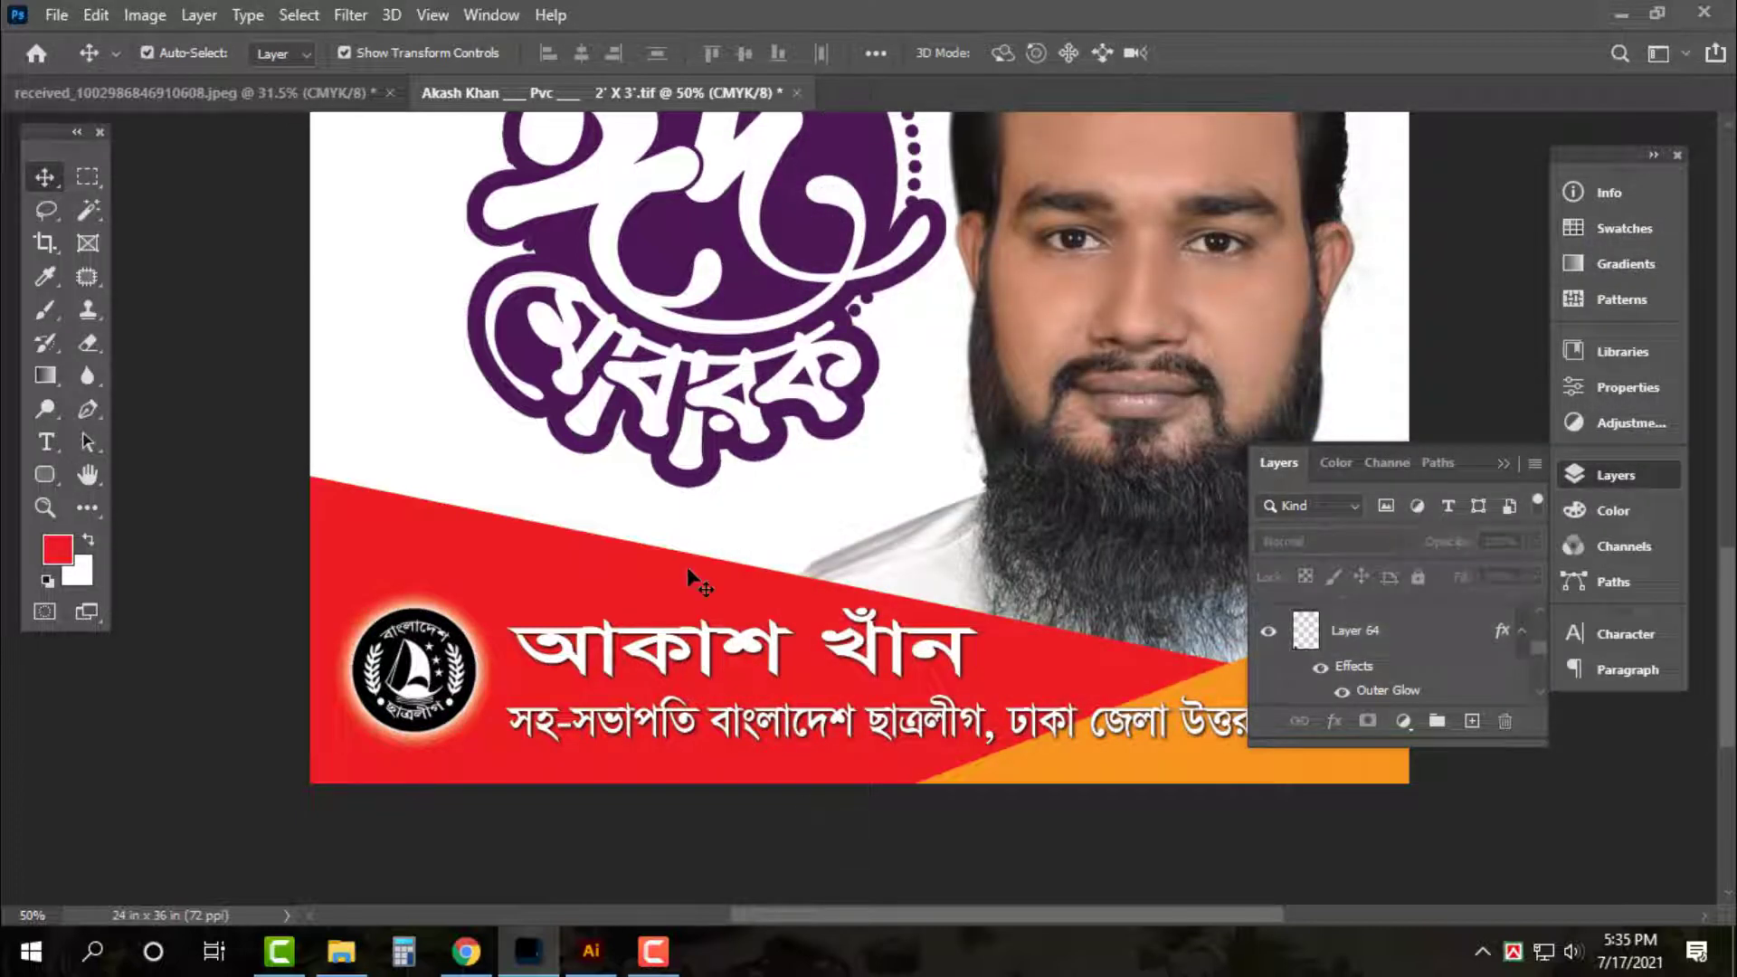
{"action": "key", "text": "ctrl+0"}
{"action": "mouse_move", "coordinate": [1023, 612]}
{"action": "left_mouse_down"}
{"action": "mouse_move", "coordinate": [1022, 648]}
{"action": "mouse_move", "coordinate": [1028, 614]}
{"action": "left_mouse_up"}
Move the bearded man's portrait down slightly, discarding an accidental scale
{"action": "key", "text": "ctrl+t"}
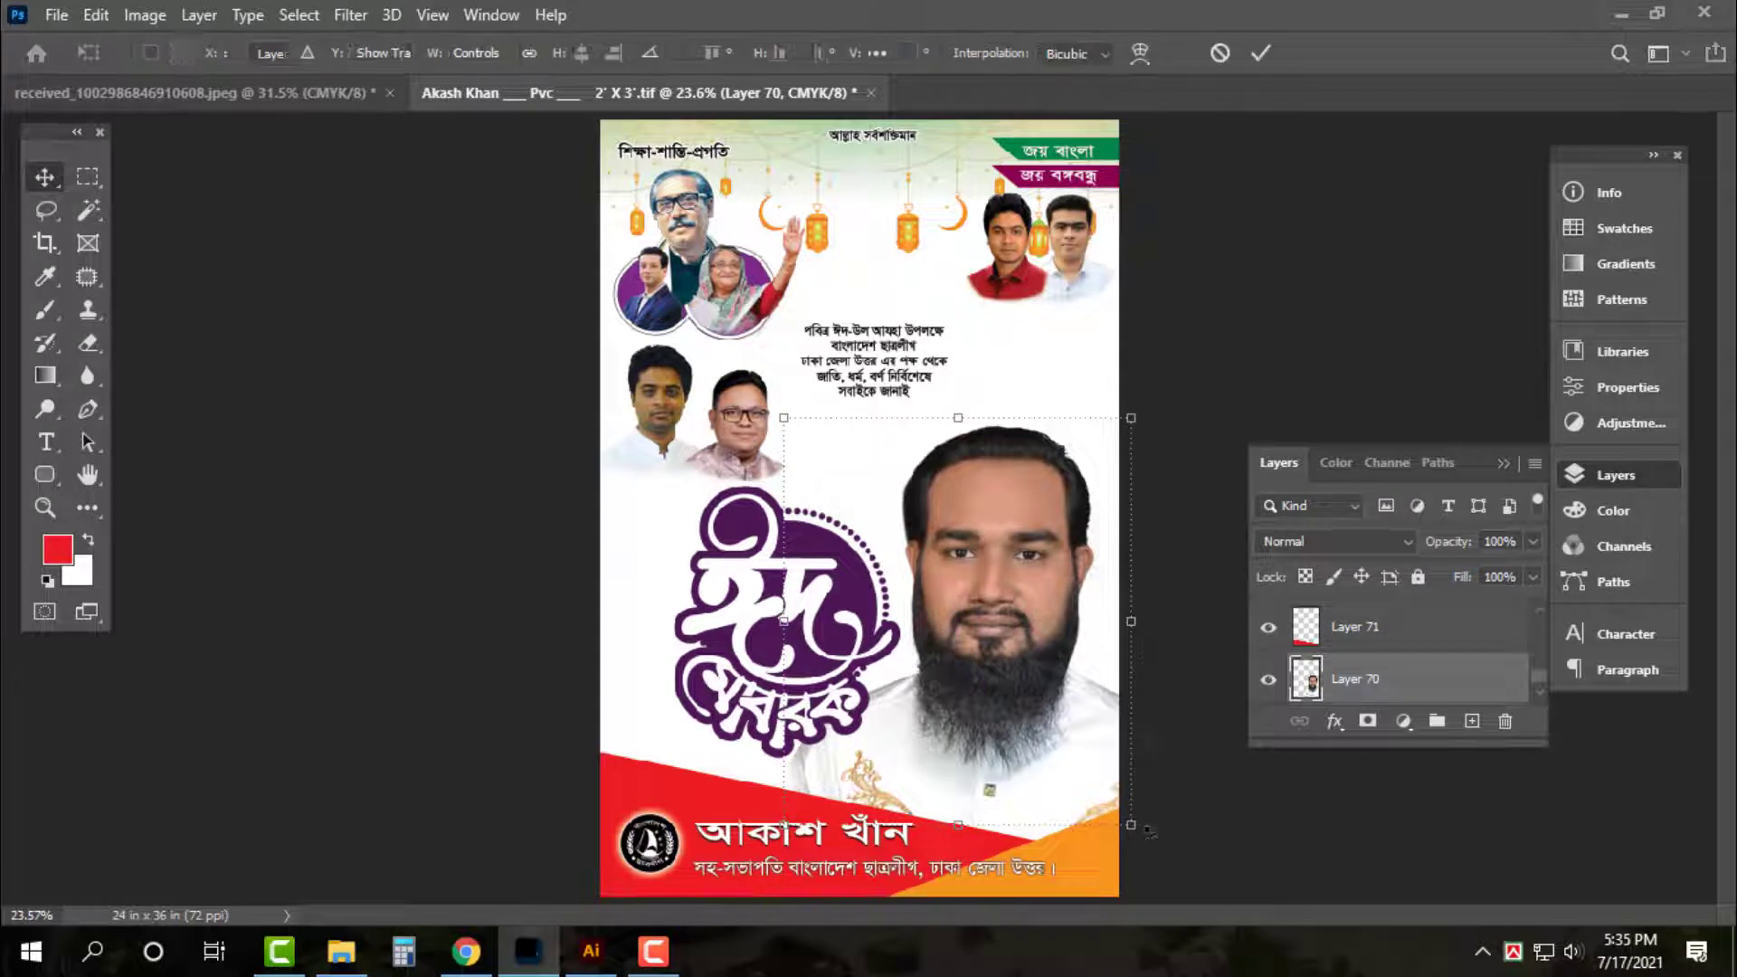
{"action": "mouse_move", "coordinate": [1131, 825]}
{"action": "left_mouse_down"}
{"action": "mouse_move", "coordinate": [1148, 844]}
{"action": "mouse_move", "coordinate": [1133, 841]}
{"action": "left_mouse_up"}
{"action": "key", "text": "ctrl+z"}
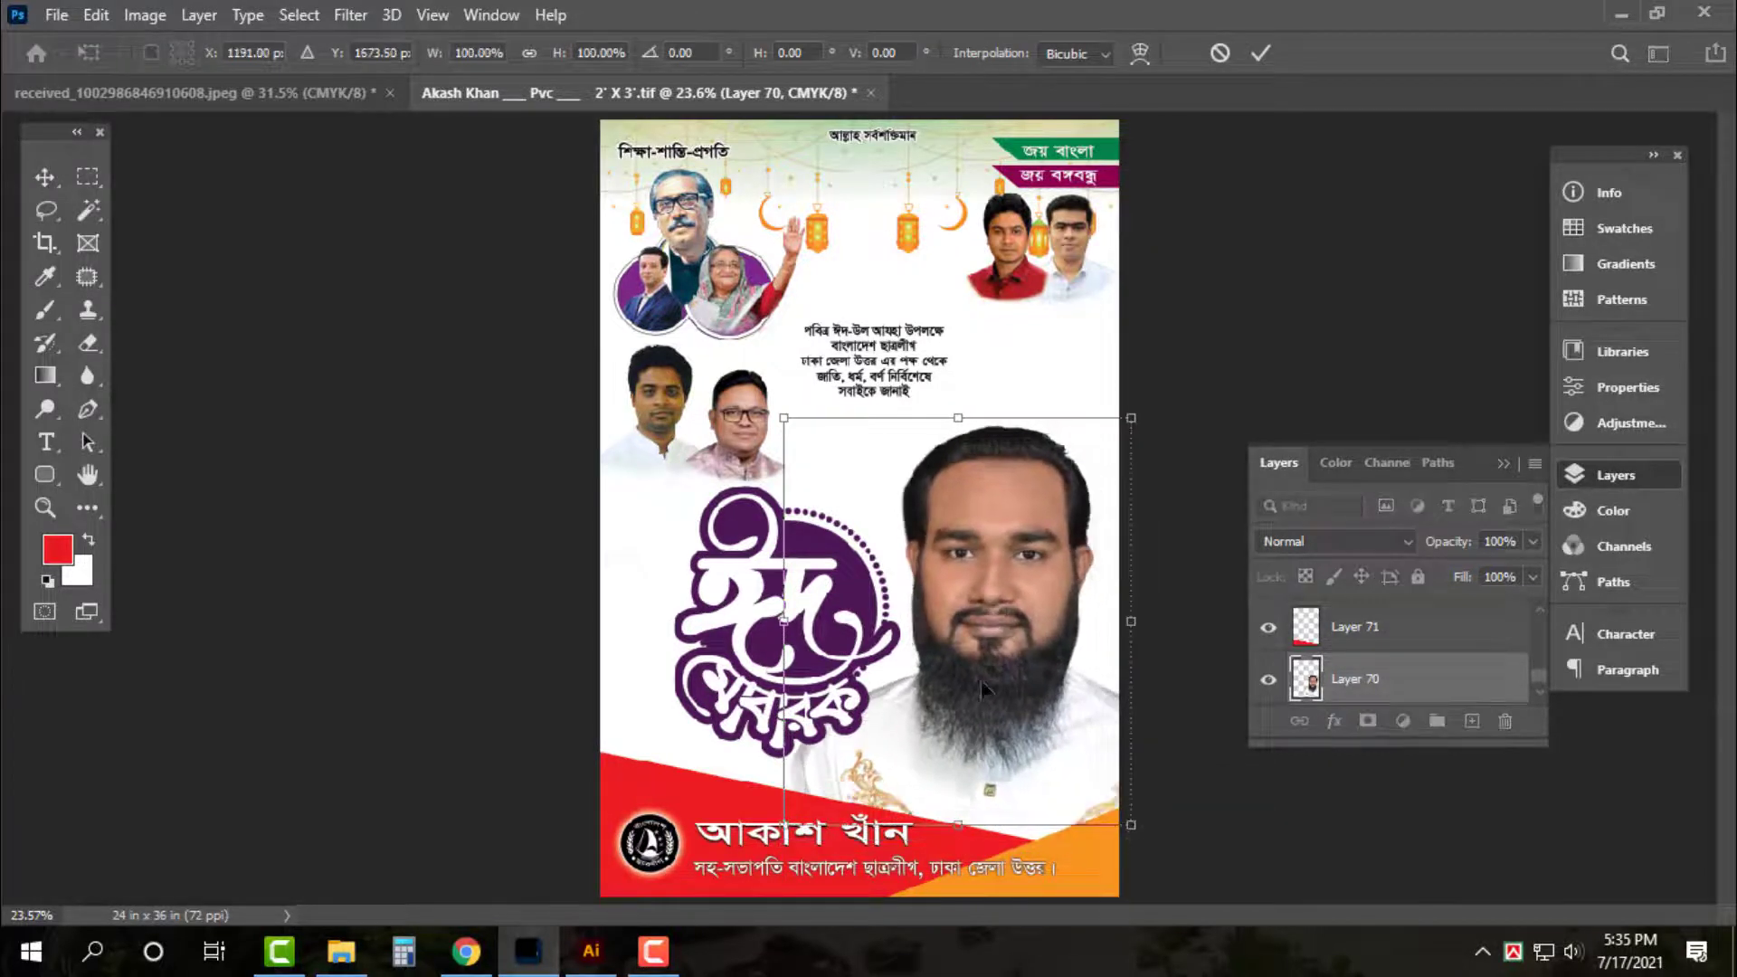
{"action": "left_click_drag", "start_coordinate": [983, 683], "coordinate": [989, 706]}
{"action": "key", "text": "Return"}
Resize the Eid Mubarak logo to about 90% and shift it left beside the portrait
{"action": "key", "text": "ctrl+0"}
{"action": "left_click", "coordinate": [841, 549]}
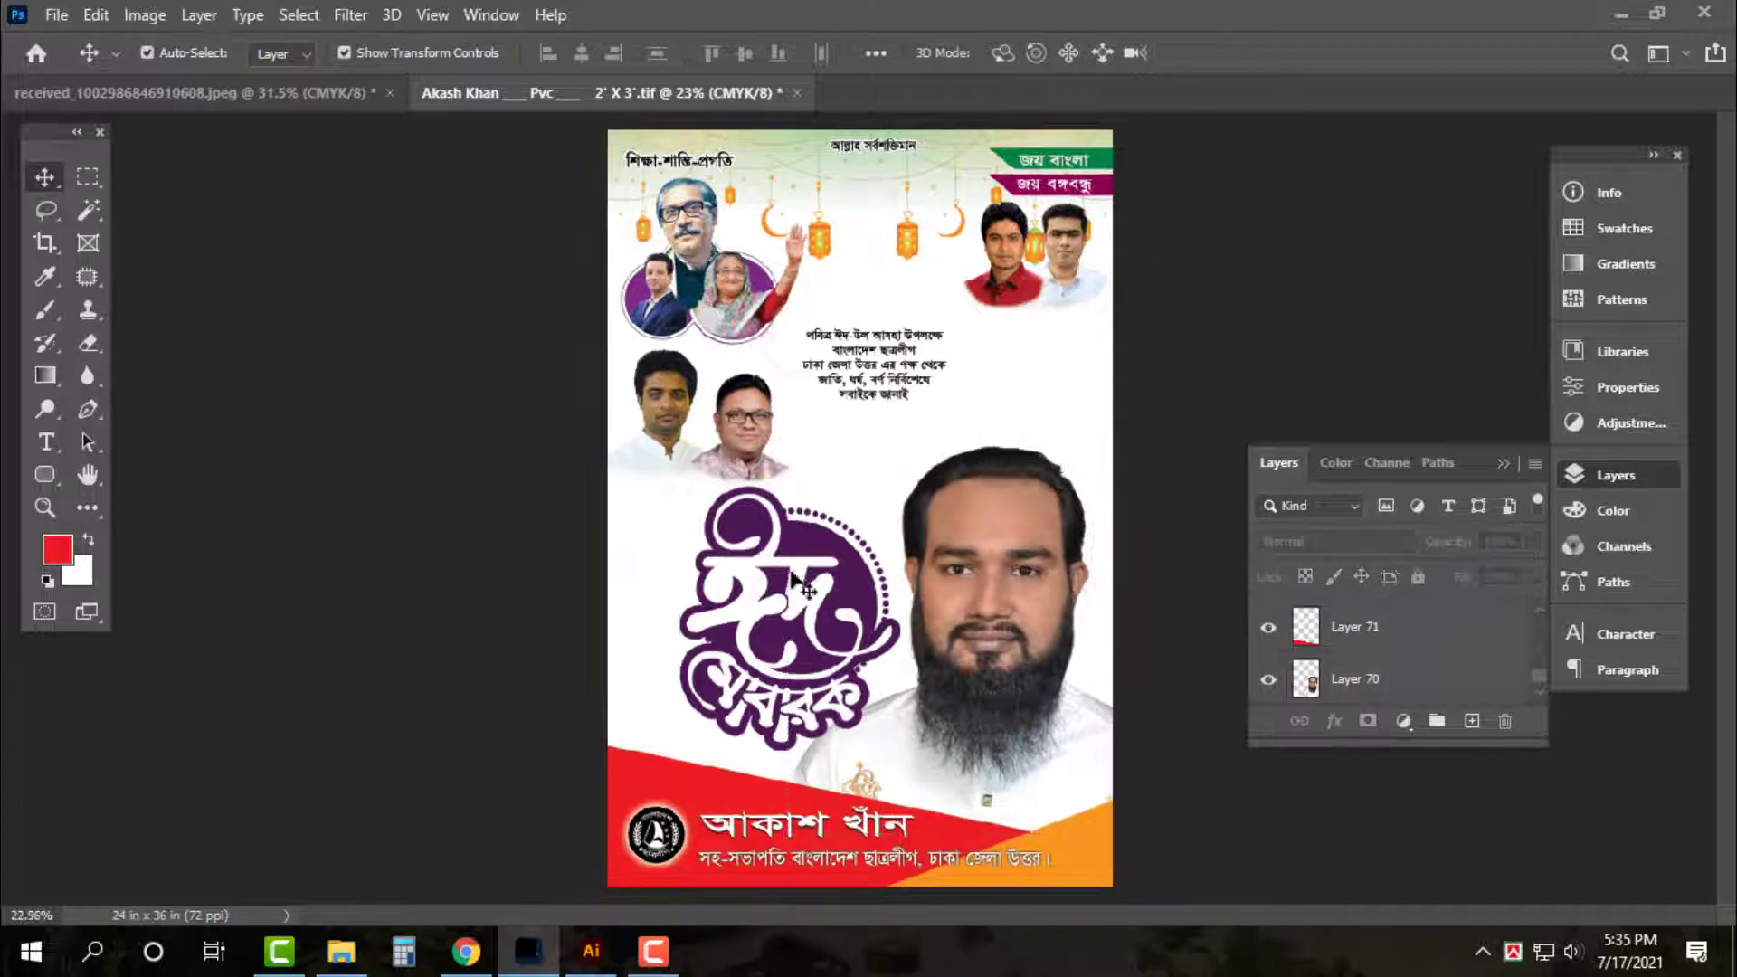
{"action": "left_click_drag", "start_coordinate": [900, 486], "coordinate": [834, 563]}
{"action": "left_click_drag", "start_coordinate": [770, 670], "coordinate": [726, 677]}
{"action": "left_click_drag", "start_coordinate": [790, 572], "coordinate": [829, 531]}
{"action": "key", "text": "Return"}
{"action": "key", "text": "ctrl+equal"}
{"action": "key", "text": "ctrl+equal"}
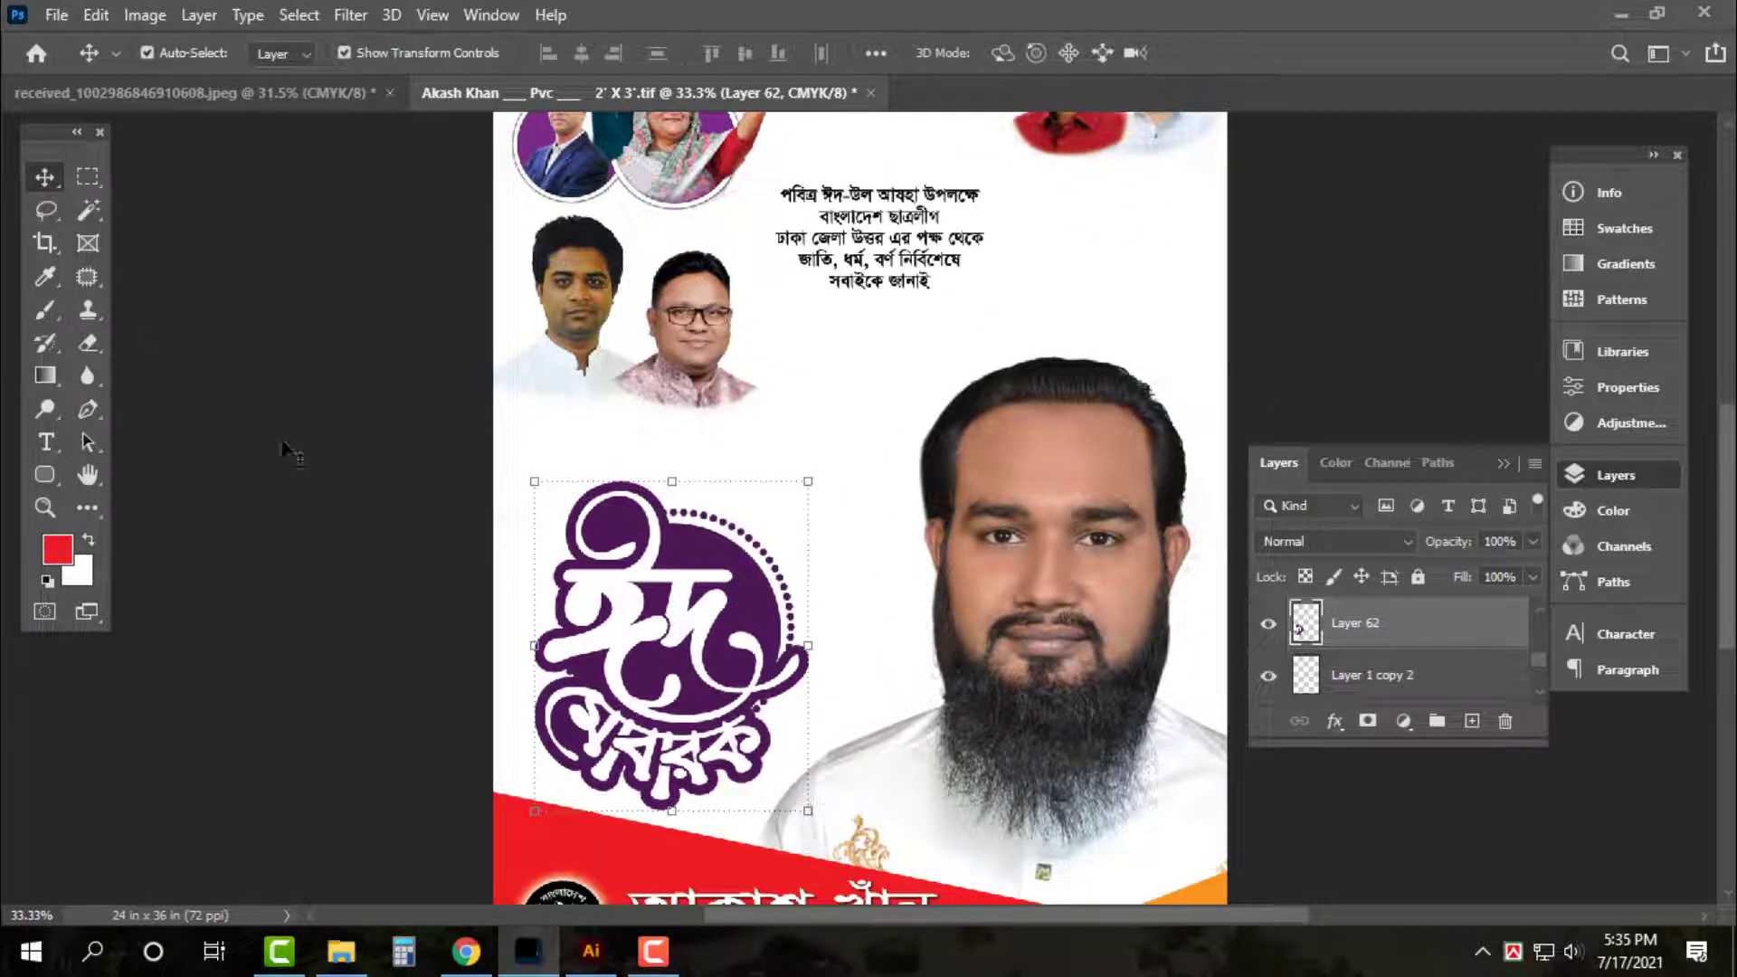
Shift the Eid Mubarak logo's hue from purple to dark blue (Hue -52) with Hue/Saturation
{"action": "left_click", "coordinate": [88, 210]}
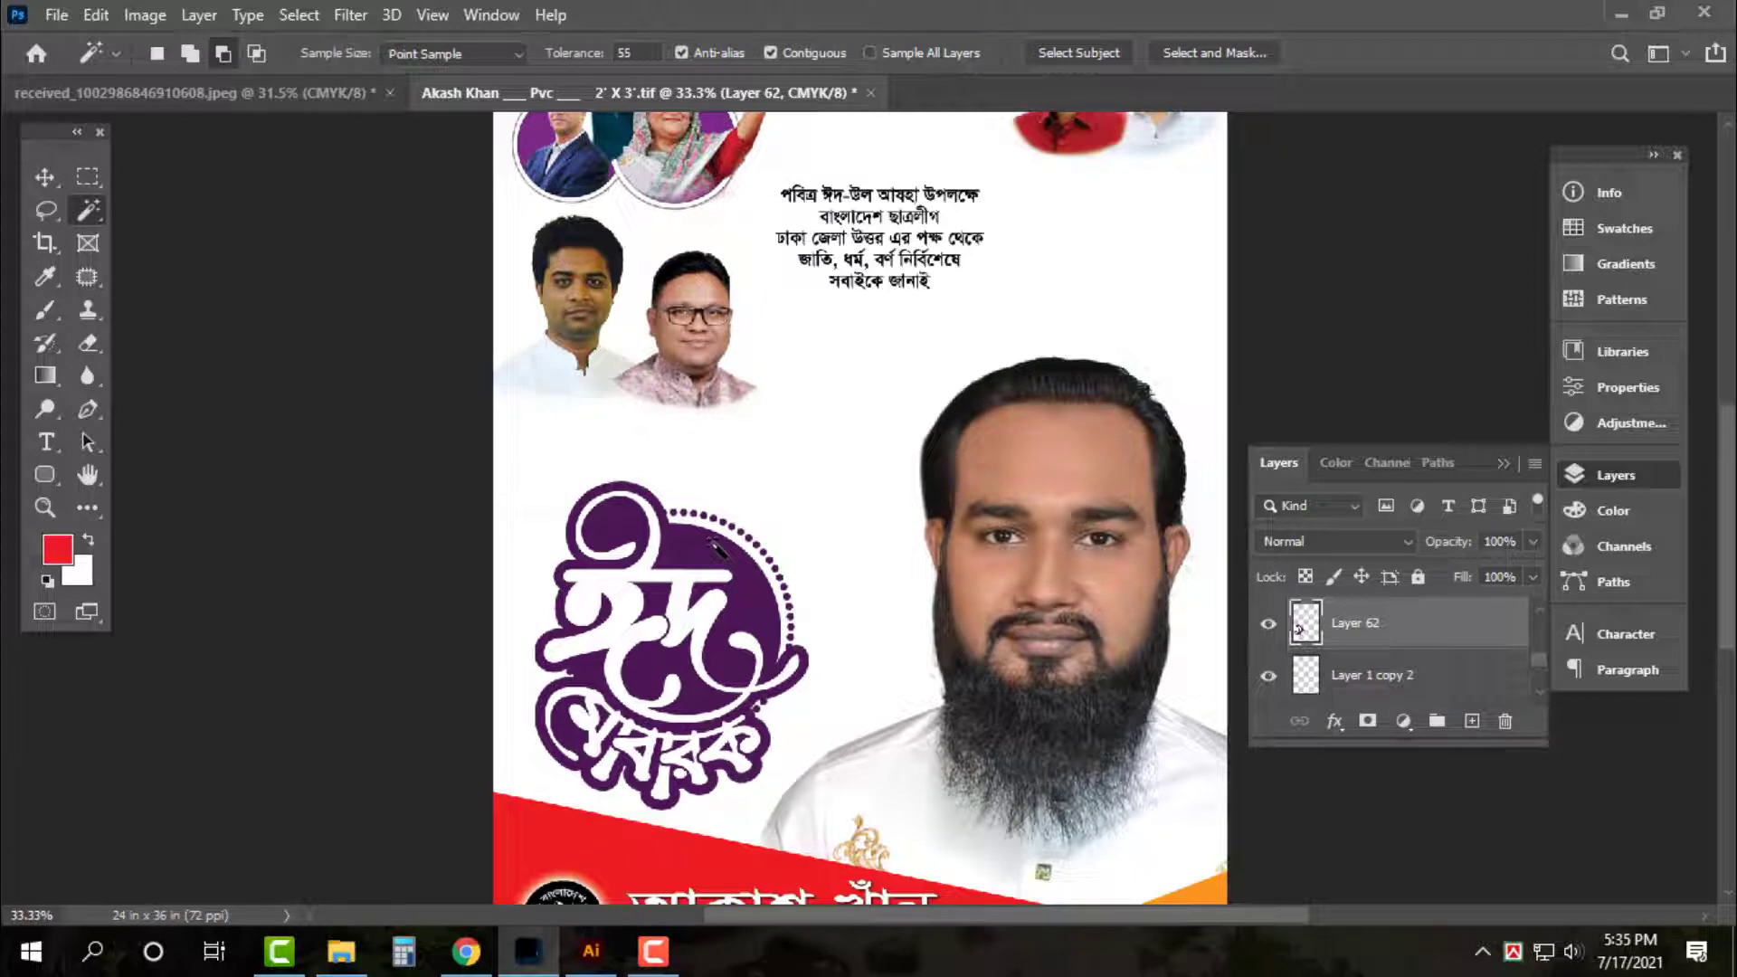
{"action": "key", "text": "v"}
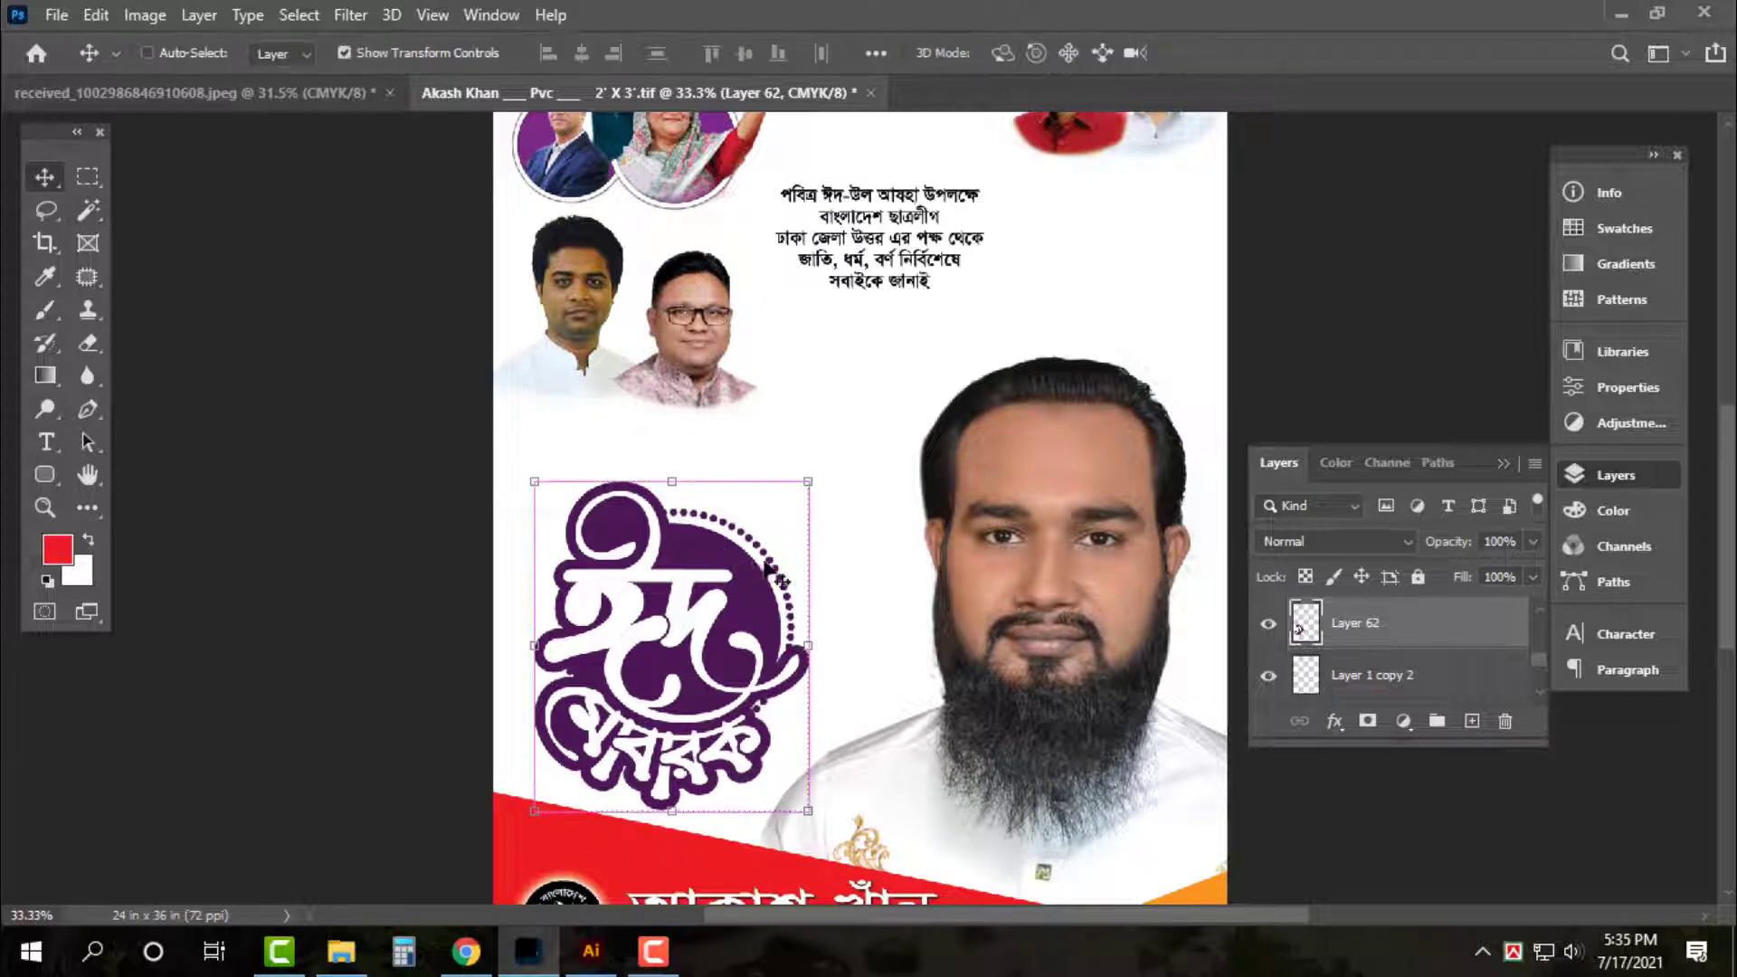
{"action": "key", "text": "ctrl+u"}
{"action": "left_click_drag", "start_coordinate": [595, 166], "coordinate": [1218, 98]}
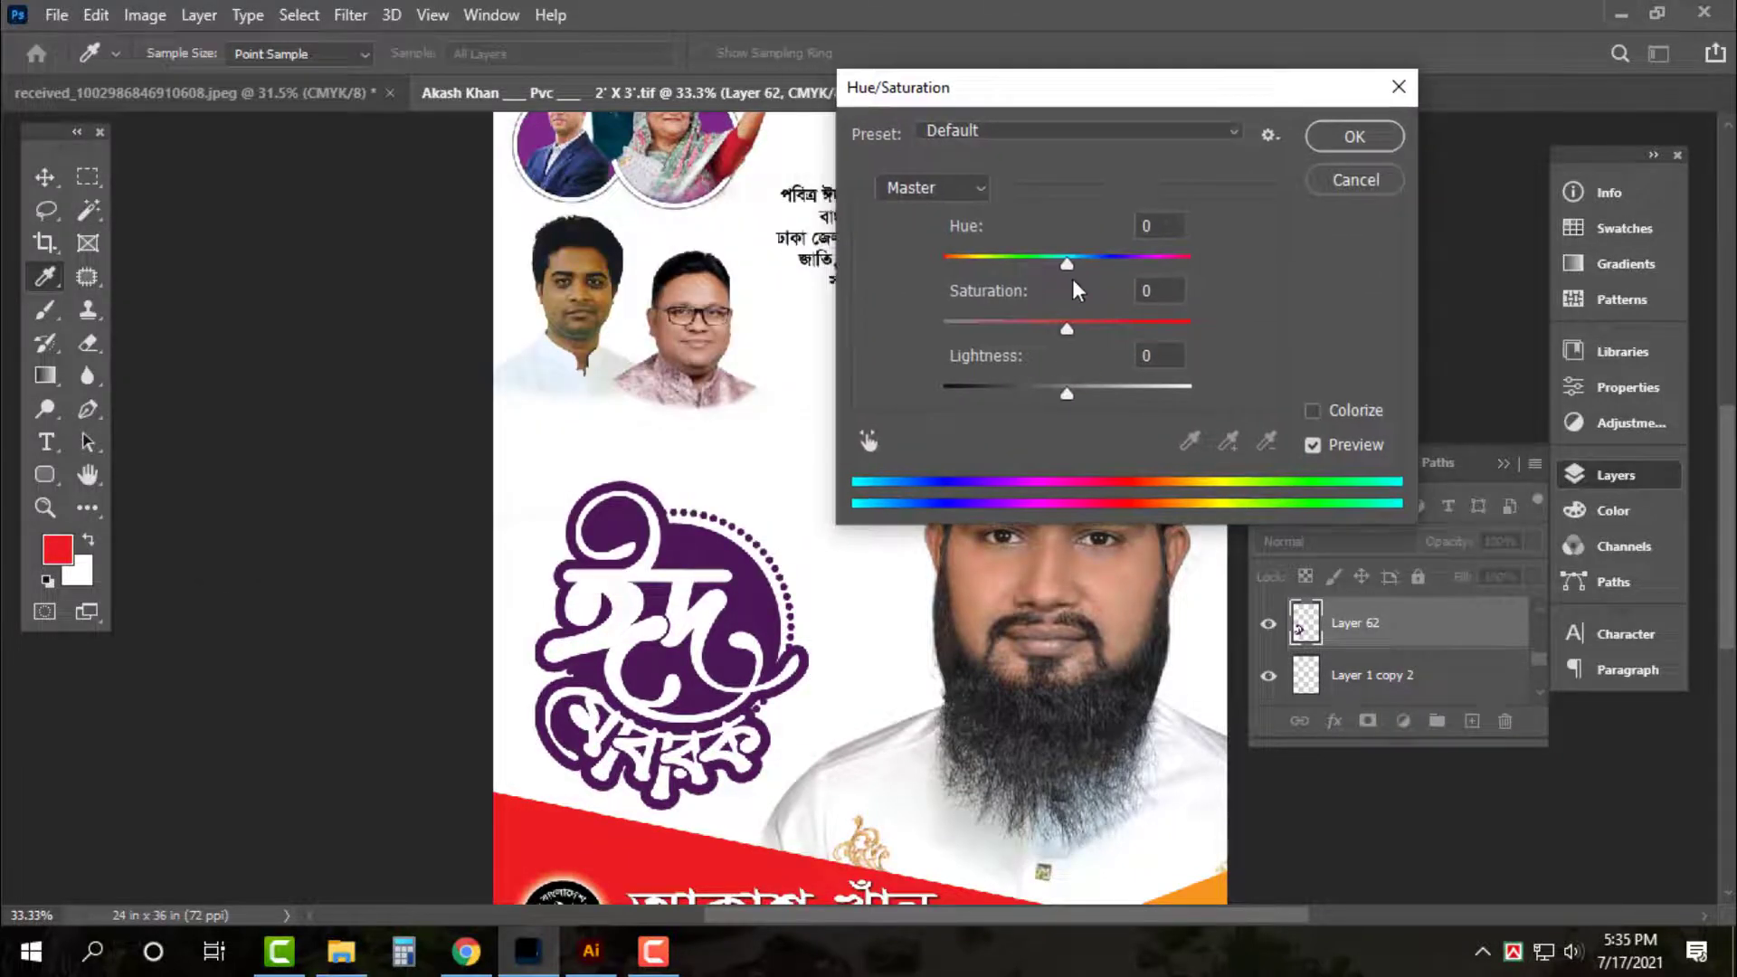
{"action": "left_click_drag", "start_coordinate": [1070, 265], "coordinate": [1010, 263]}
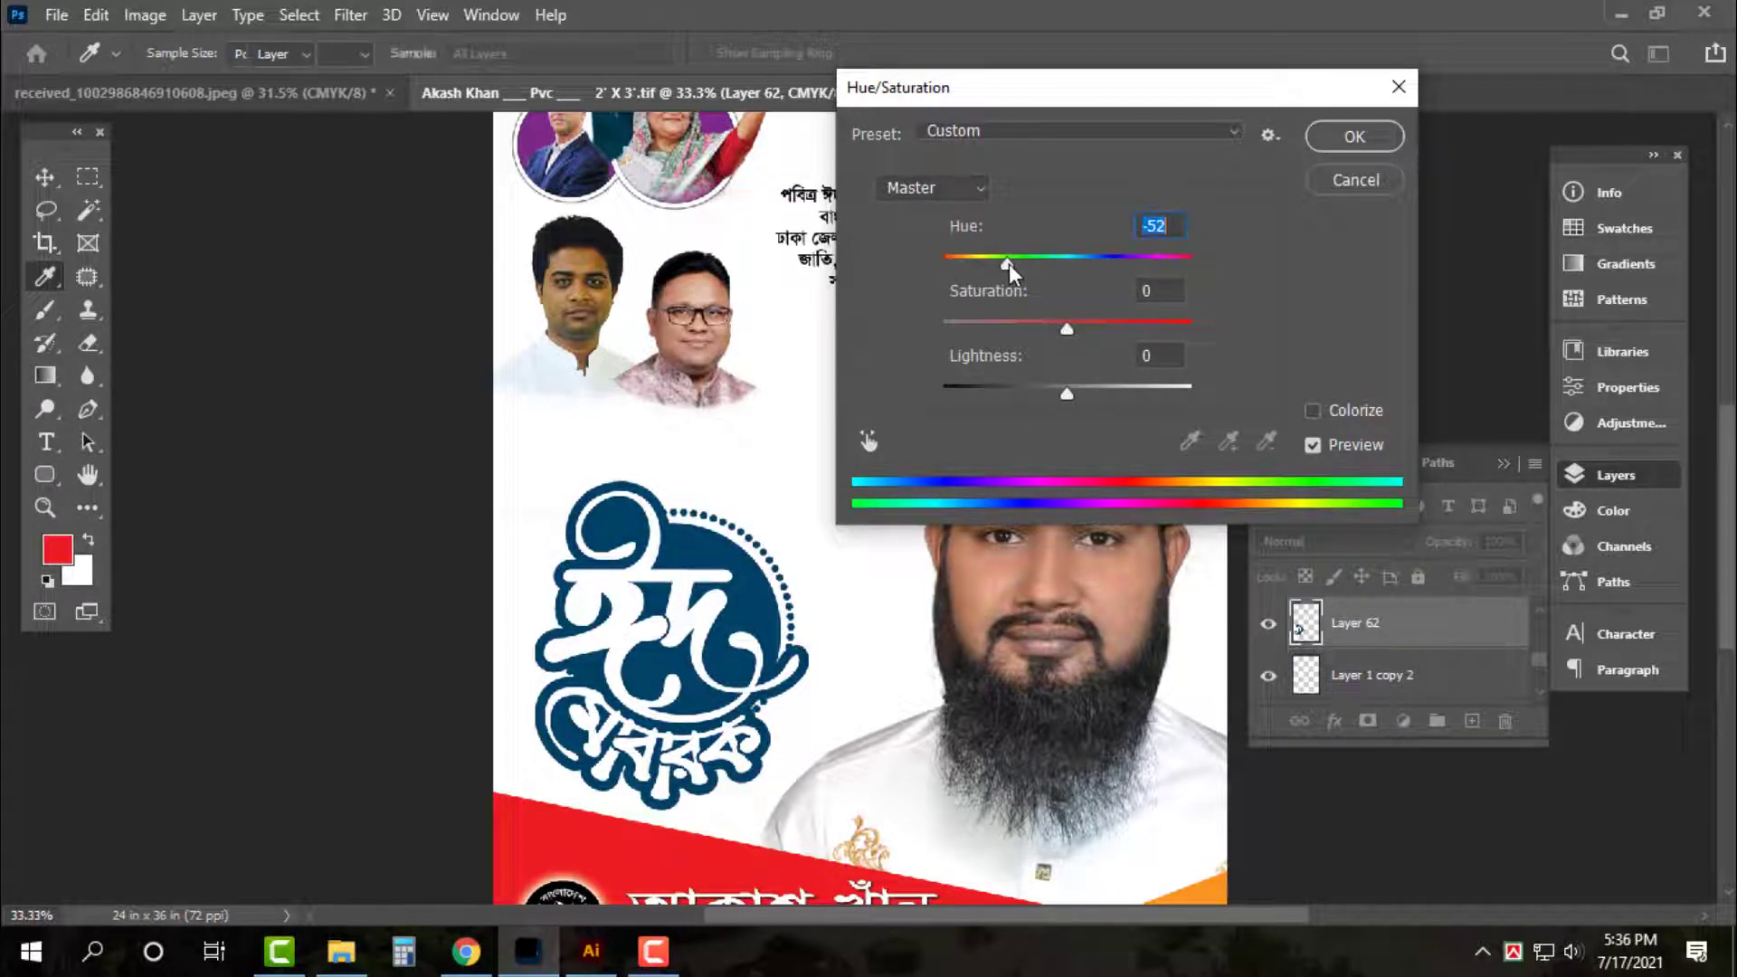
{"action": "key", "text": "Return"}
Scale up the Bengali greeting text block near the top
{"action": "key", "text": "ctrl+0"}
{"action": "key", "text": "ctrl+plus"}
{"action": "key", "text": "ctrl+plus"}
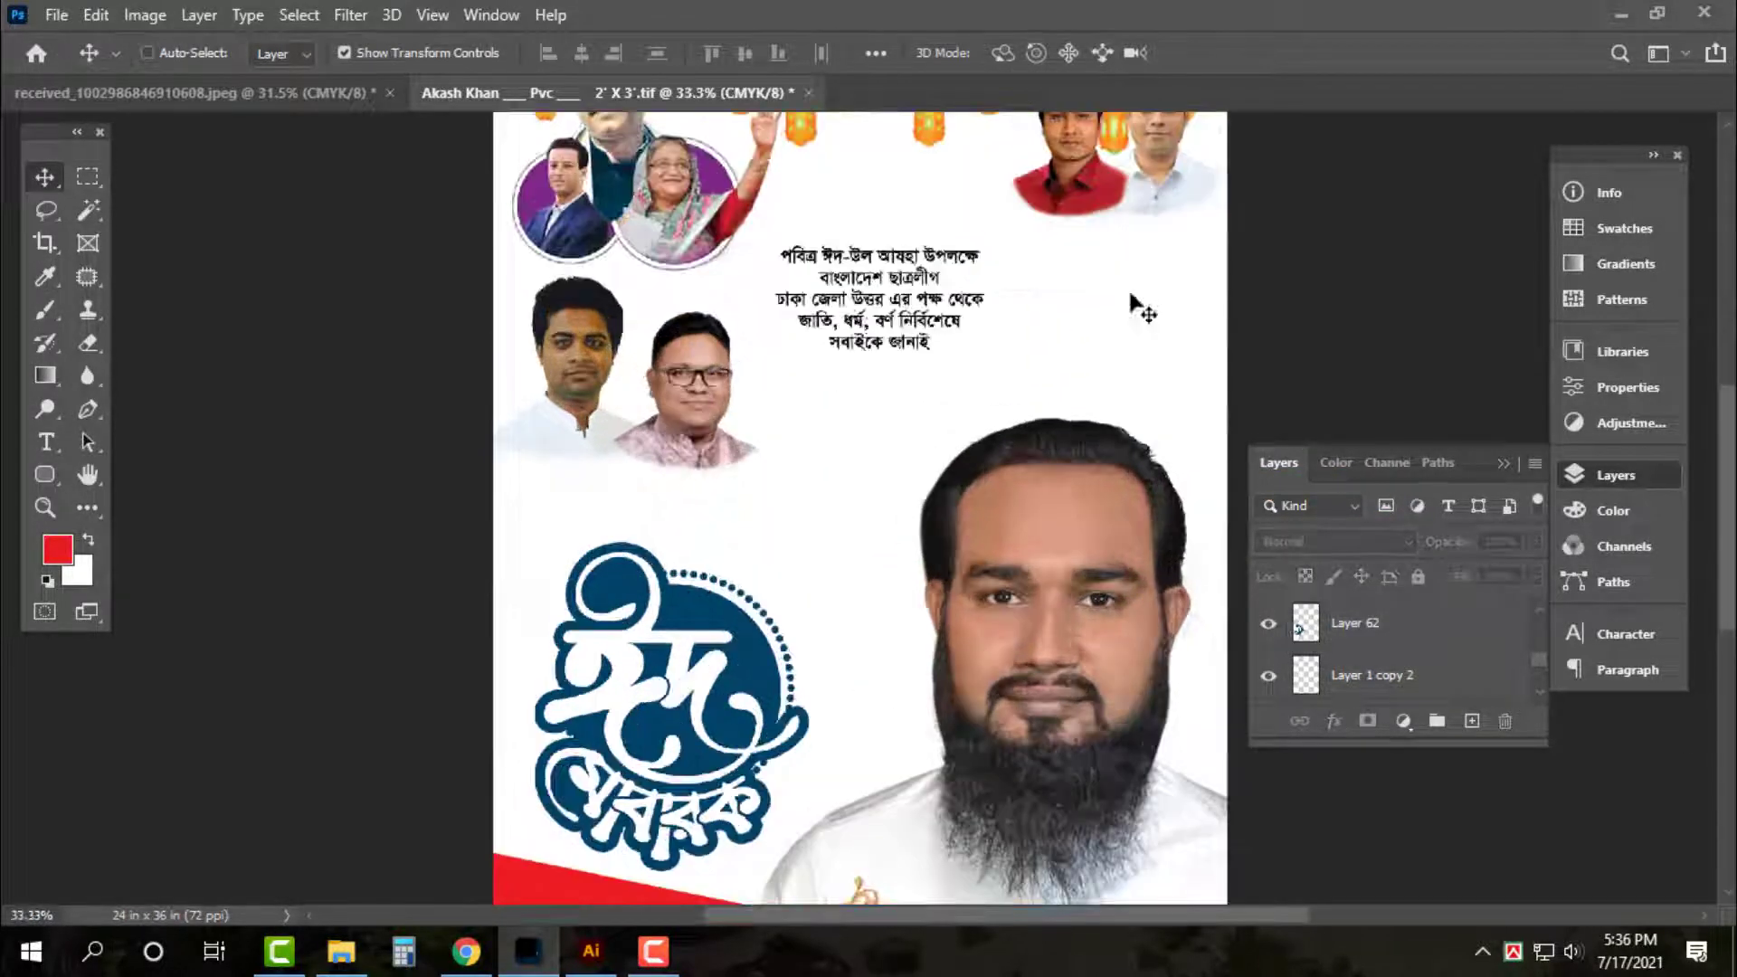
{"action": "scroll", "coordinate": [923, 353], "scroll_direction": "up", "scroll_amount": 2}
{"action": "left_click", "coordinate": [921, 349]}
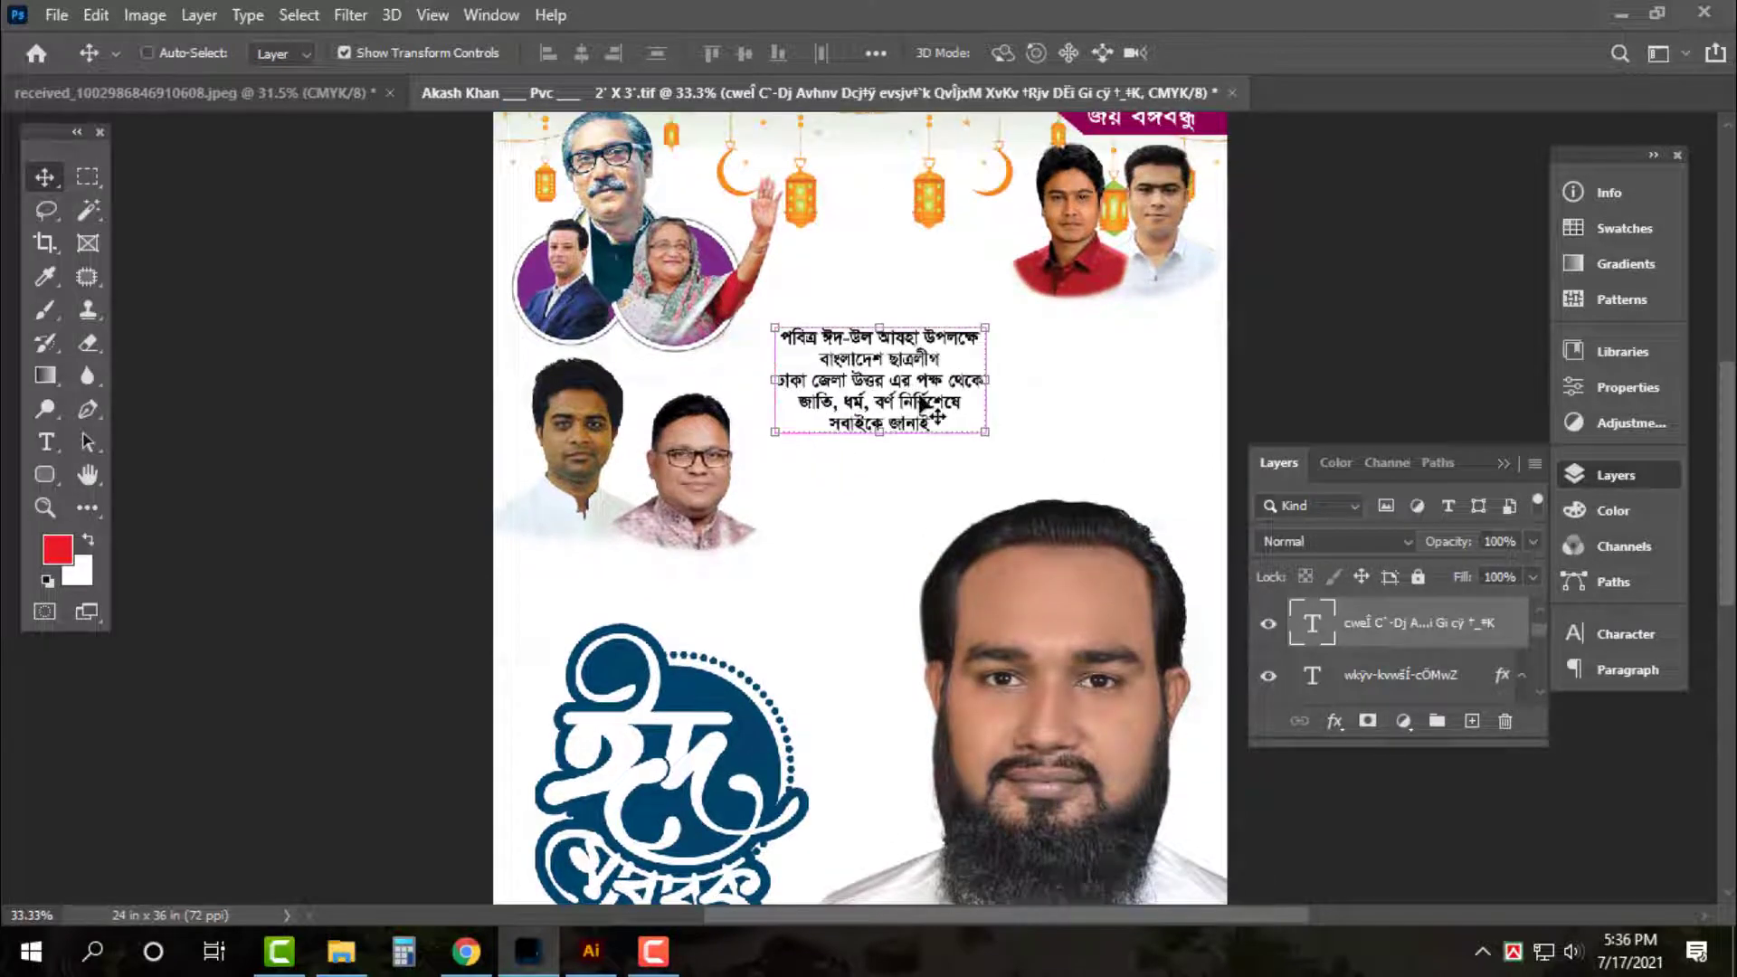
{"action": "left_click_drag", "start_coordinate": [992, 439], "coordinate": [1118, 474]}
{"action": "key", "text": "Return"}
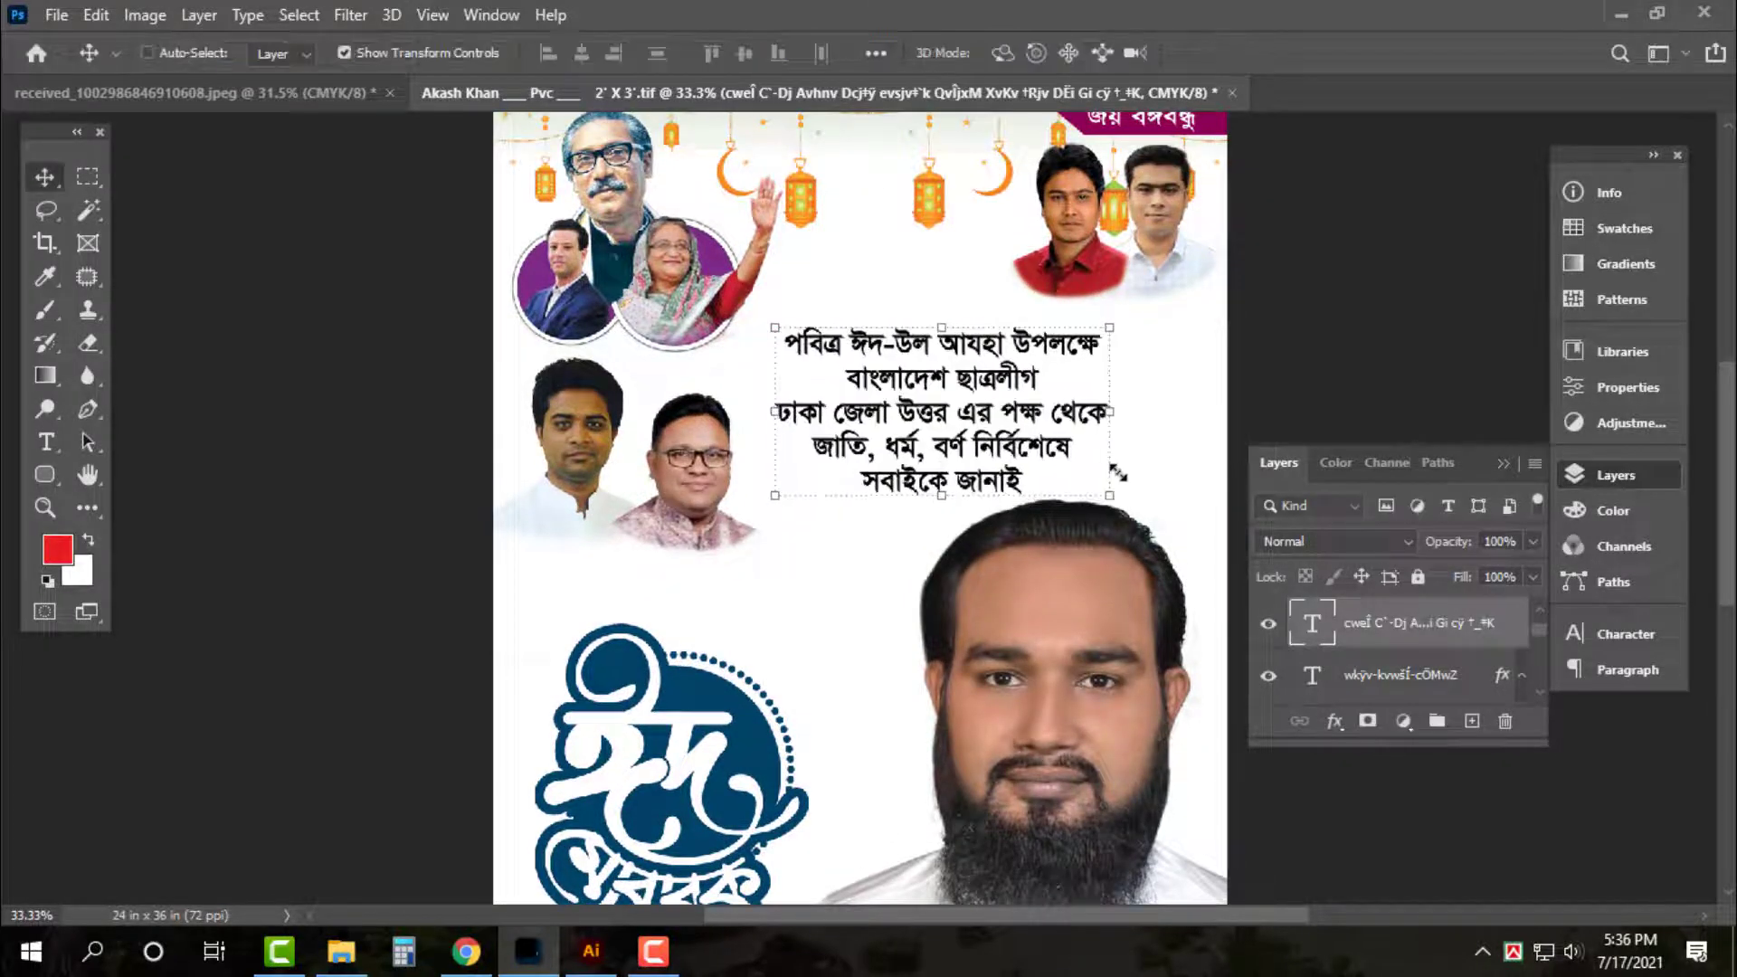
Nudge the greeting text block up slightly and select the two-portrait photo group
{"action": "key", "text": "ctrl+plus"}
{"action": "scroll", "coordinate": [1113, 524], "scroll_direction": "up", "scroll_amount": 2}
{"action": "left_click", "coordinate": [1632, 490]}
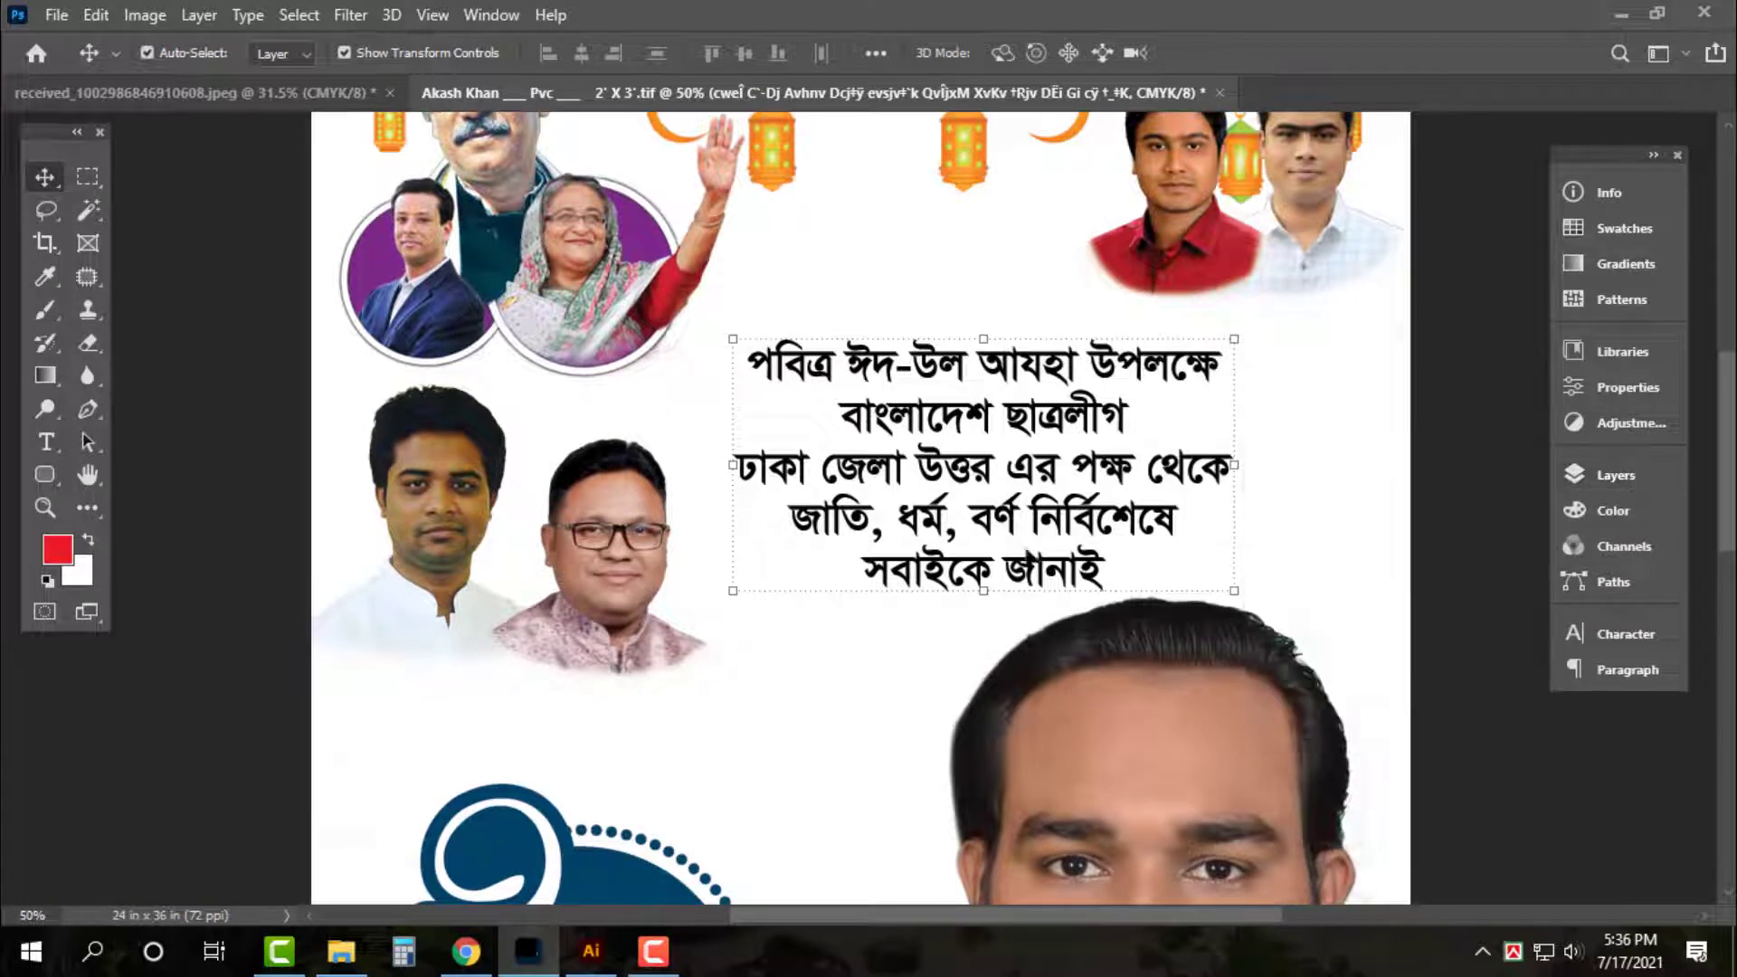
{"action": "scroll", "coordinate": [860, 507], "scroll_direction": "up", "scroll_amount": 2}
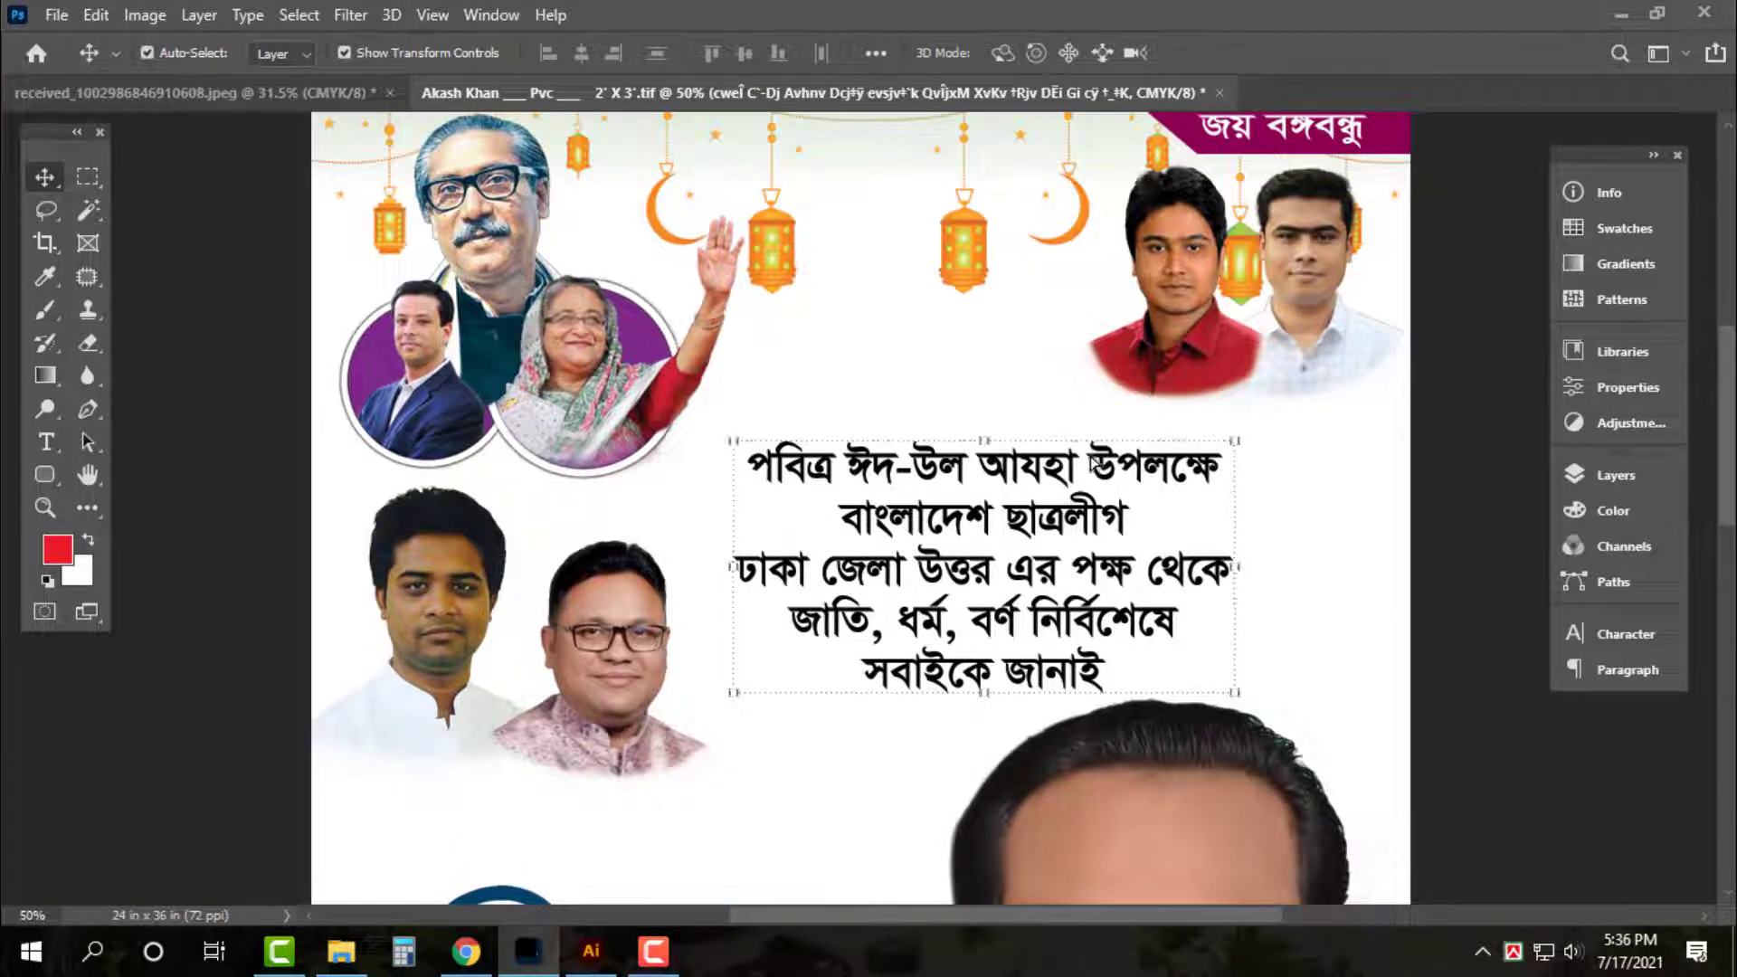
{"action": "left_click_drag", "start_coordinate": [1098, 464], "coordinate": [1098, 446]}
{"action": "key", "text": "t"}
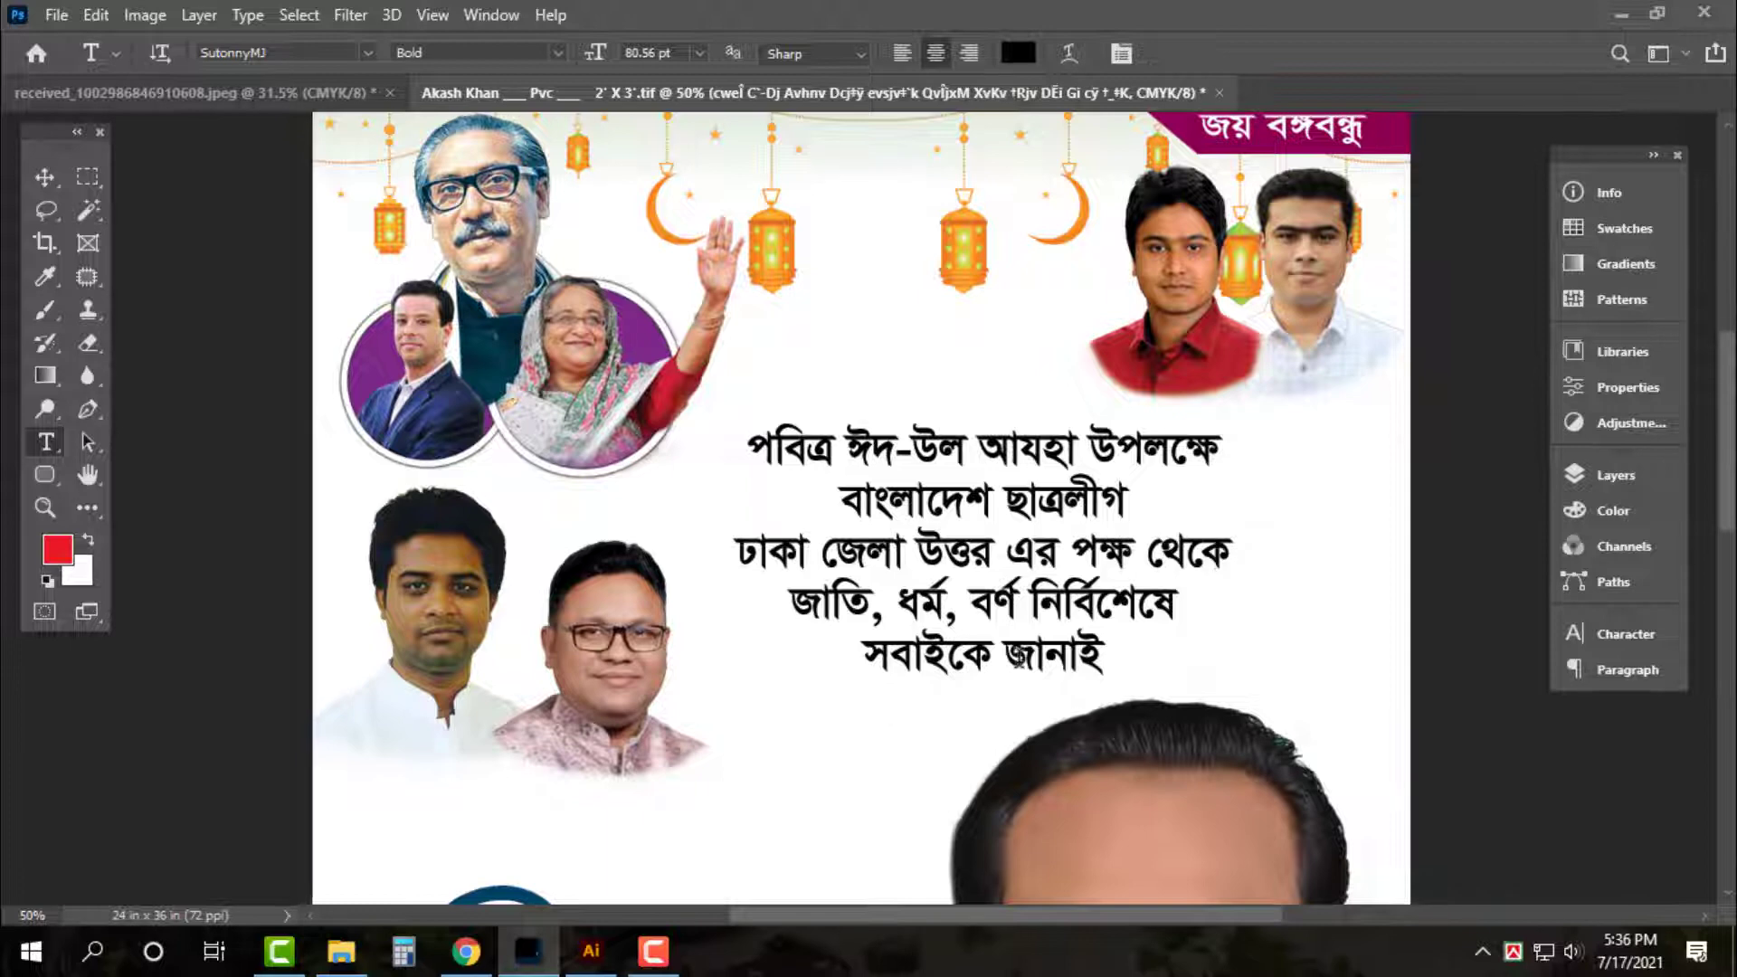
{"action": "scroll", "coordinate": [830, 612], "scroll_direction": "down", "scroll_amount": 2}
{"action": "key", "text": "v"}
{"action": "left_click", "coordinate": [622, 661]}
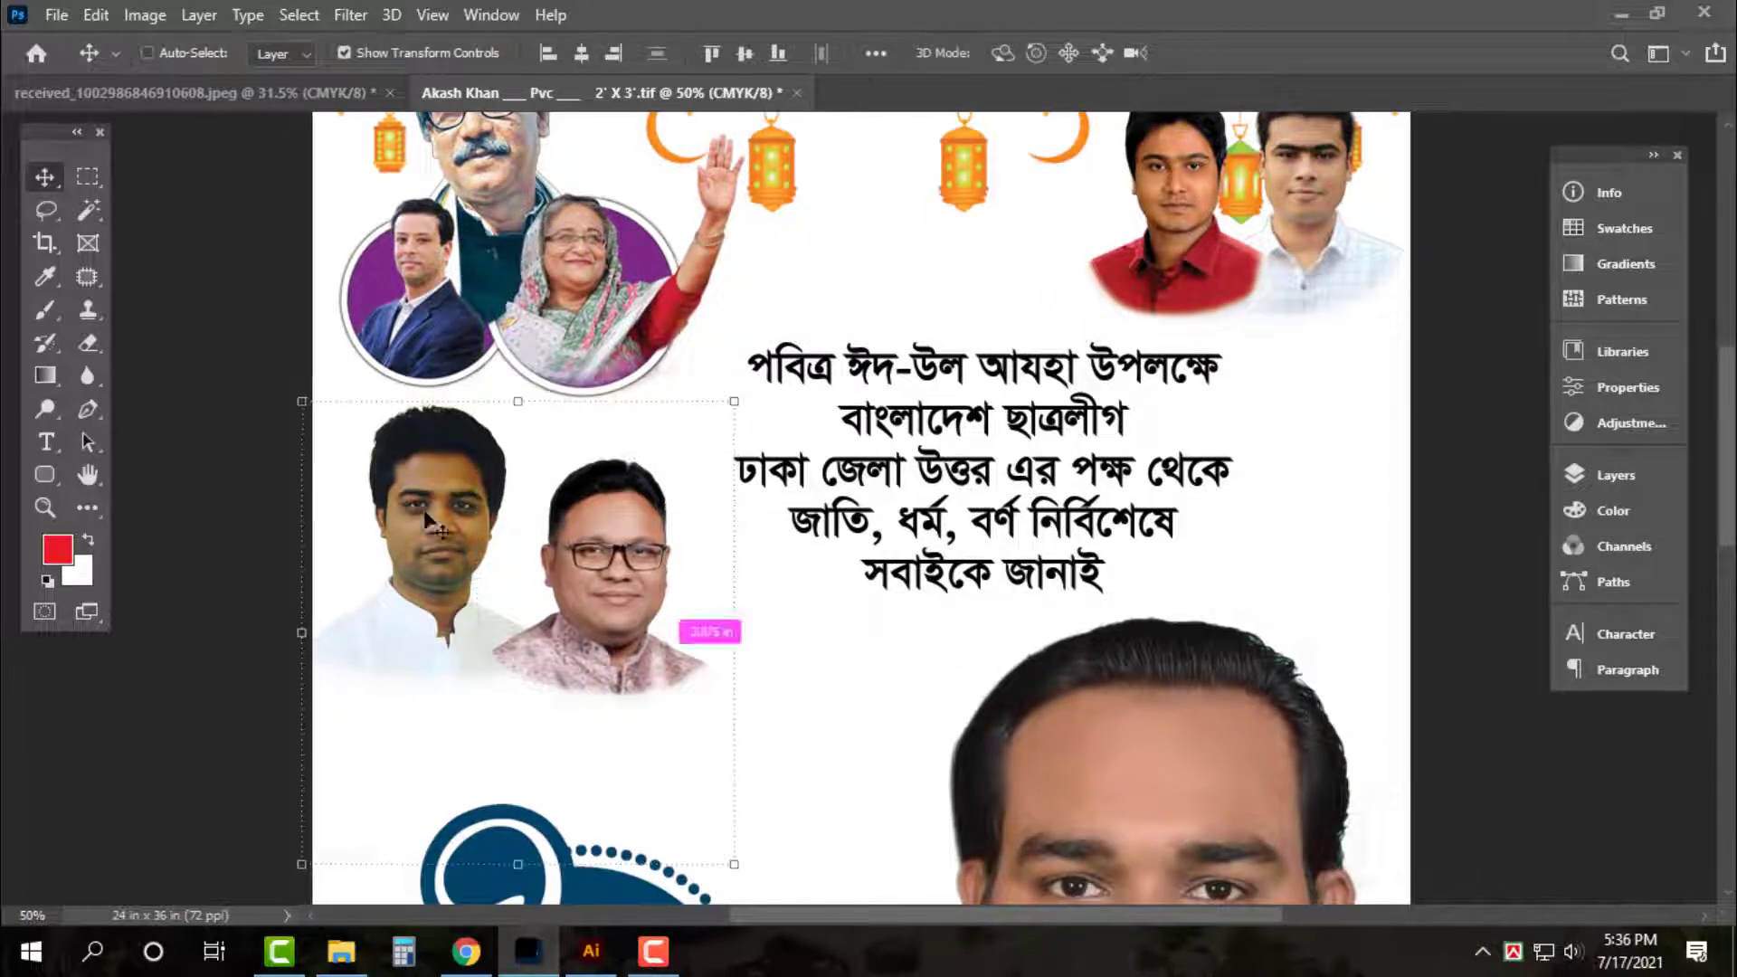
Mirror the two-portrait photo group horizontally, shrink it slightly and place it on the right
{"action": "key", "text": "ctrl+t"}
{"action": "right_click", "coordinate": [450, 562]}
{"action": "left_click", "coordinate": [579, 526]}
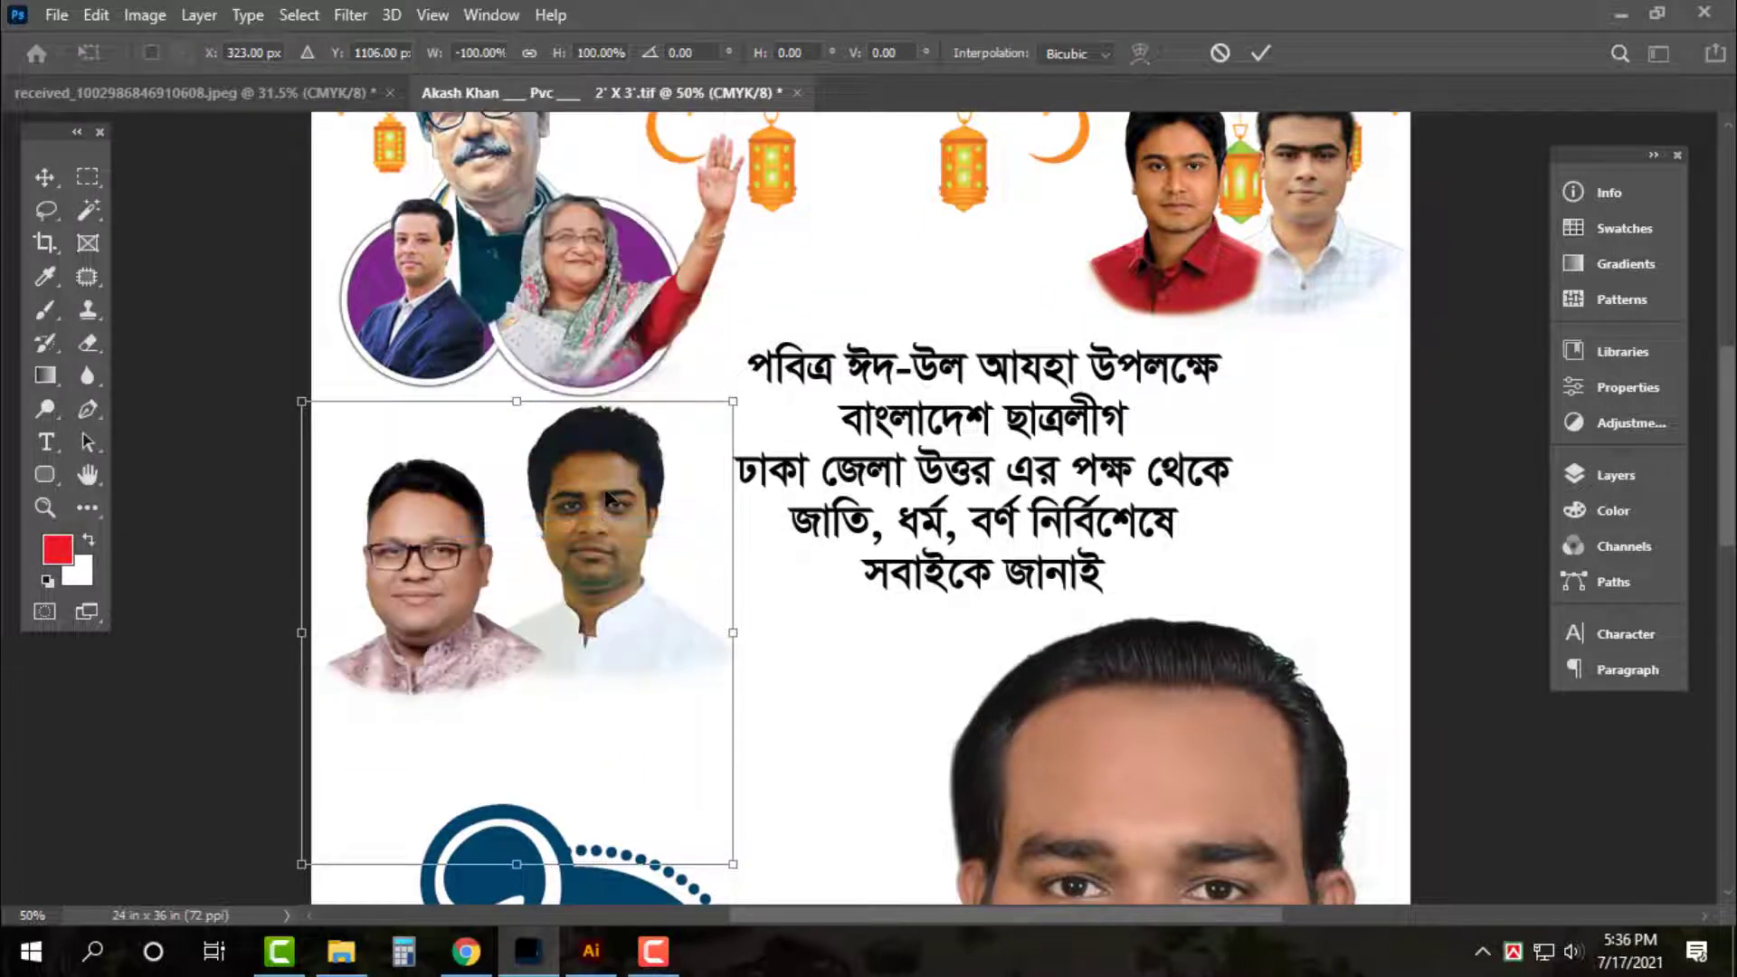
{"action": "left_click_drag", "start_coordinate": [611, 491], "coordinate": [1341, 414]}
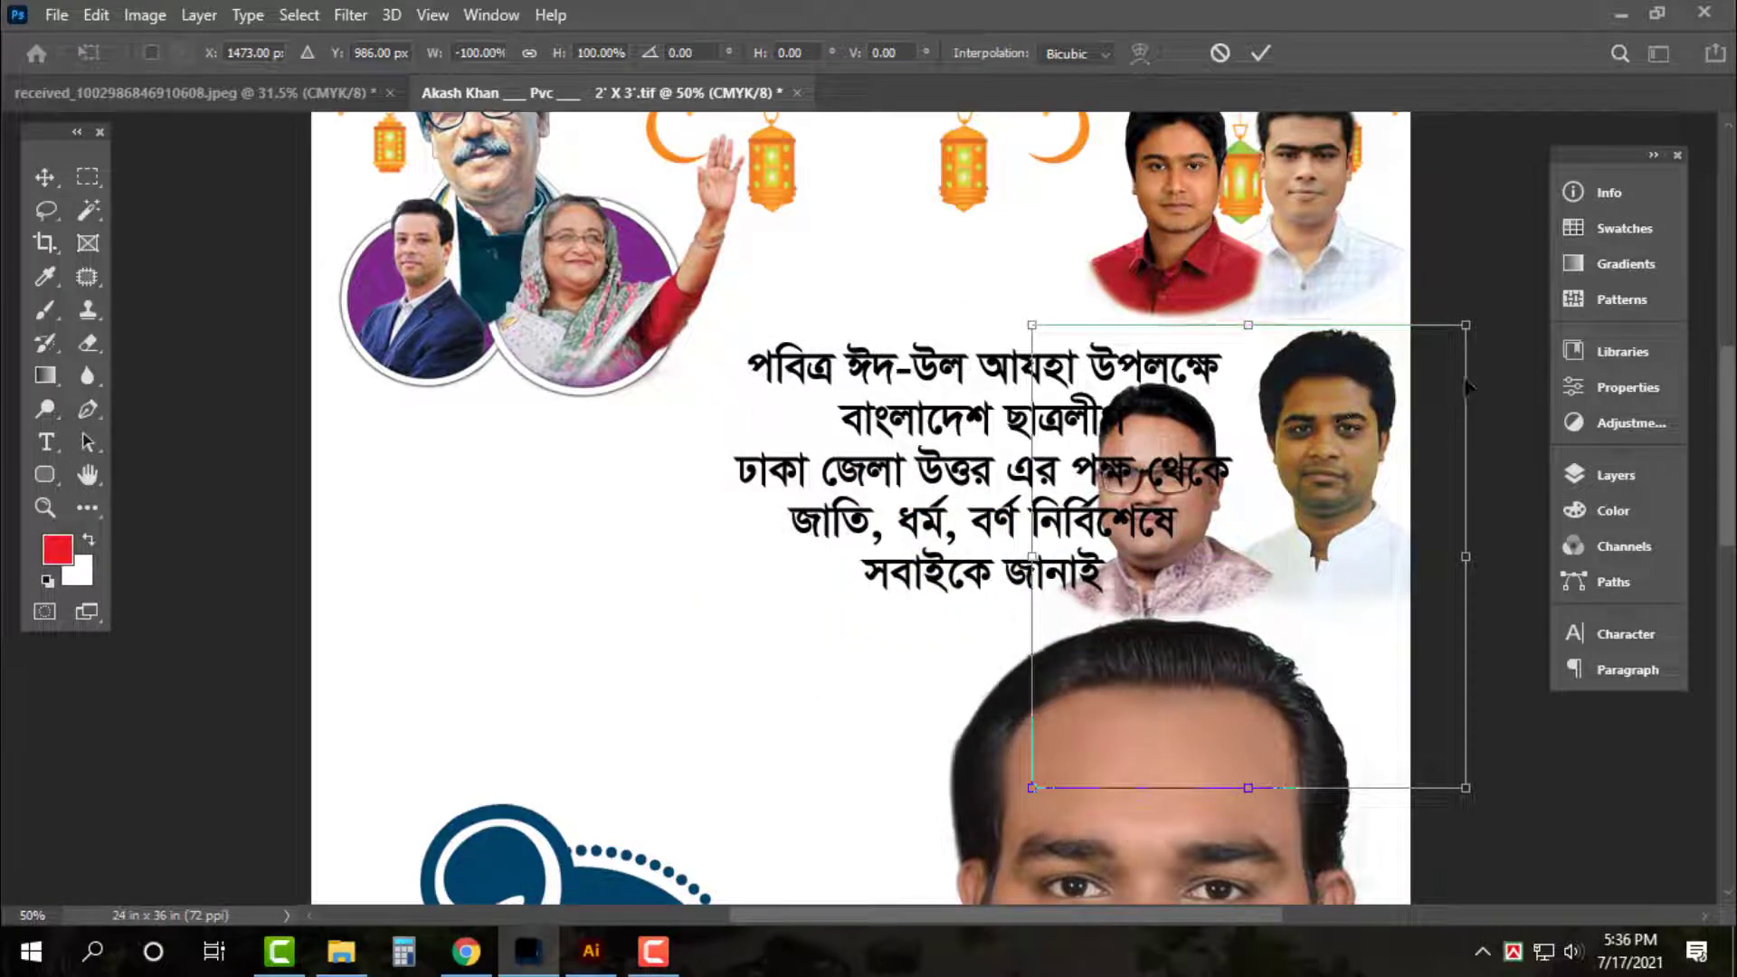
{"action": "left_click_drag", "start_coordinate": [1467, 325], "coordinate": [1441, 351]}
{"action": "left_click_drag", "start_coordinate": [1353, 418], "coordinate": [1348, 398]}
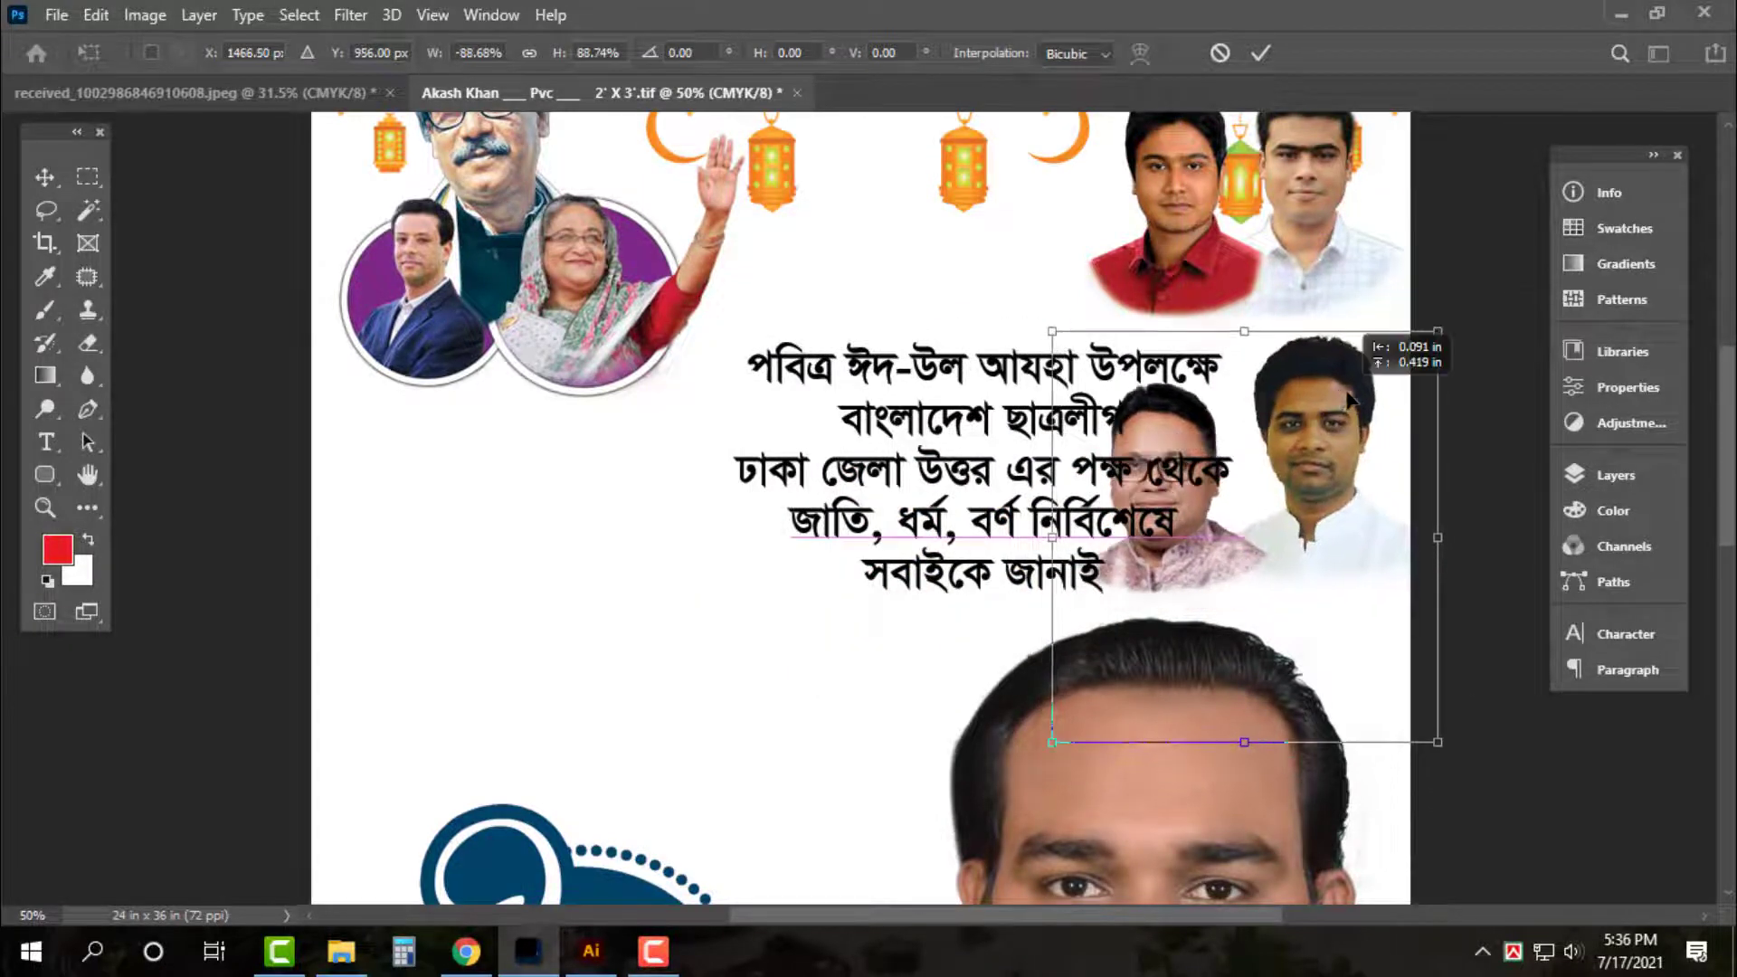
{"action": "key", "text": "Return"}
Flip the lantern decoration horizontally onto the right side
{"action": "scroll", "coordinate": [1335, 425], "scroll_direction": "up", "scroll_amount": 2}
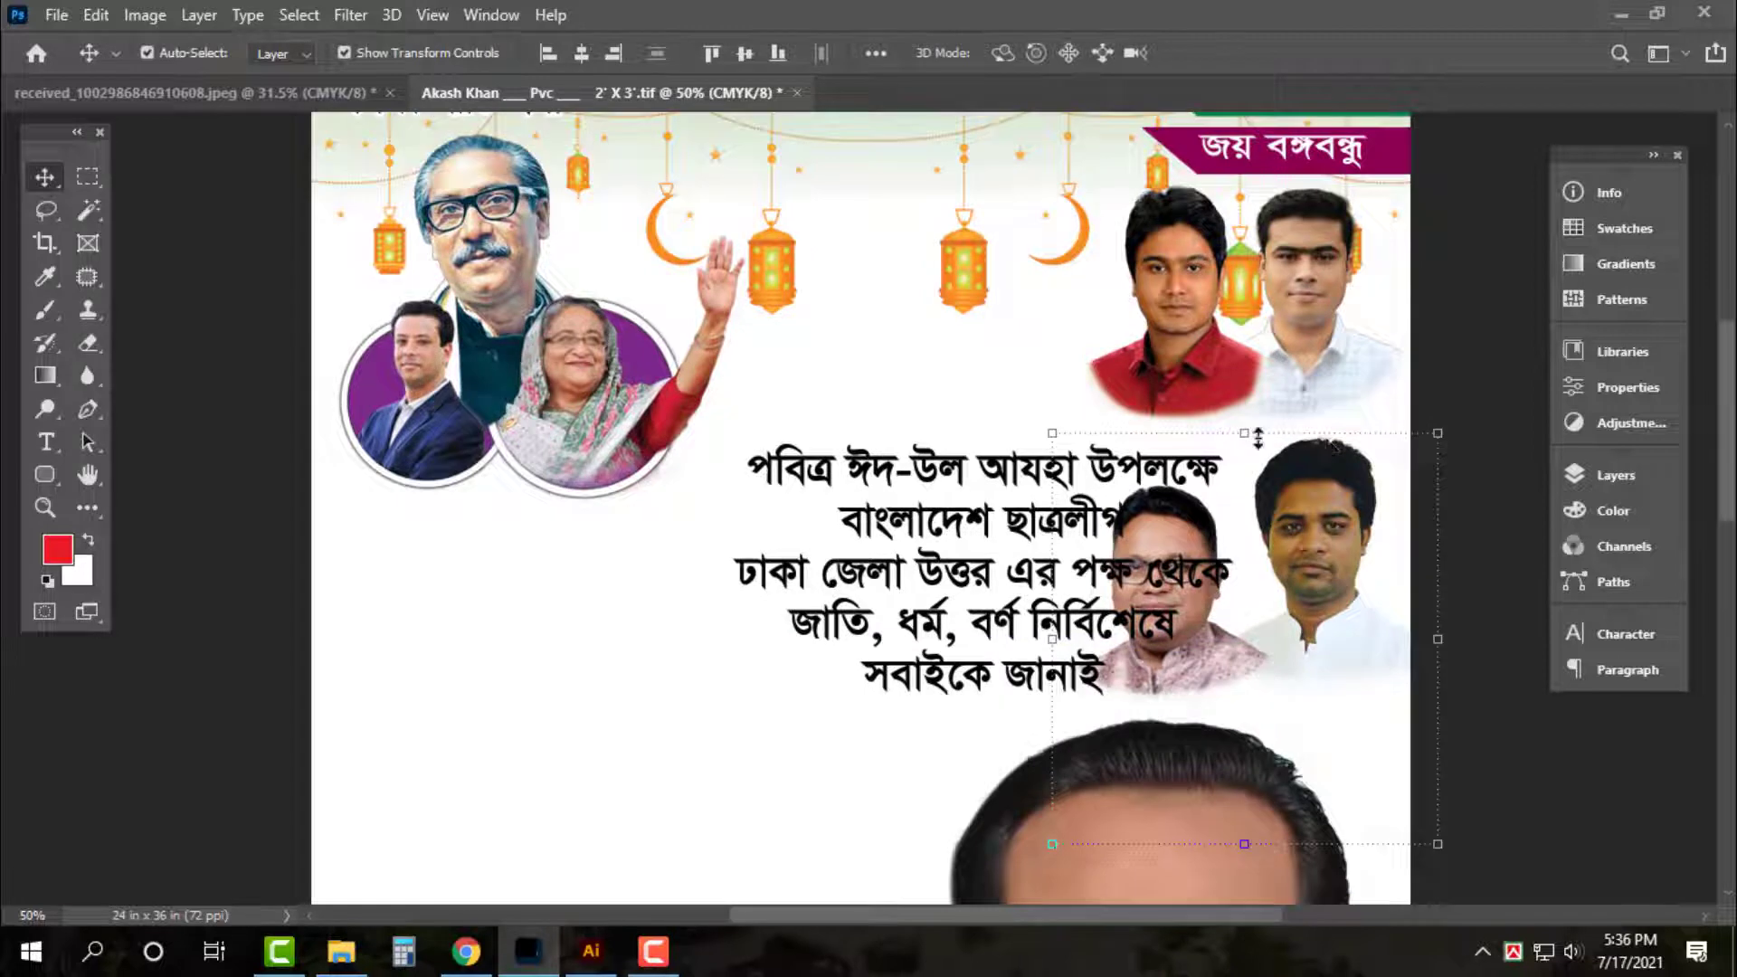
{"action": "scroll", "coordinate": [1258, 438], "scroll_direction": "down", "scroll_amount": 1}
{"action": "left_click", "coordinate": [982, 255]}
{"action": "scroll", "coordinate": [1373, 390], "scroll_direction": "up", "scroll_amount": 2}
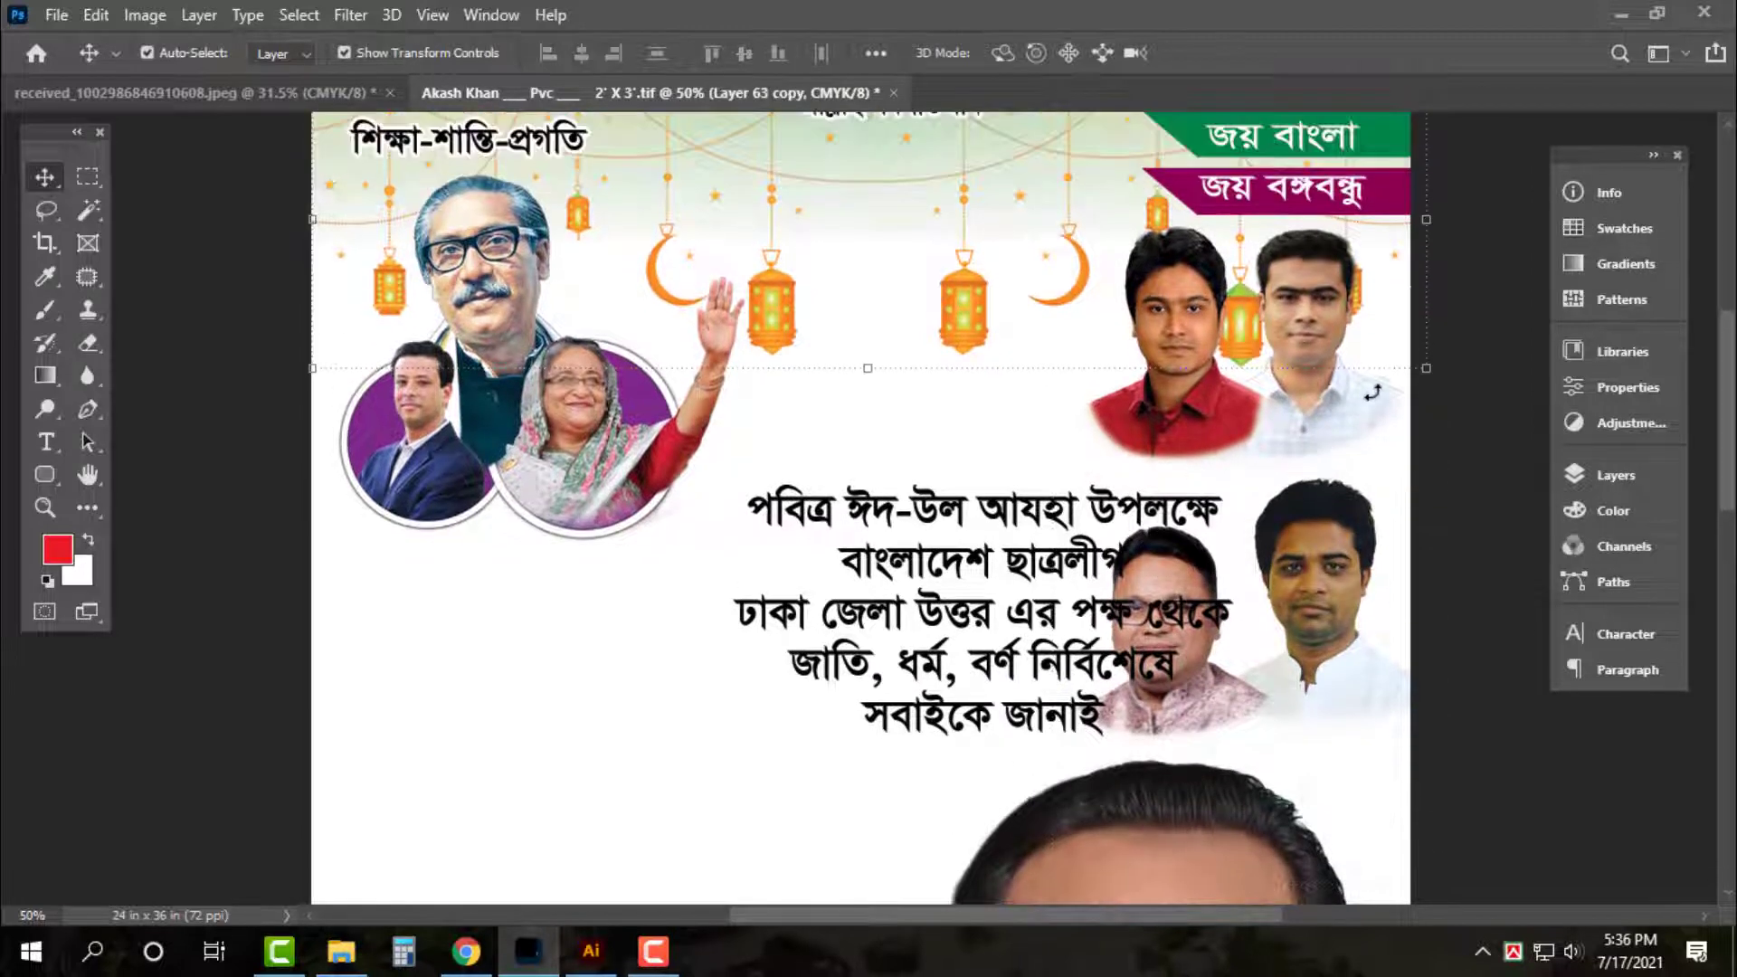
{"action": "key", "text": "ctrl+t"}
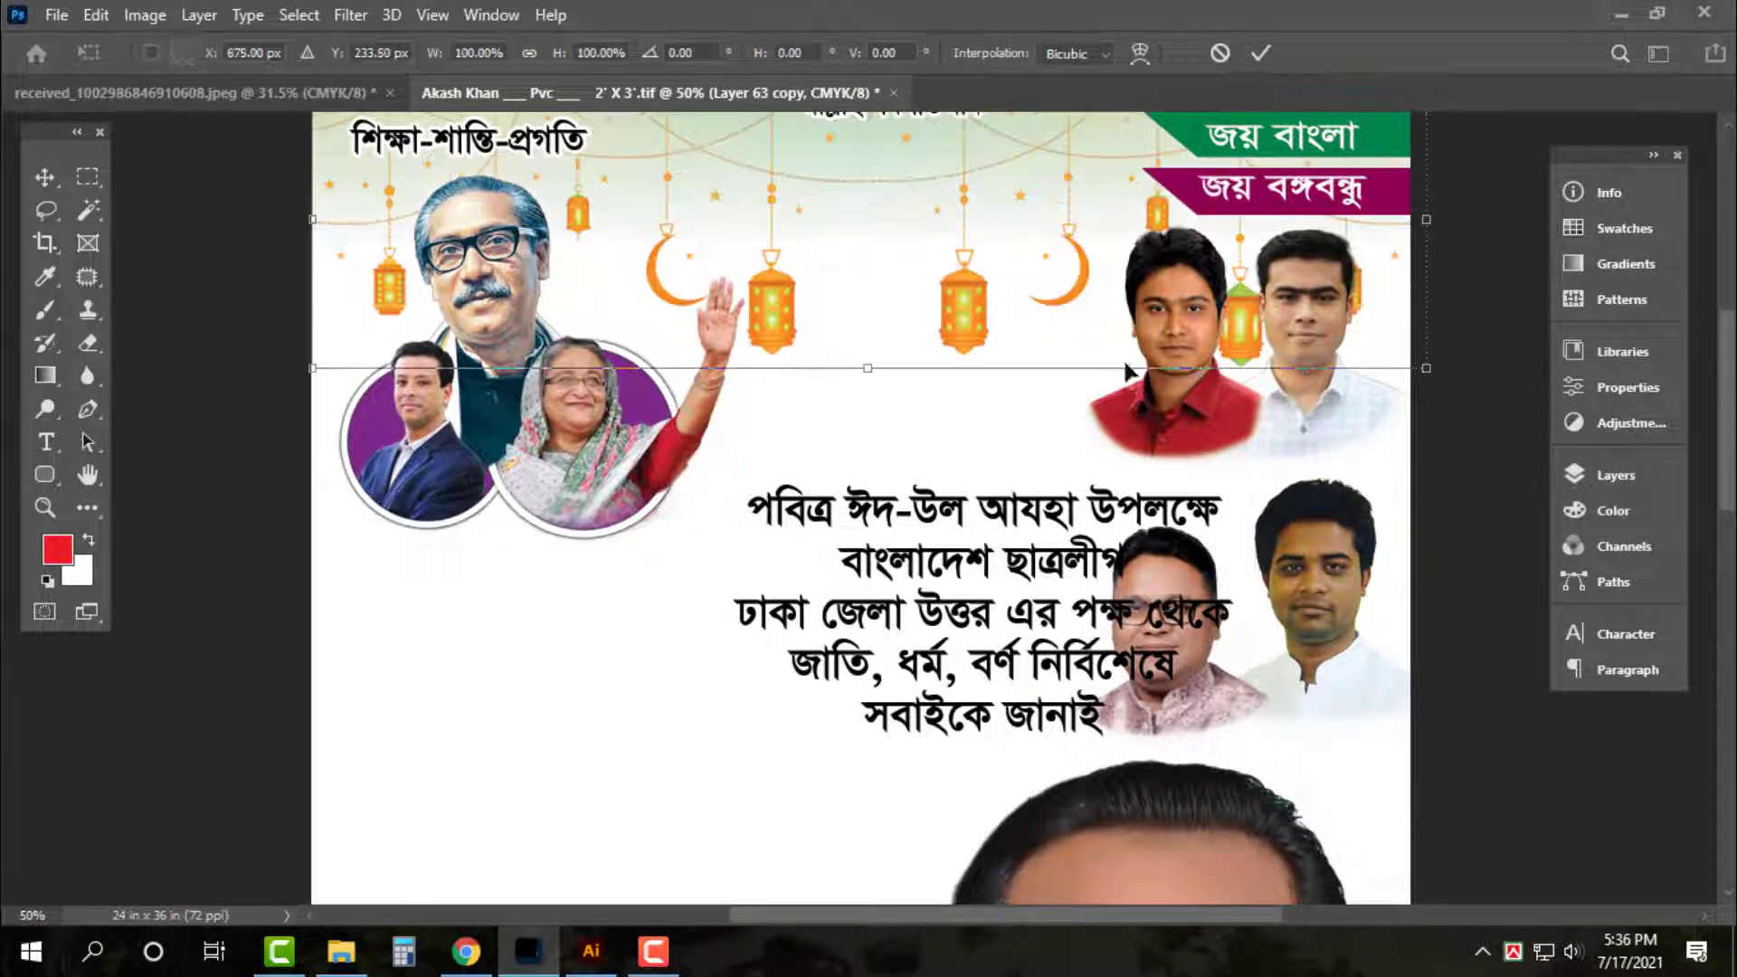
{"action": "right_click", "coordinate": [913, 228]}
{"action": "left_click", "coordinate": [963, 658]}
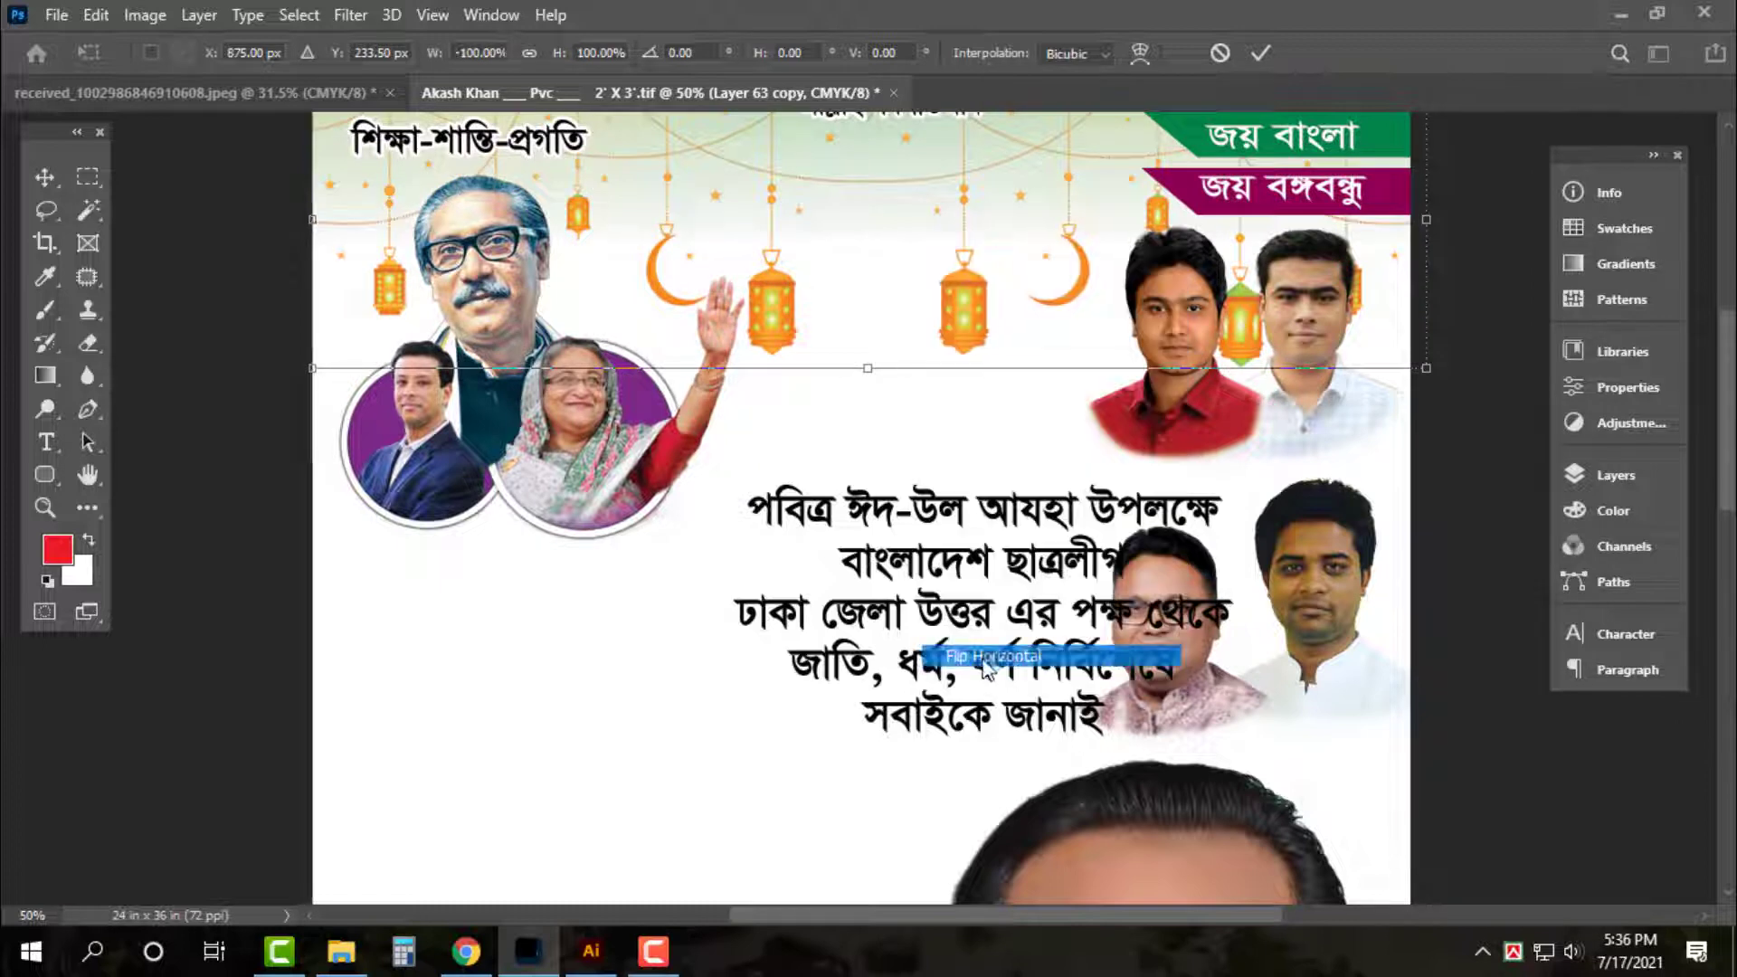
{"action": "key", "text": "Return"}
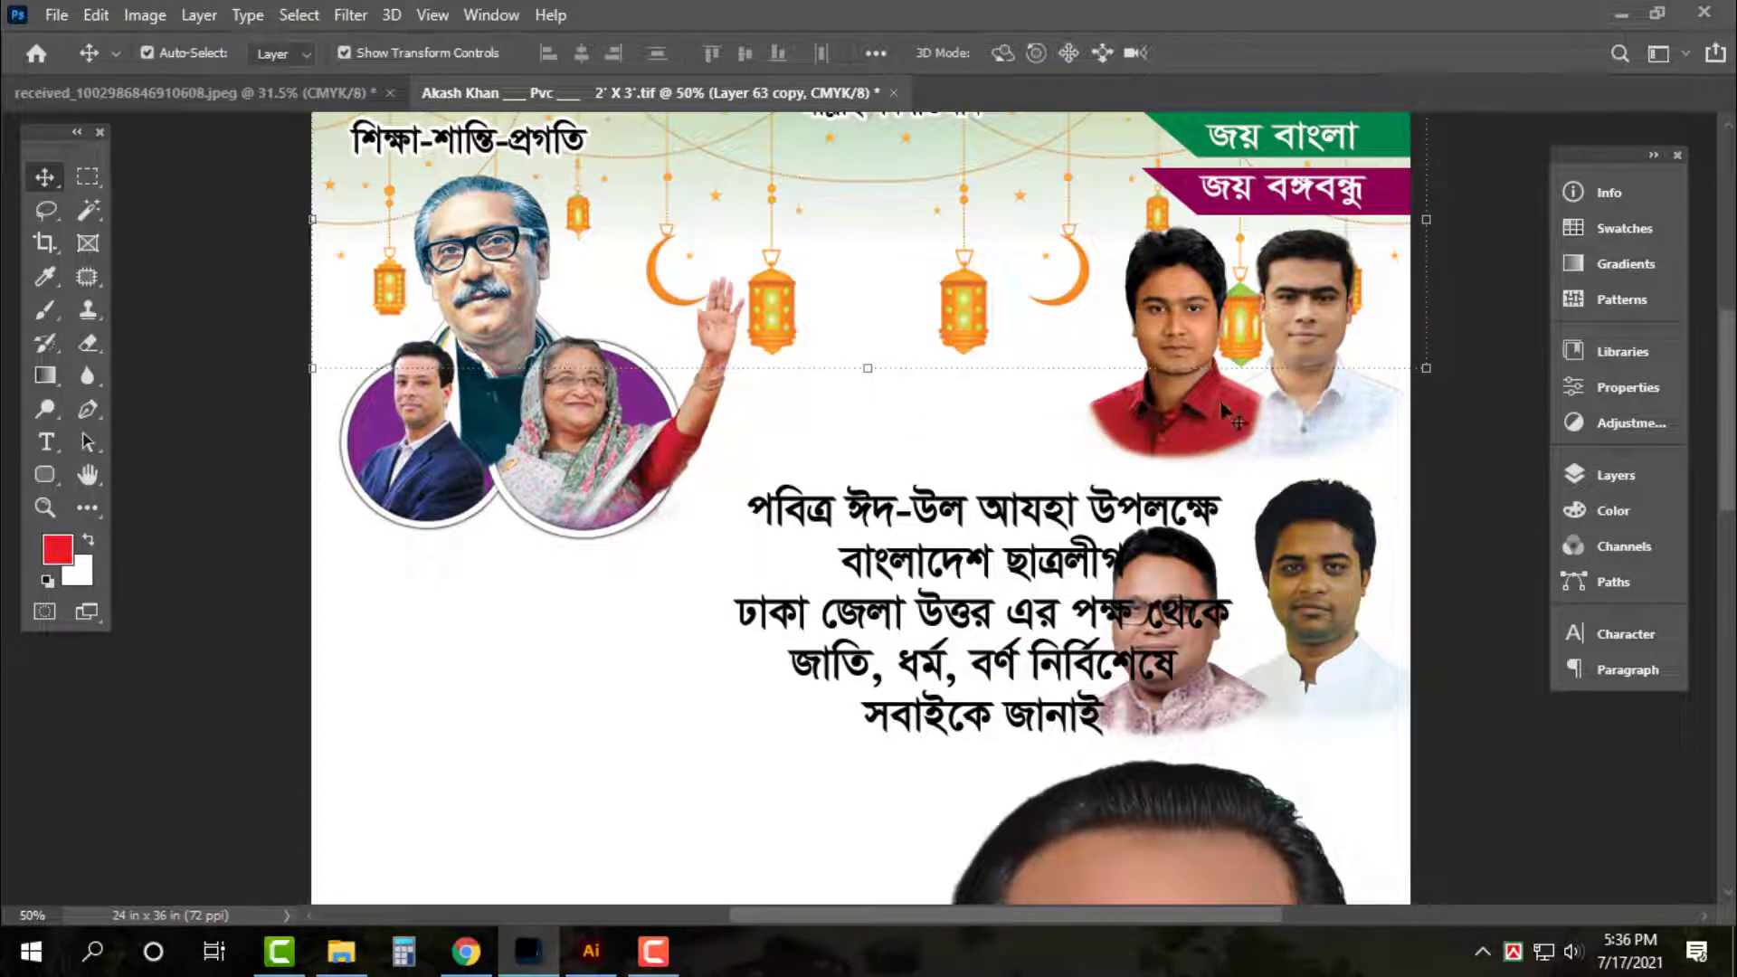
Move the two young men's photo to top centre and the greeting text left and down
{"action": "left_click_drag", "start_coordinate": [1343, 404], "coordinate": [1064, 412]}
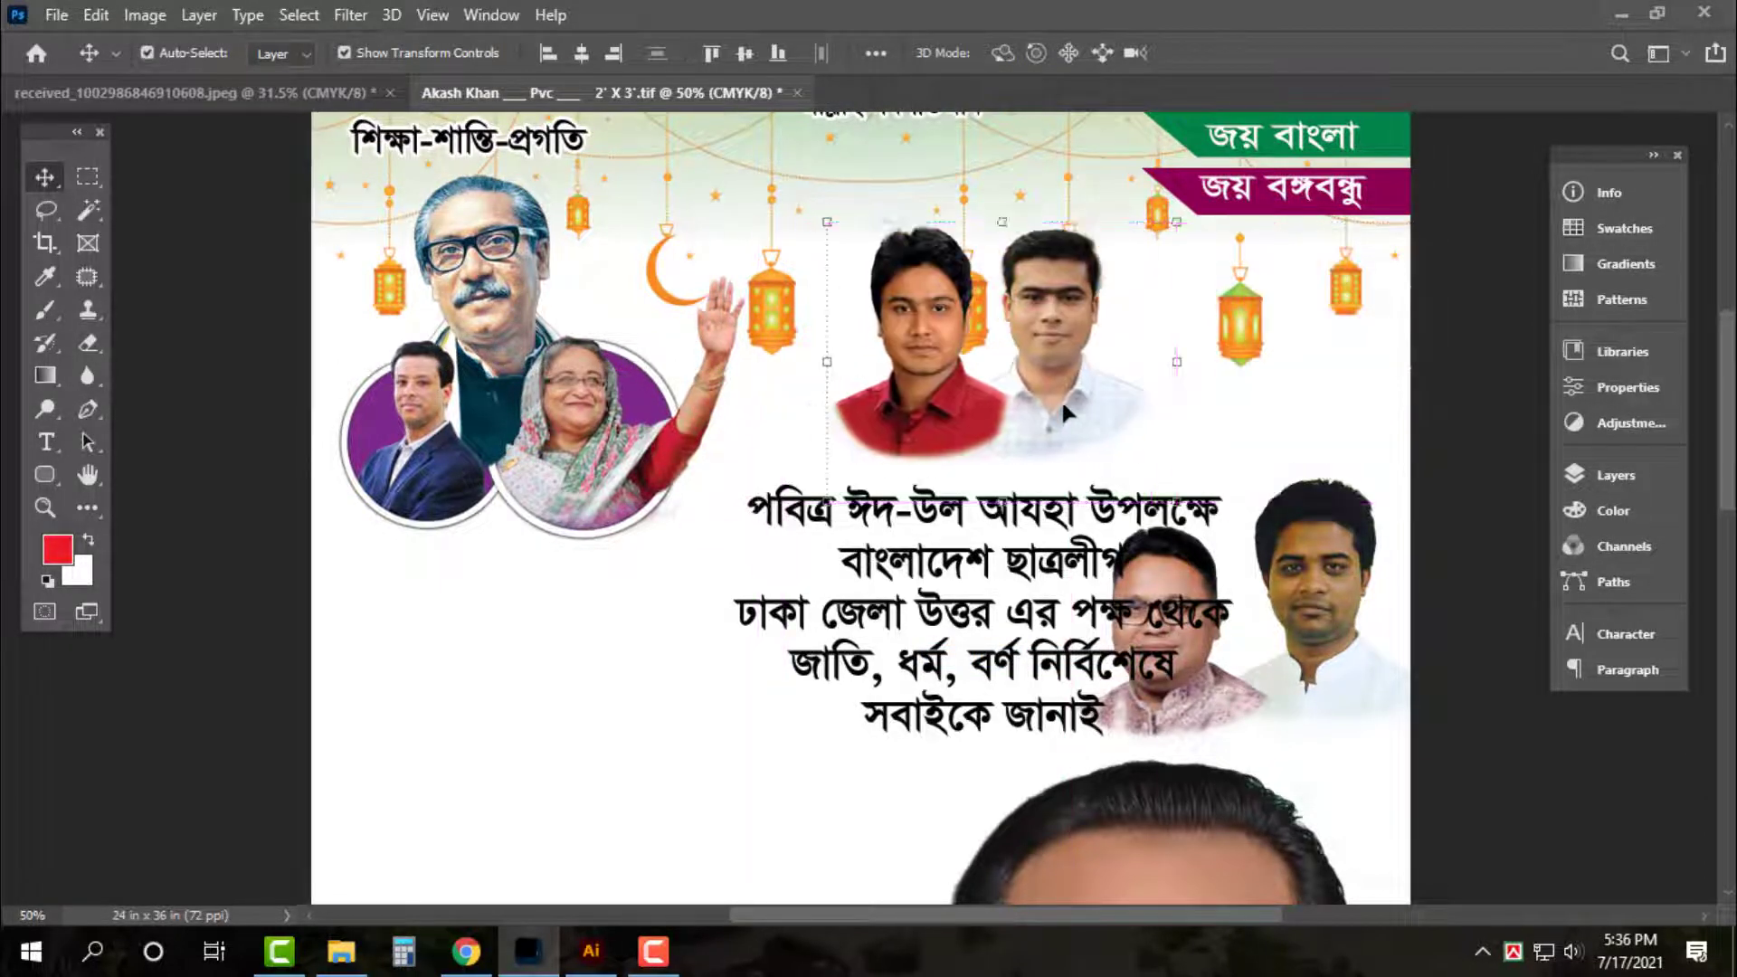
{"action": "left_click_drag", "start_coordinate": [1225, 693], "coordinate": [1235, 637]}
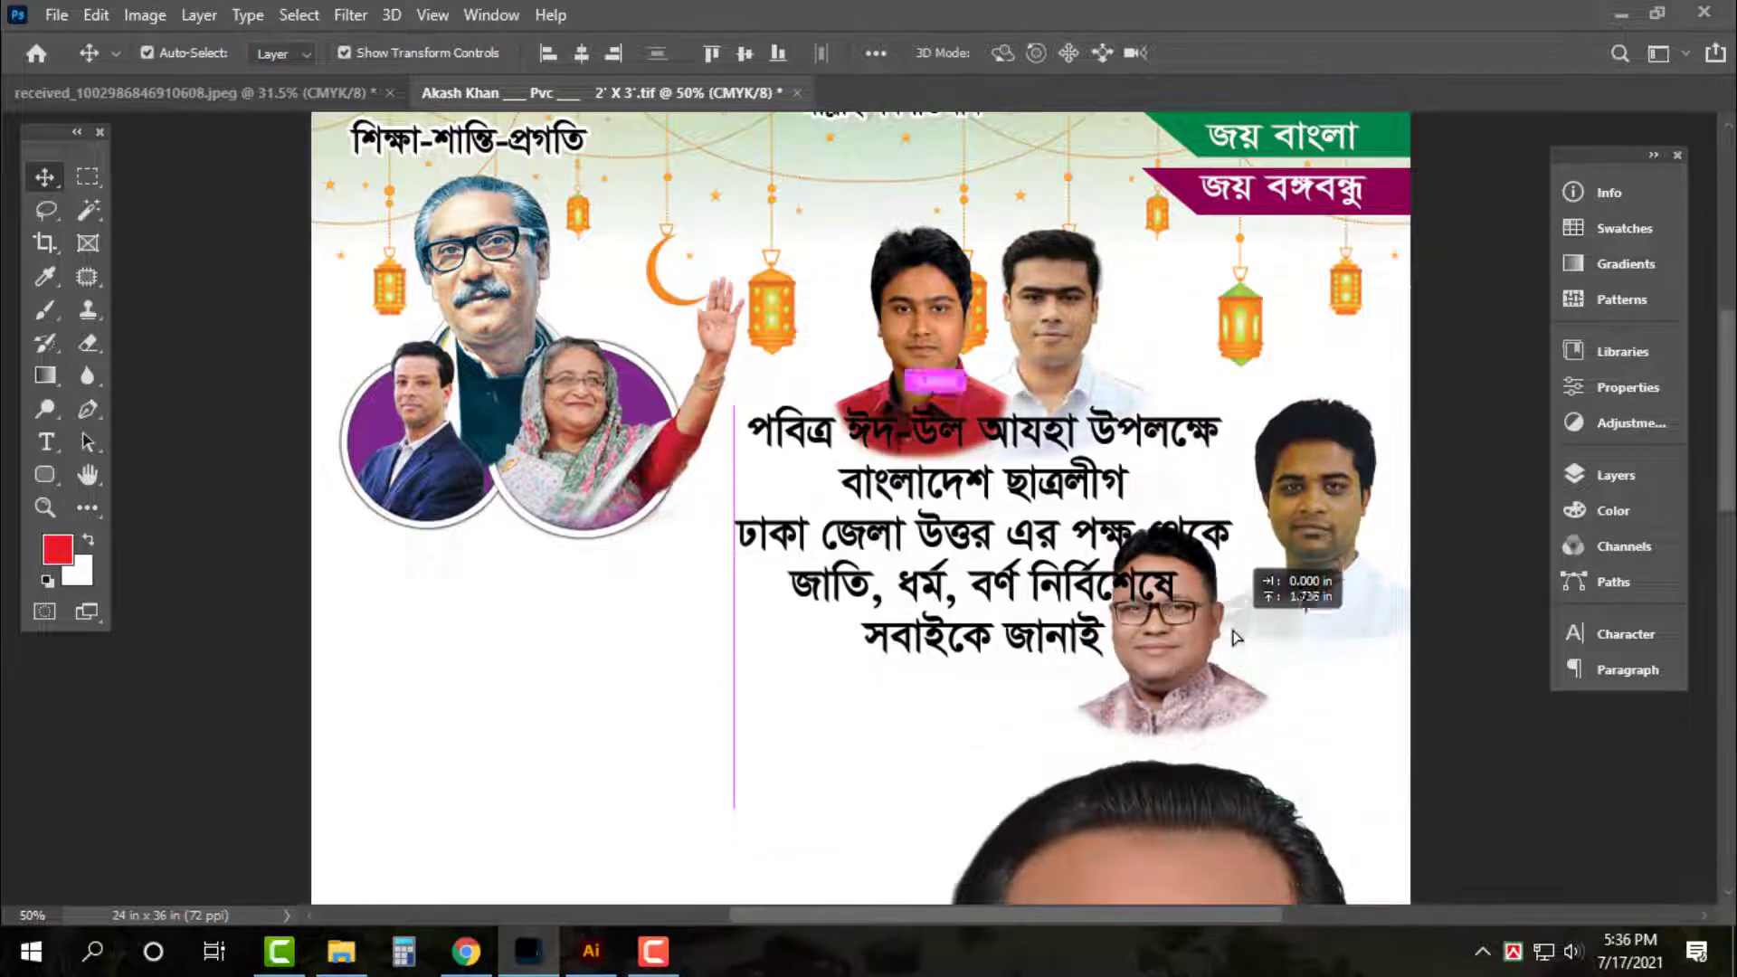
{"action": "key", "text": "ctrl+z"}
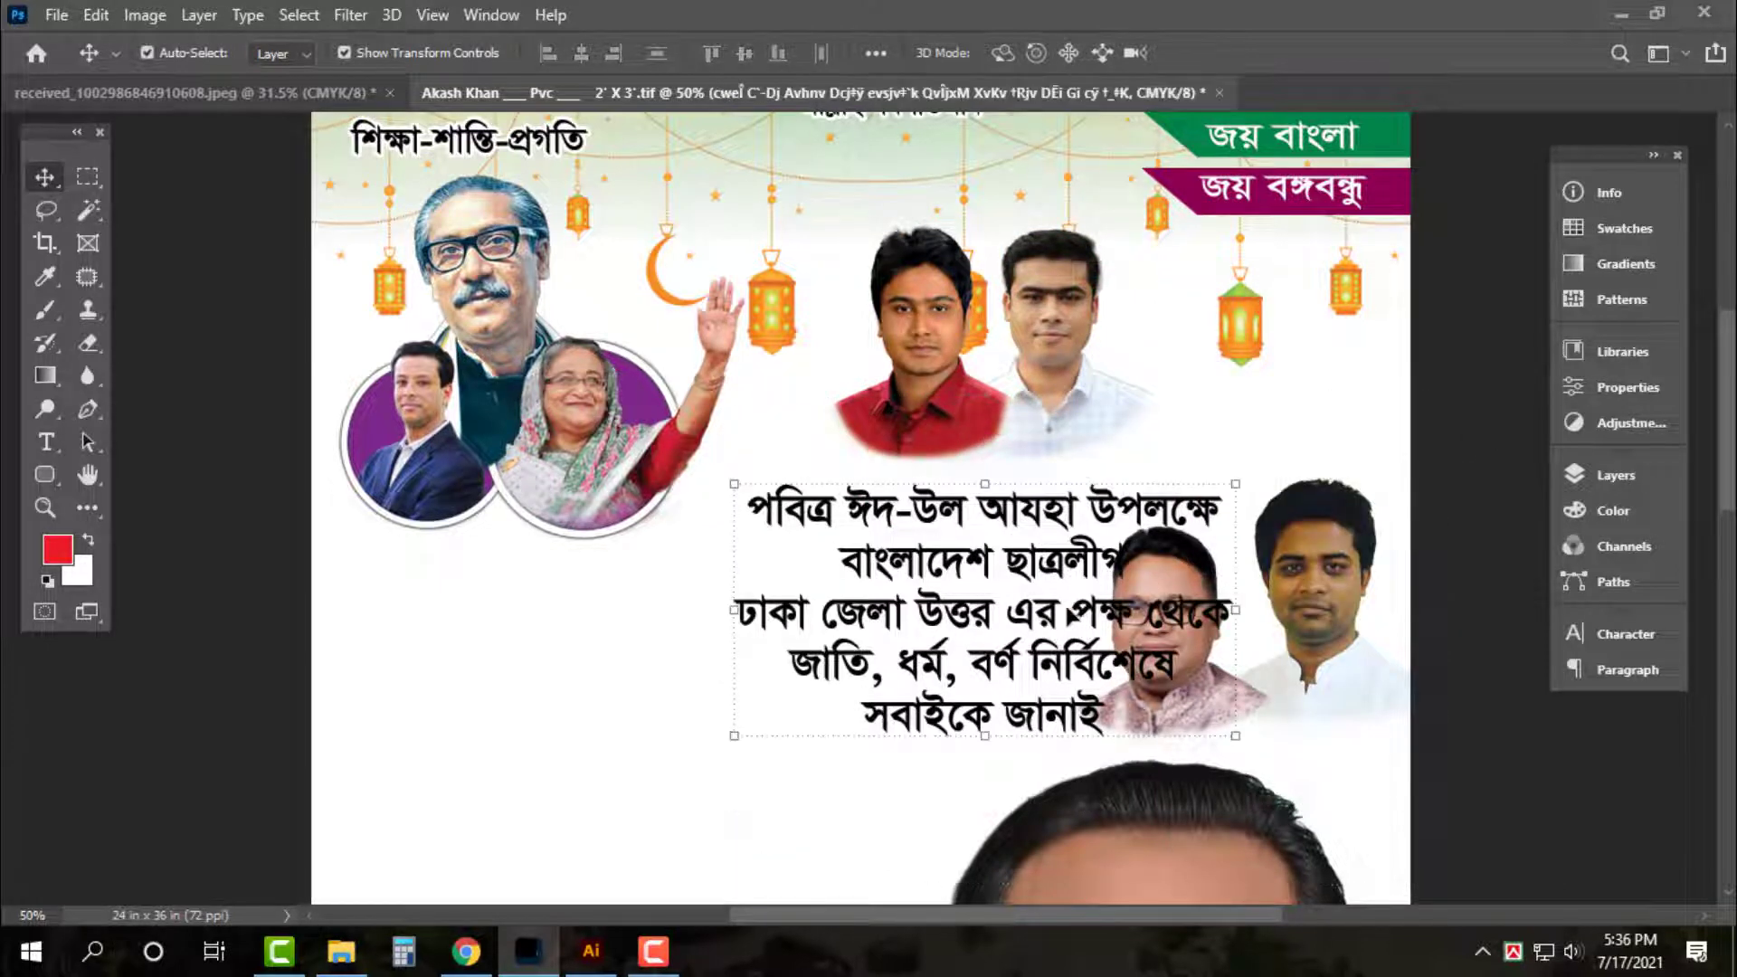
{"action": "left_click_drag", "start_coordinate": [1075, 618], "coordinate": [715, 709]}
Fine-tune portrait positions: shift the red-shirt man's photo left and lower the portrait pairs about 30 px
{"action": "left_click", "coordinate": [1328, 568]}
{"action": "left_click_drag", "start_coordinate": [1328, 568], "coordinate": [1327, 509]}
{"action": "left_click", "coordinate": [922, 351]}
{"action": "left_click_drag", "start_coordinate": [916, 429], "coordinate": [897, 472]}
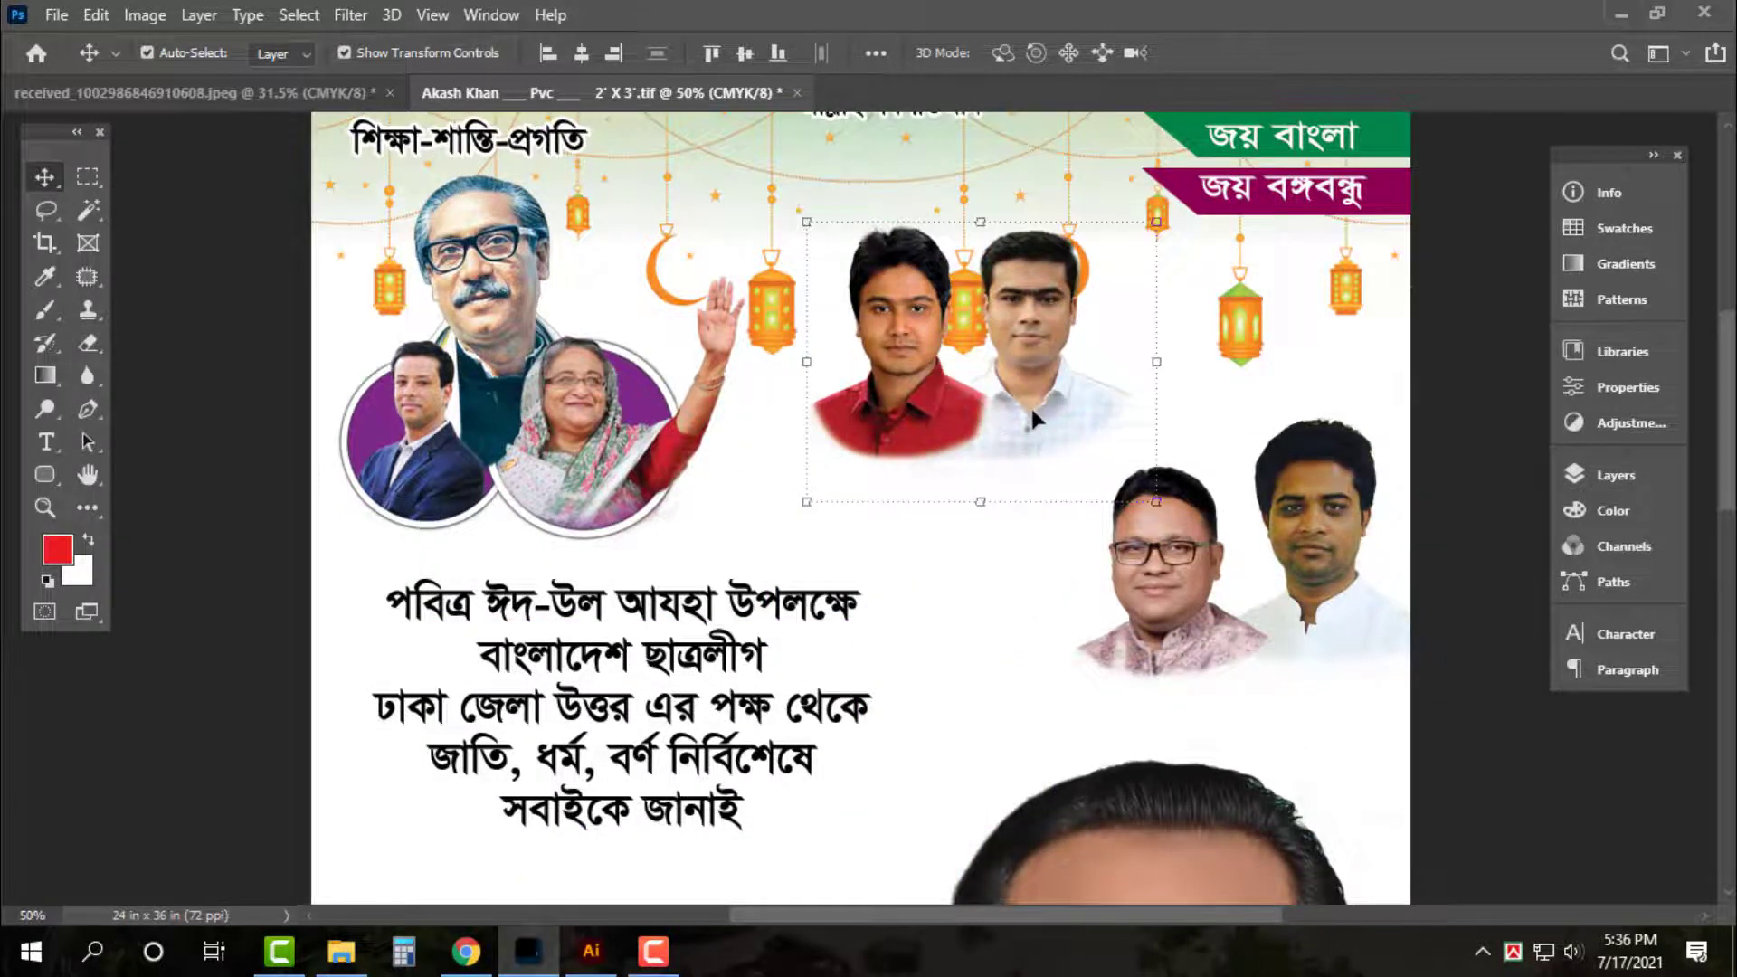
{"action": "left_click_drag", "start_coordinate": [1035, 404], "coordinate": [1030, 489]}
{"action": "left_click_drag", "start_coordinate": [1339, 458], "coordinate": [1349, 487]}
{"action": "key", "text": "ctrl+0"}
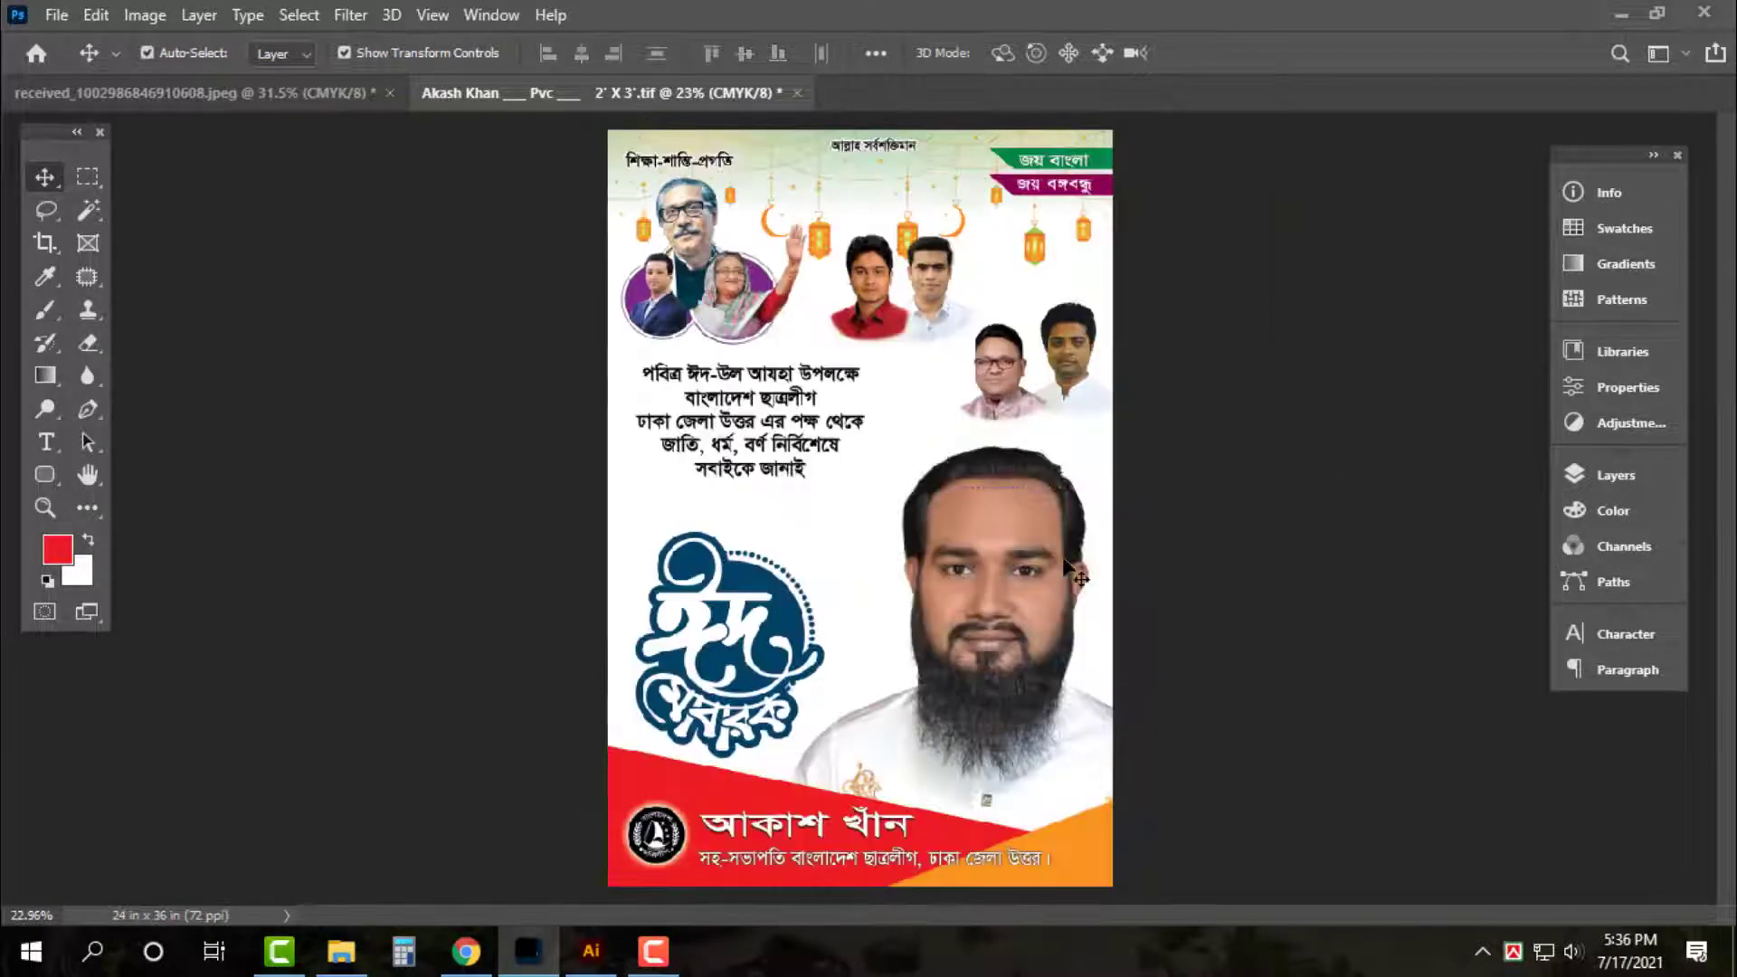
Enlarge the greeting text to about 115% and nudge it slightly upward
{"action": "left_click", "coordinate": [808, 405], "text": "ctrl"}
{"action": "key", "text": "ctrl+plus"}
{"action": "key", "text": "ctrl+plus"}
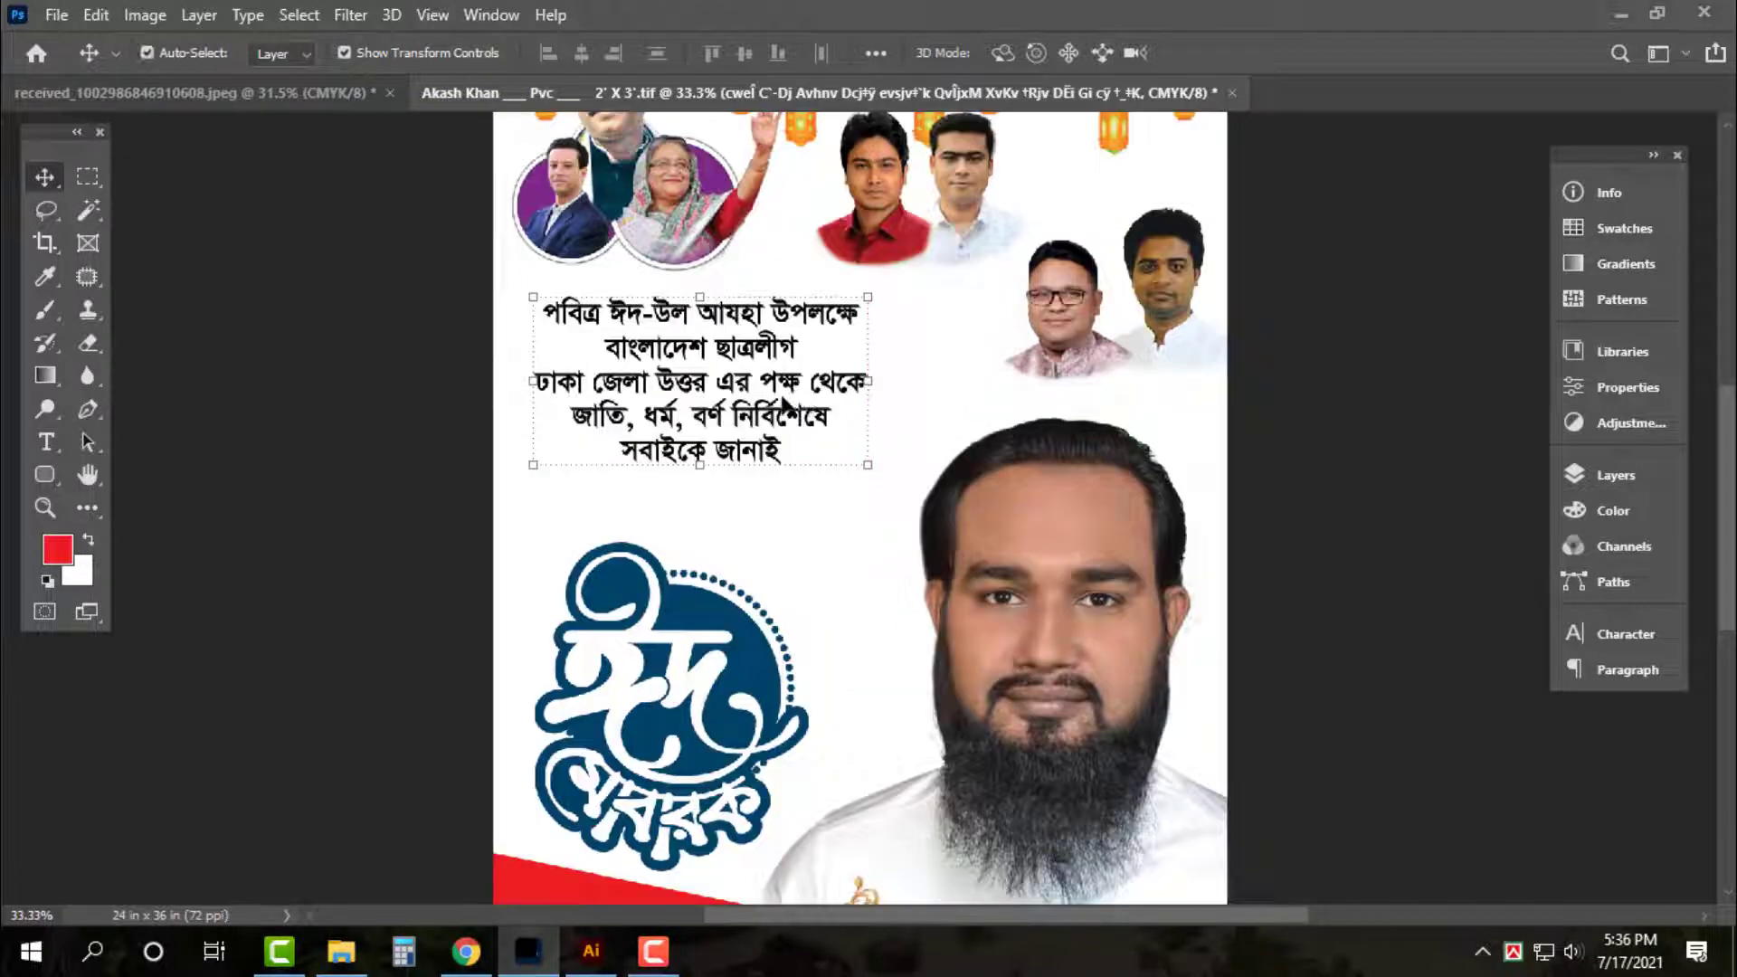
{"action": "key", "text": "ctrl+plus"}
{"action": "scroll", "coordinate": [781, 405], "scroll_direction": "up", "scroll_amount": 1}
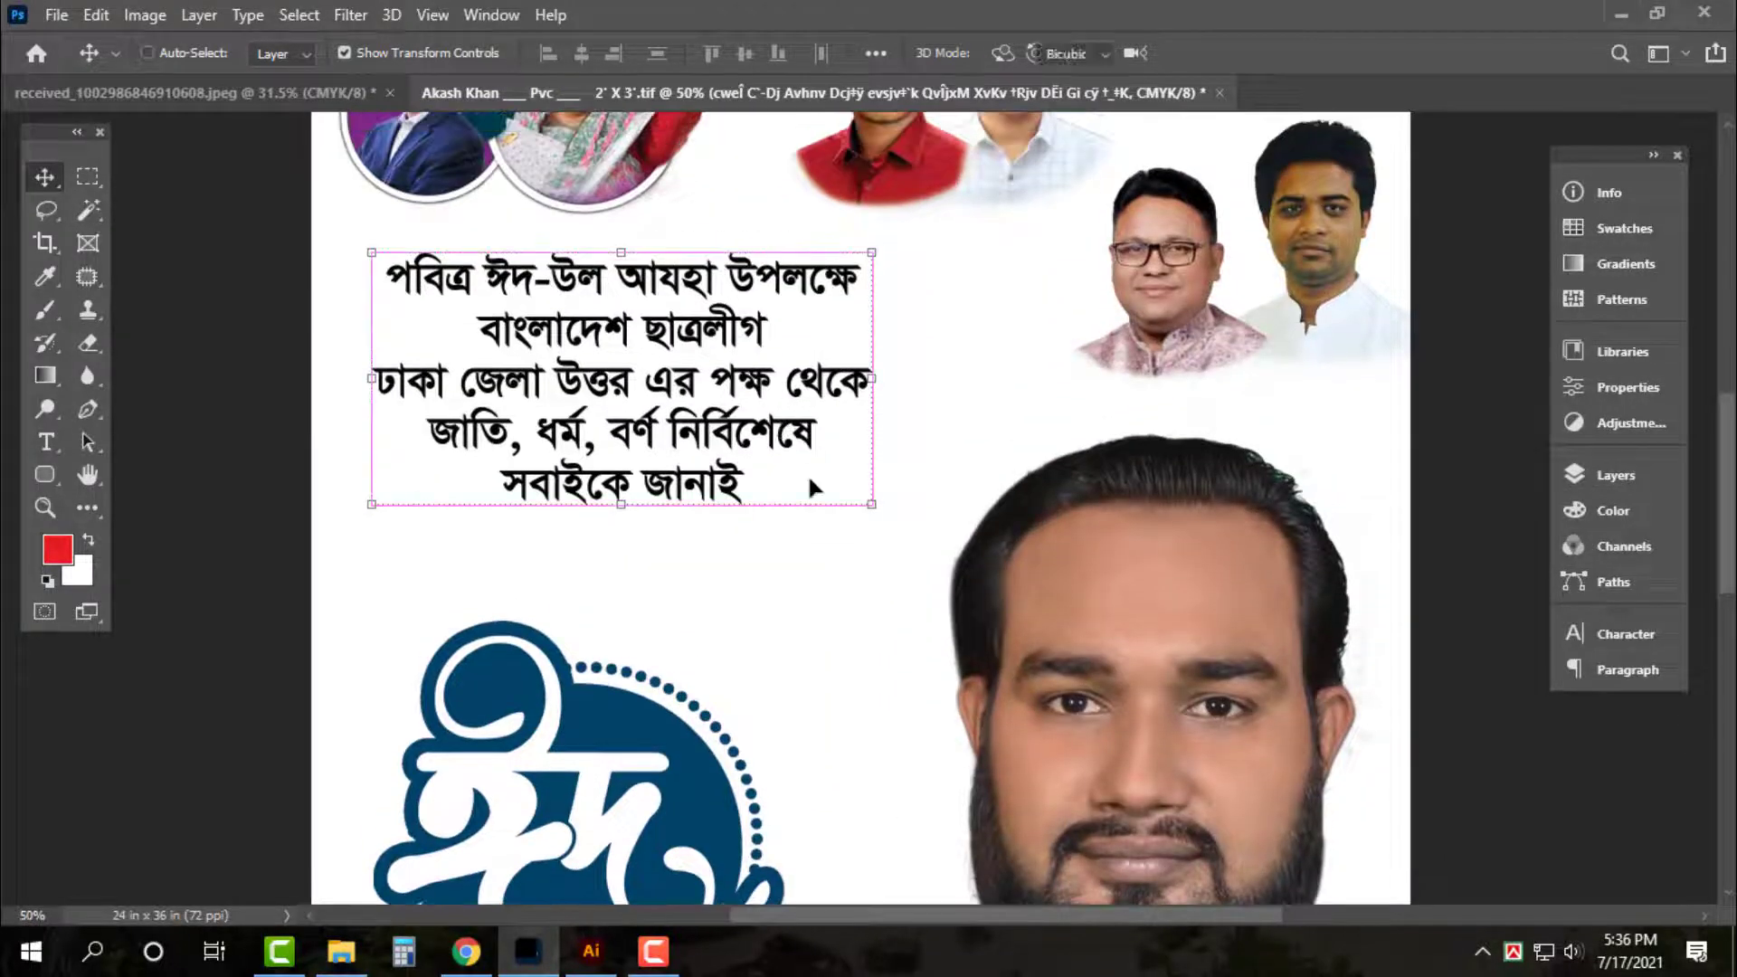
{"action": "key", "text": "ctrl+t"}
{"action": "left_click_drag", "start_coordinate": [872, 504], "coordinate": [963, 565]}
{"action": "left_click_drag", "start_coordinate": [666, 474], "coordinate": [667, 468]}
{"action": "key", "text": "Return"}
Left-align the greeting lines and move the text block to the left
{"action": "left_click", "coordinate": [1605, 644]}
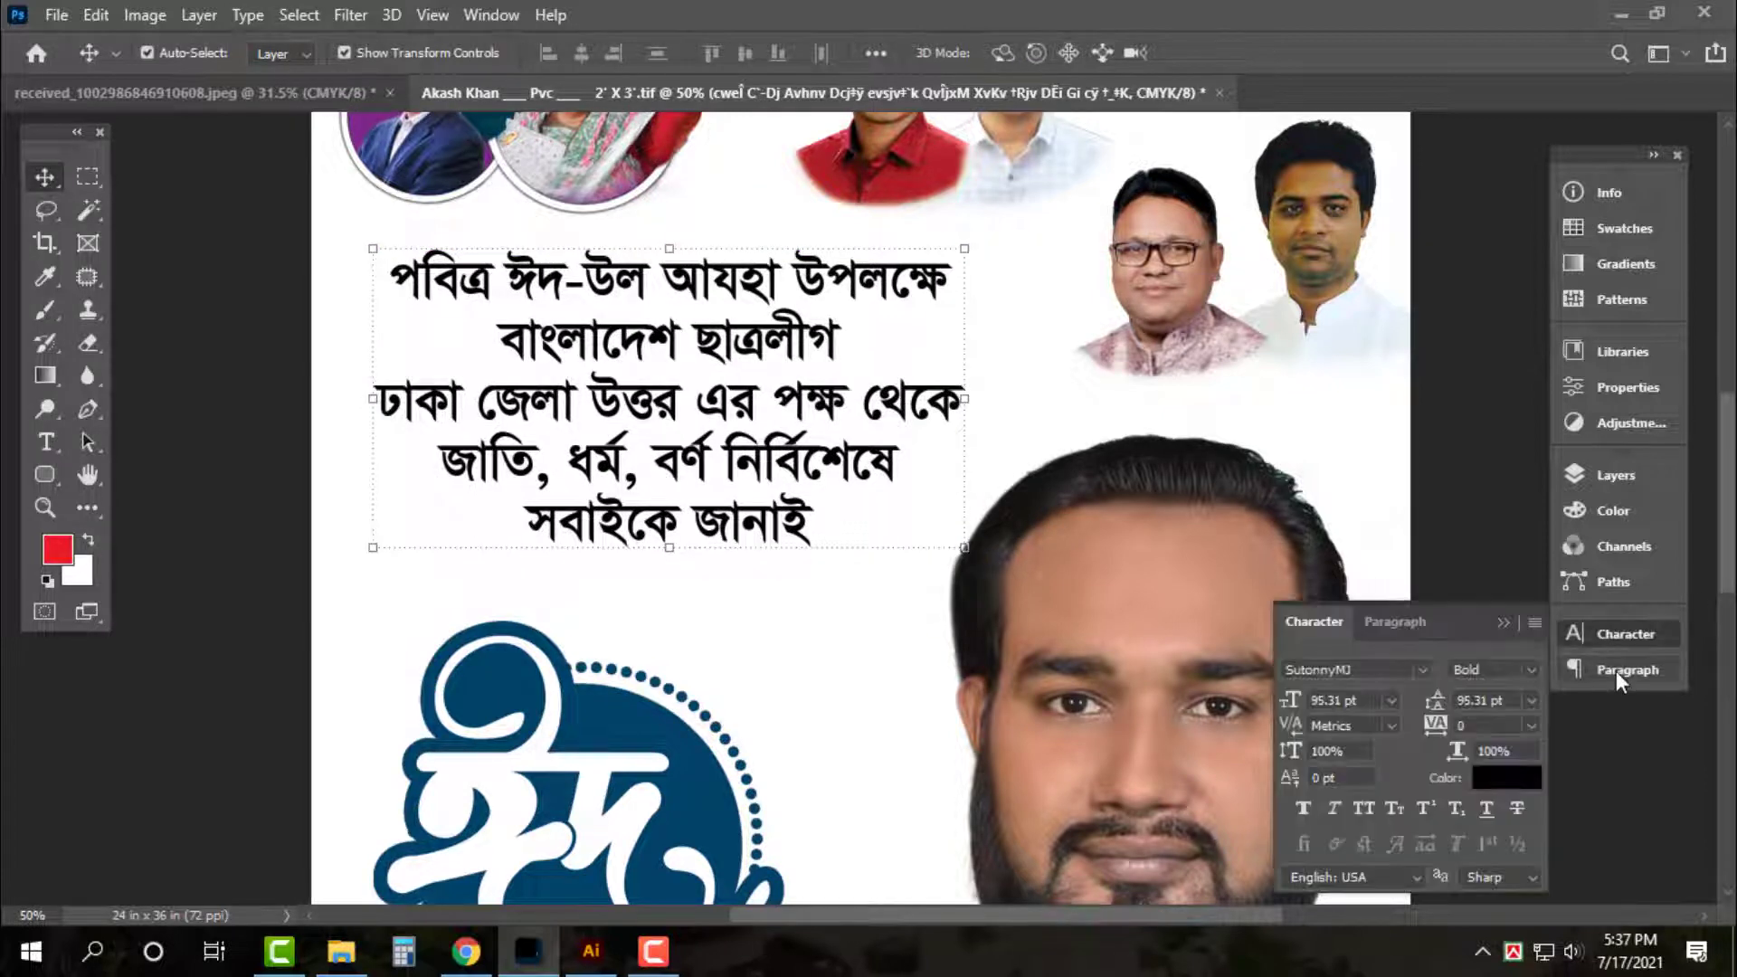
{"action": "left_click", "coordinate": [1616, 670]}
{"action": "left_click", "coordinate": [1306, 669]}
{"action": "left_click", "coordinate": [1626, 670]}
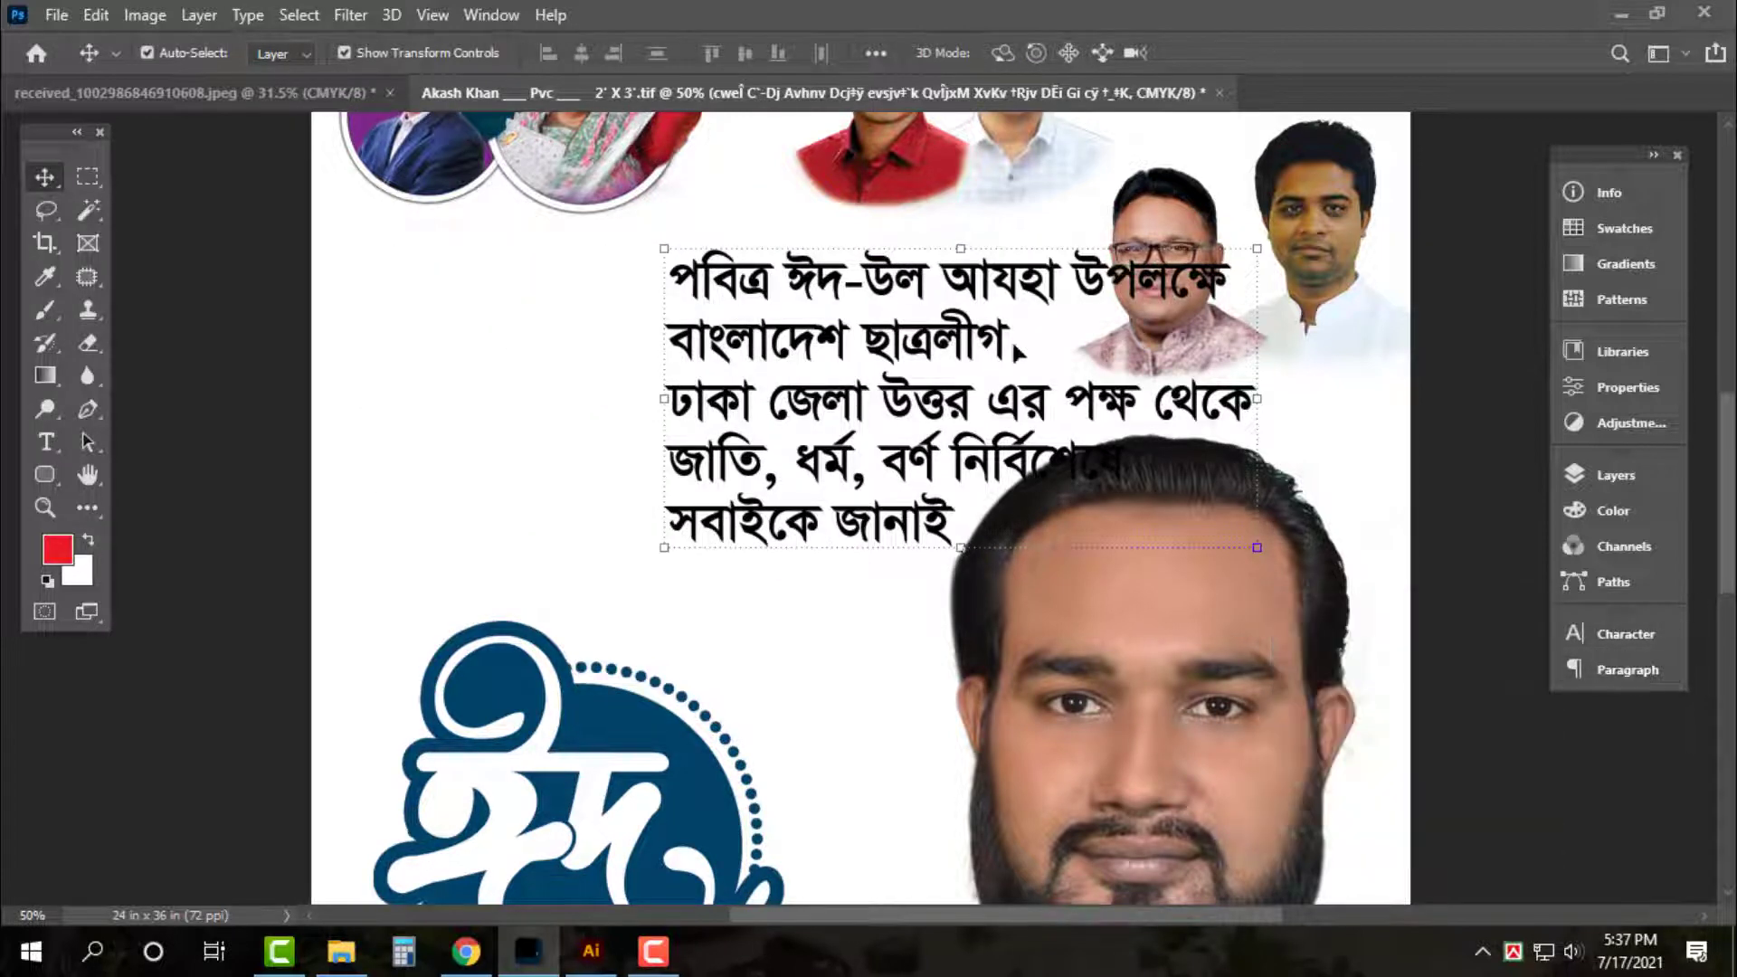
{"action": "left_click_drag", "start_coordinate": [1031, 271], "coordinate": [723, 263]}
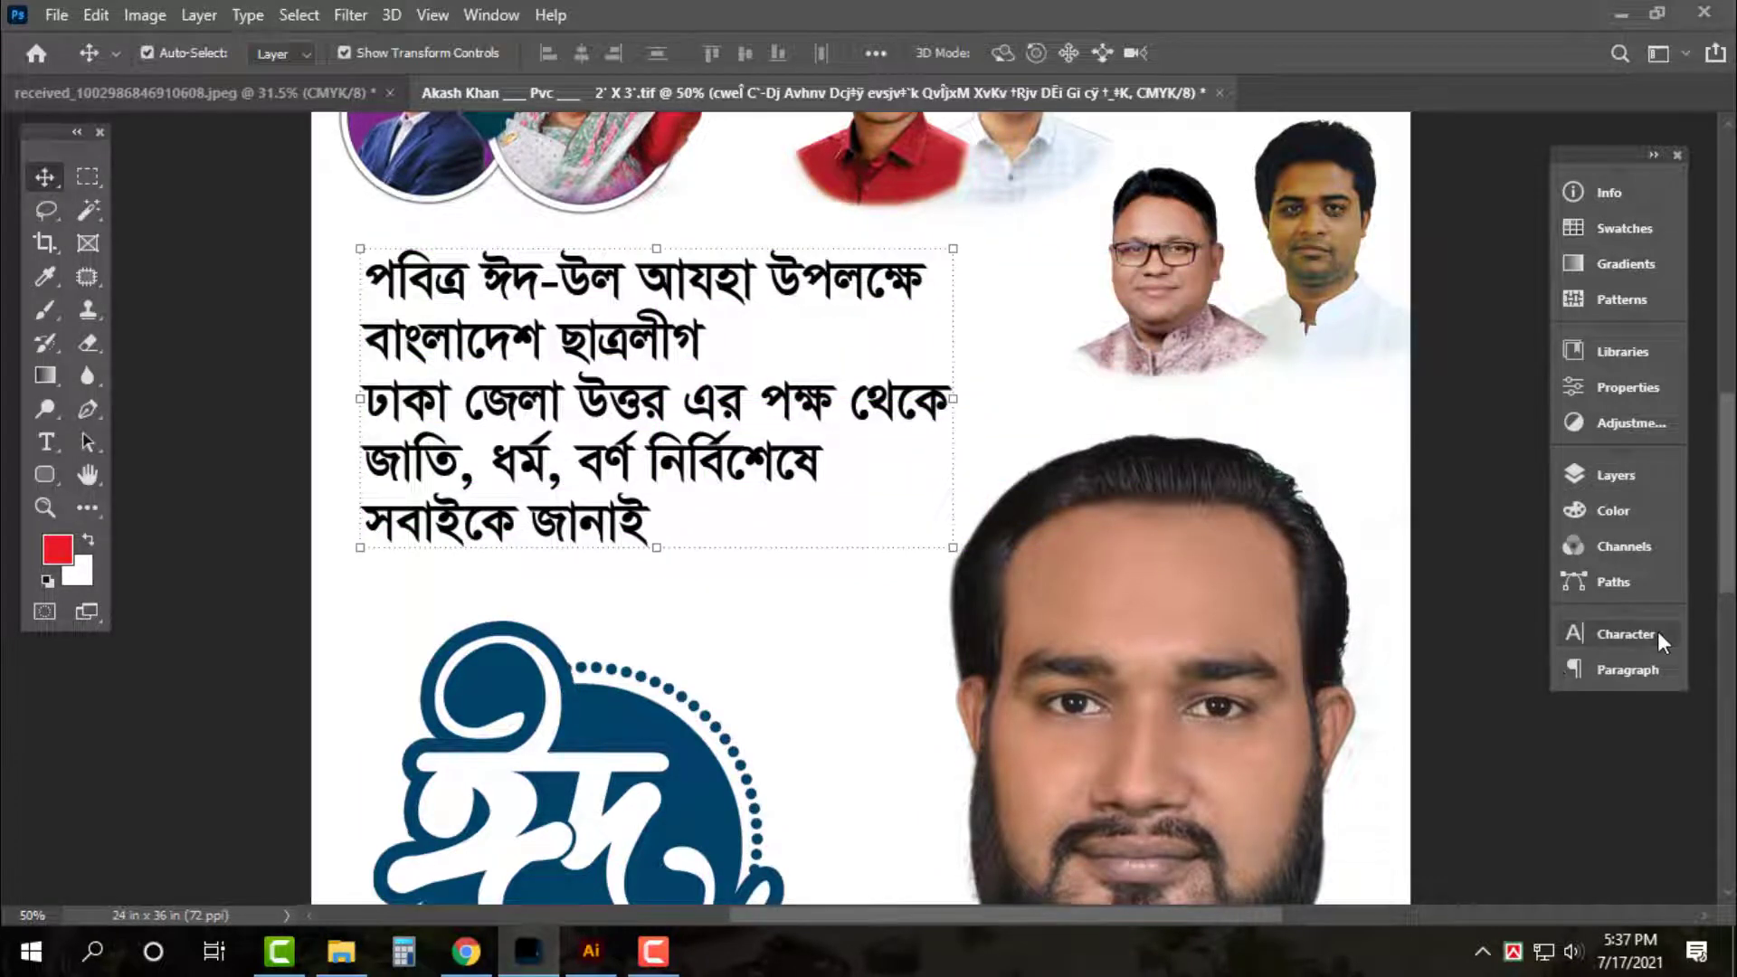
Set the greeting text's leading to 100 pt in the Character panel
{"action": "left_click", "coordinate": [1627, 633]}
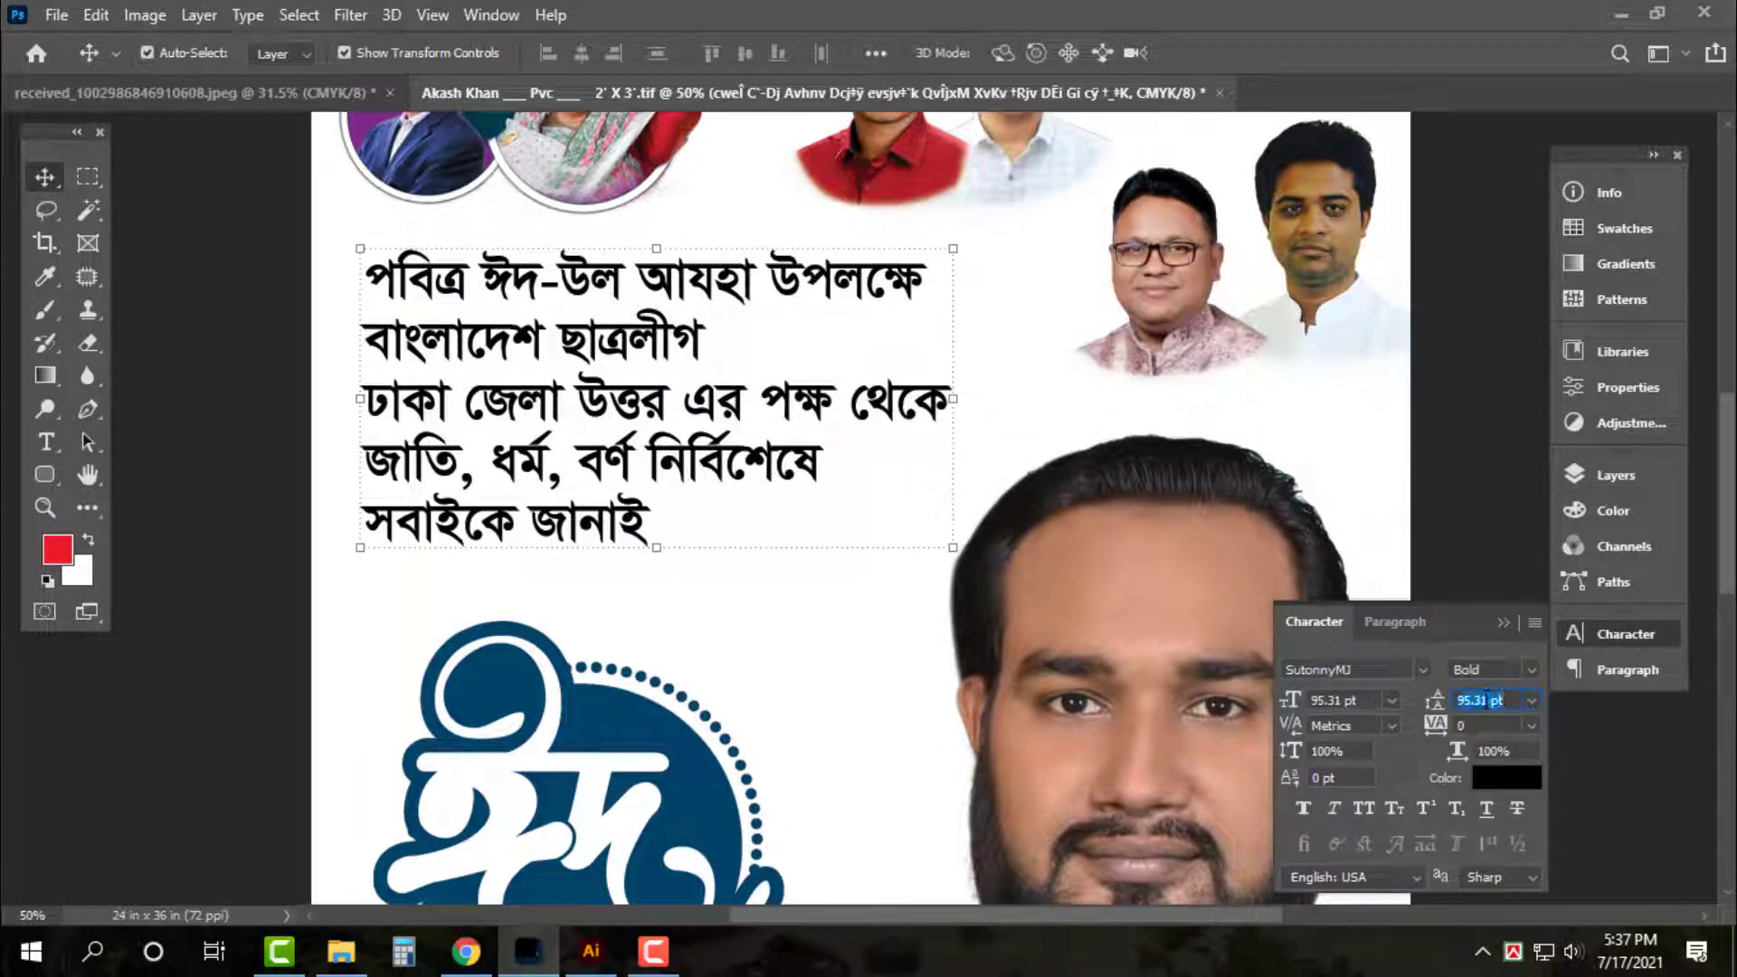
{"action": "left_click", "coordinate": [1484, 700]}
{"action": "type", "text": "120"}
{"action": "key", "text": "Return"}
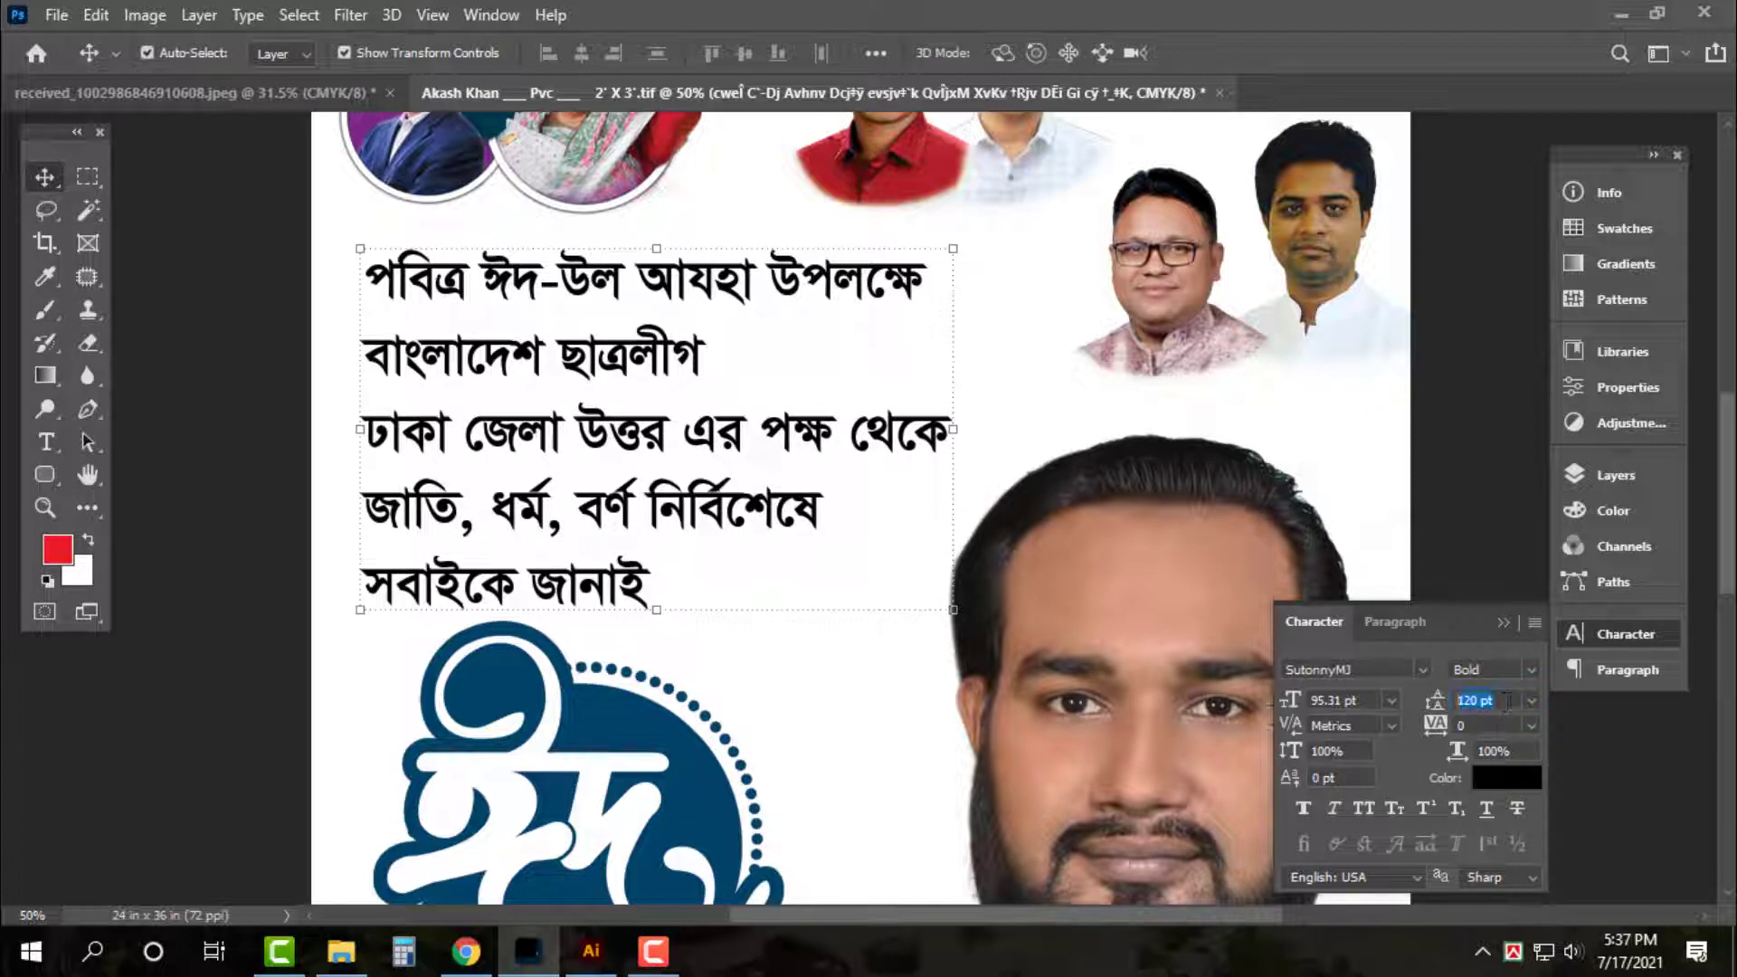
{"action": "type", "text": "100"}
{"action": "key", "text": "Return"}
Centre-align the greeting lines and move the block back to the right
{"action": "key", "text": "t"}
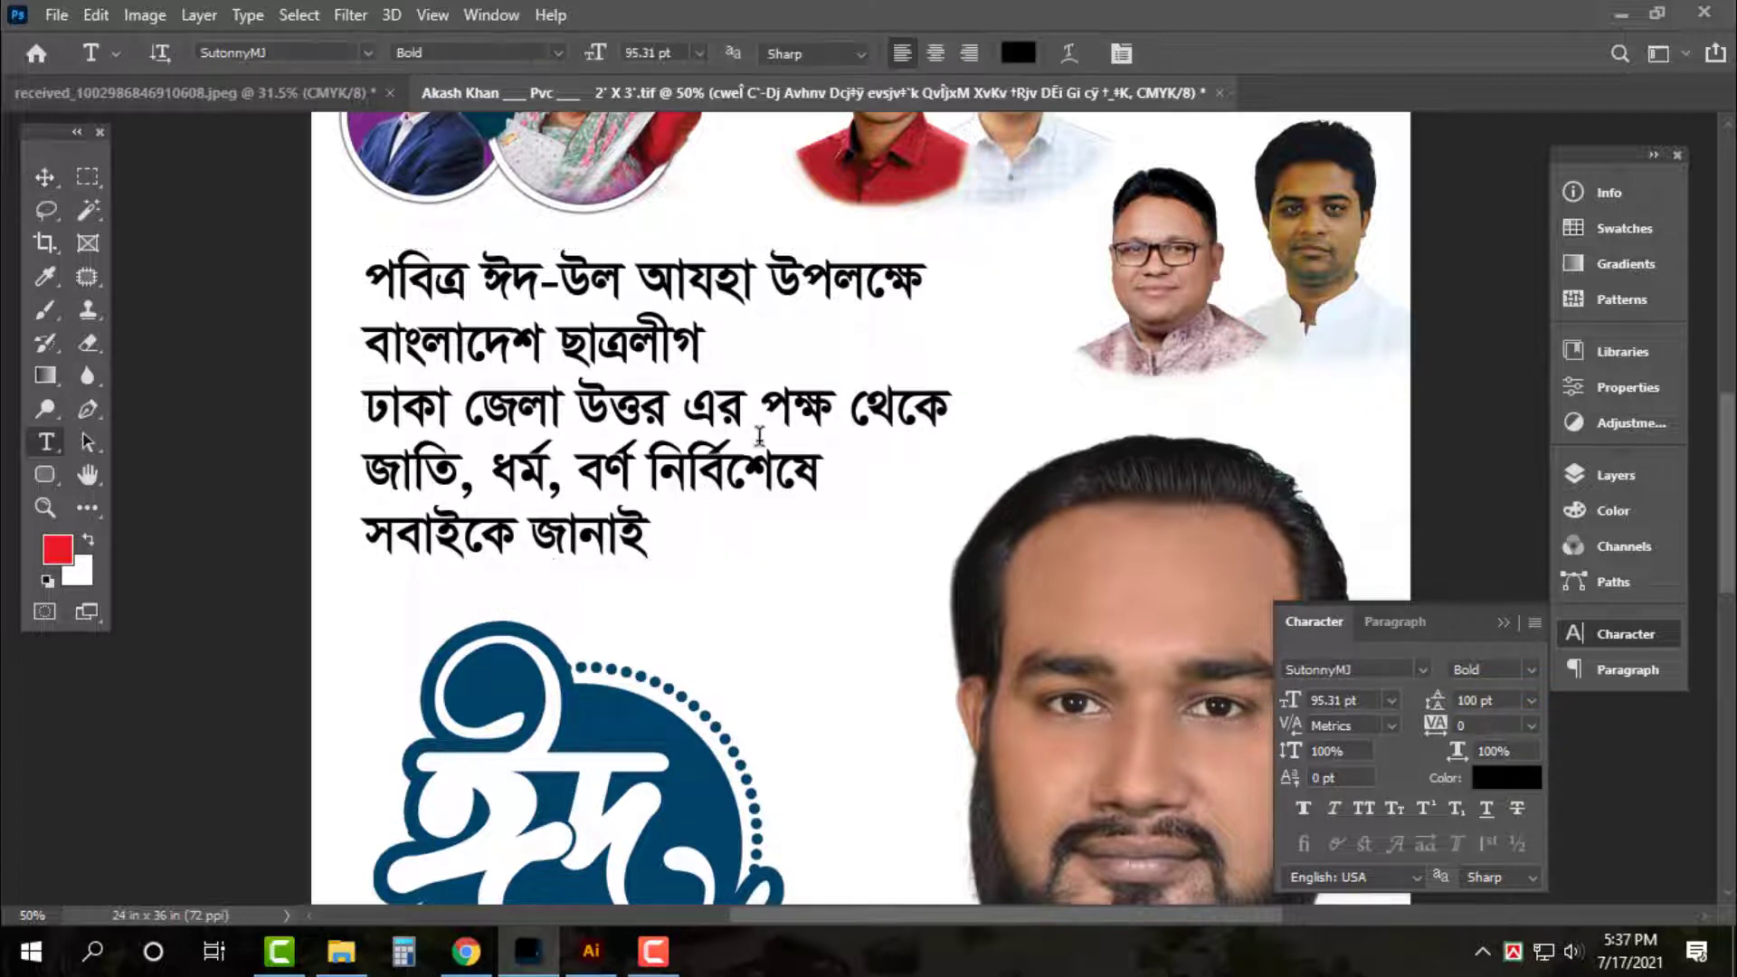
{"action": "left_click", "coordinate": [762, 411]}
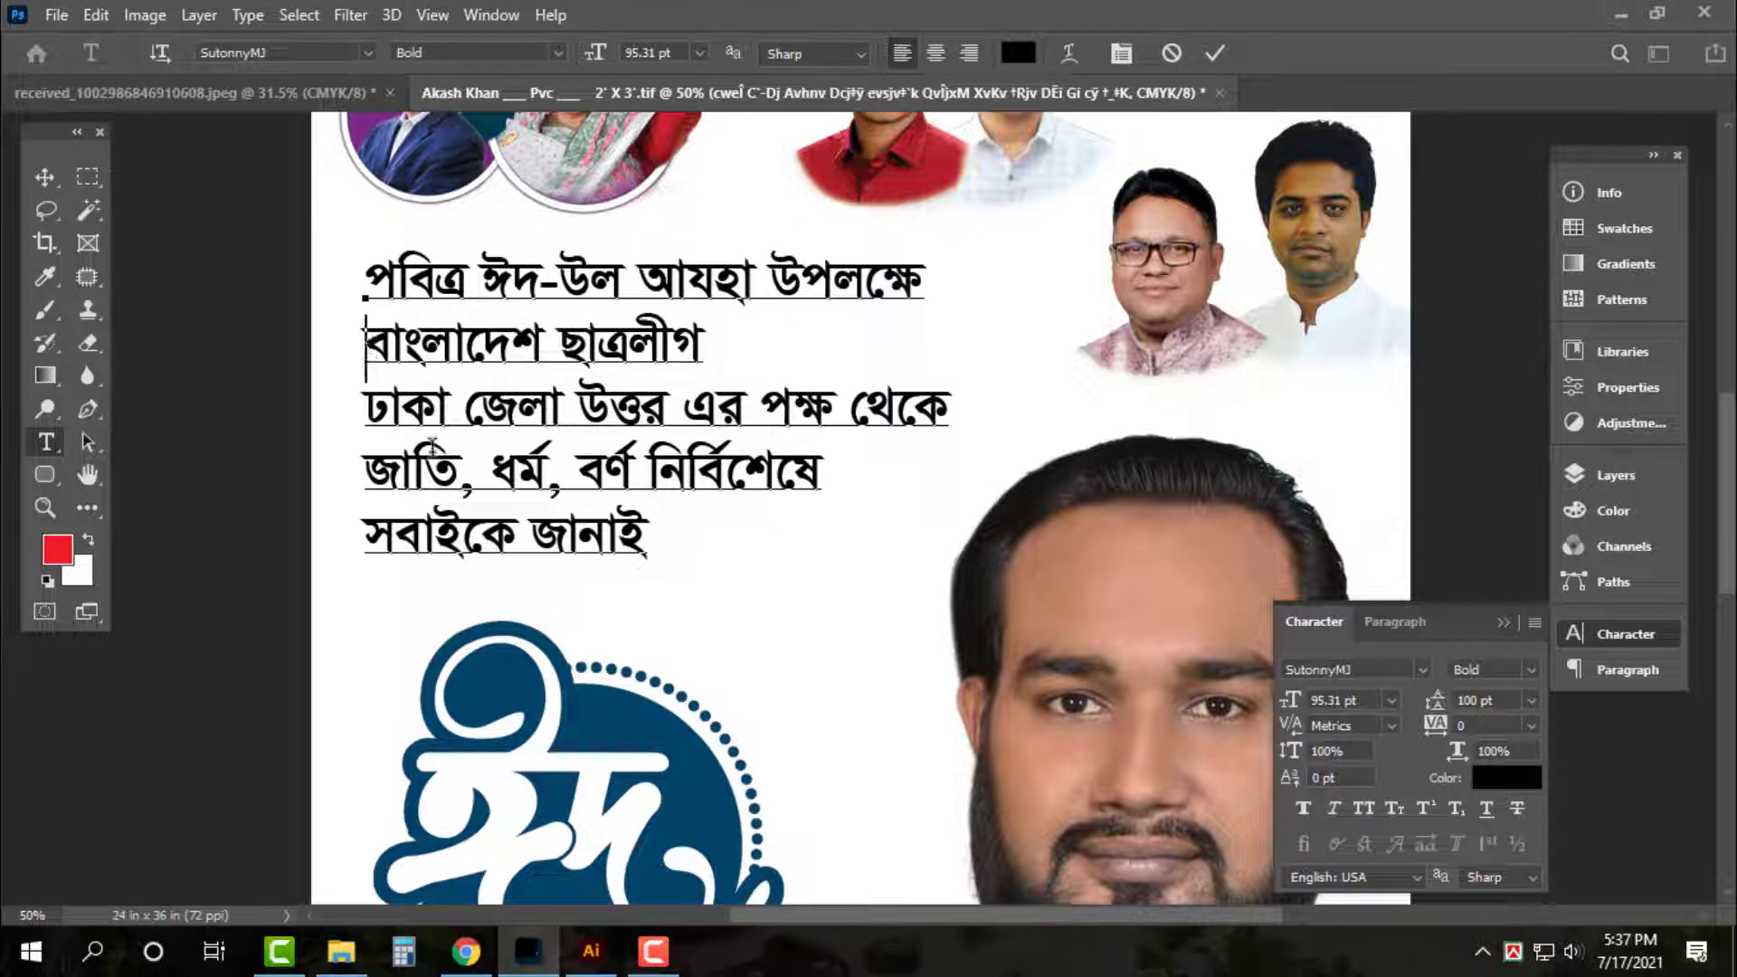
{"action": "key", "text": "ctrl+Return"}
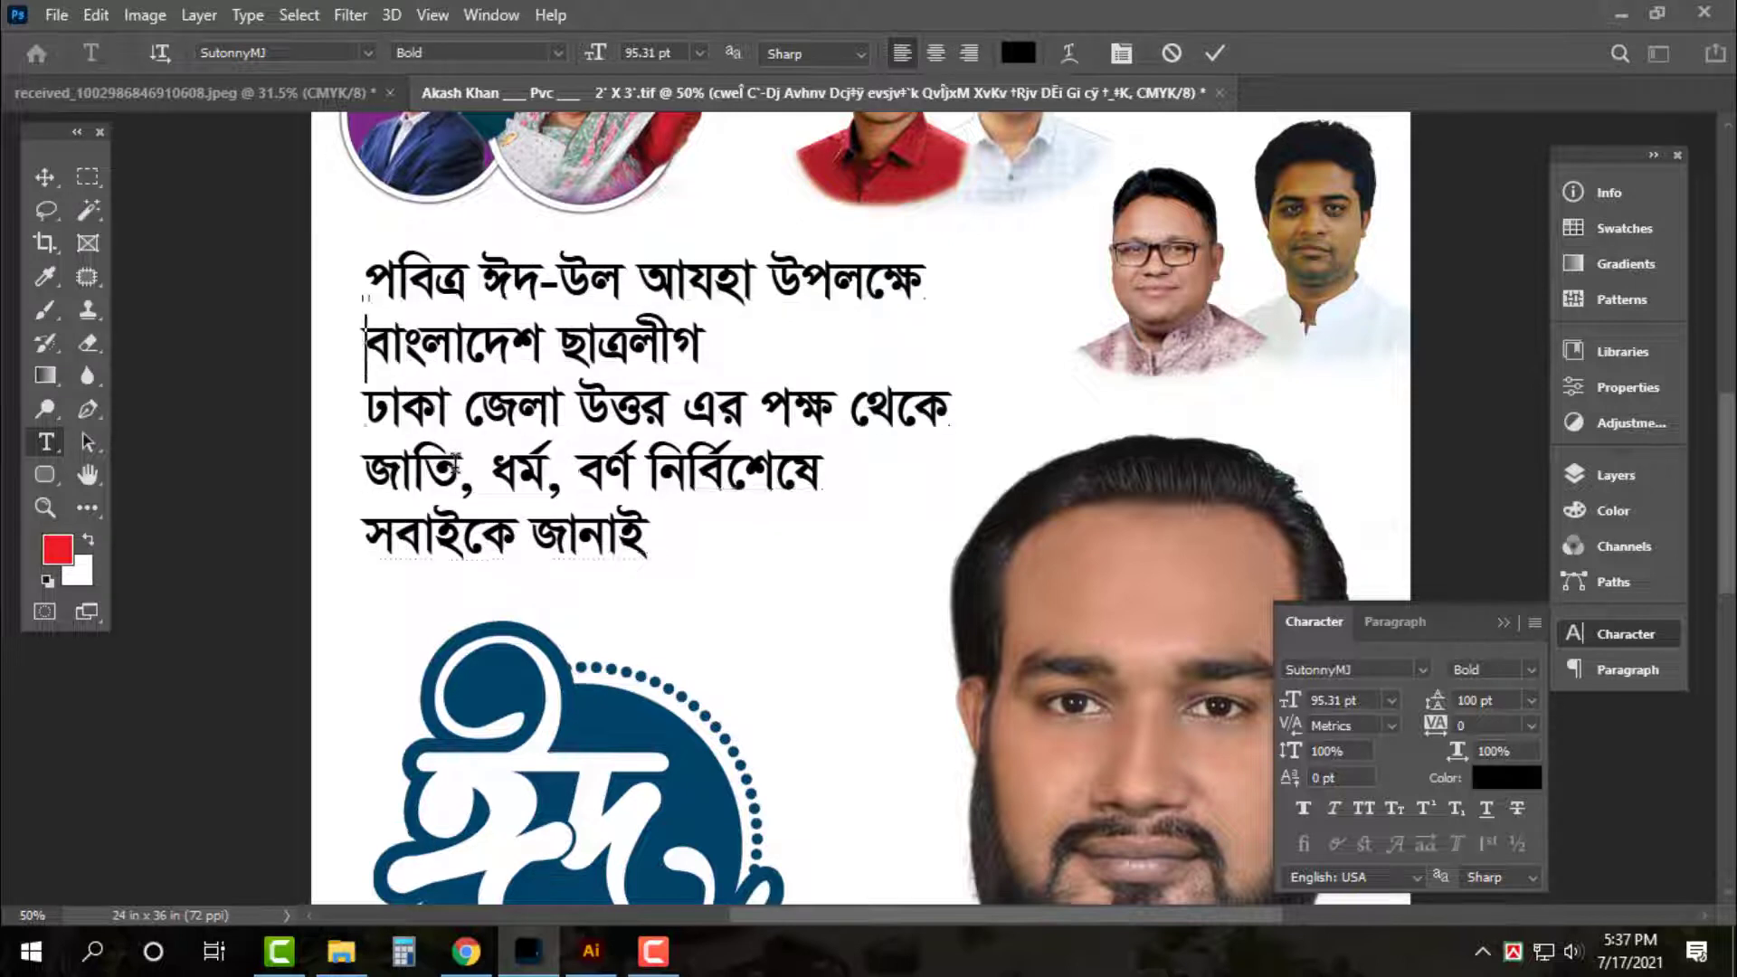
{"action": "key", "text": "v"}
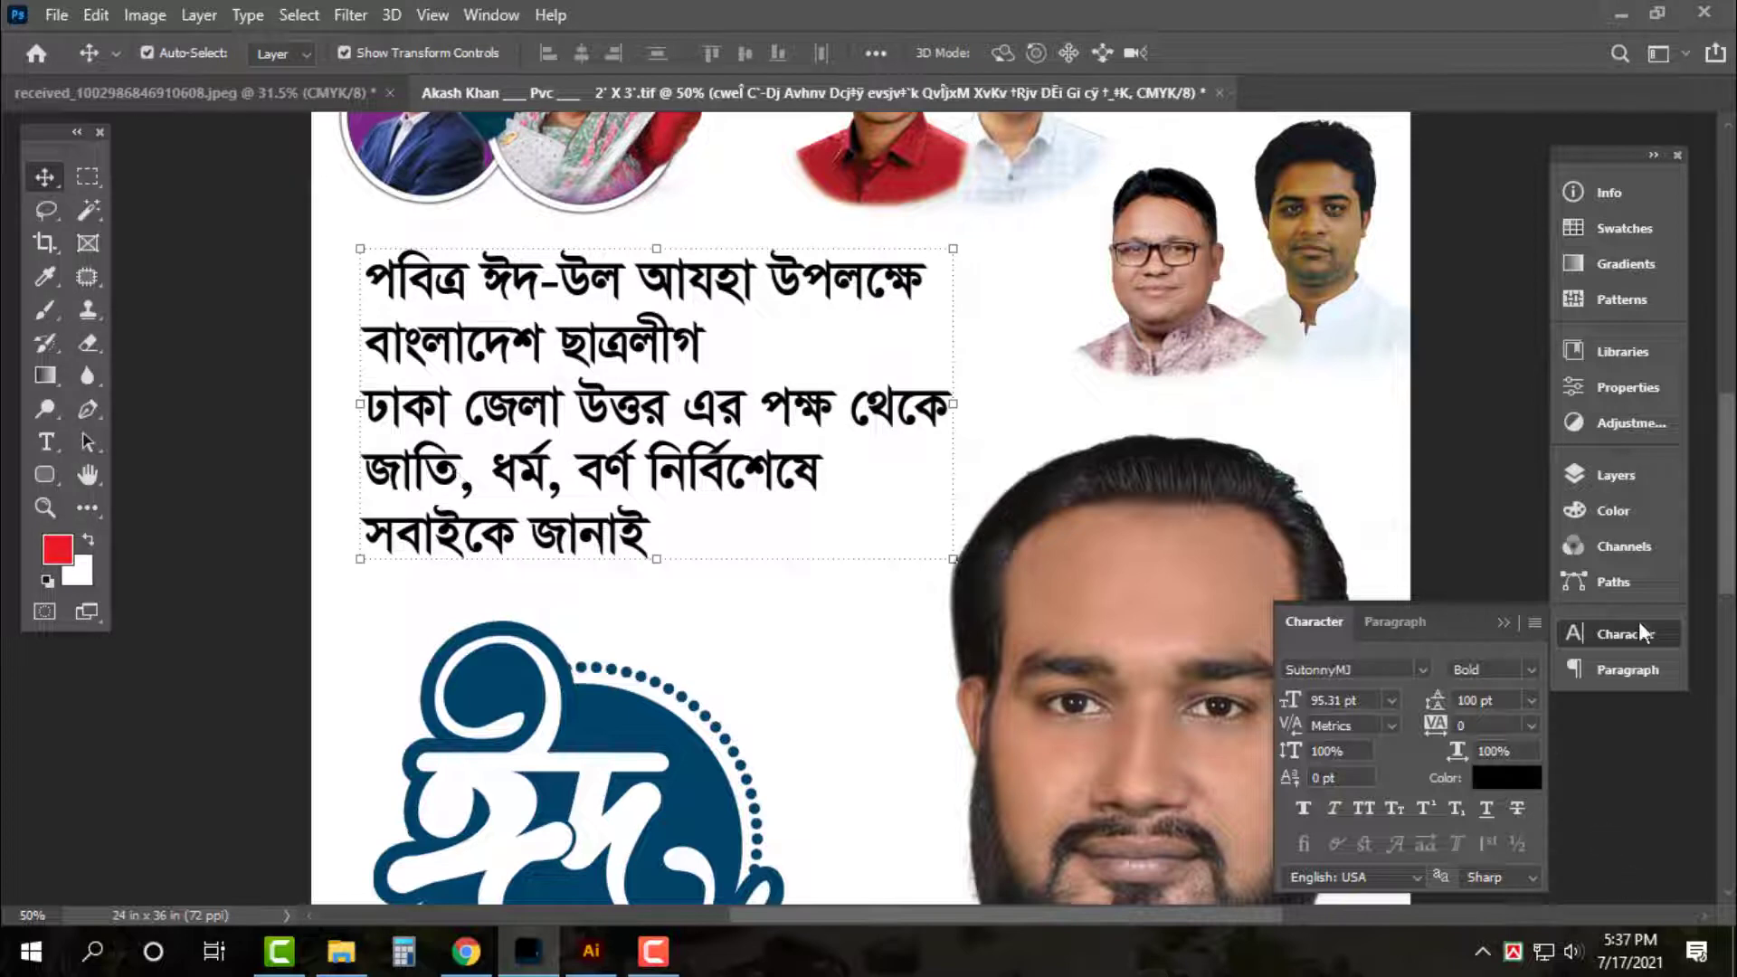
{"action": "left_click", "coordinate": [1634, 666]}
{"action": "left_click", "coordinate": [1337, 668]}
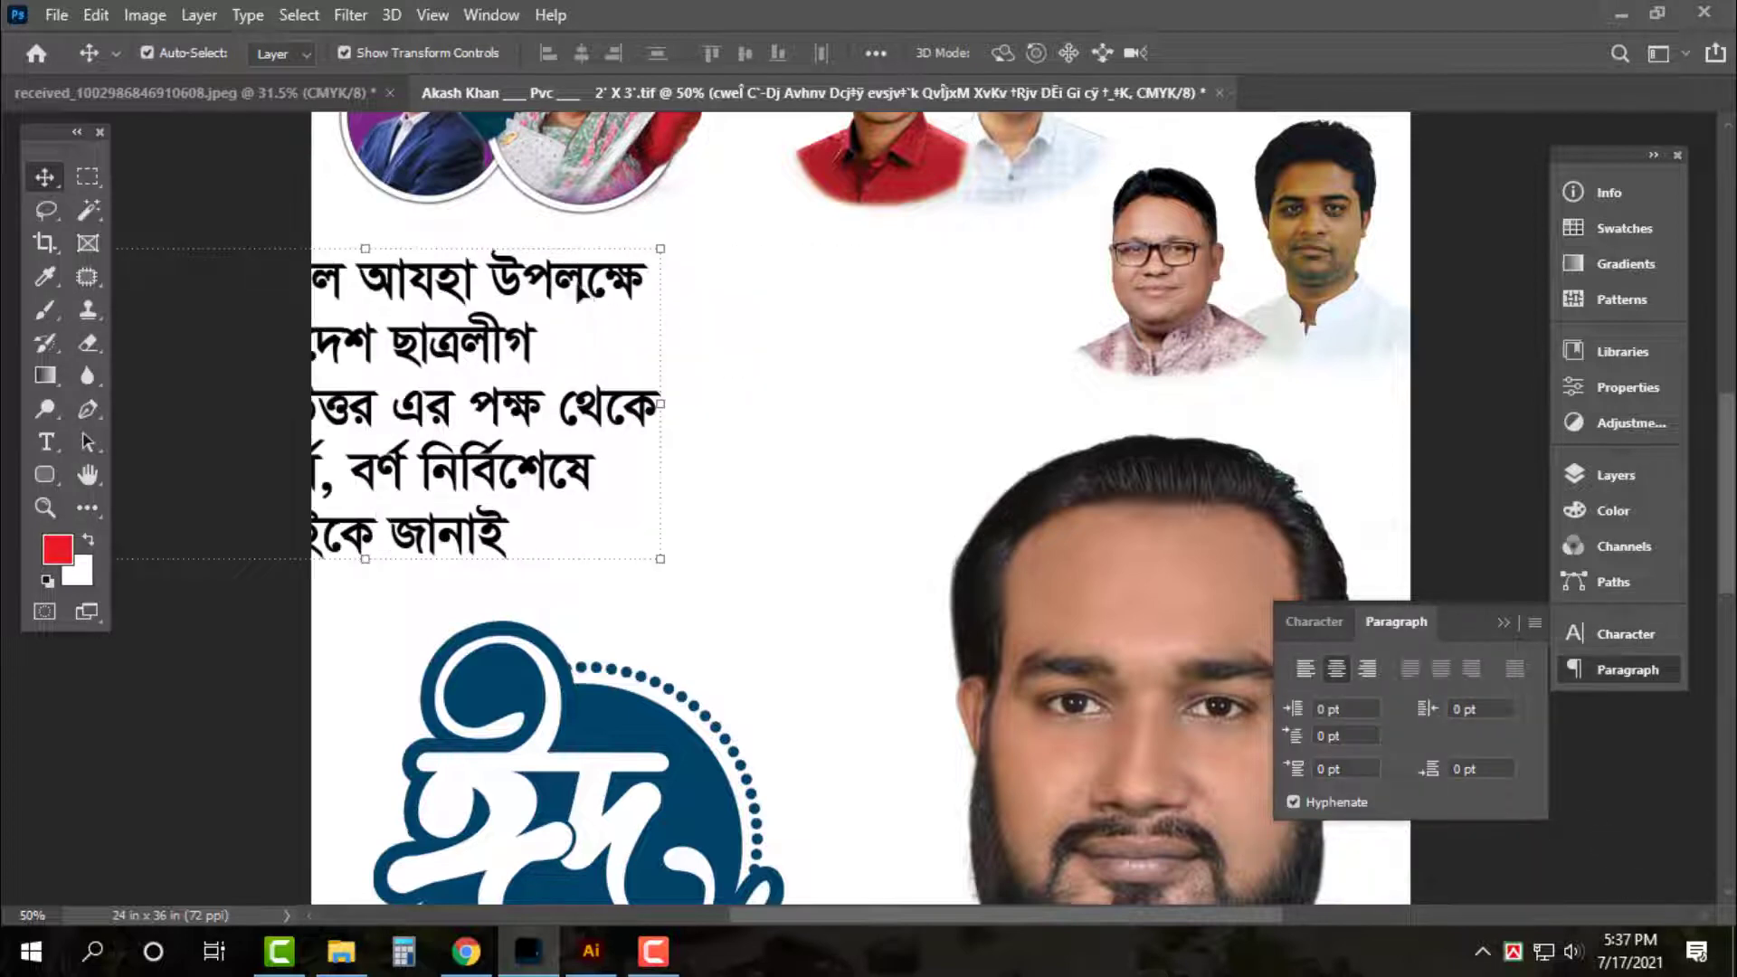
{"action": "left_click_drag", "start_coordinate": [679, 285], "coordinate": [857, 290]}
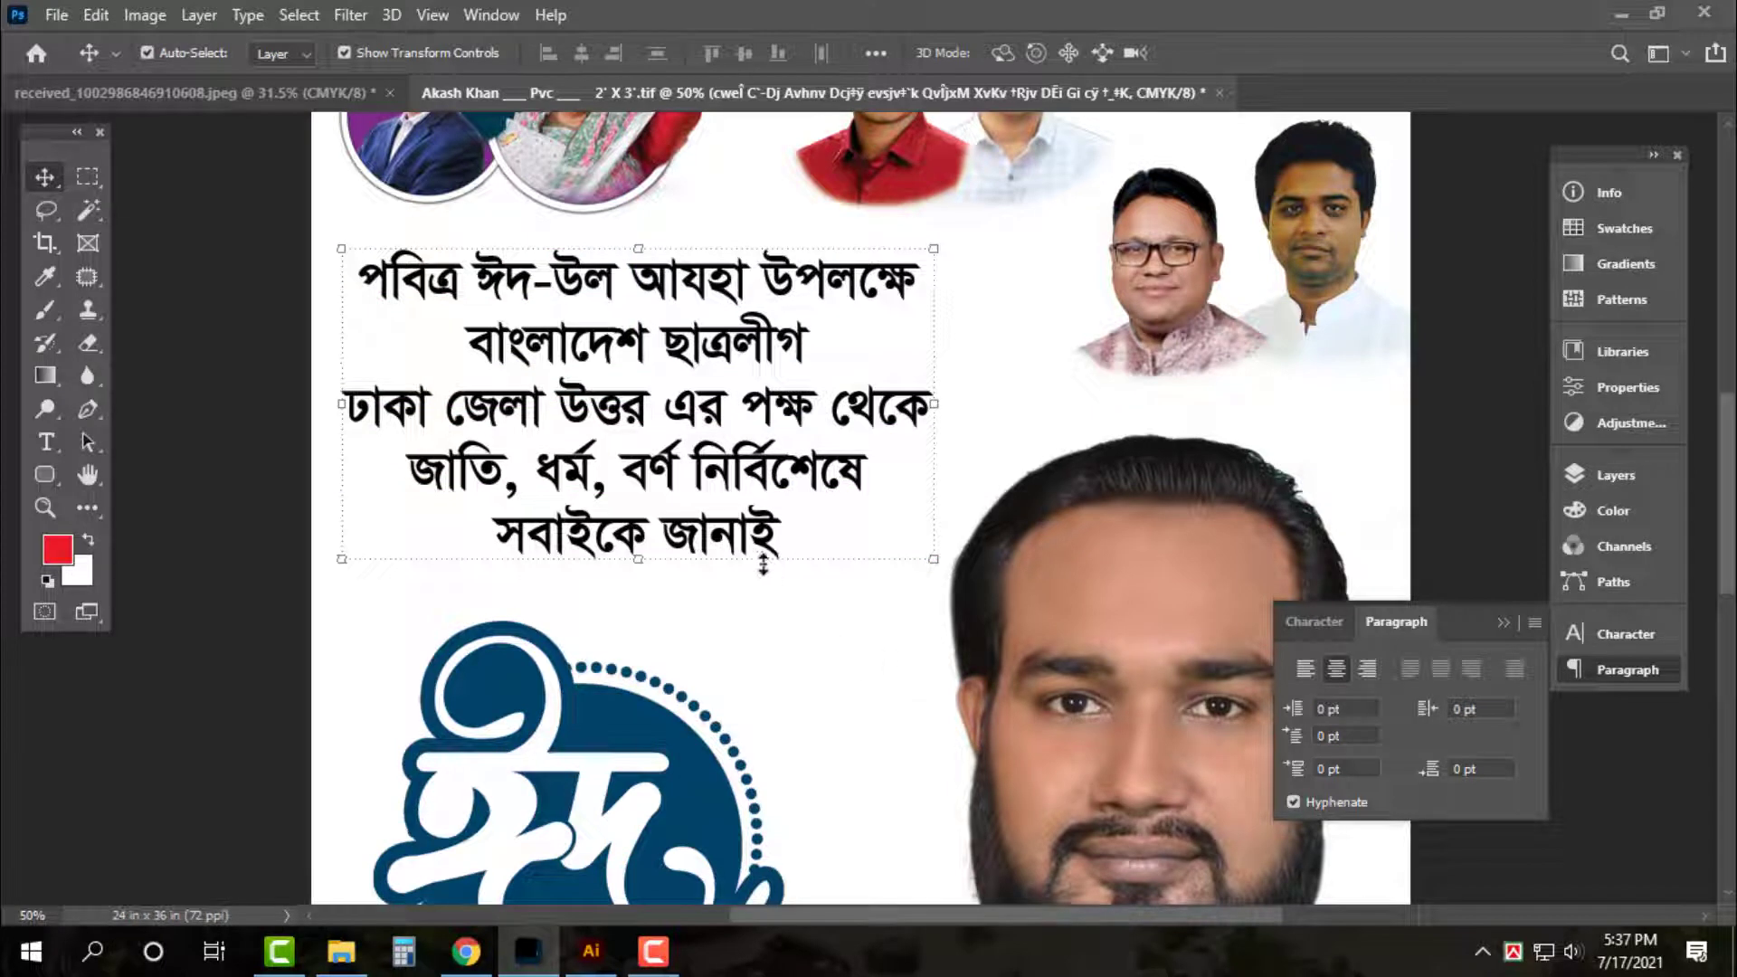
Fill the greeting text with a blue colour (C100, M80, Y0)
{"action": "left_click", "coordinate": [89, 540]}
{"action": "left_click", "coordinate": [84, 572]}
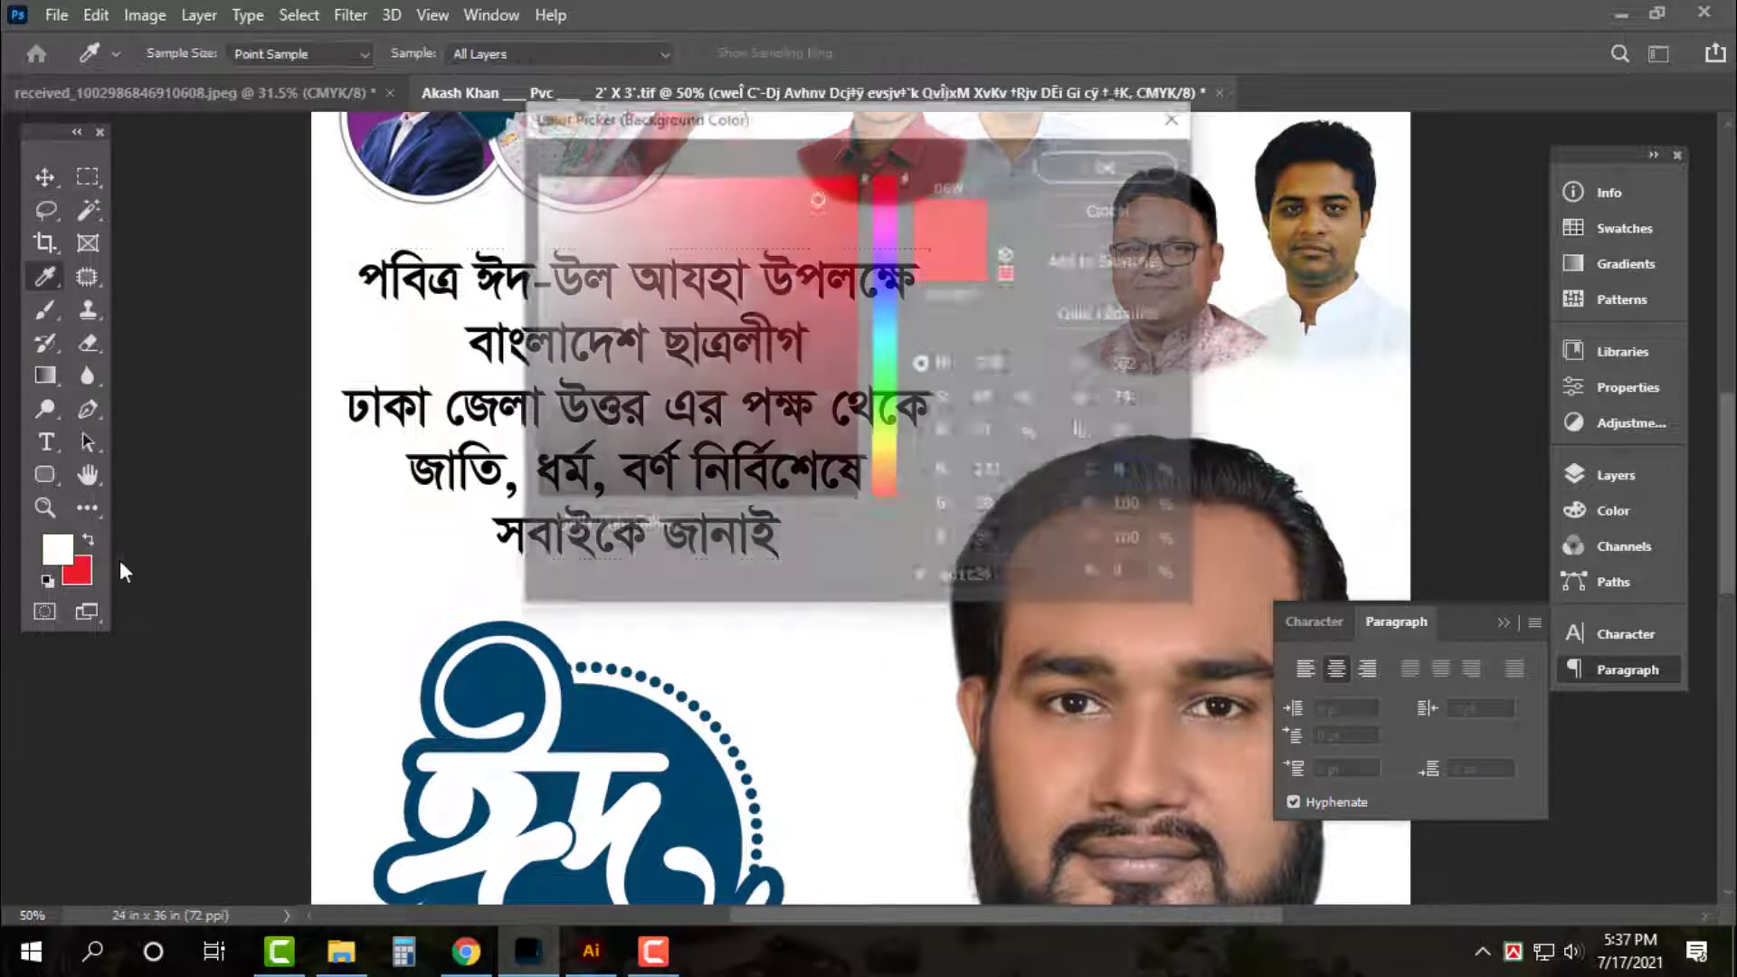
{"action": "type", "text": "100"}
{"action": "key", "text": "Tab"}
{"action": "type", "text": "80"}
{"action": "key", "text": "Tab"}
{"action": "type", "text": "0"}
{"action": "key", "text": "Return"}
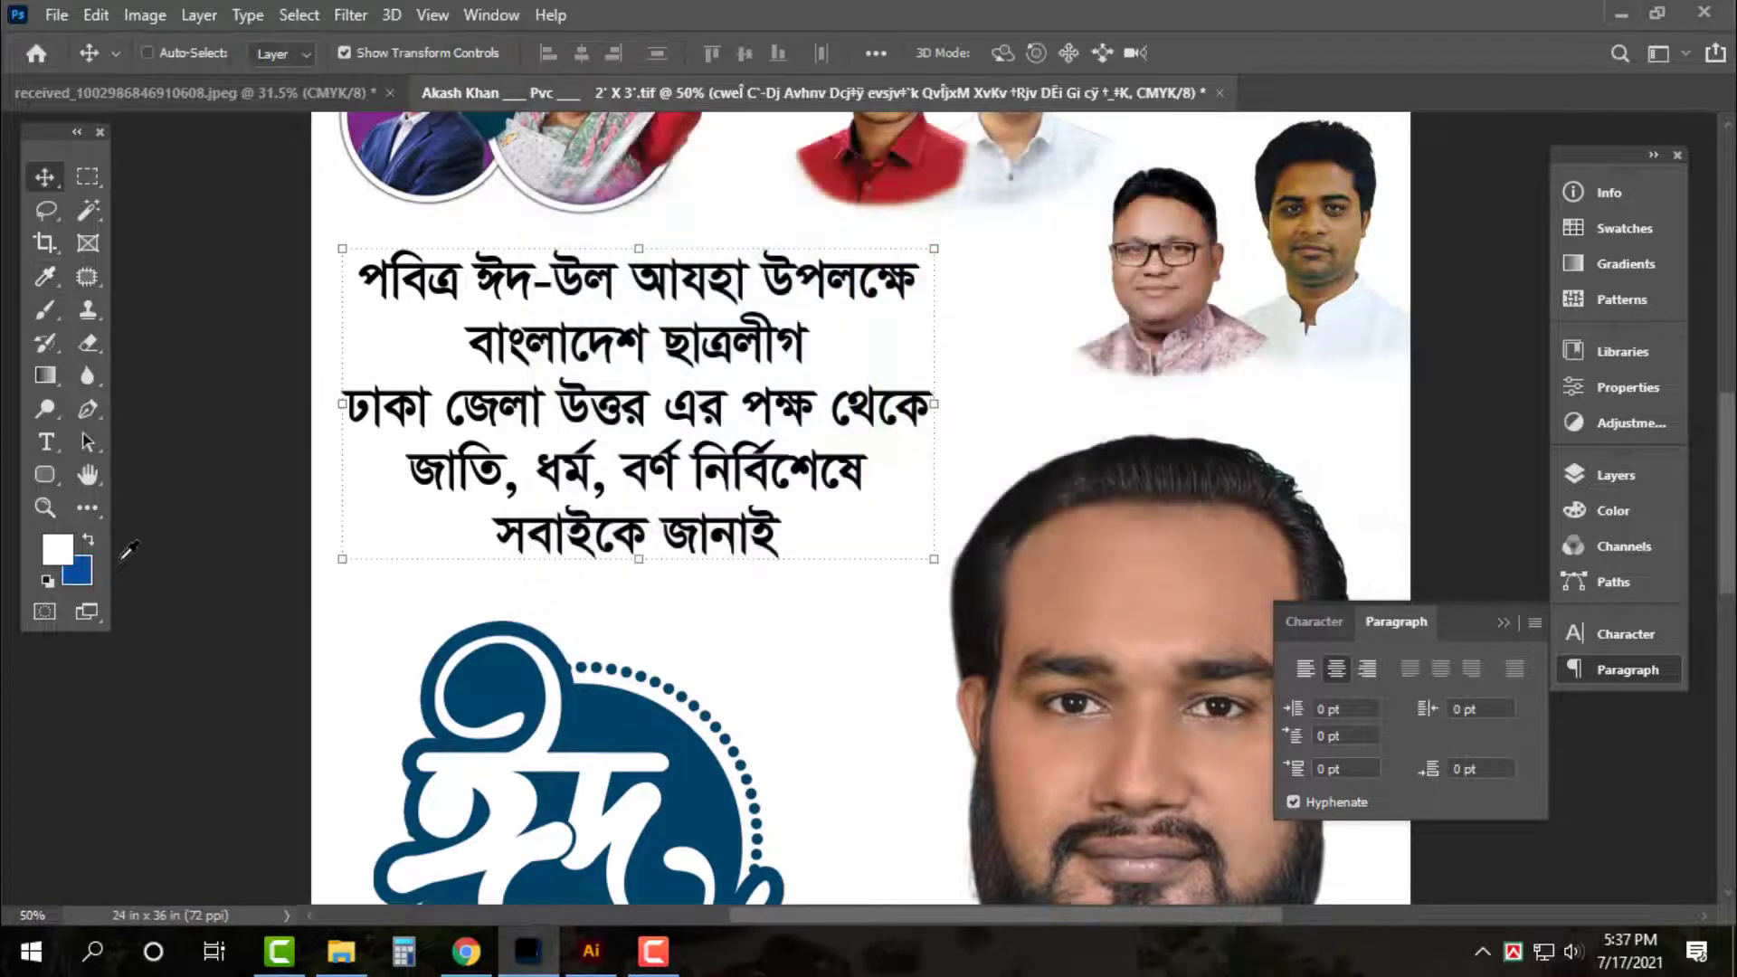
{"action": "key", "text": "ctrl+BackSpace"}
Colour the second line, বাংলাদেশ ছাত্রলীগ, magenta (C0, M100, K5)
{"action": "key", "text": "t"}
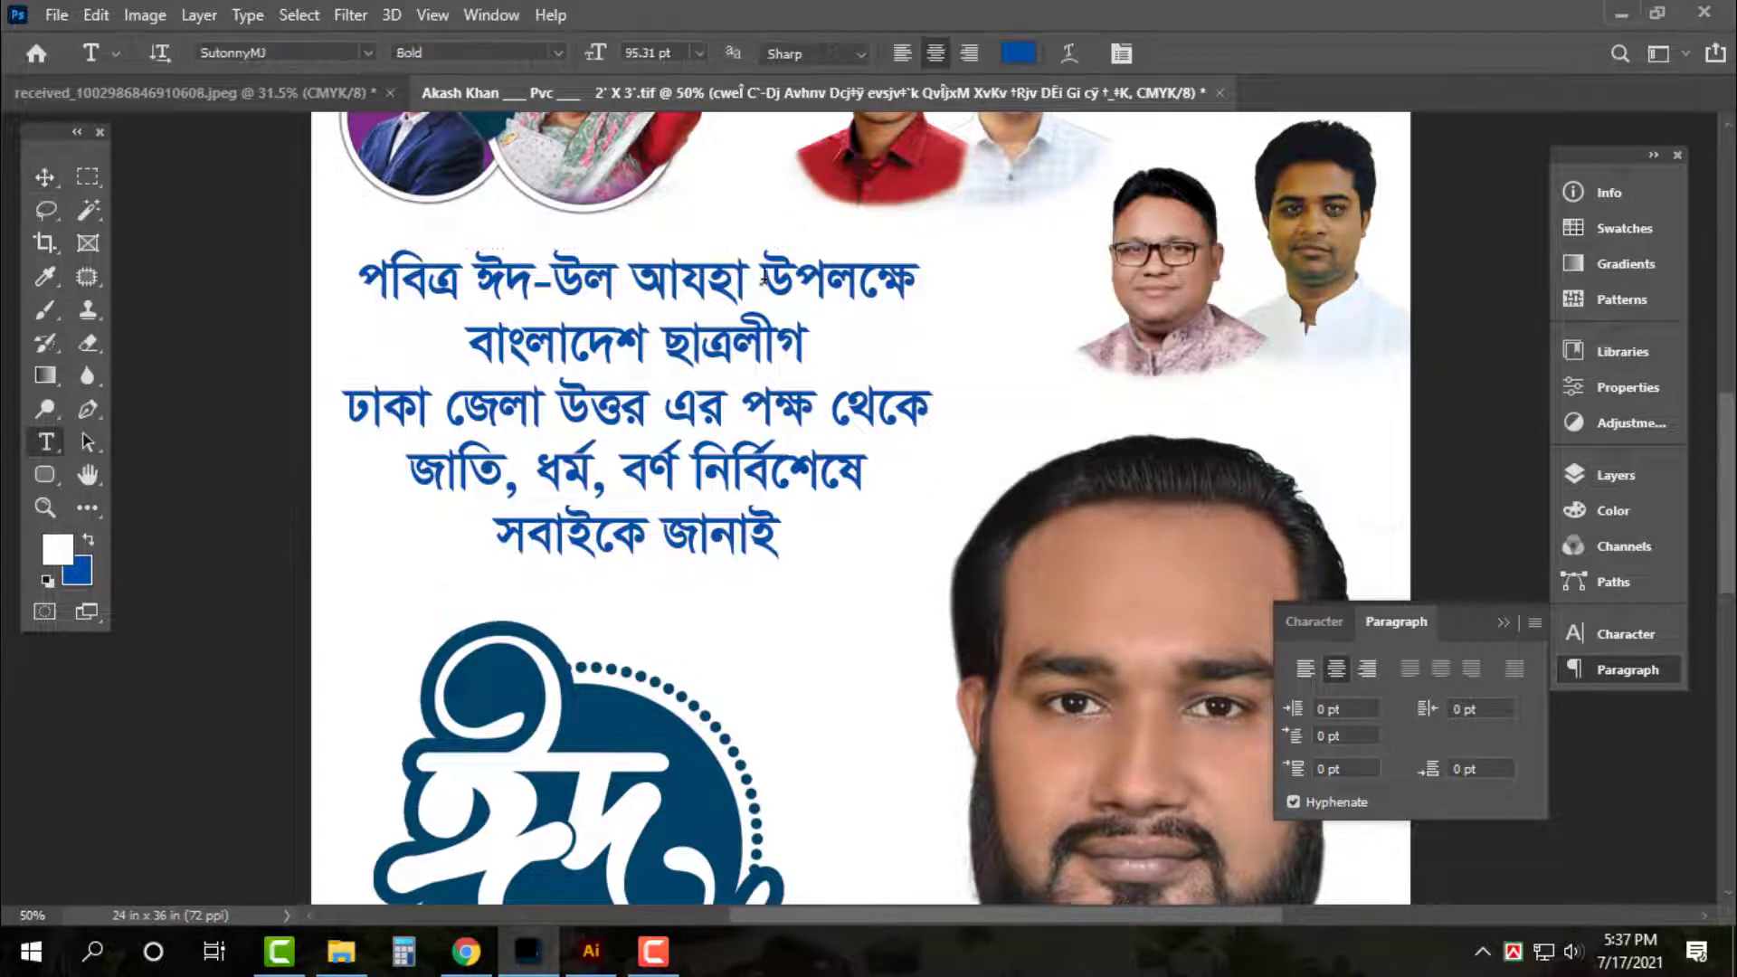
{"action": "triple_click", "coordinate": [730, 351]}
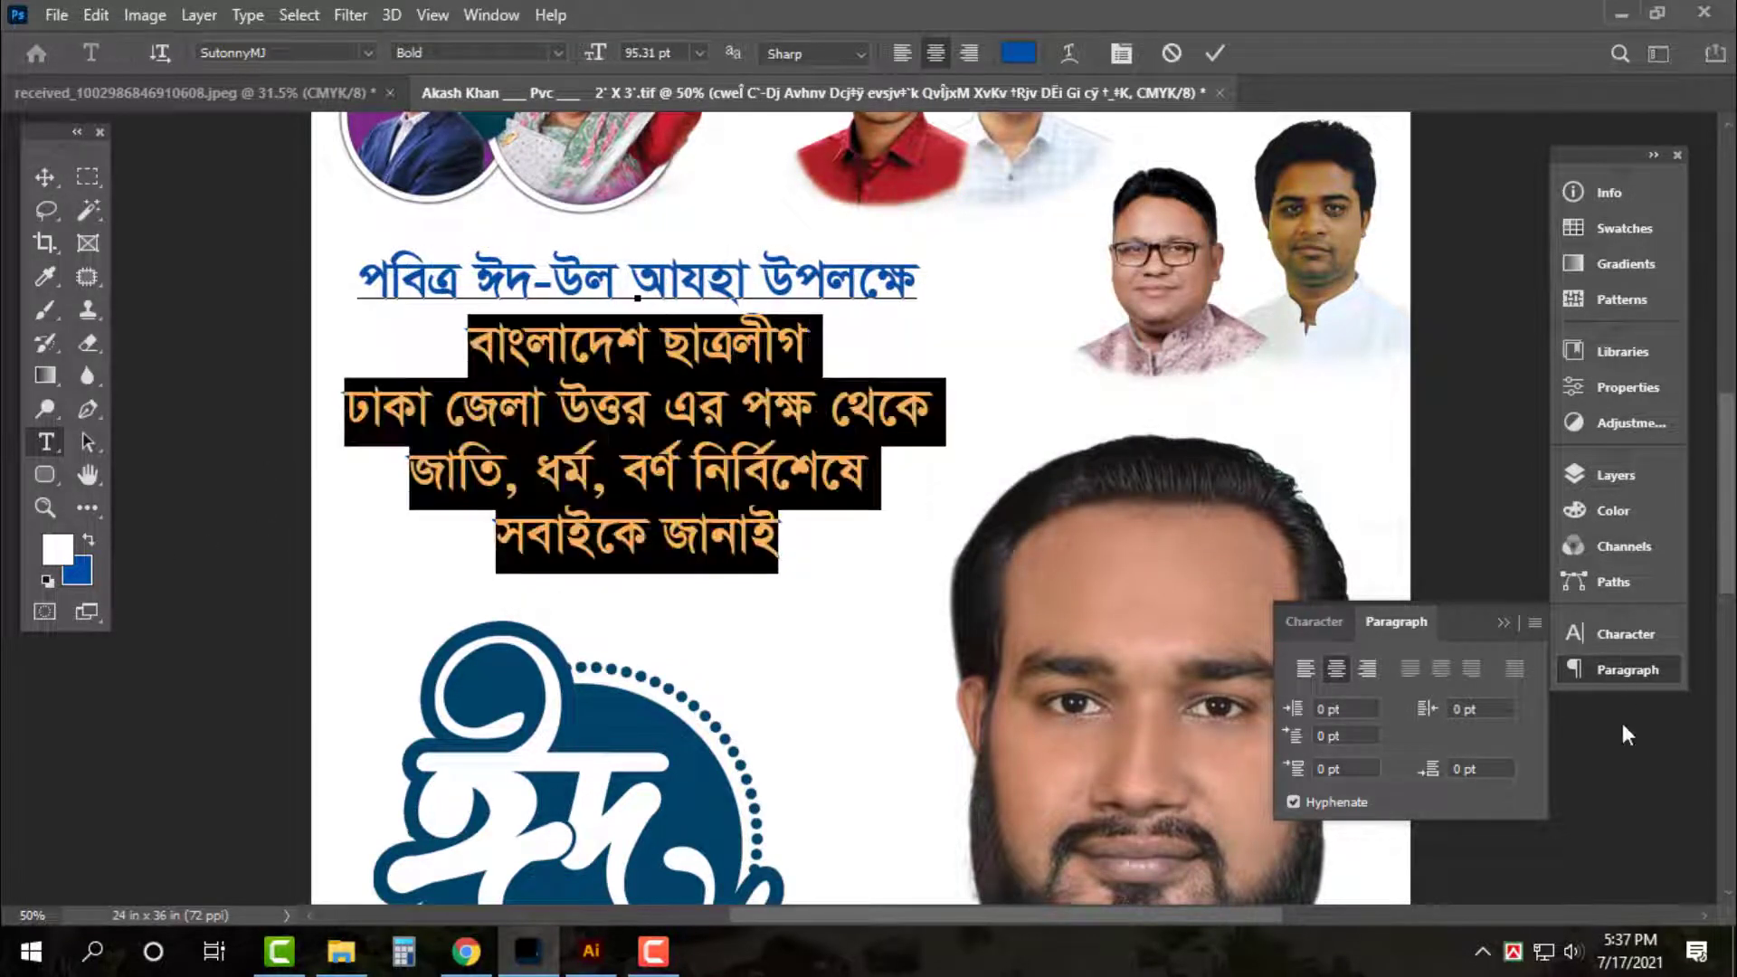
{"action": "left_click", "coordinate": [1640, 640]}
{"action": "triple_click", "coordinate": [705, 355]}
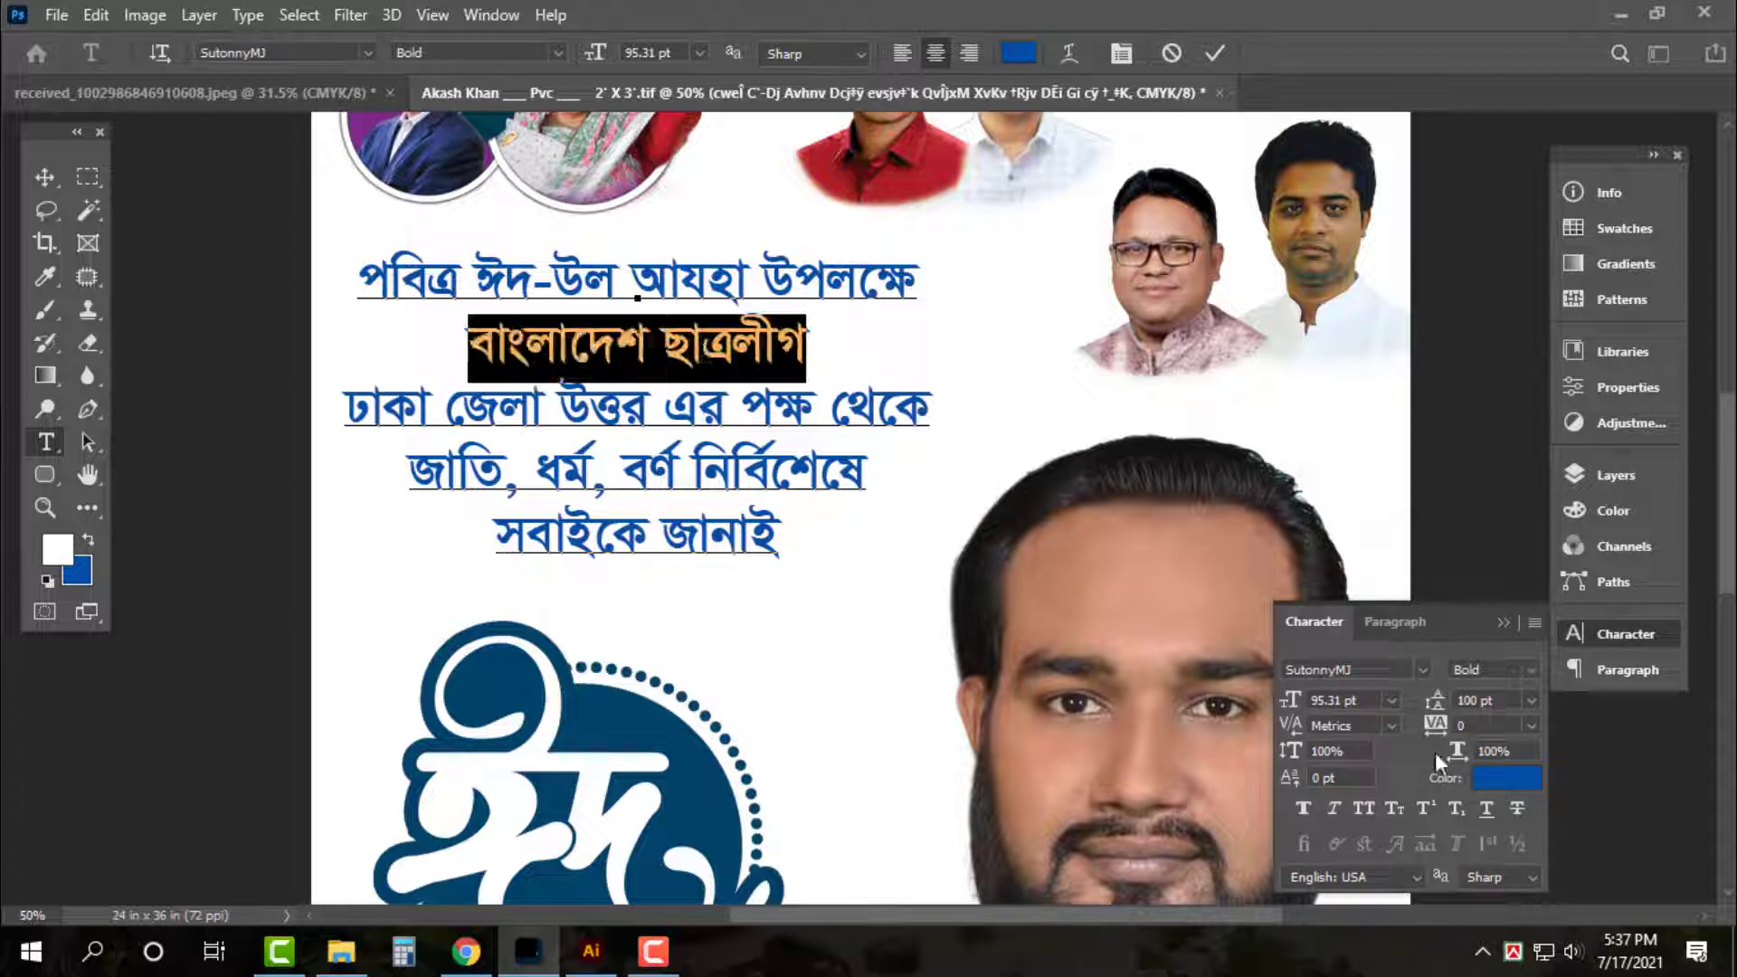
{"action": "left_click", "coordinate": [1510, 776]}
{"action": "type", "text": "0"}
{"action": "key", "text": "Tab"}
{"action": "type", "text": "100"}
{"action": "key", "text": "Tab"}
{"action": "key", "text": "Tab"}
{"action": "type", "text": "5"}
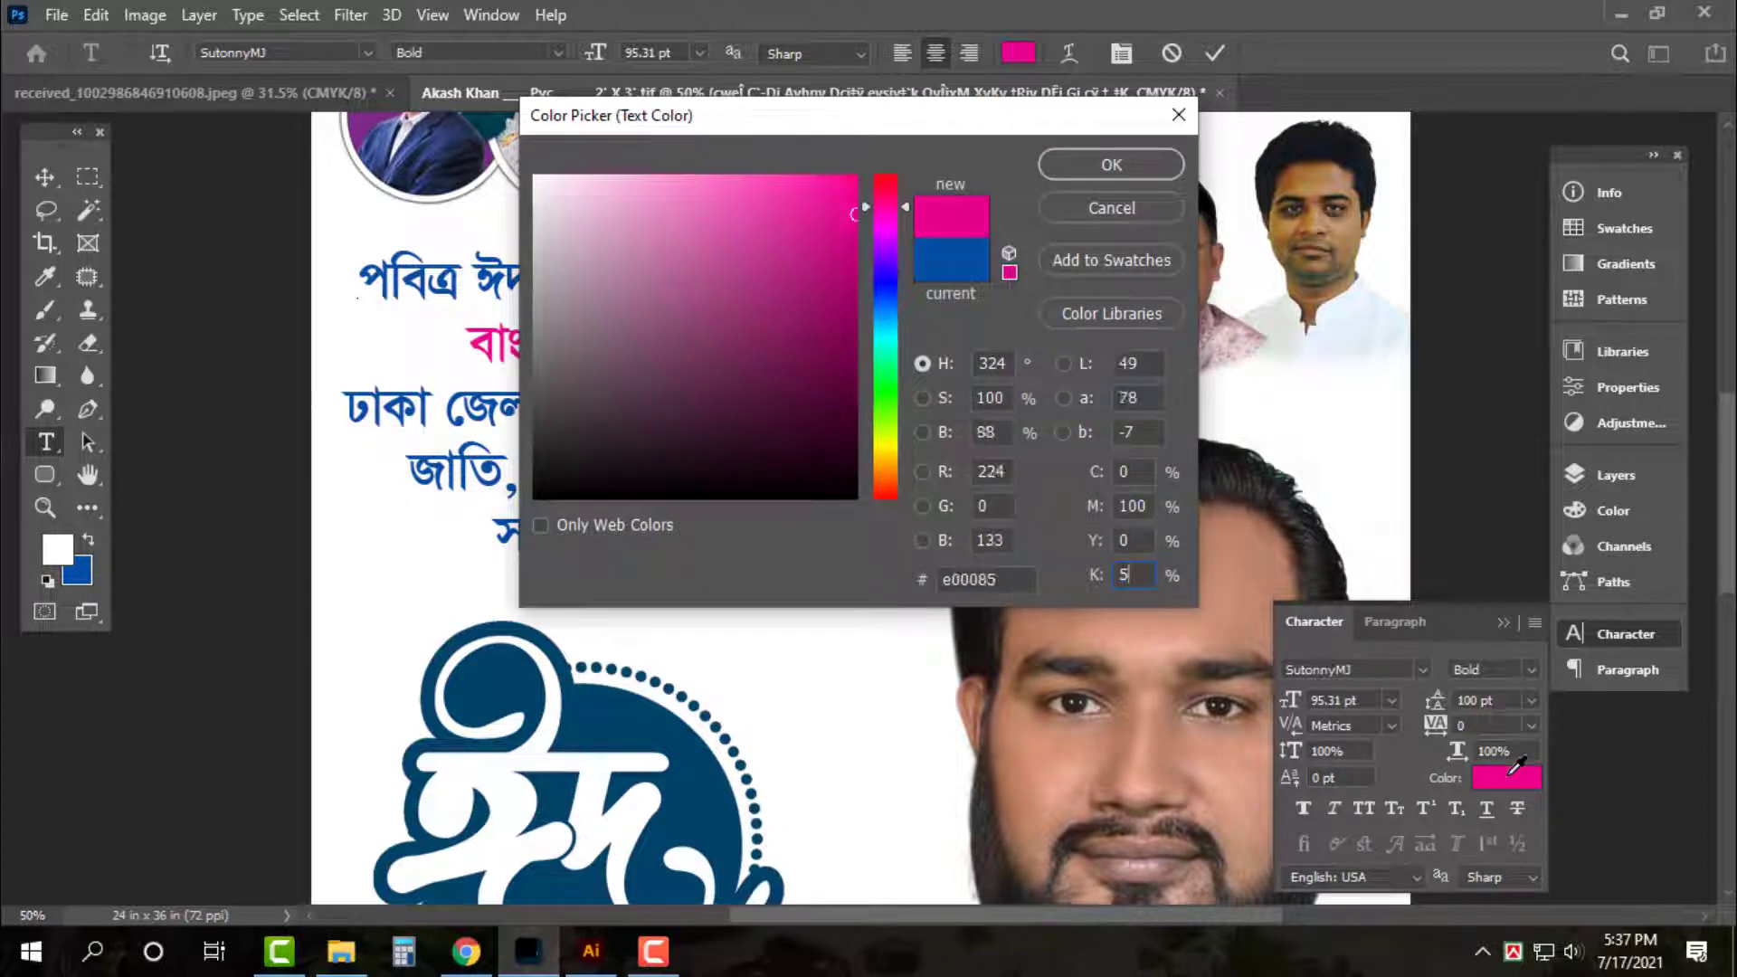
{"action": "key", "text": "Return"}
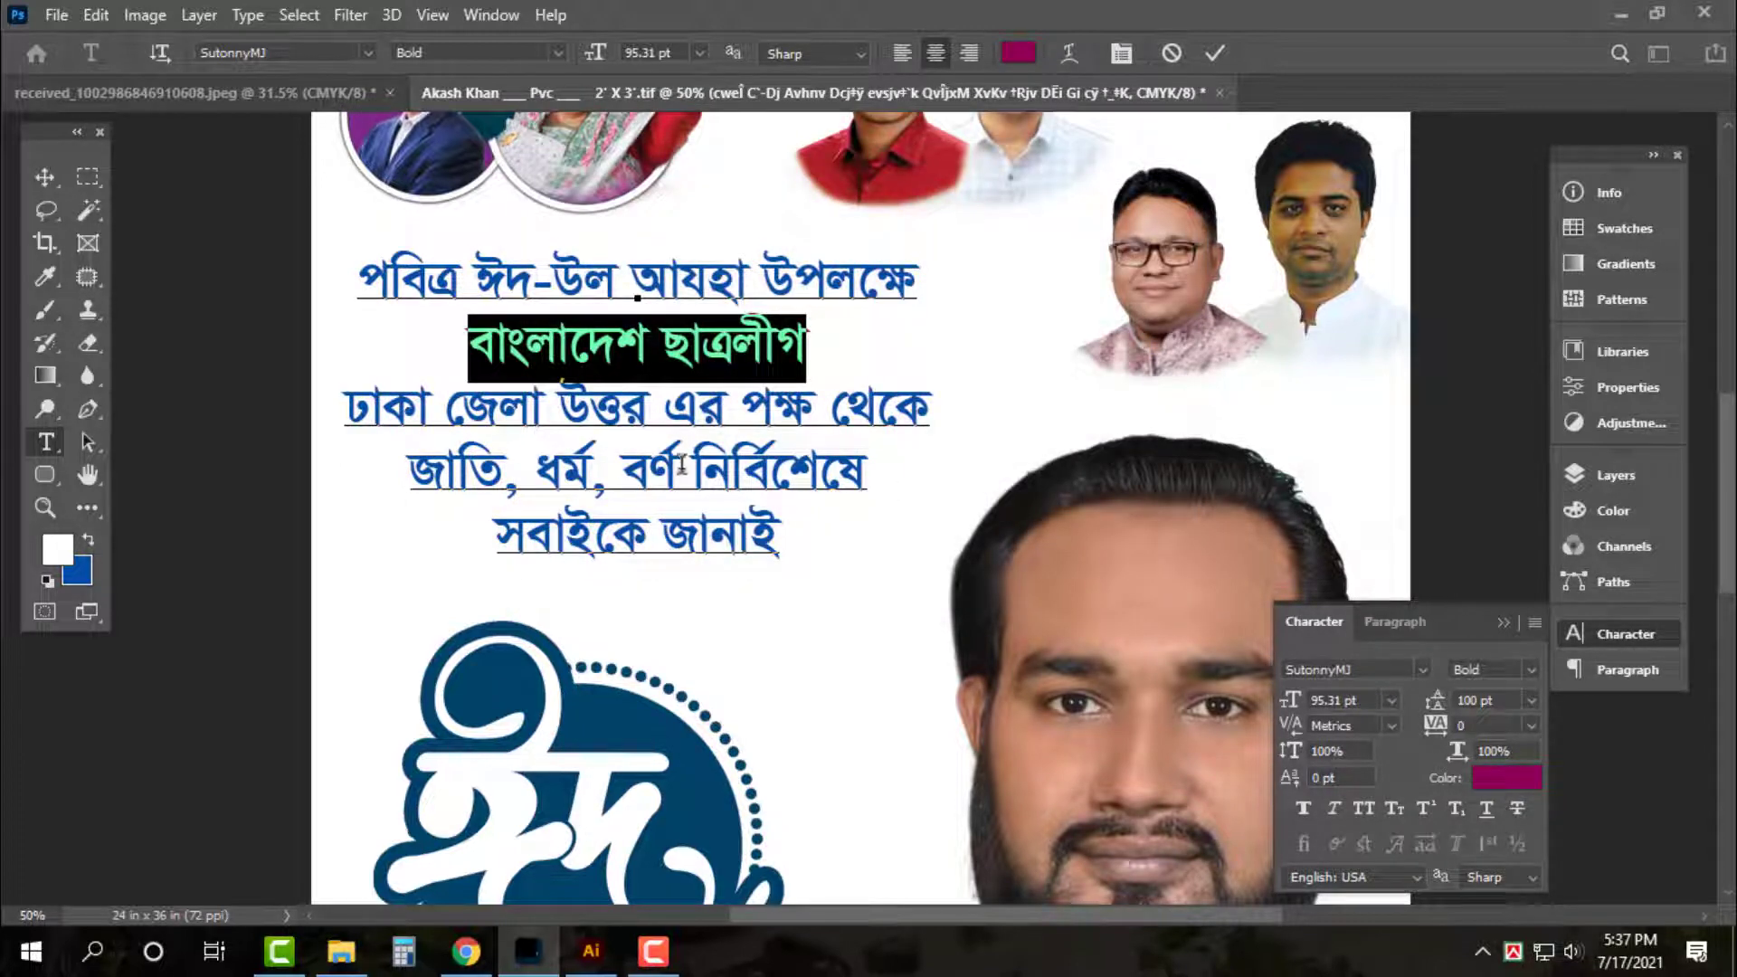
Colour the fourth greeting line green (M30, Y100)
{"action": "triple_click", "coordinate": [681, 464]}
{"action": "left_click", "coordinate": [1528, 776]}
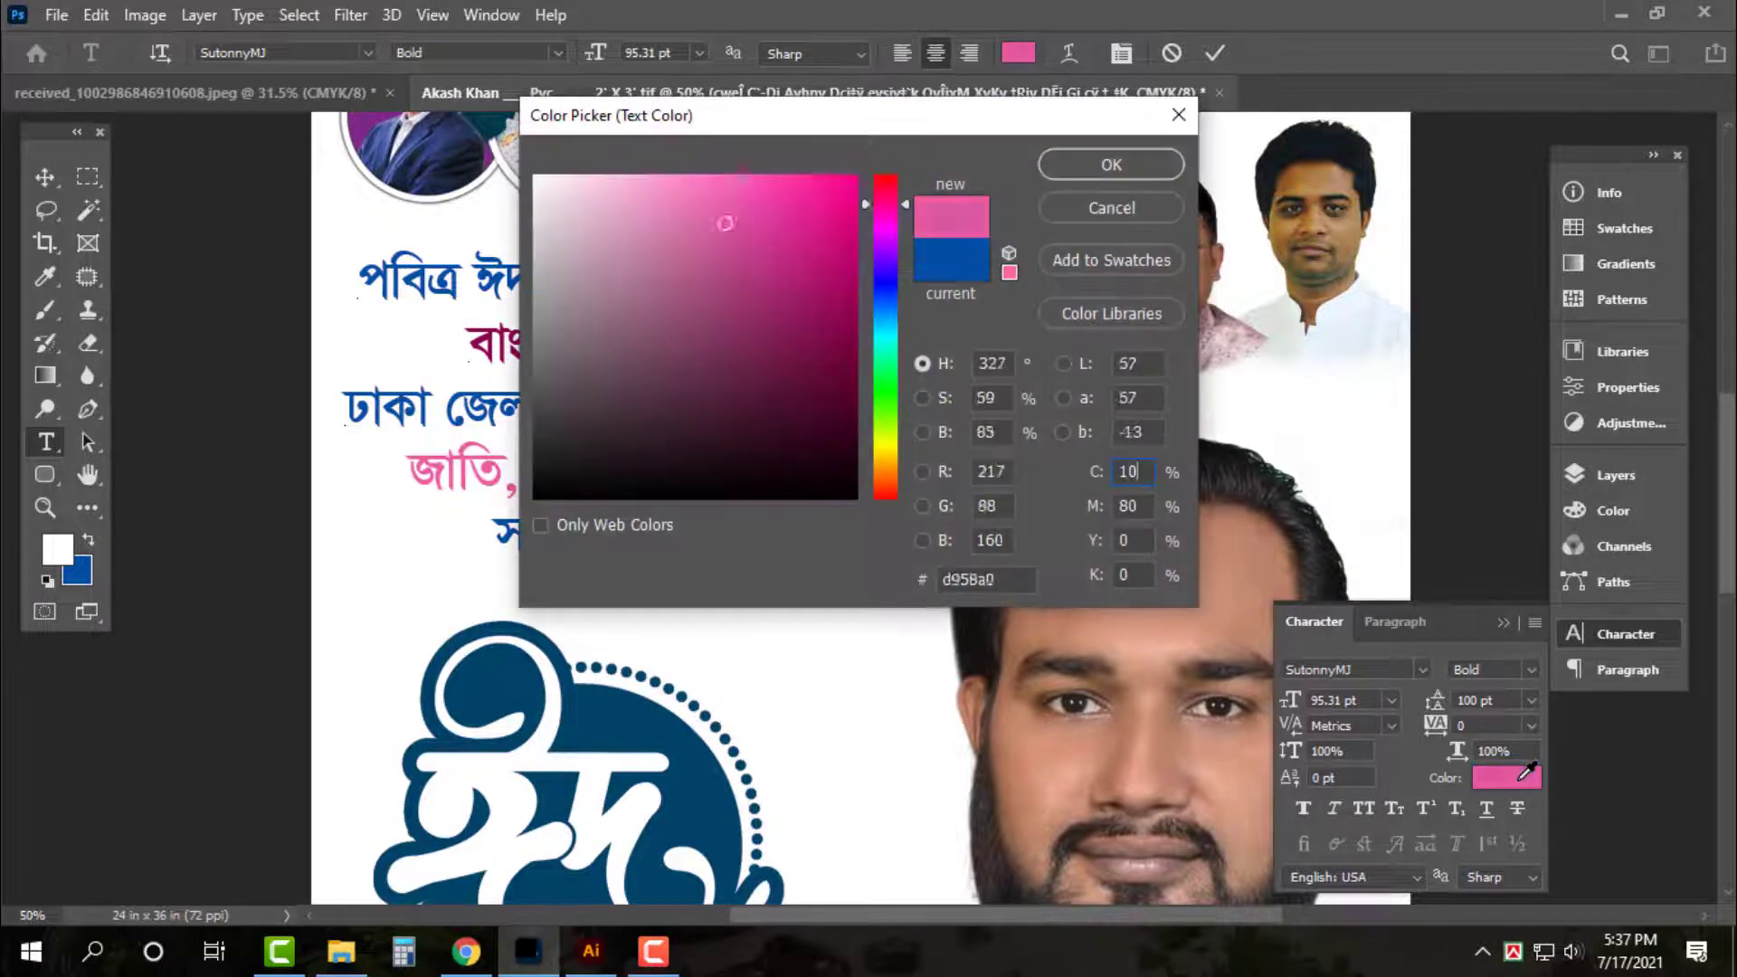
{"action": "type", "text": "30"}
{"action": "key", "text": "Tab"}
{"action": "type", "text": "100"}
{"action": "key", "text": "Return"}
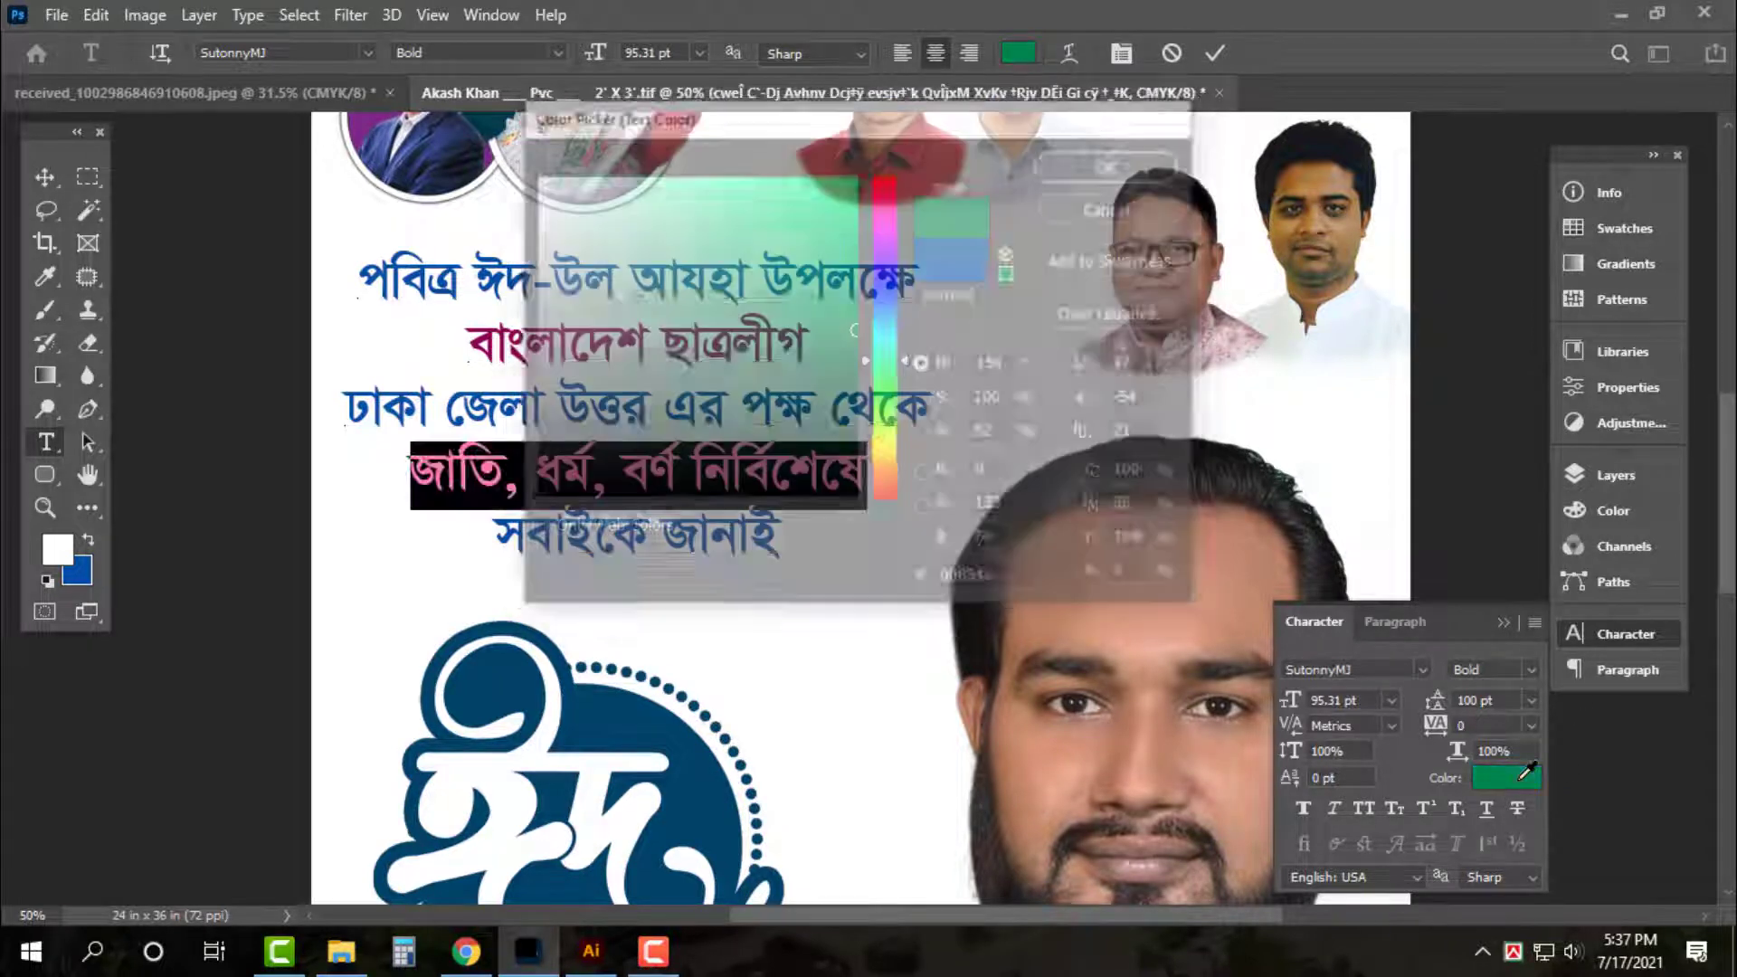
Colour the last greeting line red (C0, M100, Y100) and finish editing
{"action": "double_click", "coordinate": [719, 547]}
{"action": "triple_click", "coordinate": [719, 547]}
{"action": "left_click", "coordinate": [1519, 772]}
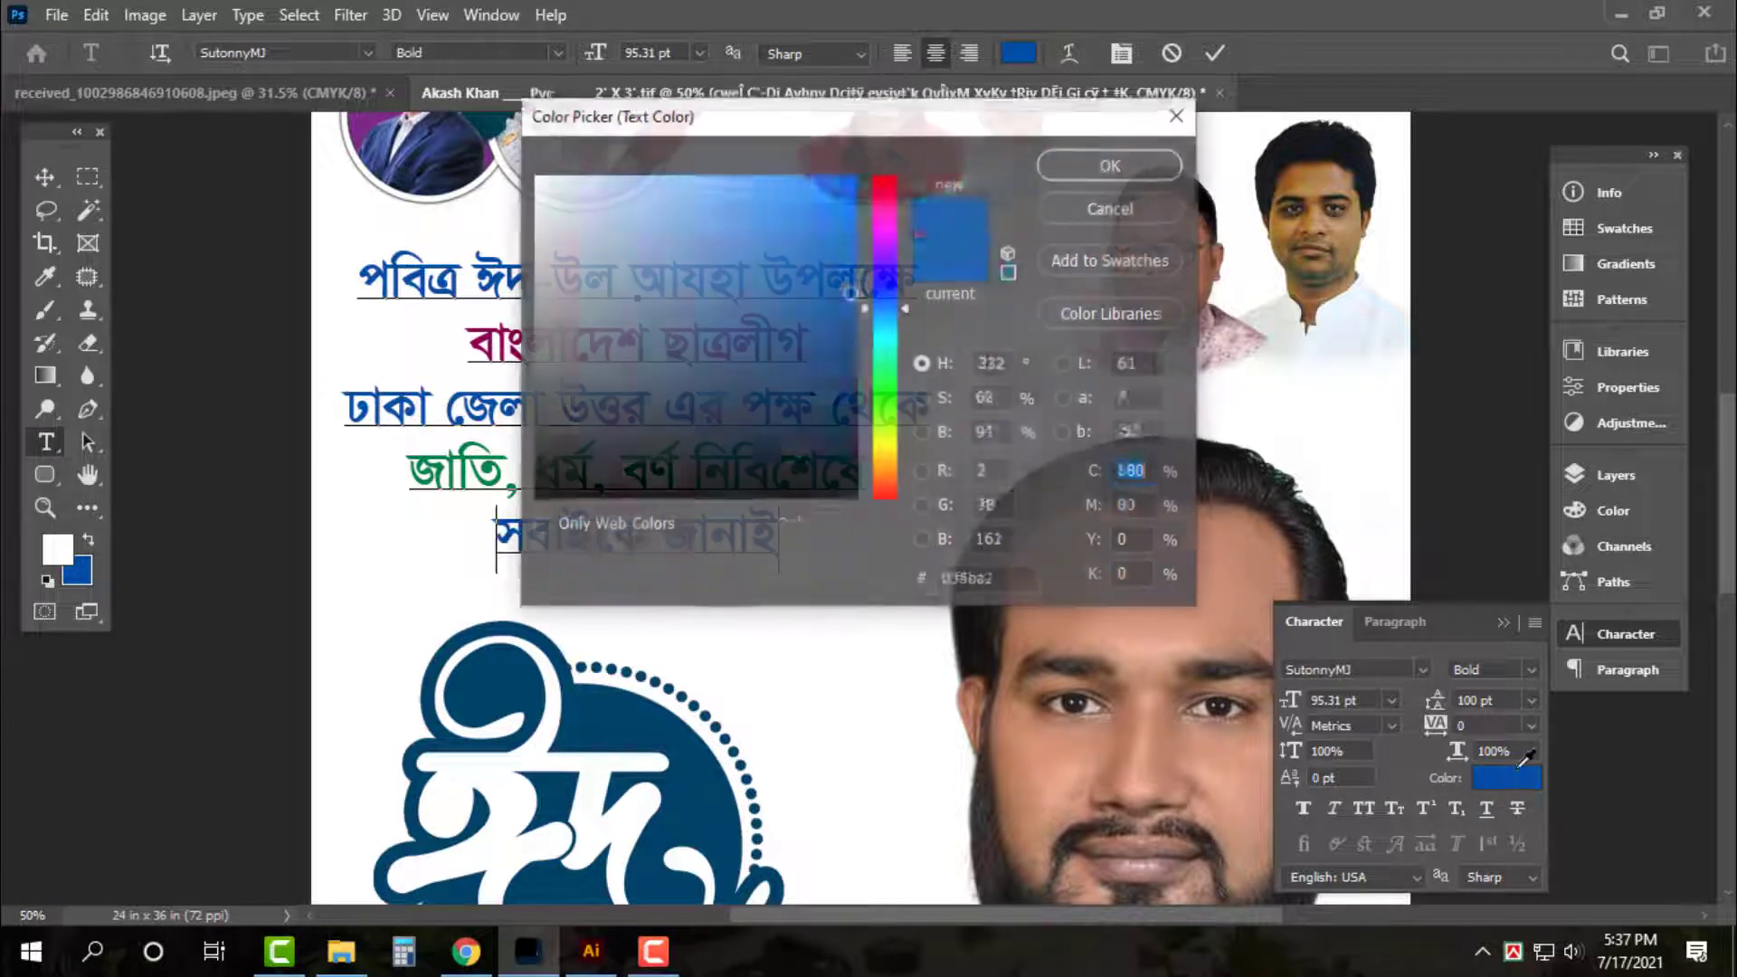
{"action": "type", "text": "0"}
{"action": "key", "text": "Tab"}
{"action": "type", "text": "100"}
{"action": "key", "text": "Tab"}
{"action": "type", "text": "100"}
{"action": "key", "text": "Return"}
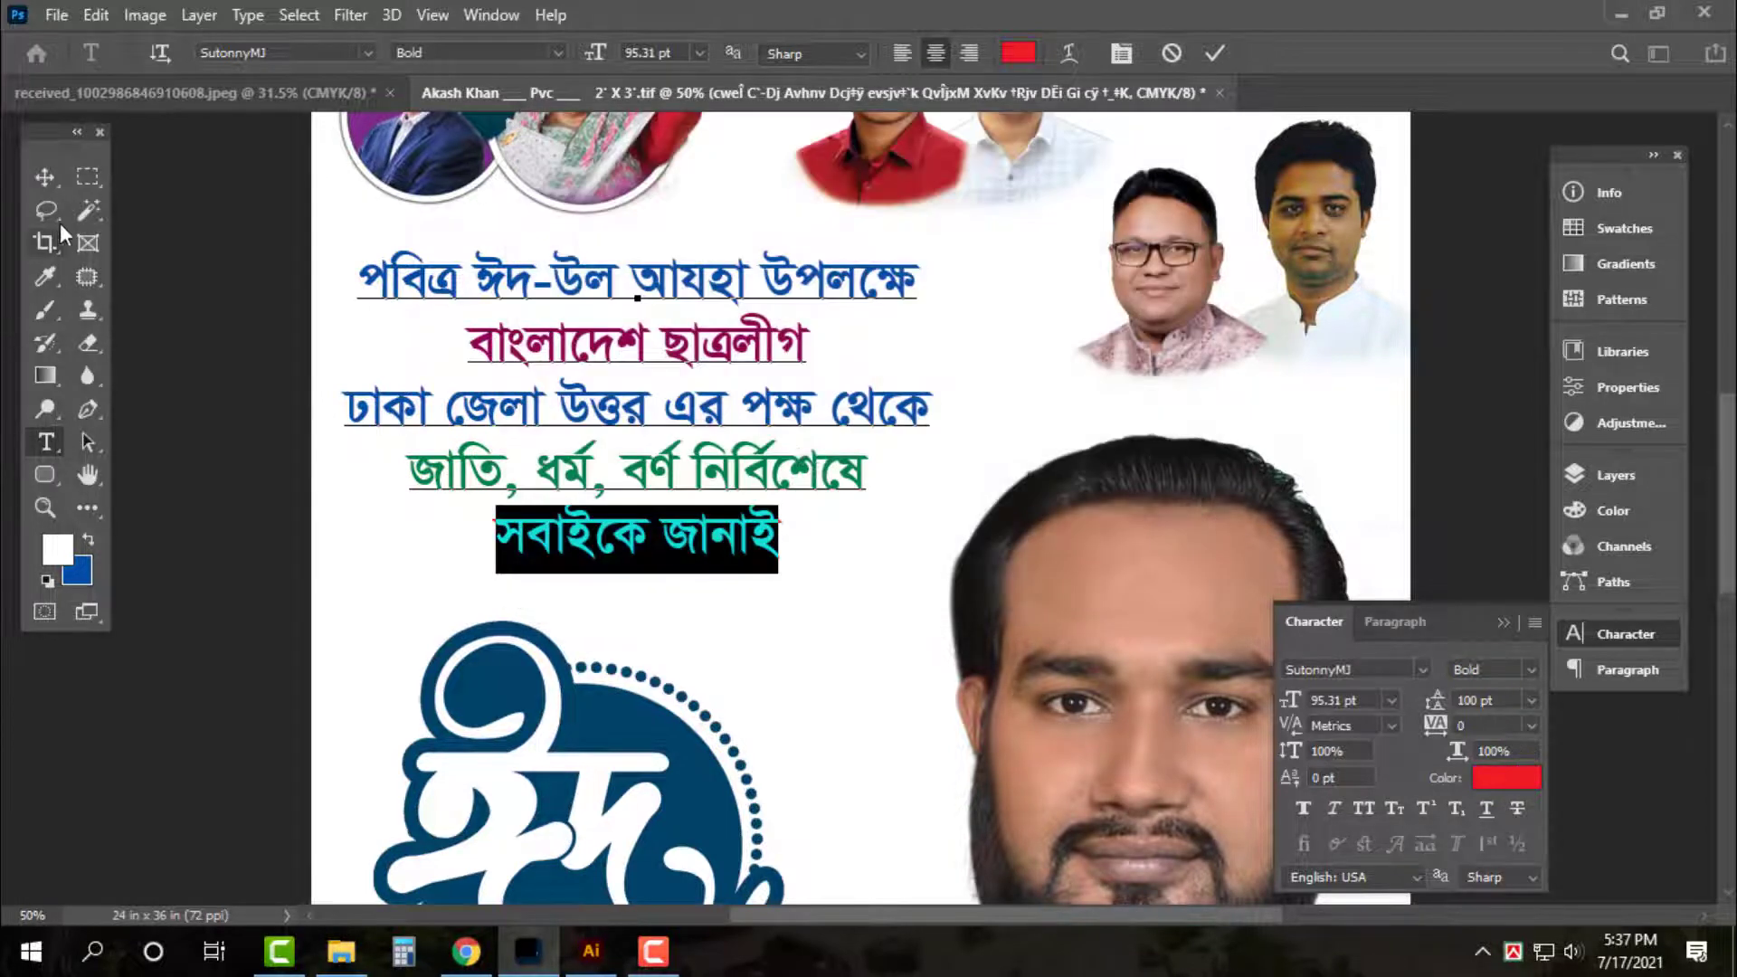
{"action": "left_click", "coordinate": [47, 178]}
{"action": "key", "text": "ctrl+0"}
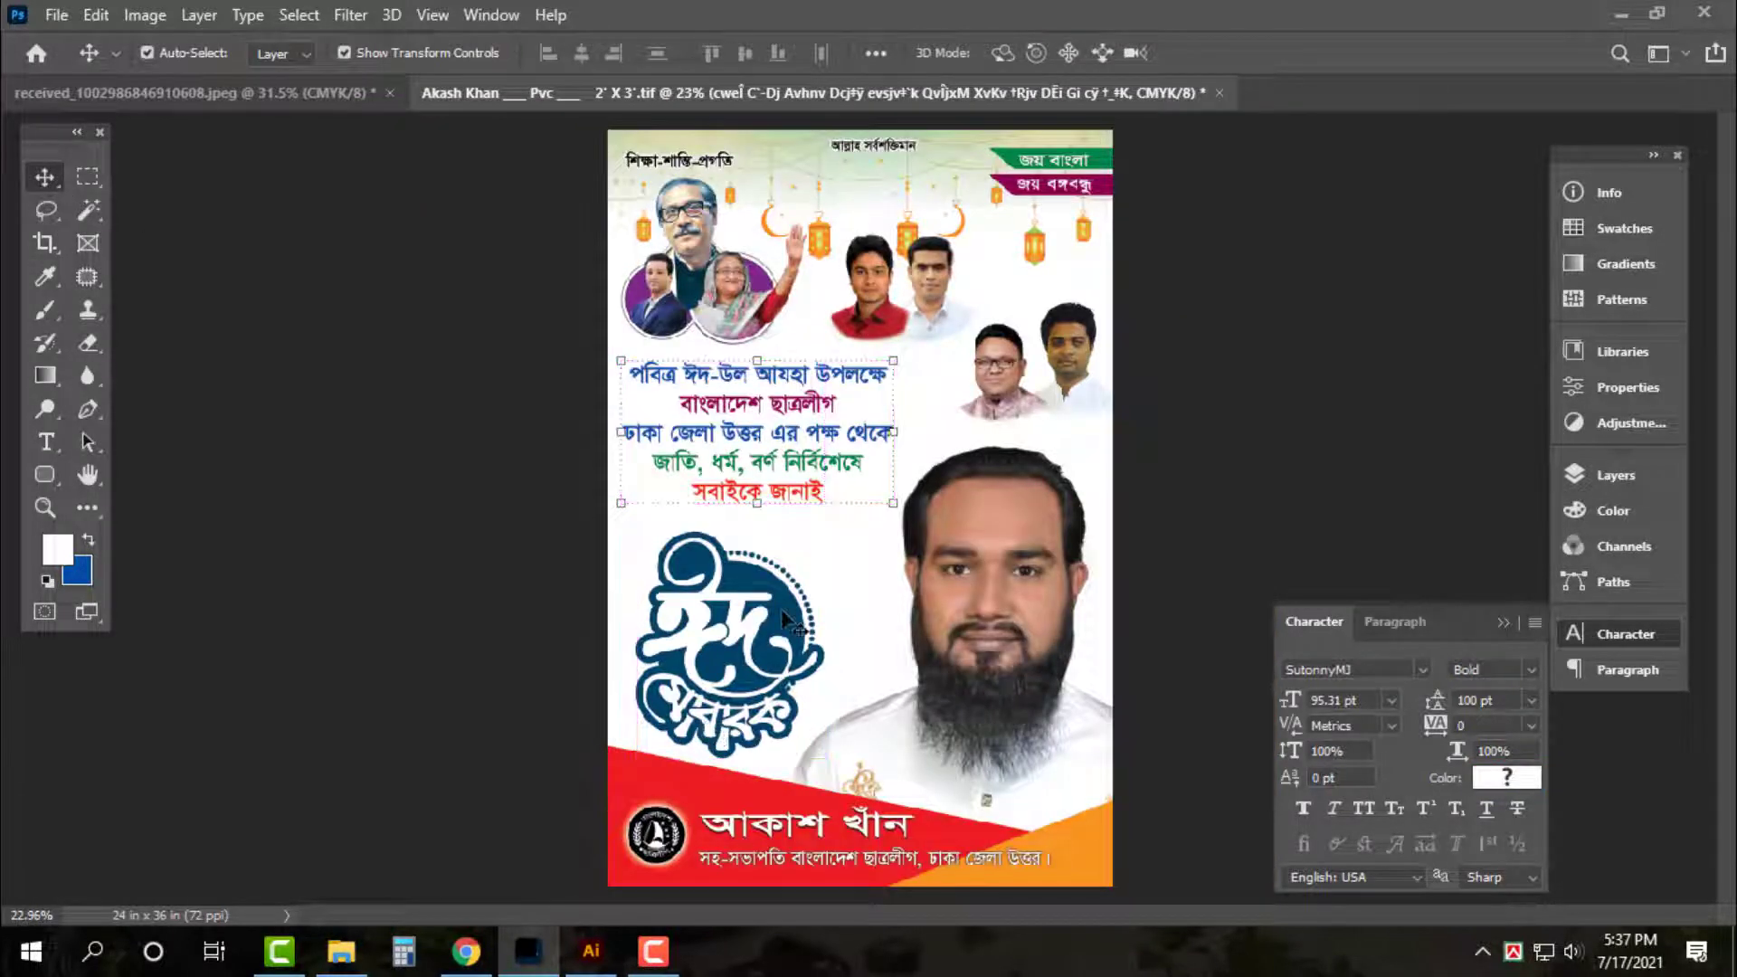
{"action": "key", "text": "ctrl+plus"}
{"action": "key", "text": "ctrl+plus"}
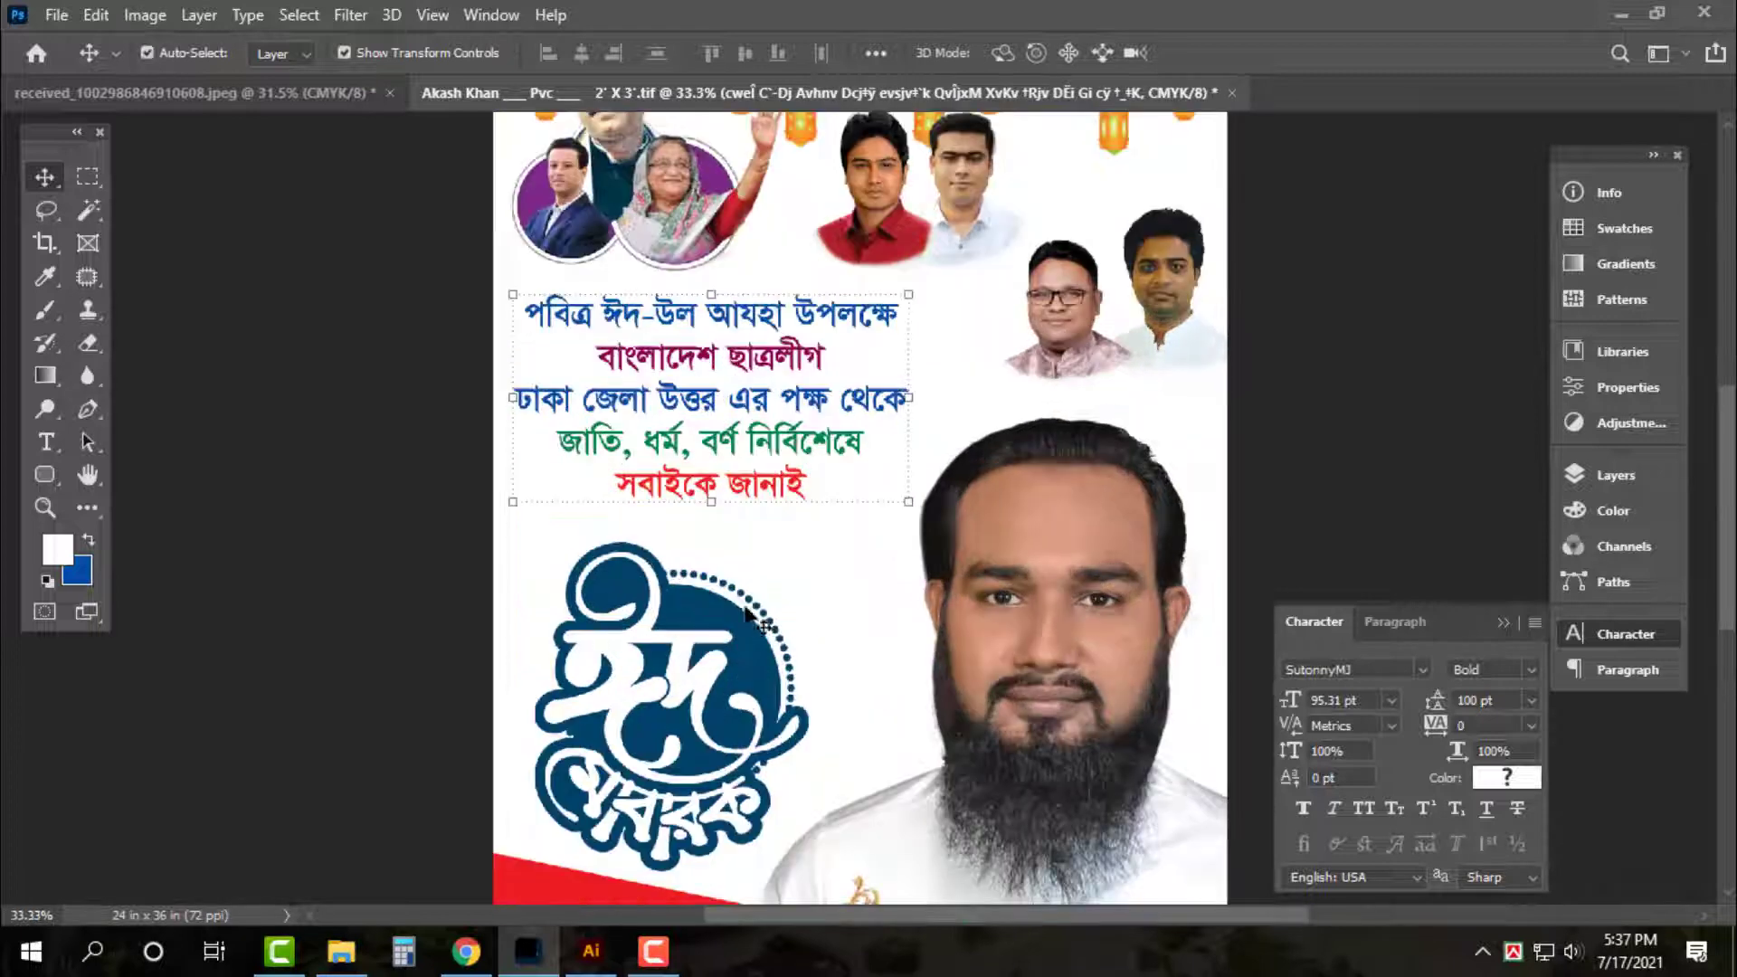
Try a Hue/Saturation shift on the Eid logo, then cancel it
{"action": "left_click", "coordinate": [736, 609], "text": "ctrl"}
{"action": "key", "text": "ctrl+u"}
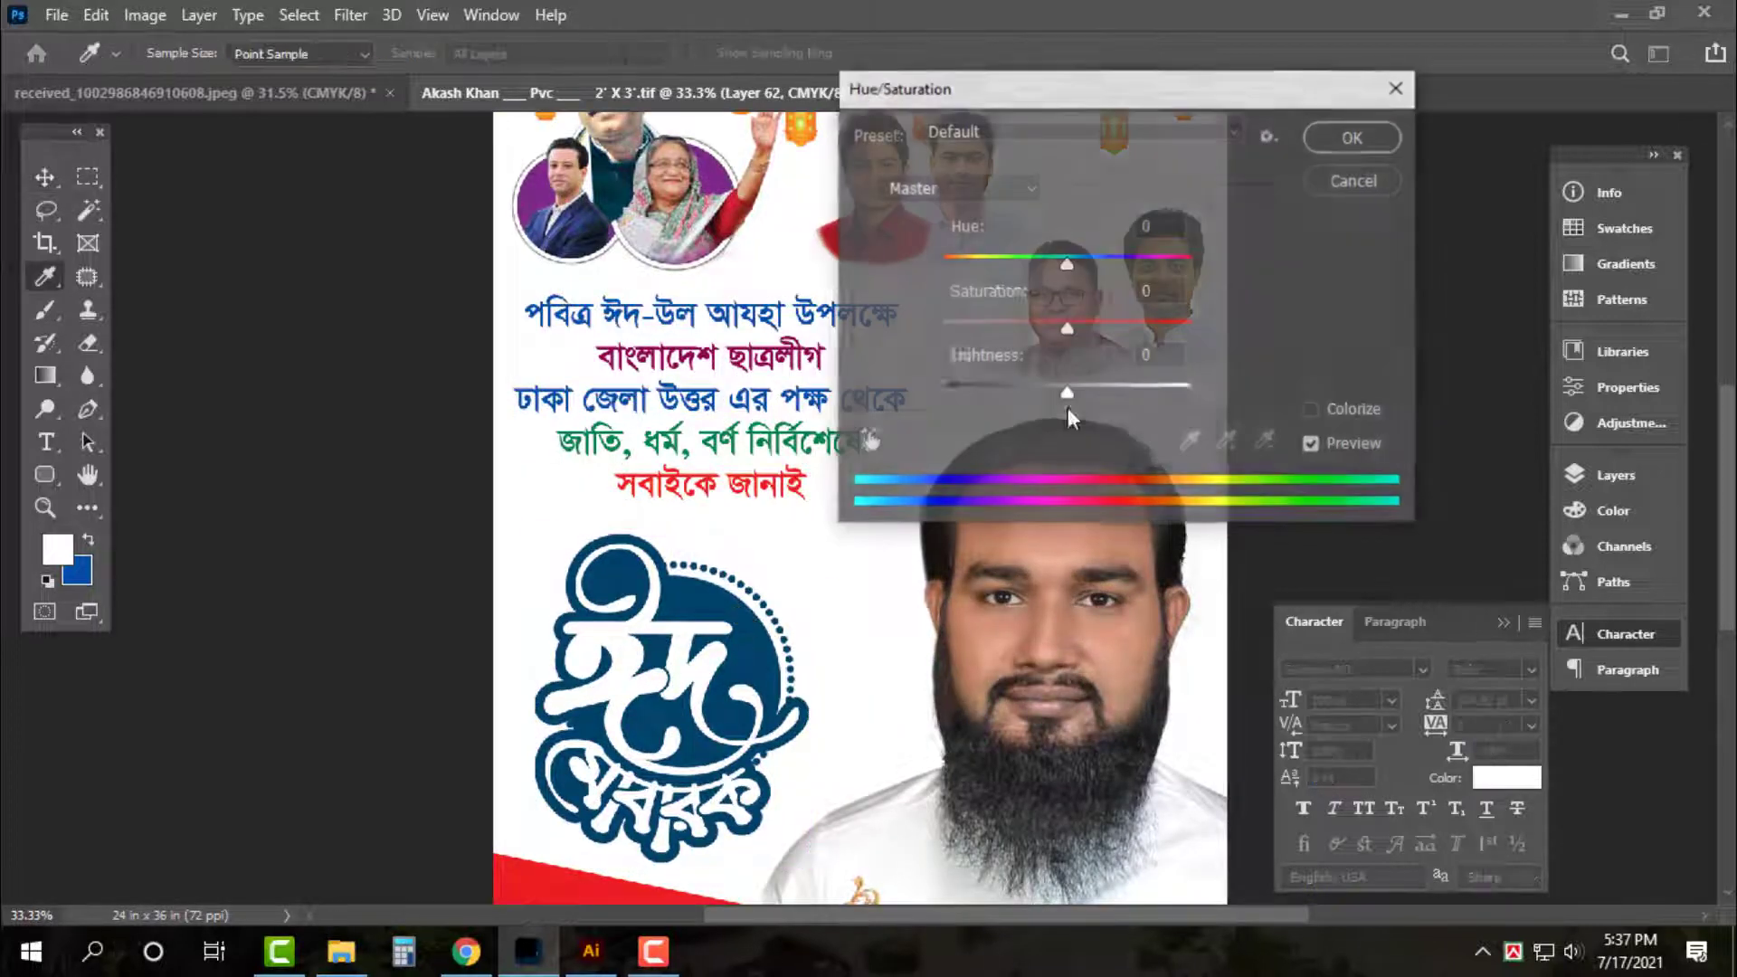
{"action": "left_click_drag", "start_coordinate": [1079, 264], "coordinate": [993, 264]}
{"action": "key", "text": "Return"}
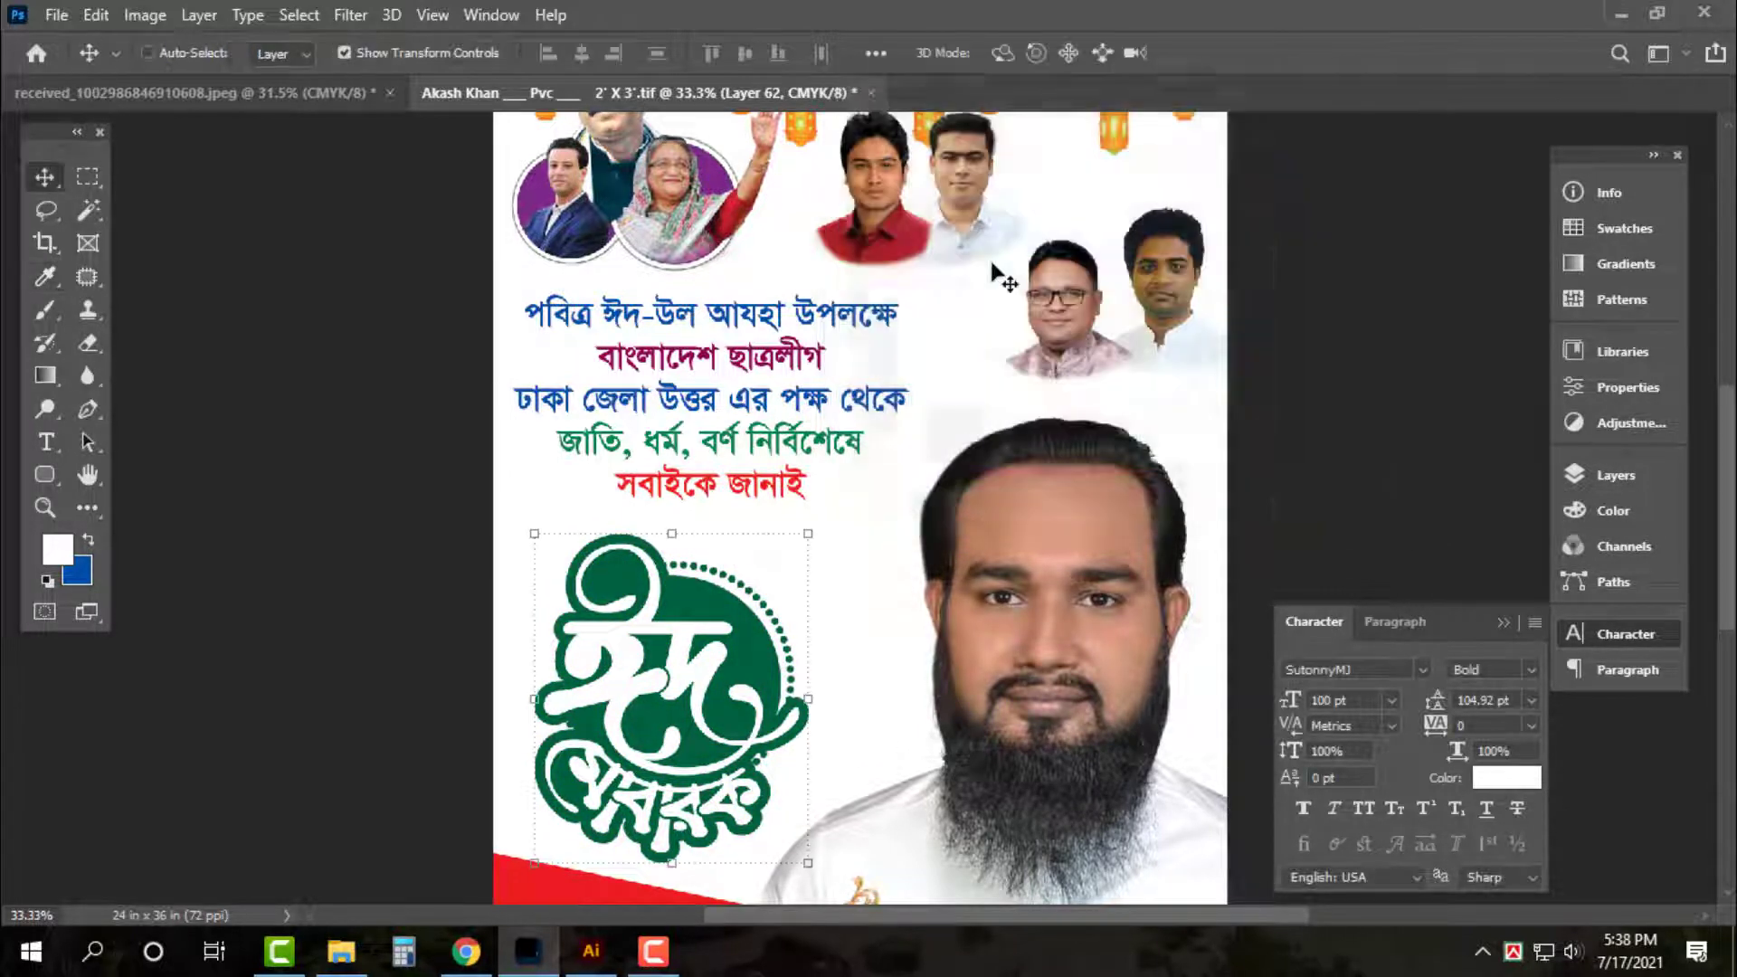
{"action": "key", "text": "ctrl+0"}
{"action": "key", "text": "ctrl+z"}
Zoom in and Magic Wand-select the logo's blue area
{"action": "left_click", "coordinate": [734, 612], "text": "ctrl"}
{"action": "left_click", "coordinate": [734, 612], "text": "ctrl"}
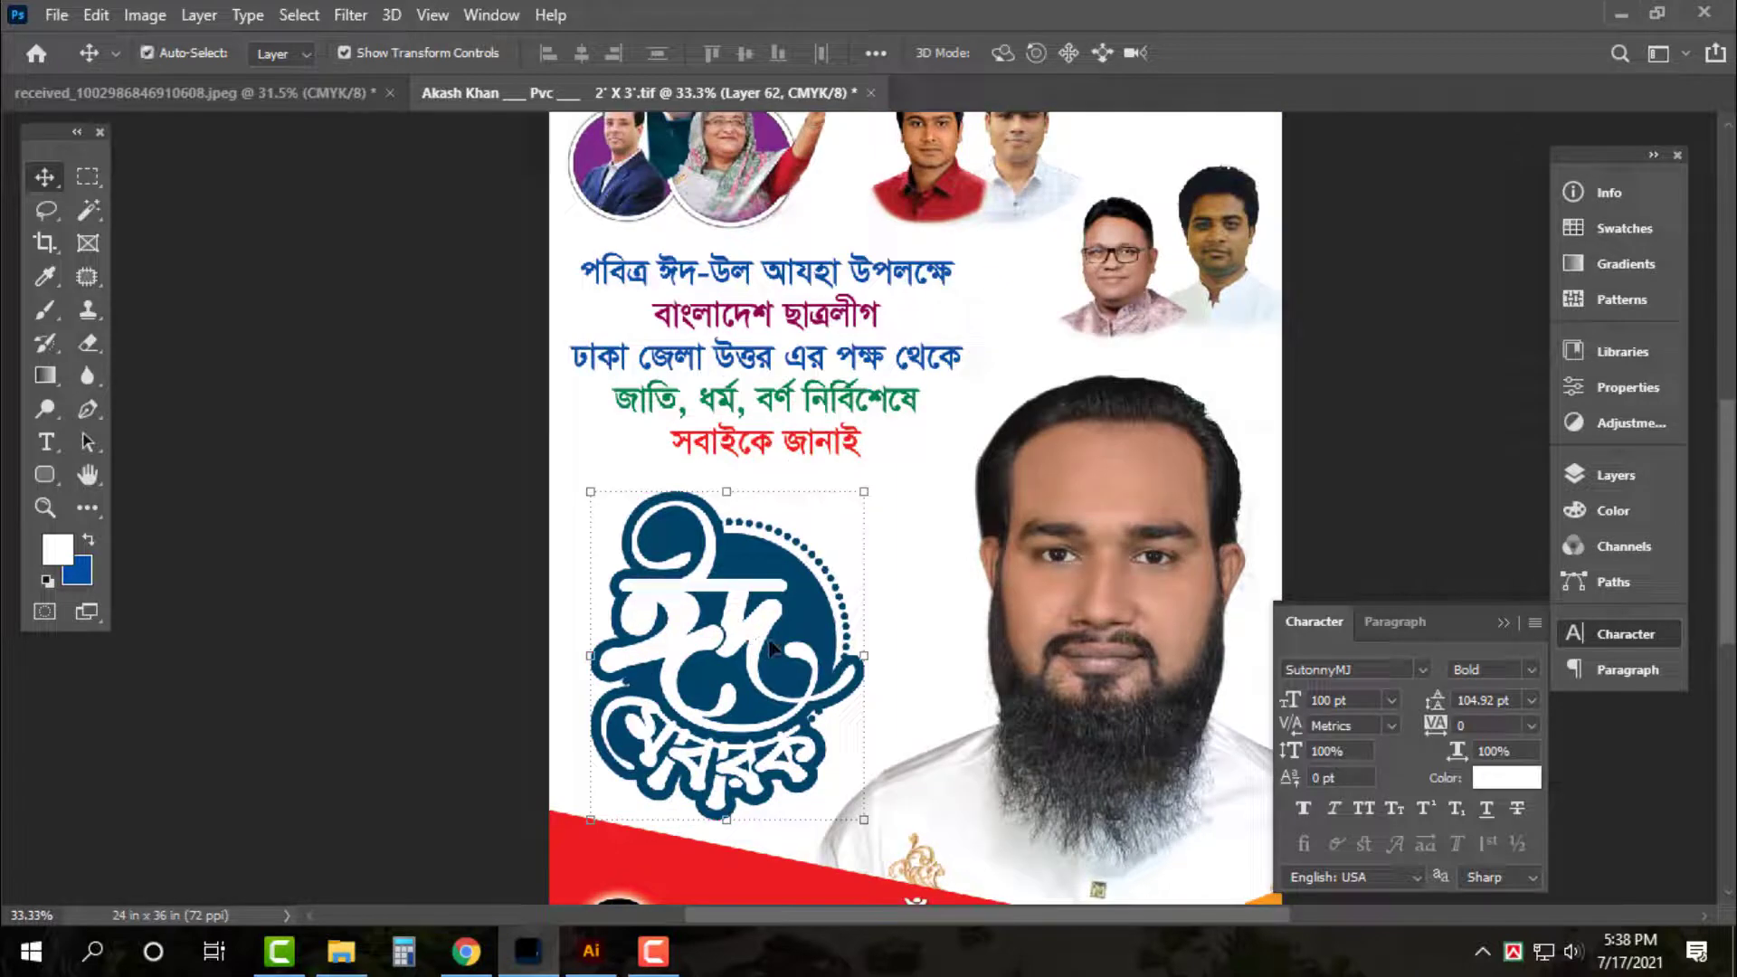
{"action": "left_click_drag", "start_coordinate": [769, 640], "coordinate": [769, 636]}
{"action": "left_click", "coordinate": [706, 620], "text": "ctrl"}
{"action": "scroll", "coordinate": [722, 617], "scroll_direction": "down", "scroll_amount": 1}
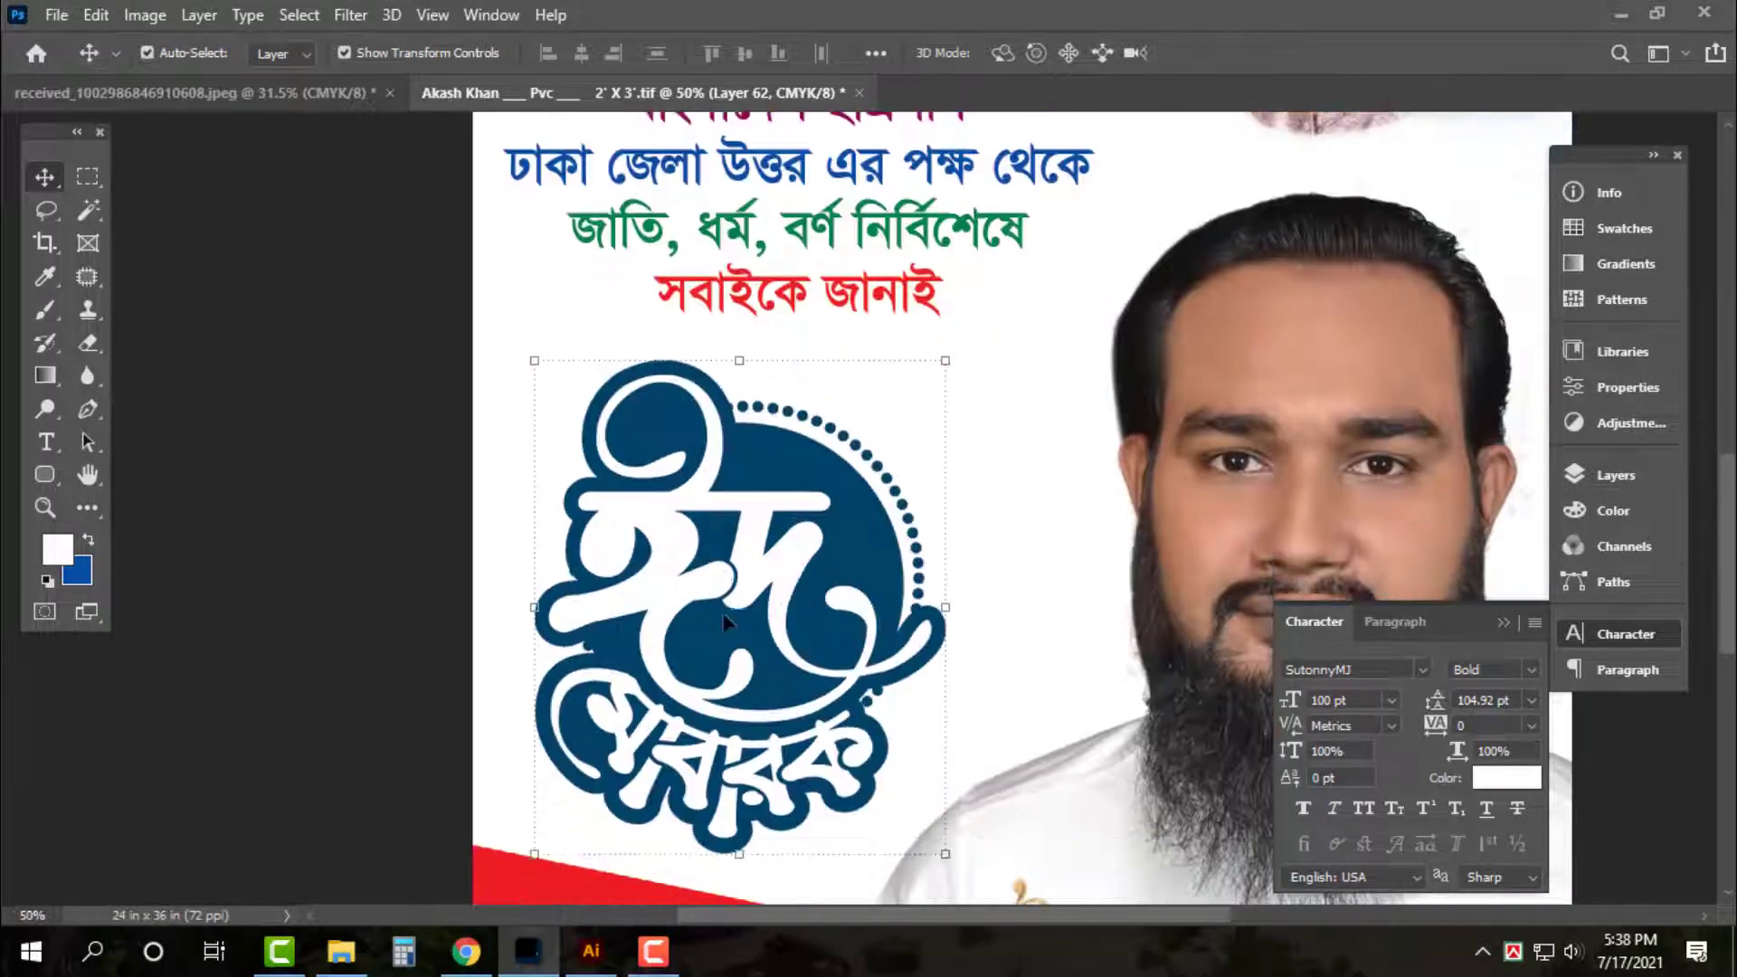
{"action": "left_click", "coordinate": [88, 210]}
{"action": "left_click", "coordinate": [835, 499]}
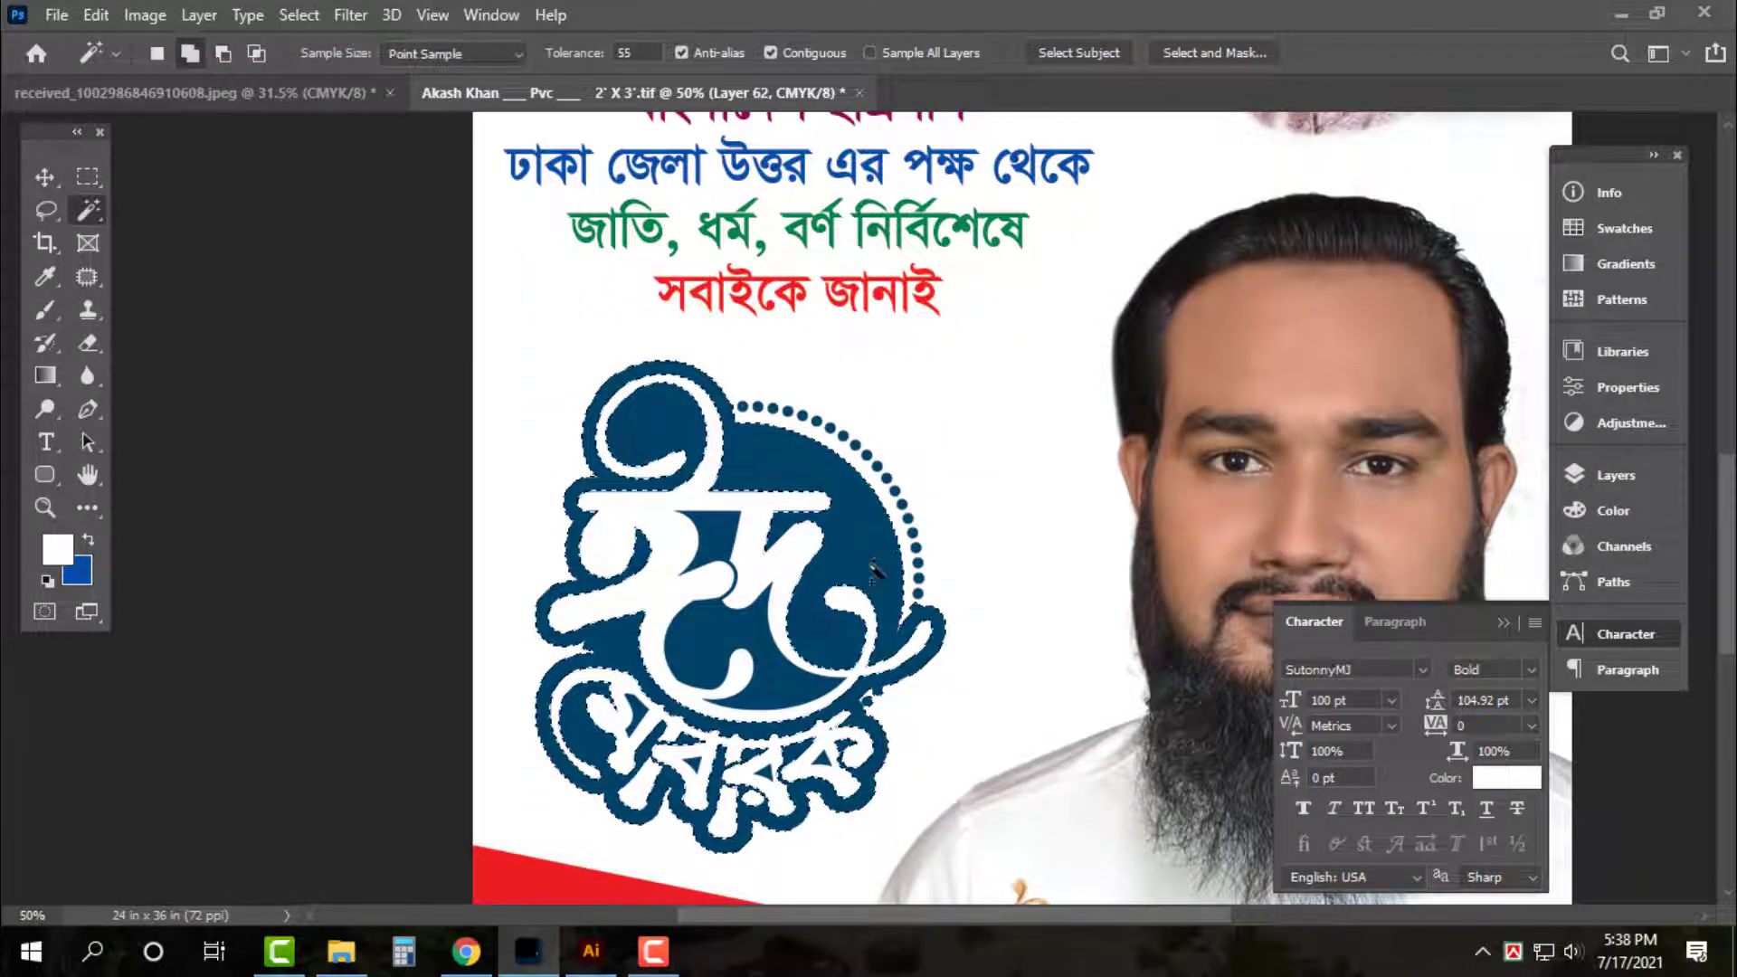
{"action": "scroll", "coordinate": [762, 550], "scroll_direction": "up", "scroll_amount": 1}
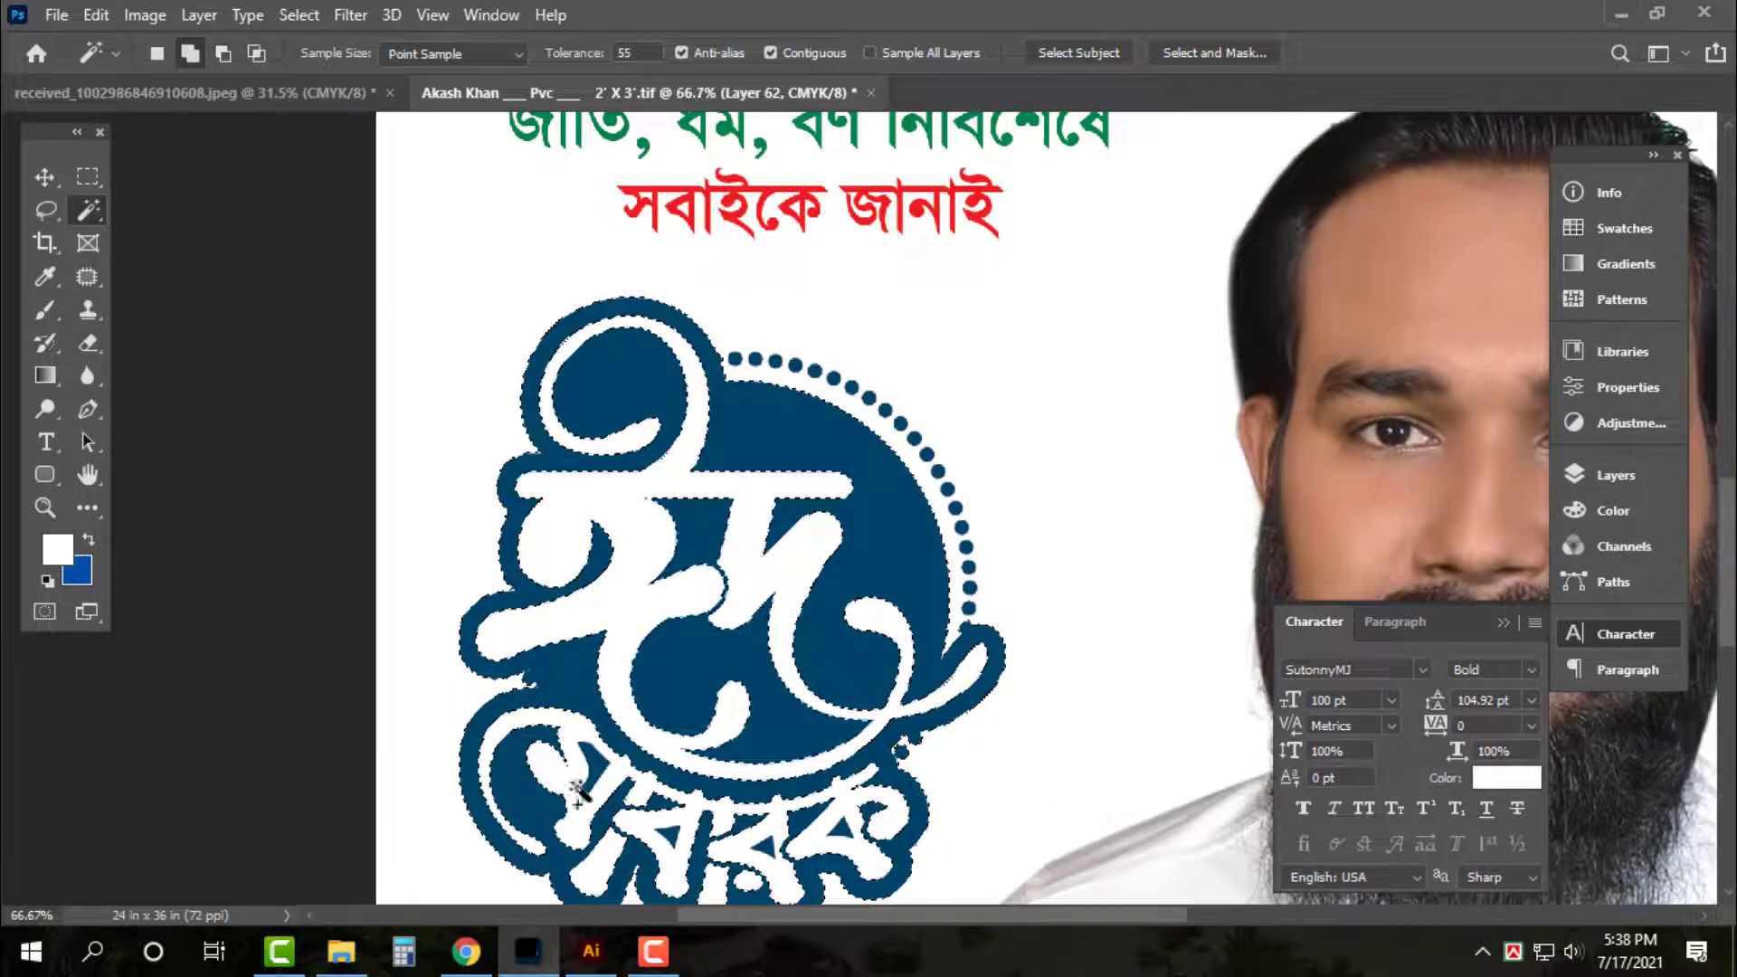
{"action": "scroll", "coordinate": [579, 795], "scroll_direction": "down", "scroll_amount": 2}
{"action": "scroll", "coordinate": [571, 701], "scroll_direction": "up", "scroll_amount": 1}
{"action": "scroll", "coordinate": [487, 702], "scroll_direction": "down", "scroll_amount": 2}
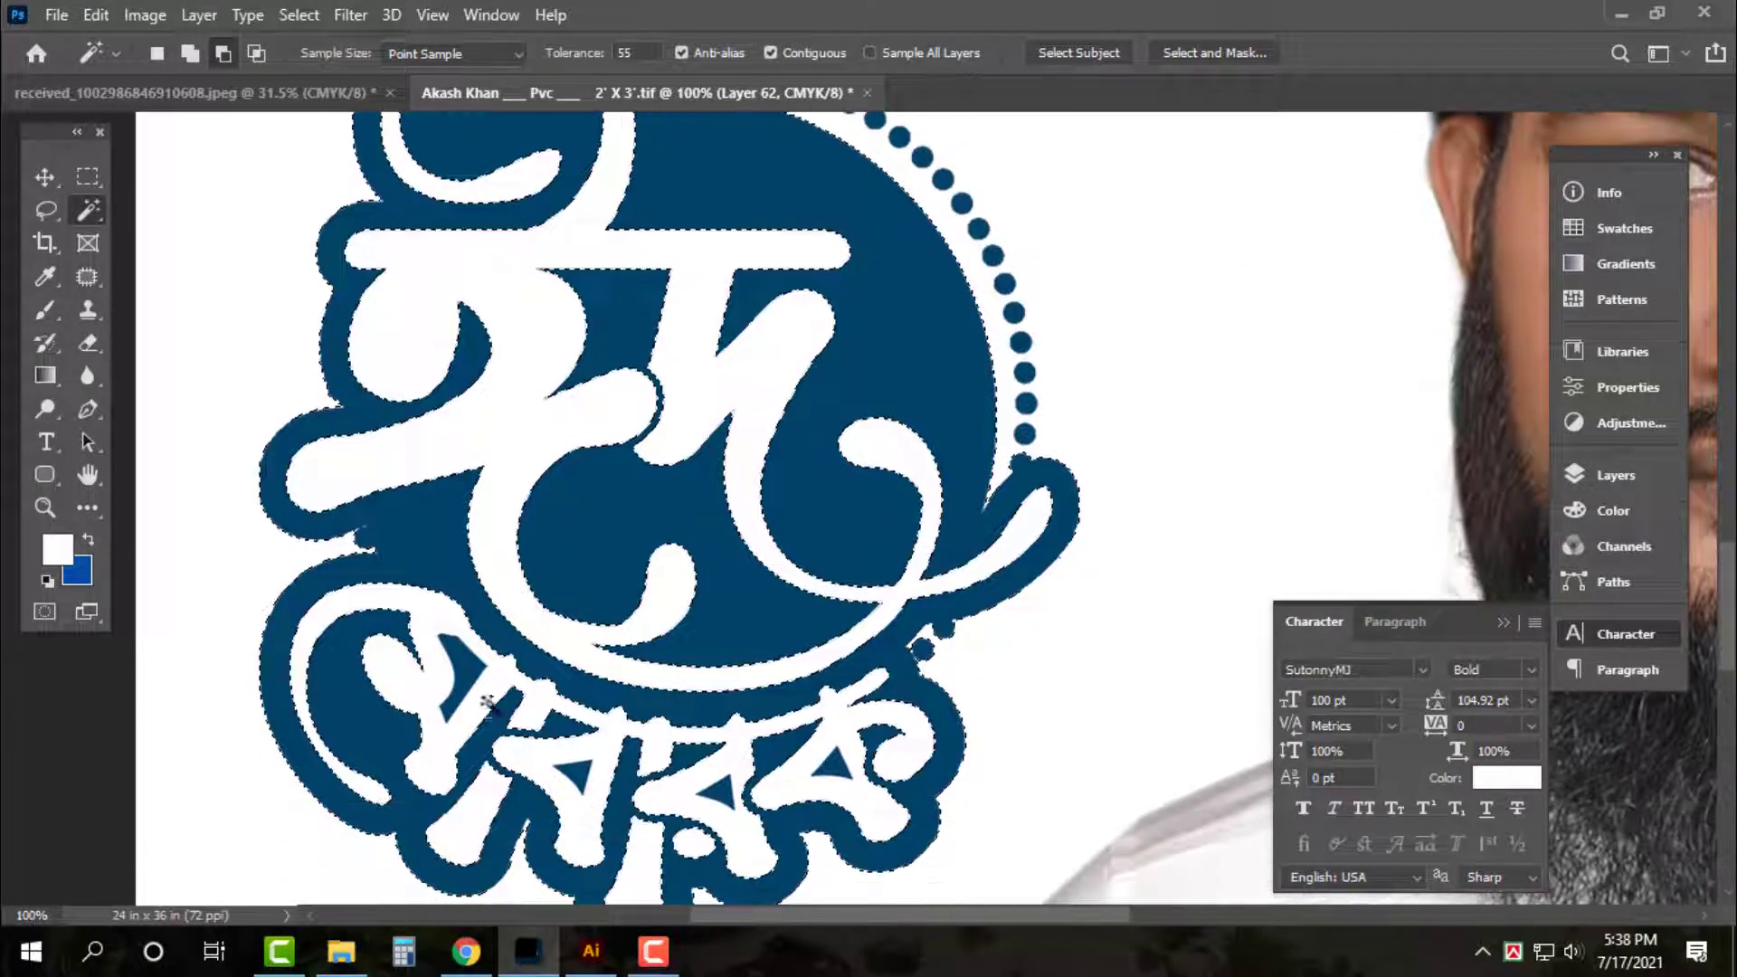
Add two small blue pieces to the logo selection, leaving feather unchanged
{"action": "left_click", "coordinate": [464, 671], "text": "shift"}
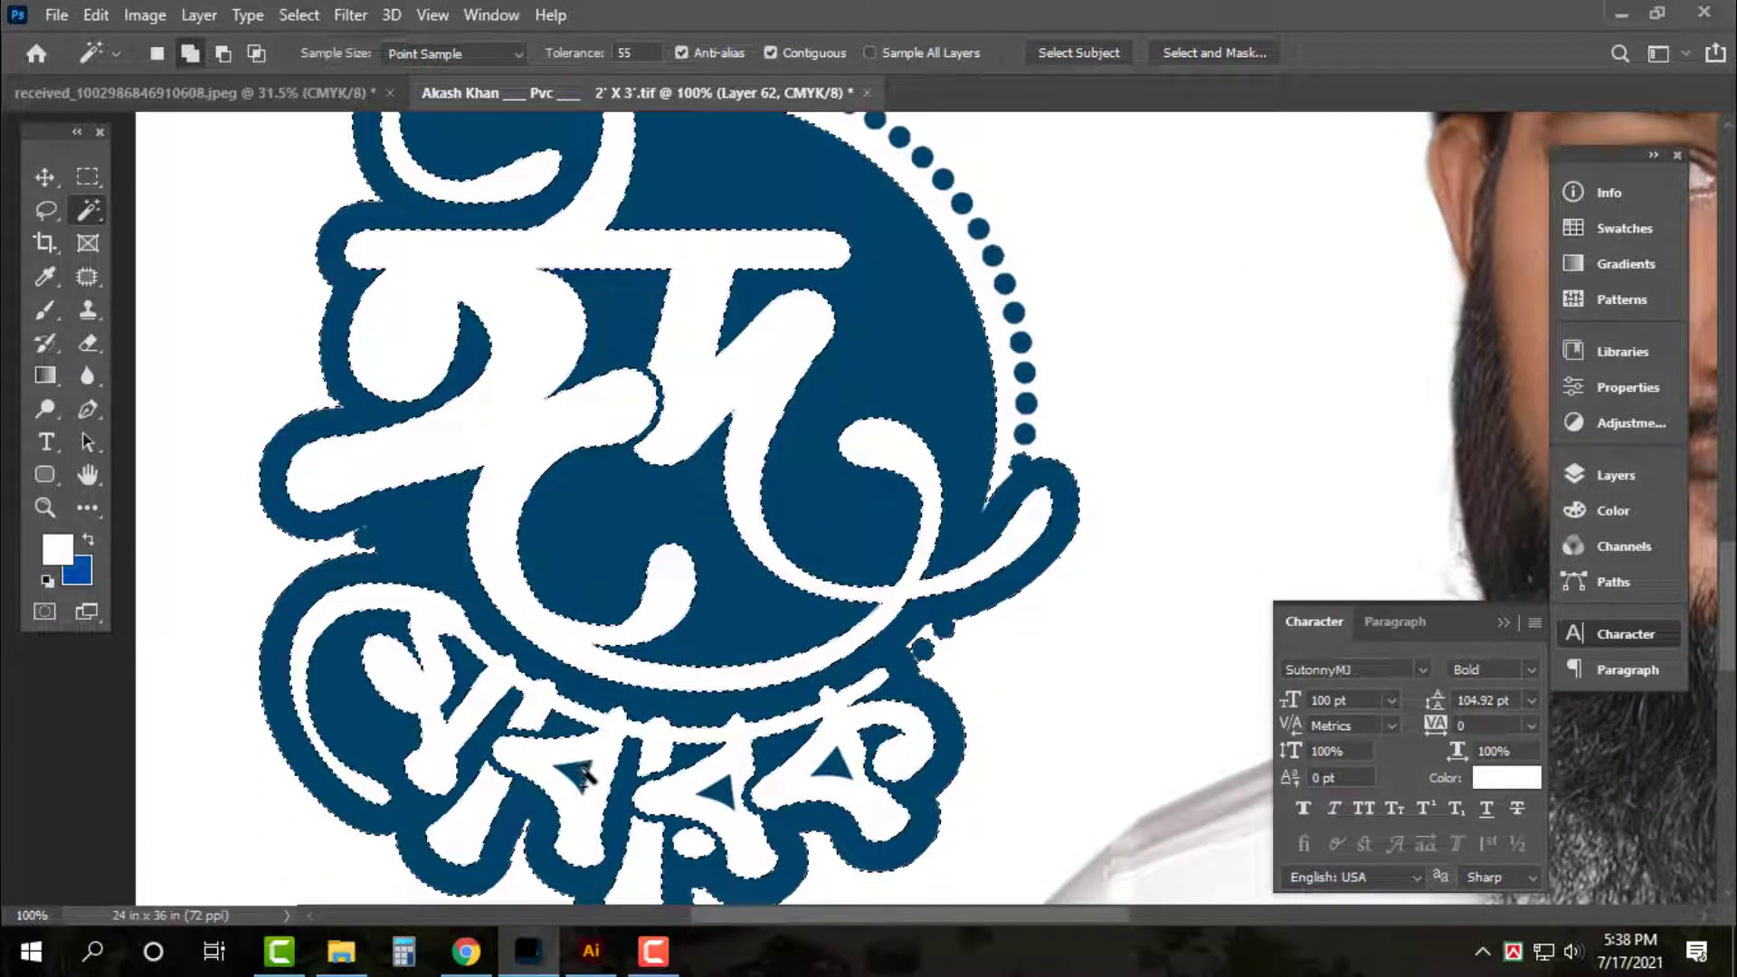
{"action": "left_click", "coordinate": [722, 798], "text": "shift"}
{"action": "left_click", "coordinate": [837, 766], "text": "shift"}
{"action": "scroll", "coordinate": [475, 342], "scroll_direction": "up", "scroll_amount": 4}
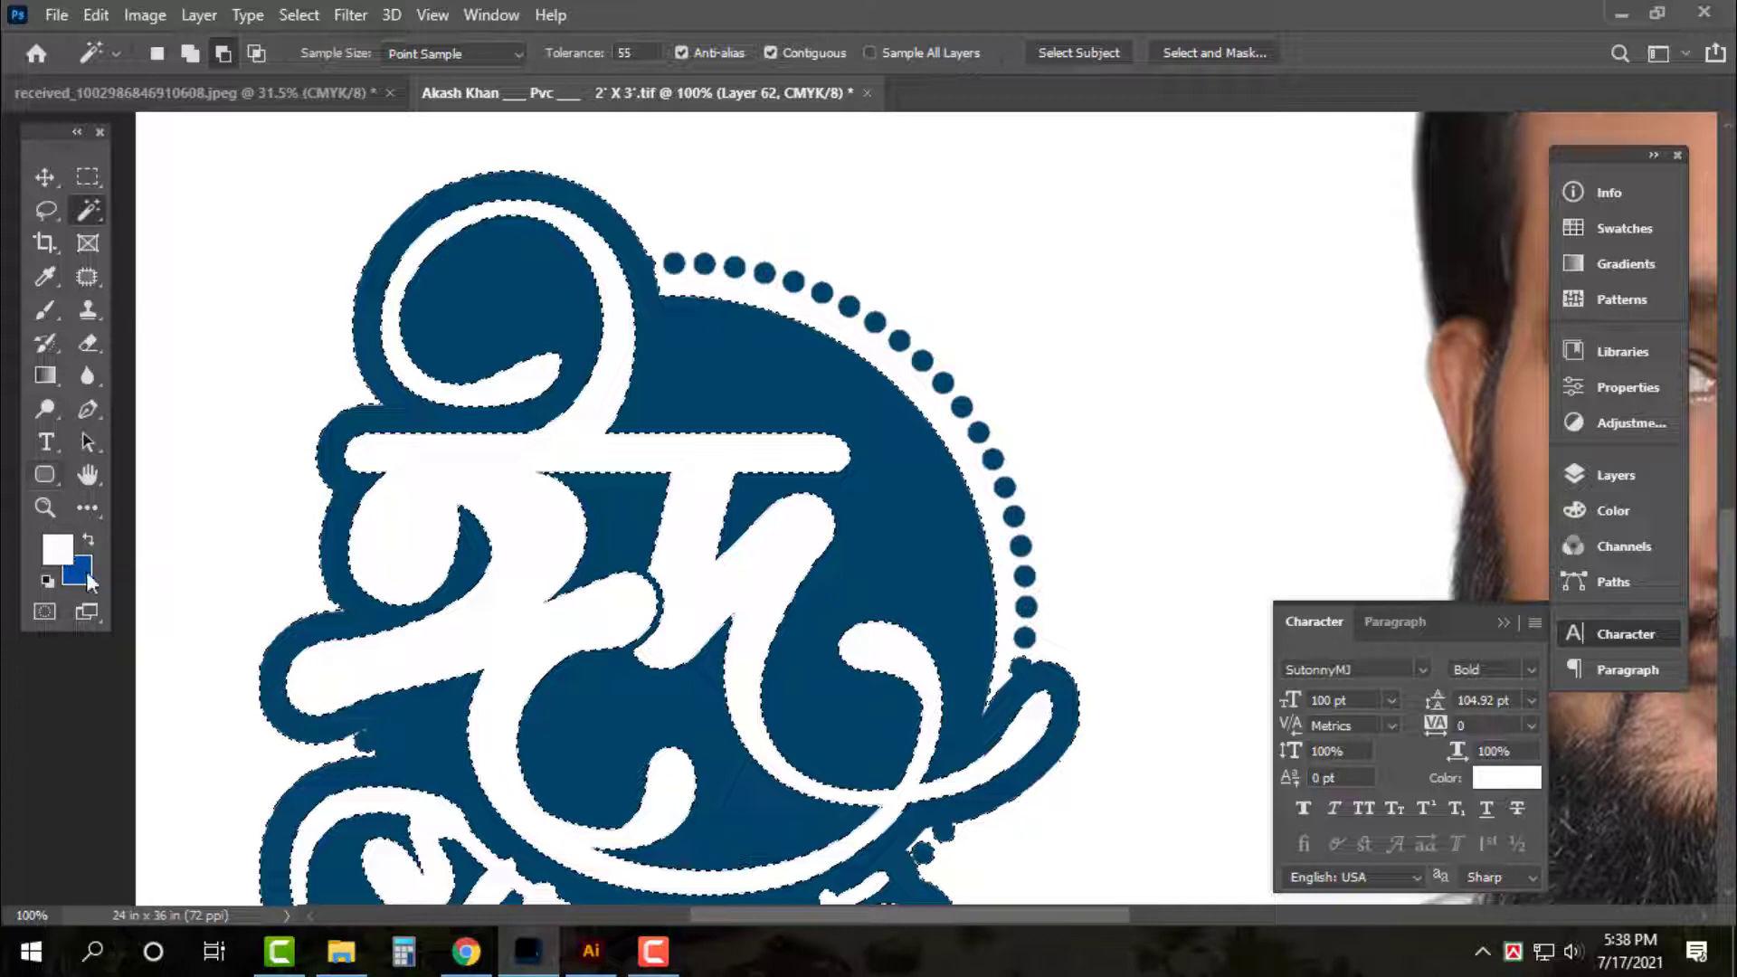
{"action": "right_click", "coordinate": [511, 362]}
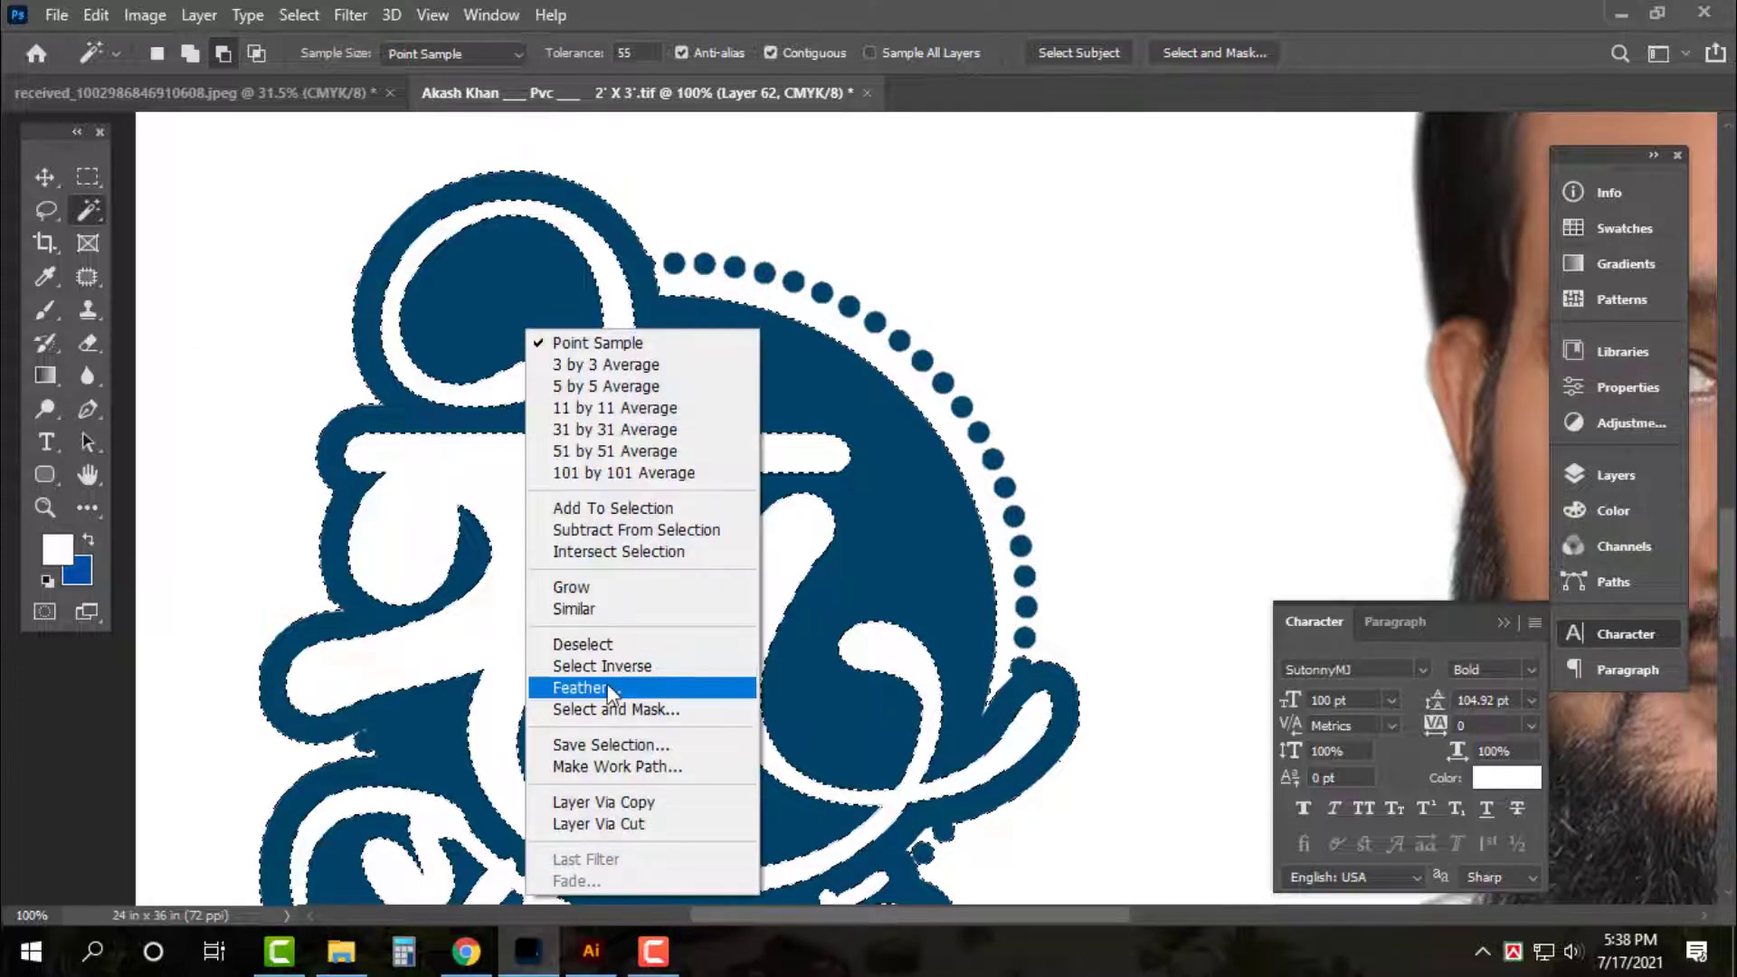
{"action": "left_click", "coordinate": [625, 712]}
{"action": "key", "text": "Return"}
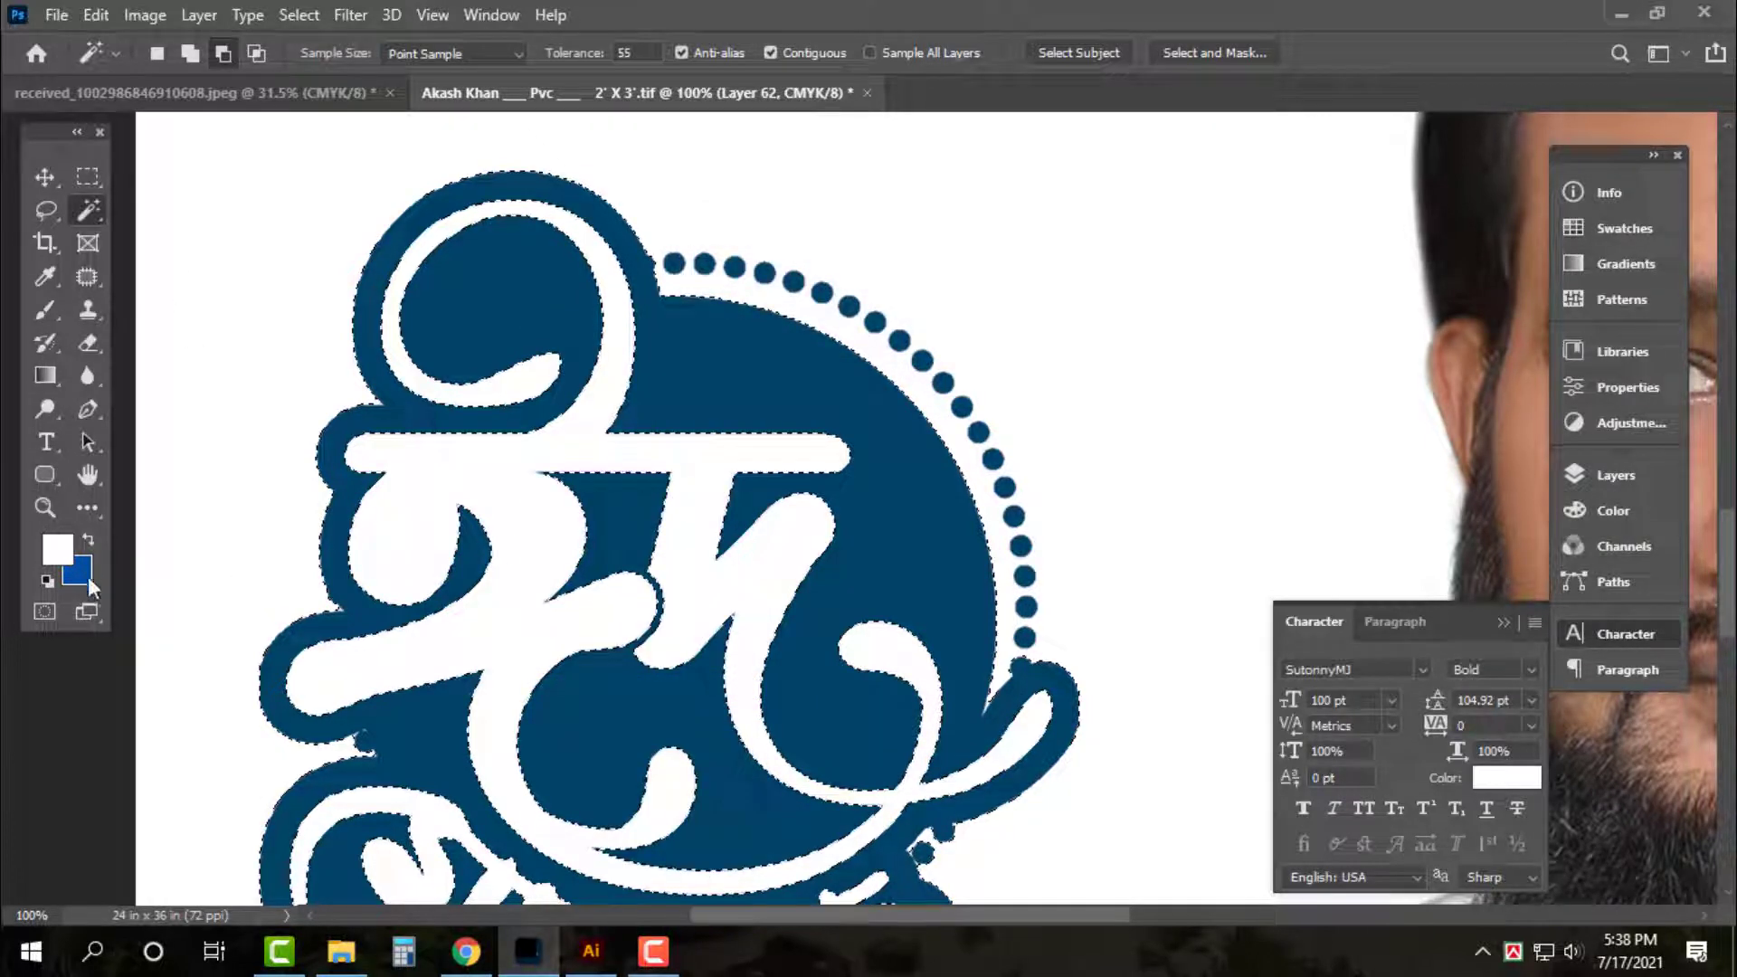
Set the background colour to red (values 0, 100, 10) and fill the logo selection with it
{"action": "left_click", "coordinate": [79, 576]}
{"action": "type", "text": "0"}
{"action": "key", "text": "Tab"}
{"action": "type", "text": "100"}
{"action": "key", "text": "Tab"}
{"action": "type", "text": "10"}
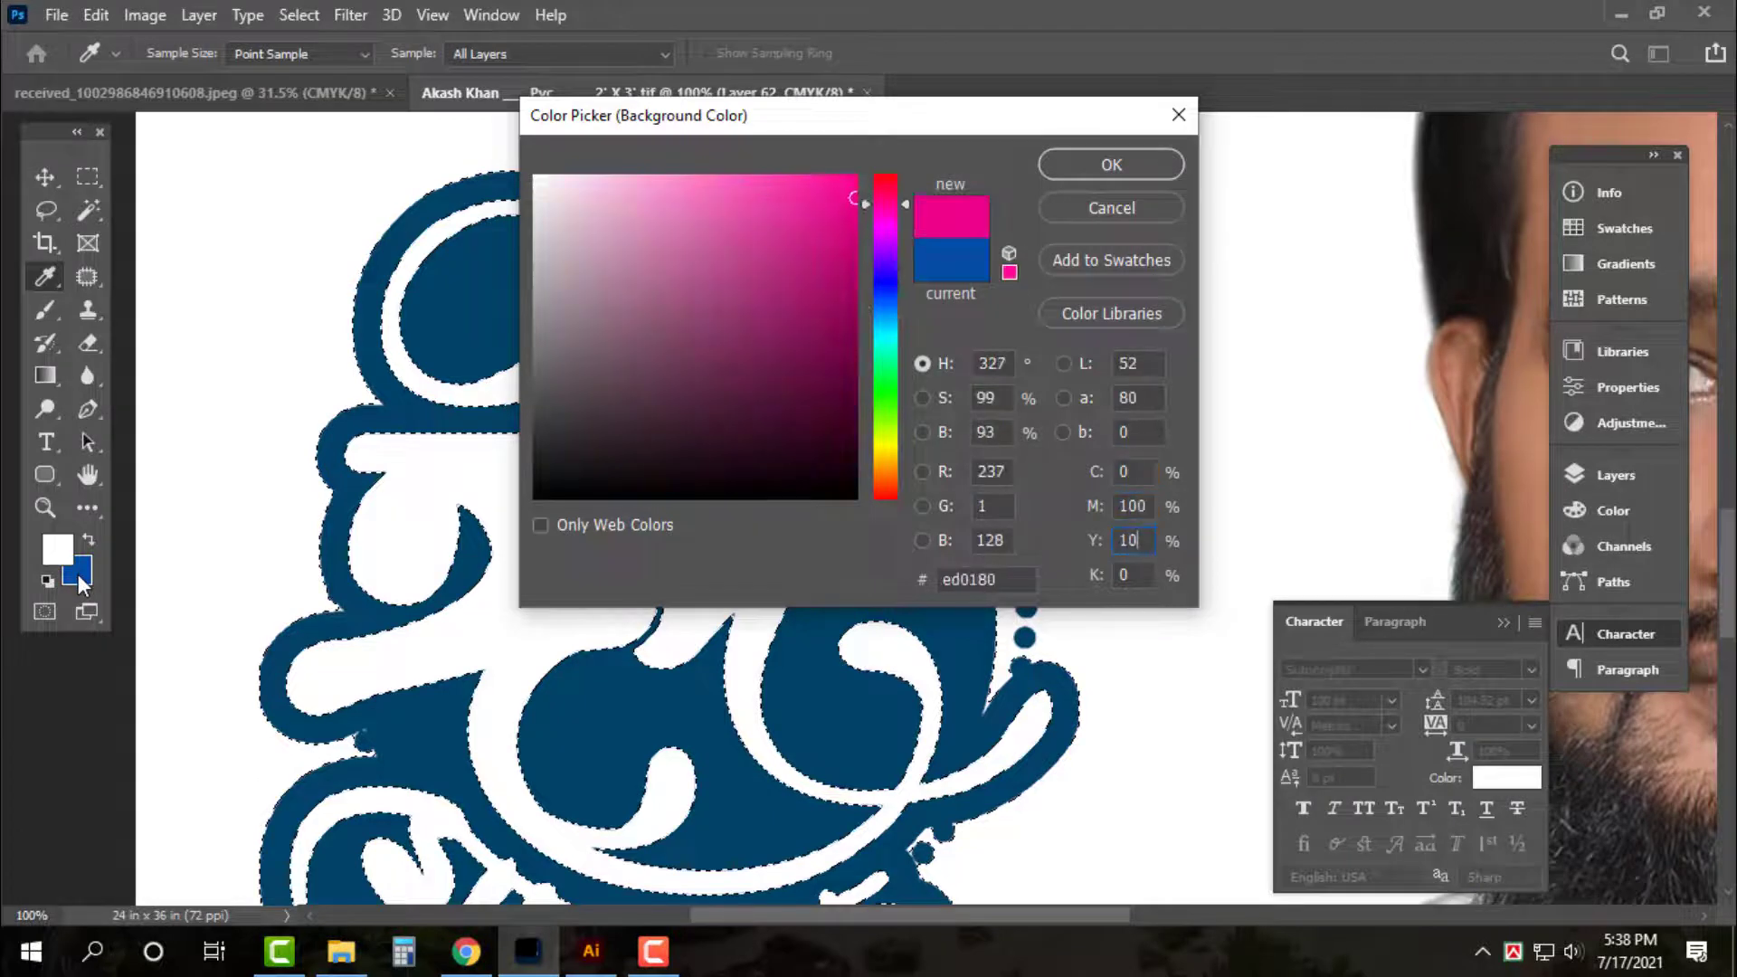
{"action": "key", "text": "Return"}
{"action": "key", "text": "ctrl+BackSpace"}
Patch over the logo's dotted arc so it turns red too
{"action": "key", "text": "v"}
{"action": "key", "text": "ctrl+0"}
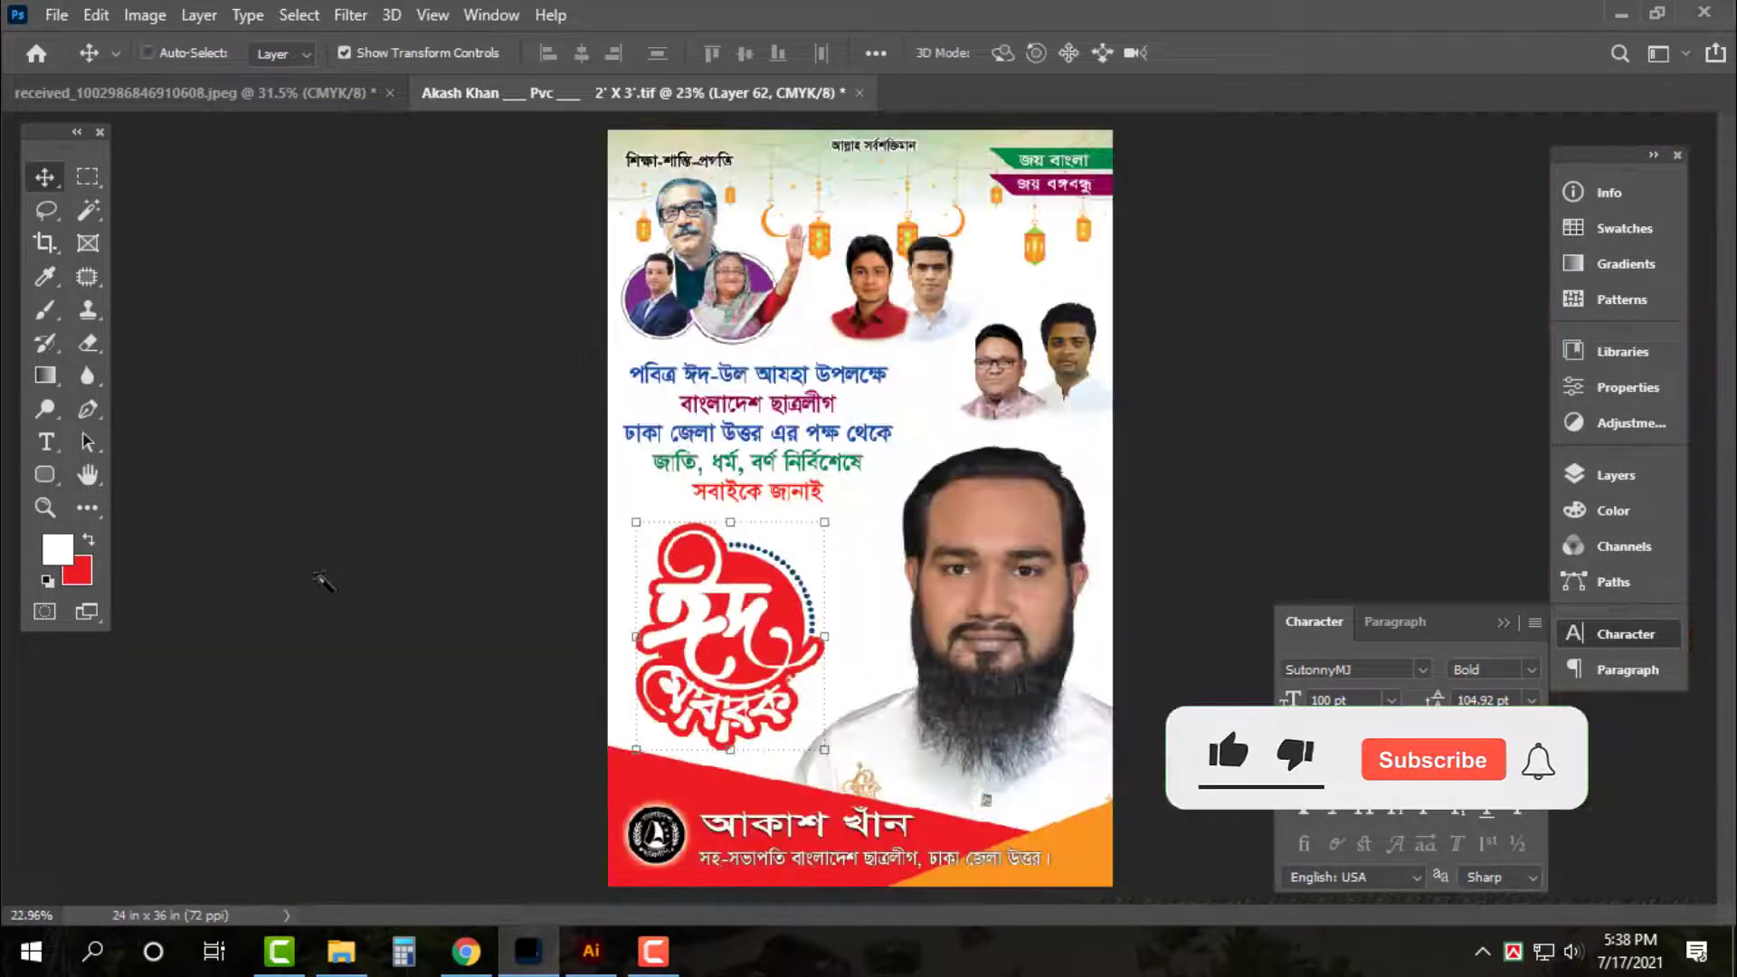
{"action": "key", "text": "ctrl+plus"}
{"action": "key", "text": "ctrl+plus"}
{"action": "key", "text": "ctrl+plus"}
{"action": "key", "text": "ctrl+plus"}
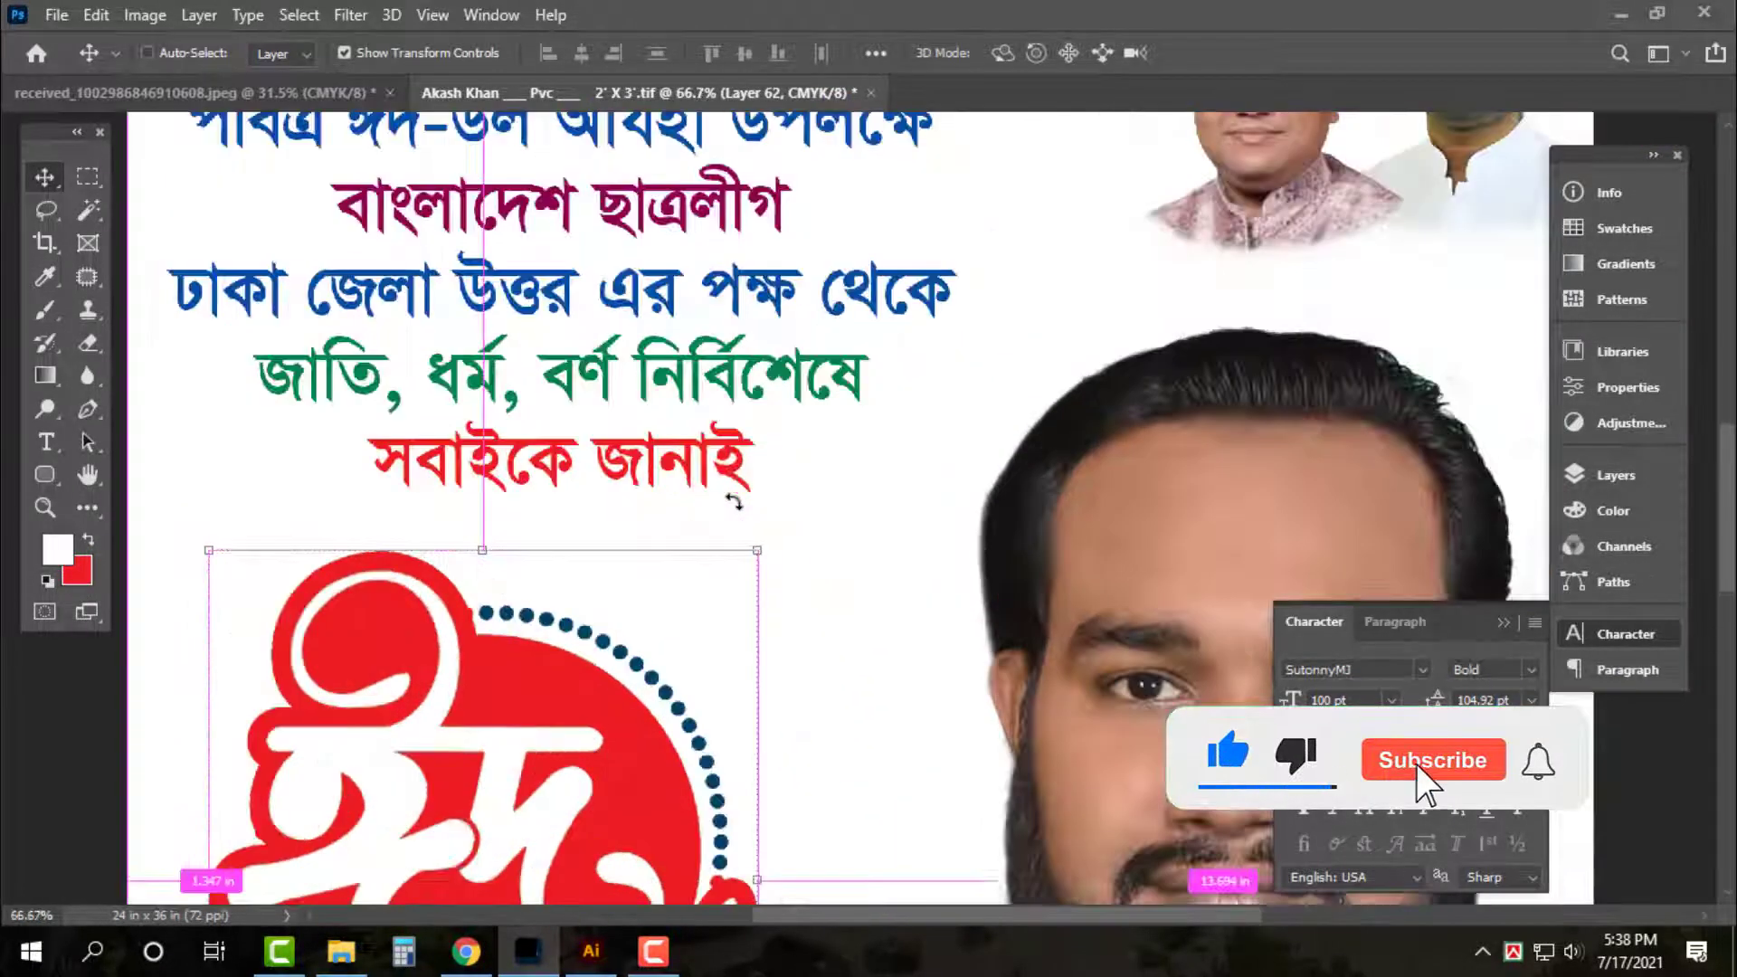
{"action": "scroll", "coordinate": [734, 501], "scroll_direction": "down", "scroll_amount": 3}
{"action": "key", "text": "j"}
{"action": "mouse_move", "coordinate": [742, 443]}
{"action": "left_mouse_down"}
{"action": "mouse_move", "coordinate": [834, 693]}
{"action": "mouse_move", "coordinate": [728, 723]}
{"action": "mouse_move", "coordinate": [716, 693]}
{"action": "left_mouse_up"}
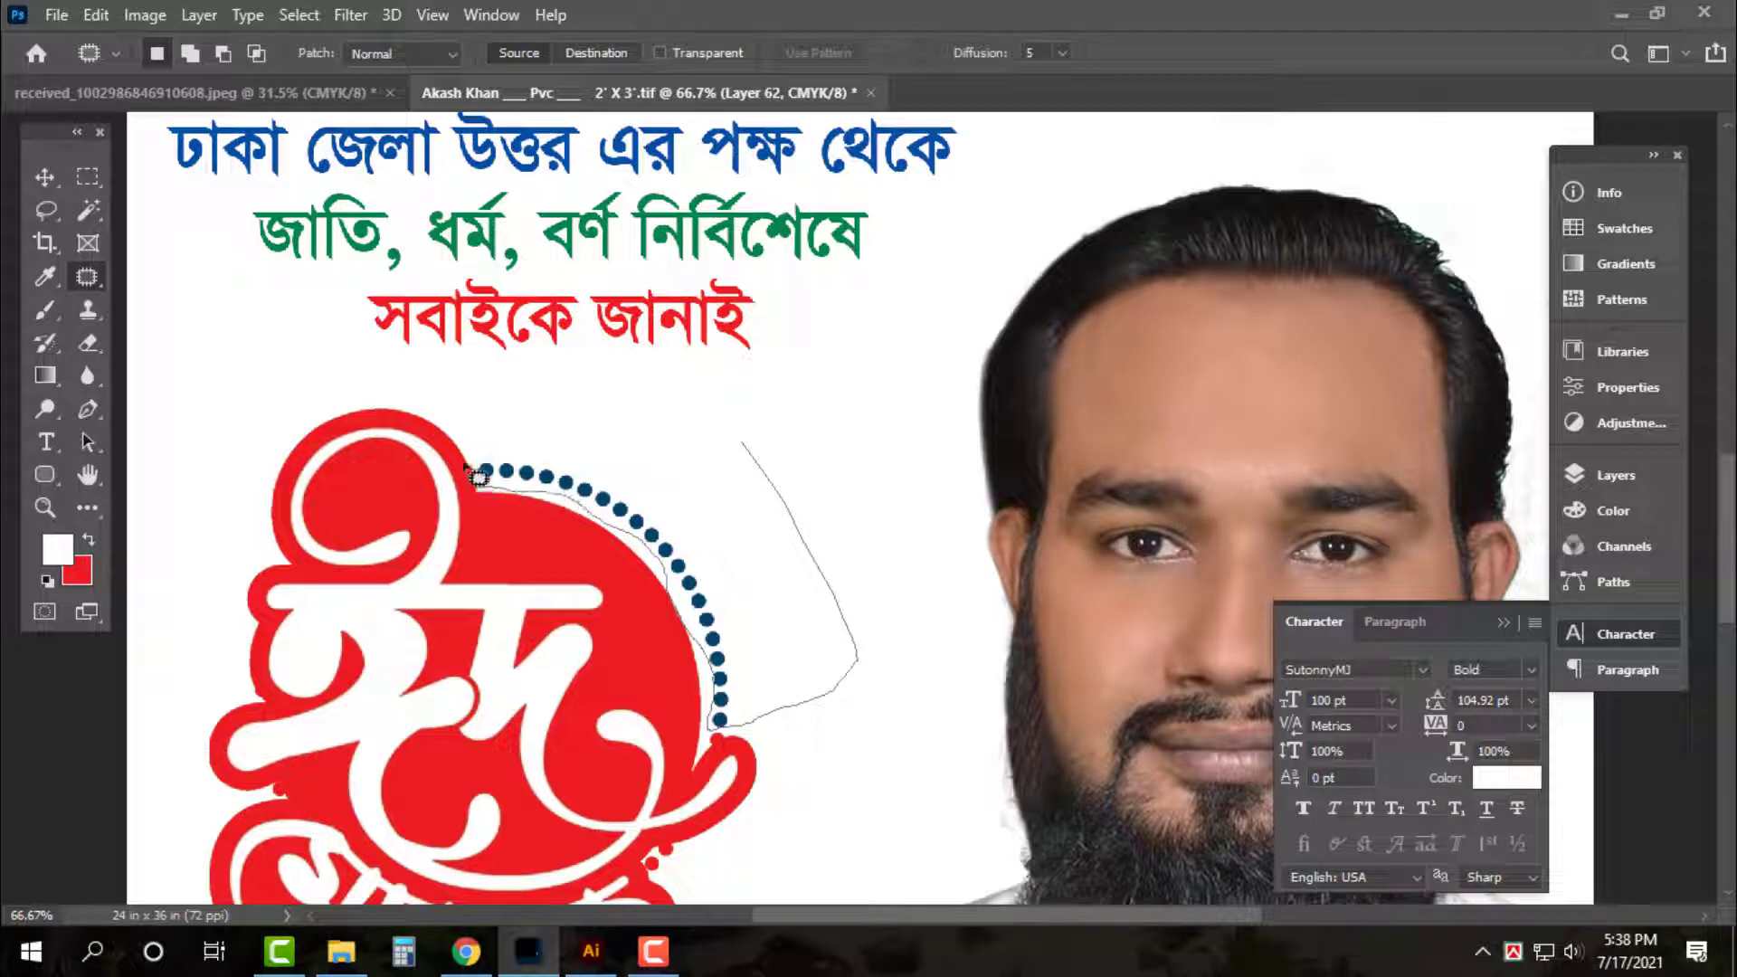
{"action": "left_click_drag", "start_coordinate": [478, 477], "coordinate": [536, 372]}
{"action": "key", "text": "ctrl+d"}
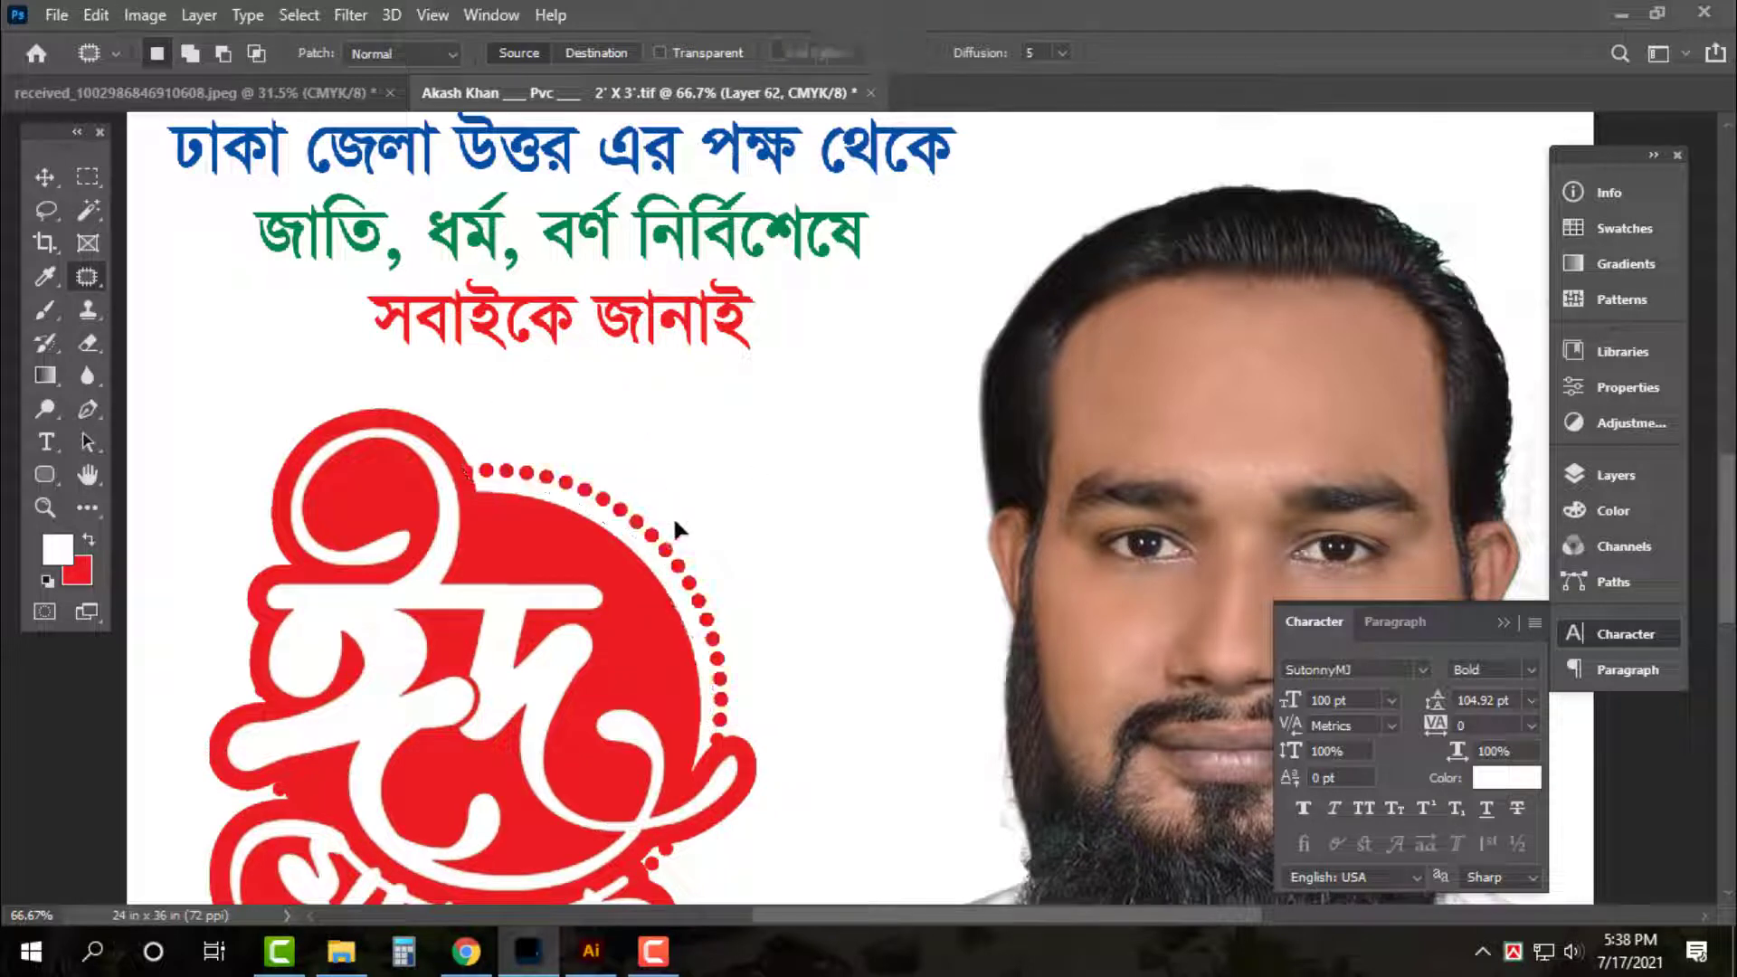
{"action": "key", "text": "v"}
{"action": "key", "text": "ctrl+minus"}
{"action": "key", "text": "ctrl+minus"}
{"action": "scroll", "coordinate": [675, 519], "scroll_direction": "down", "scroll_amount": 5}
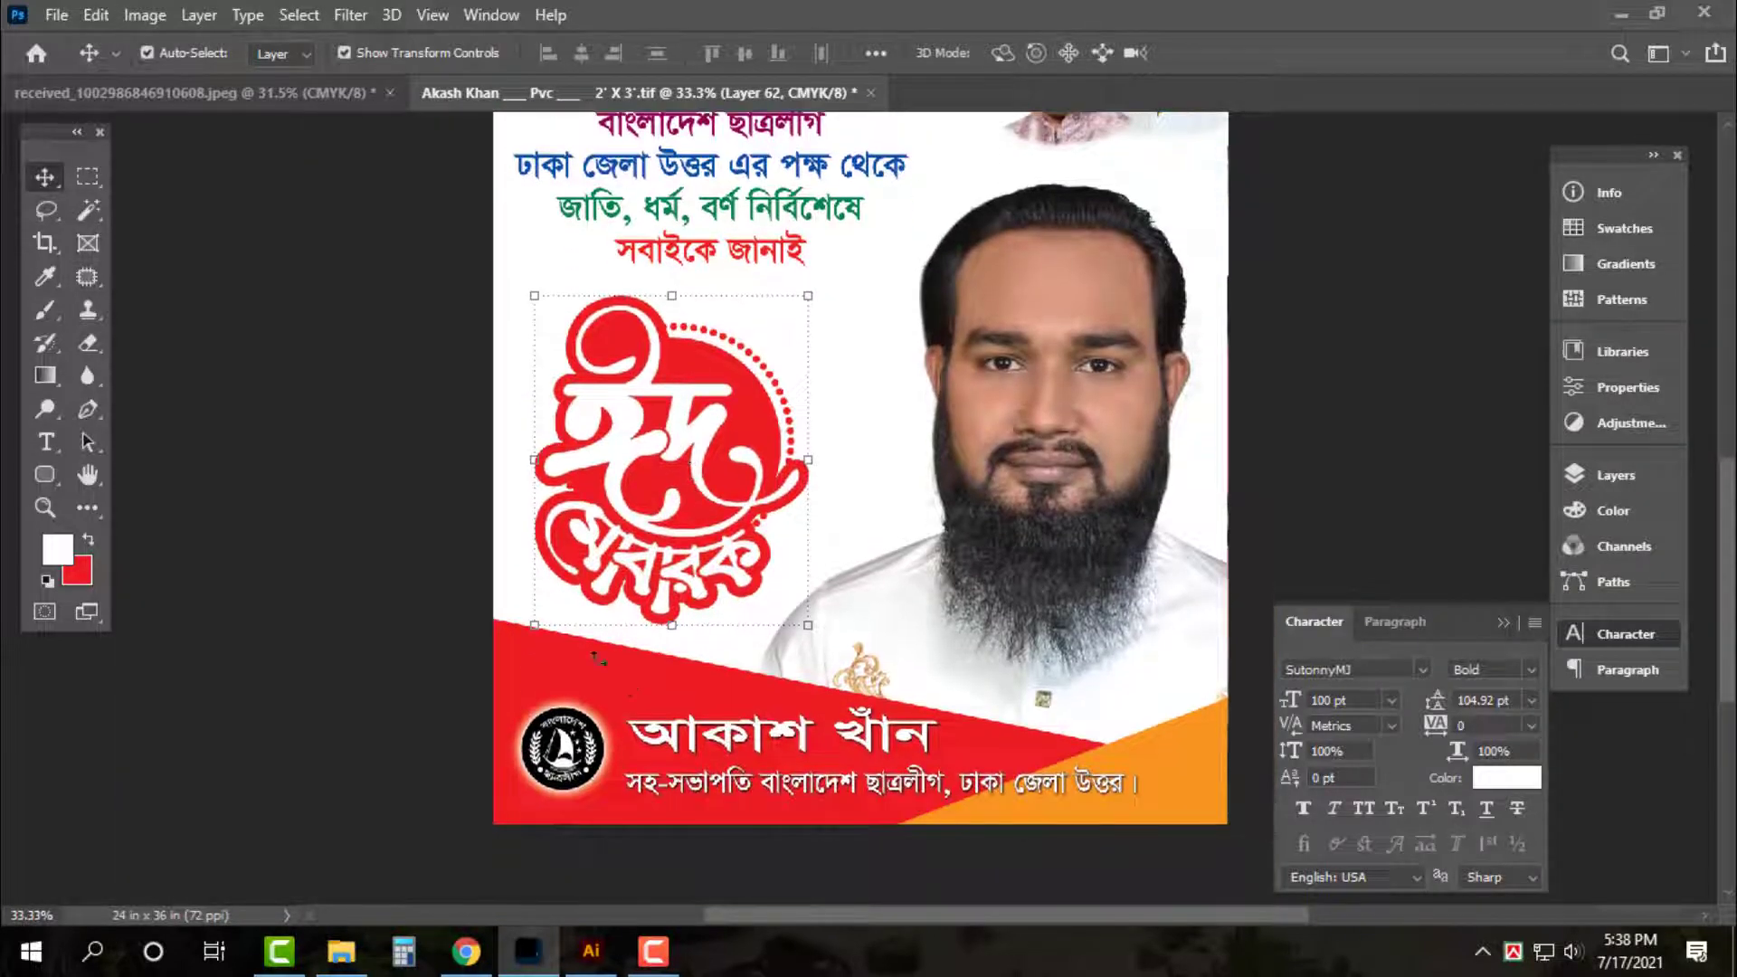
Fill the footer banner and the orange accent stripe with green
{"action": "left_click", "coordinate": [593, 671], "text": "ctrl"}
{"action": "left_click", "coordinate": [82, 573]}
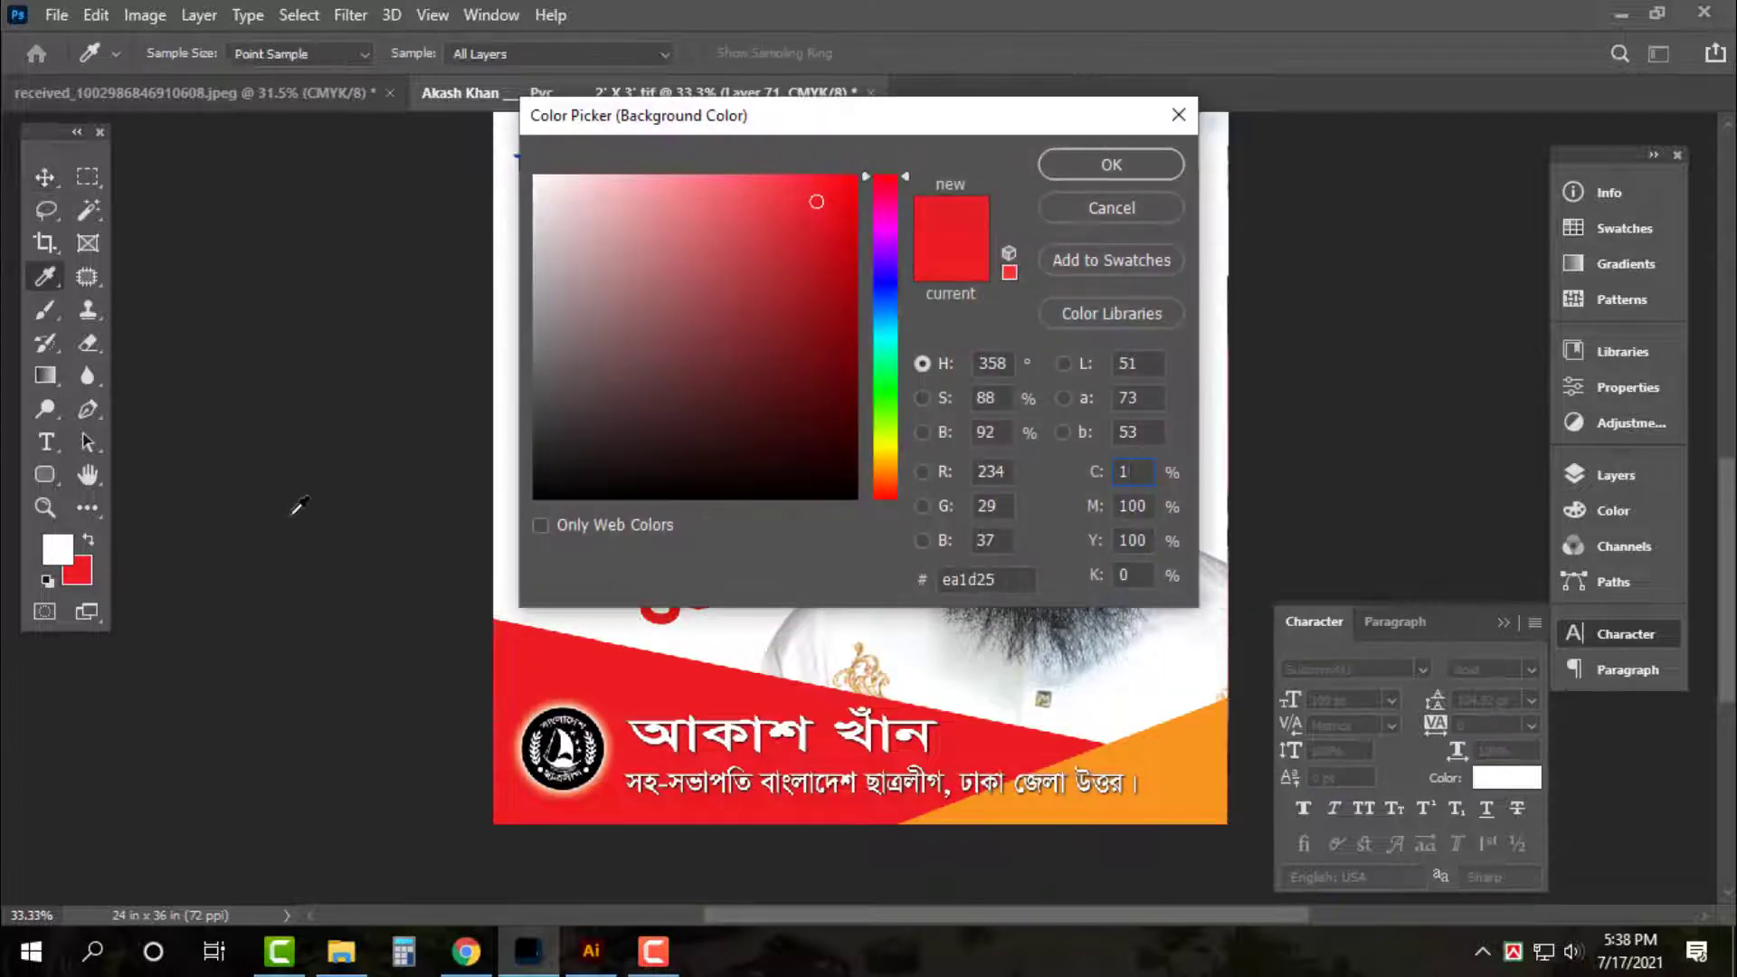
{"action": "type", "text": "00"}
{"action": "key", "text": "Tab"}
{"action": "type", "text": "0"}
{"action": "key", "text": "Return"}
{"action": "key", "text": "ctrl+0"}
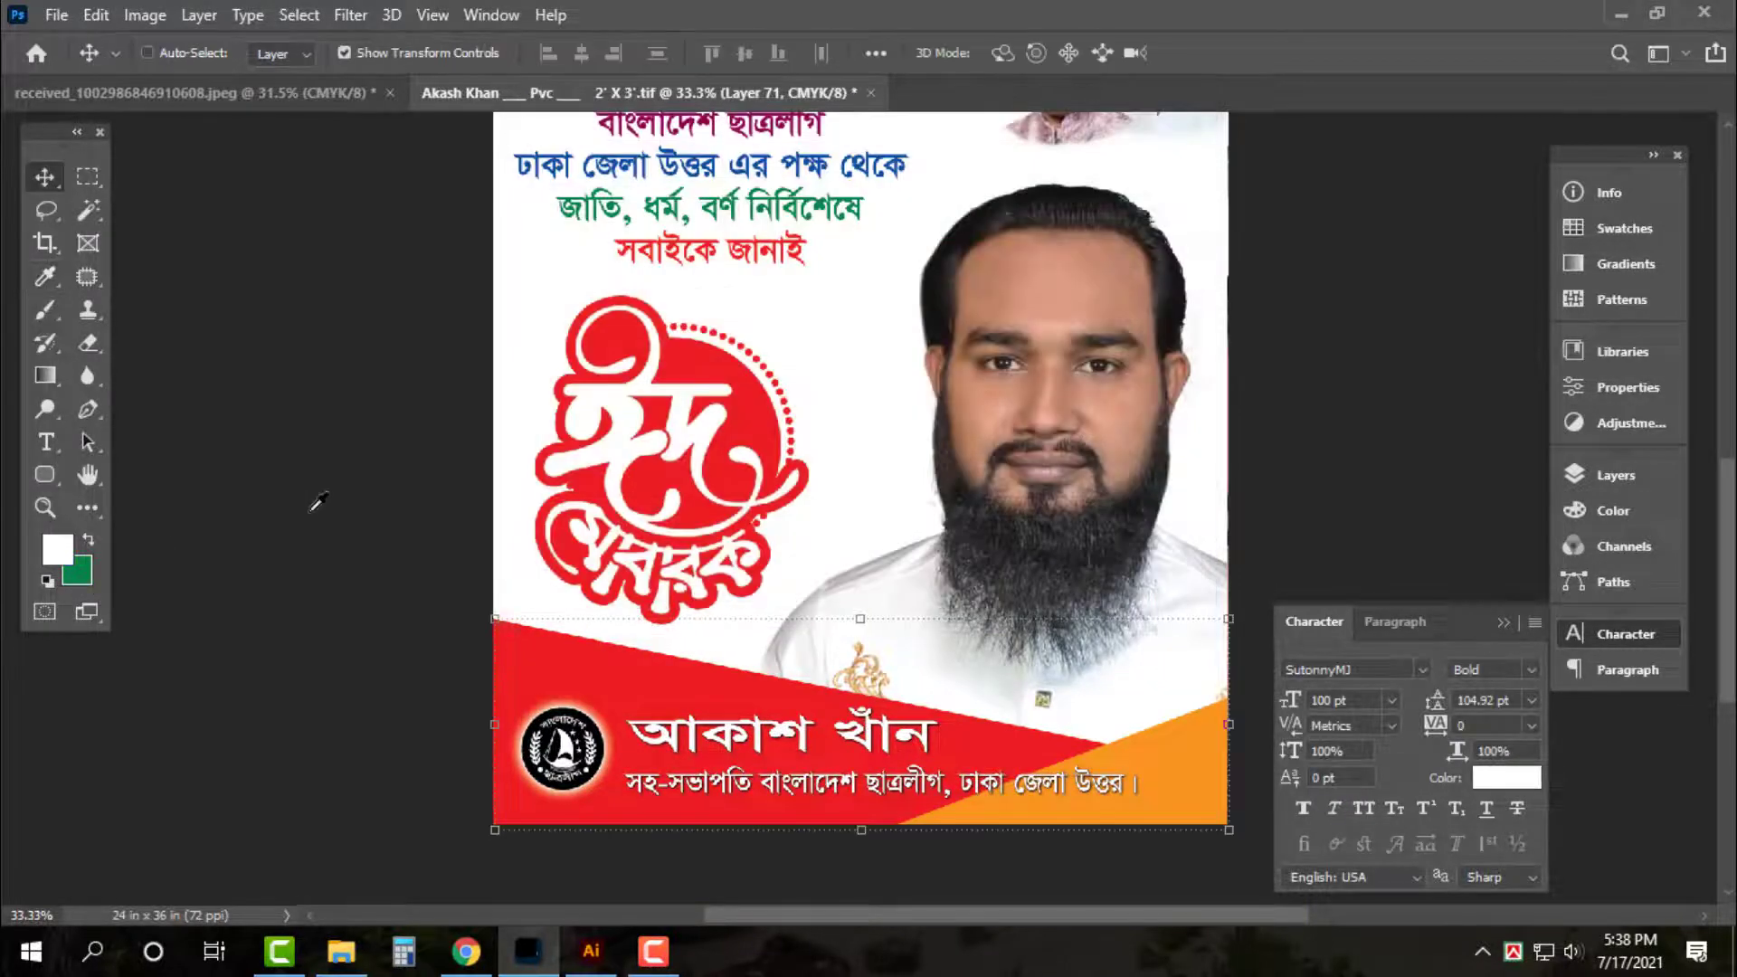
{"action": "key", "text": "ctrl+BackSpace"}
{"action": "left_click", "coordinate": [352, 522]}
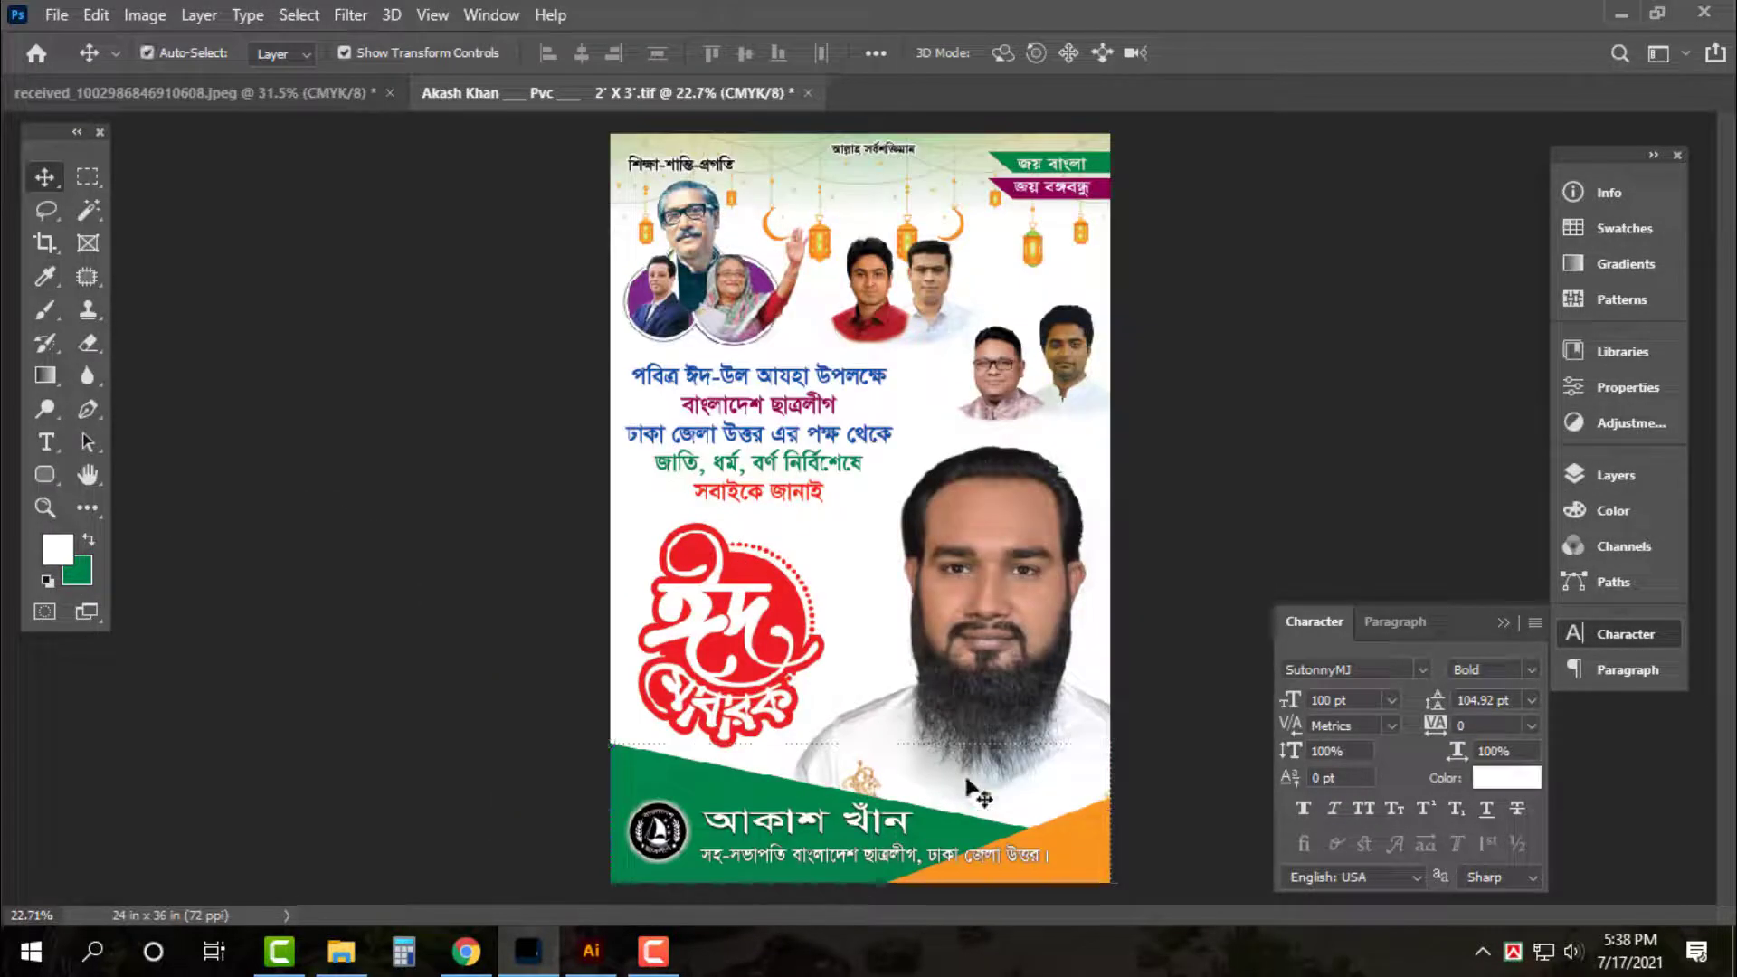
{"action": "key", "text": "ctrl+plus"}
{"action": "scroll", "coordinate": [1154, 776], "scroll_direction": "down", "scroll_amount": 3}
{"action": "left_click", "coordinate": [1132, 744]}
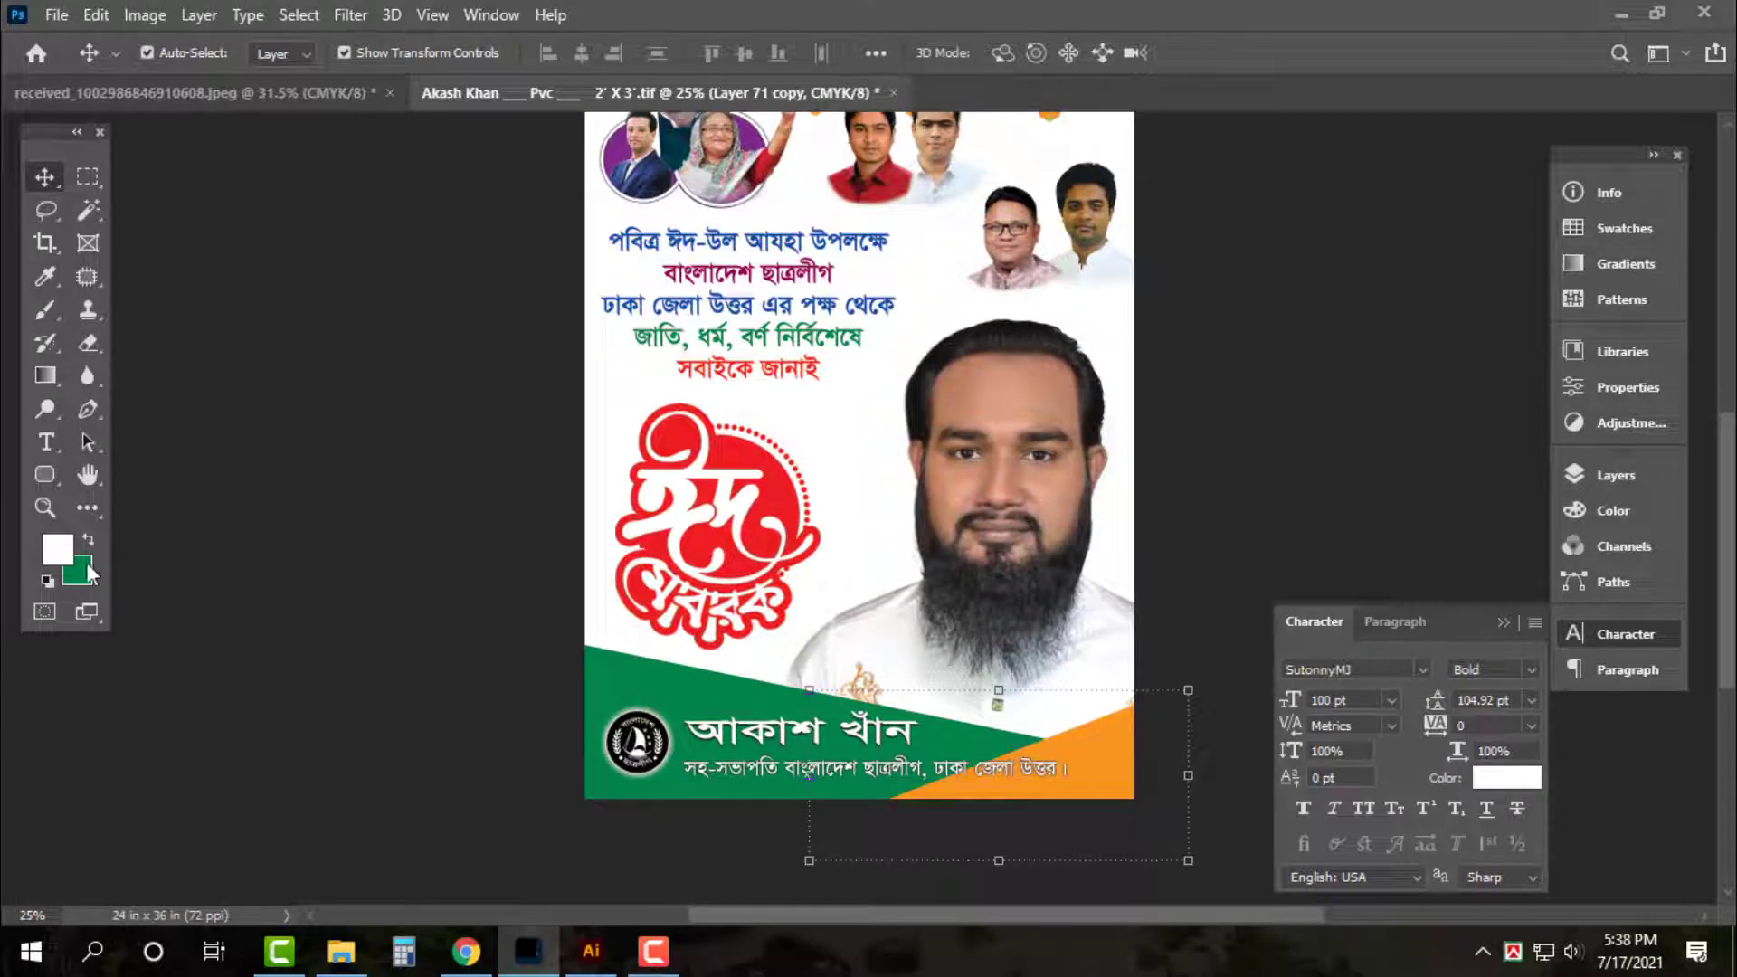
{"action": "key", "text": "ctrl+shift+BackSpace"}
Darken the green (value 50) and refill the footer banner with it
{"action": "left_click", "coordinate": [602, 658]}
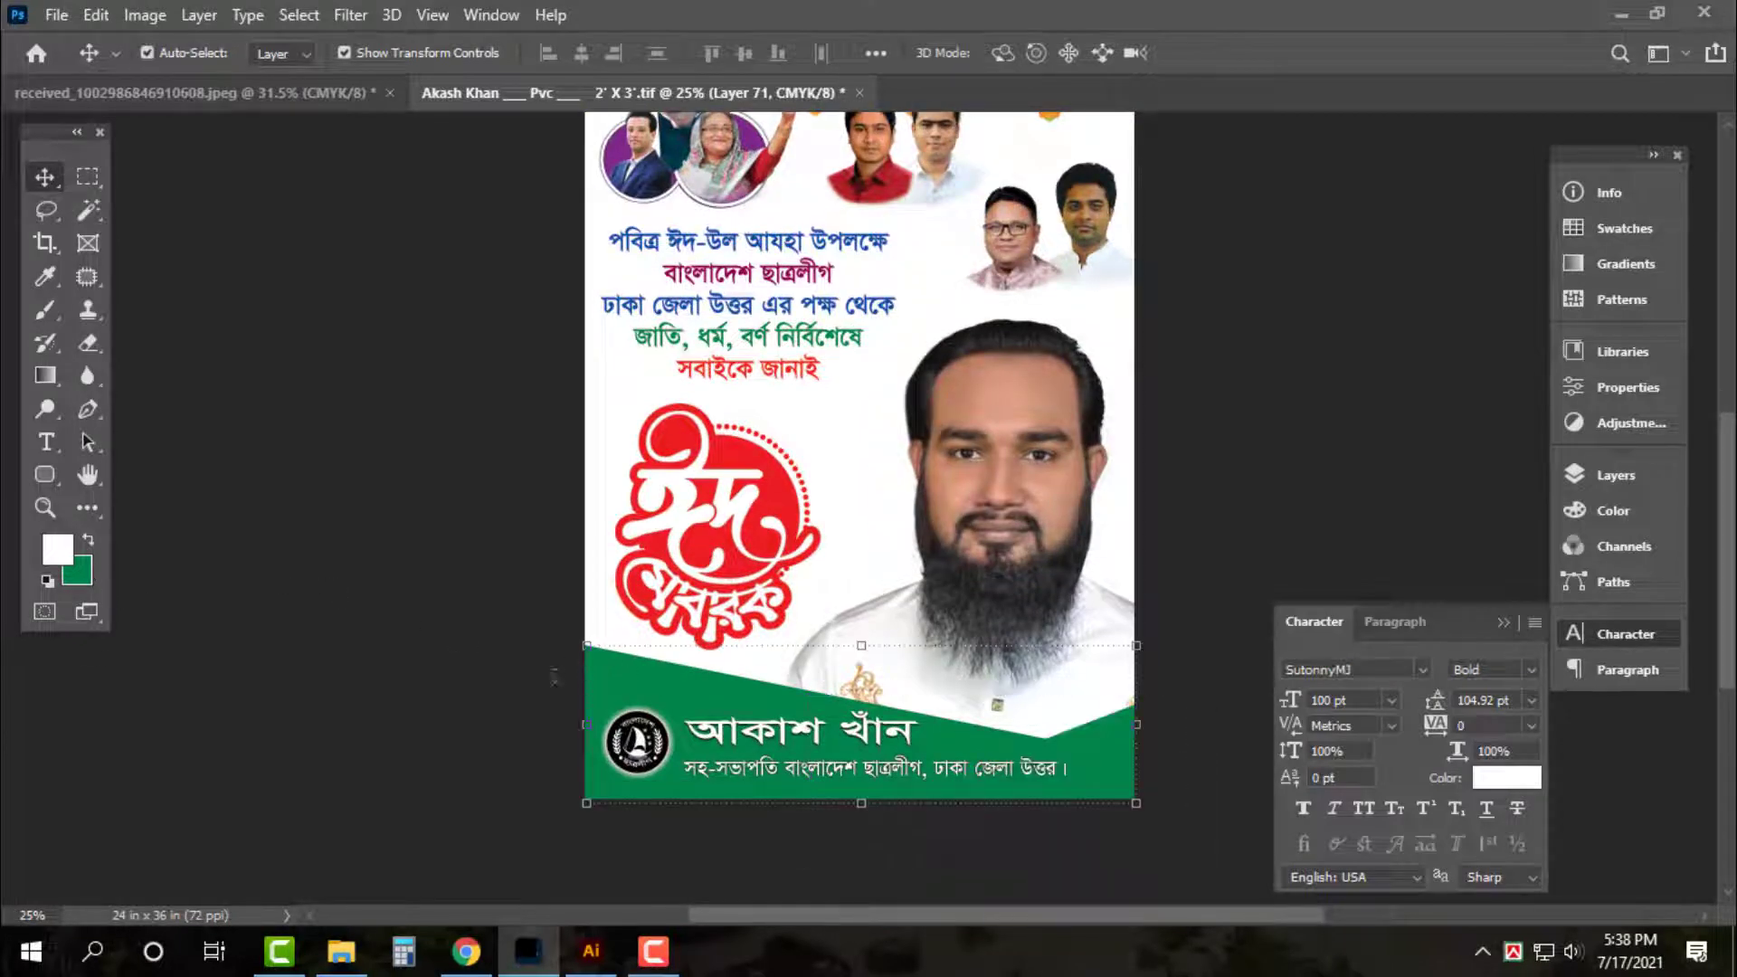
{"action": "left_click", "coordinate": [81, 575]}
{"action": "type", "text": "5"}
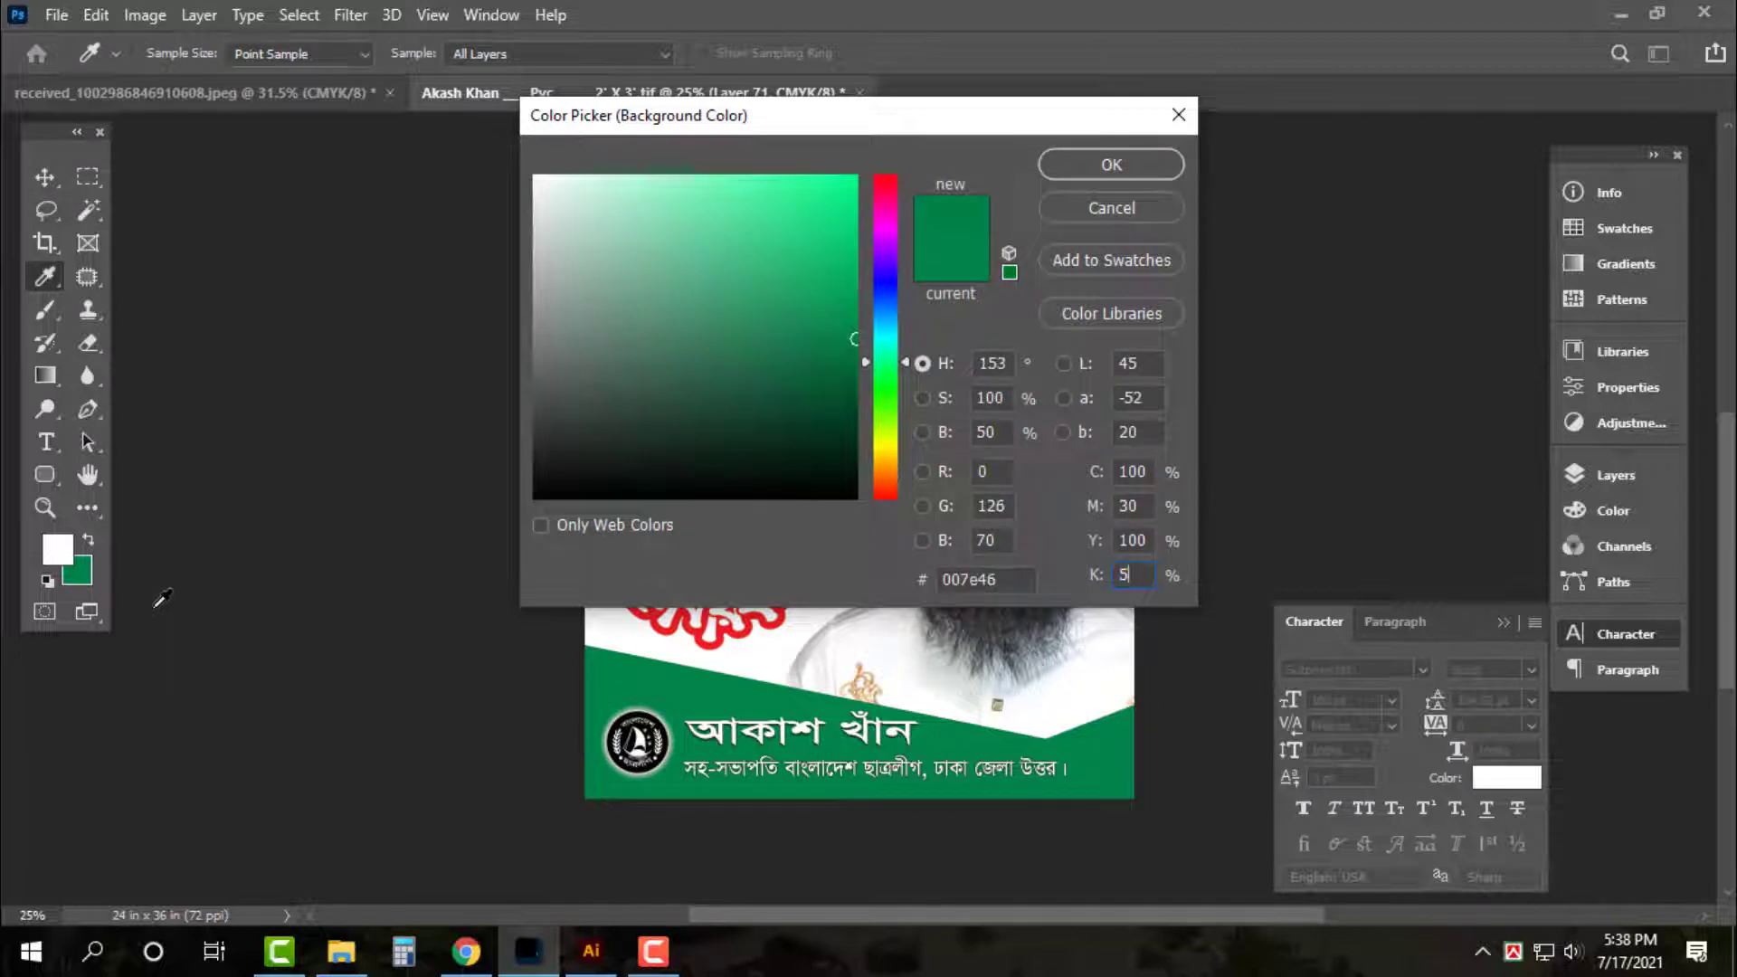
{"action": "type", "text": "0"}
{"action": "key", "text": "Return"}
{"action": "key", "text": "ctrl+shift+BackSpace"}
{"action": "key", "text": "ctrl+0"}
{"action": "left_click", "coordinate": [302, 598]}
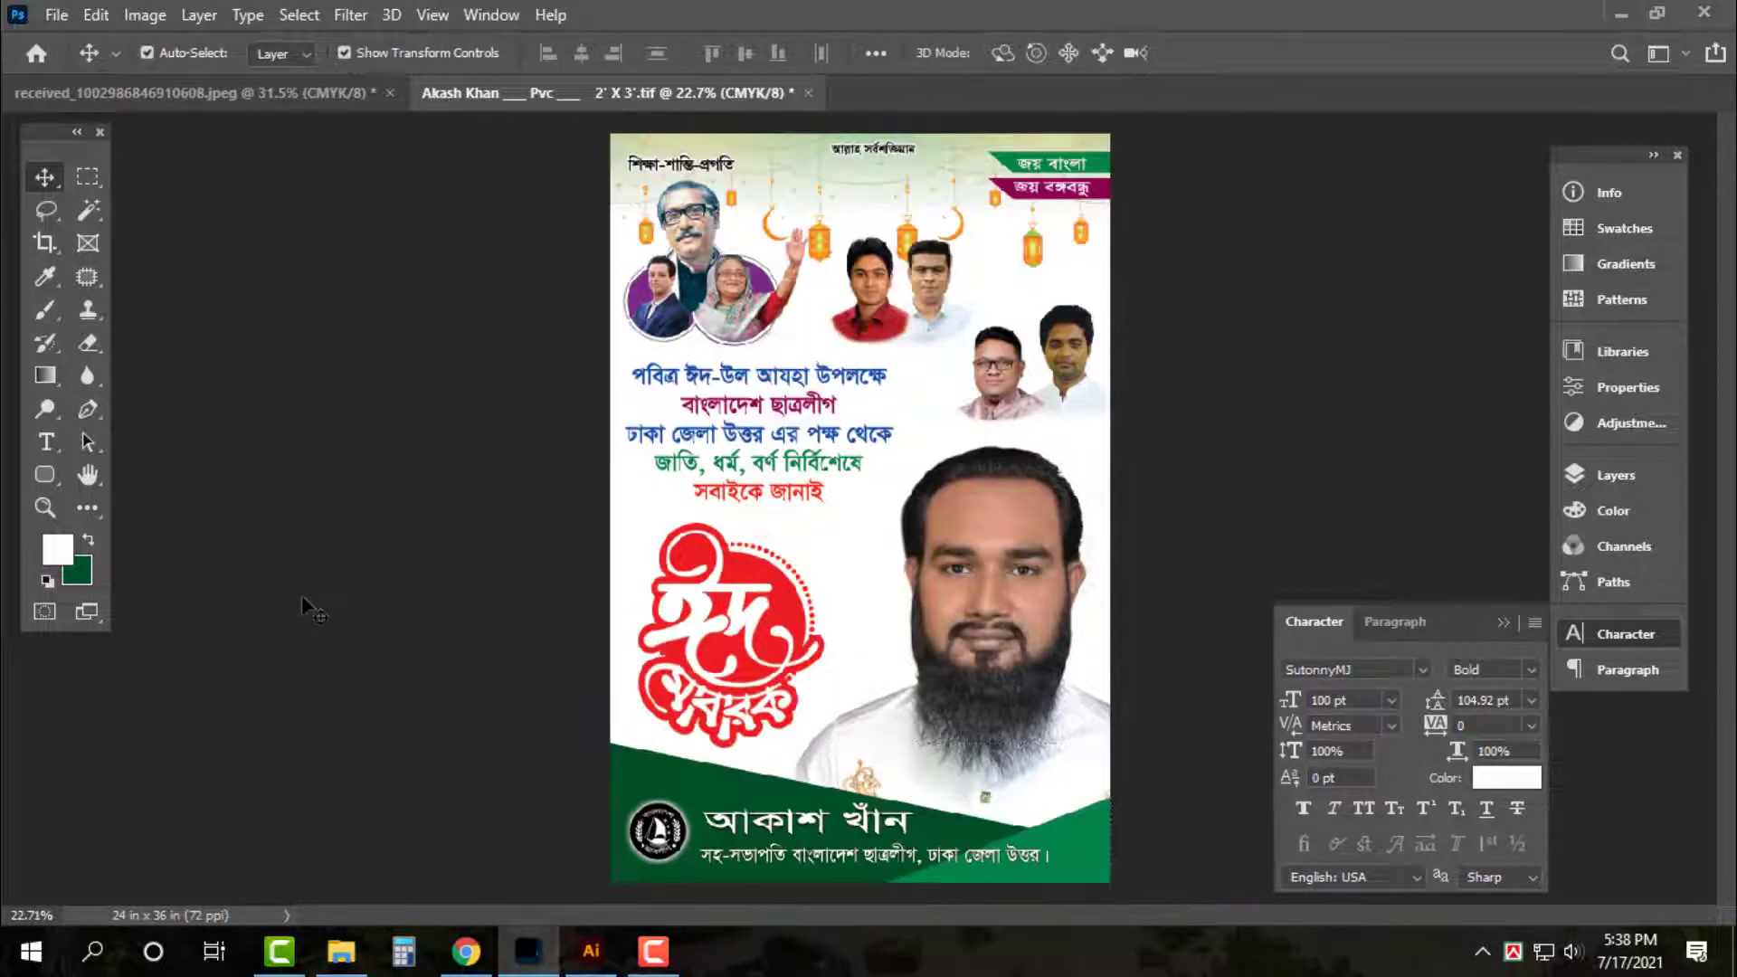
{"action": "key", "text": "c"}
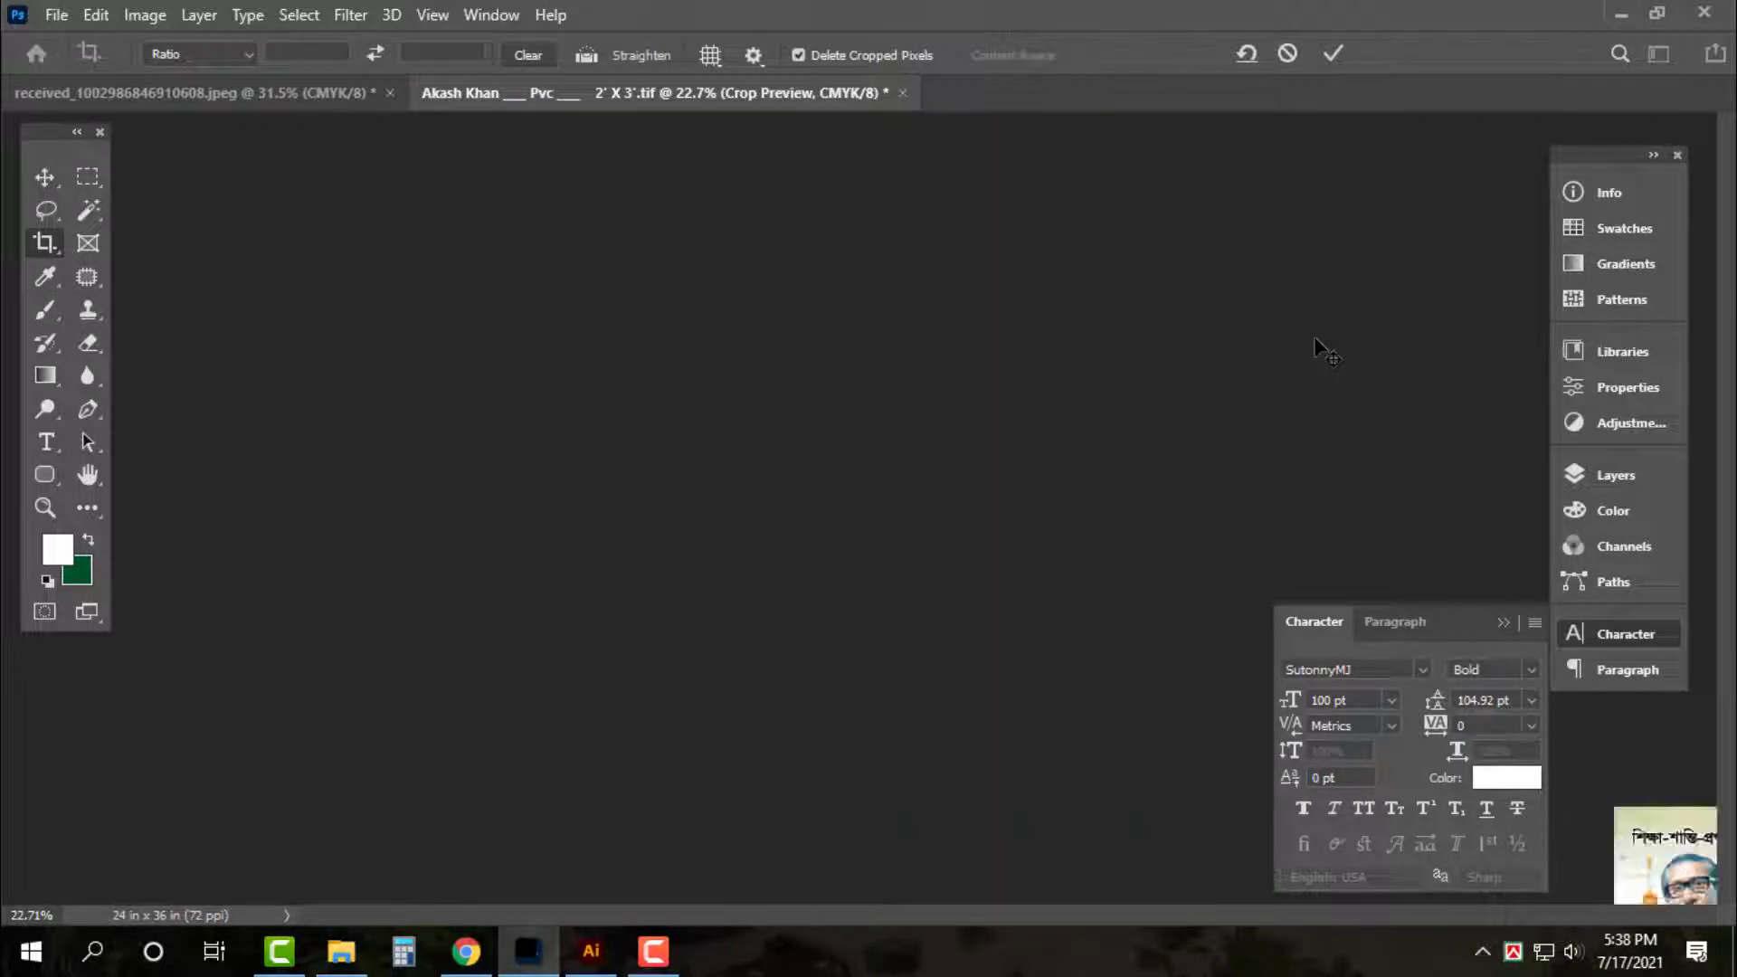
{"action": "key", "text": "v"}
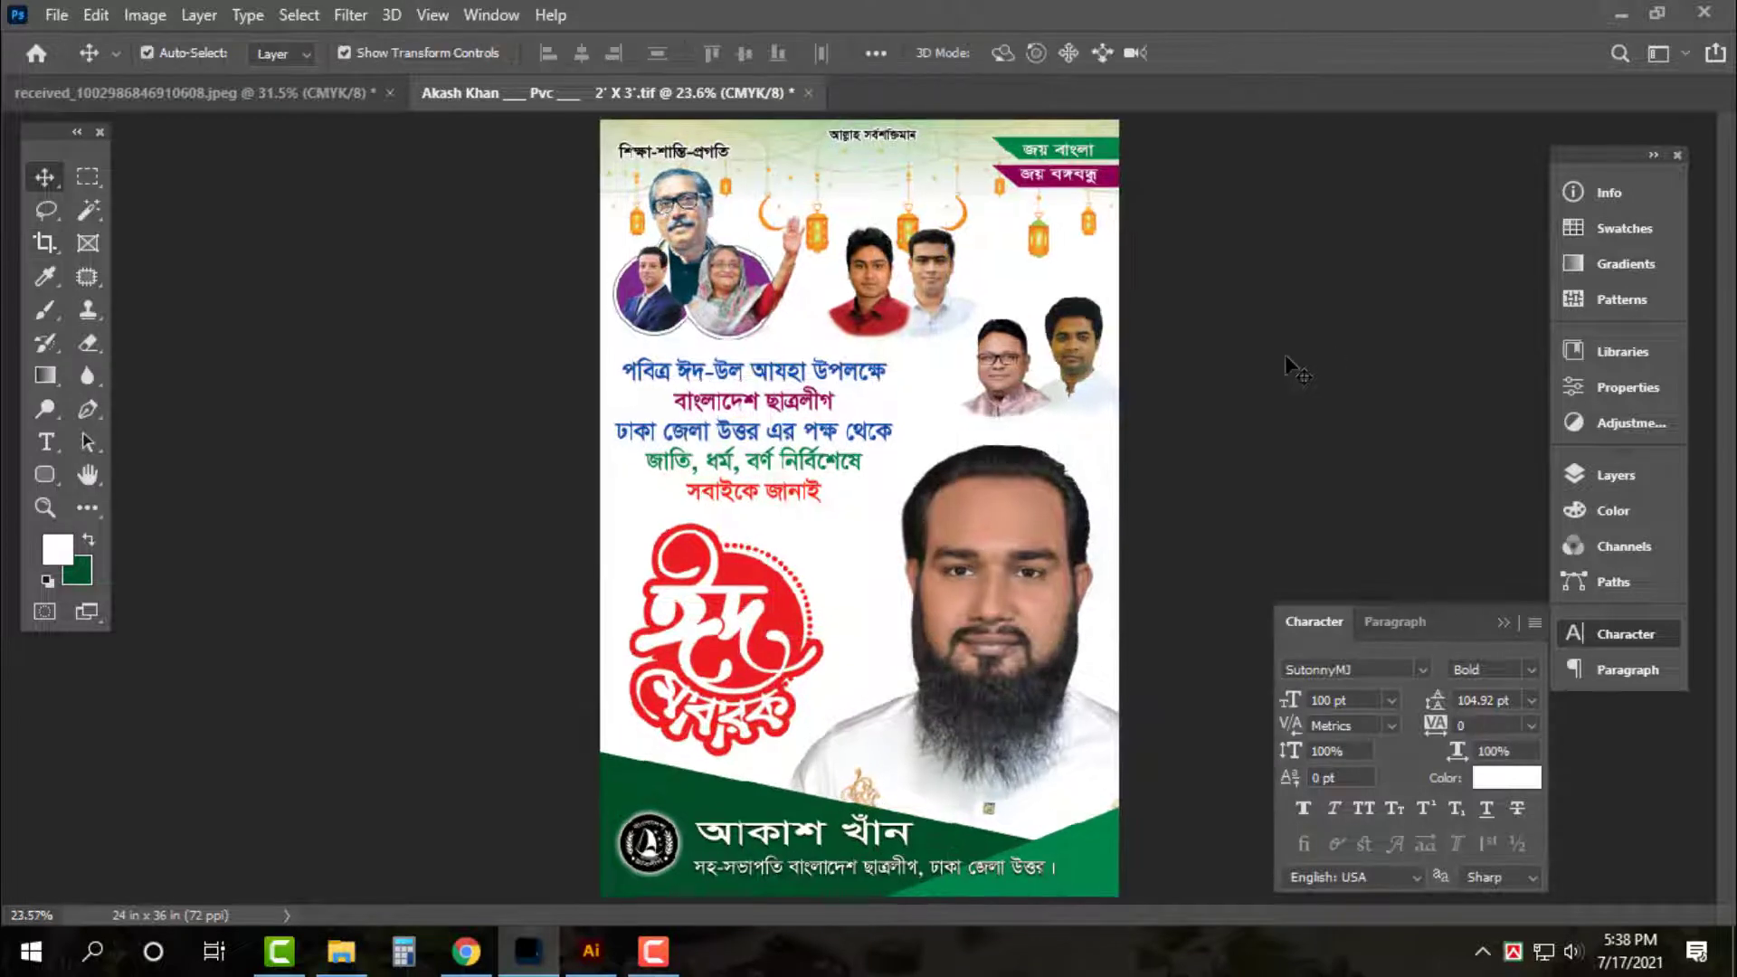
{"action": "key", "text": "ctrl+plus"}
{"action": "key", "text": "ctrl+plus"}
{"action": "key", "text": "ctrl+plus"}
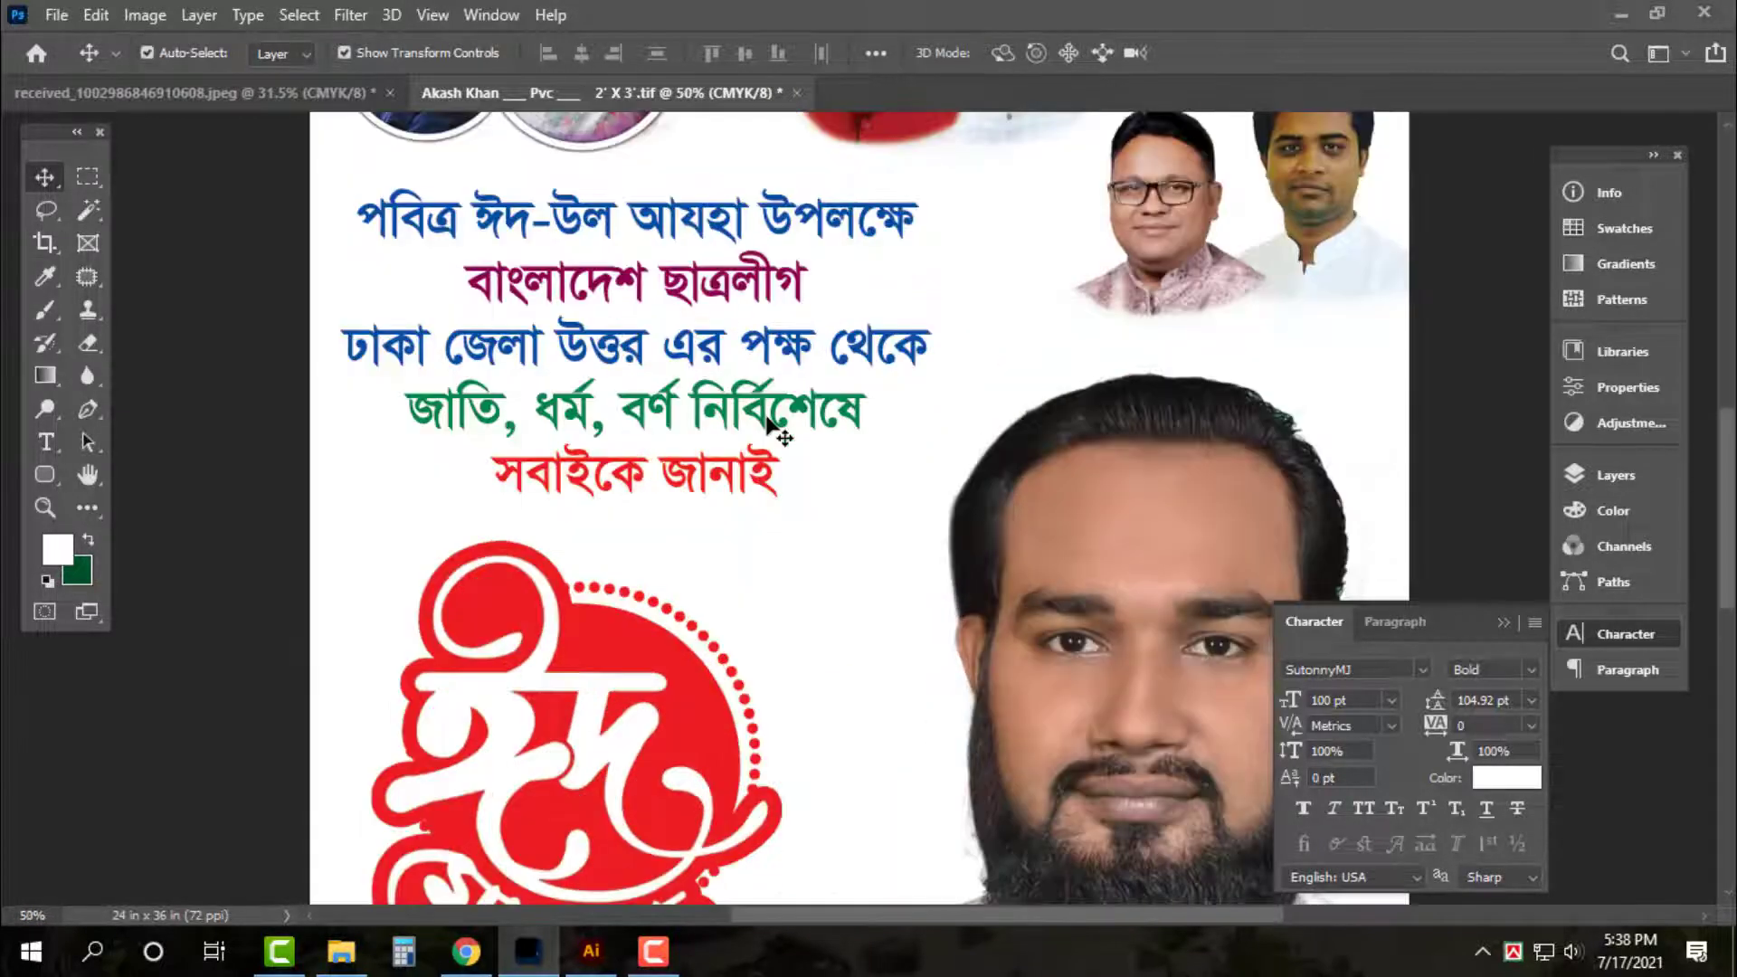
Add a black drop shadow to the Bengali greeting: opacity 21%, distance 7, size 13, spread 0
{"action": "left_click", "coordinate": [767, 408]}
{"action": "left_click", "coordinate": [1646, 480]}
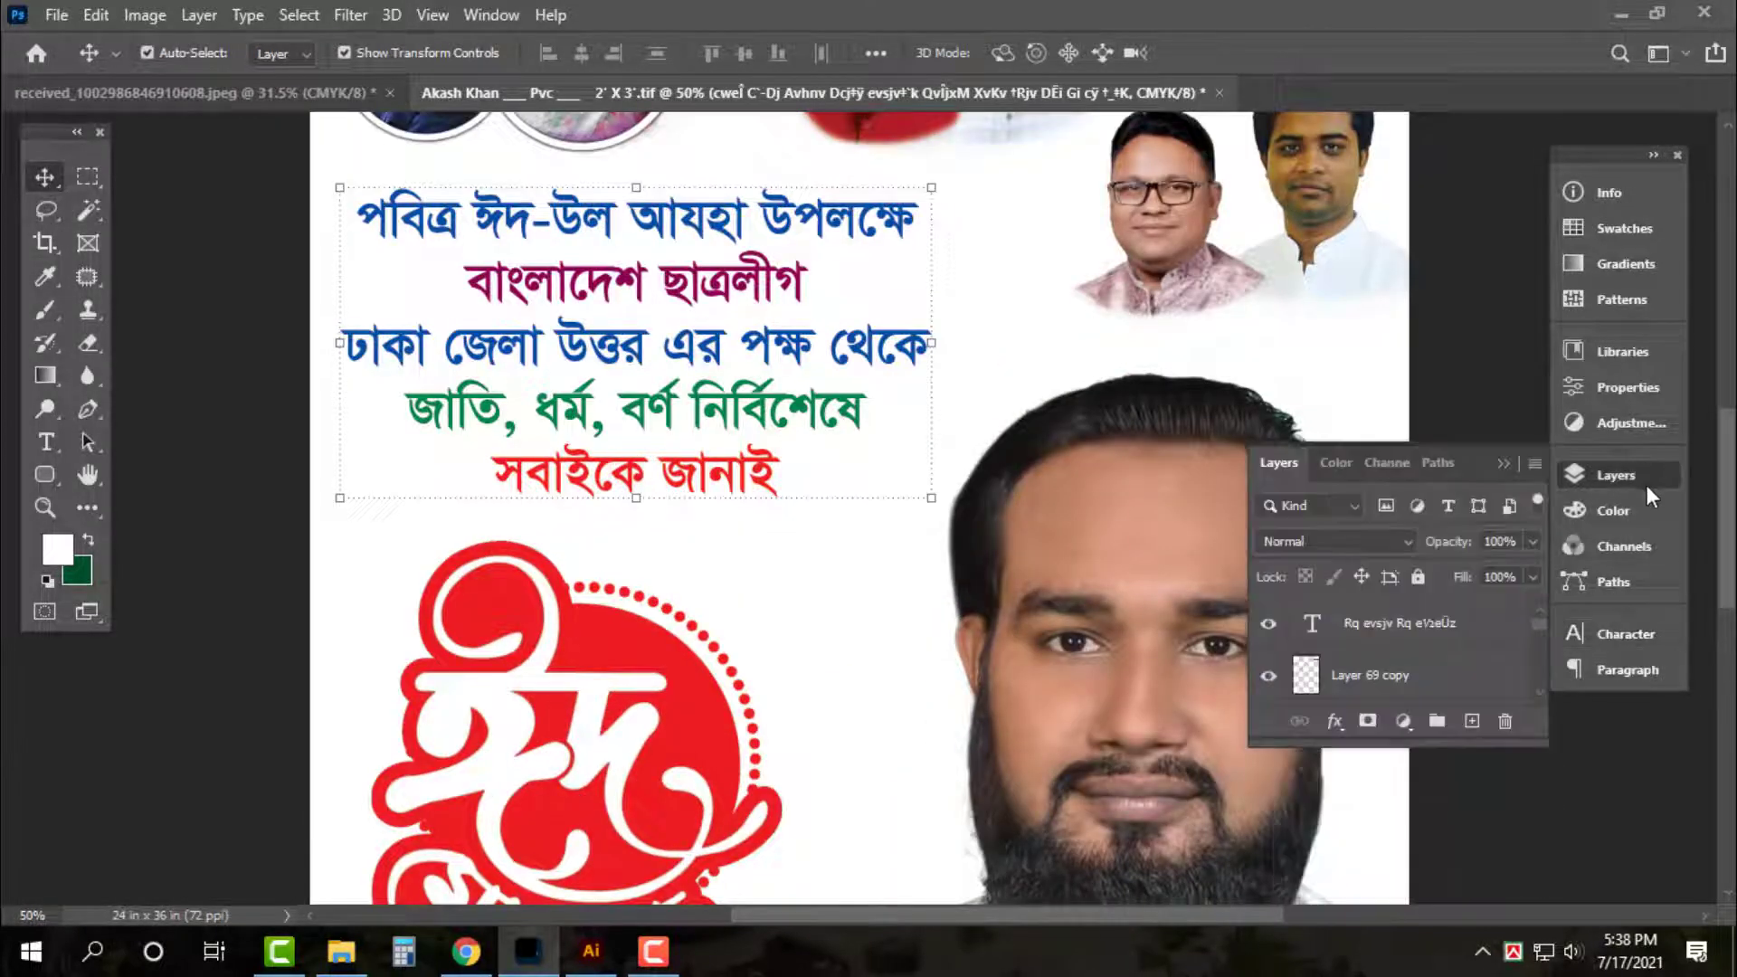
{"action": "left_click", "coordinate": [1481, 355]}
{"action": "left_click", "coordinate": [919, 353]}
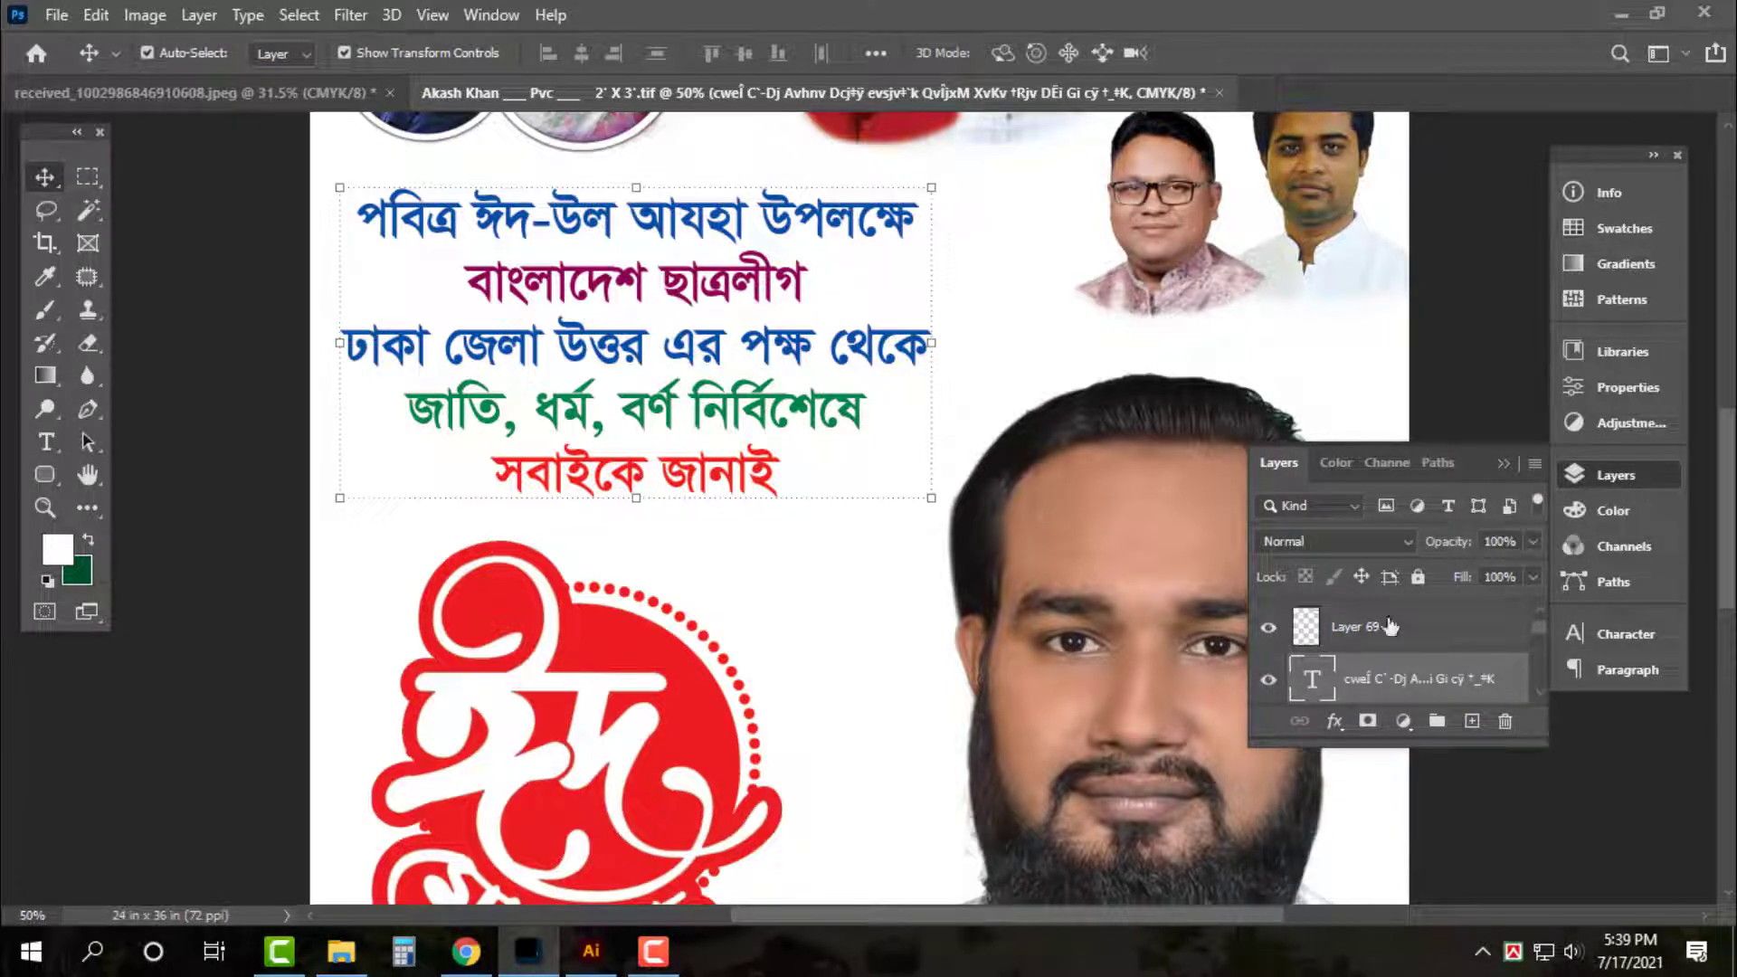
{"action": "double_click", "coordinate": [1459, 679]}
{"action": "left_click", "coordinate": [914, 579]}
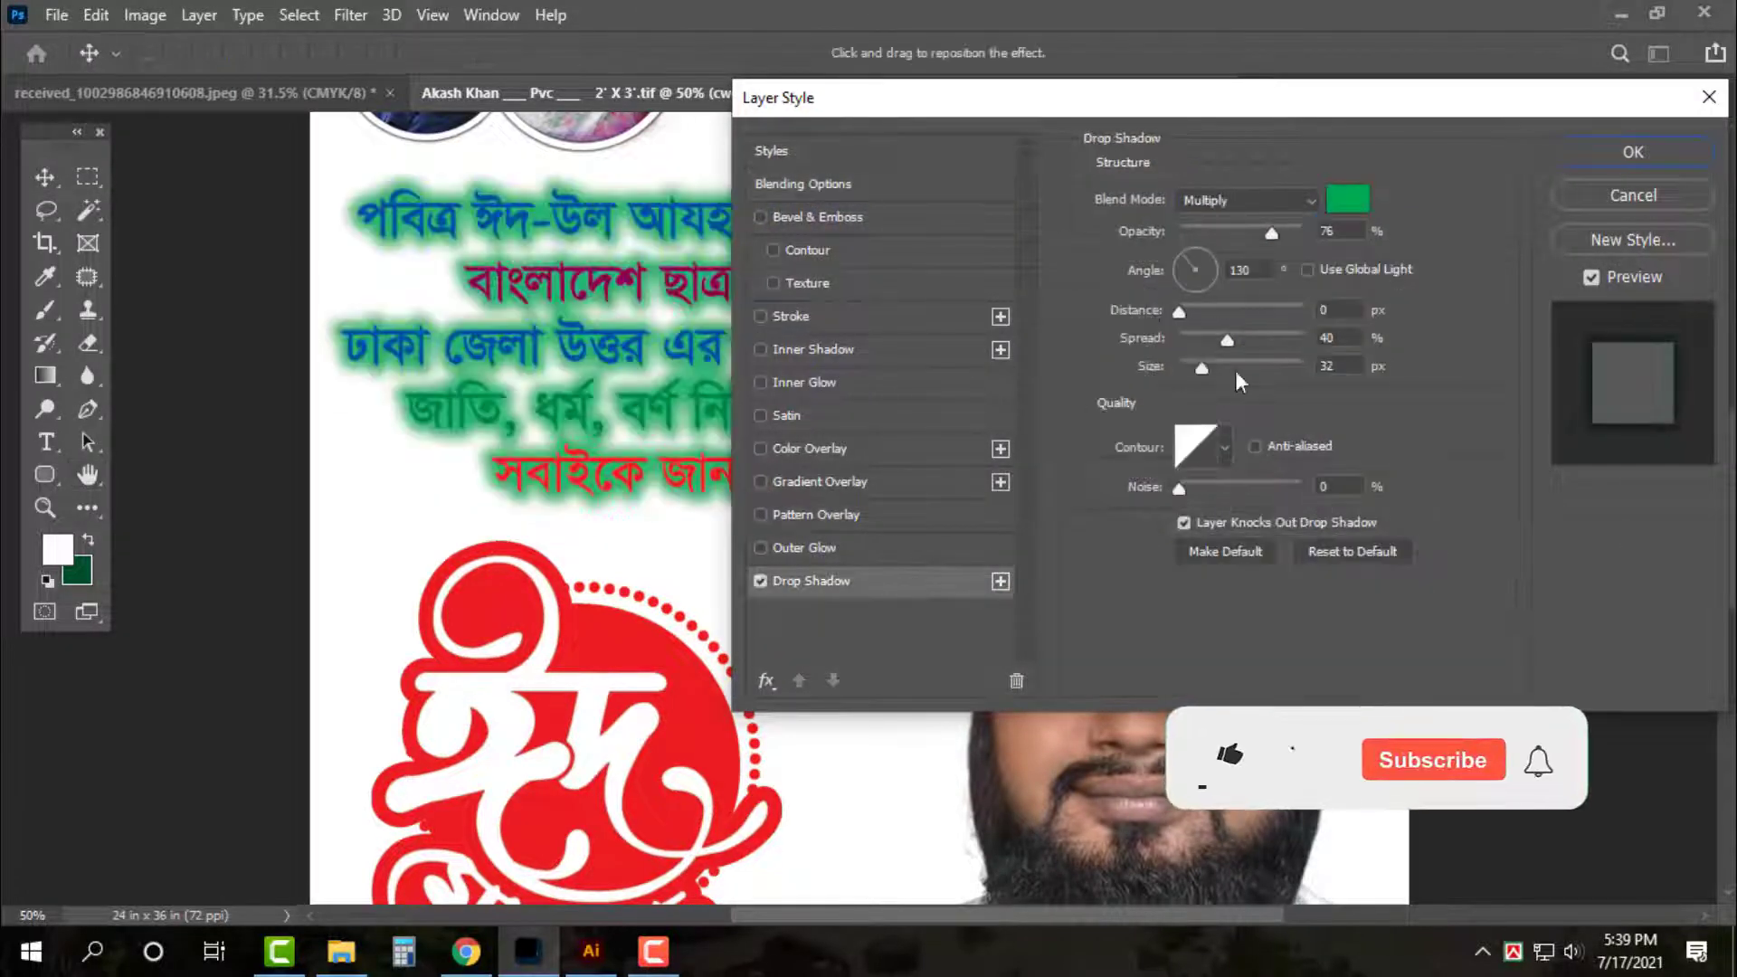
{"action": "left_click_drag", "start_coordinate": [1213, 339], "coordinate": [1178, 340]}
{"action": "left_click", "coordinate": [1347, 200]}
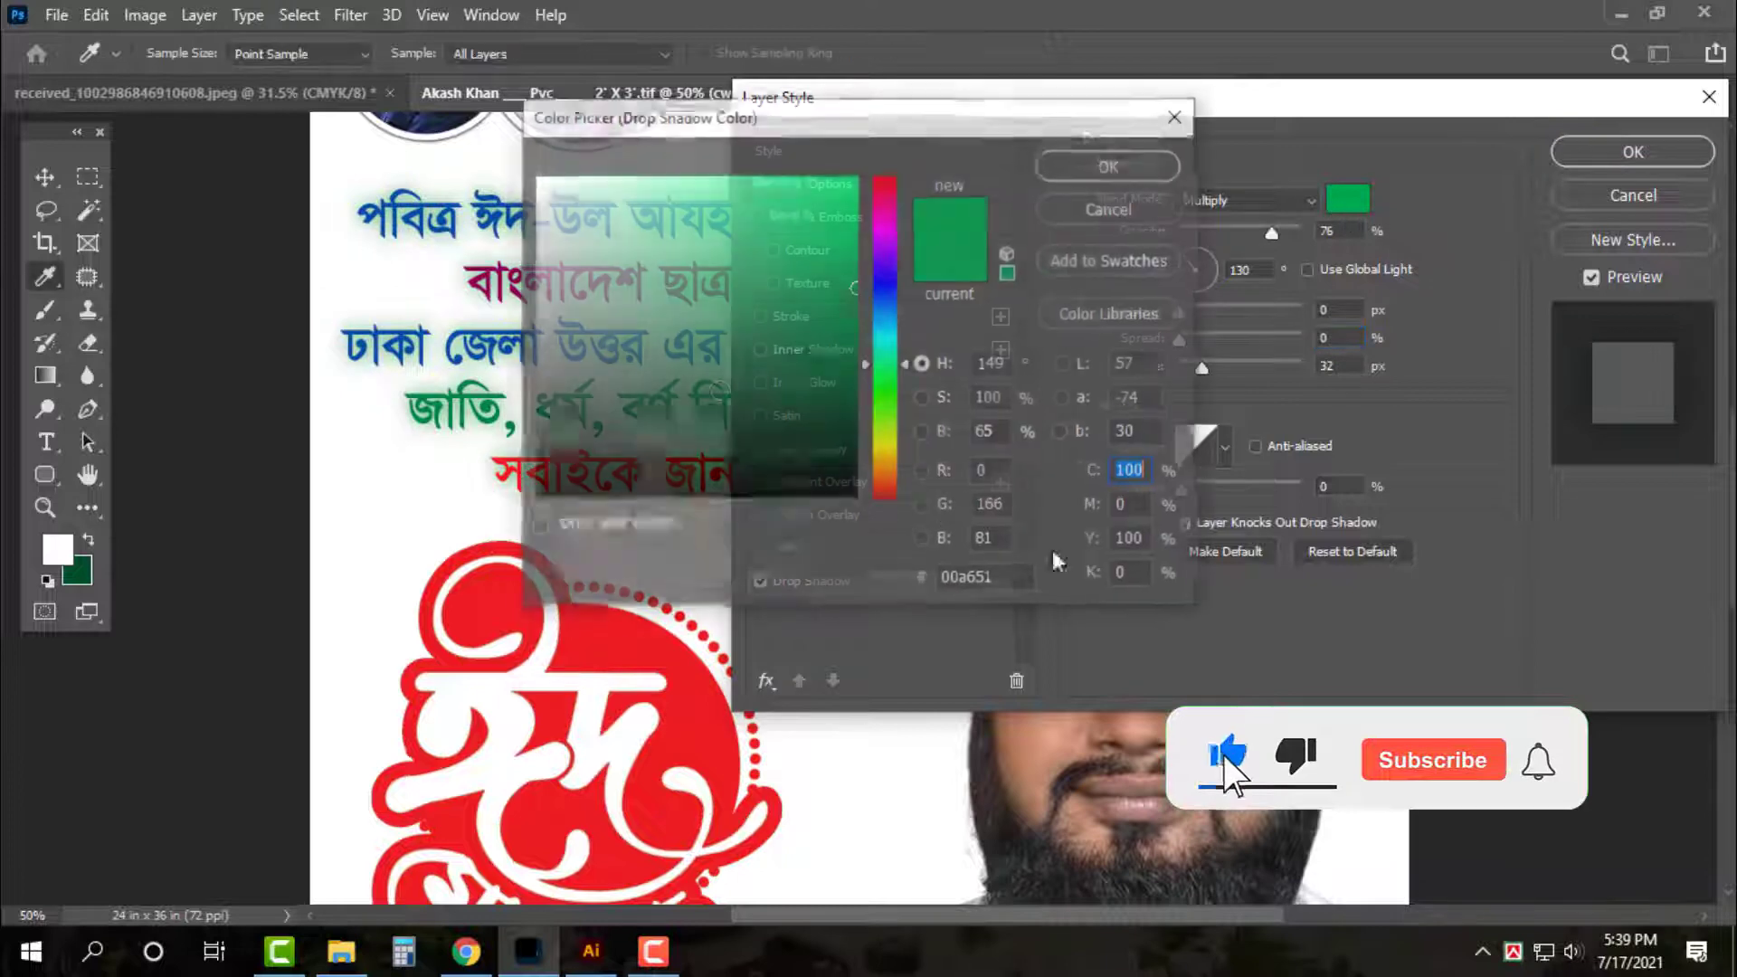
{"action": "left_click_drag", "start_coordinate": [828, 470], "coordinate": [1004, 609]}
{"action": "key", "text": "Return"}
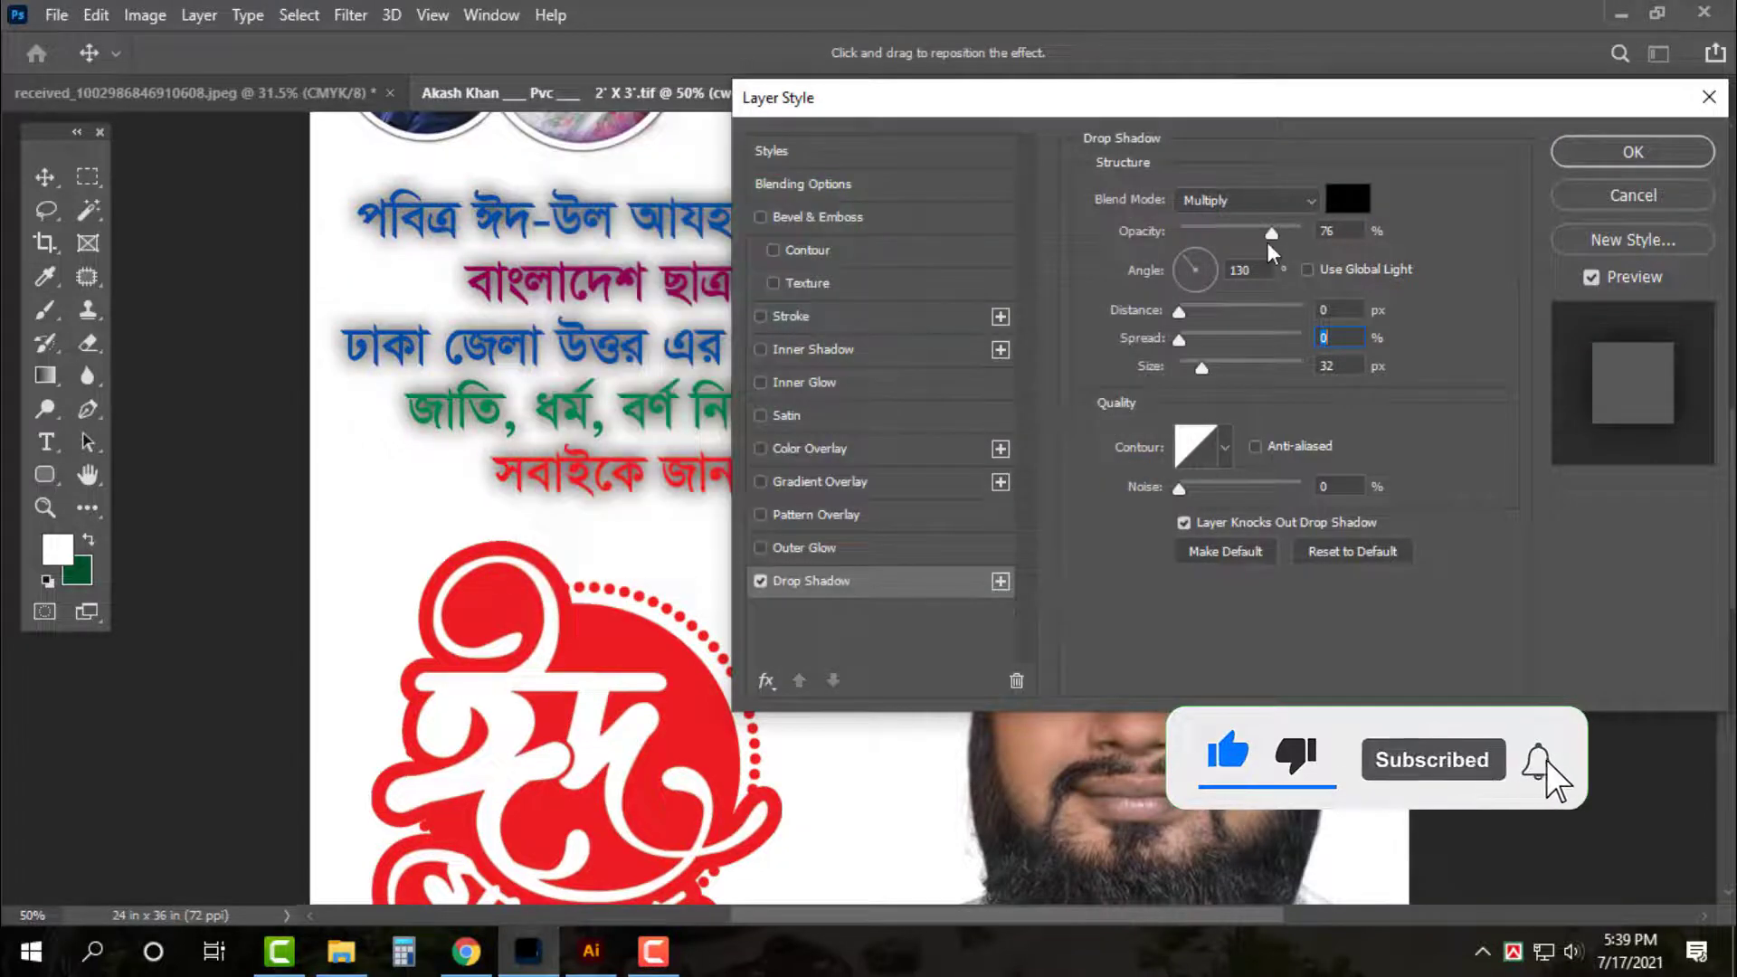
{"action": "left_click_drag", "start_coordinate": [1268, 237], "coordinate": [1233, 234]}
{"action": "left_click_drag", "start_coordinate": [1202, 367], "coordinate": [1193, 366]}
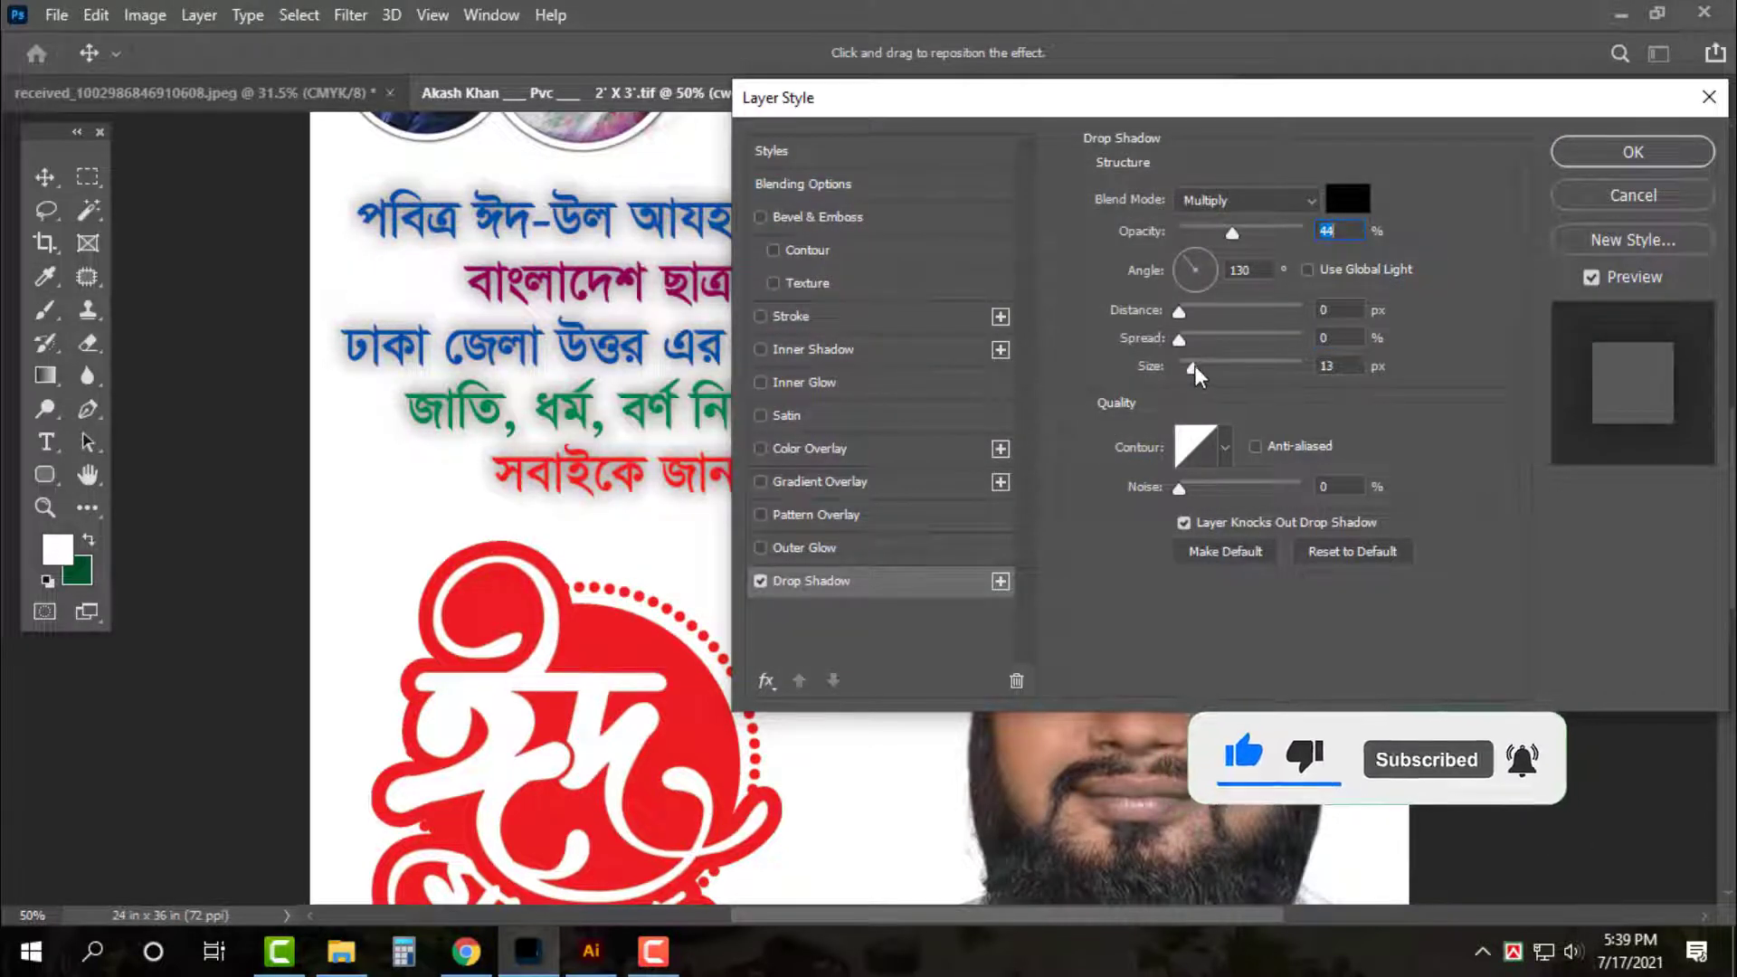
{"action": "left_click_drag", "start_coordinate": [639, 240], "coordinate": [643, 245]}
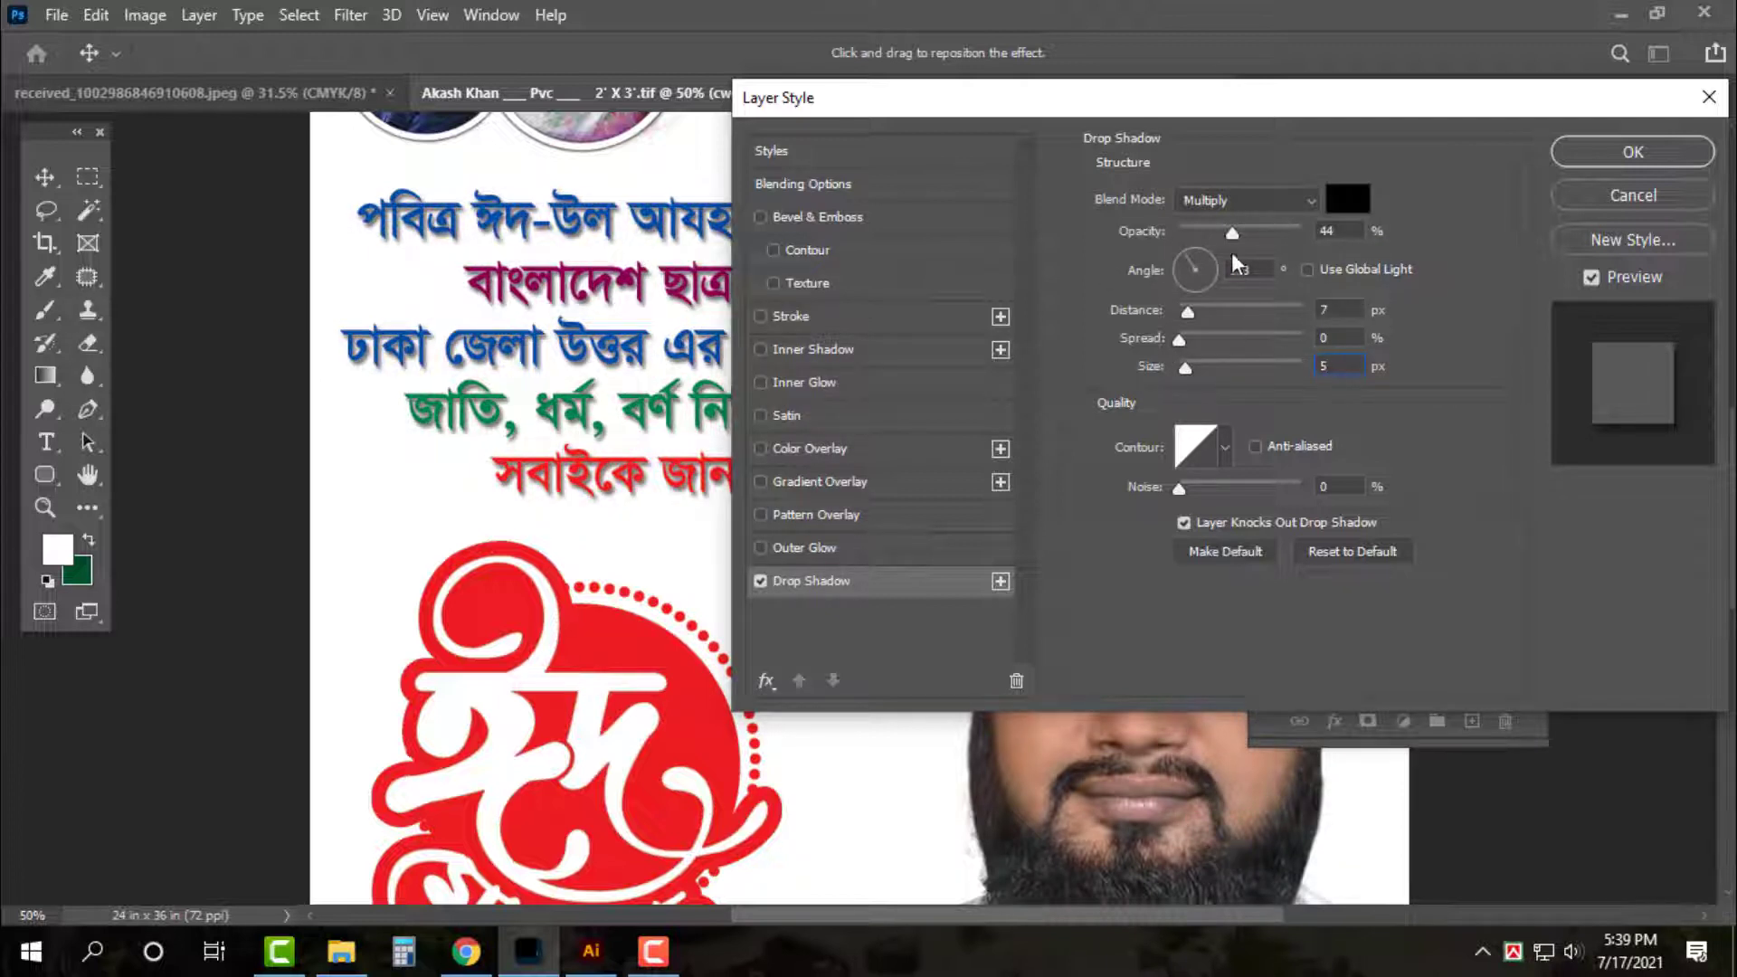
{"action": "left_click_drag", "start_coordinate": [1215, 232], "coordinate": [1200, 233]}
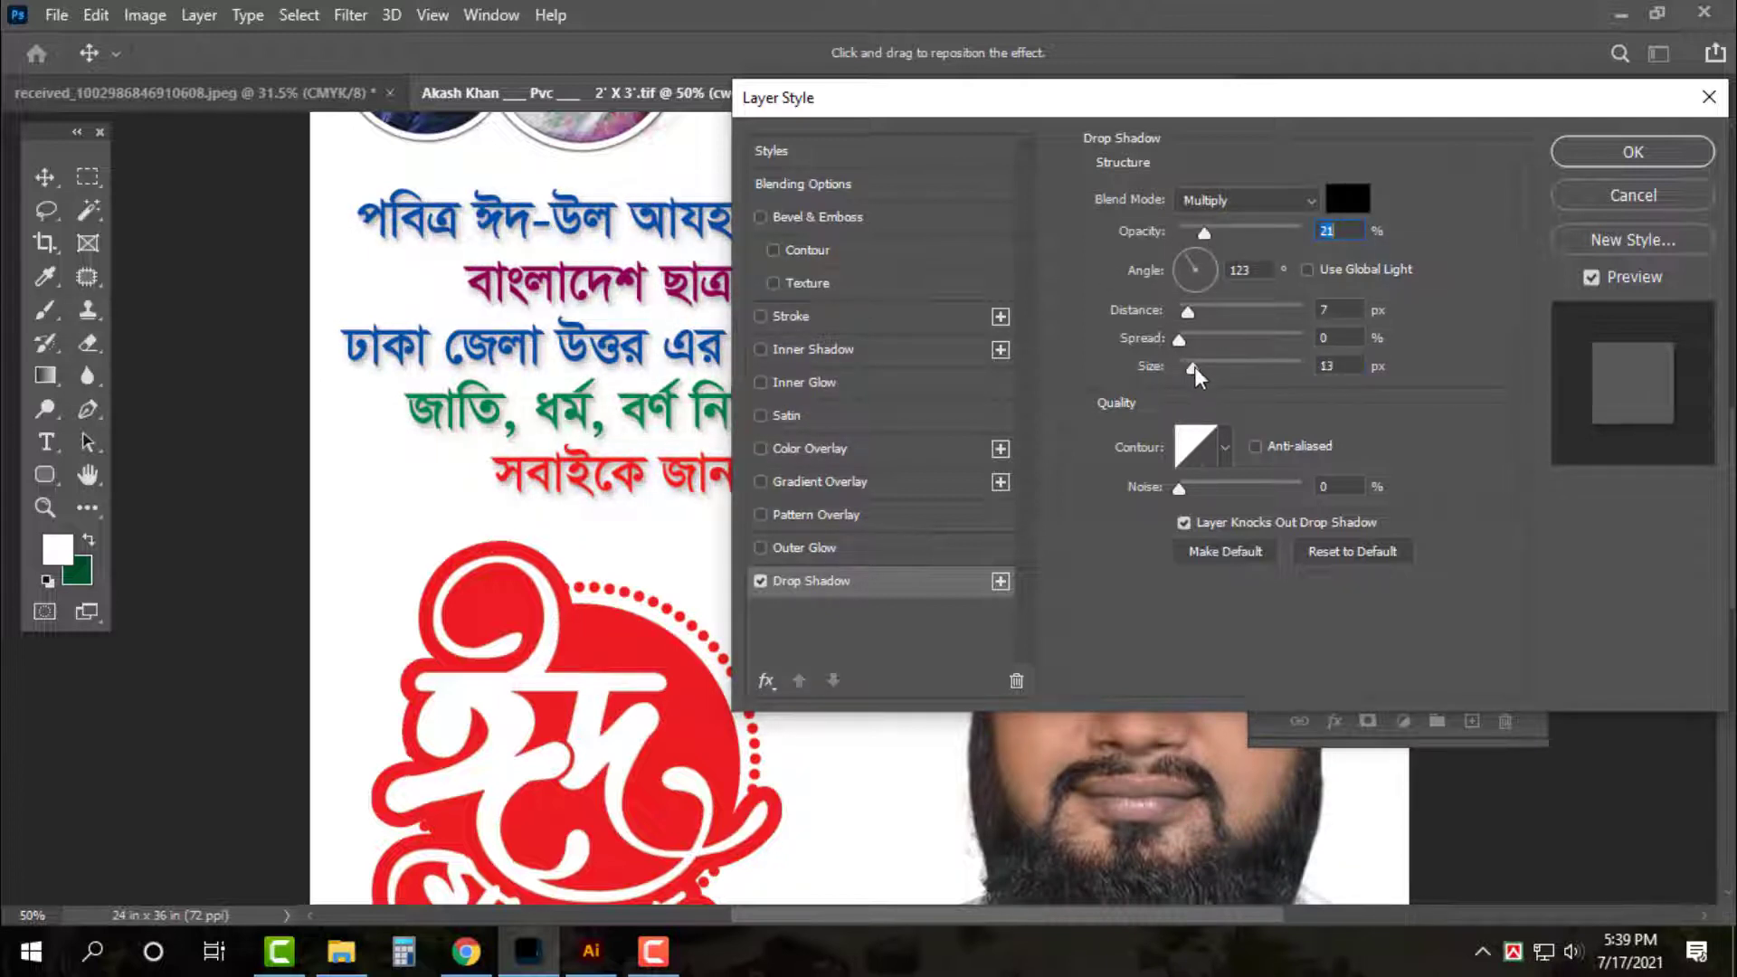
Add a 5 px white stroke to the greeting text and apply the layer styles
{"action": "left_click", "coordinate": [977, 318]}
{"action": "key", "text": "Tab"}
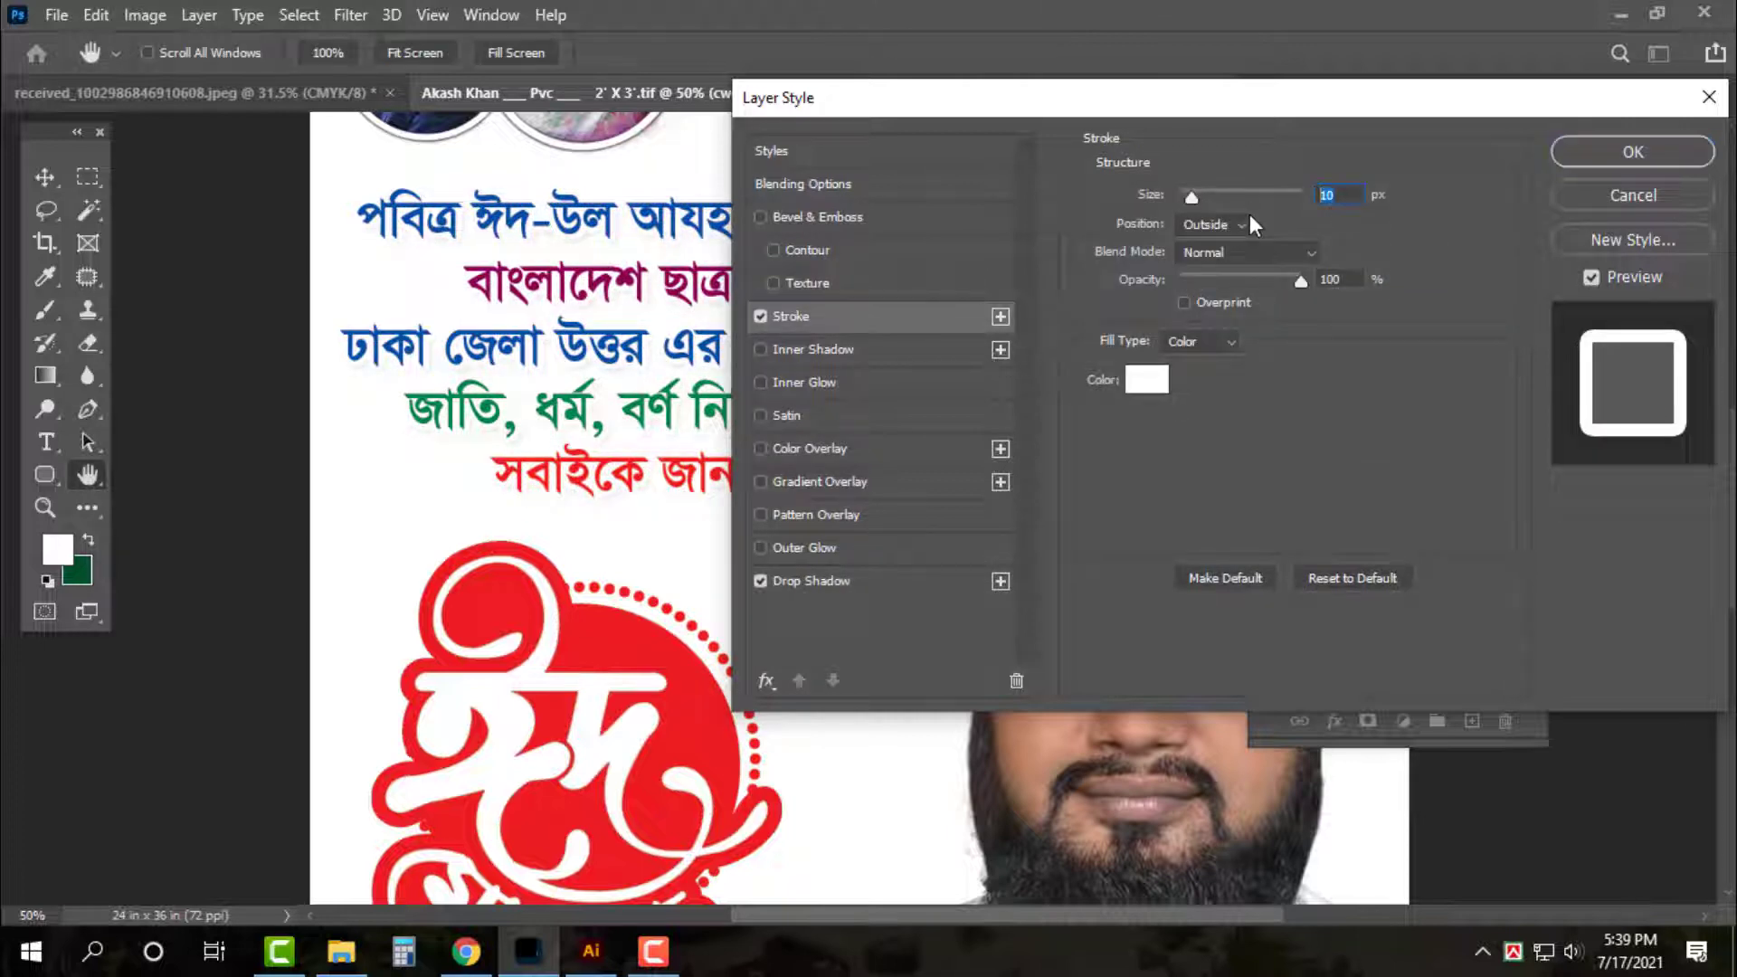
{"action": "type", "text": "5"}
{"action": "key", "text": "Return"}
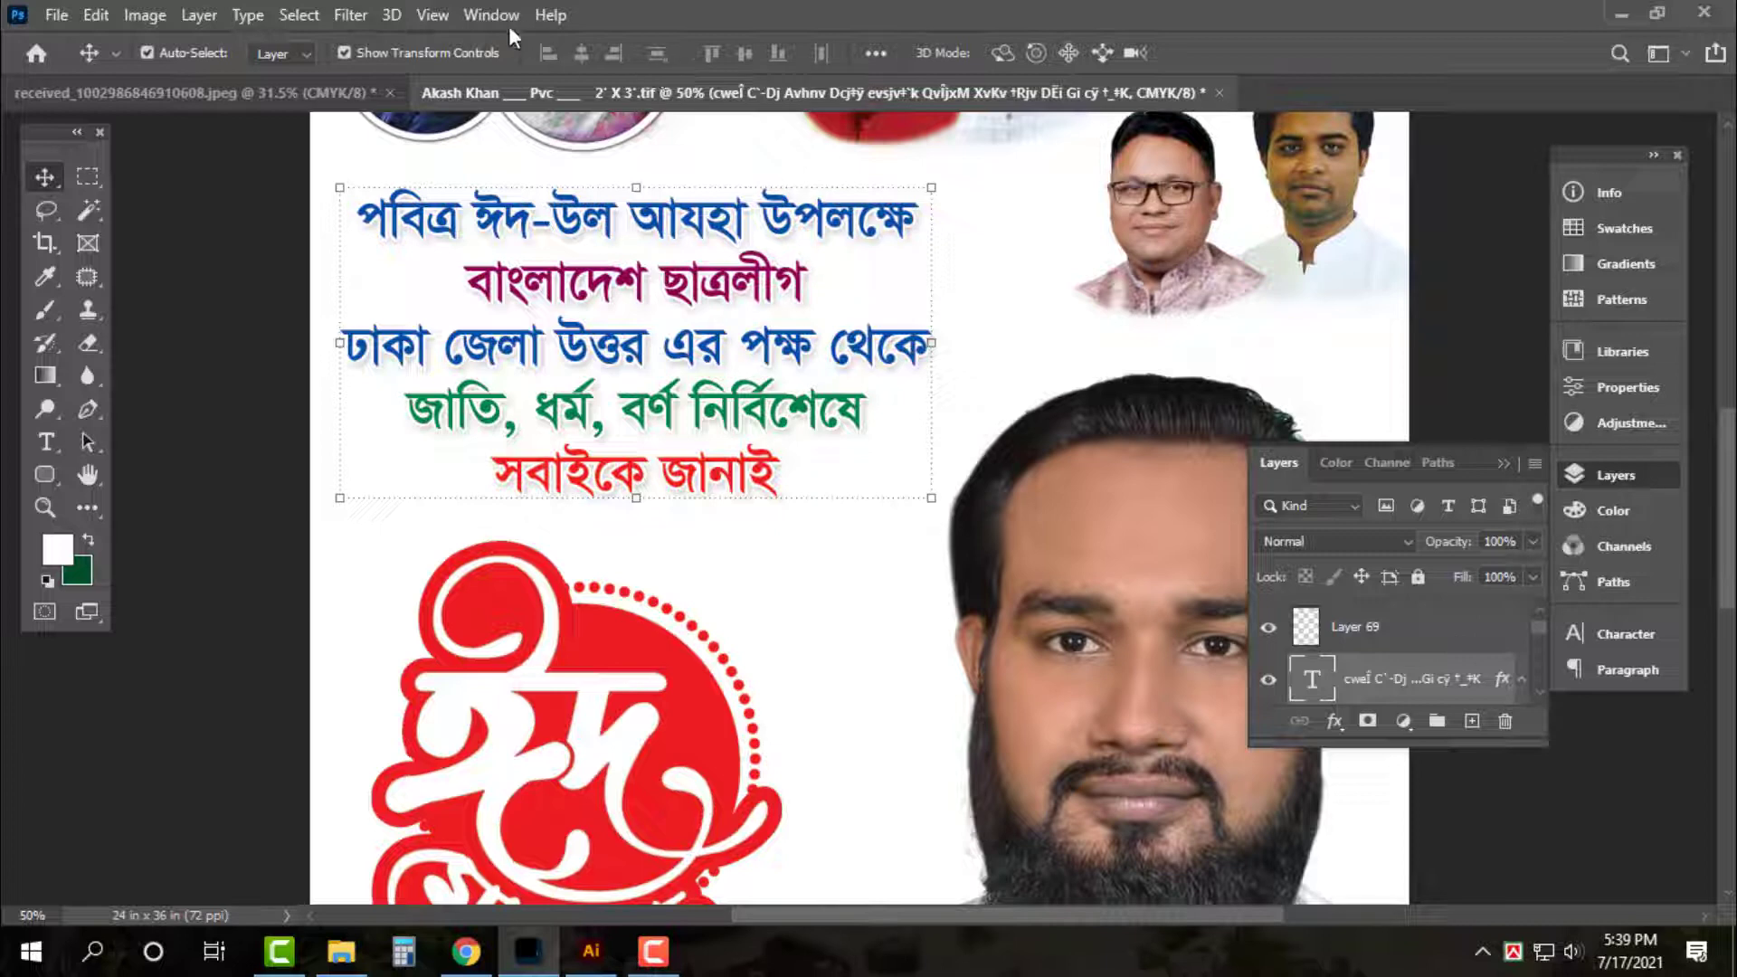
{"action": "left_click", "coordinate": [1022, 224]}
{"action": "key", "text": "ctrl+0"}
{"action": "left_click", "coordinate": [1277, 246]}
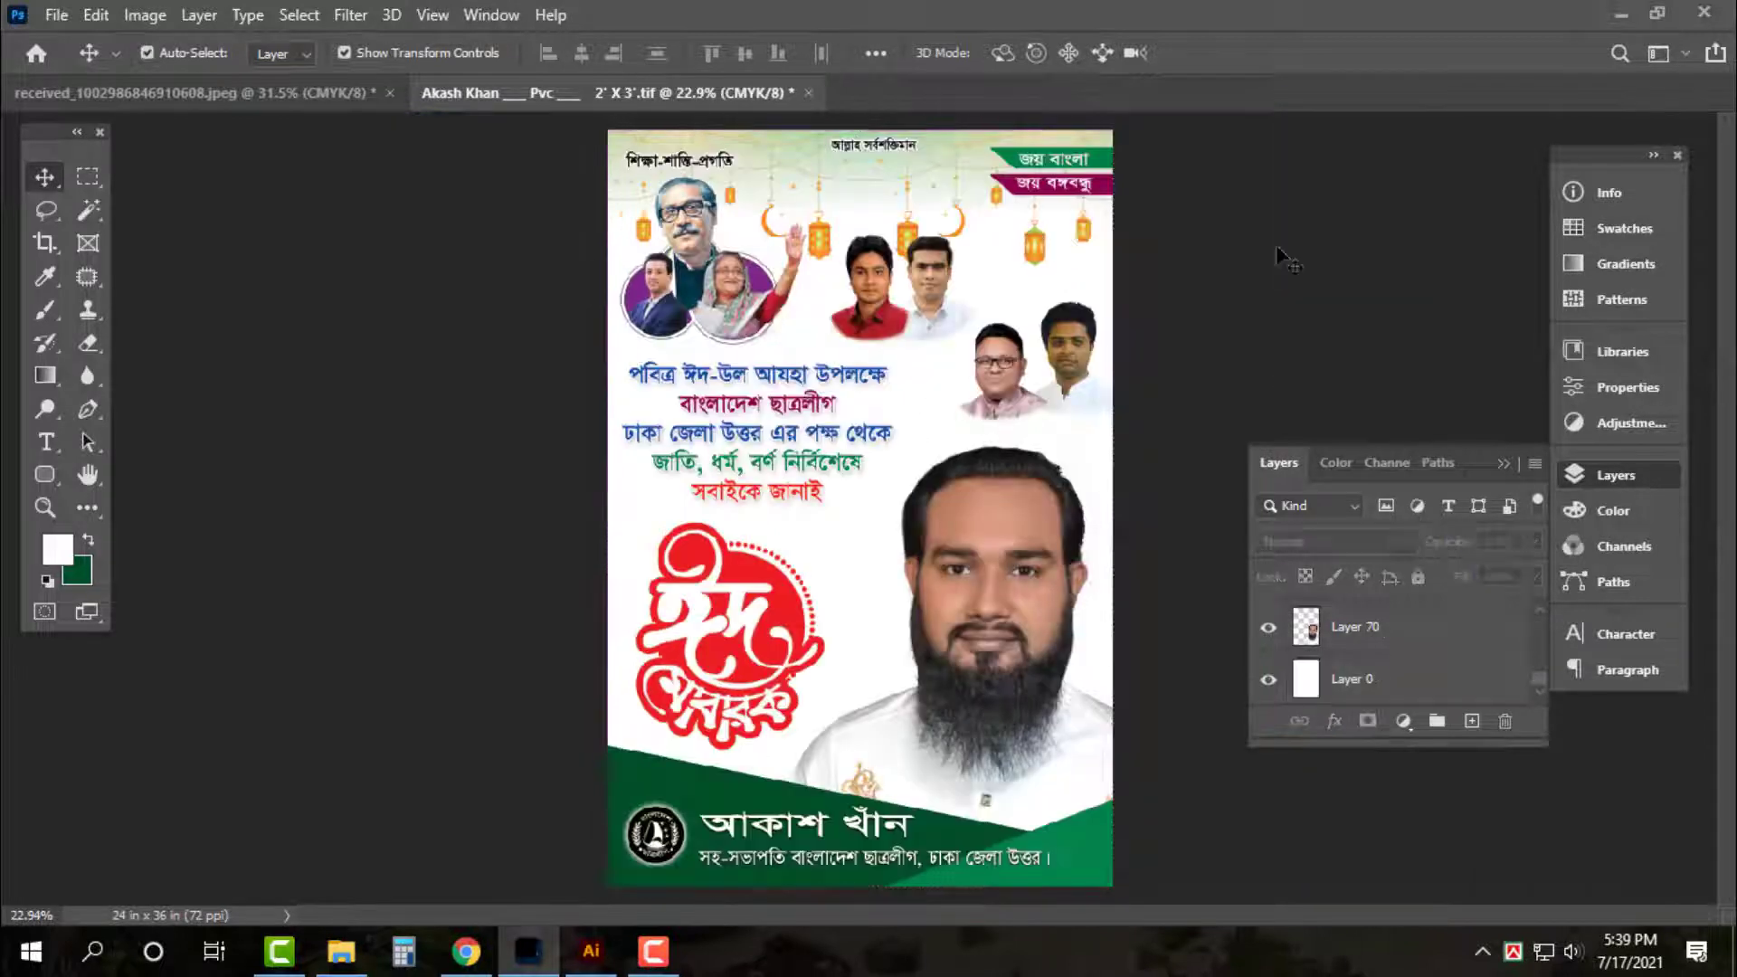
Save the poster as TIFF over the existing 2' X 3' file with default TIFF options
{"action": "key", "text": "ctrl+a"}
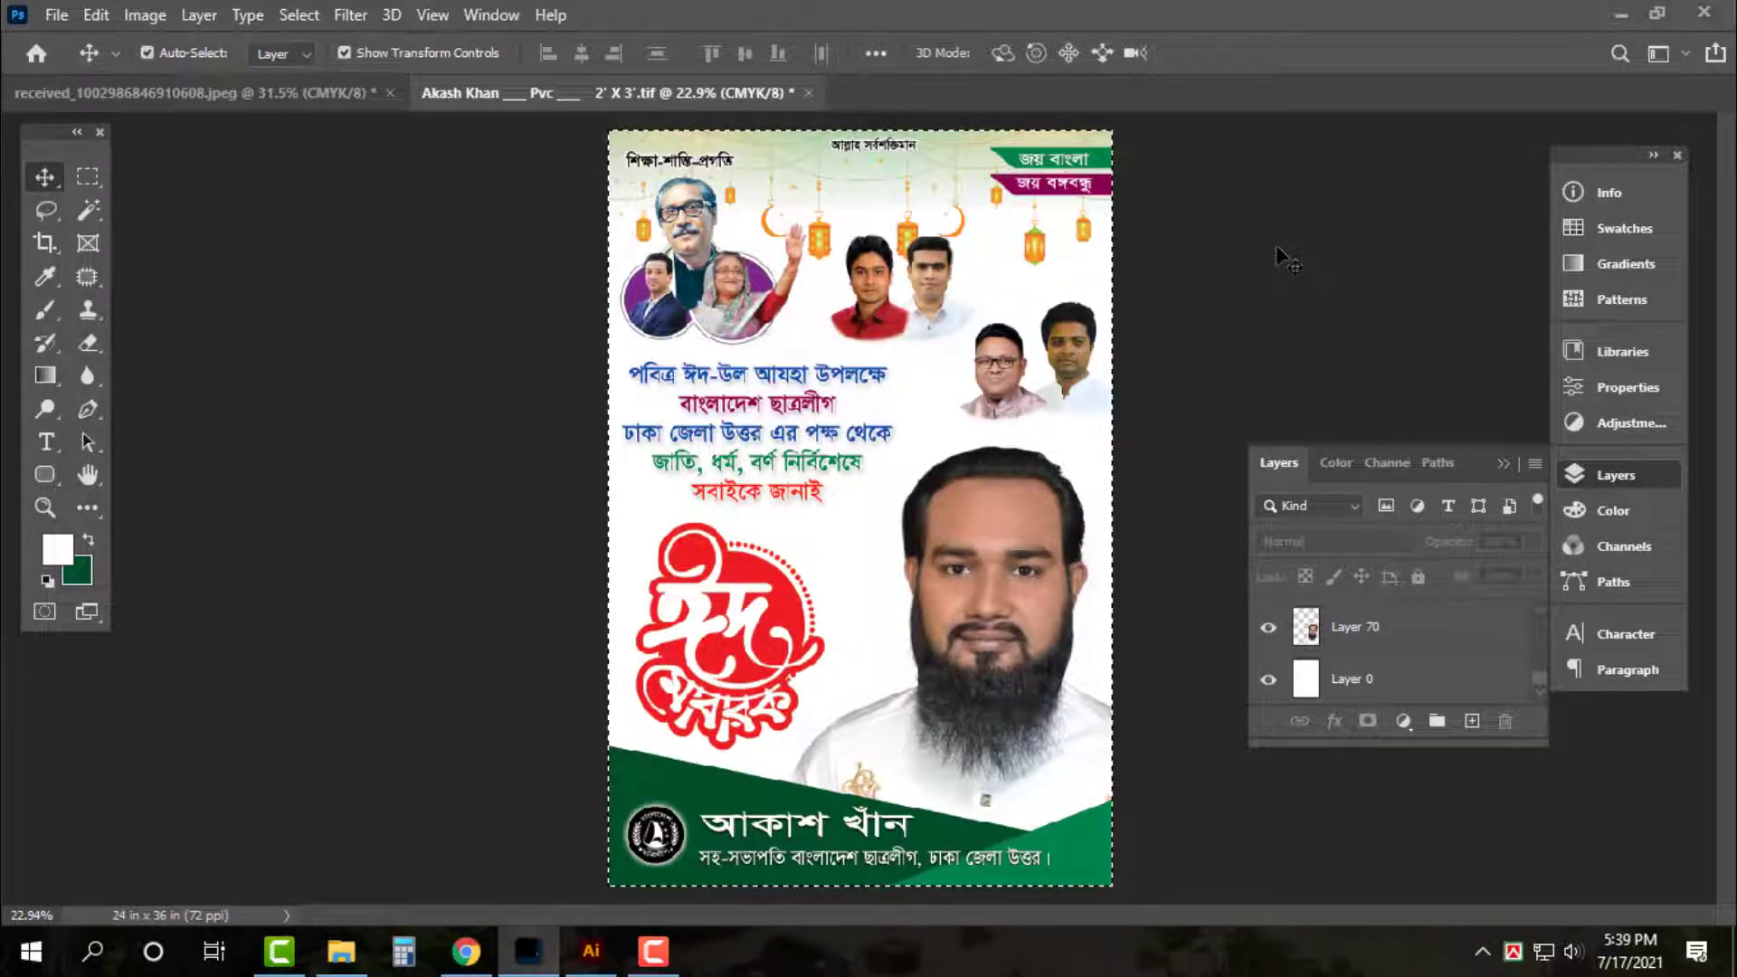
{"action": "key", "text": "ctrl+shift+s"}
{"action": "left_click", "coordinate": [1217, 817]}
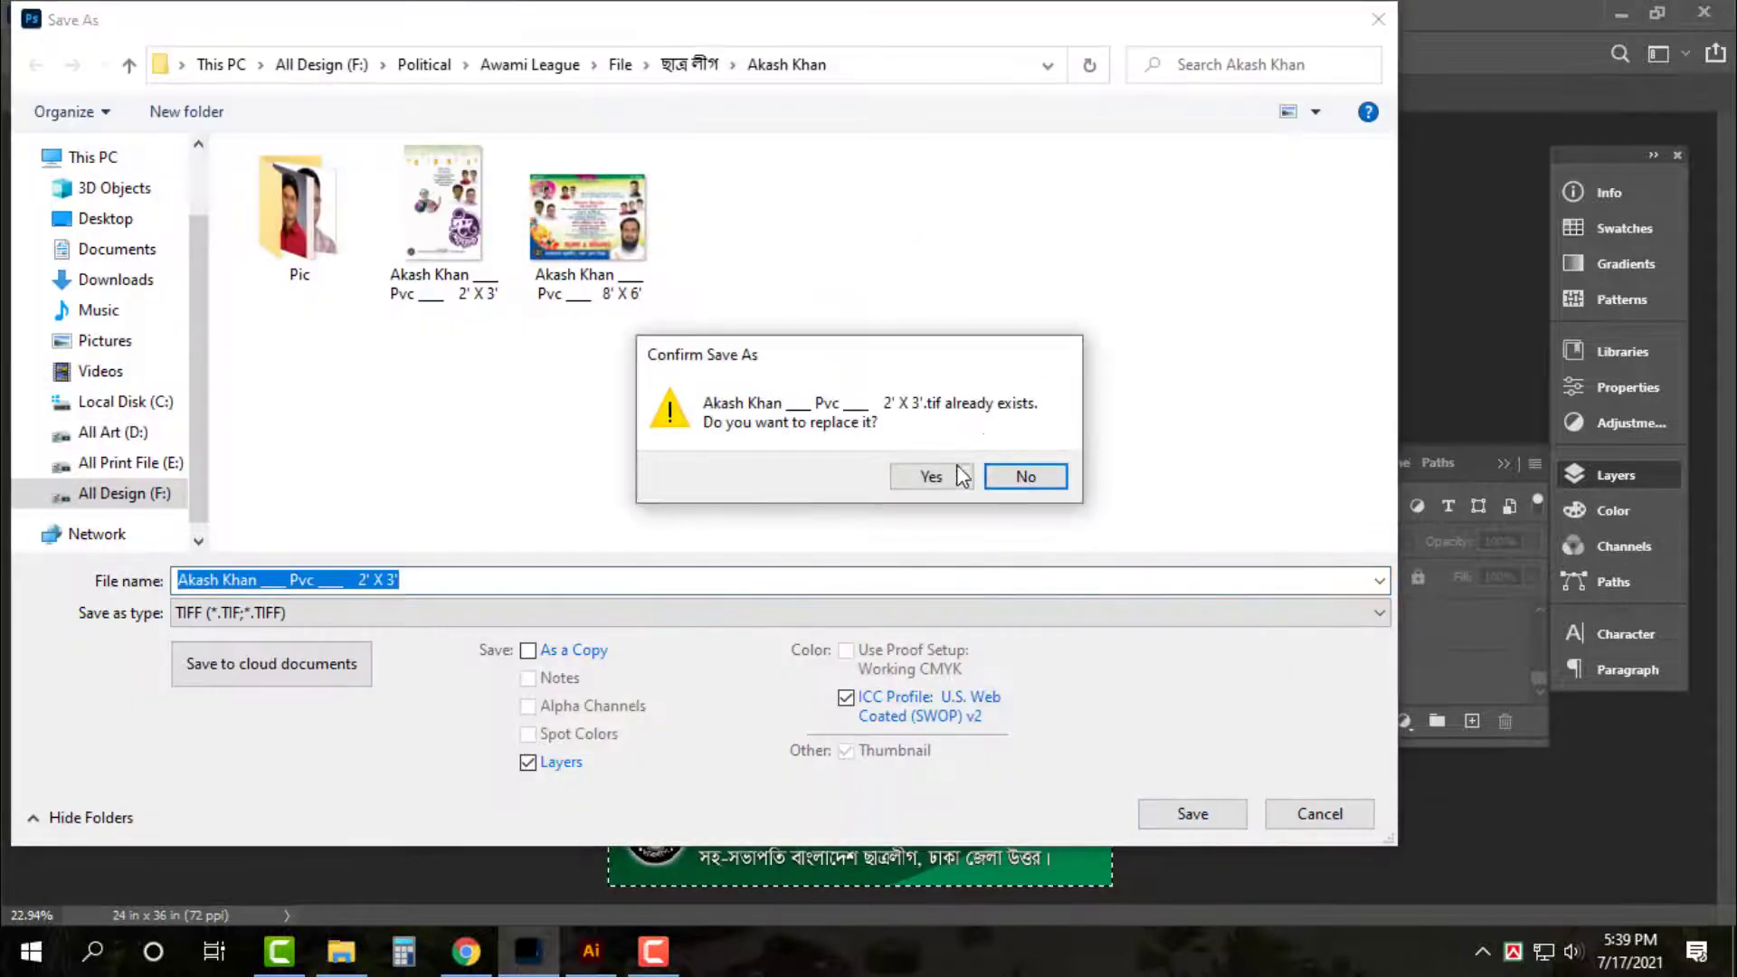
{"action": "left_click", "coordinate": [959, 476]}
{"action": "left_click", "coordinate": [1575, 276]}
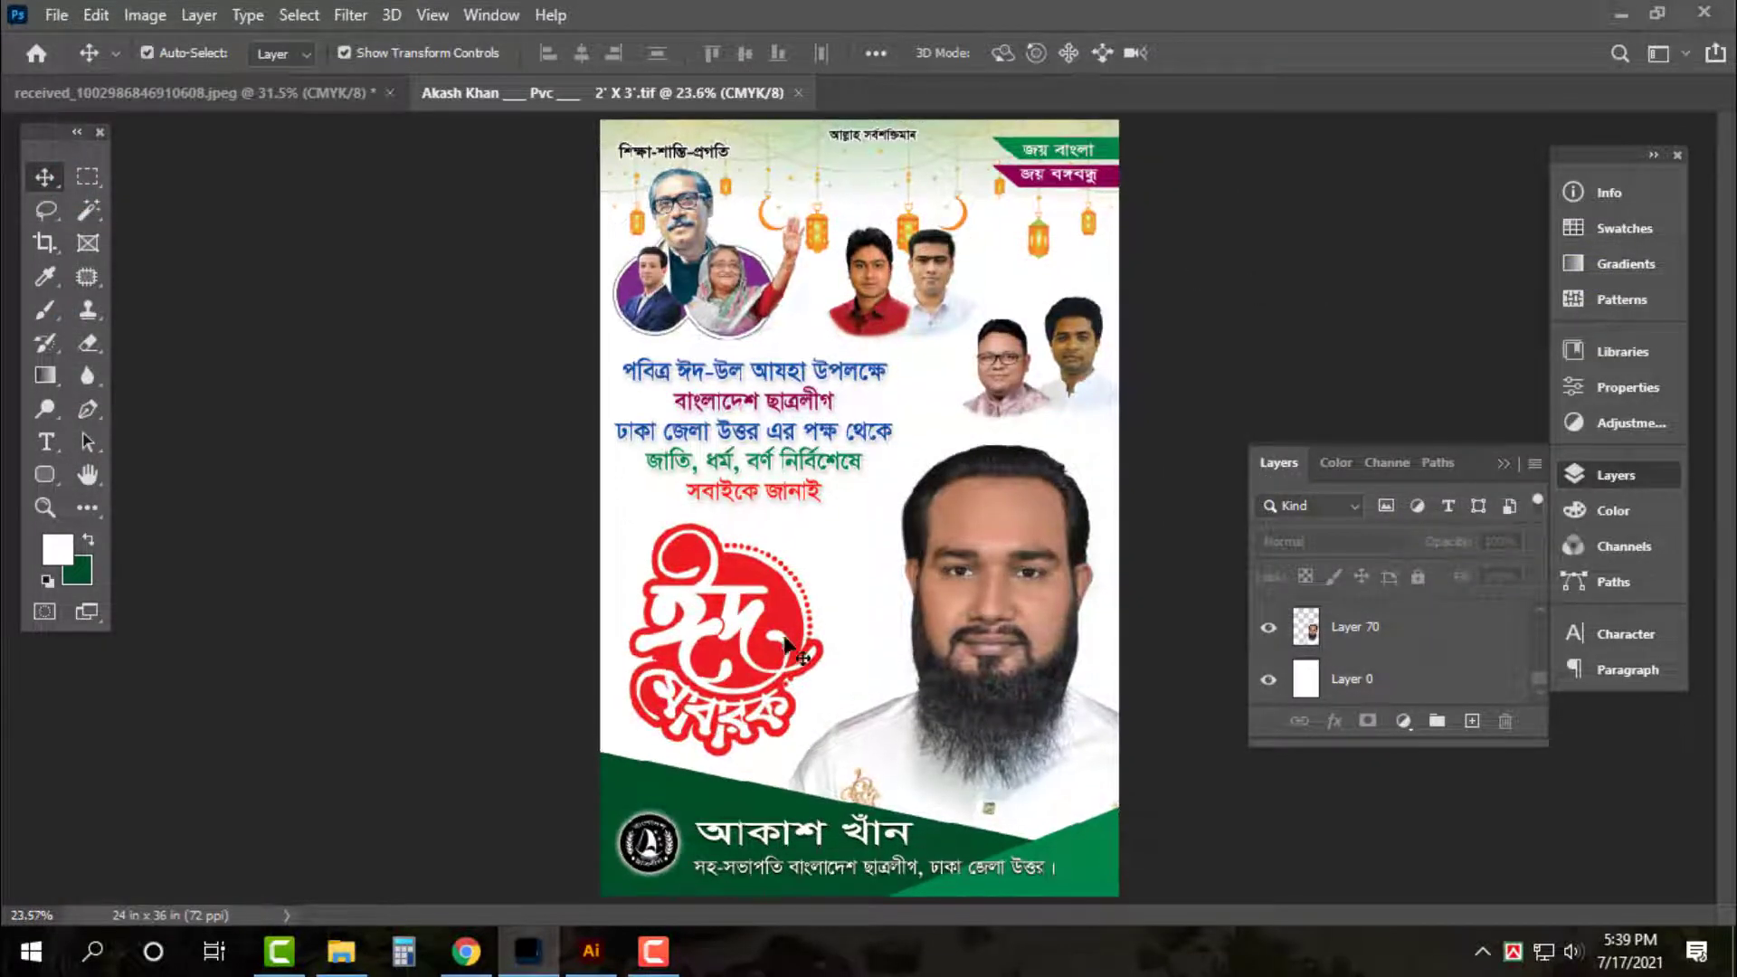
{"action": "left_click", "coordinate": [678, 658], "text": "ctrl"}
{"action": "key", "text": "ctrl+plus"}
{"action": "scroll", "coordinate": [688, 670], "scroll_direction": "down", "scroll_amount": 5}
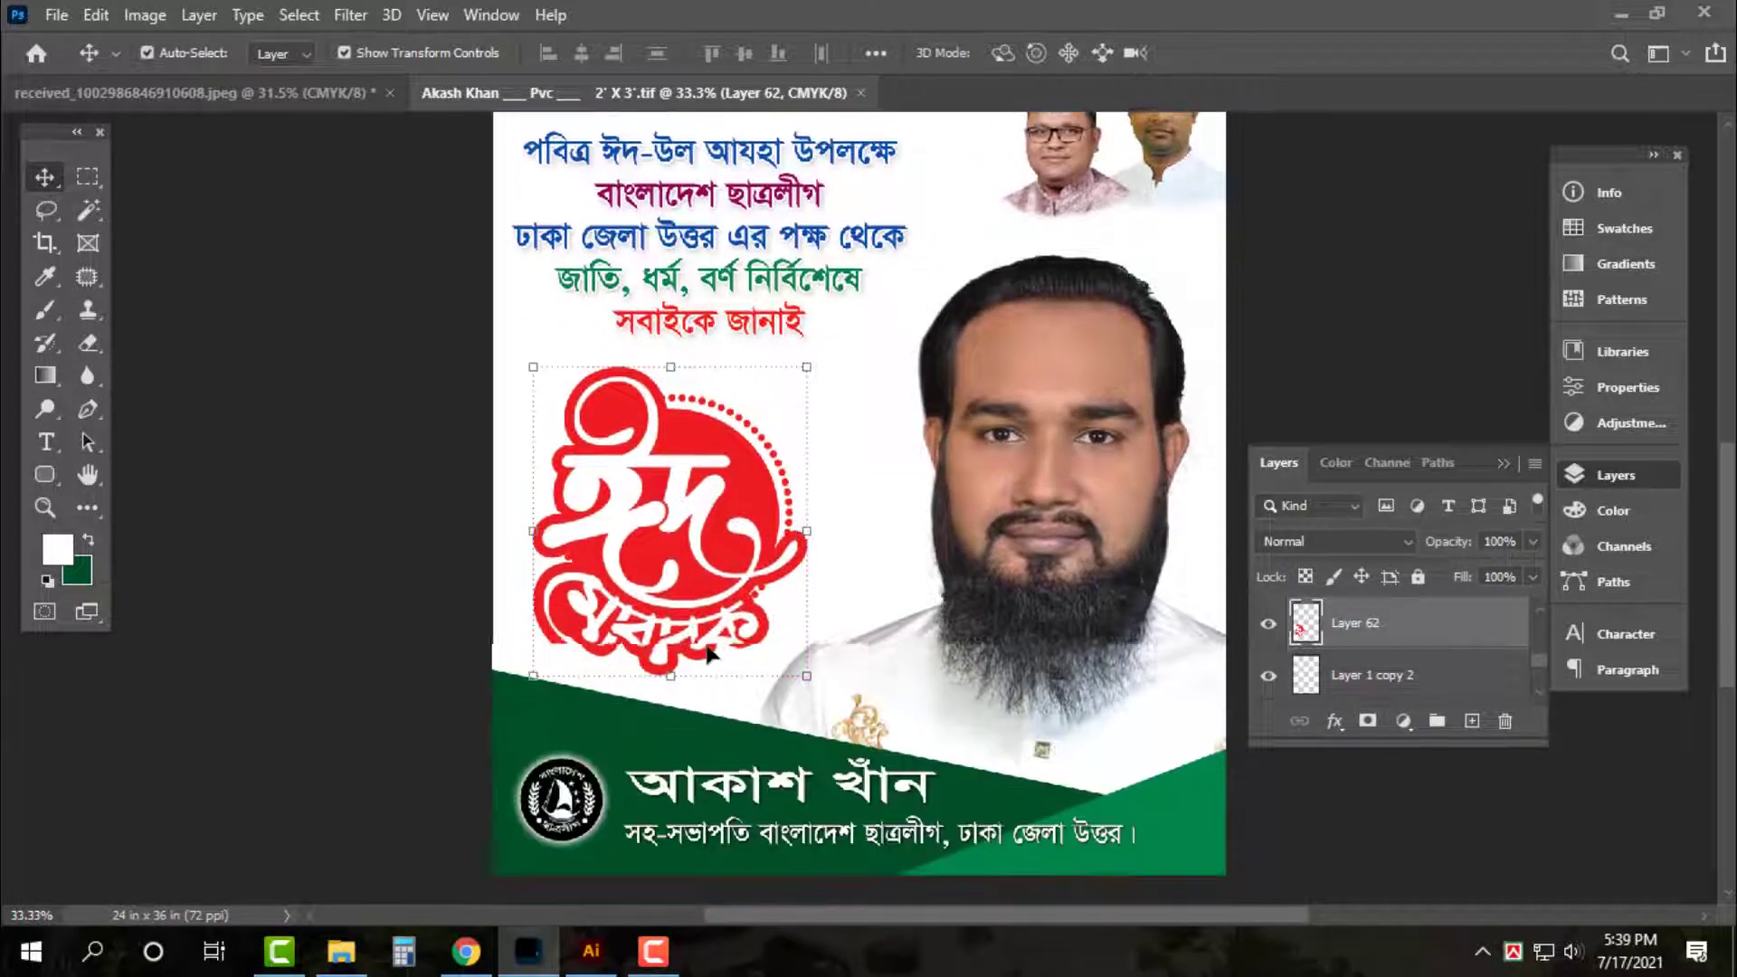
Fill the banner copy with yellow (C0 M30 Y100 K0) and nudge it down as a stripe
{"action": "key", "text": "ctrl+plus"}
{"action": "scroll", "coordinate": [652, 642], "scroll_direction": "down", "scroll_amount": 3}
{"action": "left_click_drag", "start_coordinate": [680, 617], "coordinate": [680, 615]}
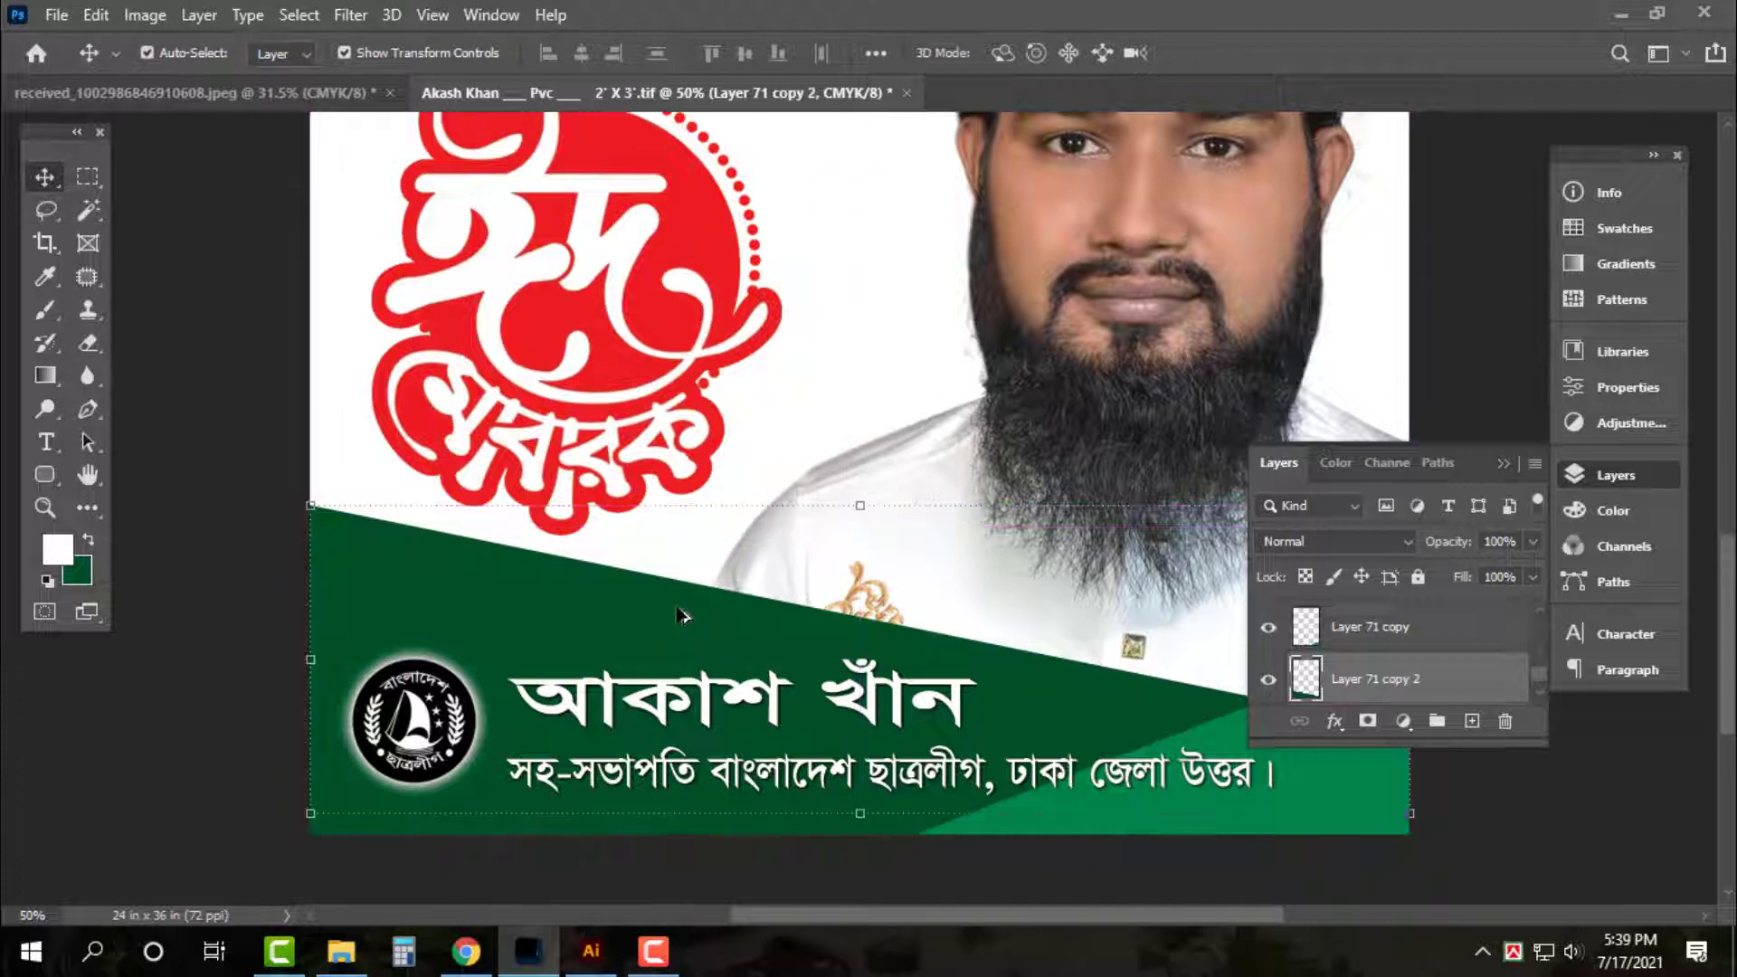
{"action": "left_click", "coordinate": [80, 570]}
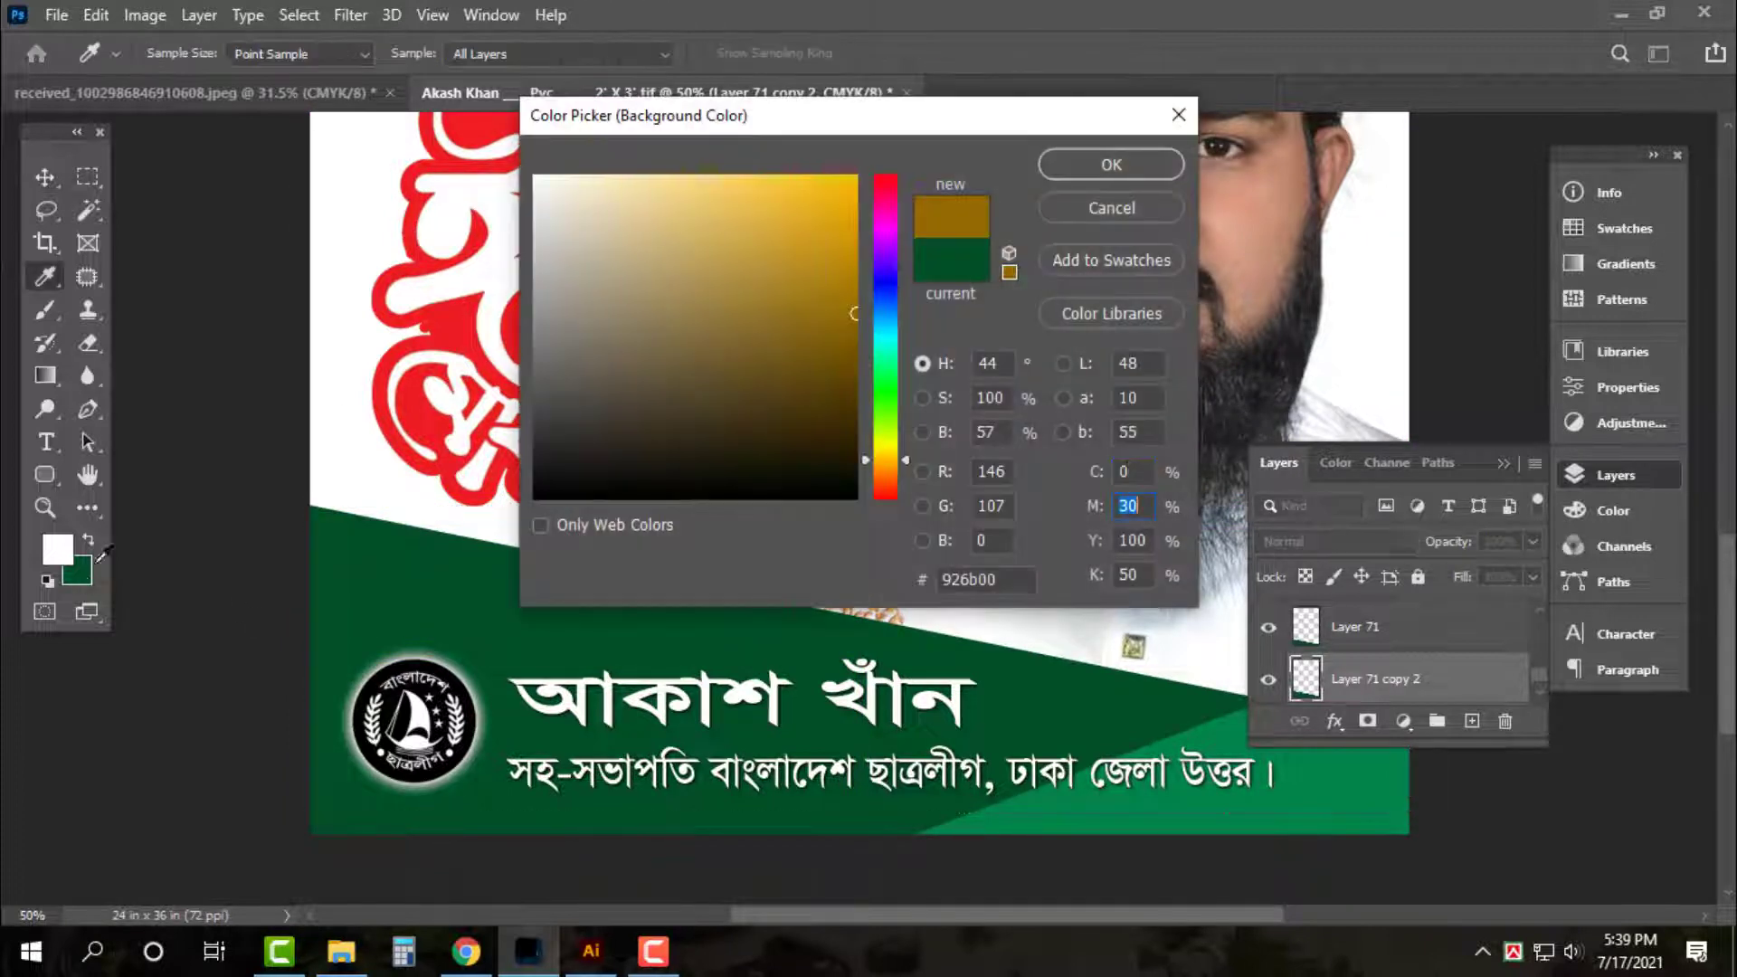
{"action": "key", "text": "Tab"}
{"action": "key", "text": "Tab"}
{"action": "type", "text": "0"}
{"action": "key", "text": "Return"}
{"action": "key", "text": "ctrl+shift+BackSpace"}
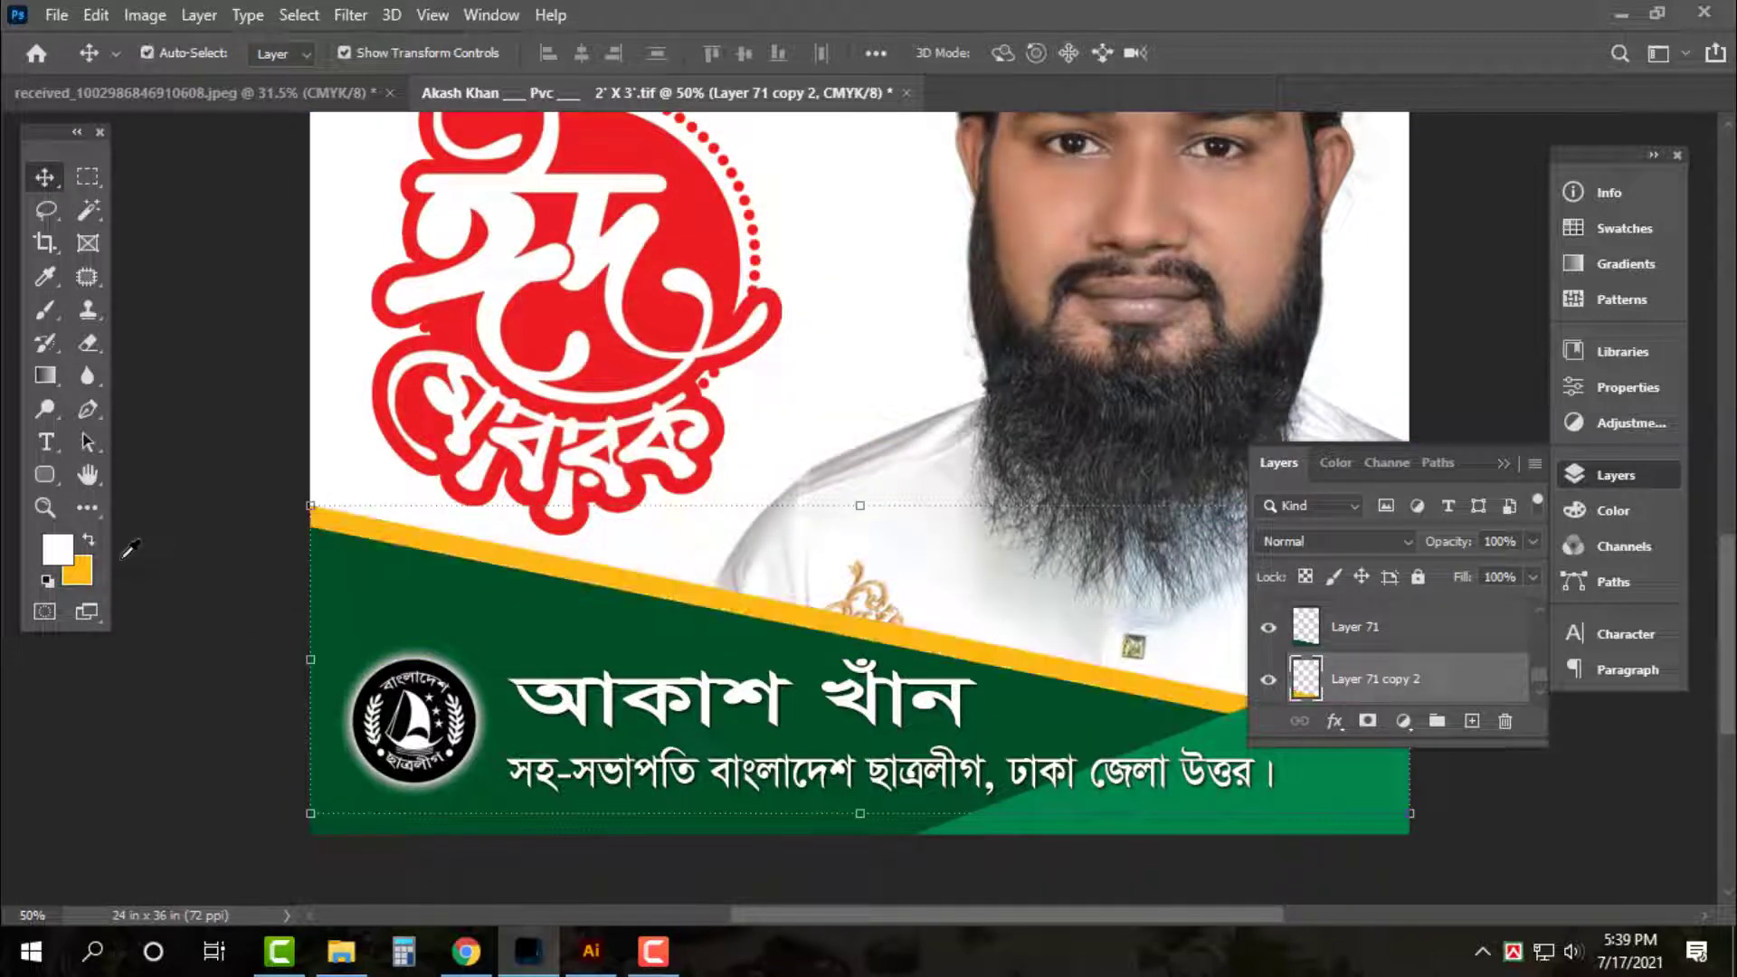
{"action": "key", "text": "Down"}
{"action": "key", "text": "Down"}
{"action": "key", "text": "Down"}
{"action": "key", "text": "Down"}
{"action": "key", "text": "Down"}
{"action": "key", "text": "Down"}
{"action": "key", "text": "Down"}
{"action": "key", "text": "Down"}
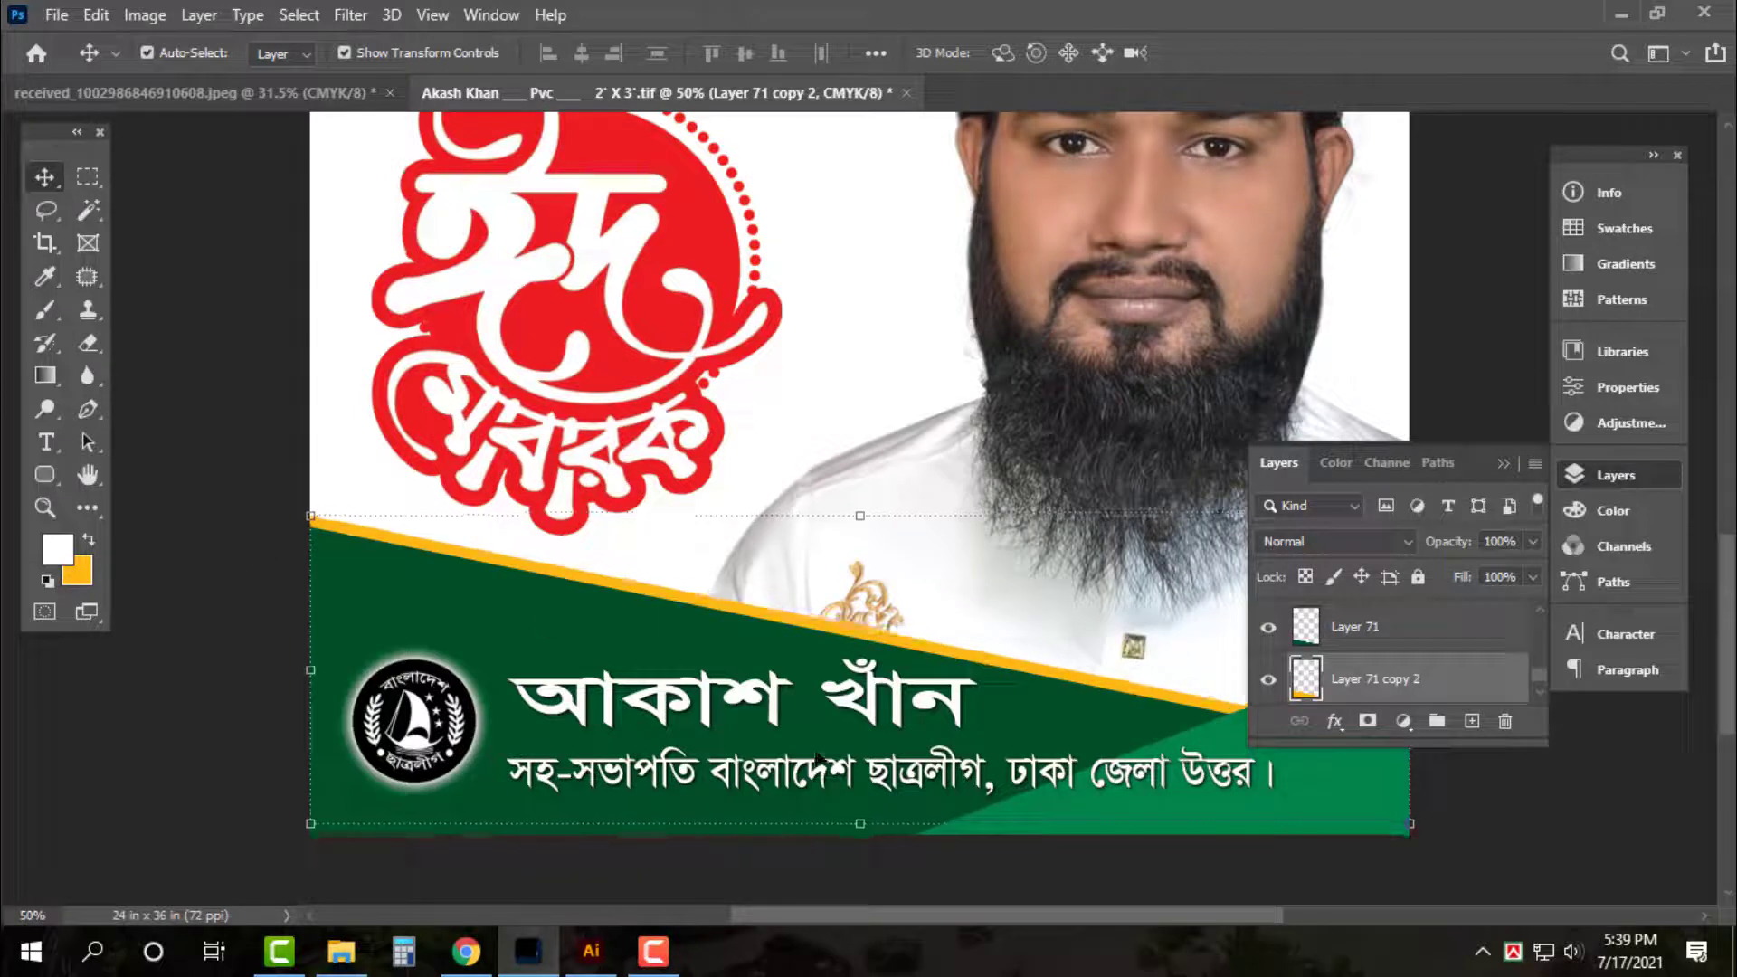
{"action": "left_click", "coordinate": [1485, 878]}
Duplicate the corner shape below the original and fill it light green (C60 M0 Y100)
{"action": "left_click", "coordinate": [1354, 801]}
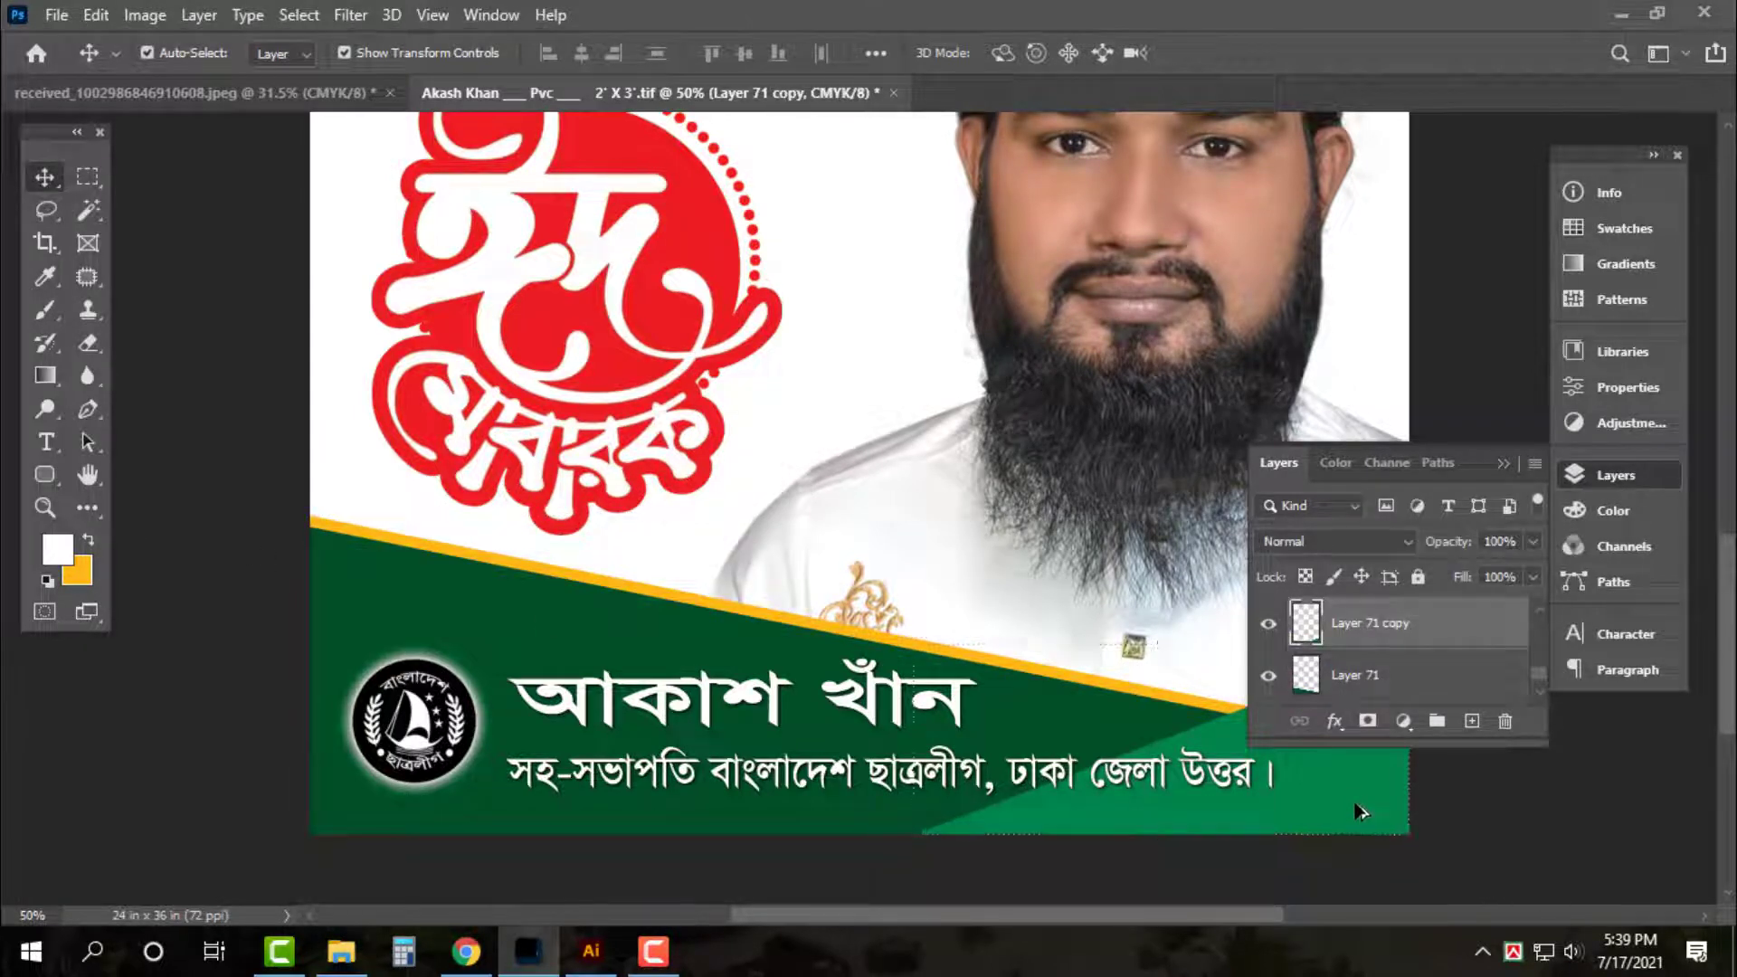
{"action": "left_click_drag", "start_coordinate": [1355, 809], "coordinate": [1356, 799]}
{"action": "key", "text": "ctrl+bracketleft"}
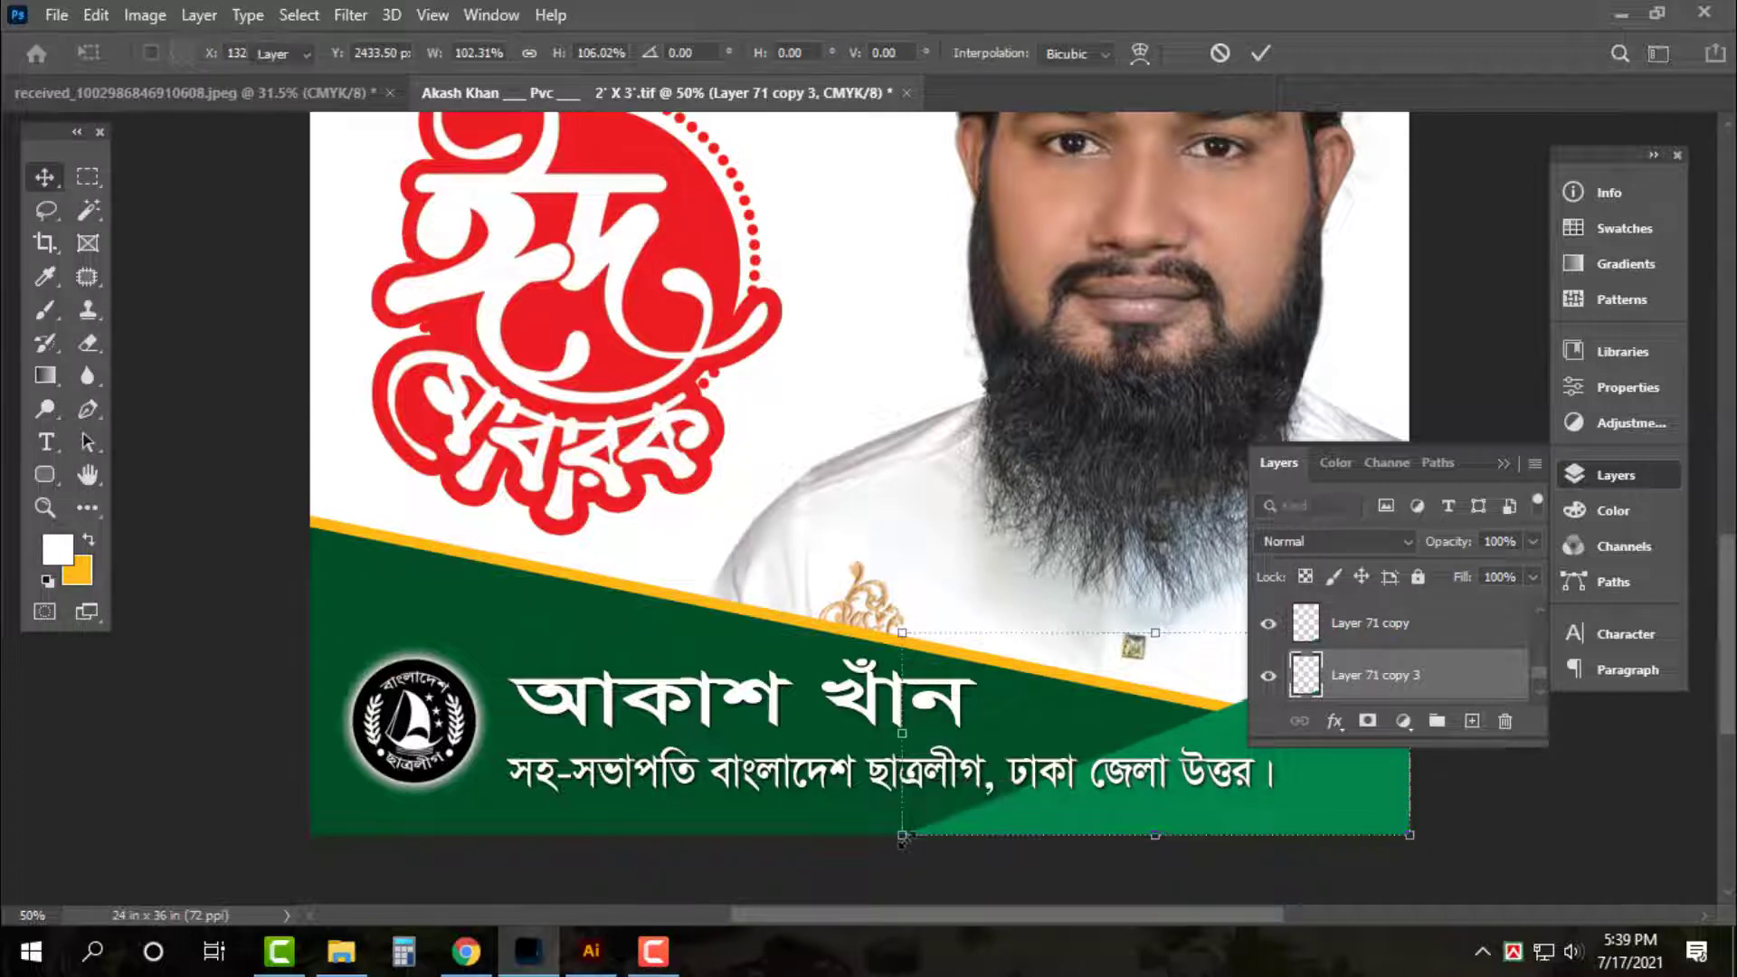
{"action": "left_click", "coordinate": [79, 572]}
{"action": "type", "text": "60"}
{"action": "key", "text": "Tab"}
{"action": "type", "text": "0"}
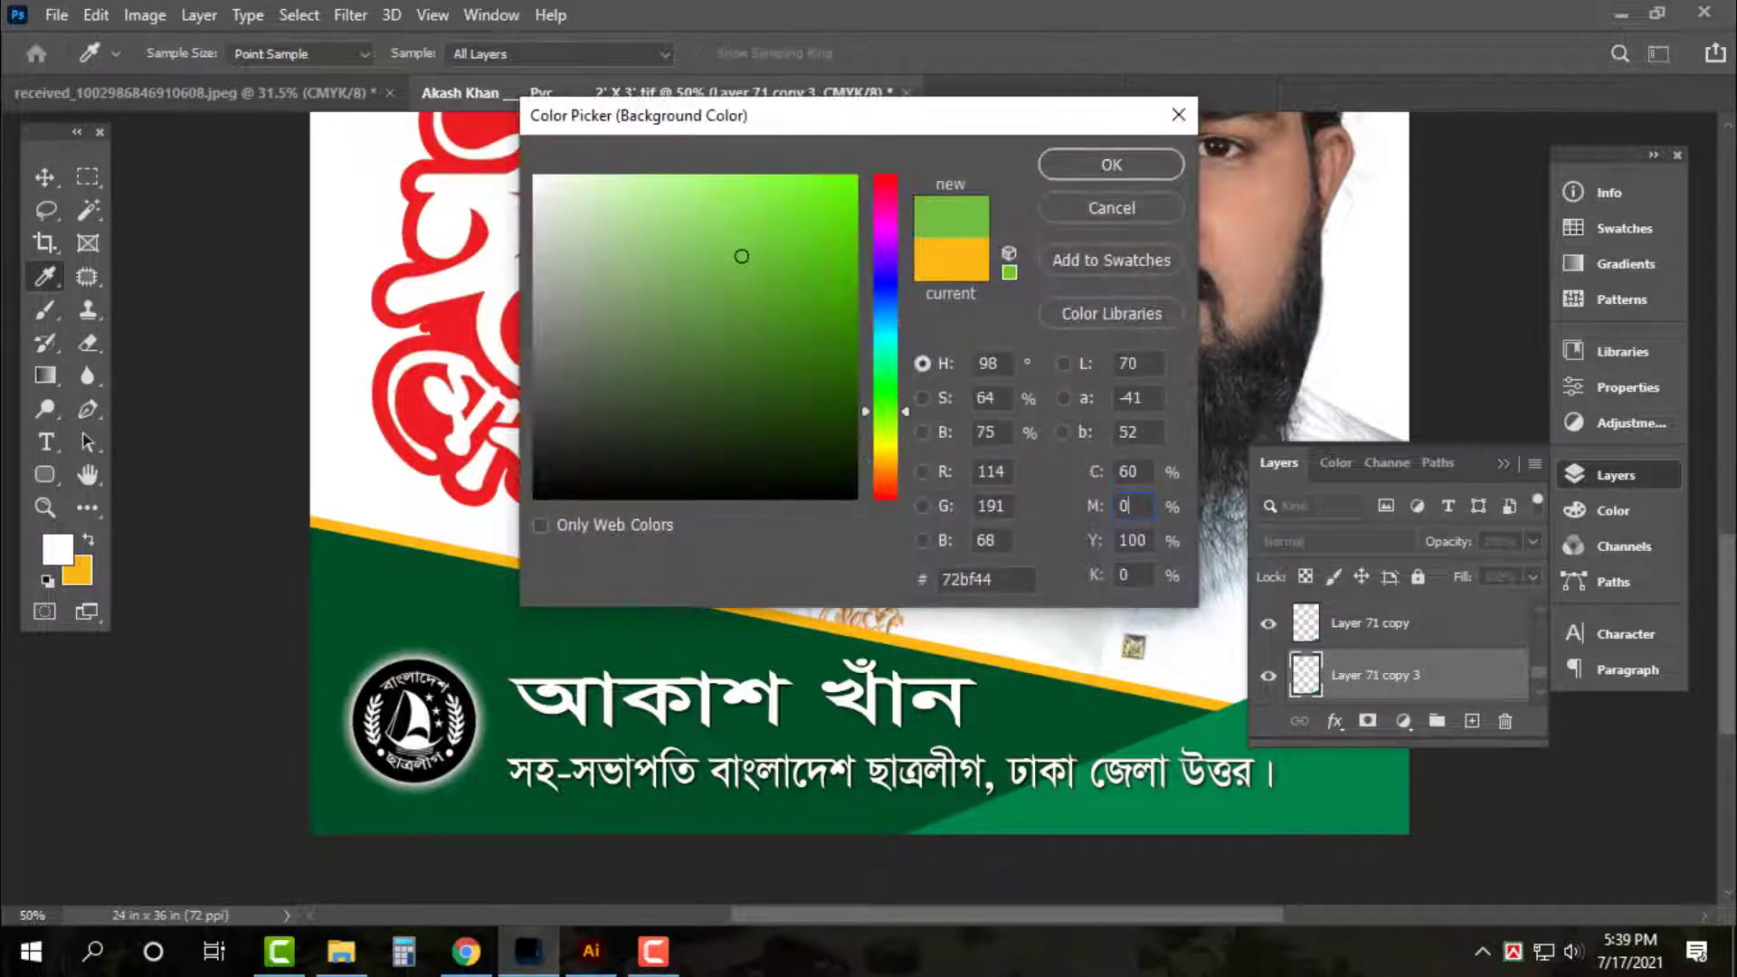
{"action": "key", "text": "Tab"}
{"action": "type", "text": "100"}
{"action": "key", "text": "Return"}
{"action": "key", "text": "ctrl+shift+BackSpace"}
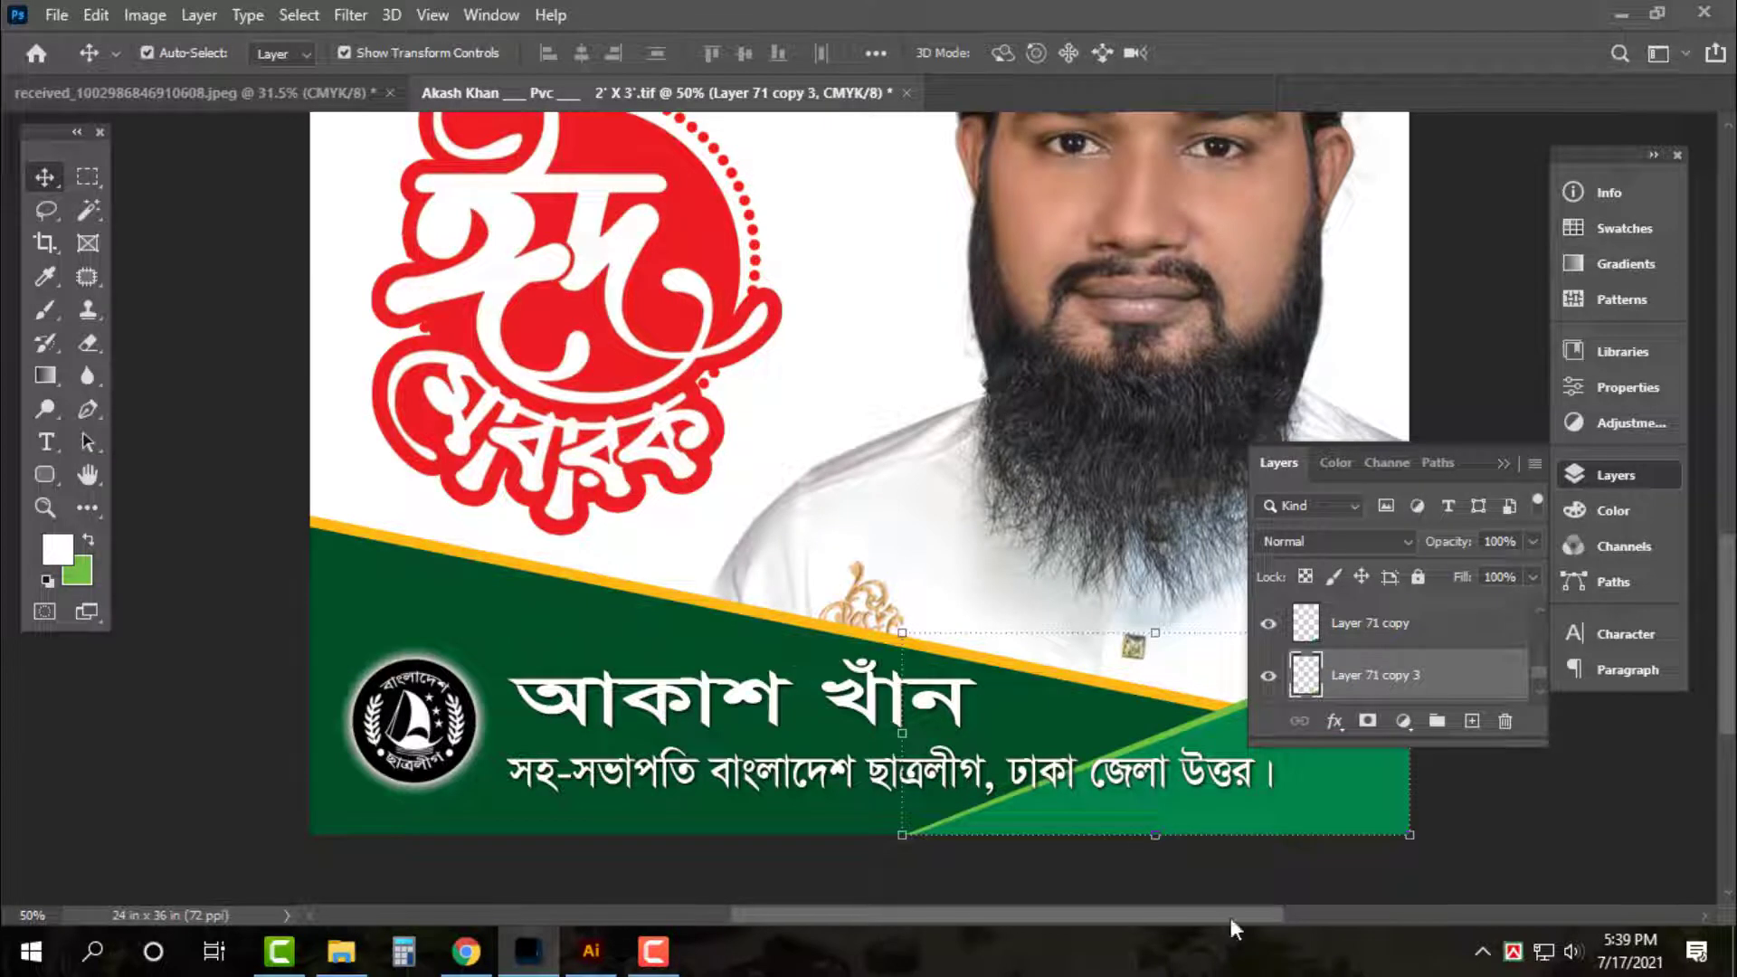
Review the full poster and save it
{"action": "left_click", "coordinate": [1161, 786], "text": "ctrl"}
{"action": "left_click", "coordinate": [839, 688], "text": "ctrl"}
{"action": "key", "text": "ctrl+0"}
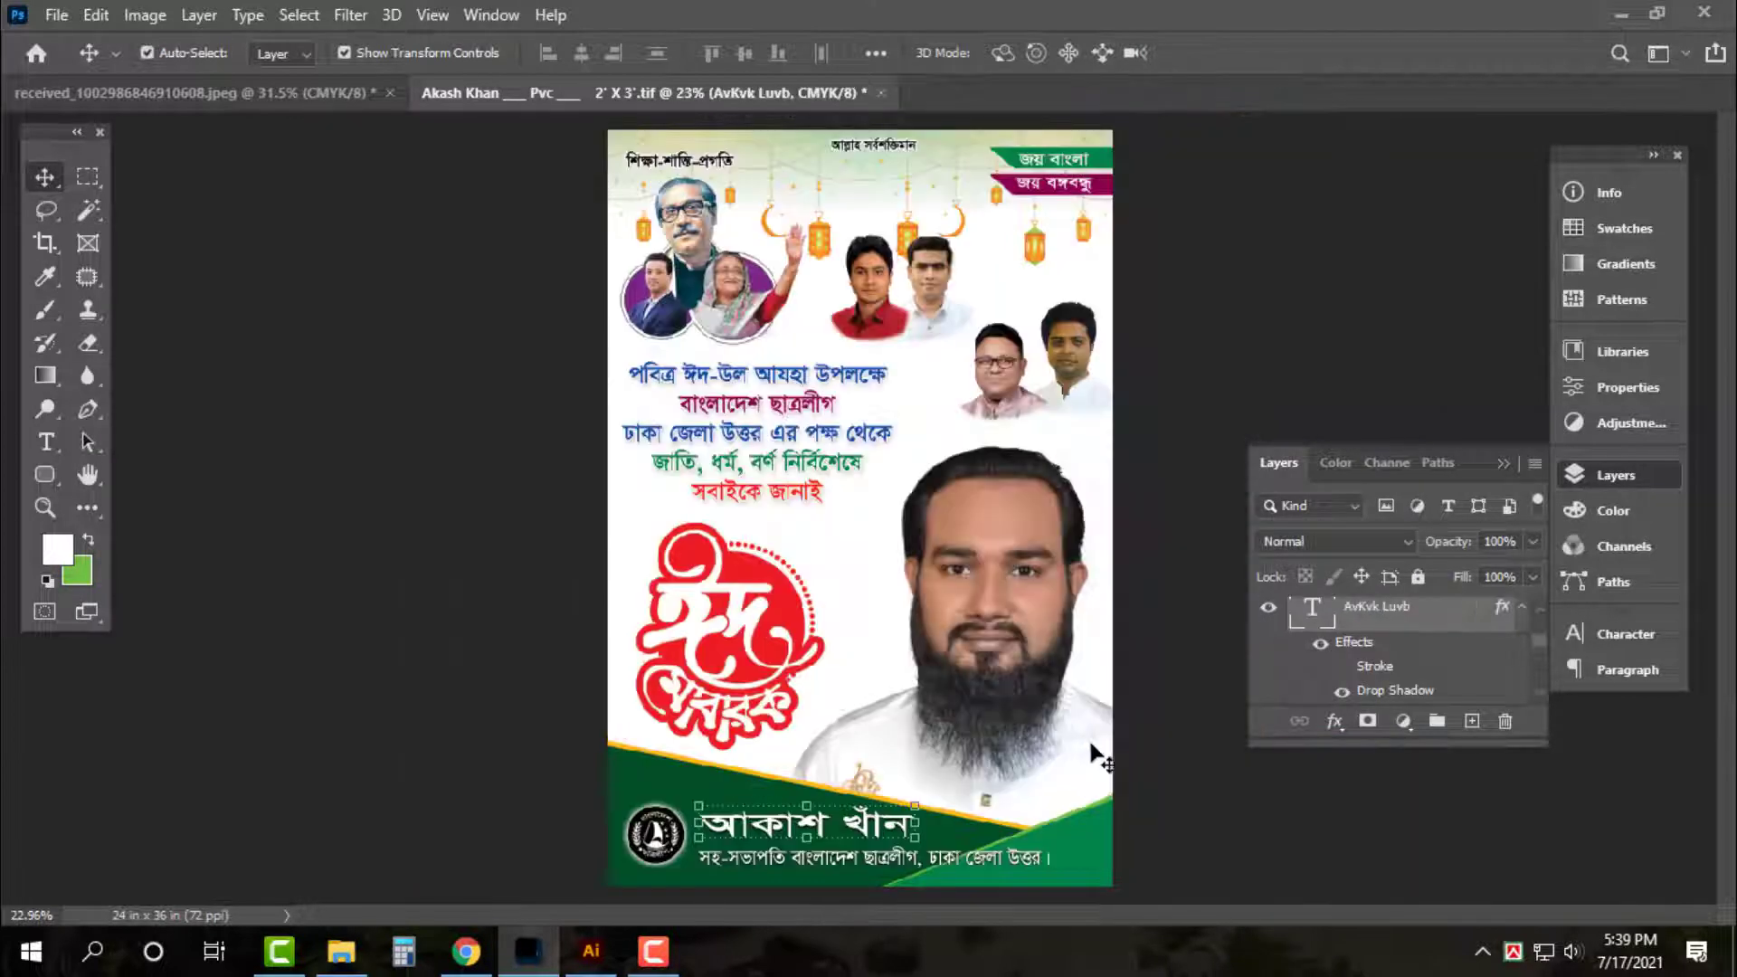
{"action": "left_click", "coordinate": [1176, 753], "text": "ctrl"}
{"action": "key", "text": "ctrl+s"}
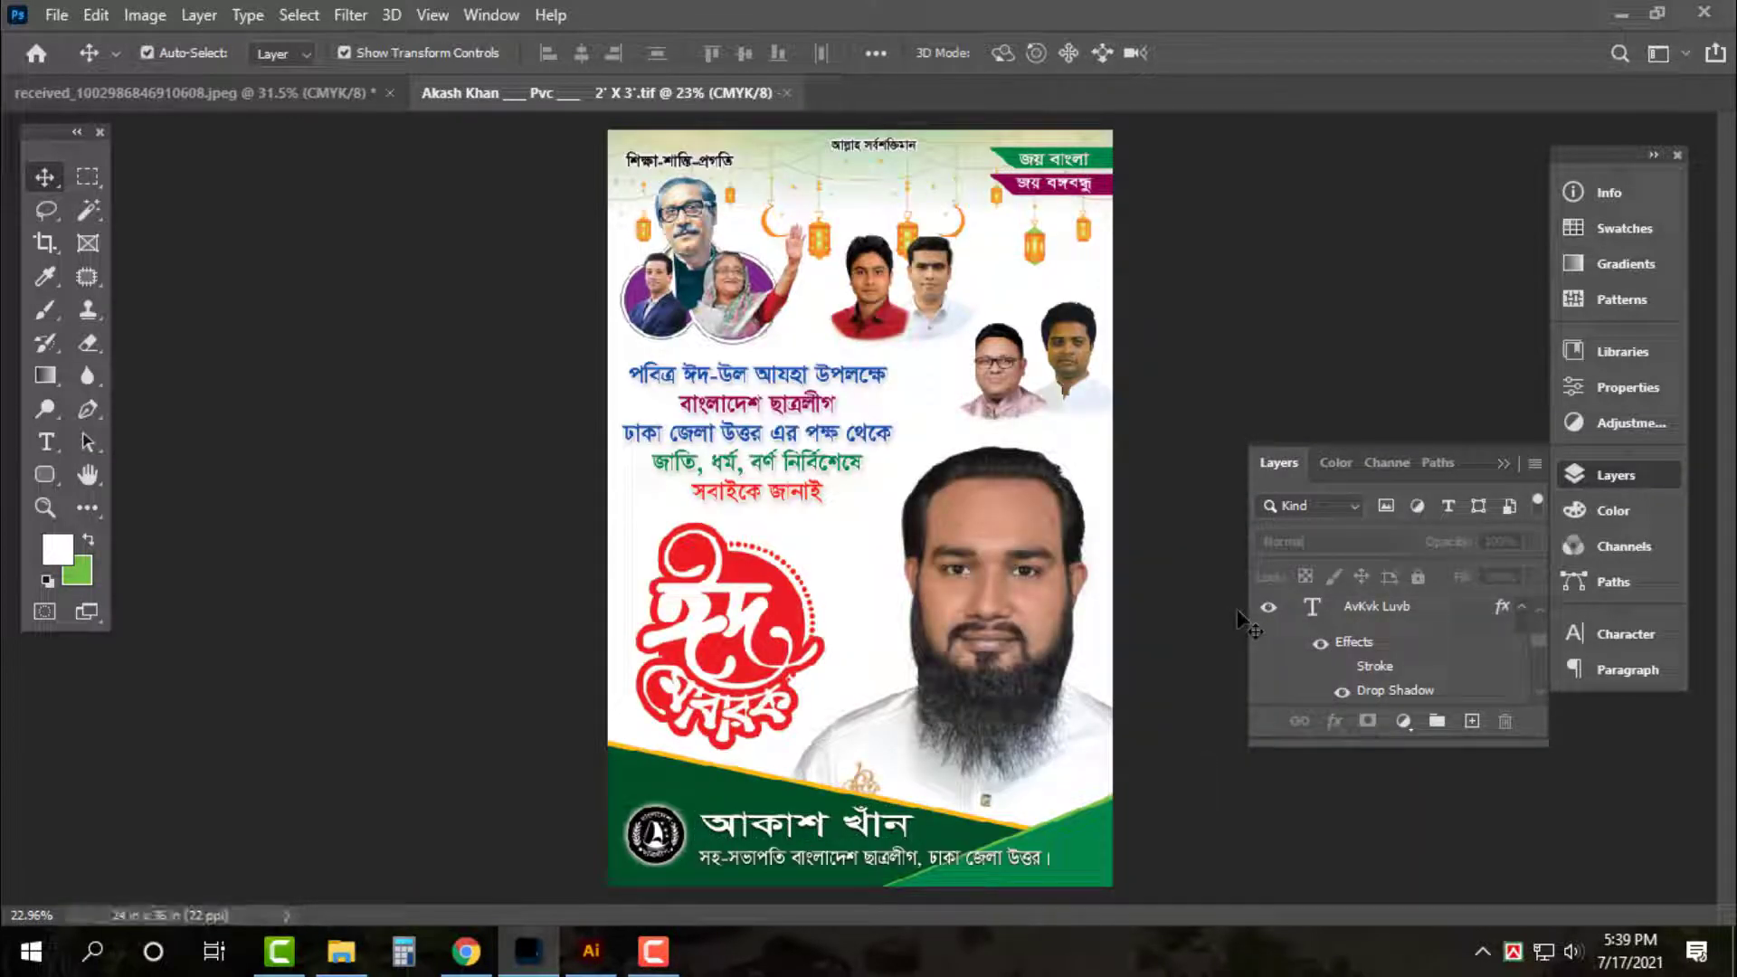